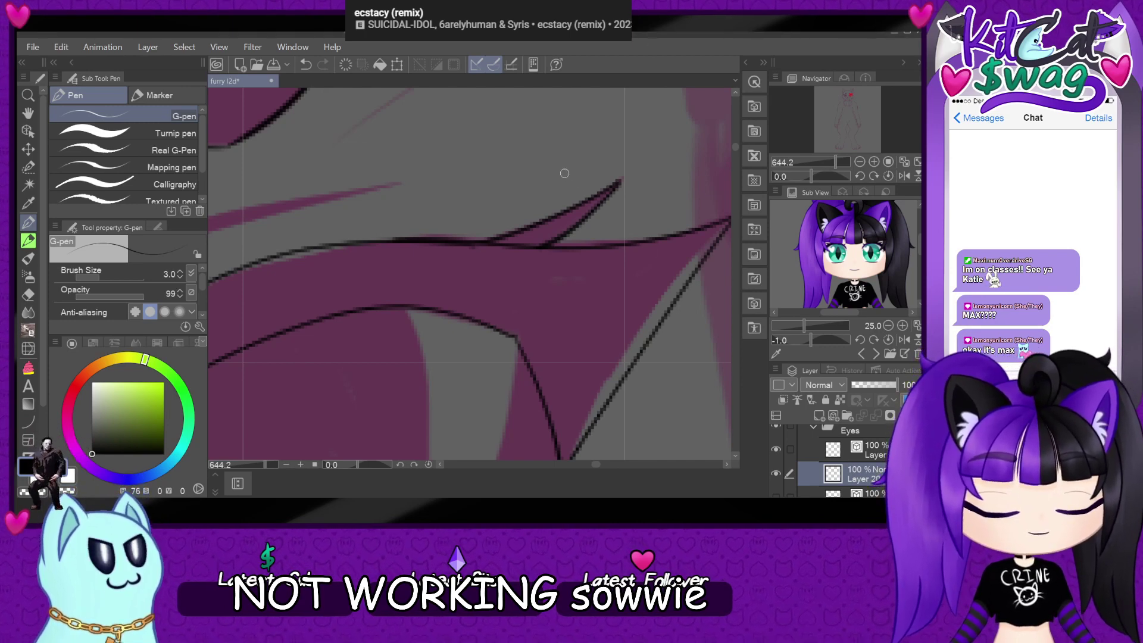
- Examine the inked eyelid outlines against the pink sketch, both close up and across the whole face
scroll(546, 157, down, 2)
scroll(547, 157, down, 4)
scroll(521, 216, up, 3)
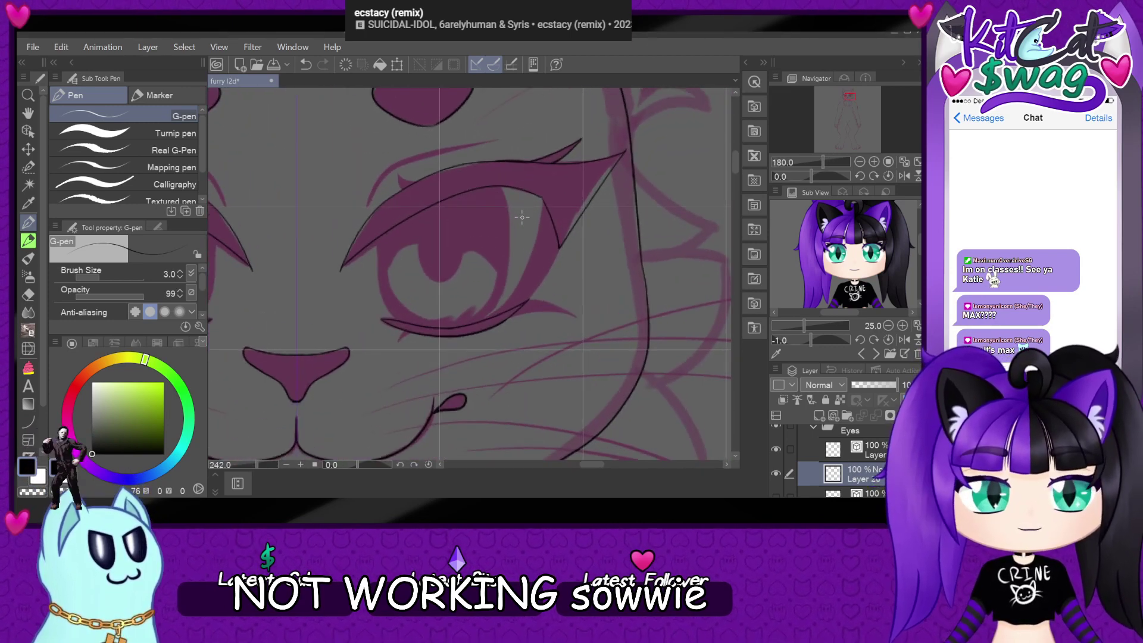
scroll(561, 208, up, 1)
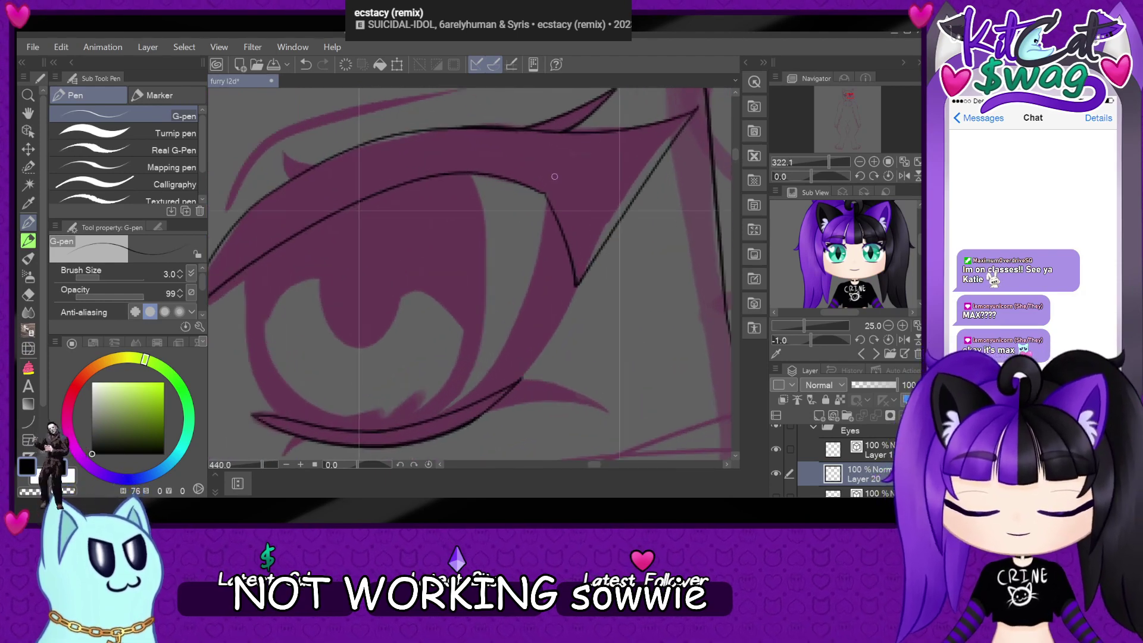
scroll(548, 218, down, 3)
scroll(535, 229, up, 3)
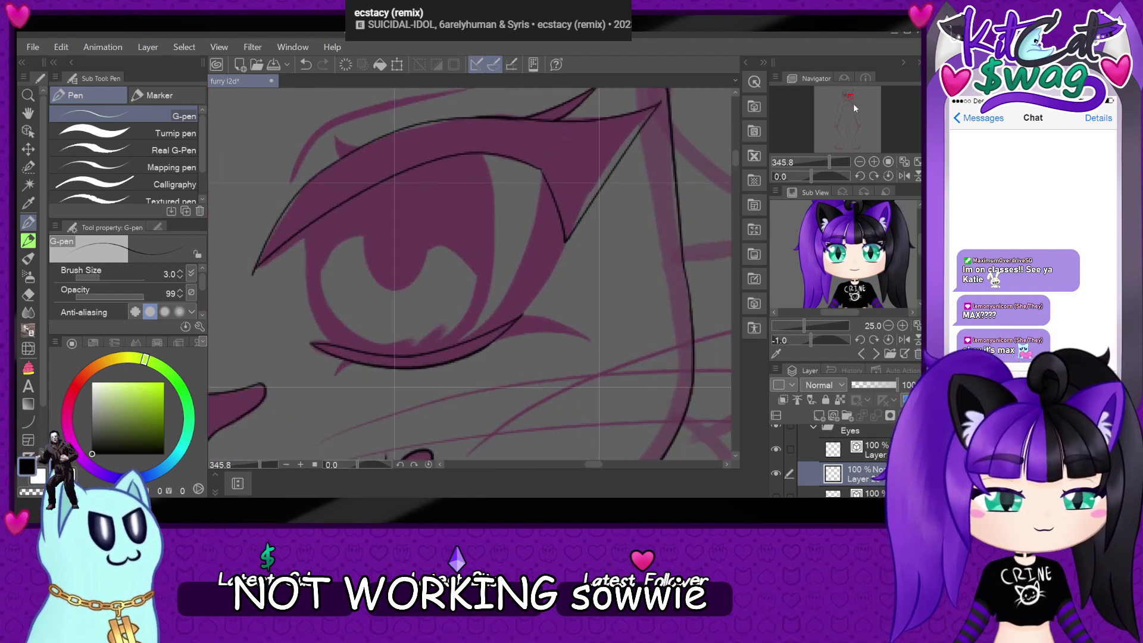
scroll(456, 298, down, 2)
scroll(456, 298, down, 1)
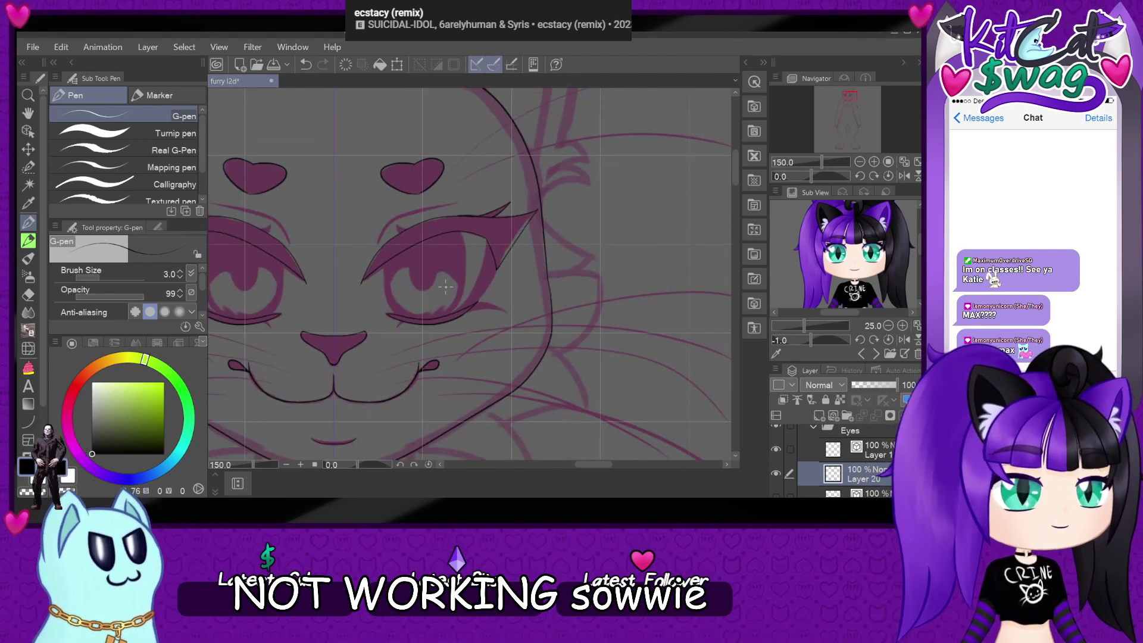
scroll(453, 137, up, 1)
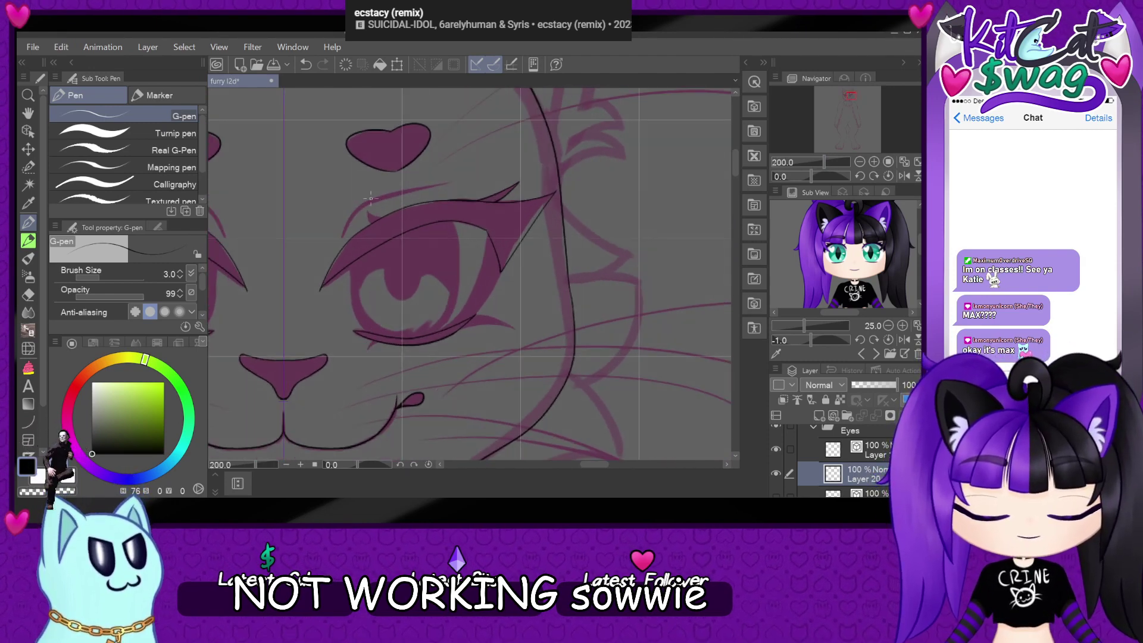
scroll(524, 191, up, 2)
scroll(536, 200, down, 2)
scroll(536, 199, down, 2)
scroll(346, 256, down, 2)
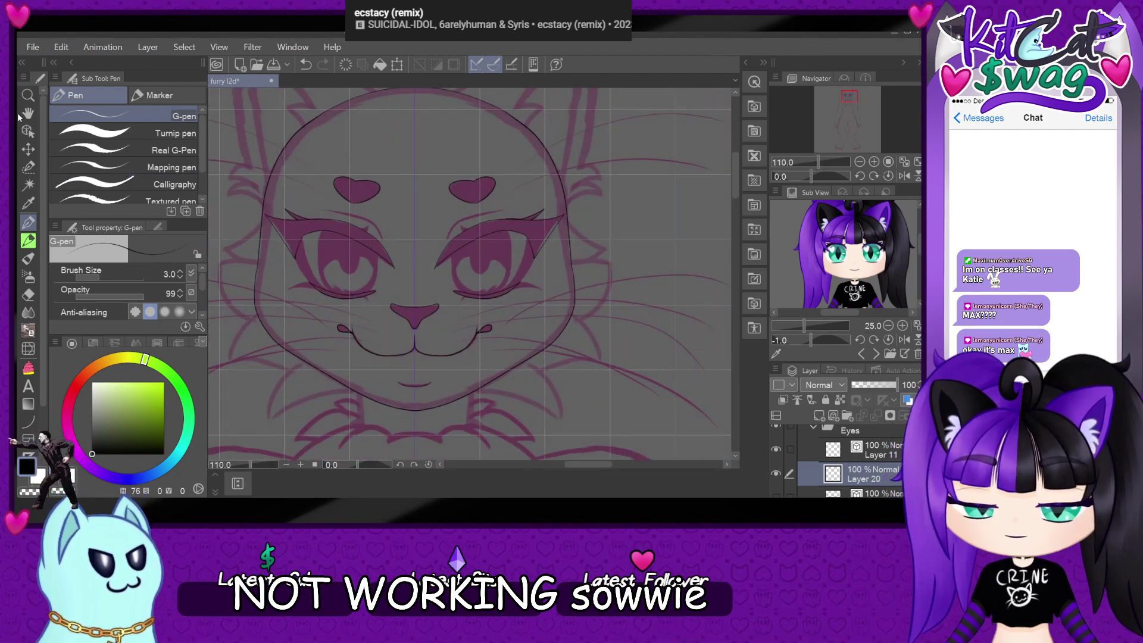
- Make the pink sketch layer, Layer 6, active by picking it on the canvas, and choose the Hard eraser
click(28, 130)
click(543, 229)
click(776, 482)
click(777, 481)
scroll(495, 227, up, 4)
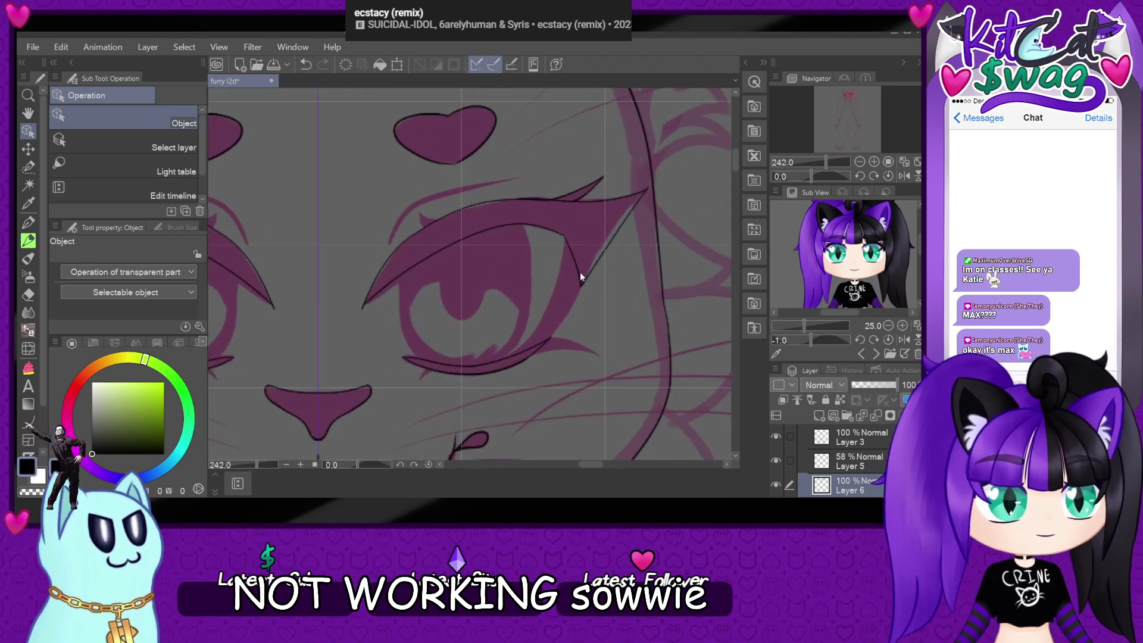
click(28, 294)
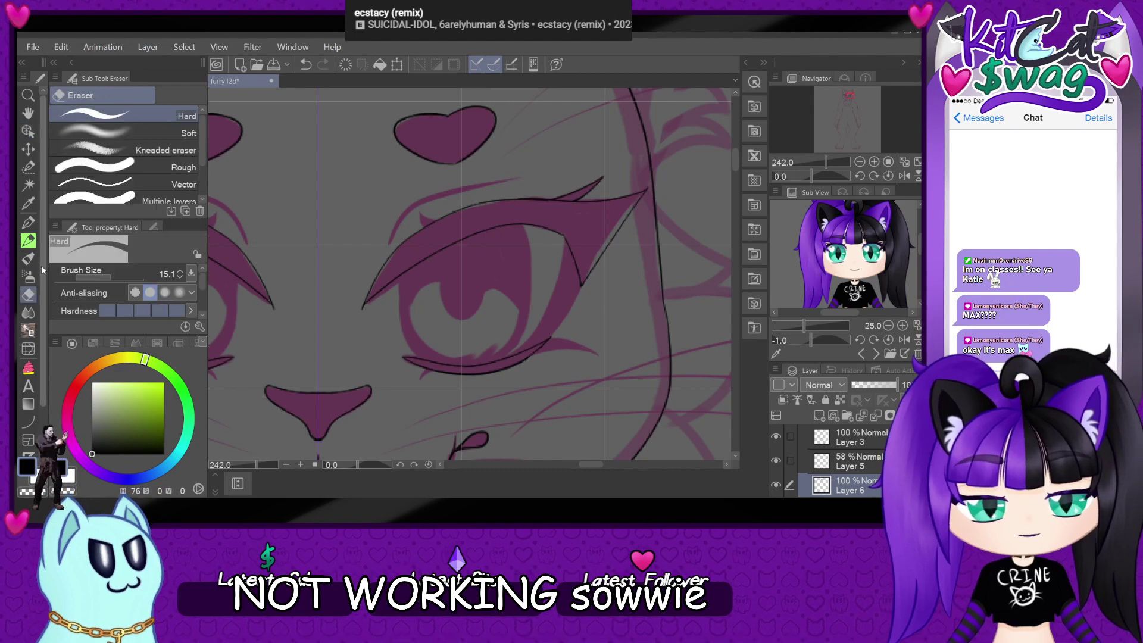
- Try erasing the sketched outer rim of the right-hand eye with the Hard eraser at size 15.1
mouse_move(558, 250)
mouse_down()
mouse_move(570, 303)
mouse_move(554, 268)
mouse_move(563, 319)
mouse_move(559, 301)
mouse_move(513, 347)
mouse_up()
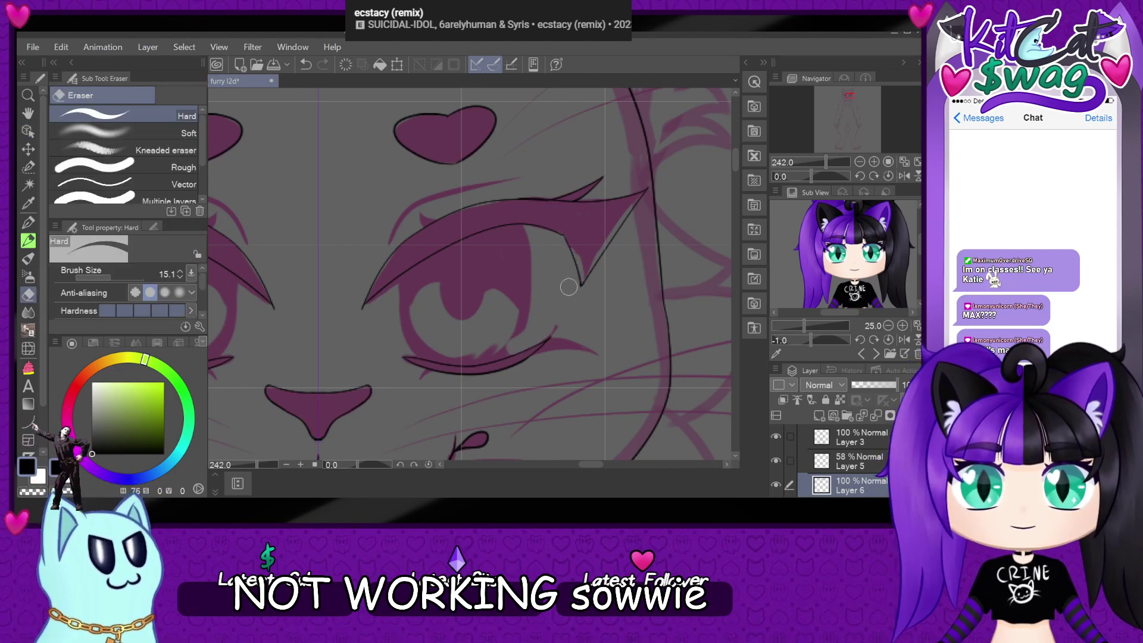
scroll(578, 353, down, 5)
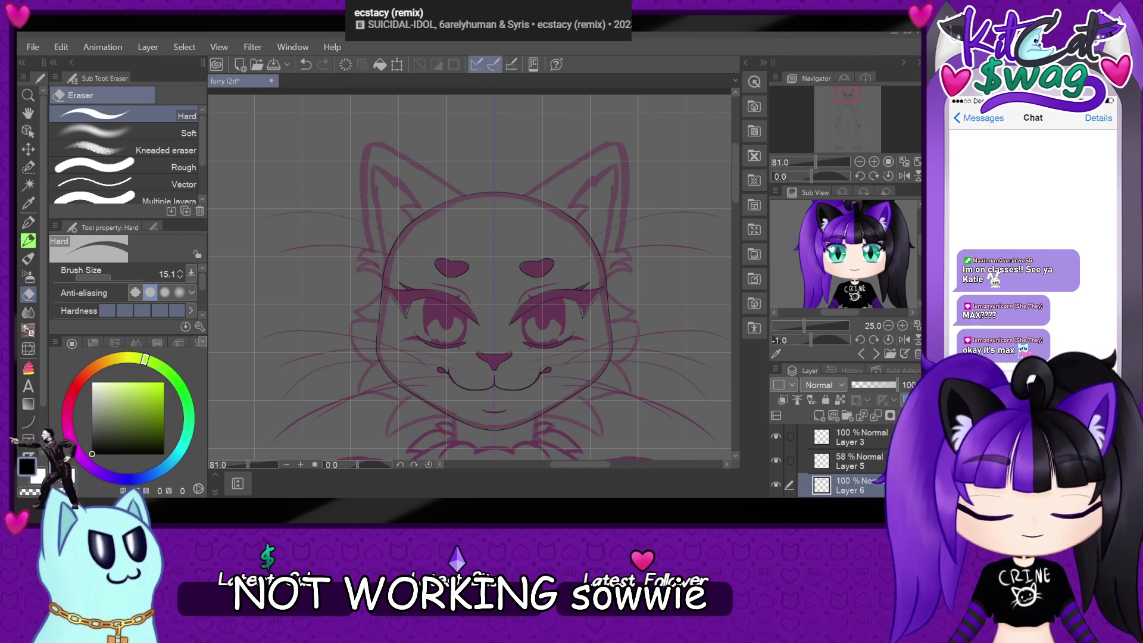
scroll(585, 329, up, 2)
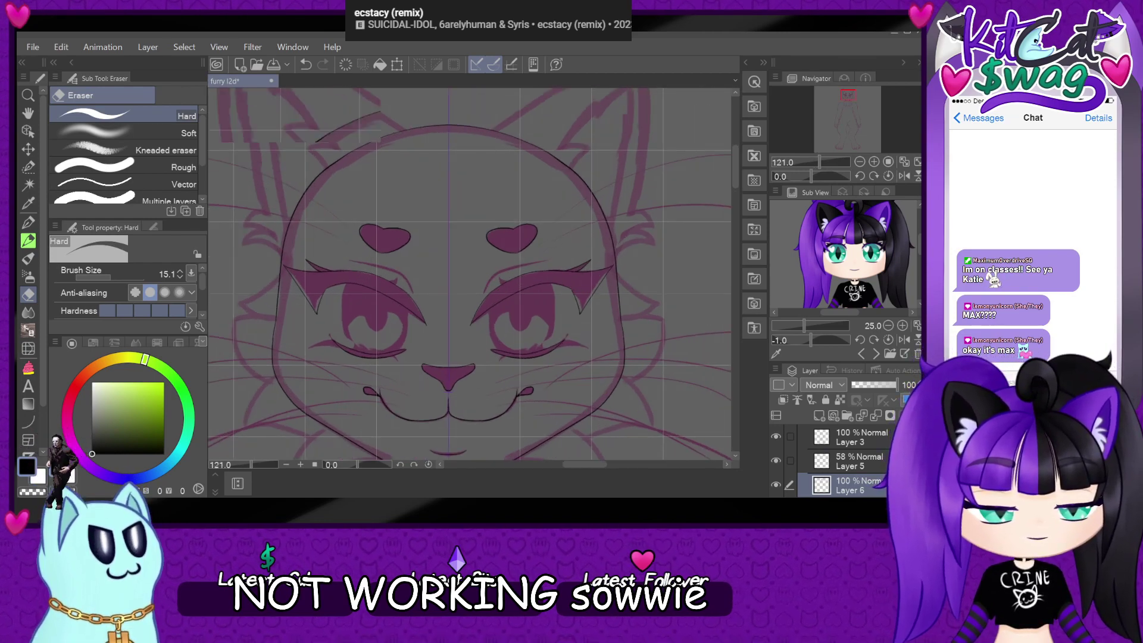
scroll(551, 344, up, 5)
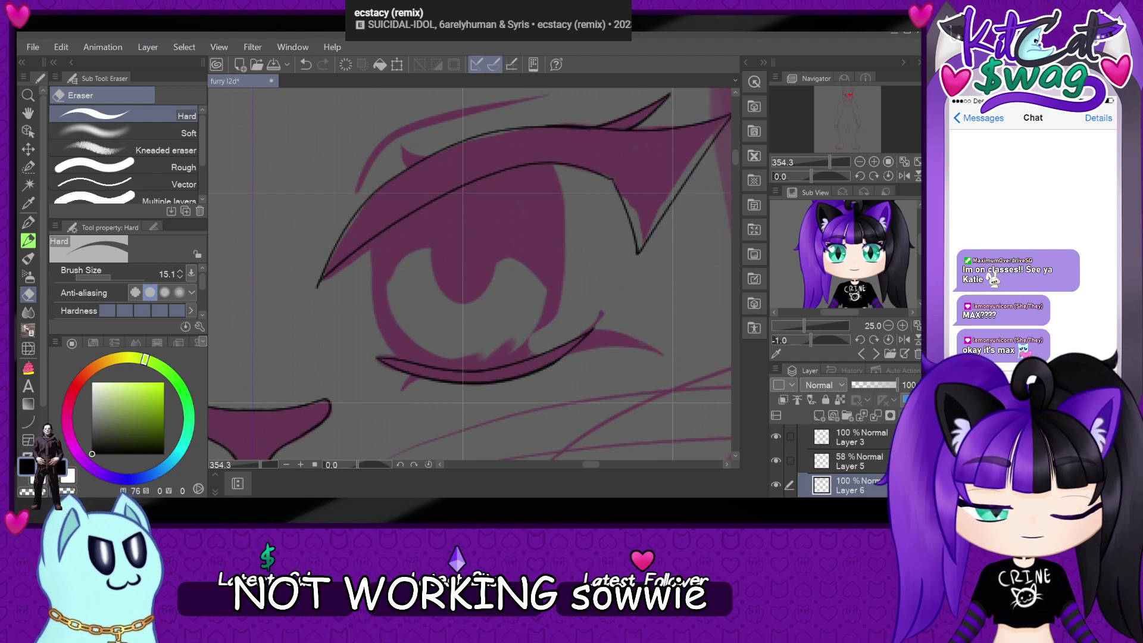
key(ctrl+z)
- Set the Hard eraser to size 4.7 and erase the sketched outer rim beside the eyelid wing, rotating the canvas 22.6 degrees
scroll(659, 281, up, 2)
drag(103, 276, 102, 272)
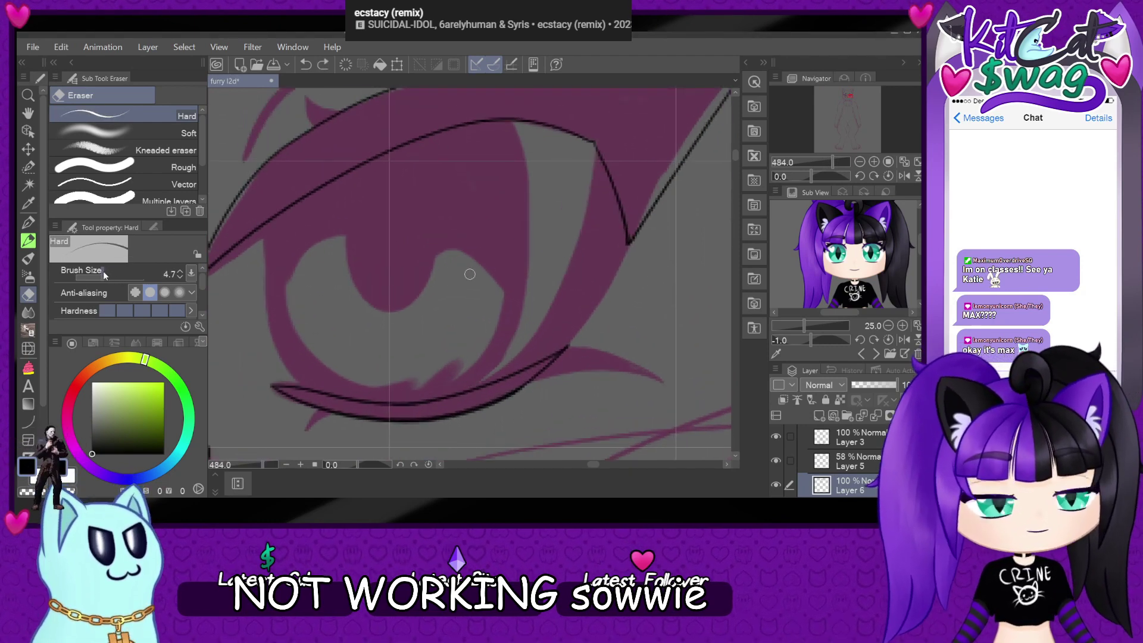
drag(811, 177, 842, 176)
mouse_move(387, 207)
mouse_down()
mouse_move(377, 287)
mouse_move(376, 239)
mouse_move(361, 296)
mouse_move(373, 228)
mouse_move(355, 325)
mouse_move(367, 323)
mouse_move(378, 290)
mouse_up()
click(889, 176)
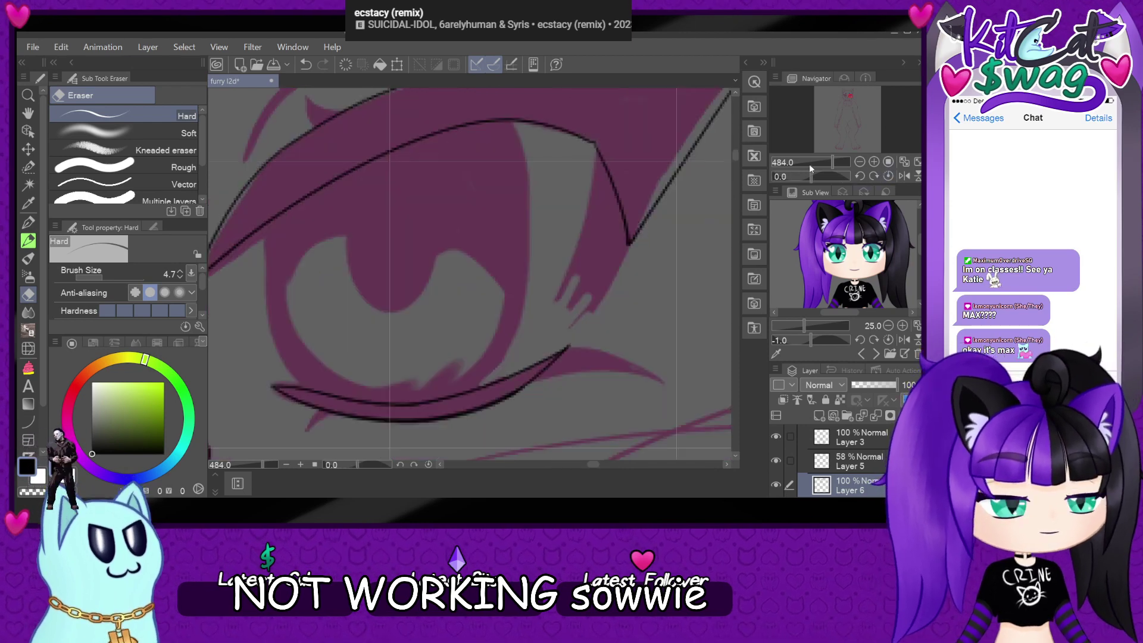
drag(814, 176, 817, 176)
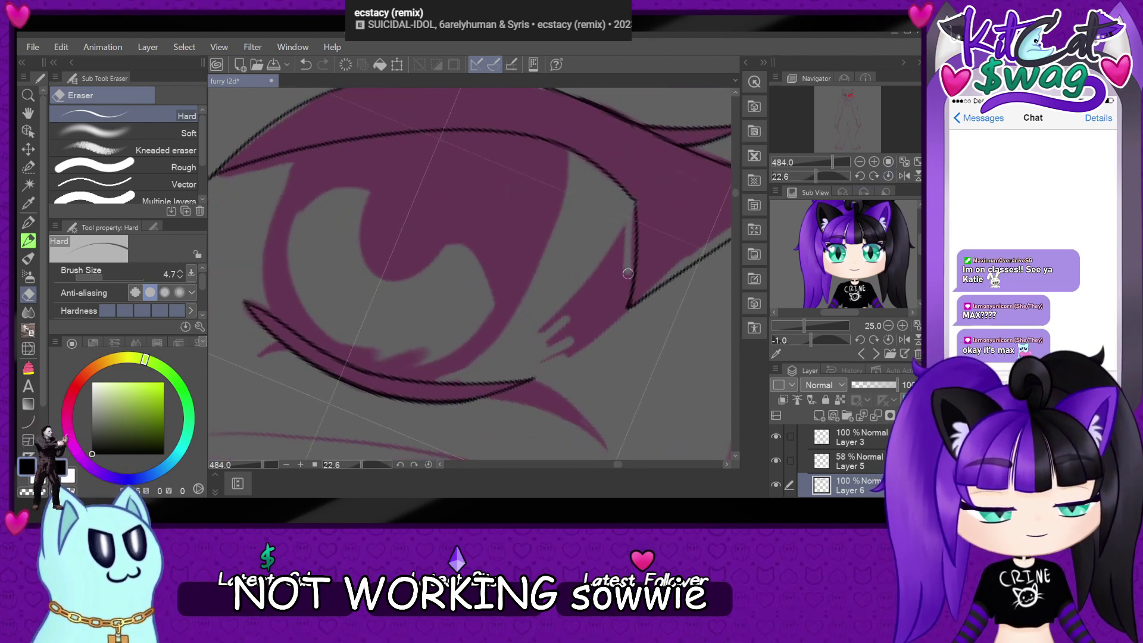
mouse_move(630, 237)
mouse_down()
mouse_move(623, 310)
mouse_move(625, 285)
mouse_move(609, 318)
mouse_move(622, 233)
mouse_move(610, 325)
mouse_move(593, 272)
mouse_move(595, 307)
mouse_up()
- Reset the canvas rotation and erase the remaining outer-rim sketch above the lower lid at brush size 18.6
click(889, 176)
drag(101, 277, 111, 277)
mouse_move(610, 262)
mouse_down()
mouse_move(574, 245)
mouse_move(607, 310)
mouse_up()
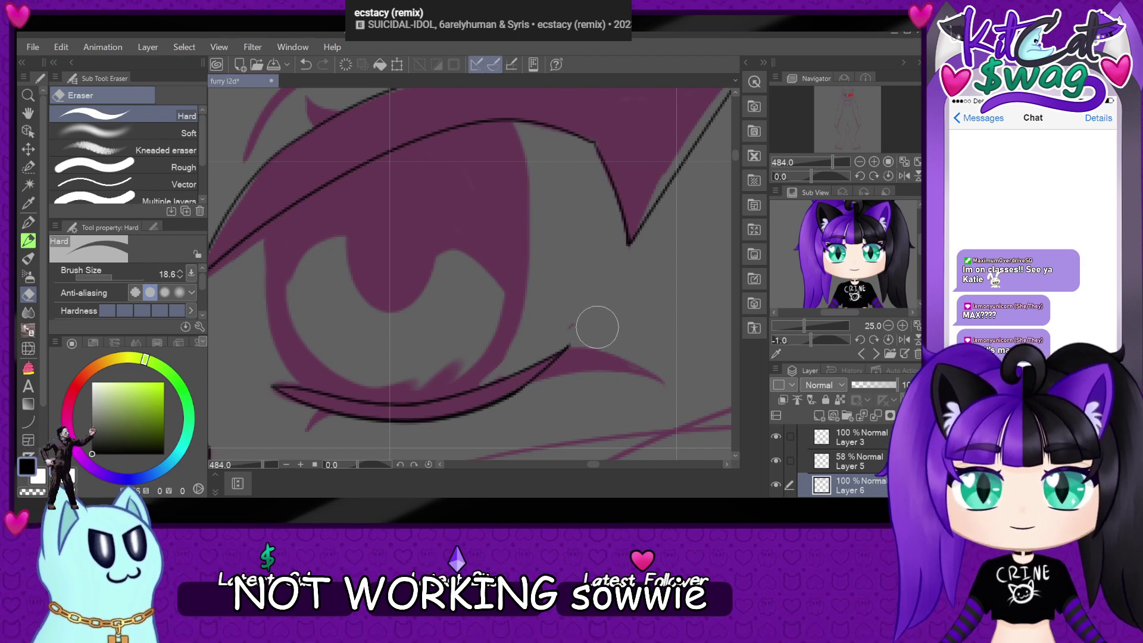
scroll(631, 319, down, 2)
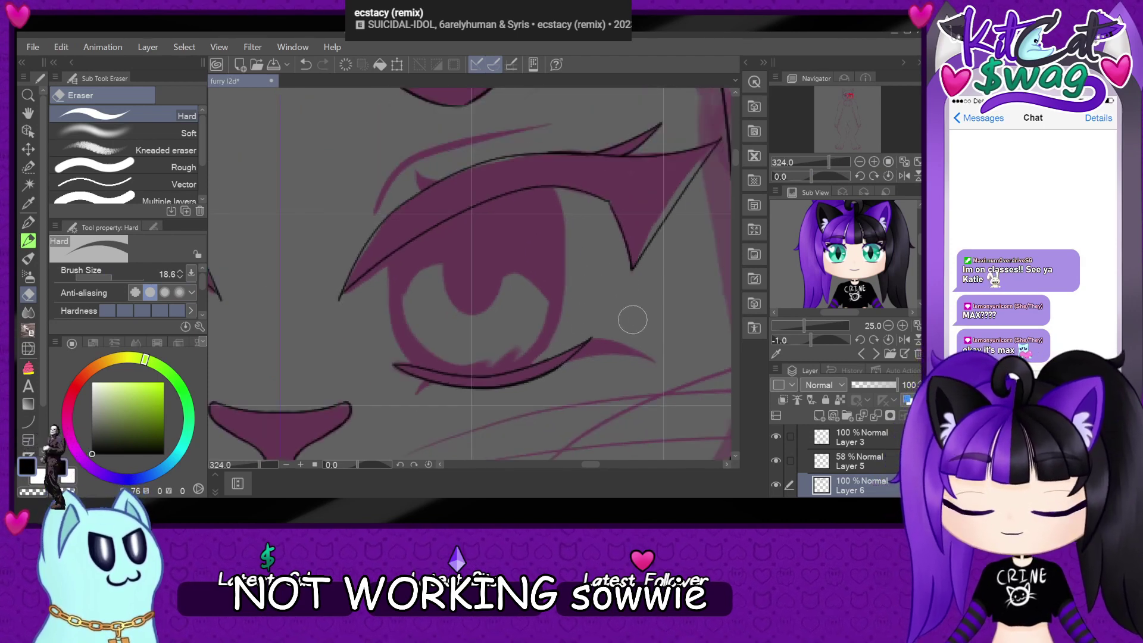
- Activate the upper lid's vector line layer, Layer 11, and ink both sides of the small lash spike with the G-pen
click(28, 222)
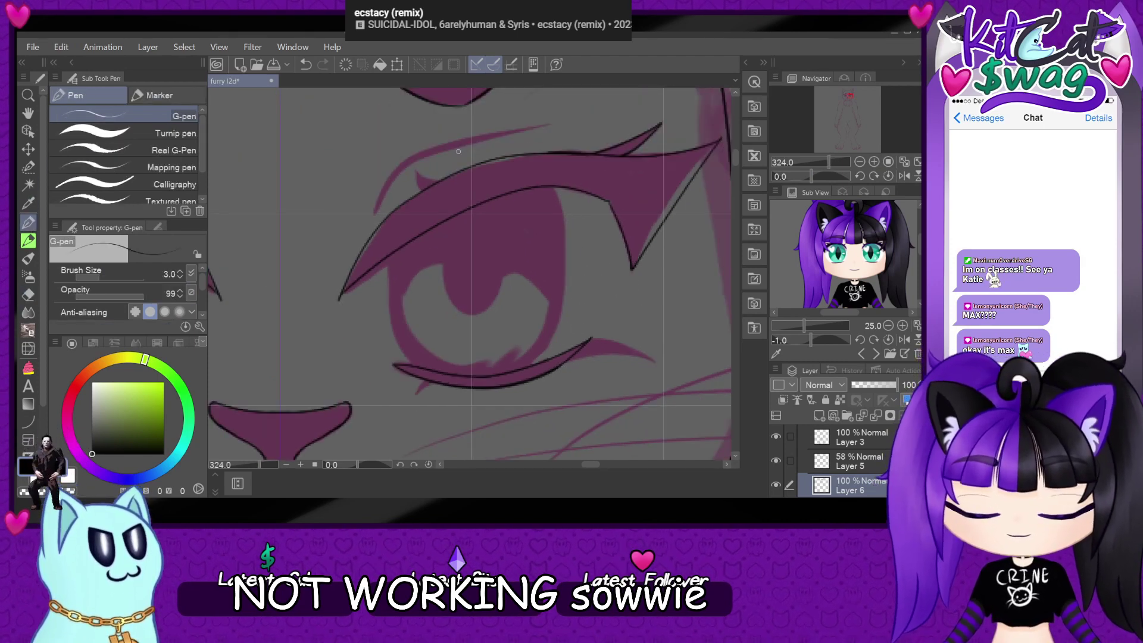
scroll(458, 163, down, 3)
scroll(434, 195, up, 5)
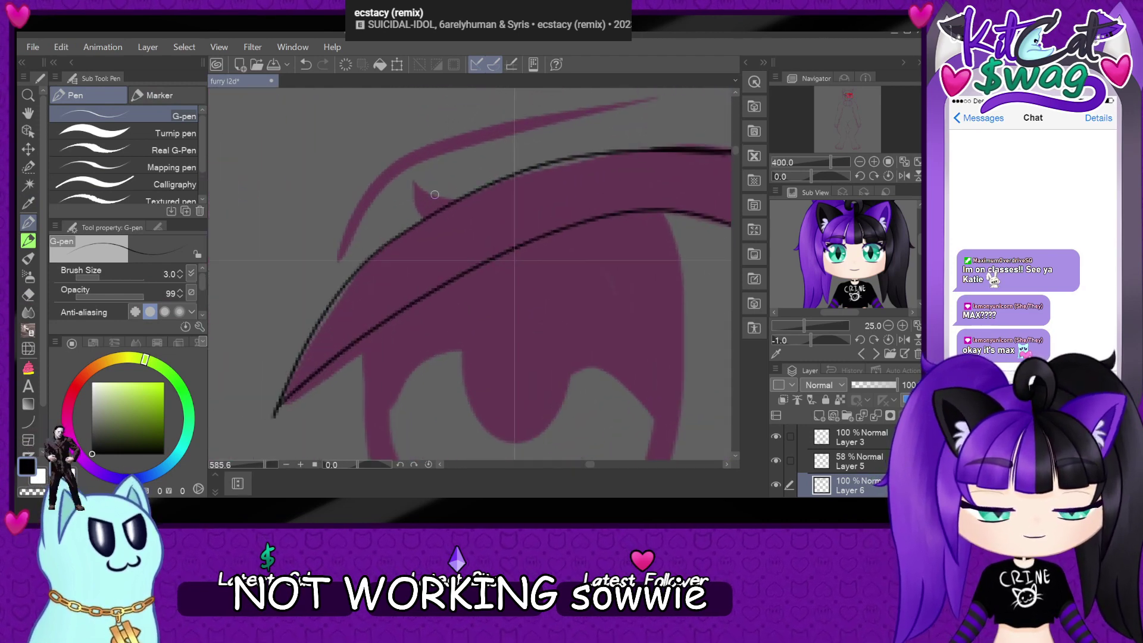
scroll(434, 195, up, 3)
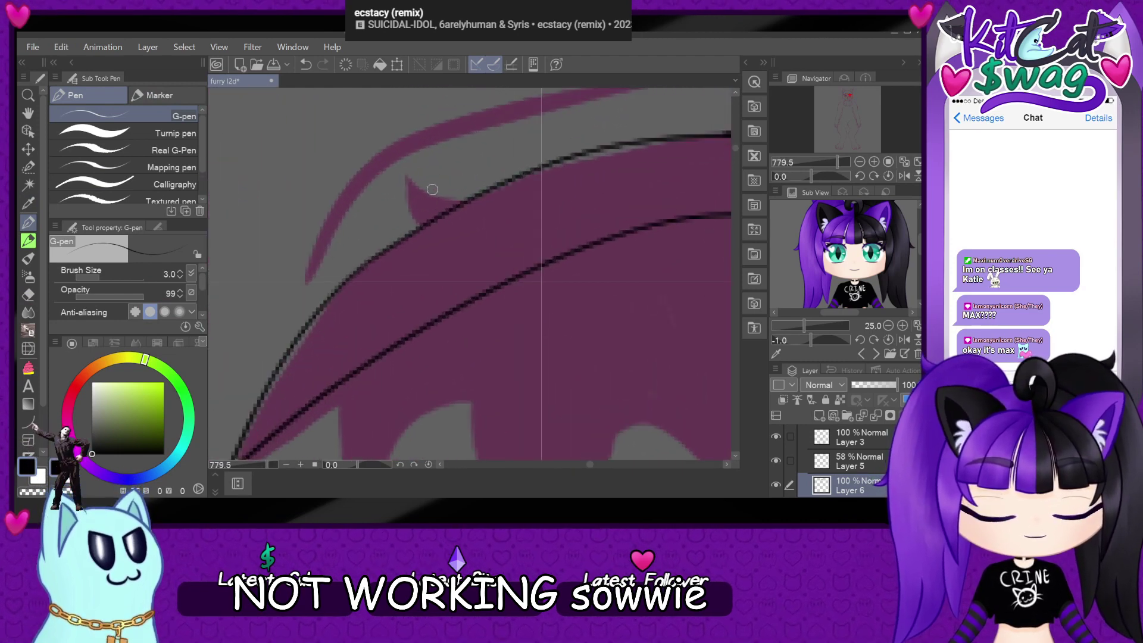
click(28, 130)
click(449, 216)
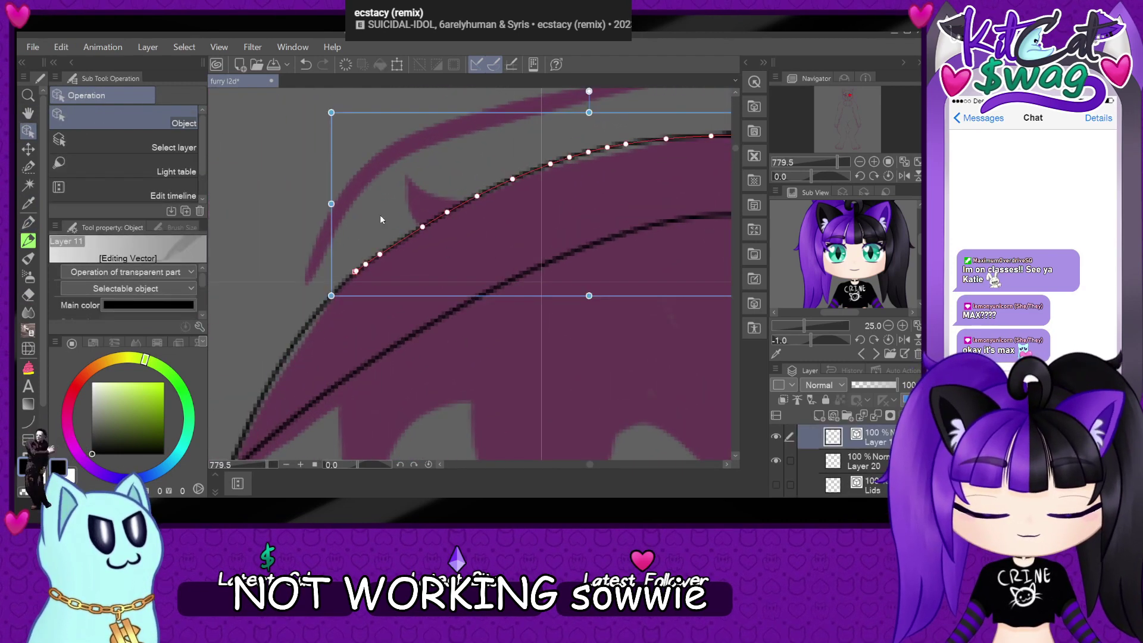
click(28, 222)
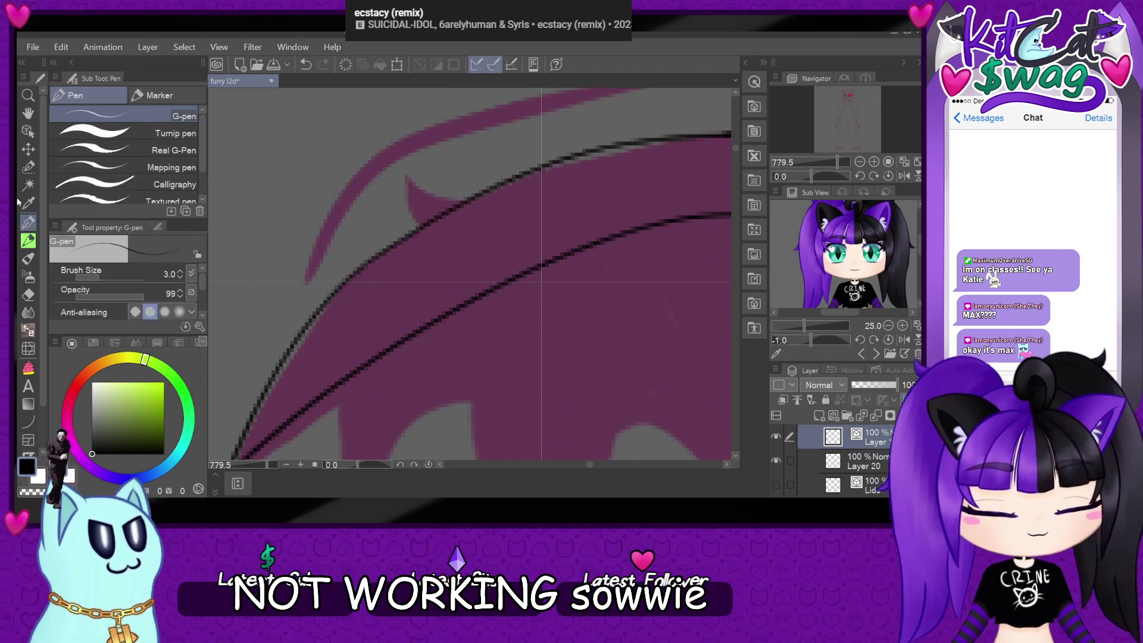
mouse_move(405, 178)
mouse_down()
mouse_move(458, 198)
mouse_move(482, 194)
mouse_up()
mouse_move(405, 176)
mouse_down()
mouse_move(407, 203)
mouse_move(431, 226)
mouse_up()
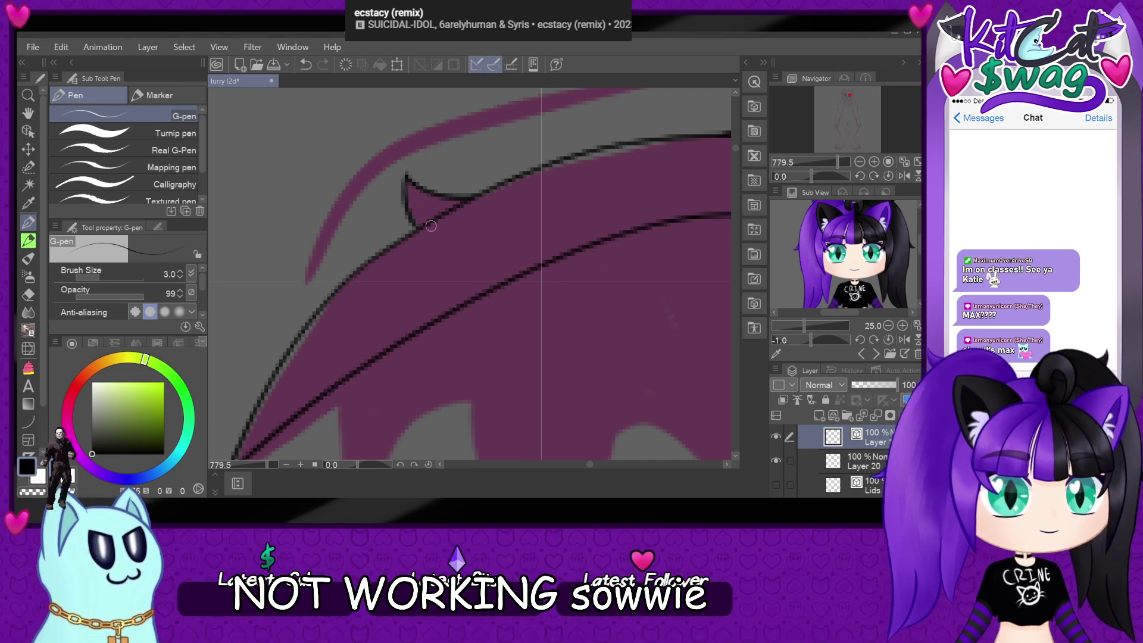
- Rotate the canvas to -74.4 degrees and ink the upper edge of the lower lid's outer lash, replacing the first stroke
scroll(431, 226, down, 5)
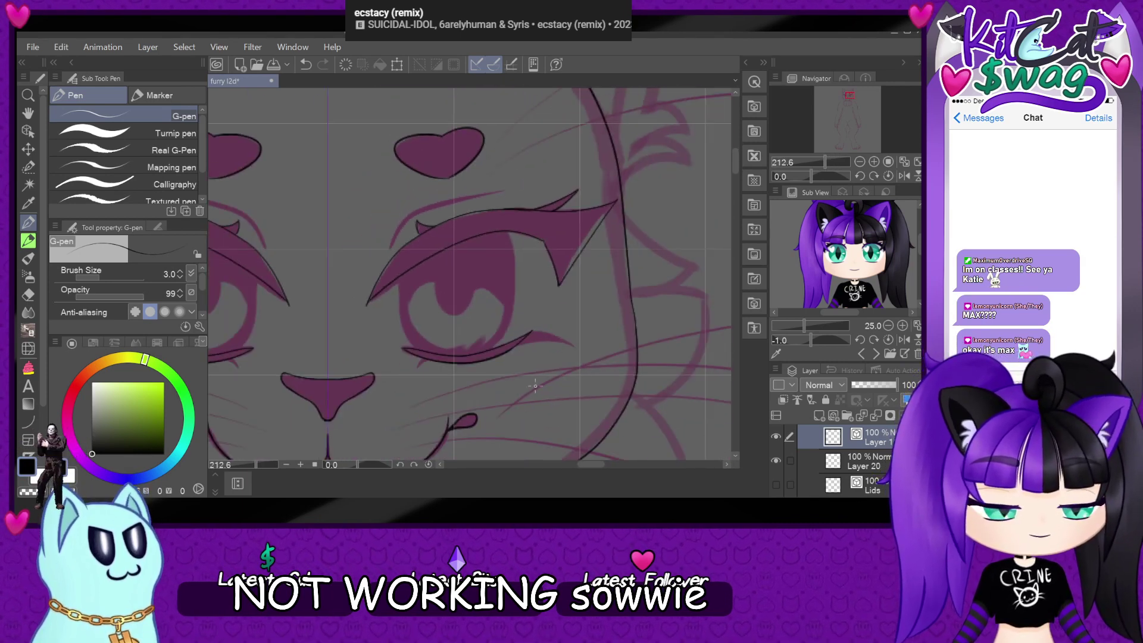
scroll(549, 359, up, 4)
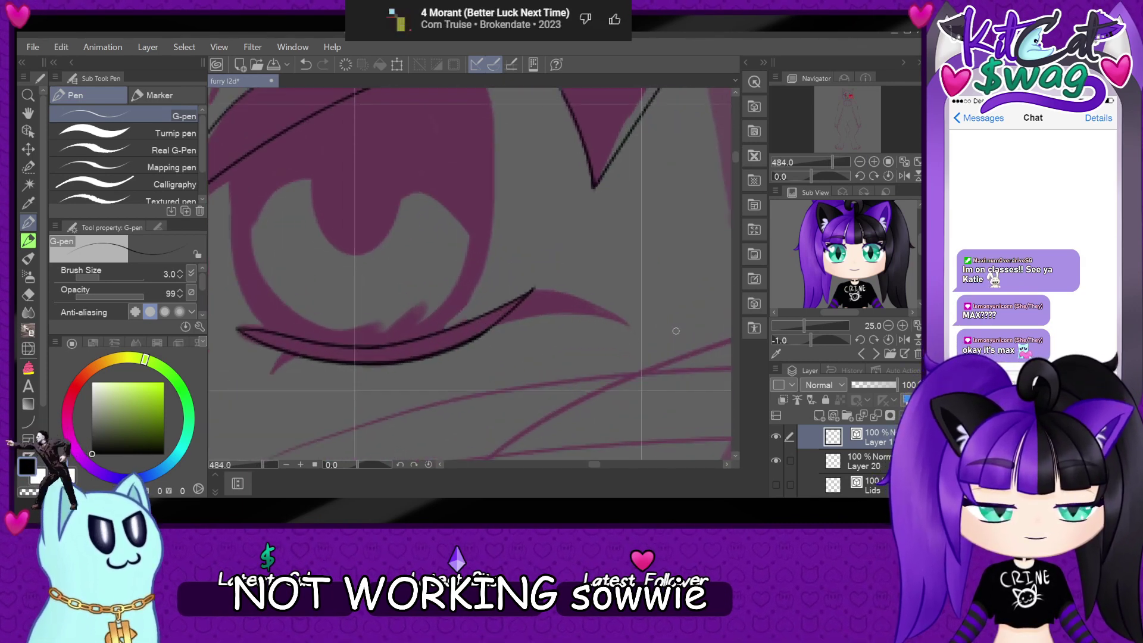
scroll(675, 331, down, 3)
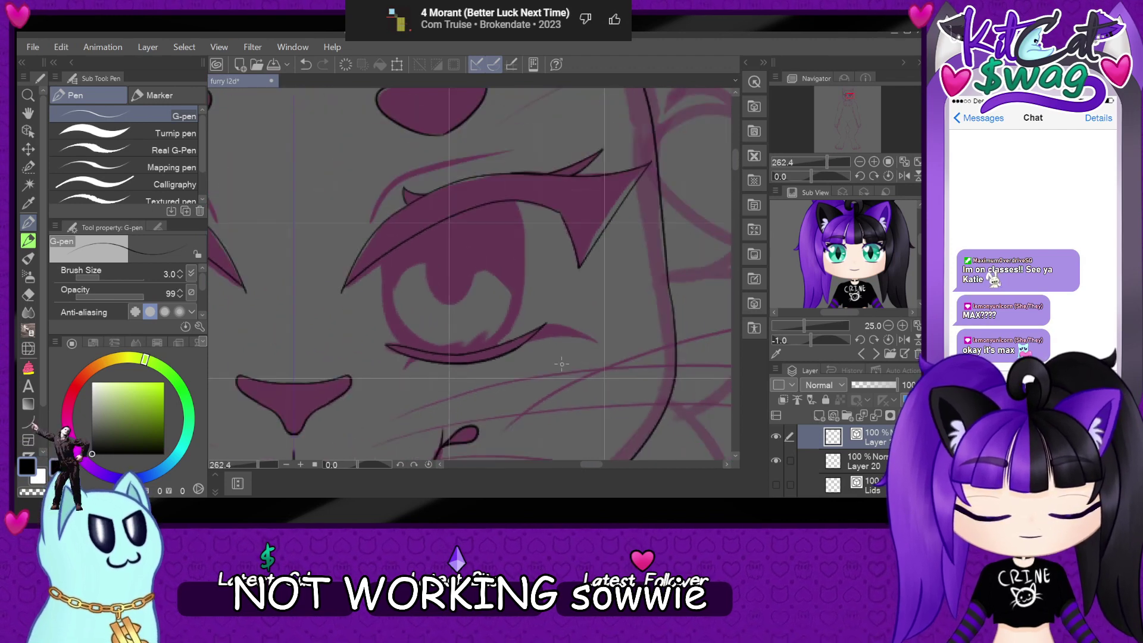
scroll(649, 349, up, 2)
scroll(650, 349, up, 2)
drag(803, 176, 793, 175)
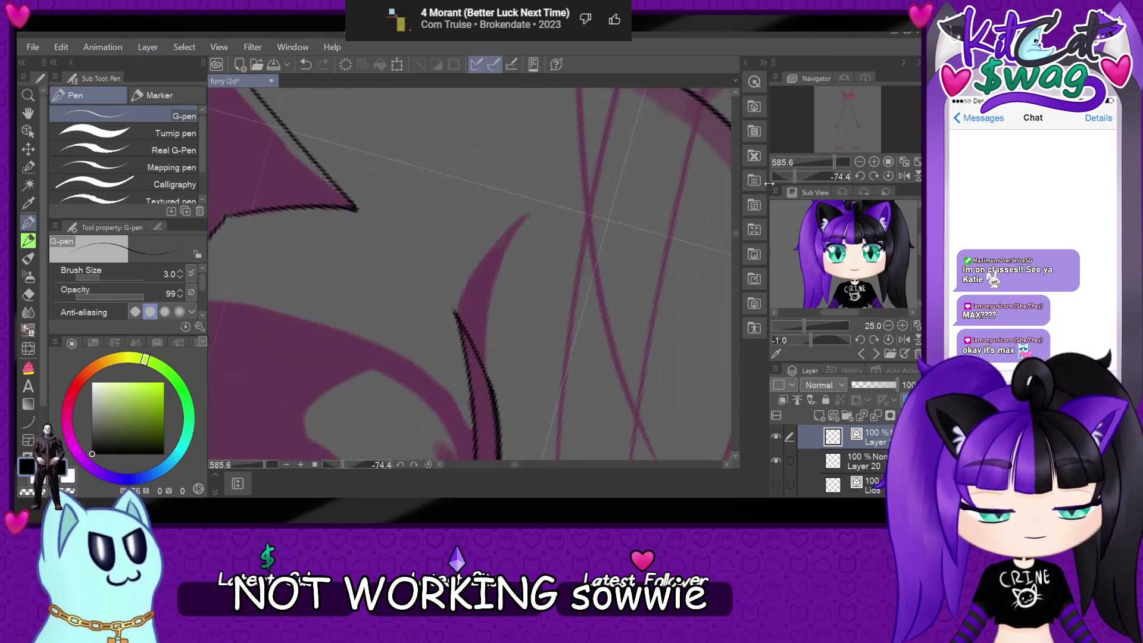
scroll(563, 283, up, 3)
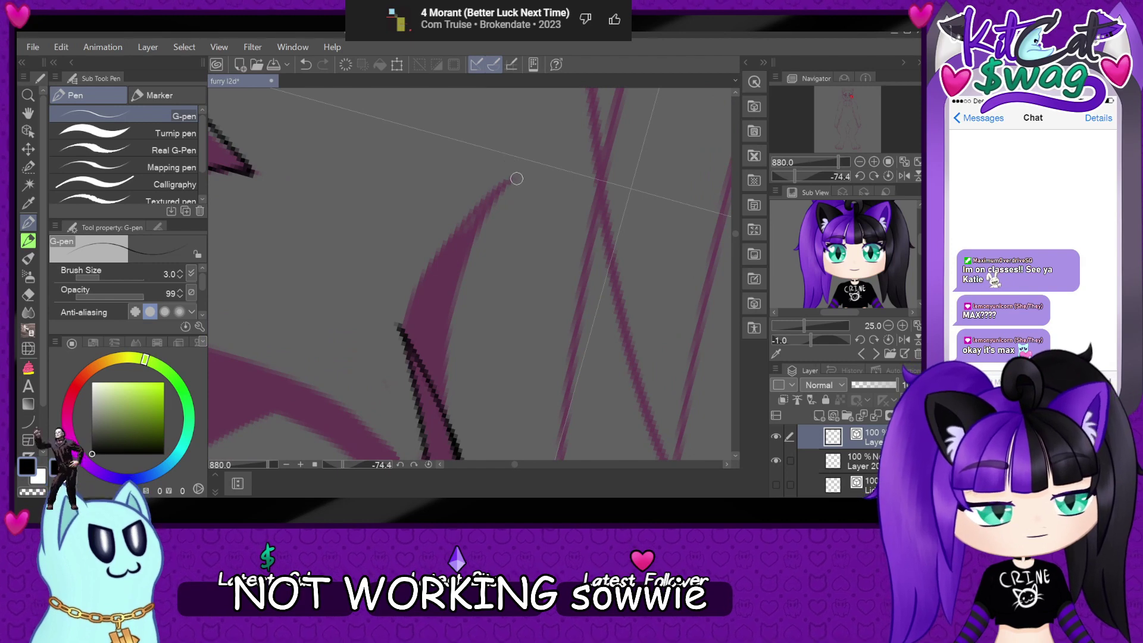
mouse_move(516, 179)
mouse_down()
mouse_move(485, 198)
mouse_move(425, 278)
mouse_move(408, 333)
mouse_up()
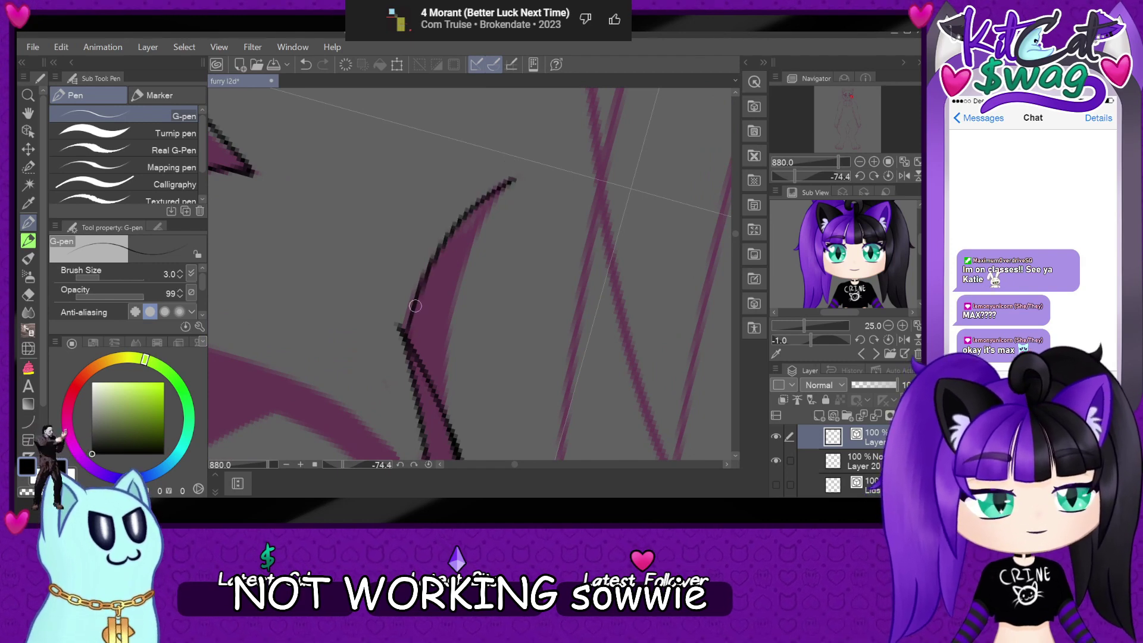
key(ctrl+z)
mouse_move(511, 180)
mouse_down()
mouse_move(419, 285)
mouse_move(400, 341)
mouse_up()
- Ink the lower edge of the outer lower lash from its tip to the lid line, undoing and redrawing unsatisfactory strokes
mouse_move(511, 179)
mouse_down()
mouse_move(455, 340)
mouse_move(459, 430)
mouse_up()
key(ctrl+z)
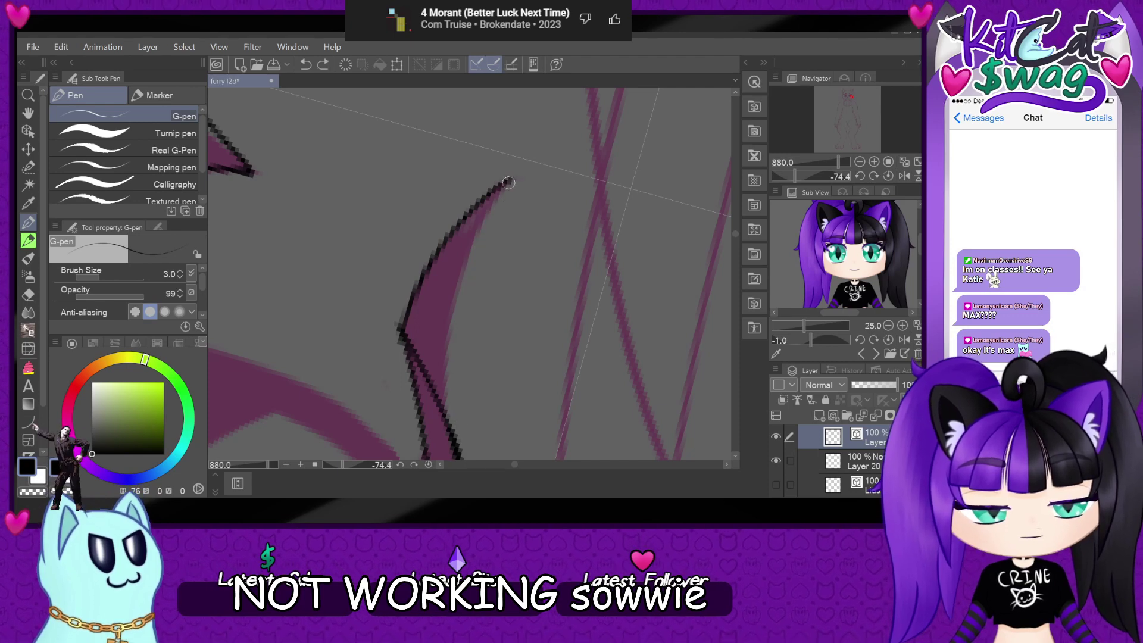
mouse_move(511, 179)
mouse_down()
mouse_move(460, 292)
mouse_move(457, 439)
mouse_up()
key(ctrl+z)
mouse_move(511, 179)
mouse_down()
mouse_move(474, 257)
mouse_move(456, 411)
mouse_move(482, 226)
mouse_move(449, 359)
mouse_move(457, 447)
mouse_up()
key(ctrl+z)
key(ctrl+z)
mouse_move(511, 179)
mouse_down()
mouse_move(444, 434)
mouse_move(450, 311)
mouse_move(484, 217)
mouse_move(527, 162)
mouse_up()
key(ctrl+z)
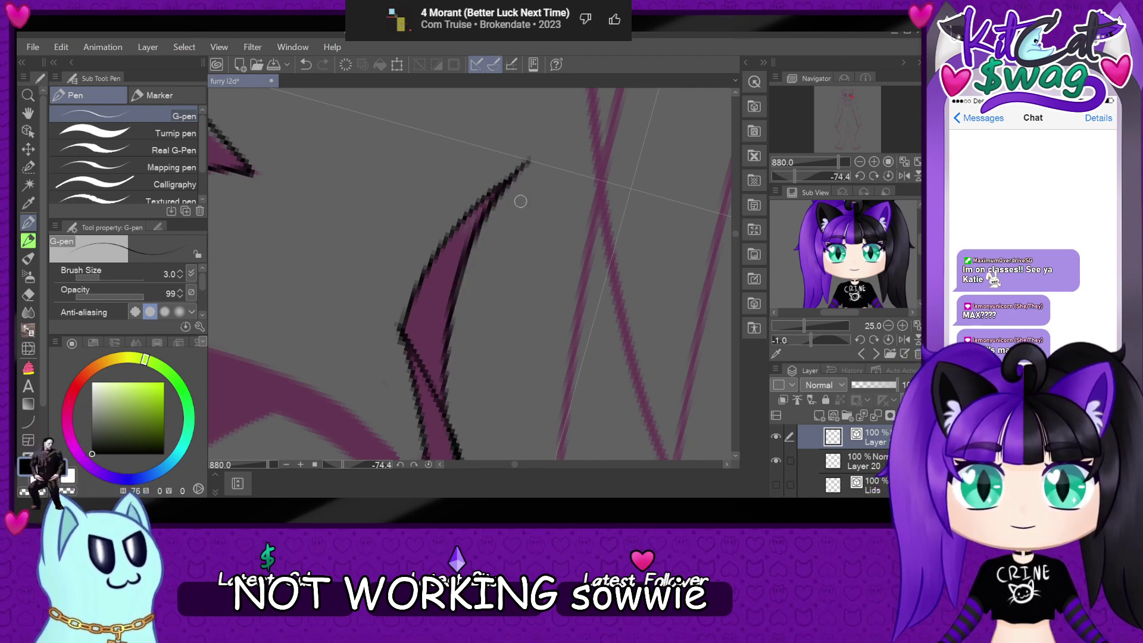
- Reset the canvas rotation and trim the overshooting tip of the lower lash with the Hard eraser at size 3.8
click(888, 176)
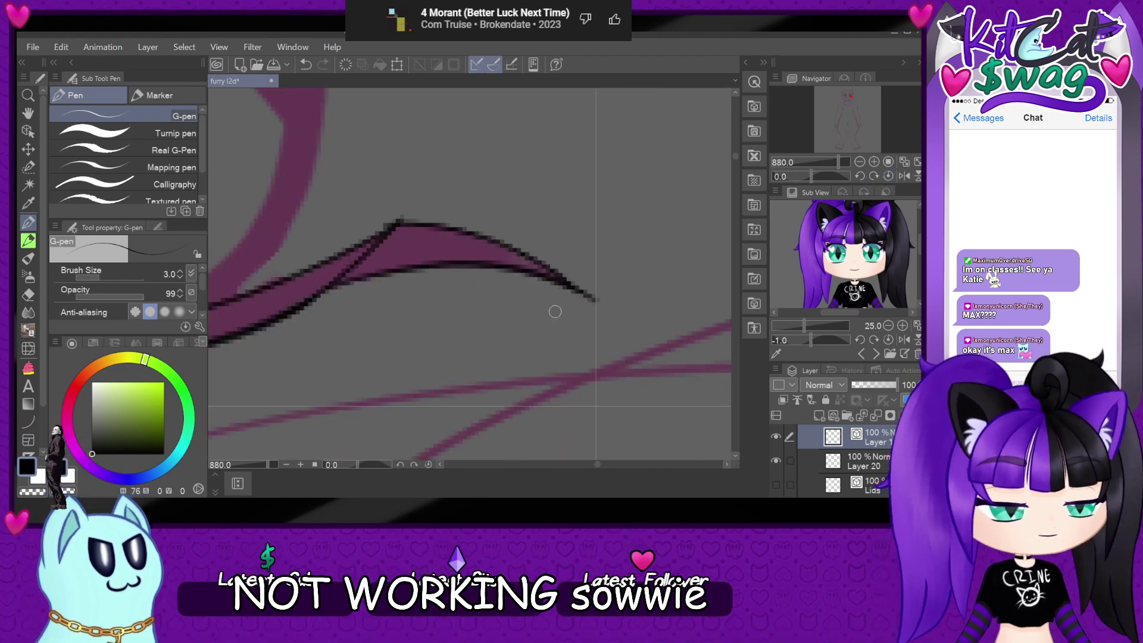
click(27, 295)
mouse_move(575, 247)
mouse_down()
mouse_move(620, 286)
mouse_move(635, 324)
mouse_up()
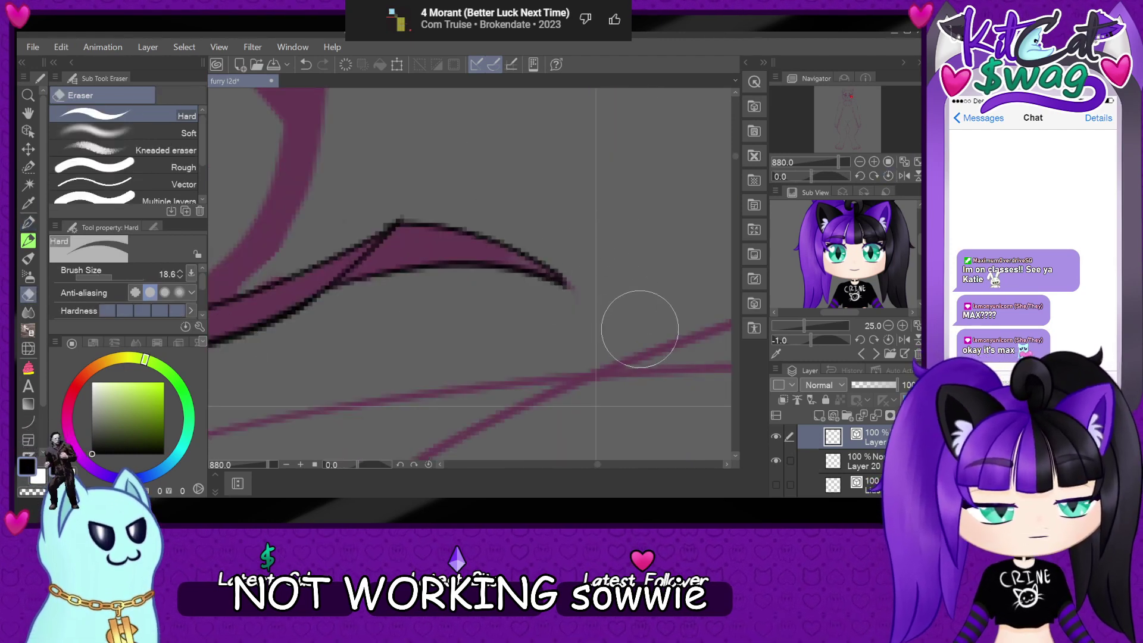
key(ctrl+z)
drag(98, 282, 101, 278)
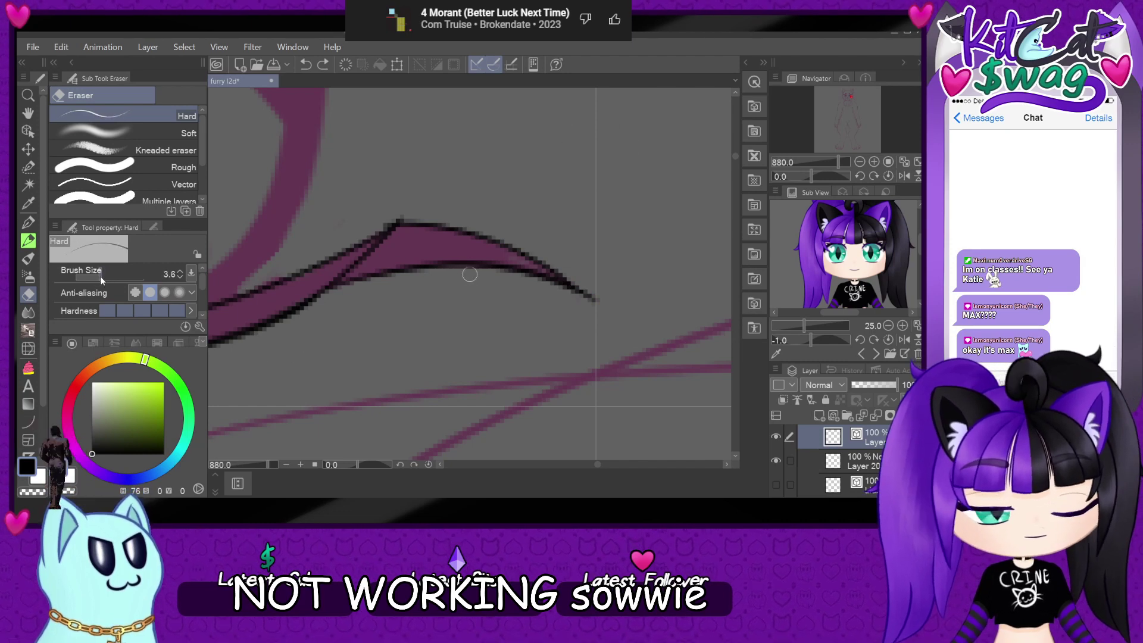
drag(595, 303, 563, 248)
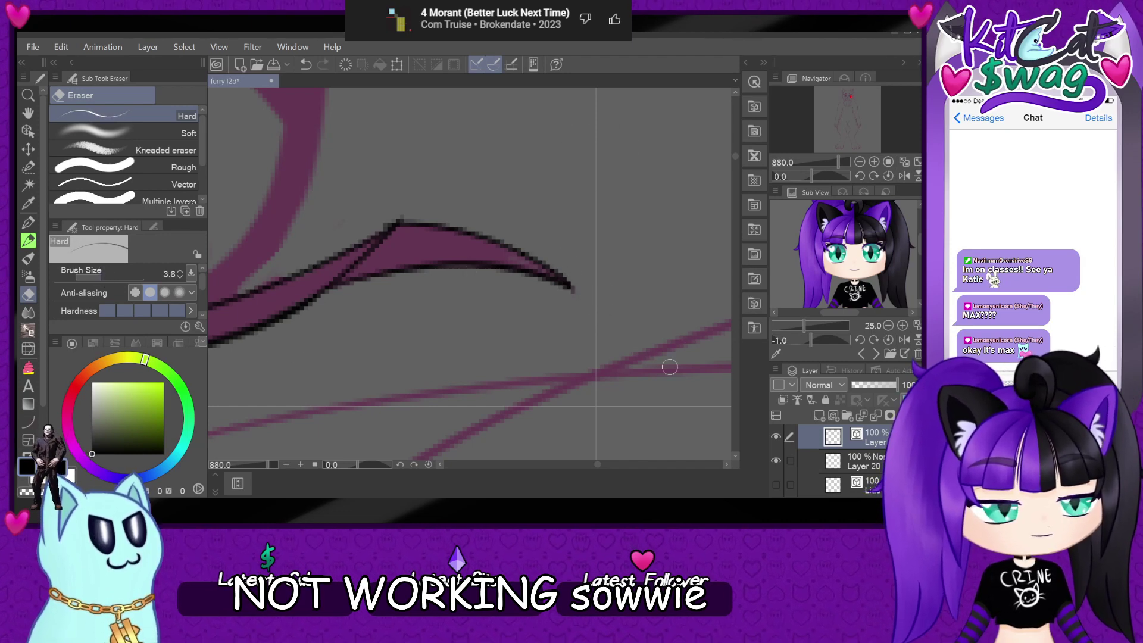
- Ink both edges of the small lash spike beneath the lower lid's inner end with the G-pen at size 3.0
scroll(670, 368, down, 8)
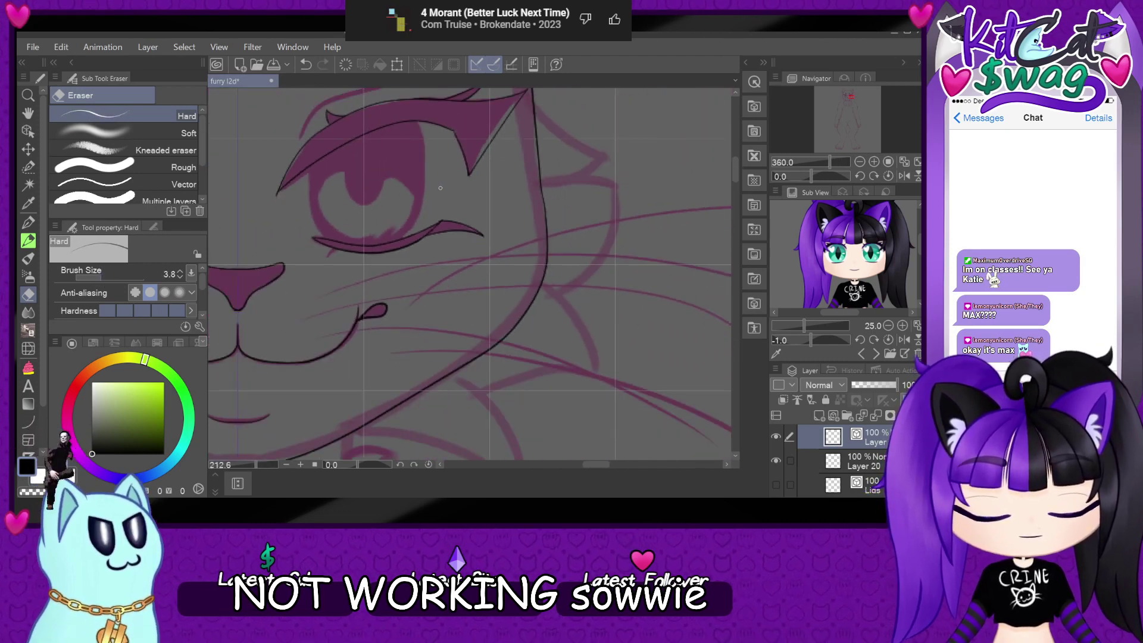
scroll(344, 193, up, 4)
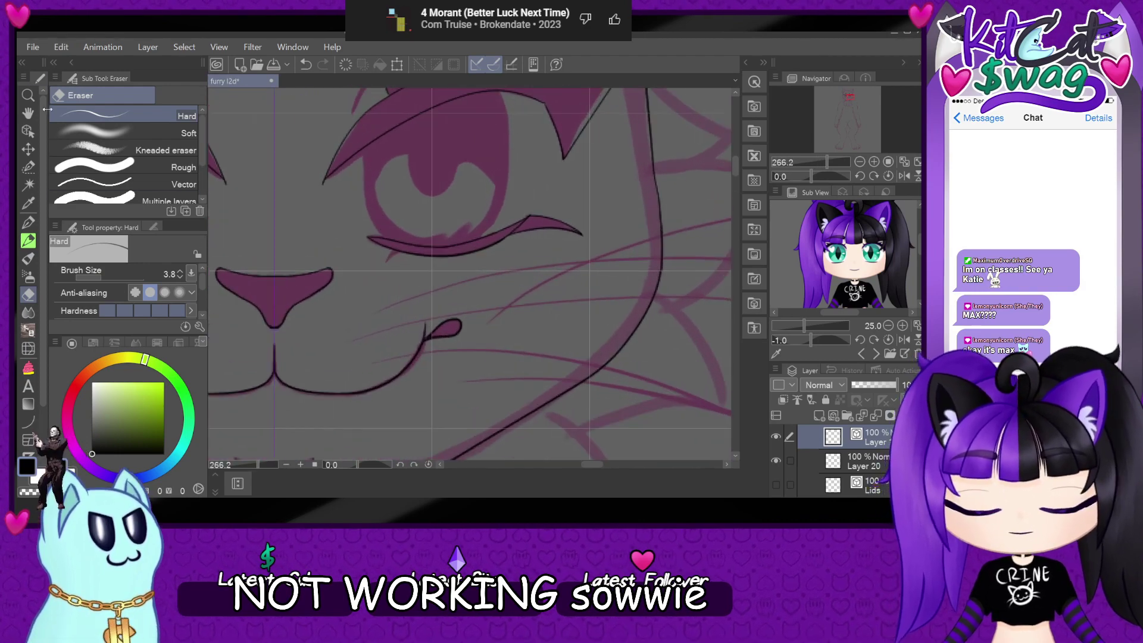
click(28, 222)
scroll(390, 247, up, 6)
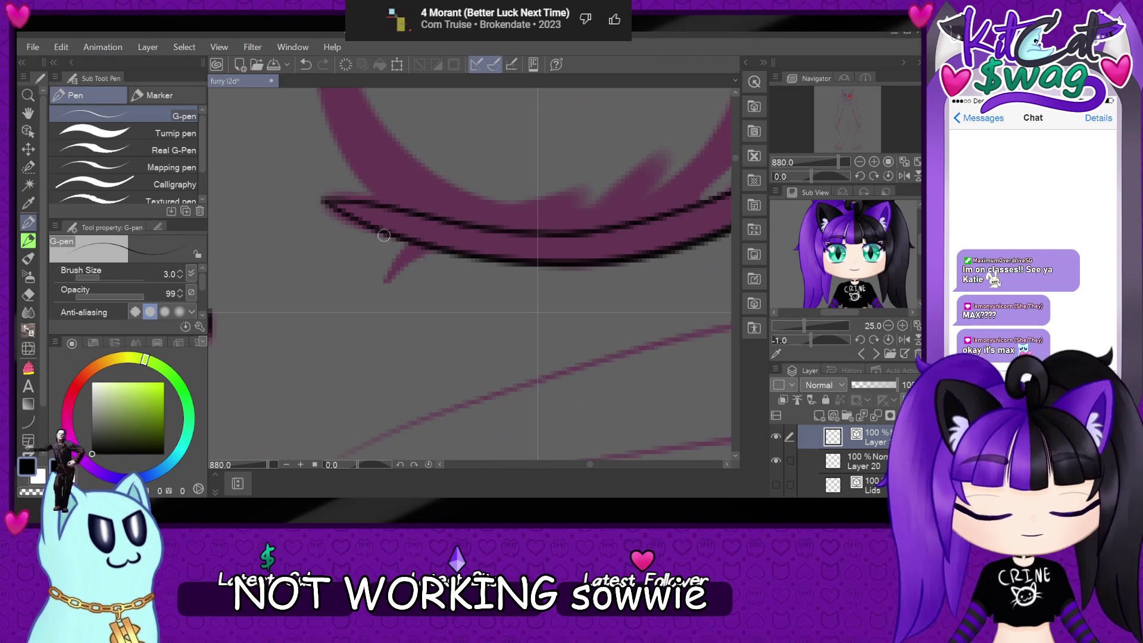
drag(384, 284, 405, 244)
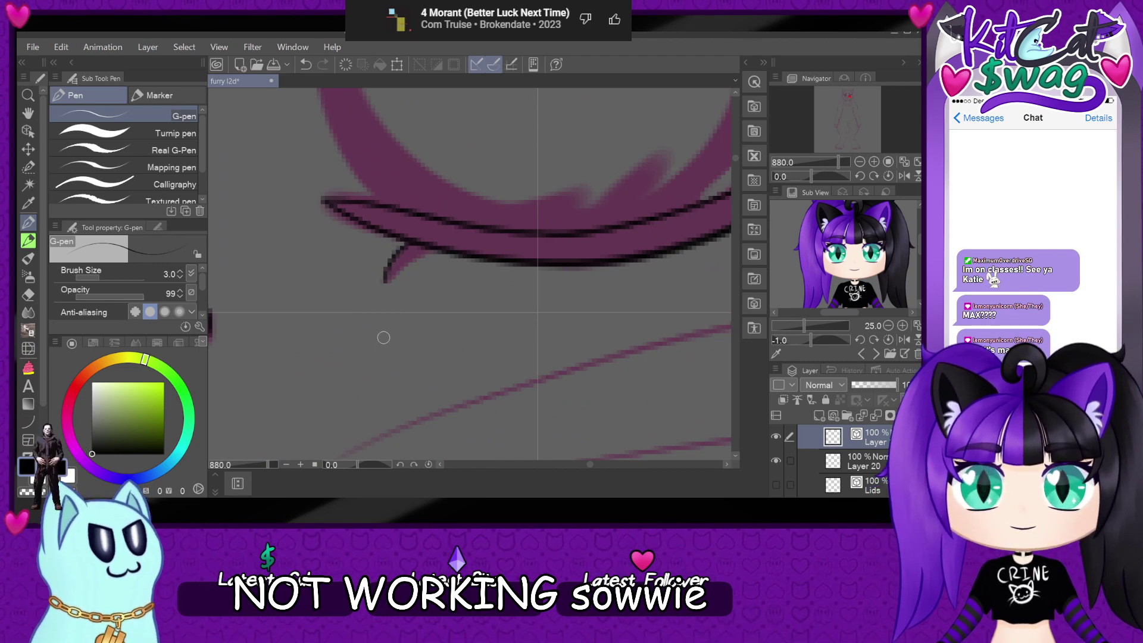
drag(386, 282, 438, 250)
scroll(433, 290, down, 10)
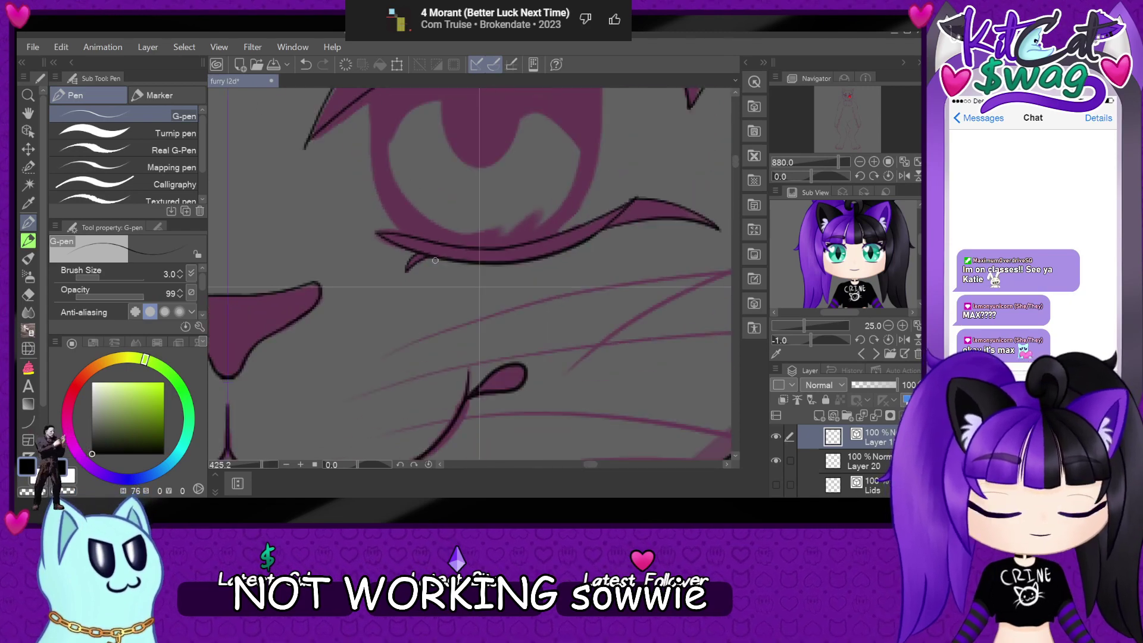
- Show Folder 1 to check the coloured irises against the inked lids and lashes, and hide the folder again
scroll(319, 278, up, 2)
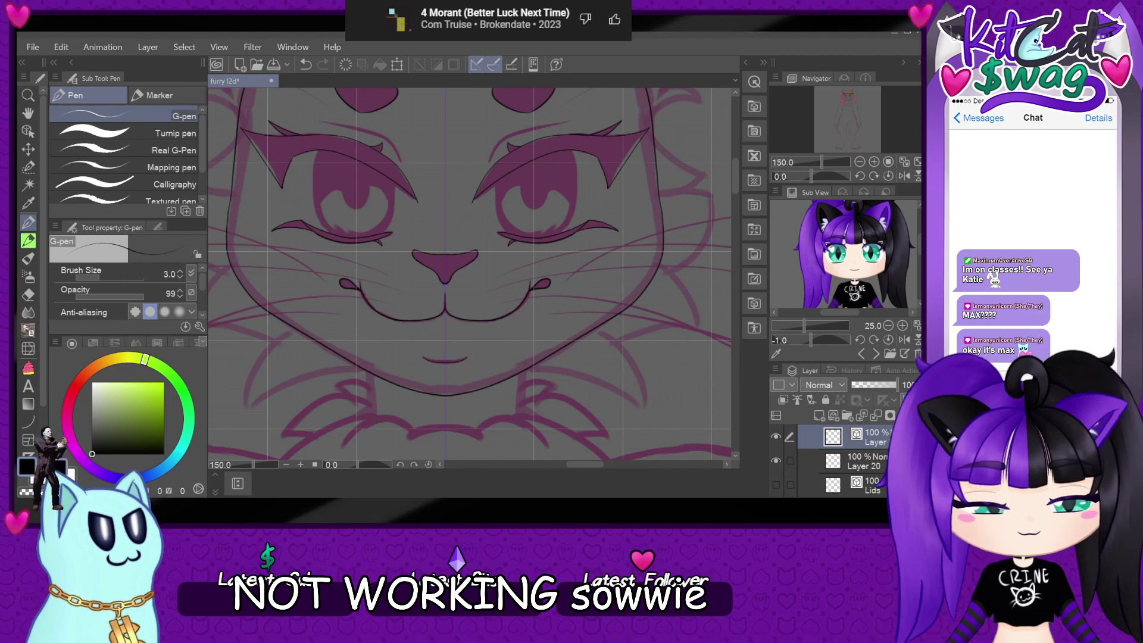
scroll(583, 334, down, 4)
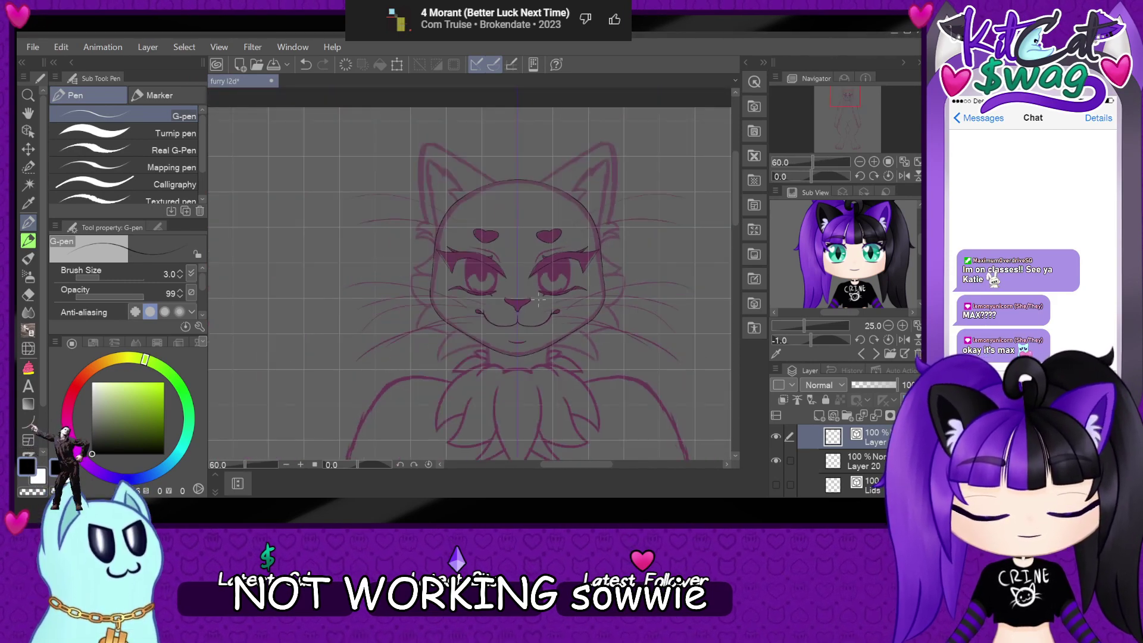
scroll(539, 298, up, 4)
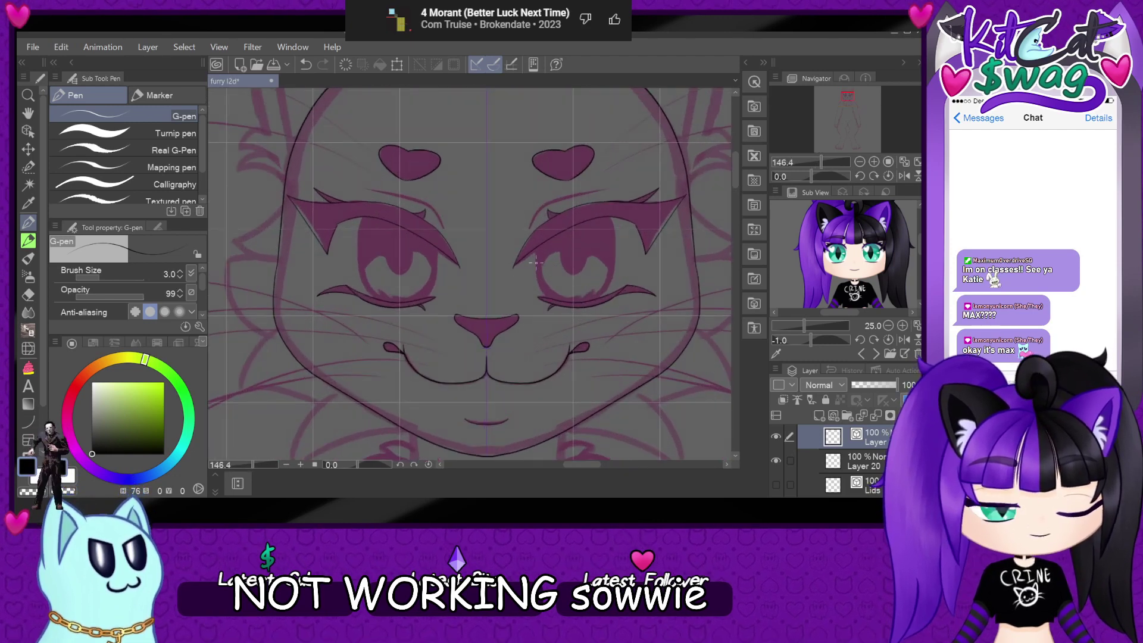
scroll(809, 458, down, 3)
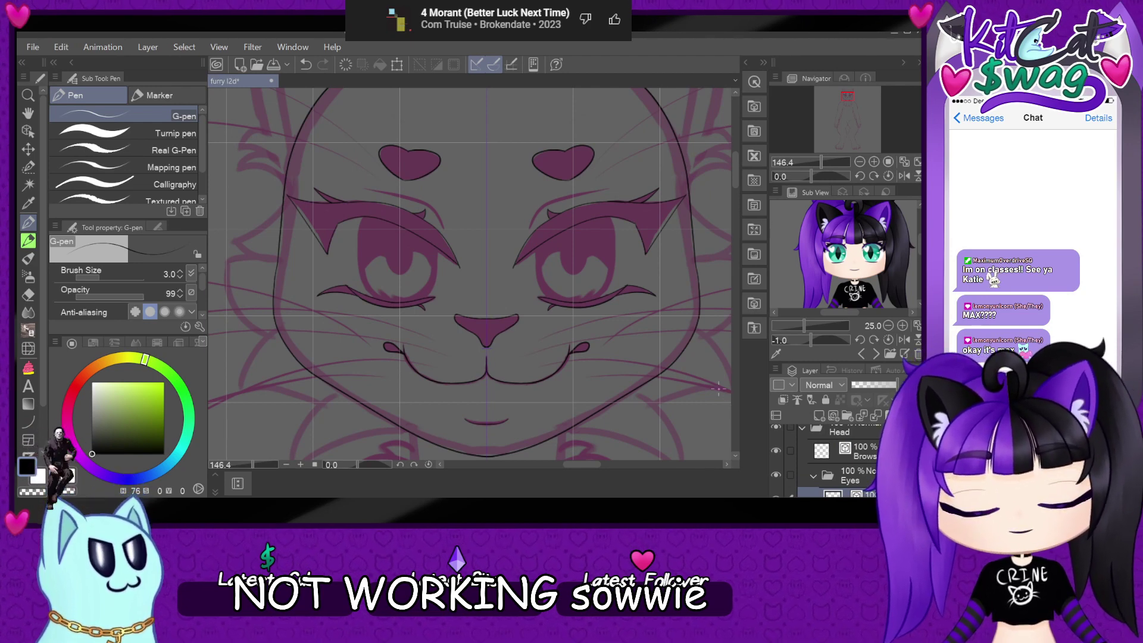
scroll(823, 478, down, 3)
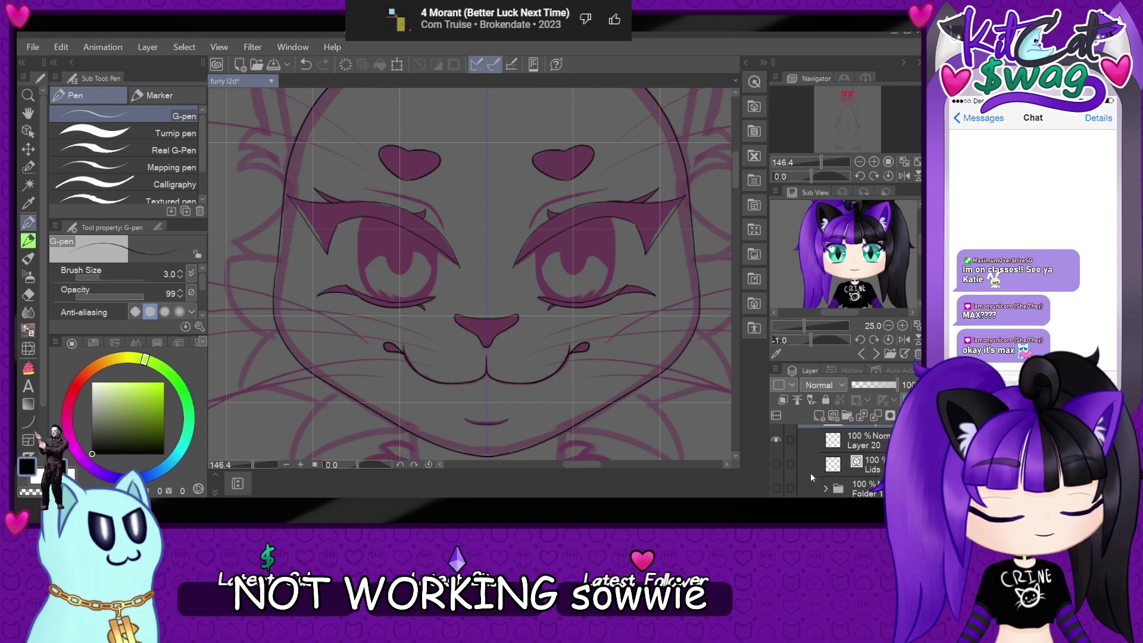
click(777, 488)
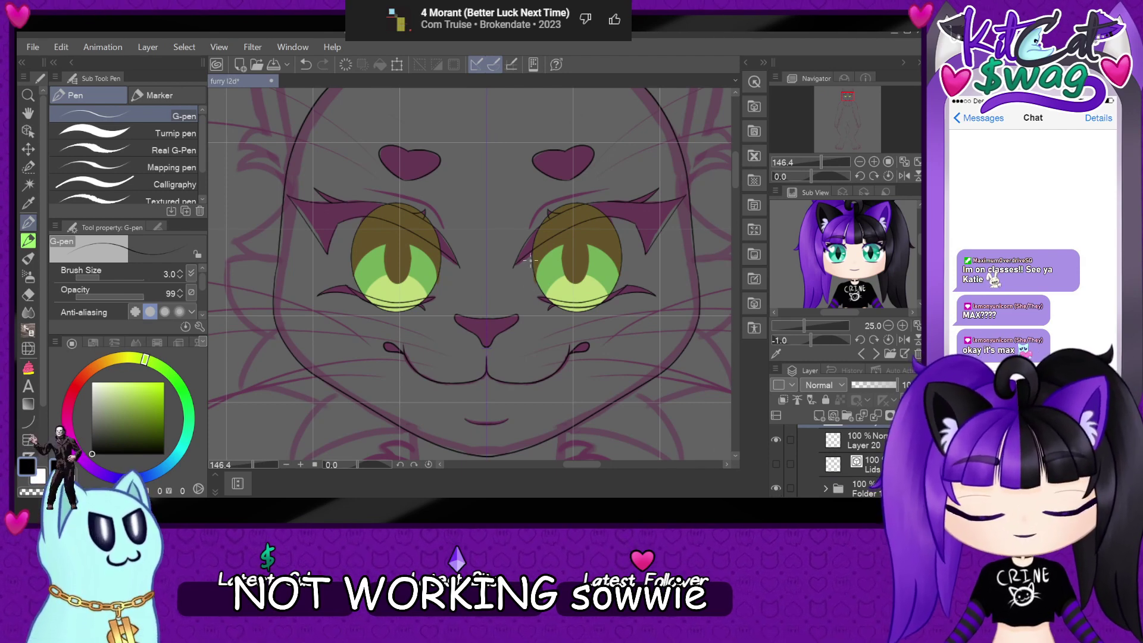
scroll(531, 260, up, 3)
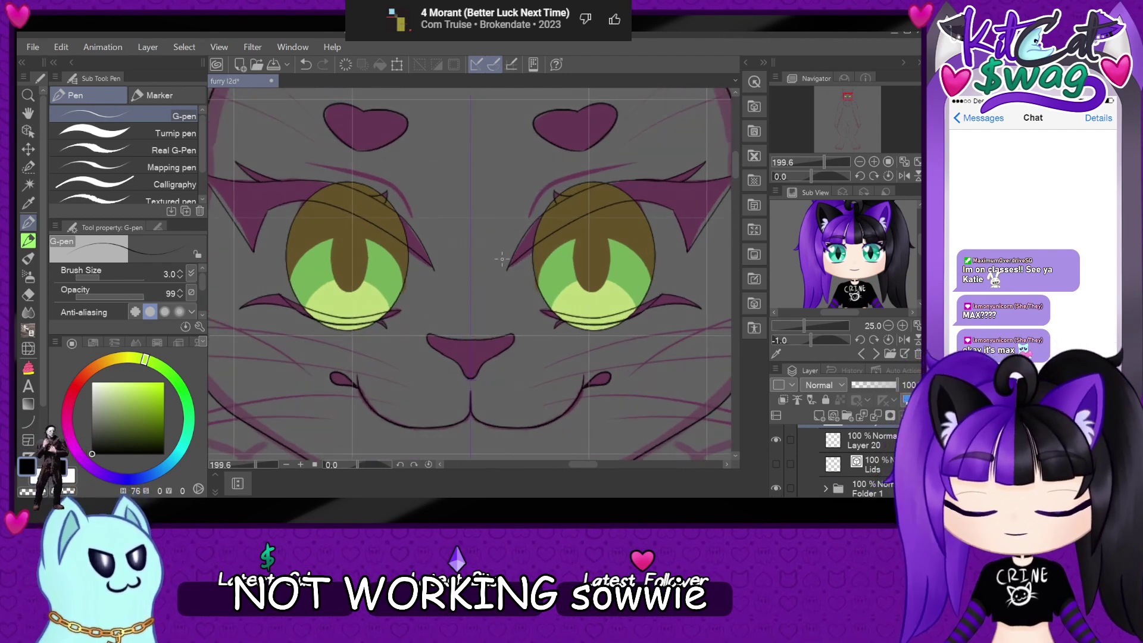
scroll(502, 259, down, 5)
key(ctrl+minus)
key(ctrl+minus)
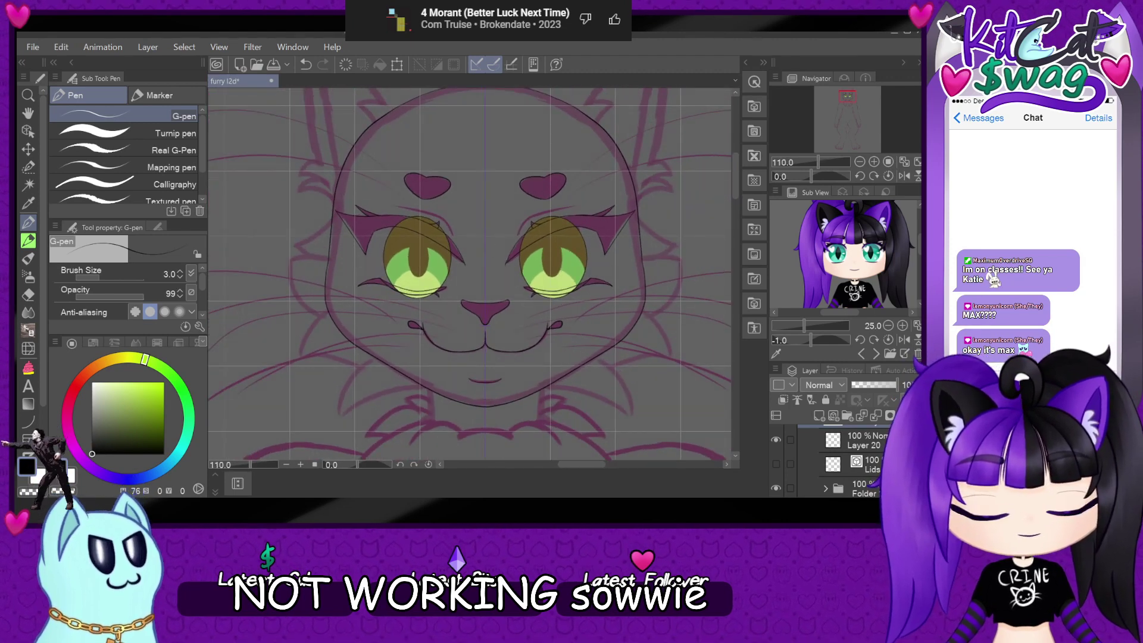
click(777, 486)
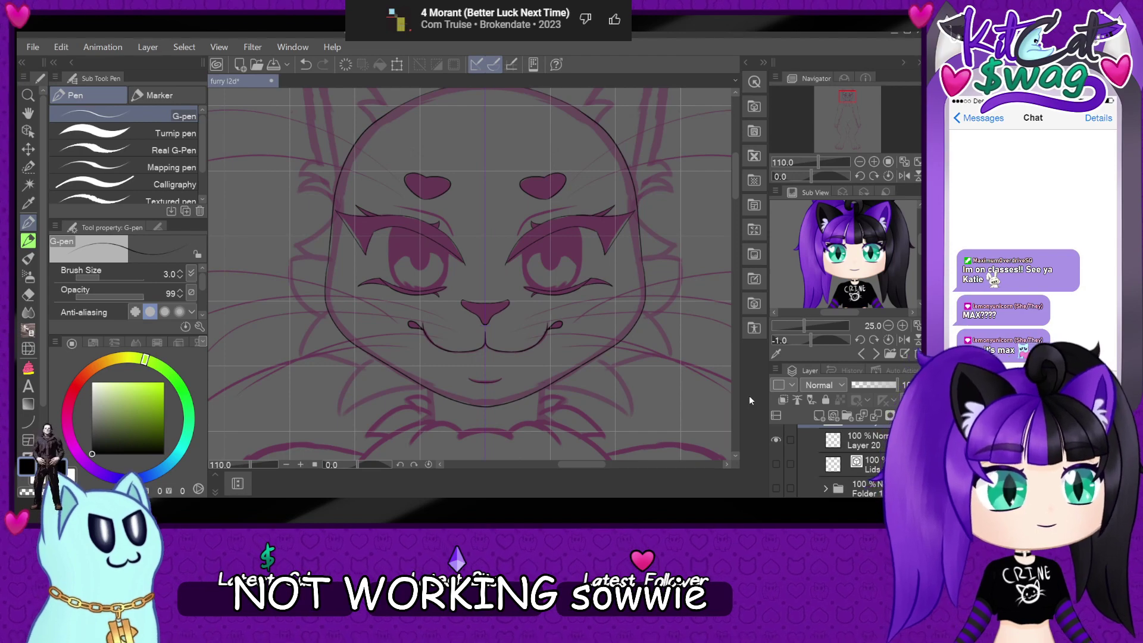
- Examine the inked eyes, brows and muzzle both close up and in the context of the whole head
scroll(545, 290, up, 1)
scroll(590, 339, down, 2)
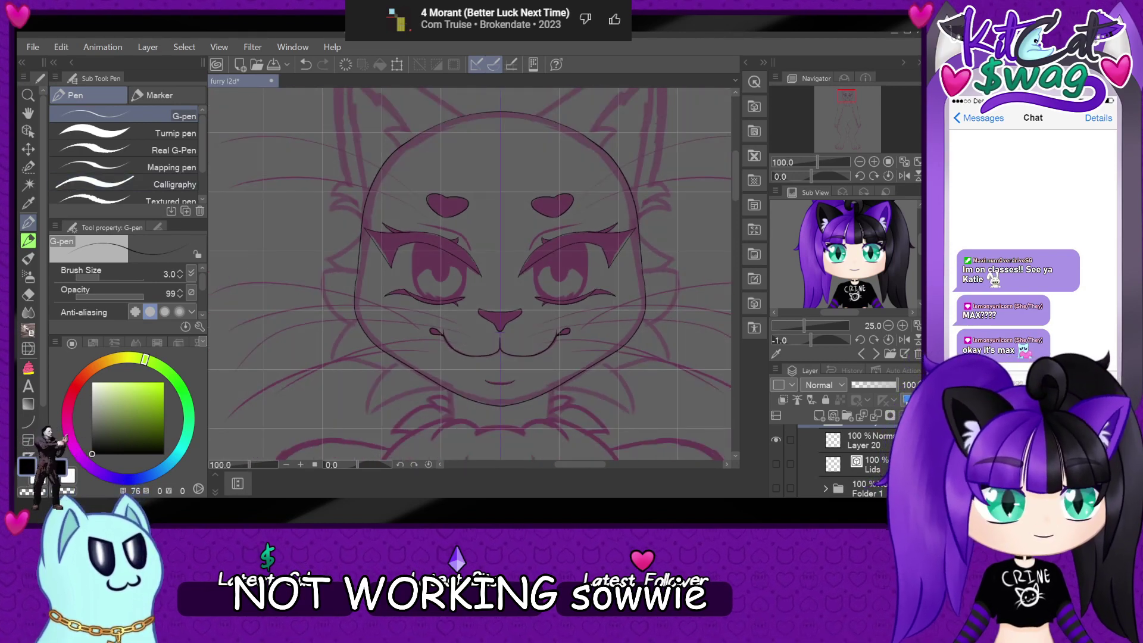
scroll(851, 471, down, 2)
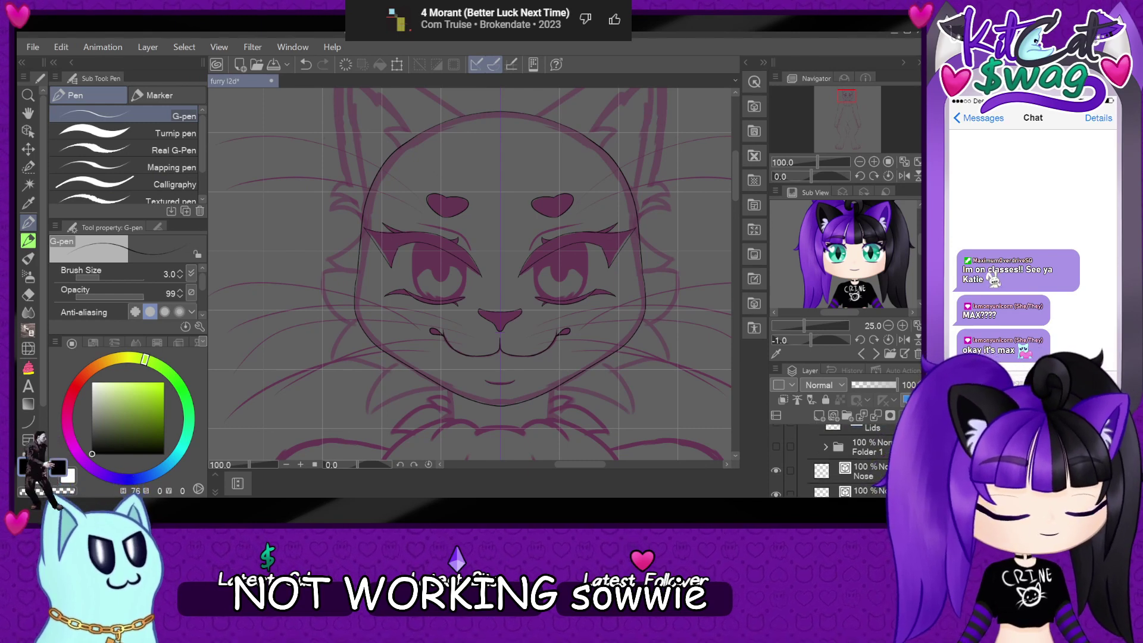
scroll(851, 471, up, 3)
scroll(552, 323, up, 5)
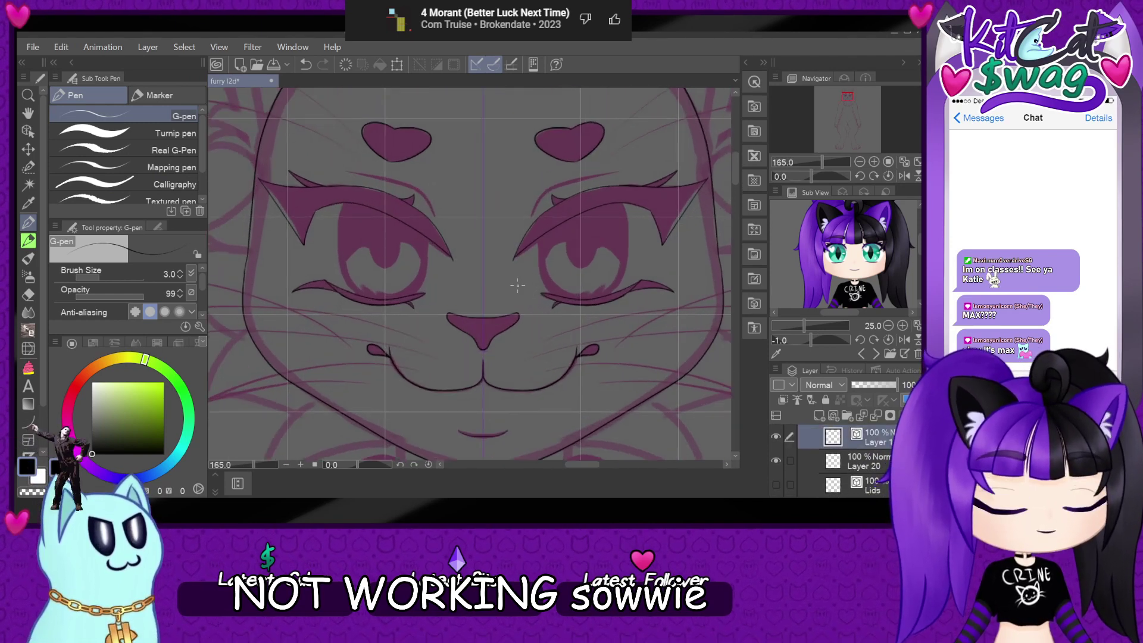
scroll(506, 271, up, 1)
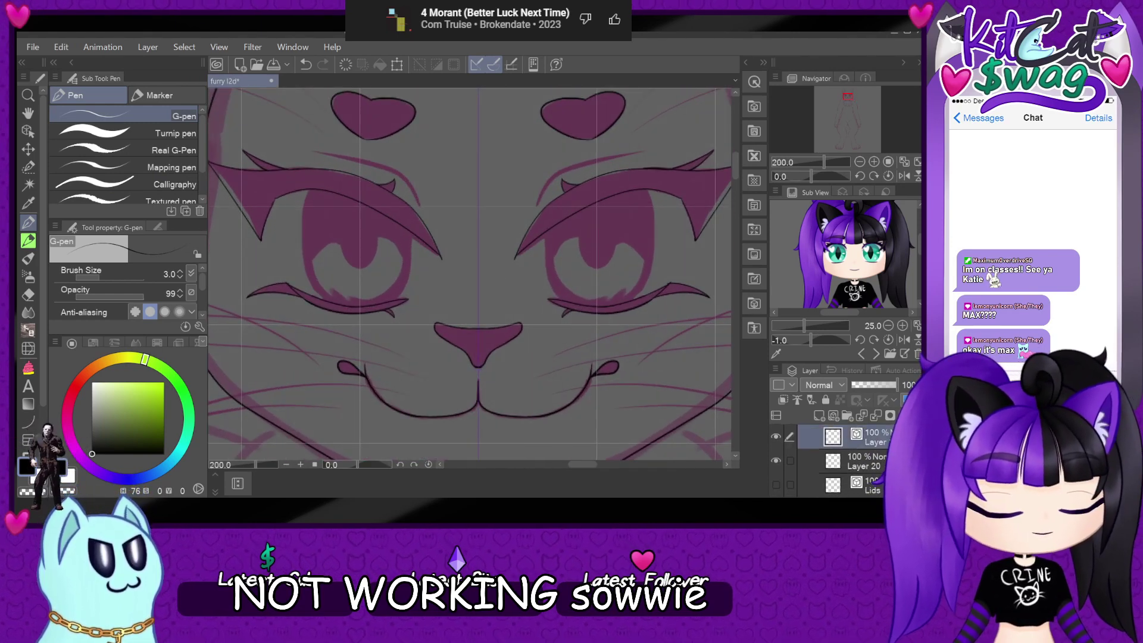
scroll(620, 269, up, 1)
scroll(620, 269, down, 3)
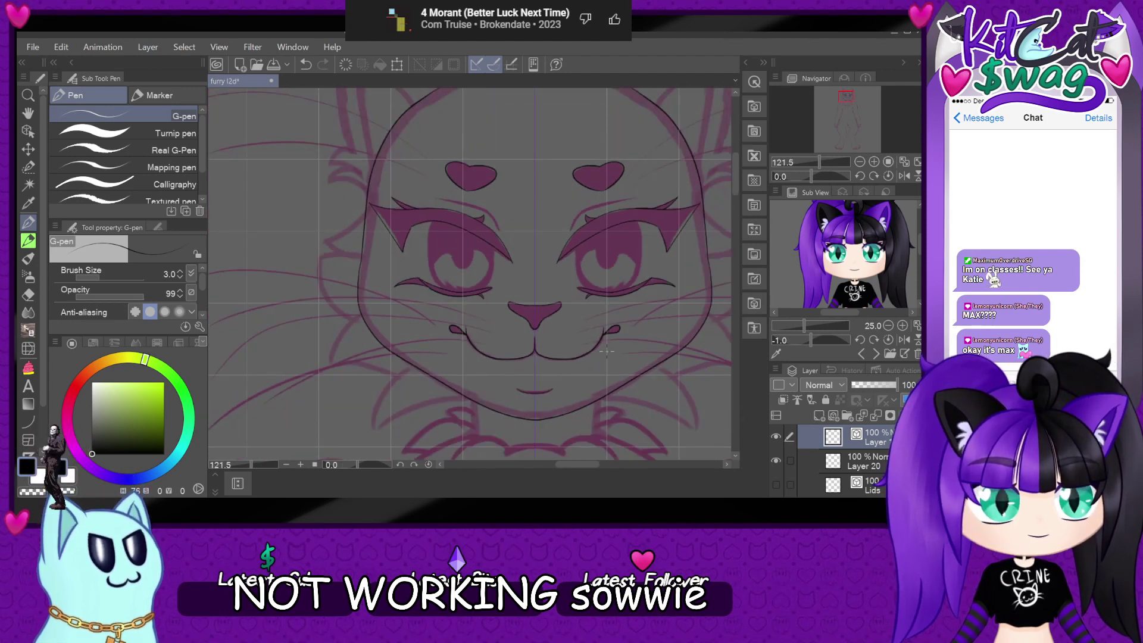
scroll(607, 351, down, 2)
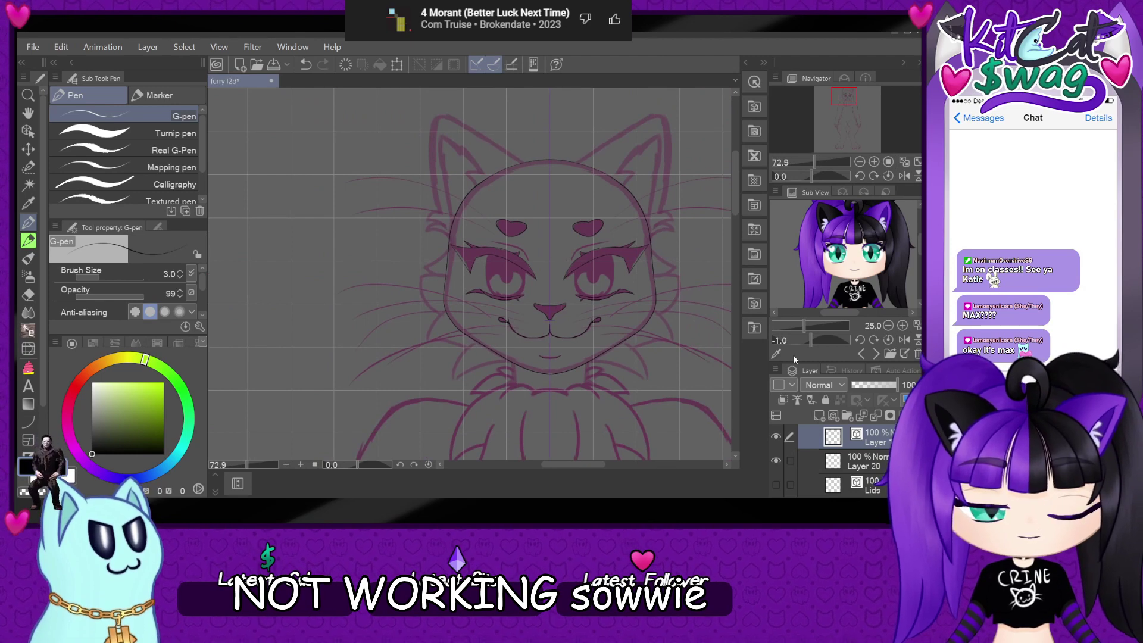
- Collapse the Eyes folder and add a new vector layer directly below the Head Line layer
scroll(845, 459, down, 2)
scroll(868, 481, down, 2)
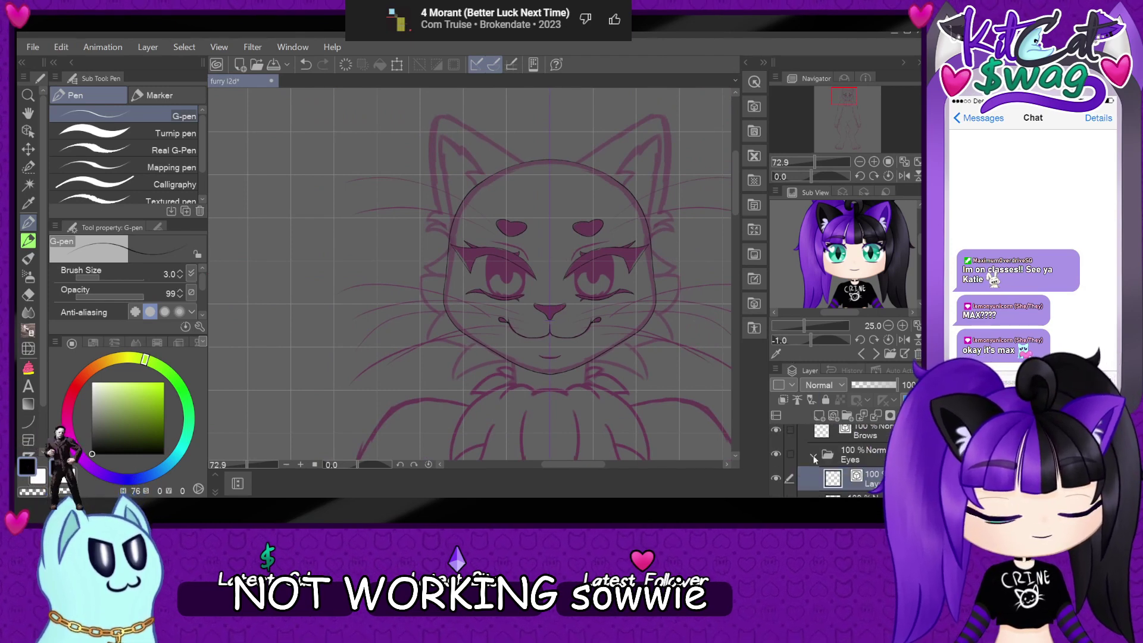
click(814, 453)
scroll(853, 454, down, 5)
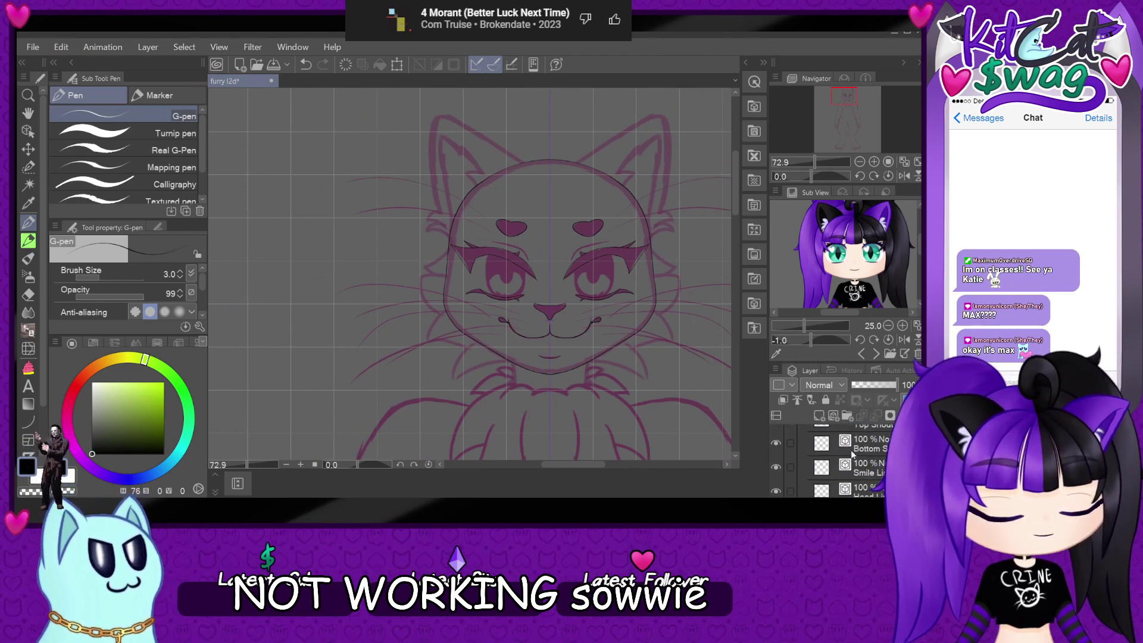
click(882, 455)
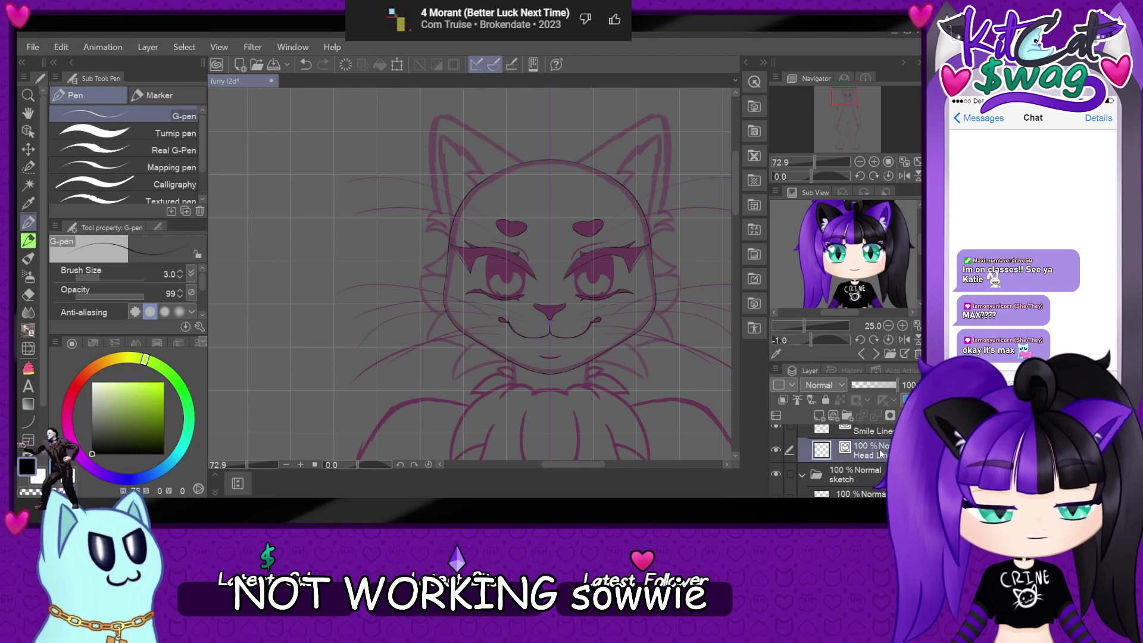
click(834, 416)
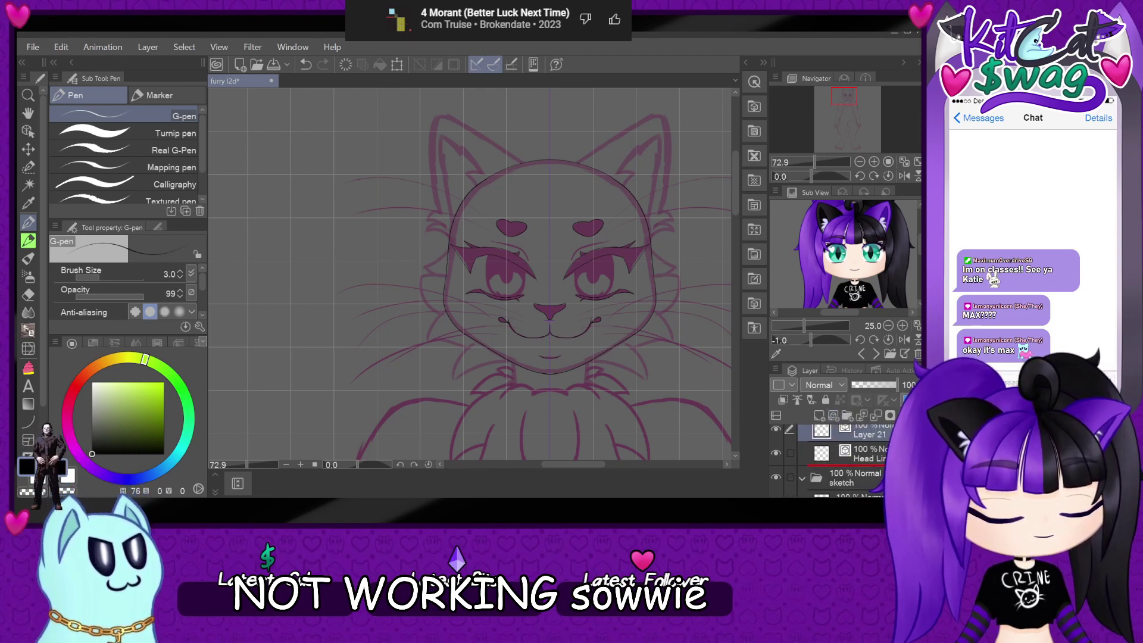
drag(871, 459, 871, 465)
scroll(442, 277, up, 5)
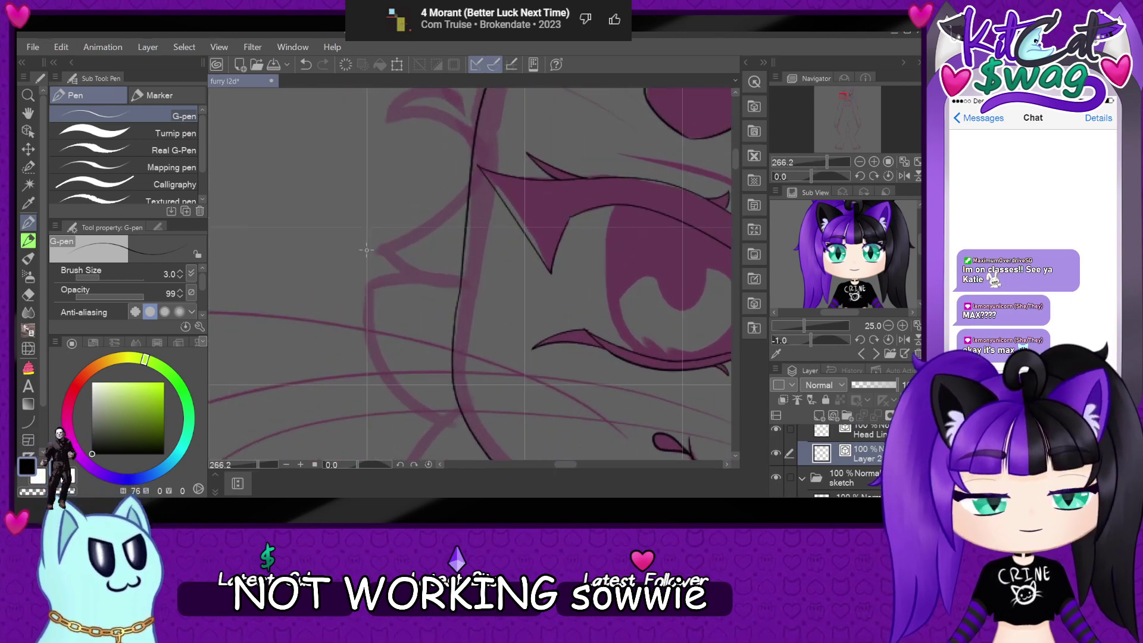
drag(467, 191, 398, 240)
scroll(470, 276, up, 4)
key(ctrl+z)
key(ctrl+z)
- Ink the cheek tuft's upper edge with the canvas rotated to 139.0 degrees and its lower edge at 52.8 degrees, and reset the rotation
drag(811, 176, 842, 177)
mouse_move(584, 214)
mouse_down()
mouse_move(547, 346)
mouse_move(555, 383)
mouse_up()
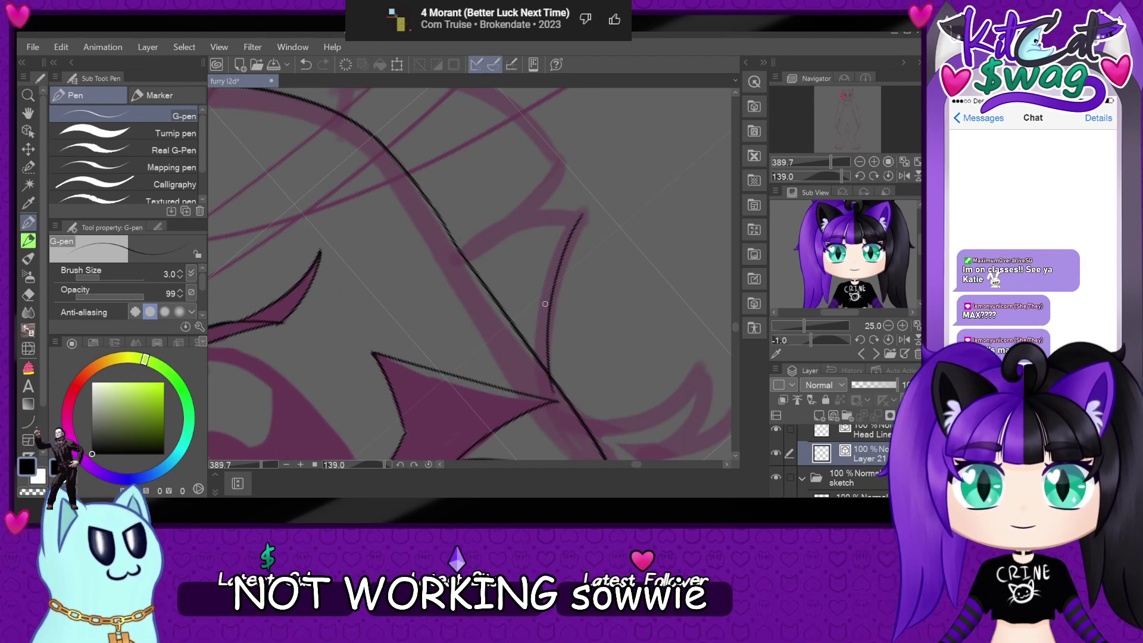
click(890, 175)
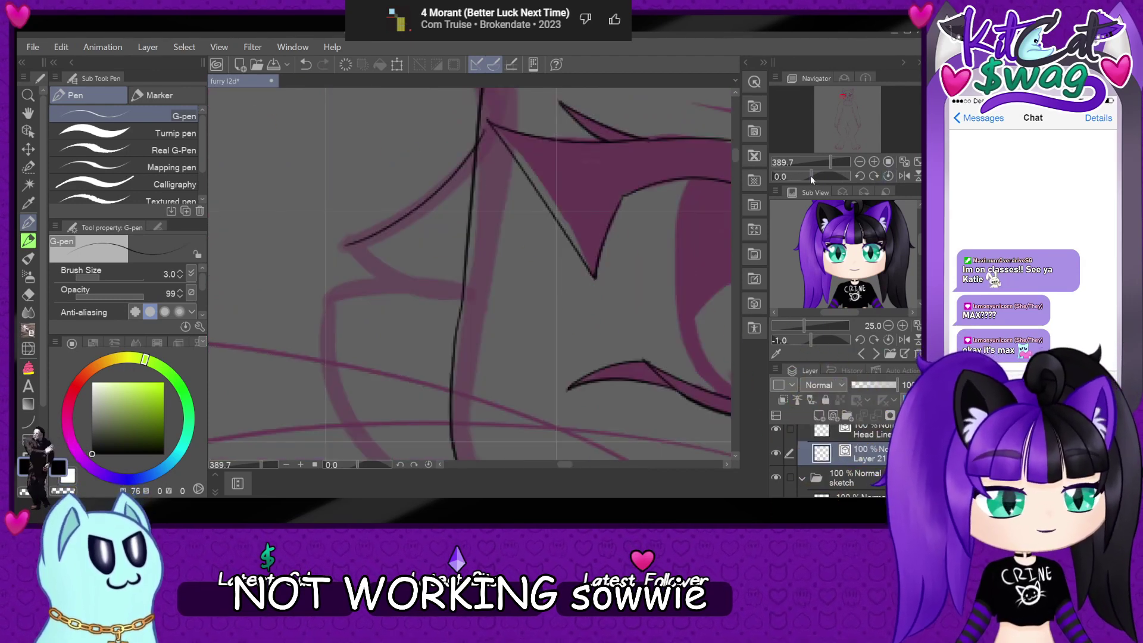
drag(812, 175, 823, 176)
drag(415, 163, 460, 261)
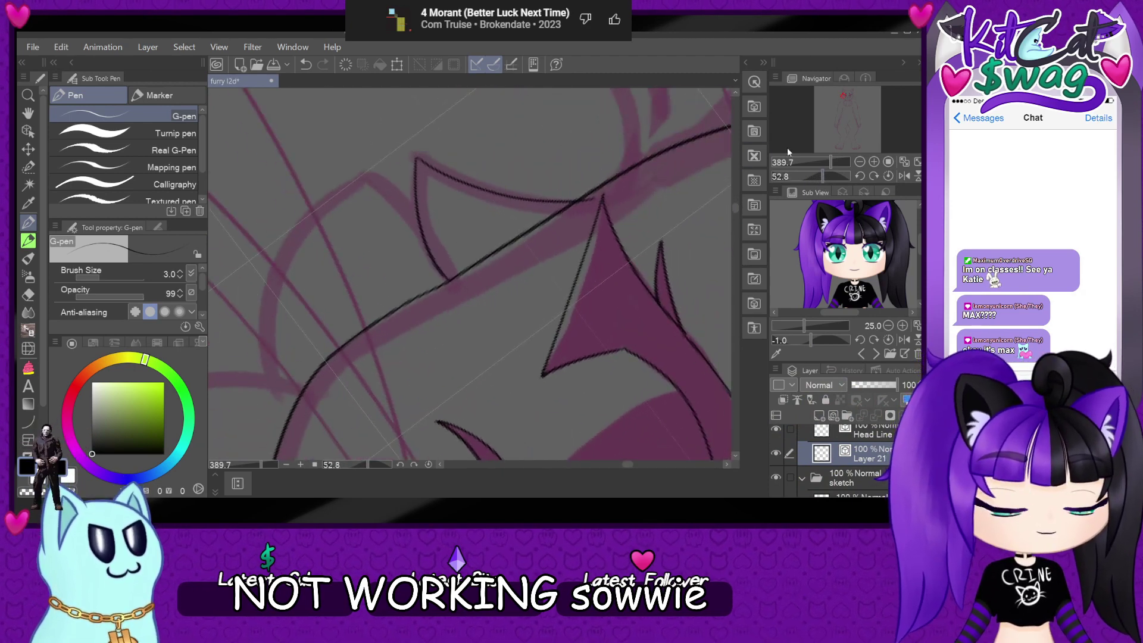
click(889, 177)
- Delete the end of the left cheek tuft's upper vector line that overshoots the head outline, using the Object tool
scroll(638, 311, down, 3)
scroll(581, 196, up, 4)
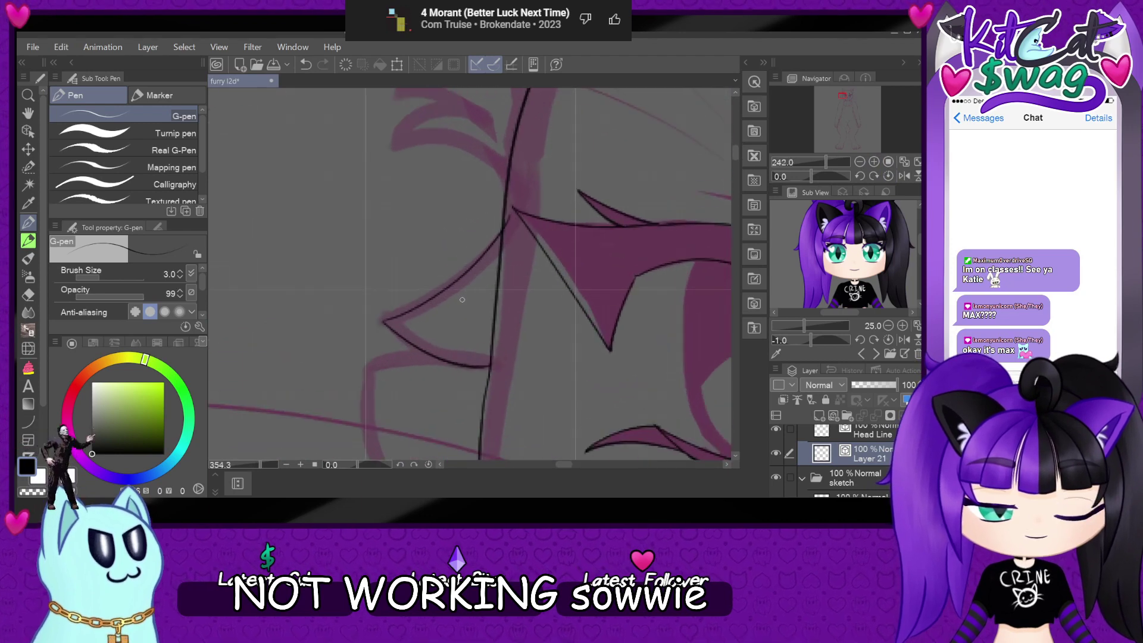
click(28, 131)
scroll(568, 318, up, 2)
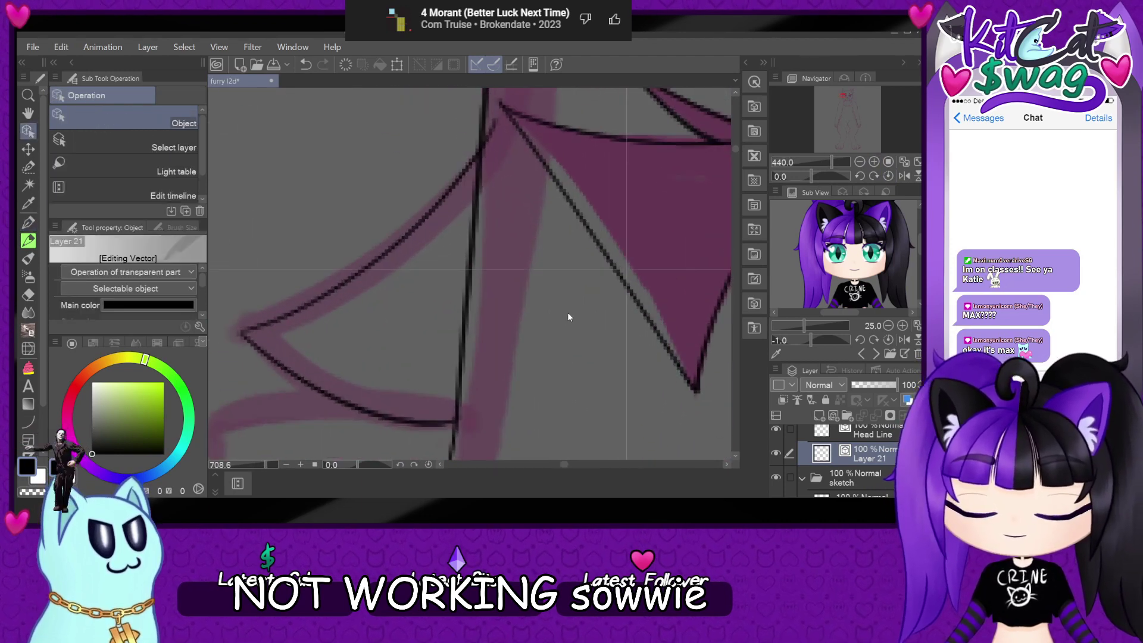
click(455, 183)
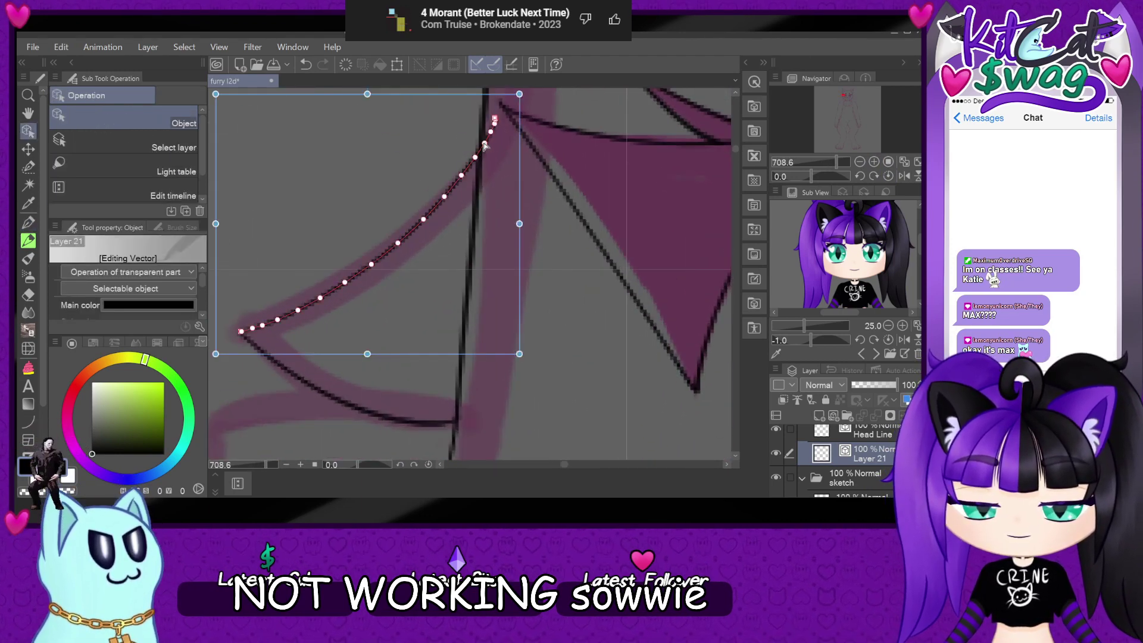
click(491, 134)
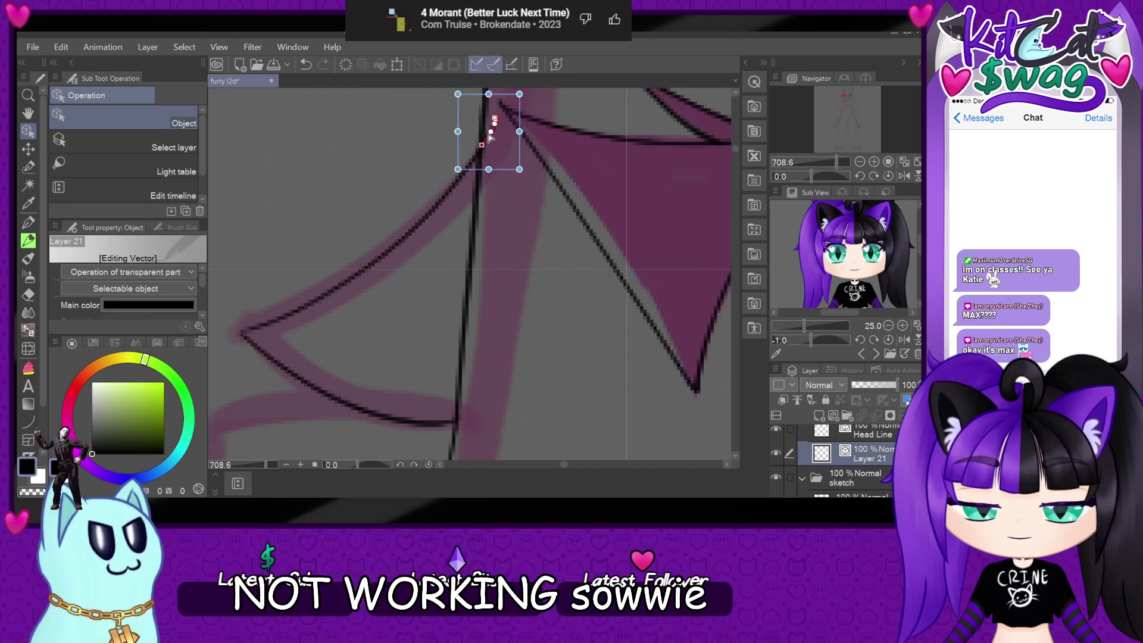
key(Delete)
- Delete the end of the right cheek tuft's upper vector line that overshoots the head outline, using the Object tool
scroll(476, 218, down, 5)
scroll(655, 205, up, 4)
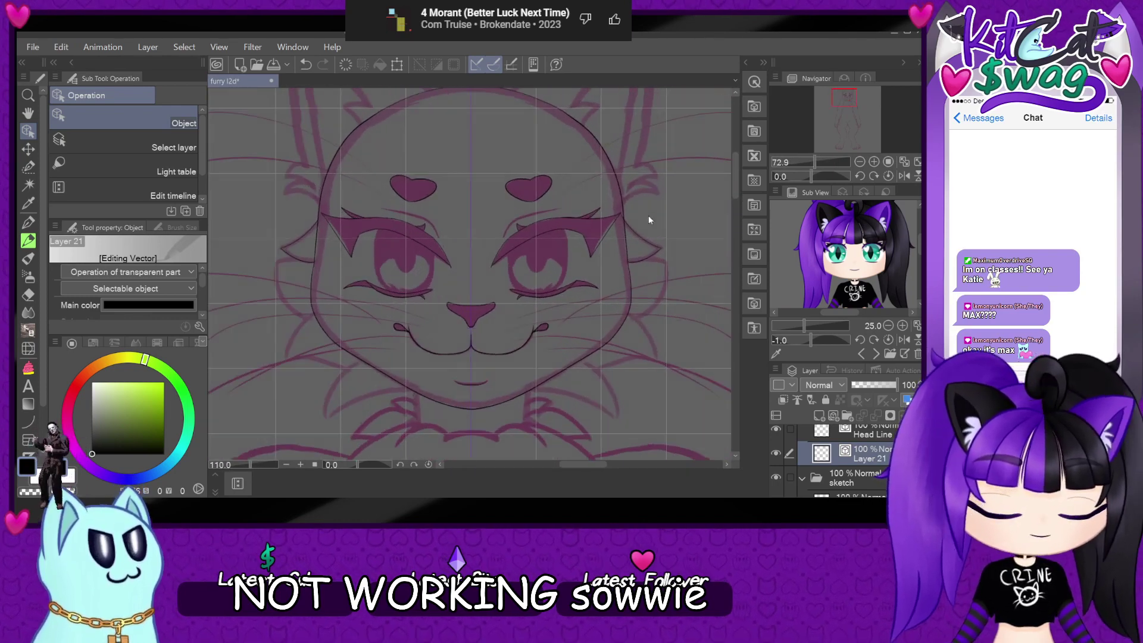
scroll(626, 220, up, 8)
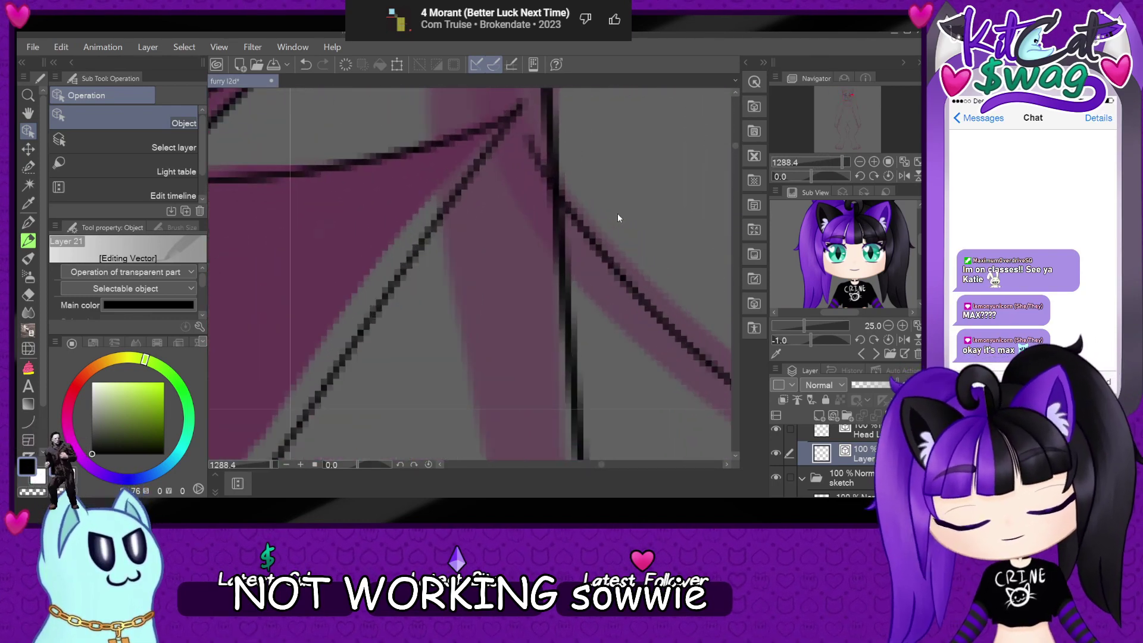
click(556, 210)
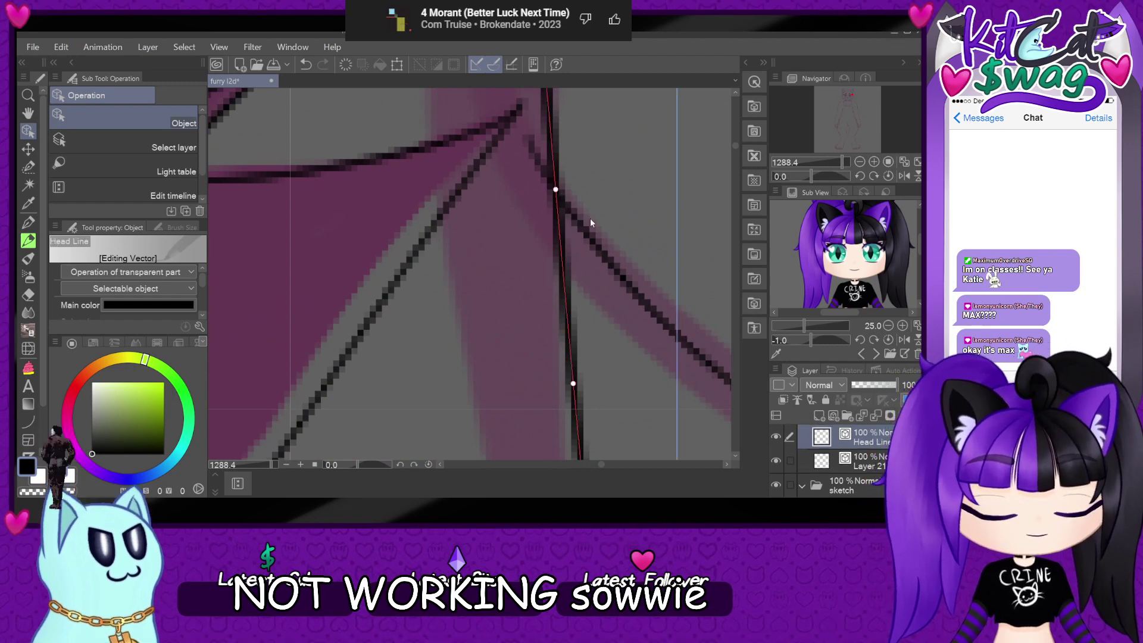
click(586, 221)
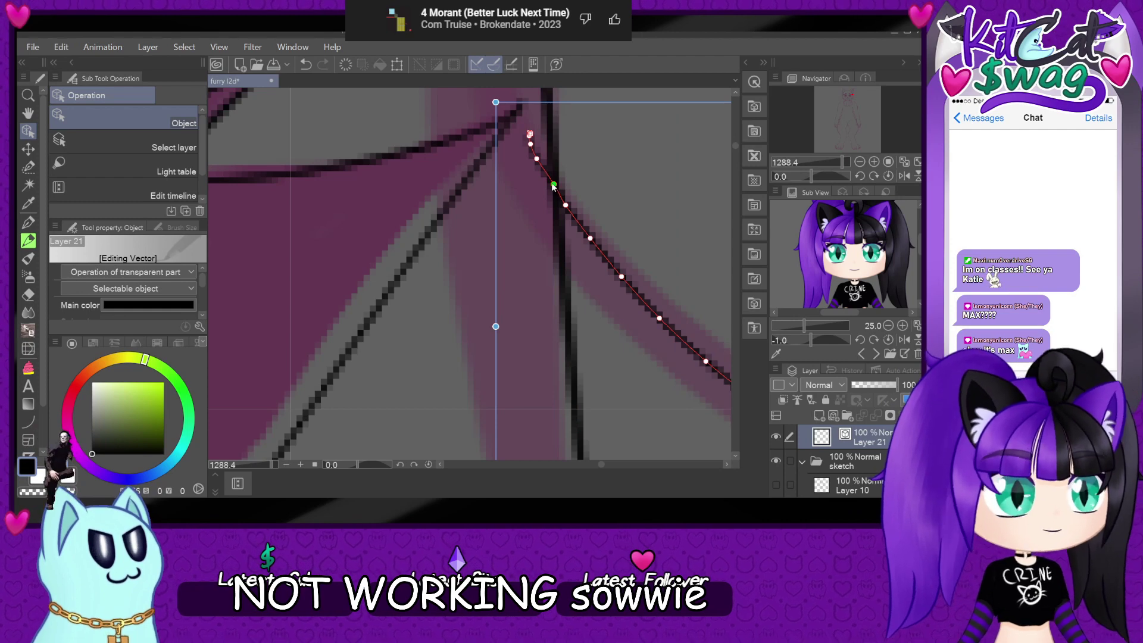
click(534, 175)
click(537, 159)
key(Delete)
scroll(573, 220, down, 5)
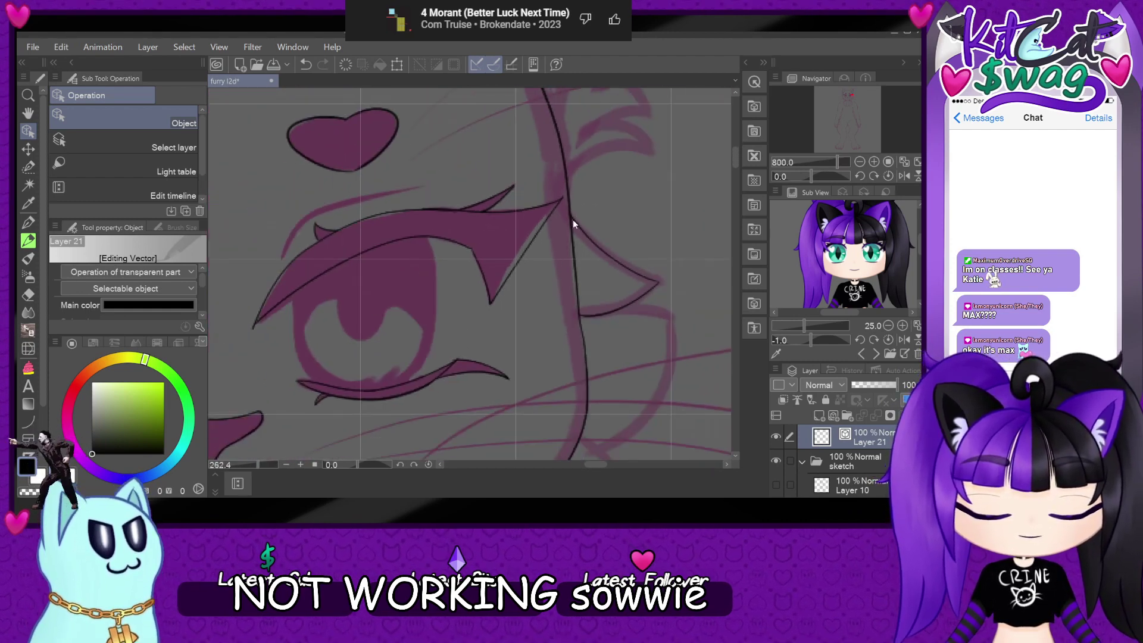
- Add a new vector layer directly above Layer 21
scroll(445, 318, down, 4)
scroll(405, 330, up, 3)
scroll(349, 272, down, 3)
click(835, 413)
scroll(404, 308, up, 6)
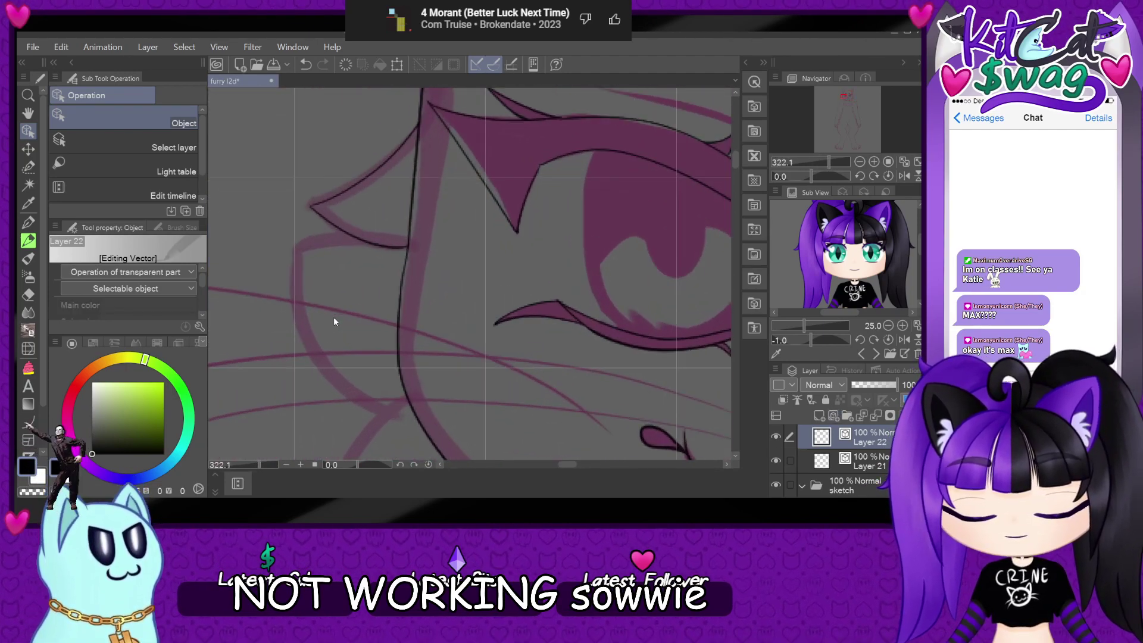
click(328, 212)
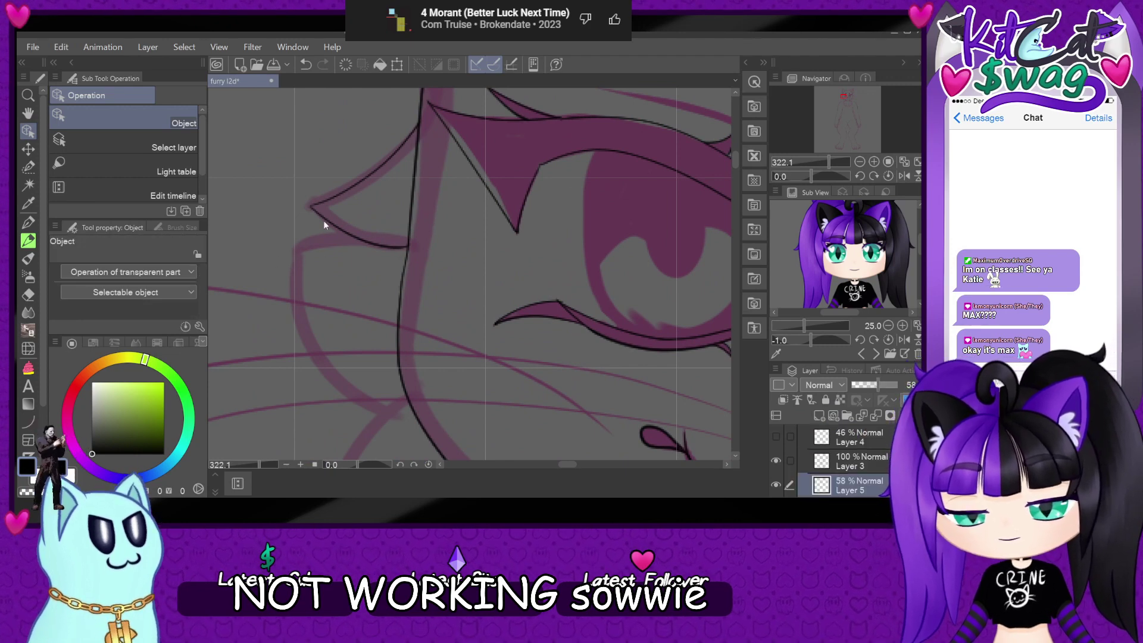
click(28, 222)
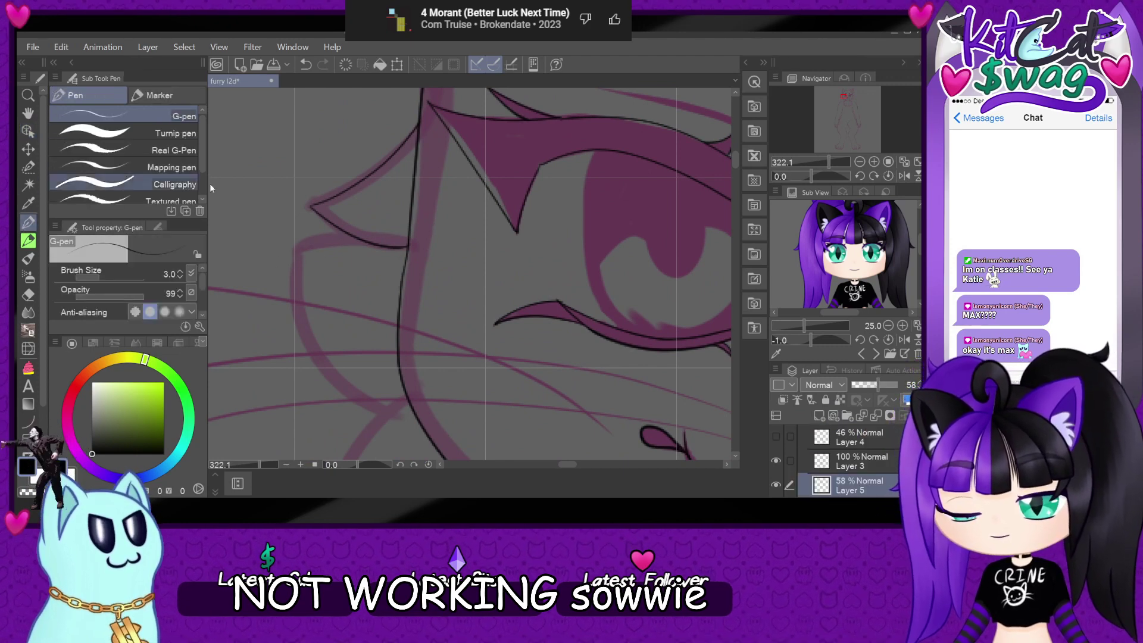
click(28, 131)
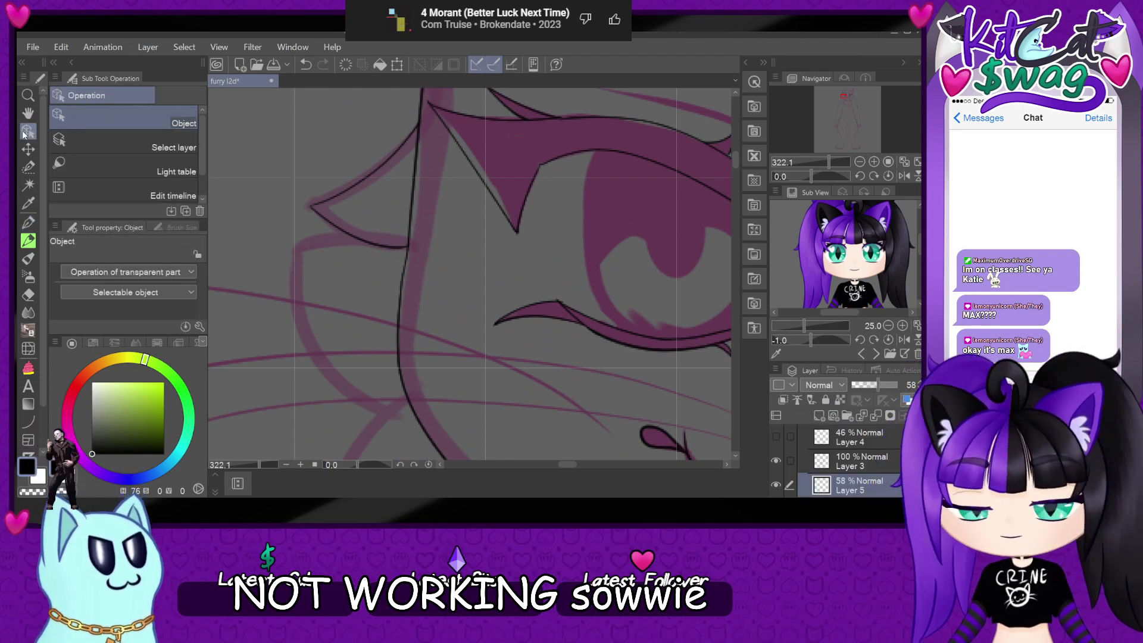
click(351, 238)
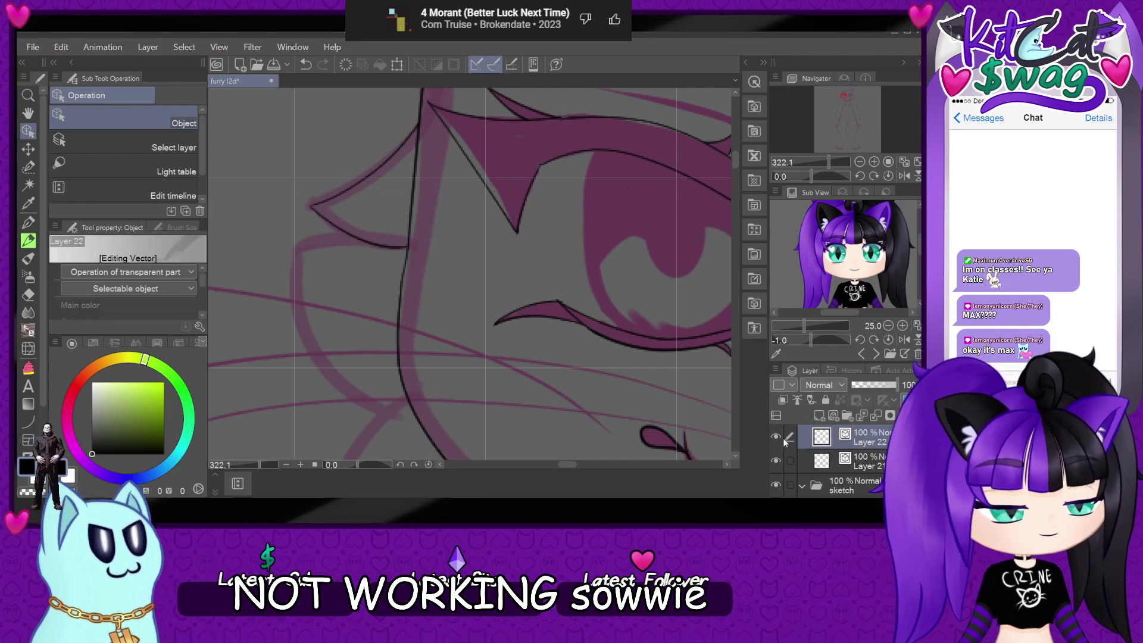
- Ink the second cheek tuft's upper and outer edges on Layer 22 with the G-pen, canvas rotated to 72.2 degrees, and reset the rotation
click(26, 224)
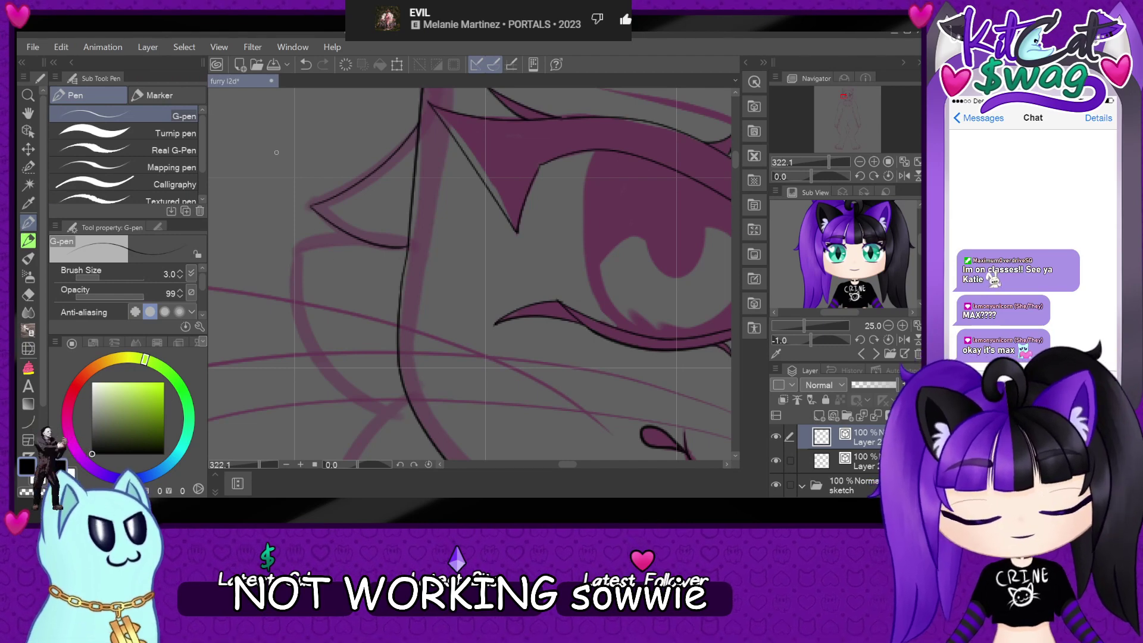
drag(297, 253, 432, 253)
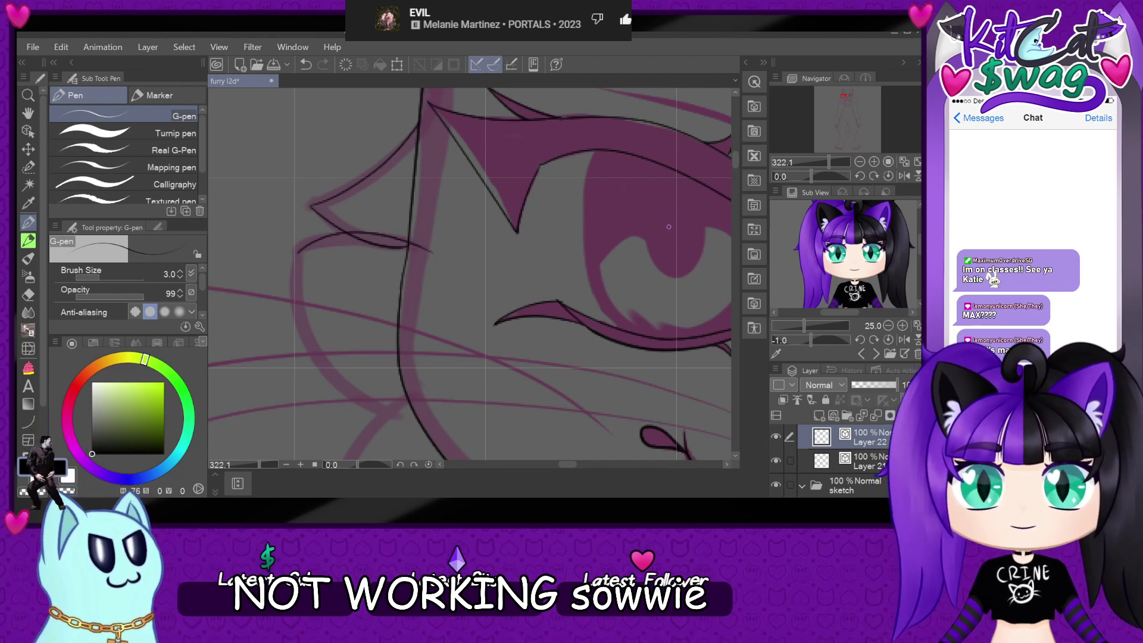
drag(608, 290, 497, 410)
key(ctrl+z)
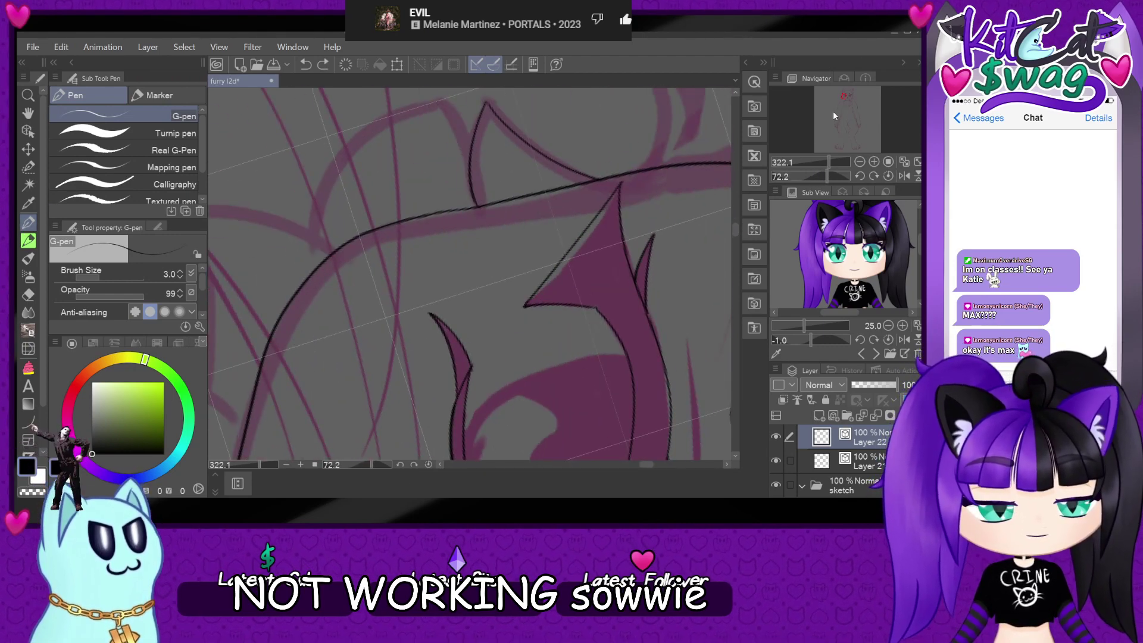
drag(608, 241, 545, 241)
mouse_move(495, 160)
mouse_down()
mouse_move(530, 160)
mouse_move(556, 341)
mouse_up()
mouse_move(491, 146)
mouse_down()
mouse_move(447, 161)
mouse_move(324, 280)
mouse_move(340, 448)
mouse_up()
scroll(450, 298, down, 3)
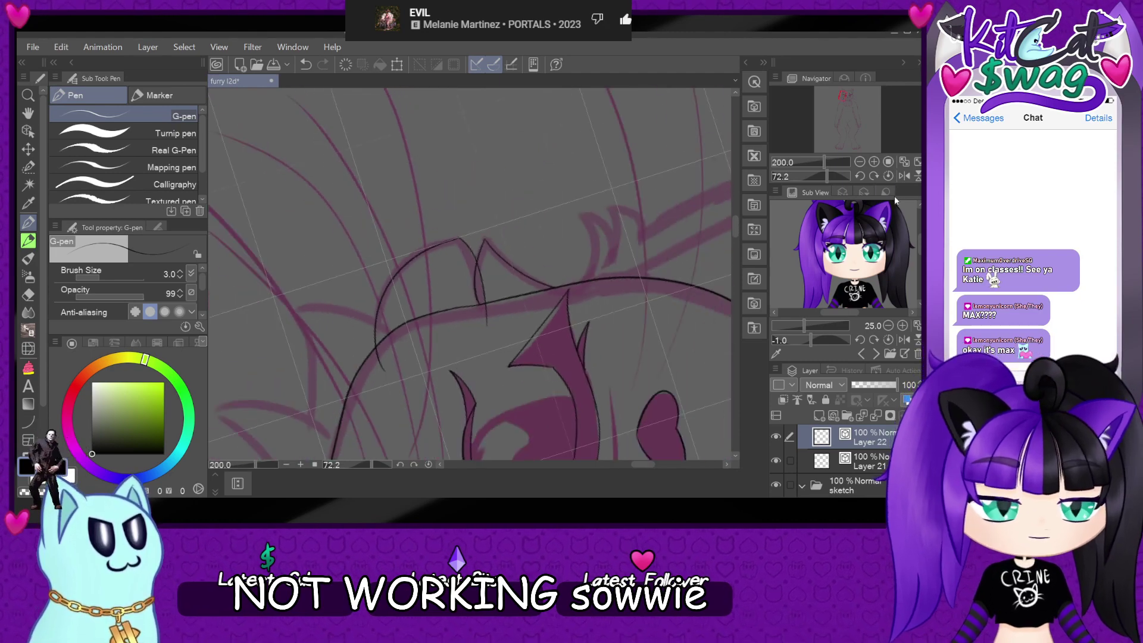
click(888, 175)
- On Layer 21, extend the top cheek tuft's lower edge across the head outline at 145.5 degrees canvas rotation, and its upper edge unrotated
click(852, 467)
key(ctrl+plus)
key(ctrl+plus)
key(ctrl+plus)
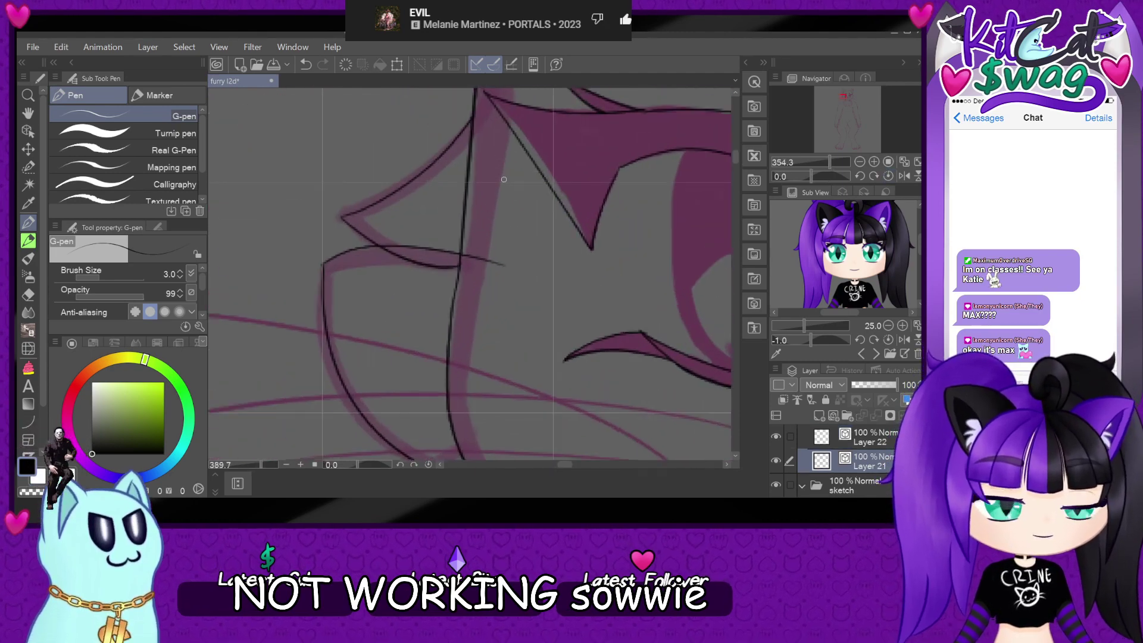
drag(813, 175, 843, 177)
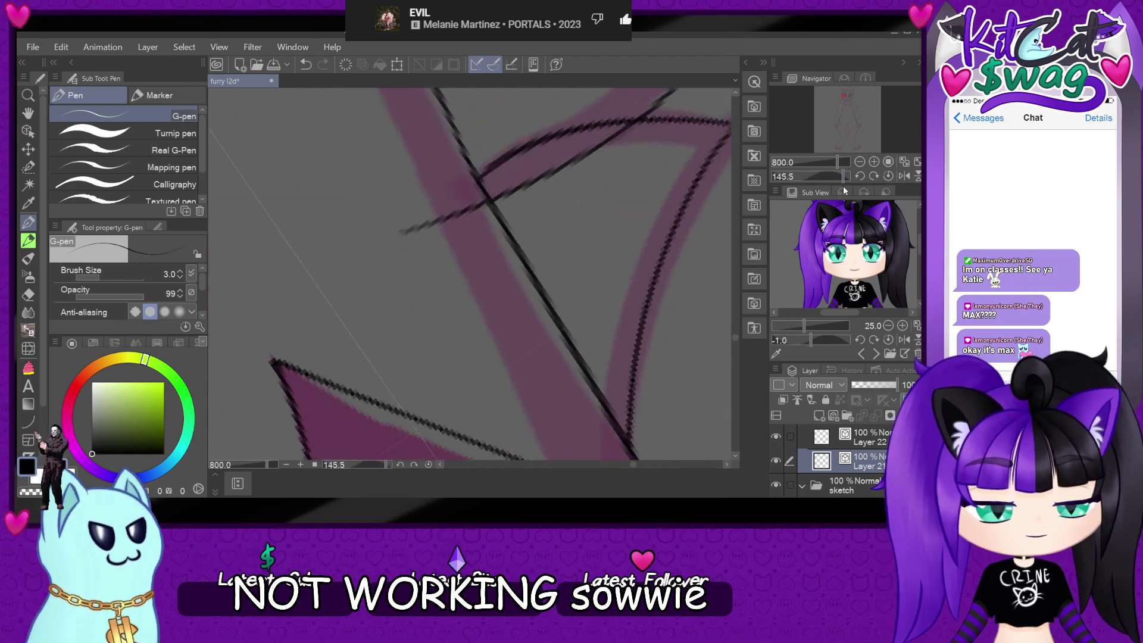
drag(495, 163, 452, 236)
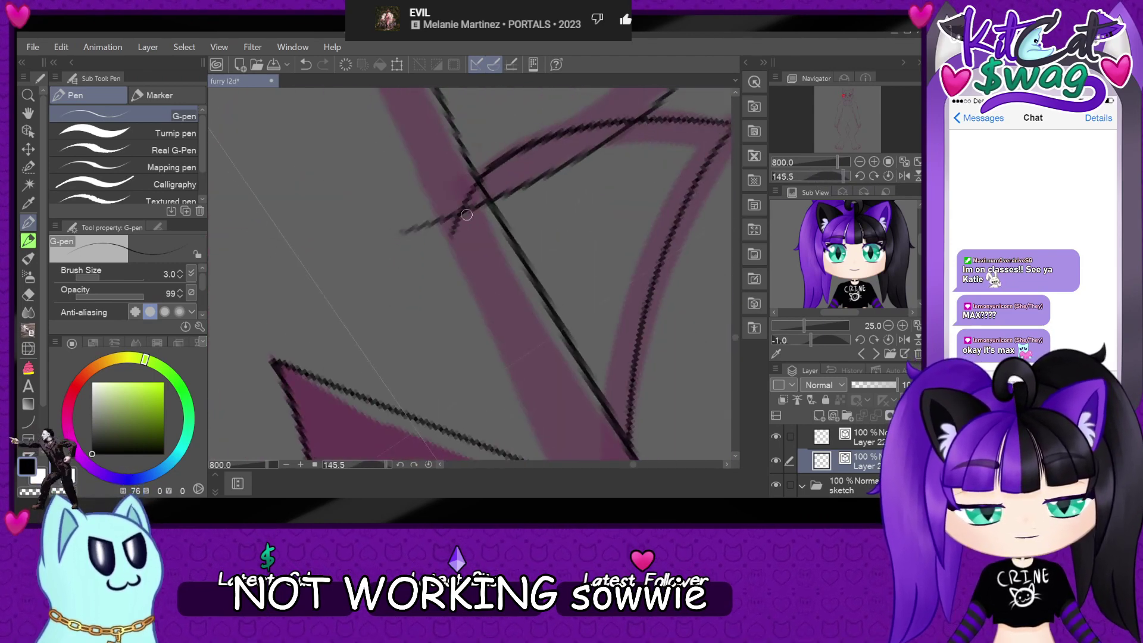
click(889, 176)
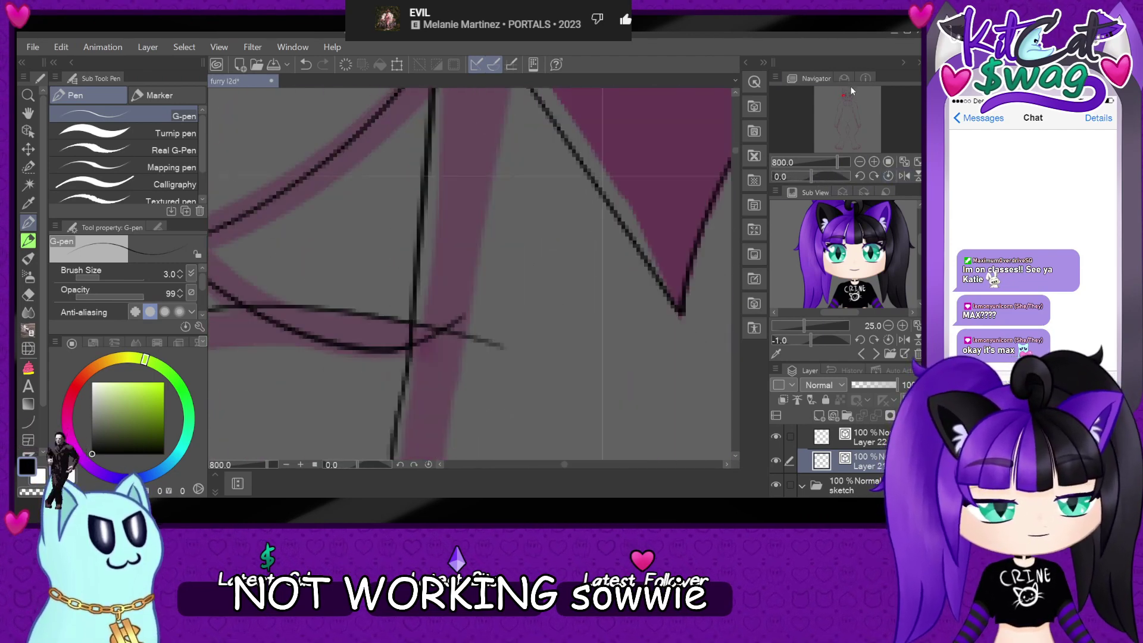
scroll(530, 213, up, 5)
drag(443, 212, 457, 192)
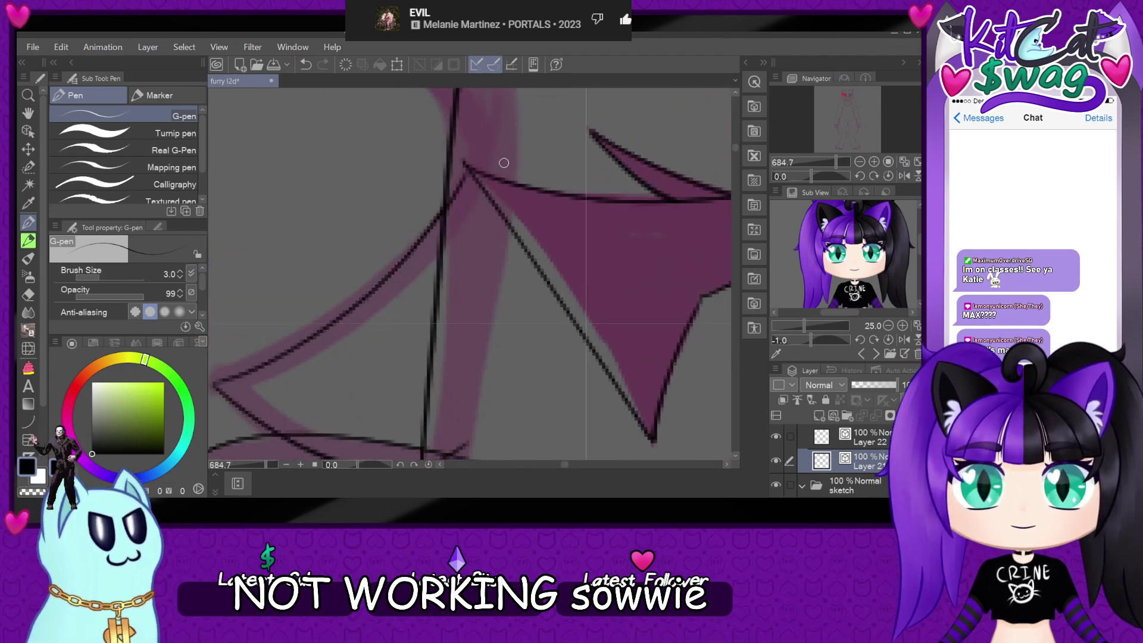
scroll(503, 162, down, 10)
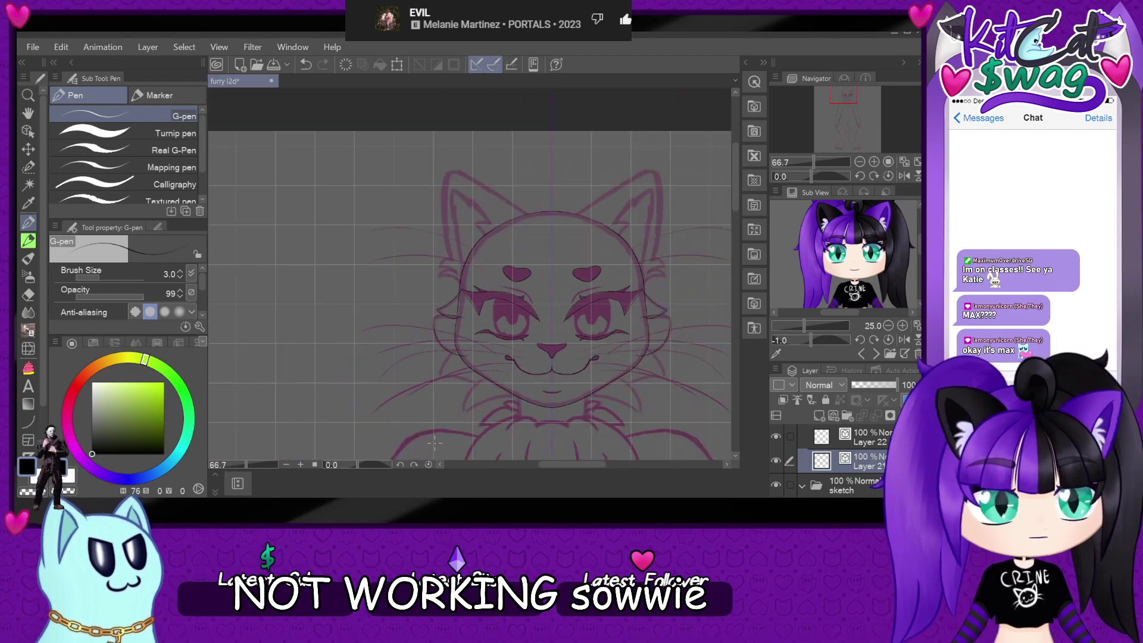
- Select Layer 22 and add a new vector layer above it
scroll(435, 443, up, 5)
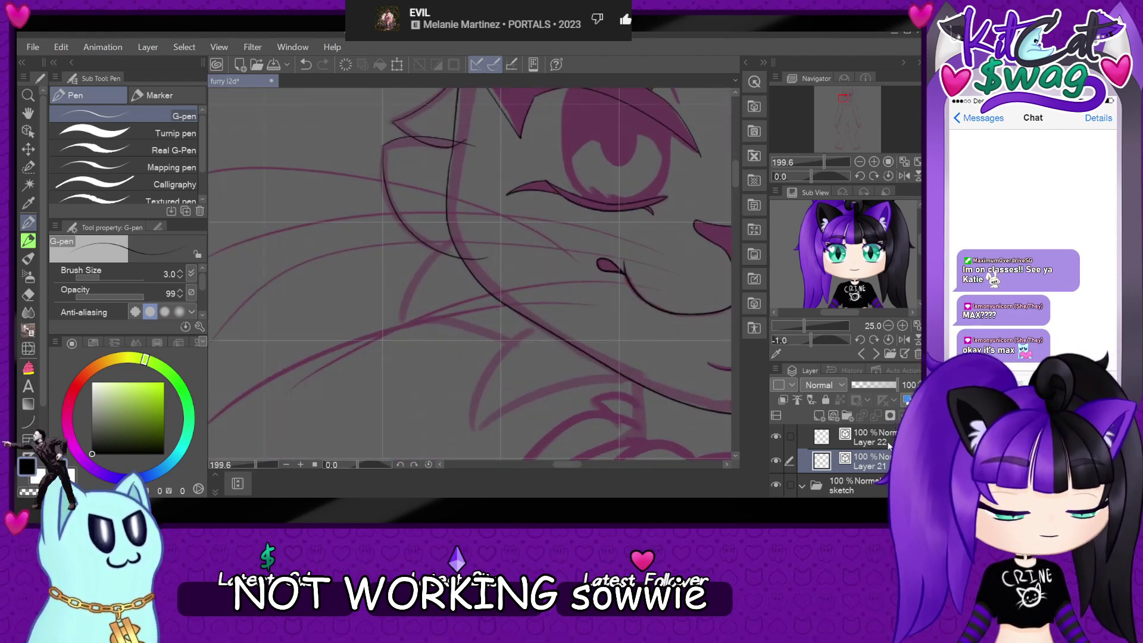
click(887, 441)
scroll(454, 293, down, 3)
scroll(454, 293, up, 2)
key(ctrl+shift+n)
scroll(459, 317, up, 5)
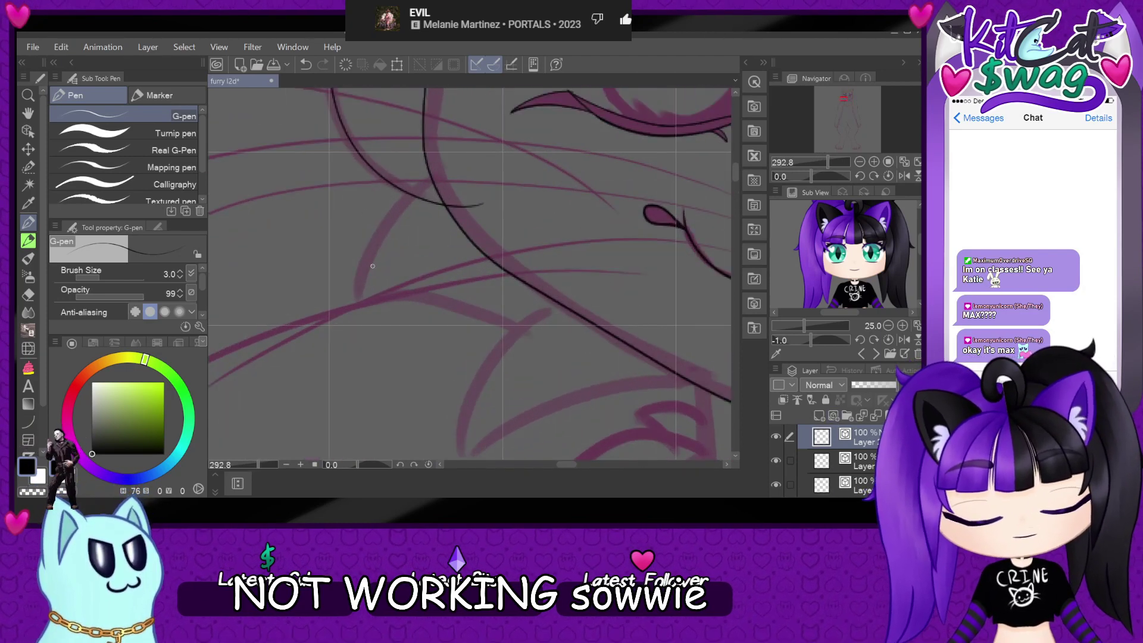
- Try inking the third cheek tuft's outer edge unrotated and its lower edge at 128.3 degrees canvas rotation, and review it within the face
drag(355, 301, 467, 158)
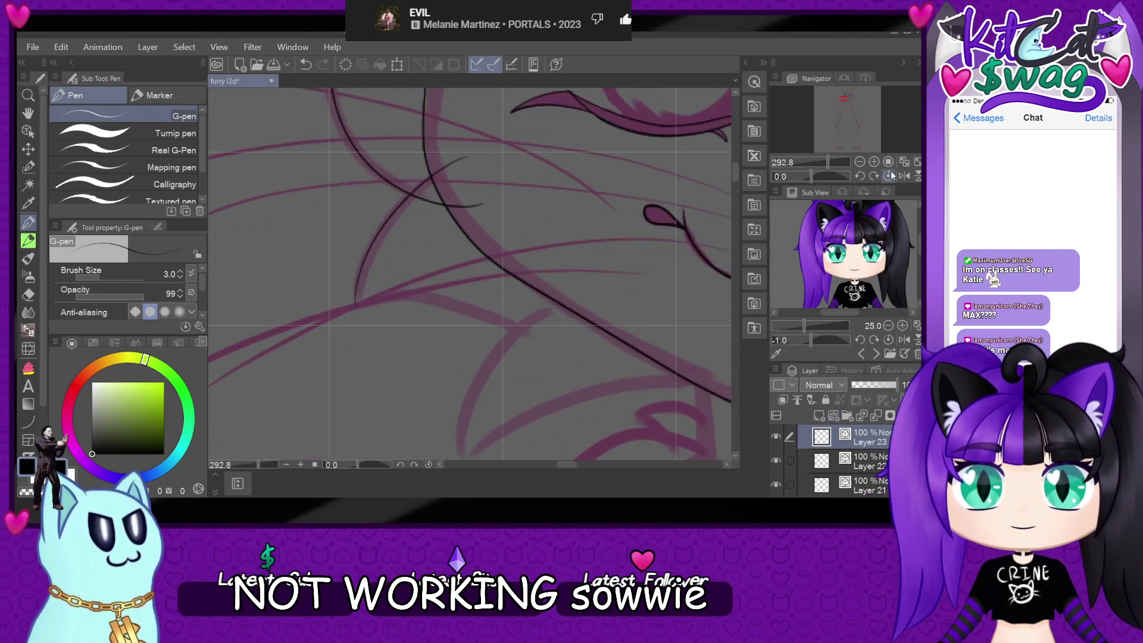
drag(821, 177, 839, 177)
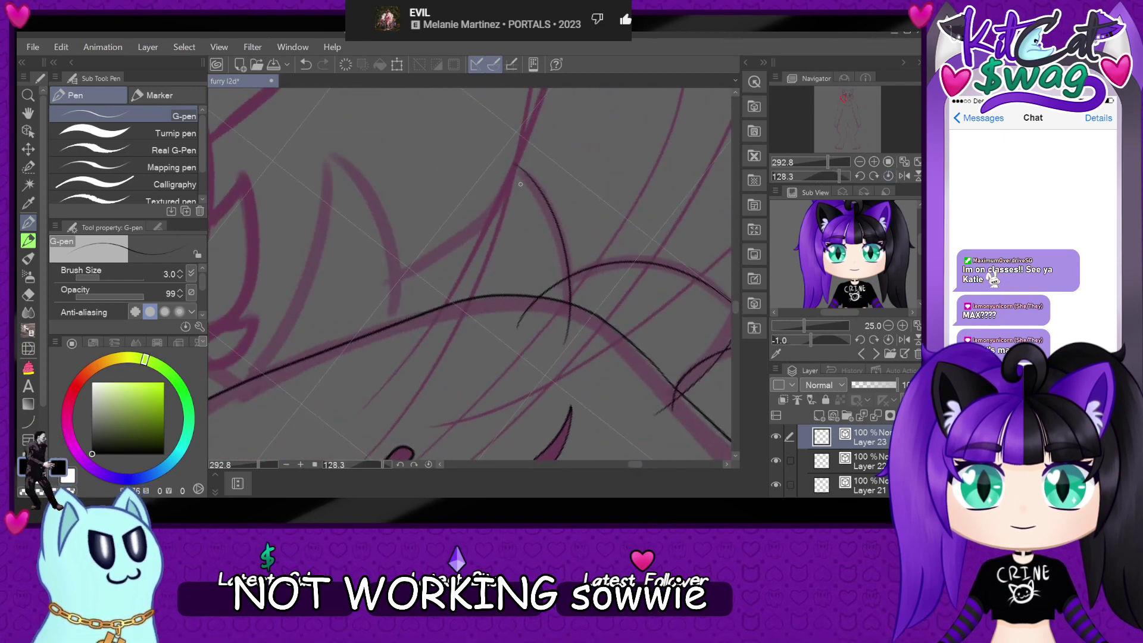
mouse_move(514, 171)
mouse_down()
mouse_move(488, 210)
mouse_move(385, 296)
mouse_up()
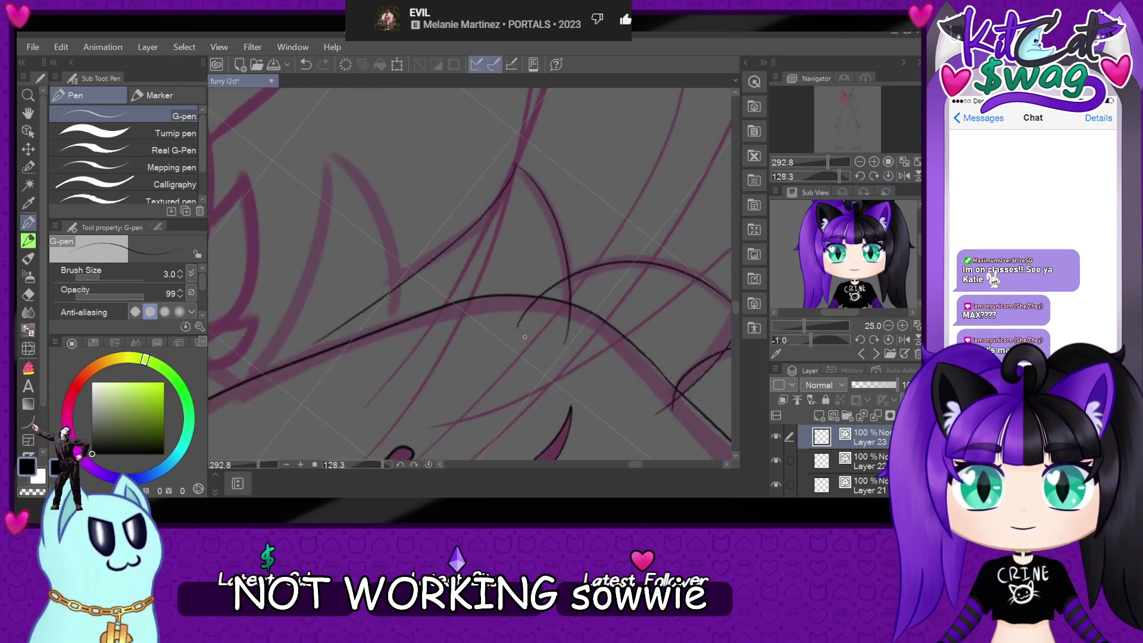
key(ctrl+z)
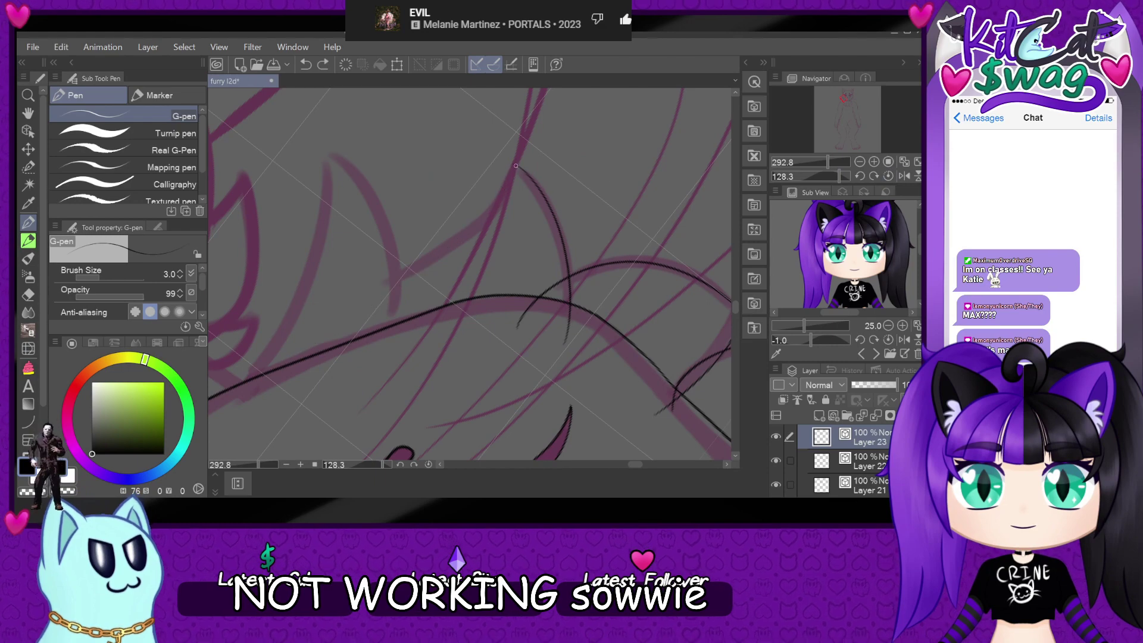
mouse_move(515, 169)
mouse_down()
mouse_move(437, 247)
mouse_move(377, 280)
mouse_up()
scroll(320, 219, down, 2)
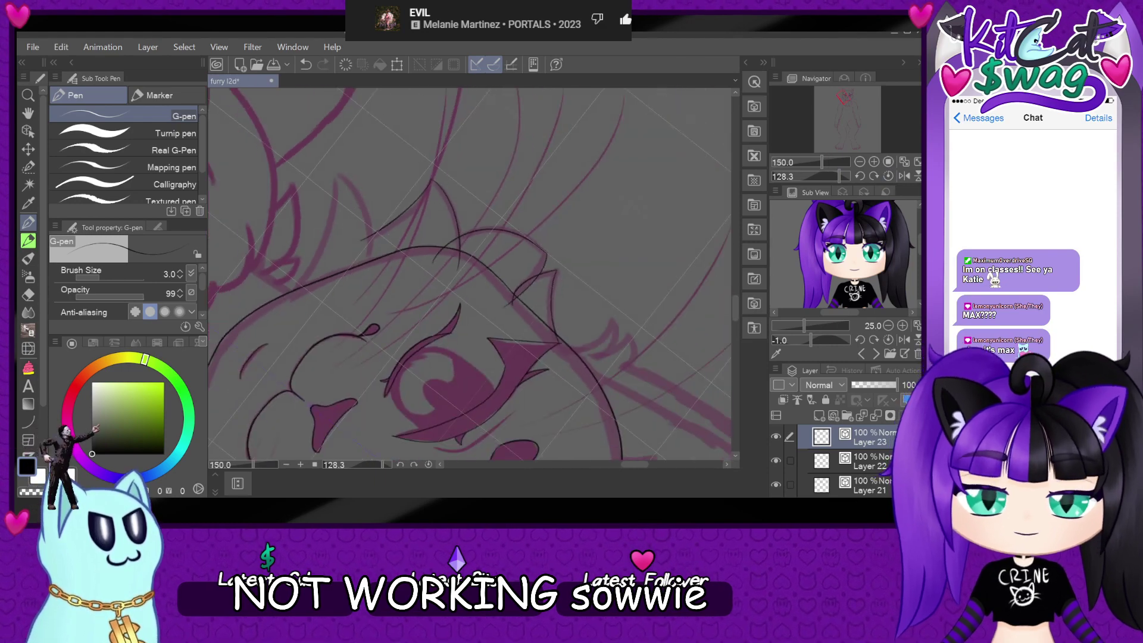
click(888, 176)
scroll(410, 365, up, 2)
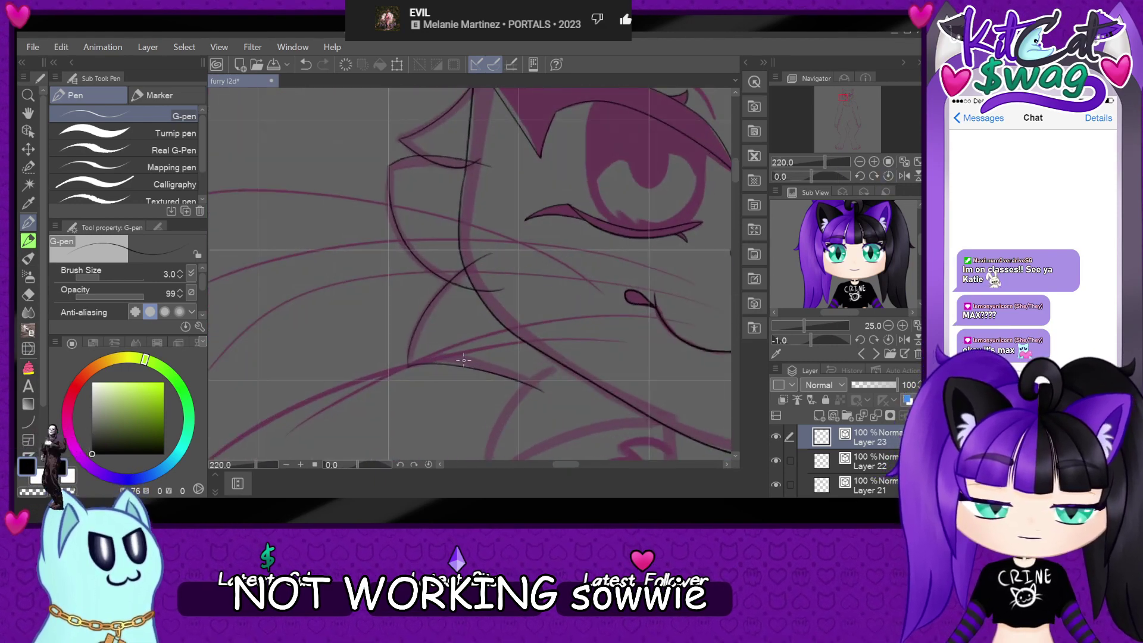
scroll(464, 360, down, 3)
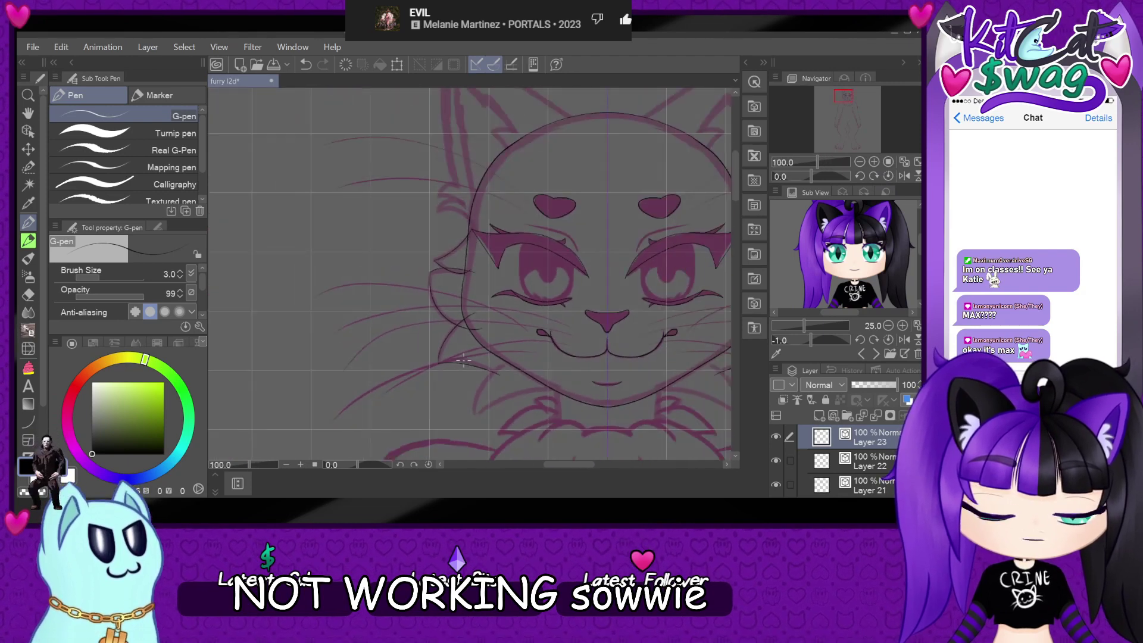
scroll(464, 361, up, 1)
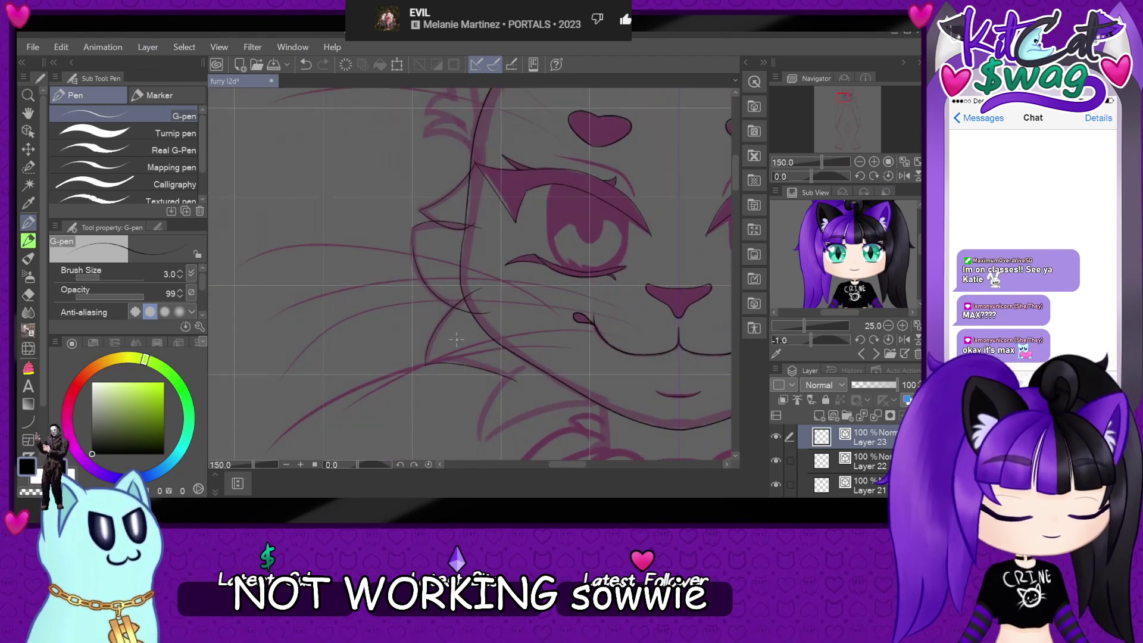
scroll(457, 340, down, 1)
scroll(499, 359, up, 3)
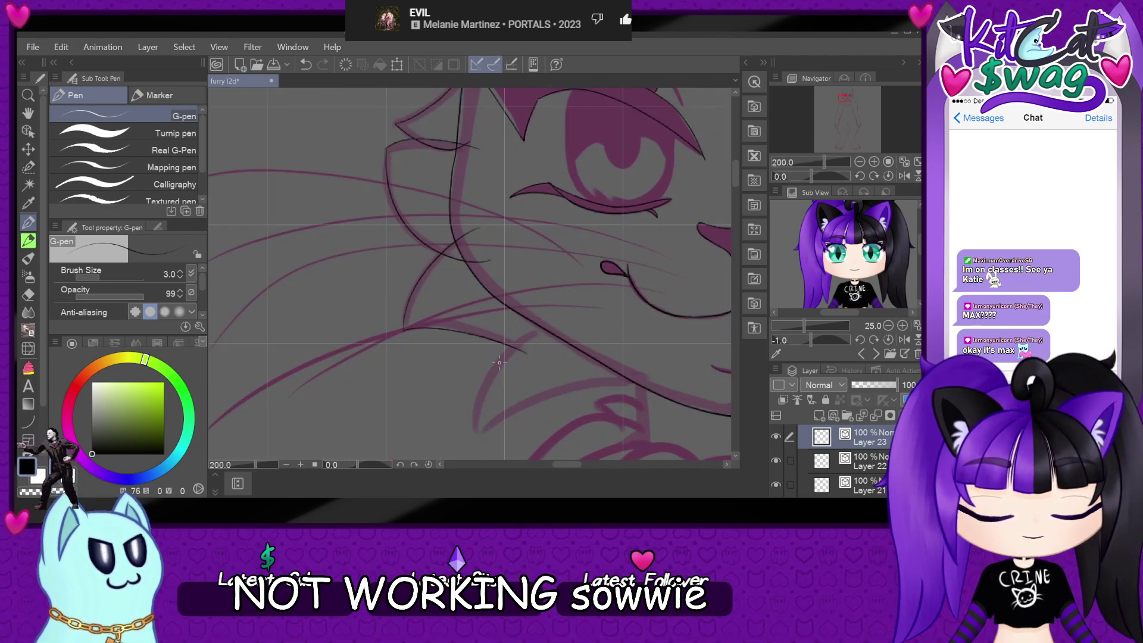
- Try a higher-arching lower edge for the third cheek tuft, and undo both of that tuft's edge strokes
key(ctrl+z)
mouse_move(374, 321)
mouse_down()
mouse_move(401, 306)
mouse_move(563, 302)
mouse_move(625, 332)
mouse_up()
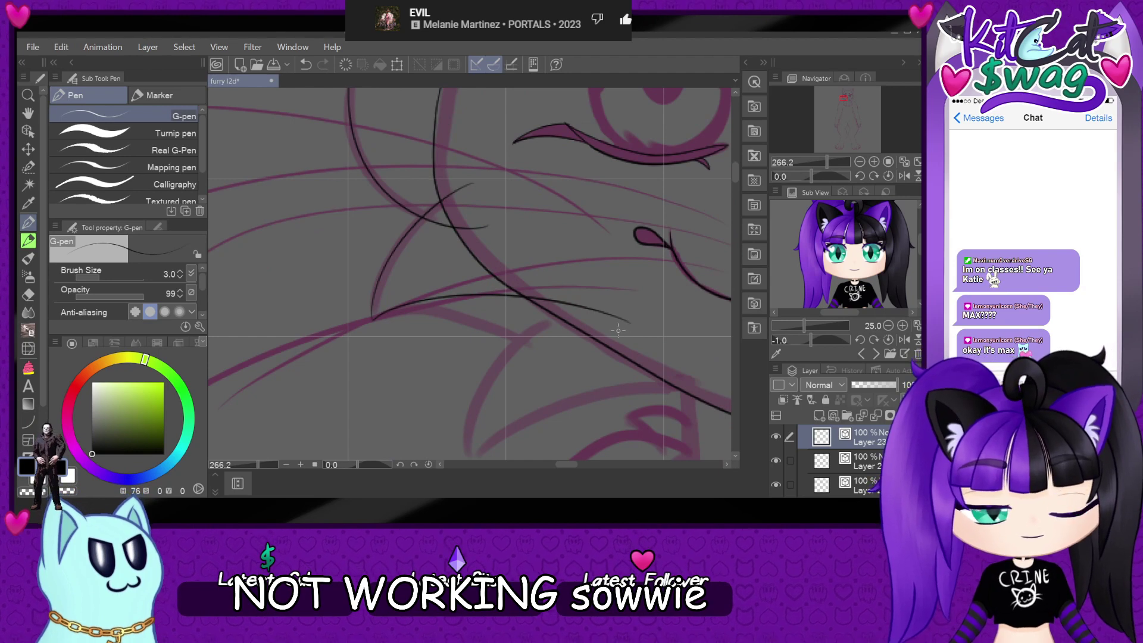
scroll(595, 306, down, 2)
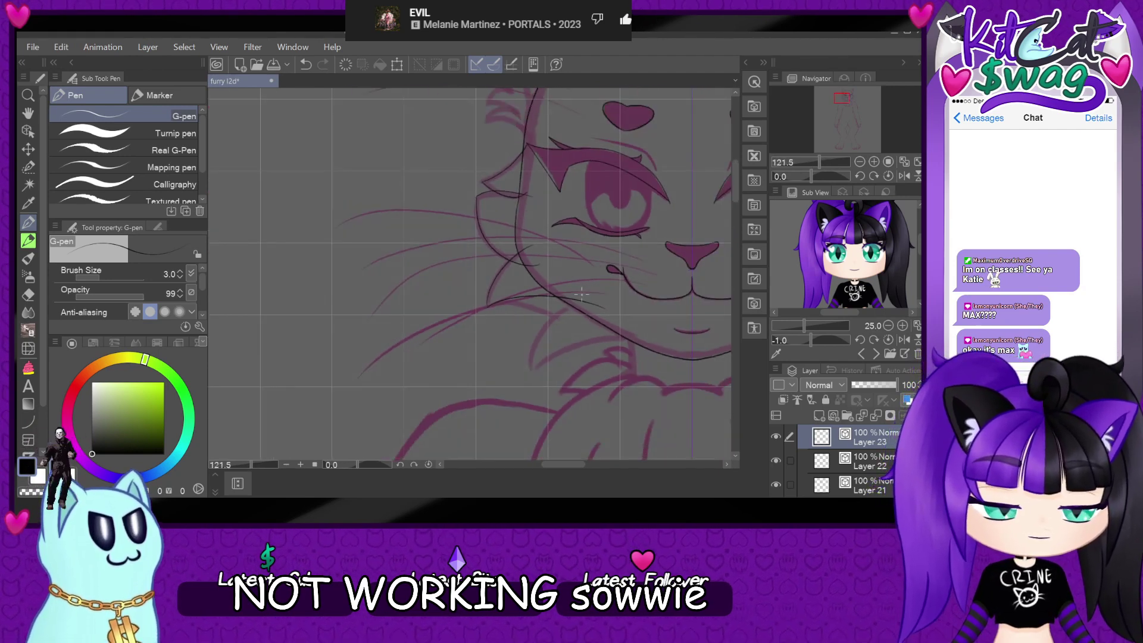
scroll(582, 293, up, 2)
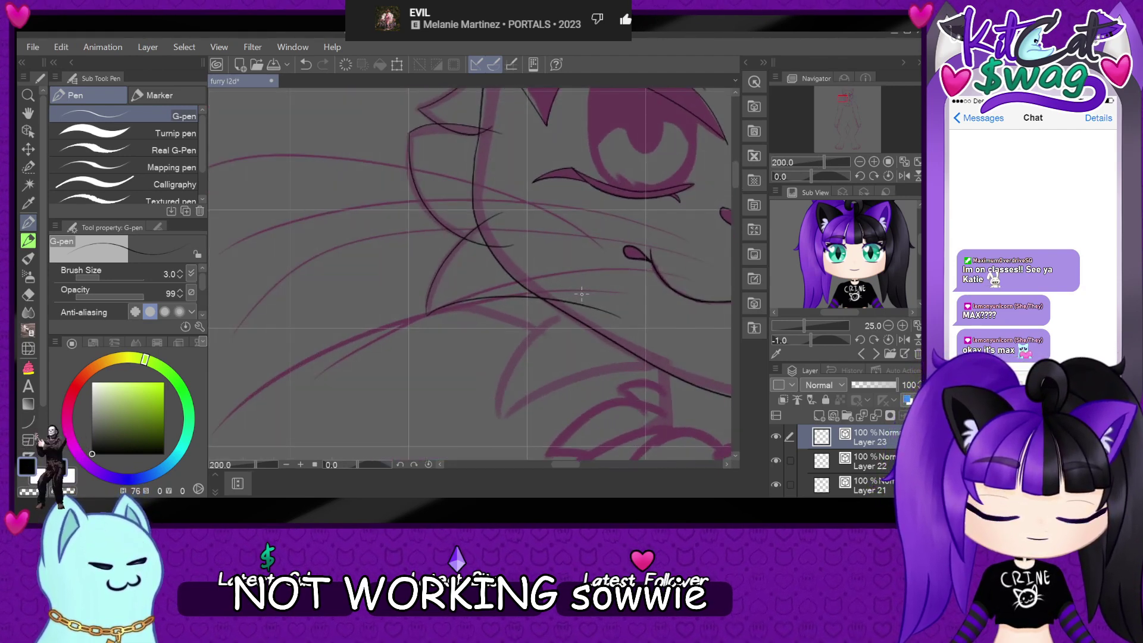
key(ctrl+z)
key(ctrl+z)
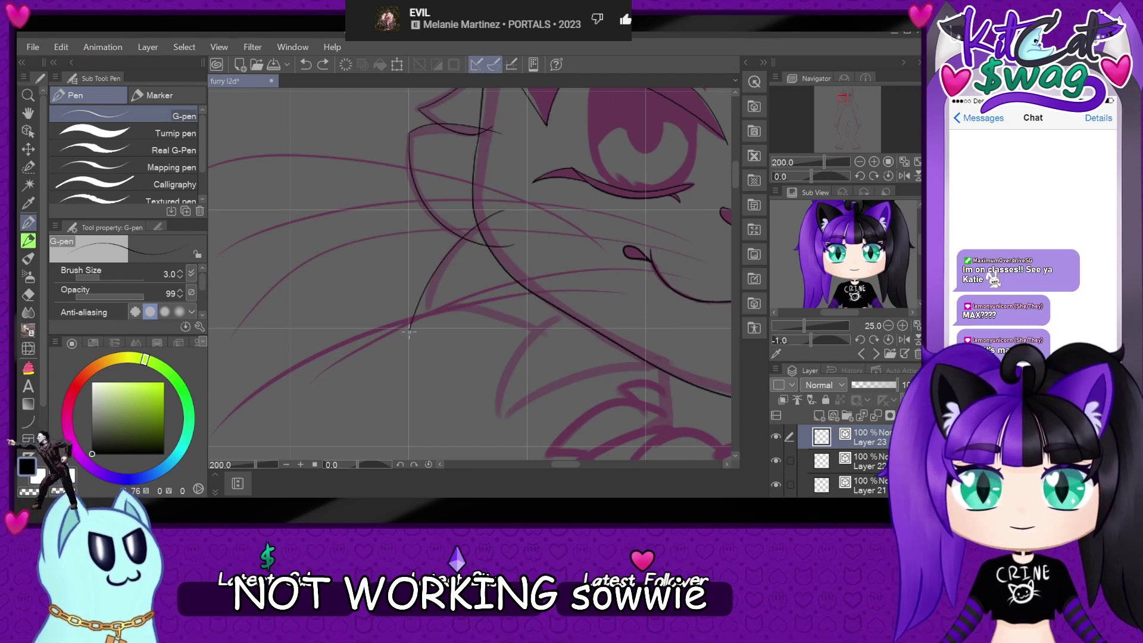
- Ink the third cheek tuft's lower edge on Layer 23, curving from its tip across the head outline into the face
mouse_move(403, 365)
mouse_down()
mouse_move(436, 340)
mouse_move(583, 309)
mouse_up()
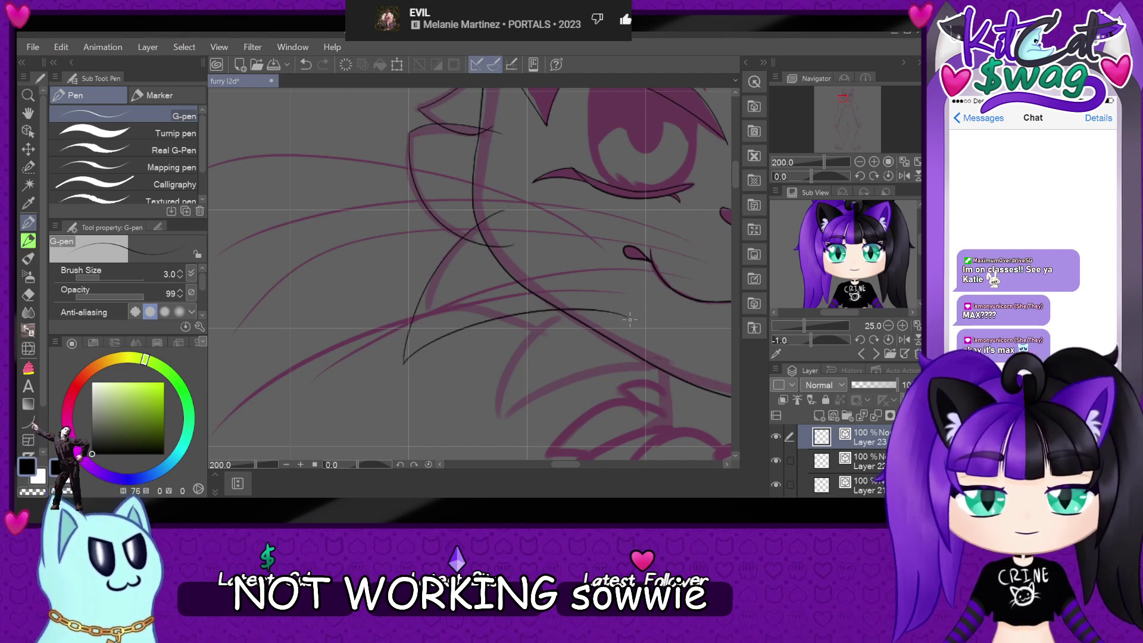
scroll(630, 320, down, 5)
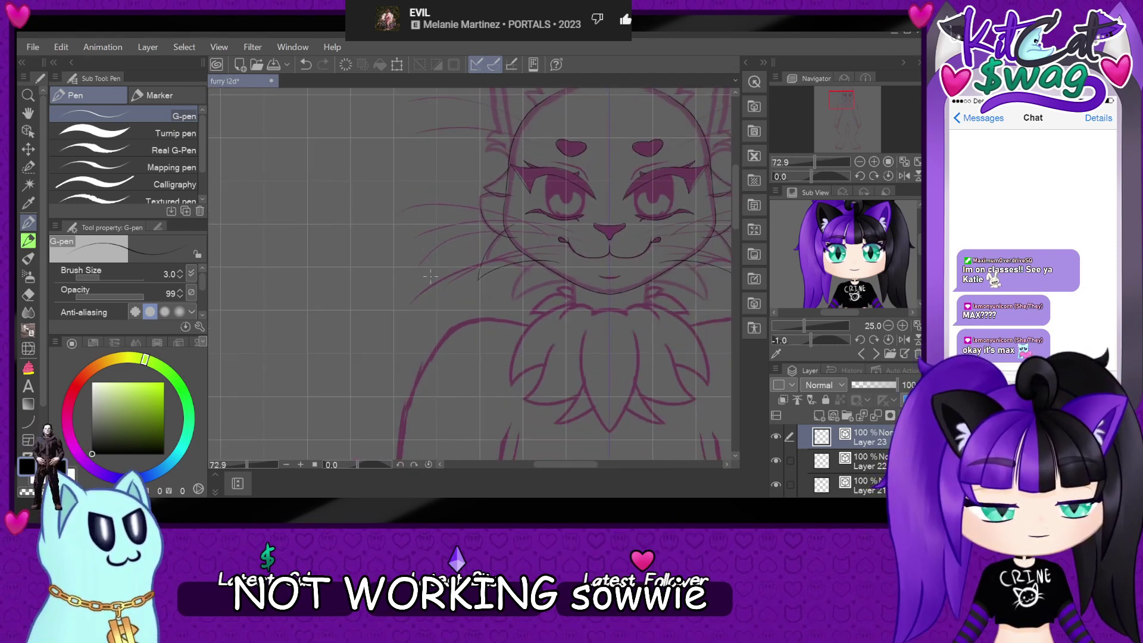
scroll(505, 276, up, 5)
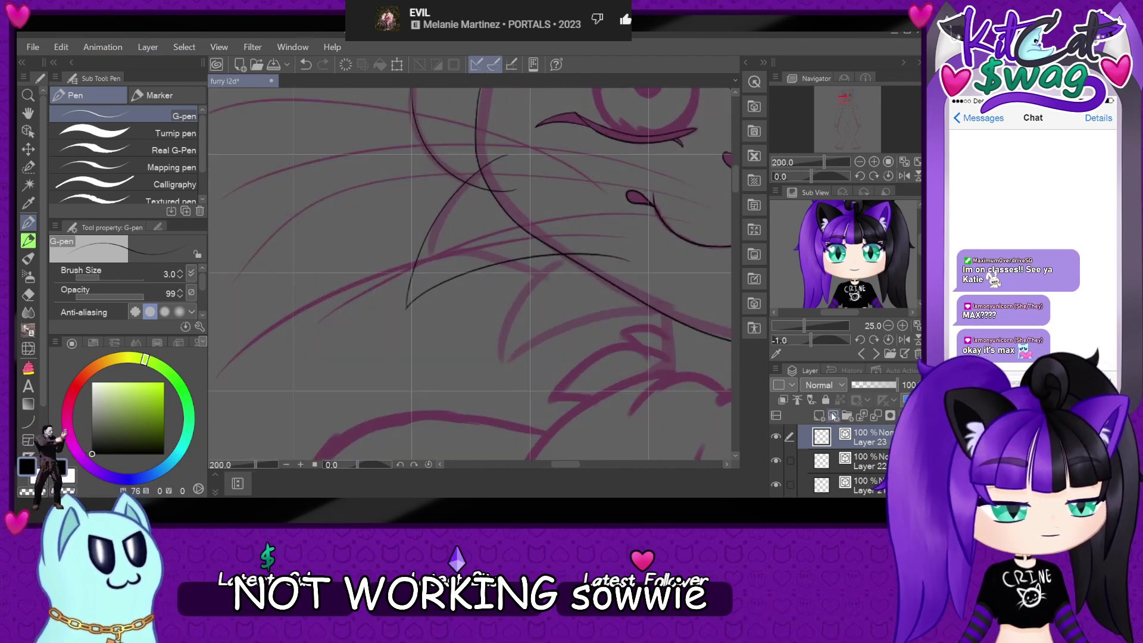
- Add a new vector layer above Layer 23 and ink the fourth cheek tuft's outer and lower edges, both crossing the head outline
scroll(573, 332, up, 1)
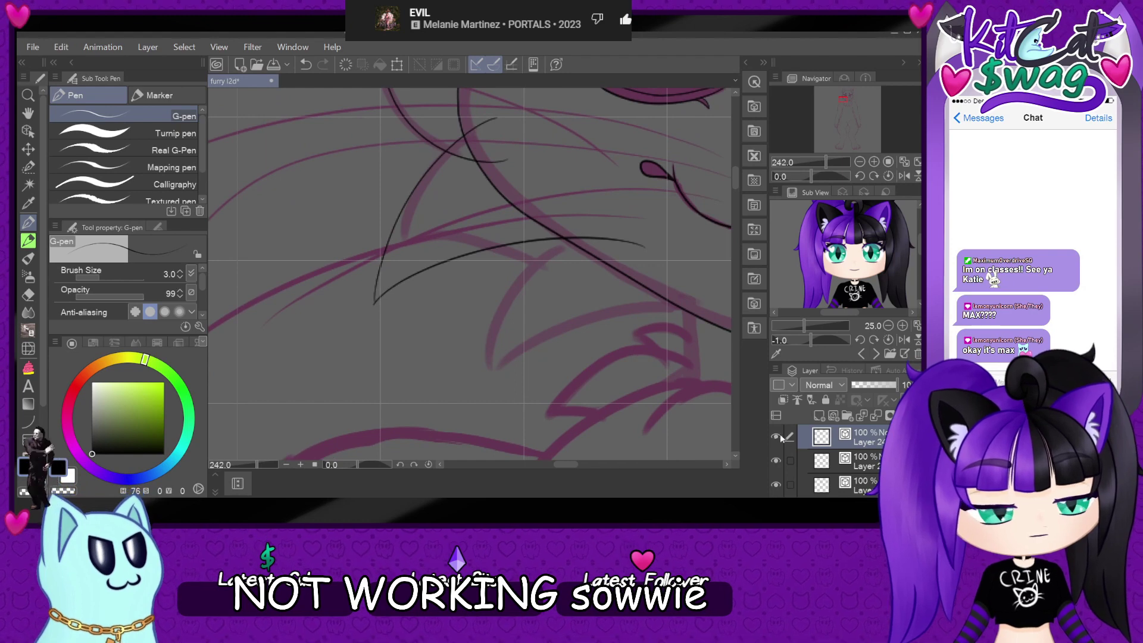
scroll(693, 299, up, 1)
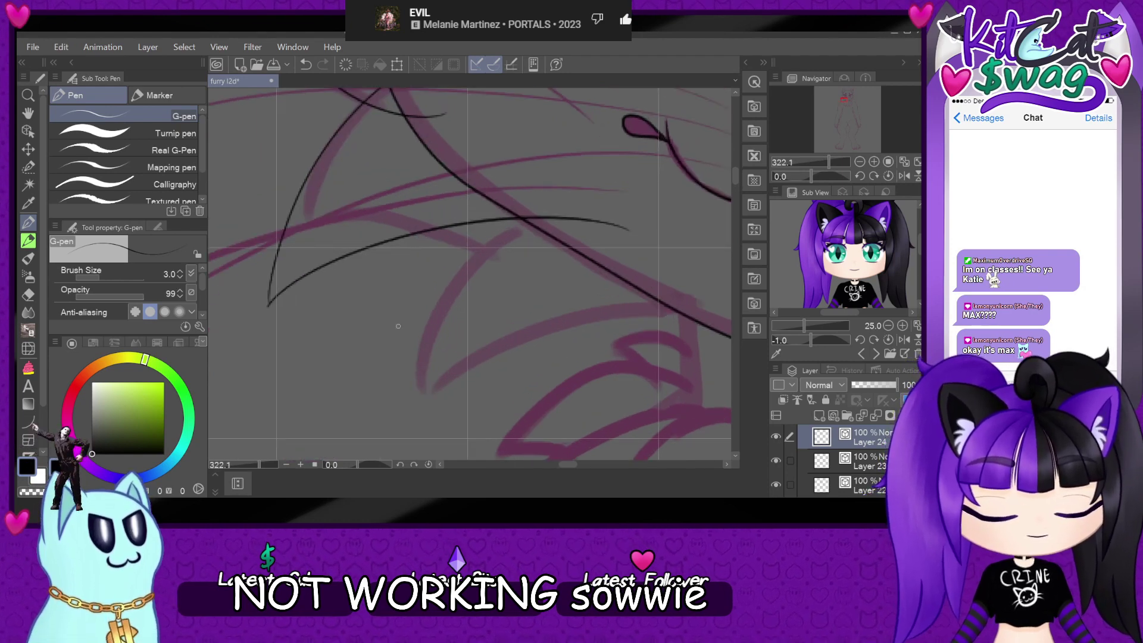
mouse_move(423, 393)
mouse_down()
mouse_move(443, 314)
mouse_move(592, 220)
mouse_up()
key(ctrl+z)
drag(423, 393, 548, 187)
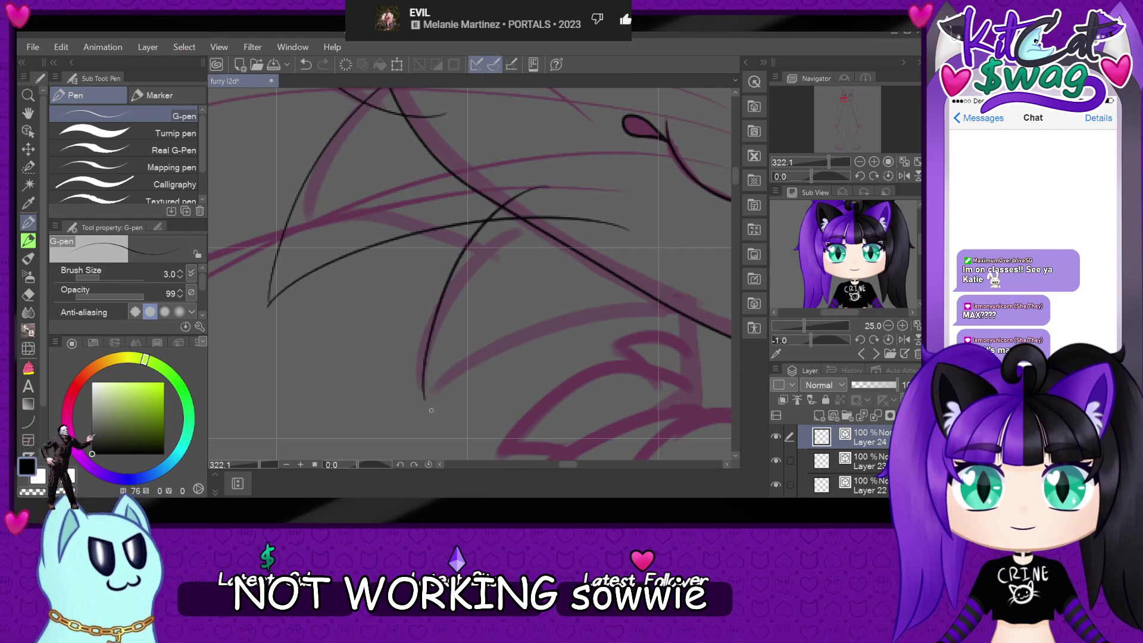
mouse_move(425, 400)
mouse_down()
mouse_move(485, 357)
mouse_move(680, 313)
mouse_up()
scroll(544, 248, down, 10)
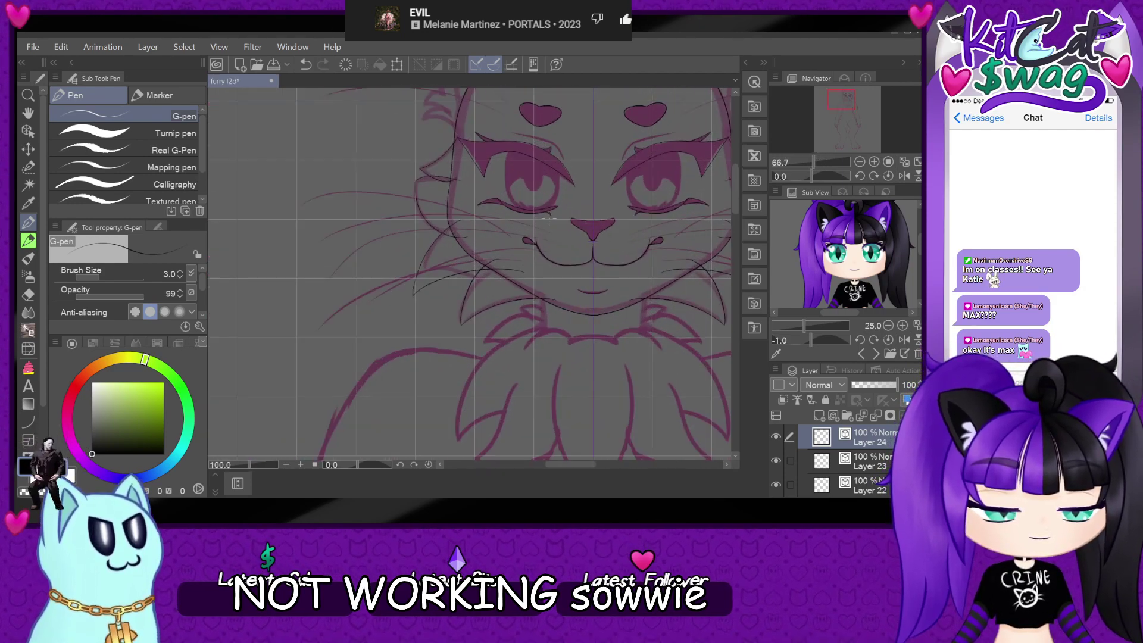
scroll(569, 219, up, 3)
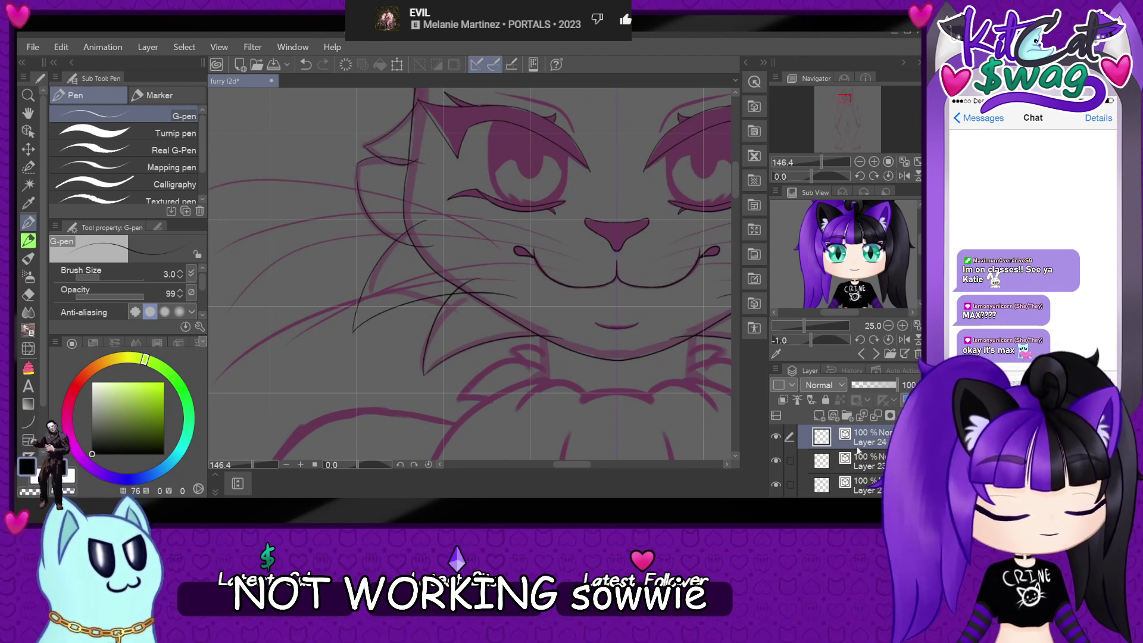
- Group the tuft layers, Layer 21 to Layer 24, in a new layer folder named Cheek Fur
click(846, 416)
scroll(873, 462, down, 2)
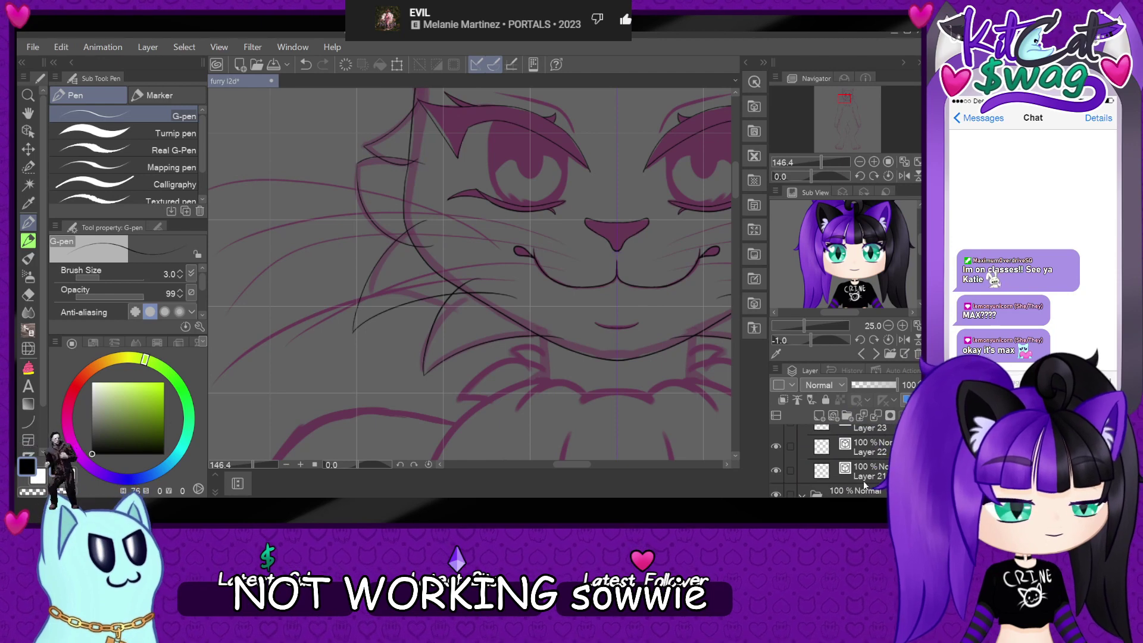
shift+click(869, 469)
scroll(873, 463, up, 3)
drag(873, 463, 866, 453)
click(866, 454)
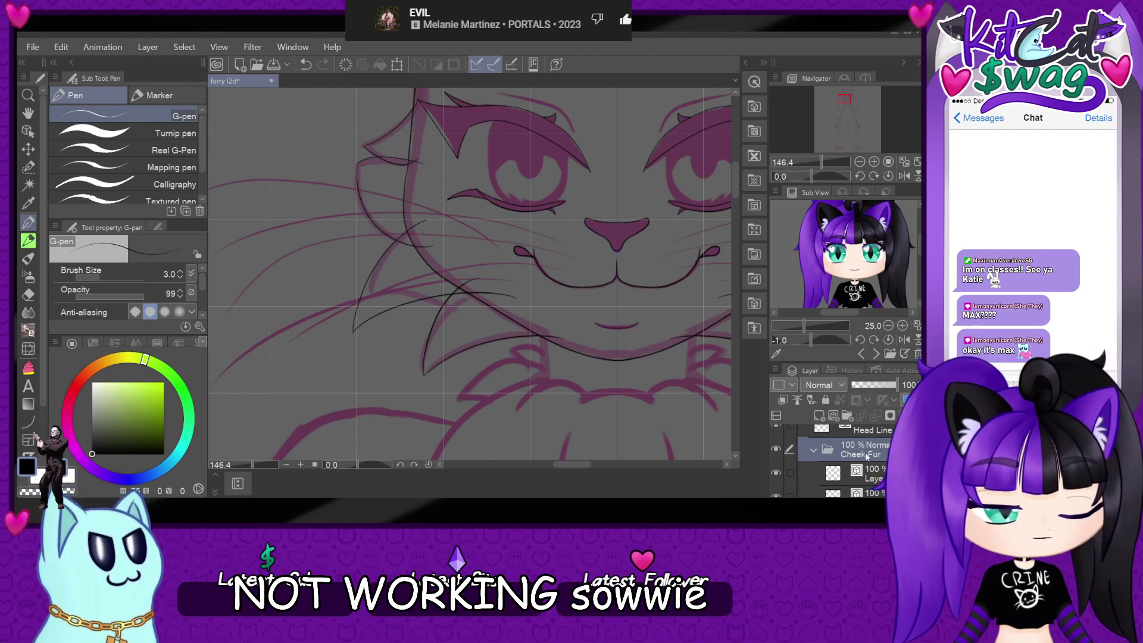
- Hide Layers 24, 23 and 22 in the Cheek Fur folder, leaving only Layer 21's top tuft shown
drag(565, 301, 527, 269)
scroll(880, 476, down, 2)
scroll(880, 478, up, 1)
click(875, 453)
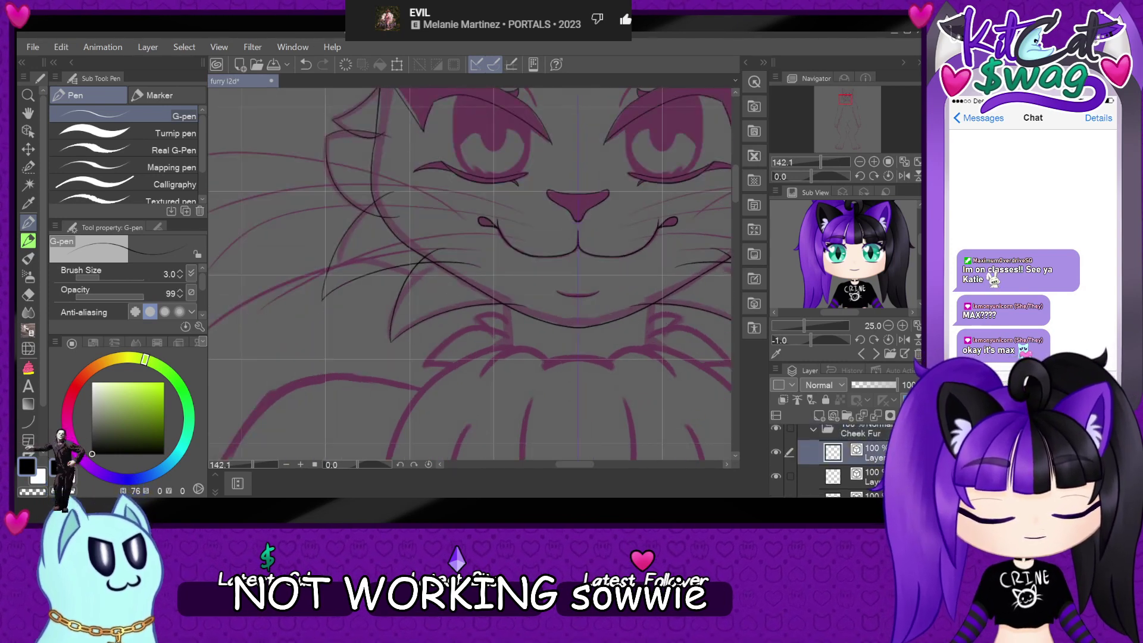
click(776, 453)
click(777, 476)
scroll(776, 473, down, 1)
click(776, 458)
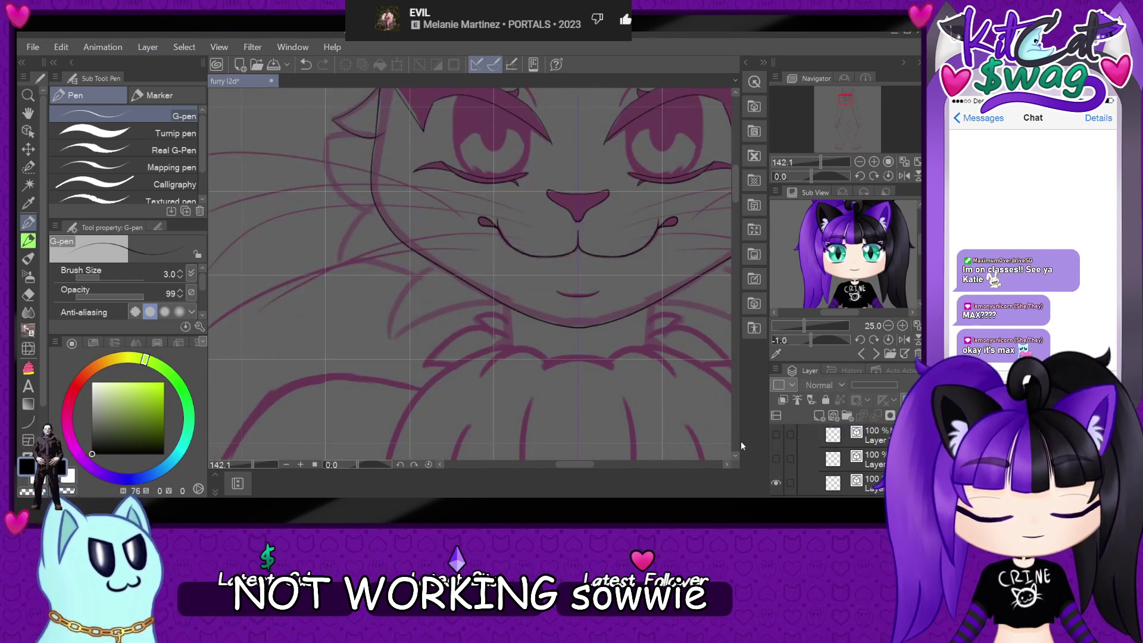
- On Layer 21, ink a curve inside the head outline joining the top cheek tuft's upper and lower edges, redoing it until it fits
scroll(468, 175, up, 1)
scroll(403, 164, down, 3)
scroll(385, 113, up, 3)
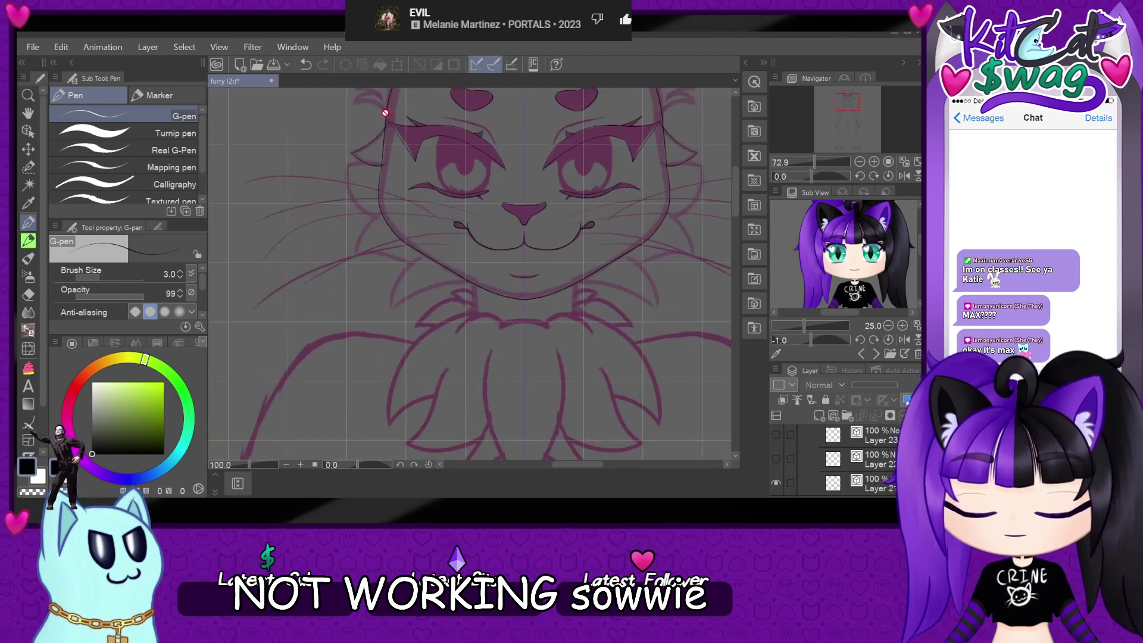
scroll(386, 112, up, 4)
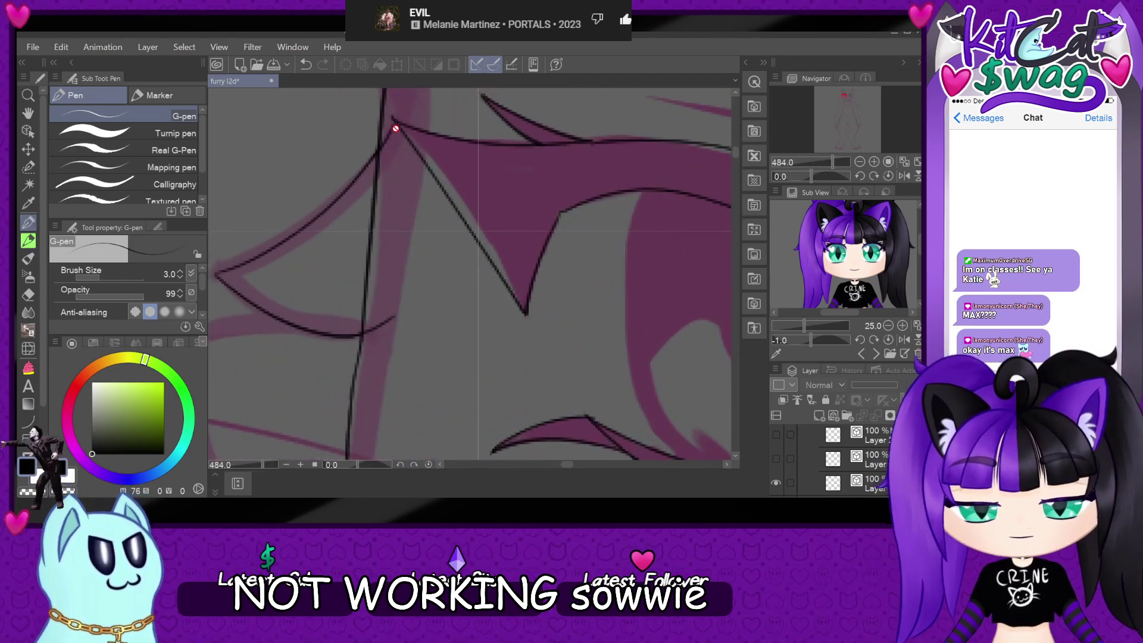
click(873, 479)
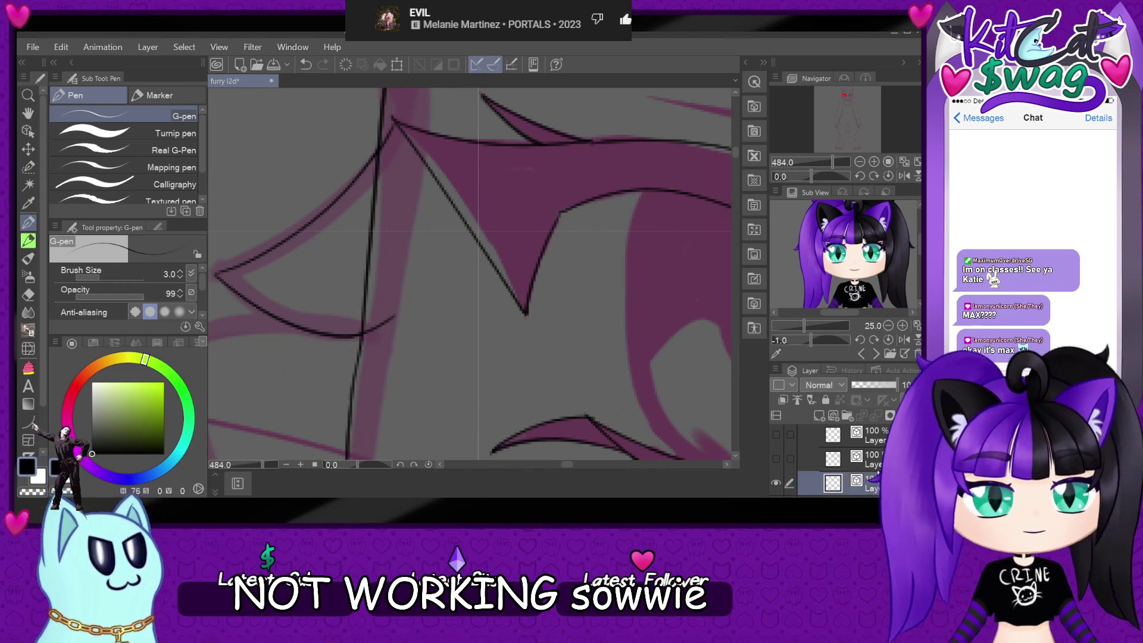
drag(410, 146, 402, 302)
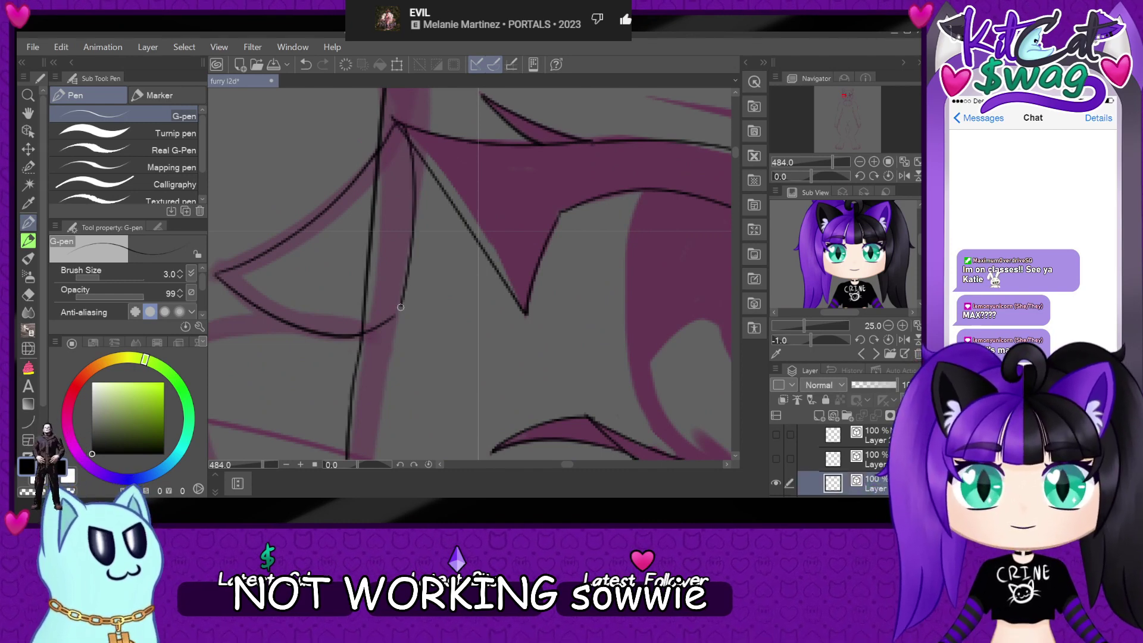
key(ctrl+z)
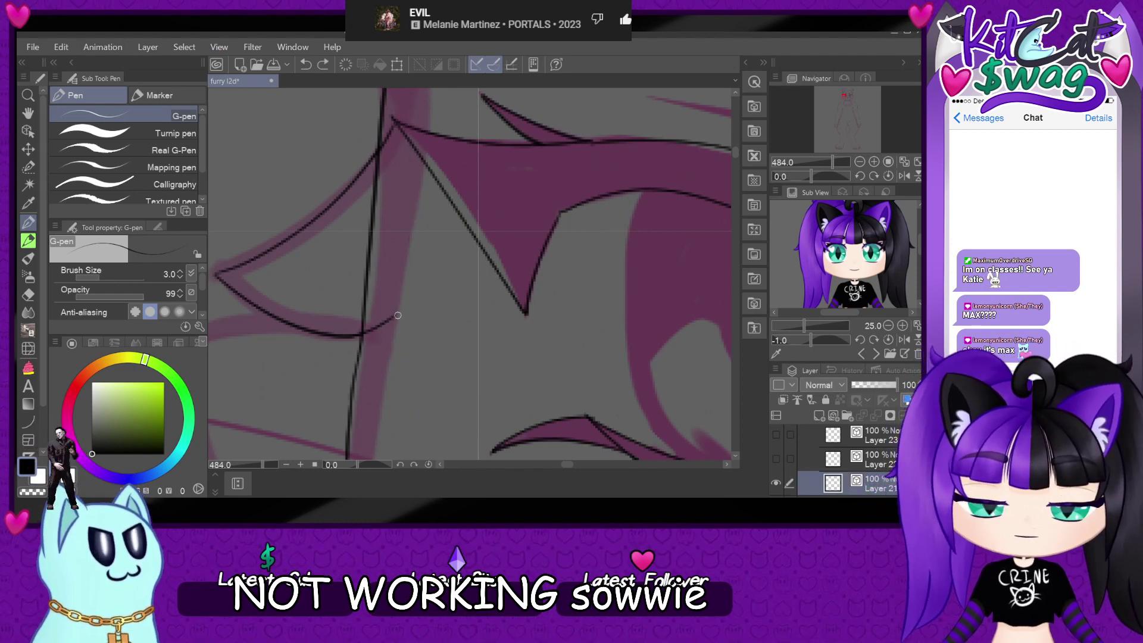
mouse_move(390, 320)
mouse_down()
mouse_move(415, 155)
mouse_move(404, 121)
mouse_up()
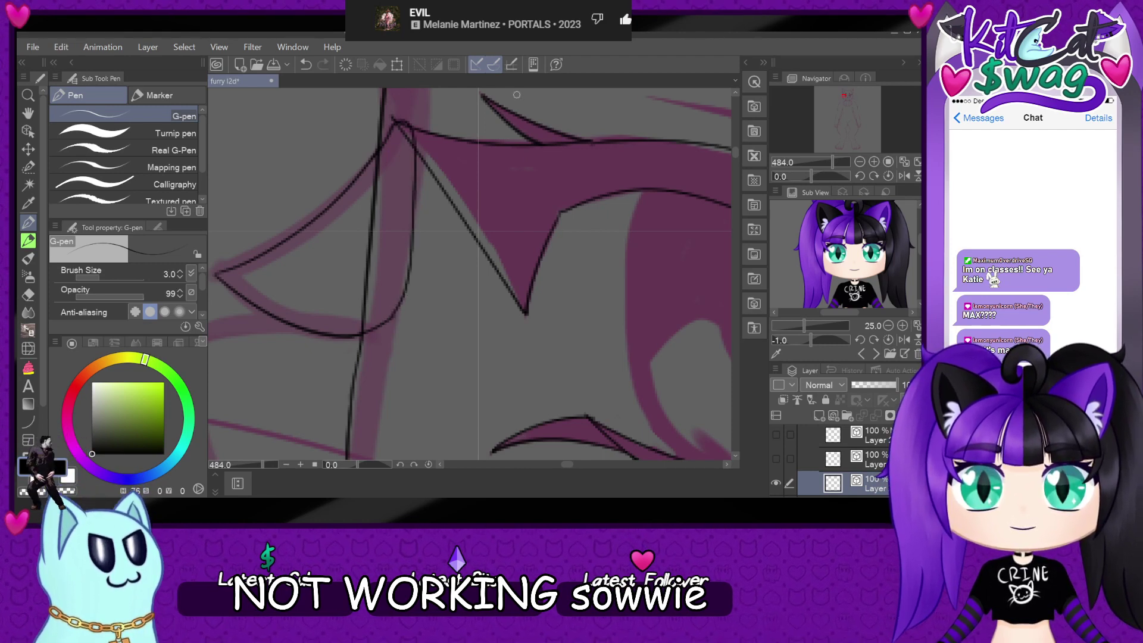
key(ctrl+z)
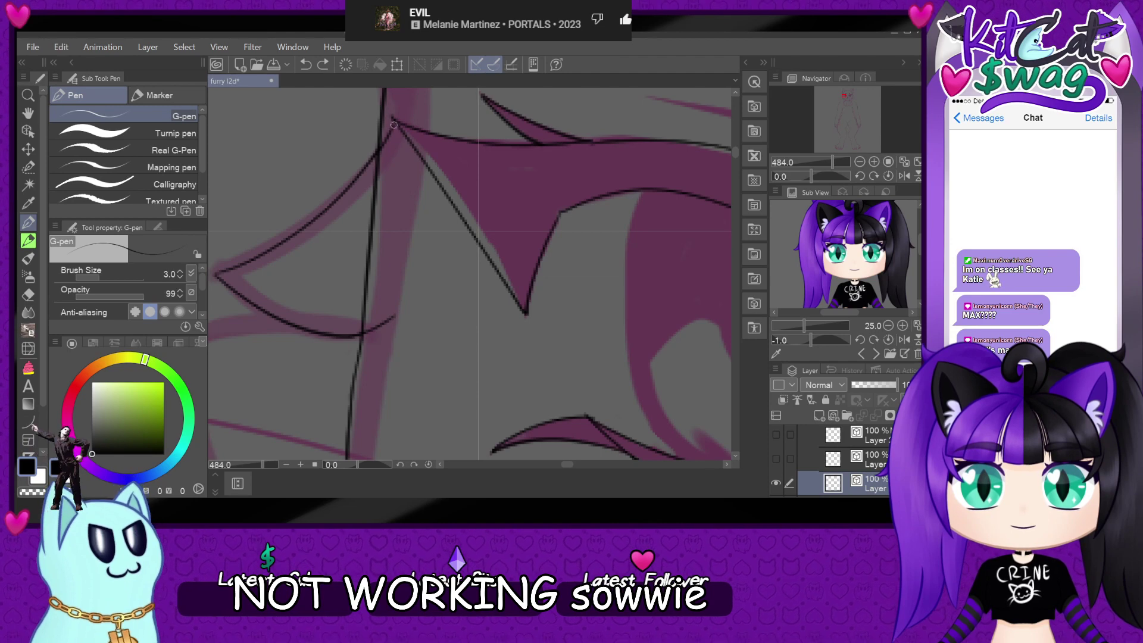
mouse_move(419, 151)
mouse_down()
mouse_move(409, 285)
mouse_move(386, 326)
mouse_up()
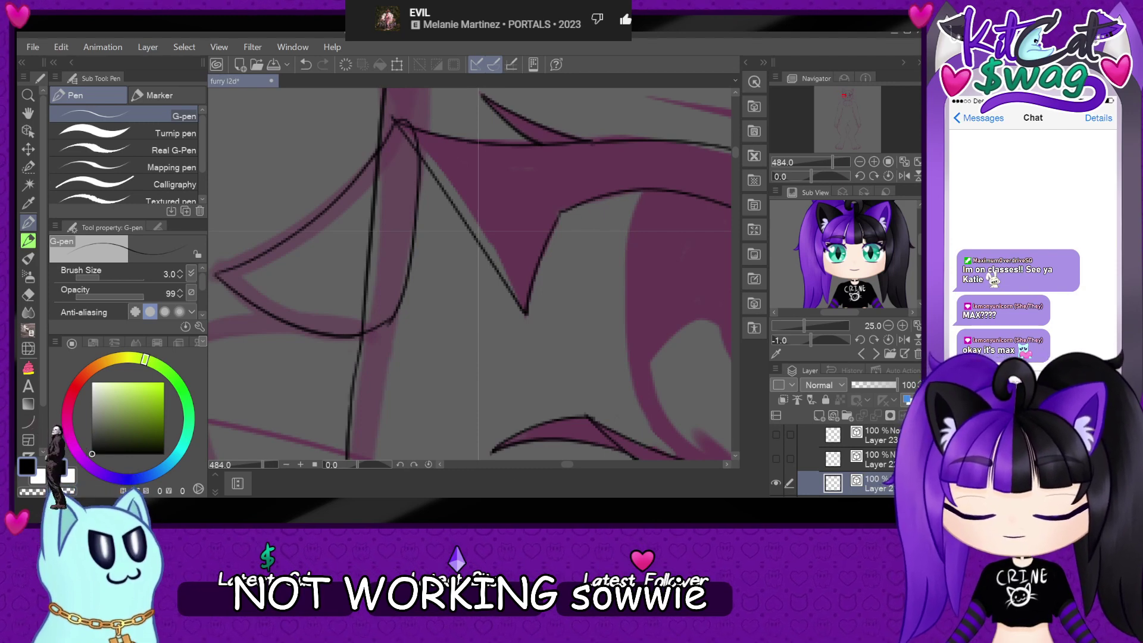
- With the Object tool, move the closing curve's lower end point along the tuft's lower edge to near the head outline
scroll(462, 257, down, 5)
scroll(440, 278, up, 6)
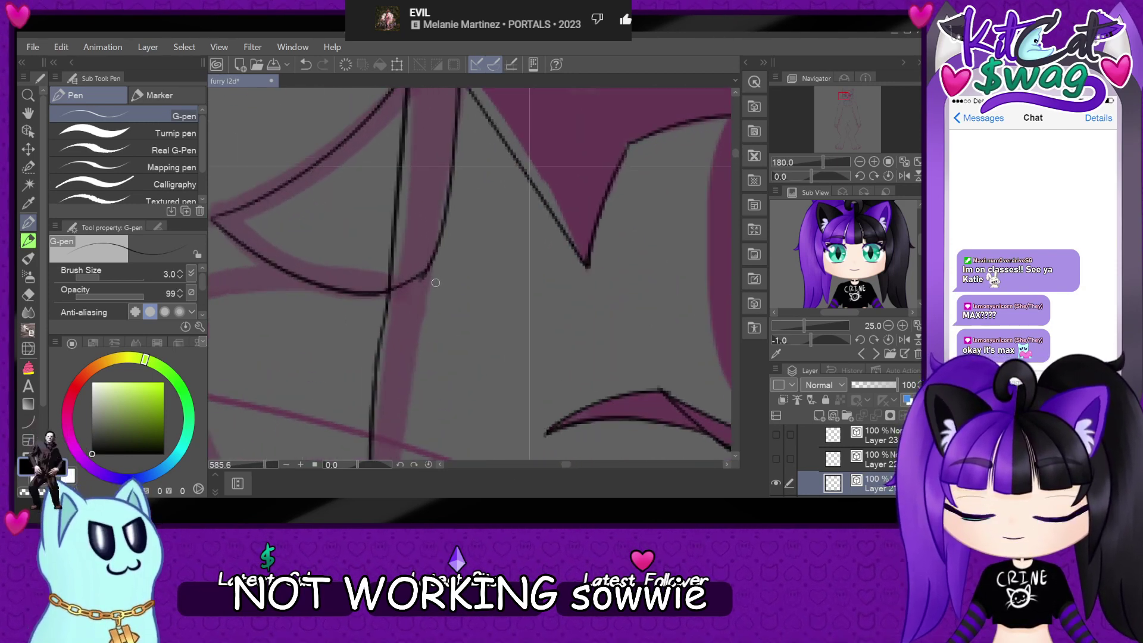
click(28, 131)
scroll(422, 273, up, 3)
click(412, 325)
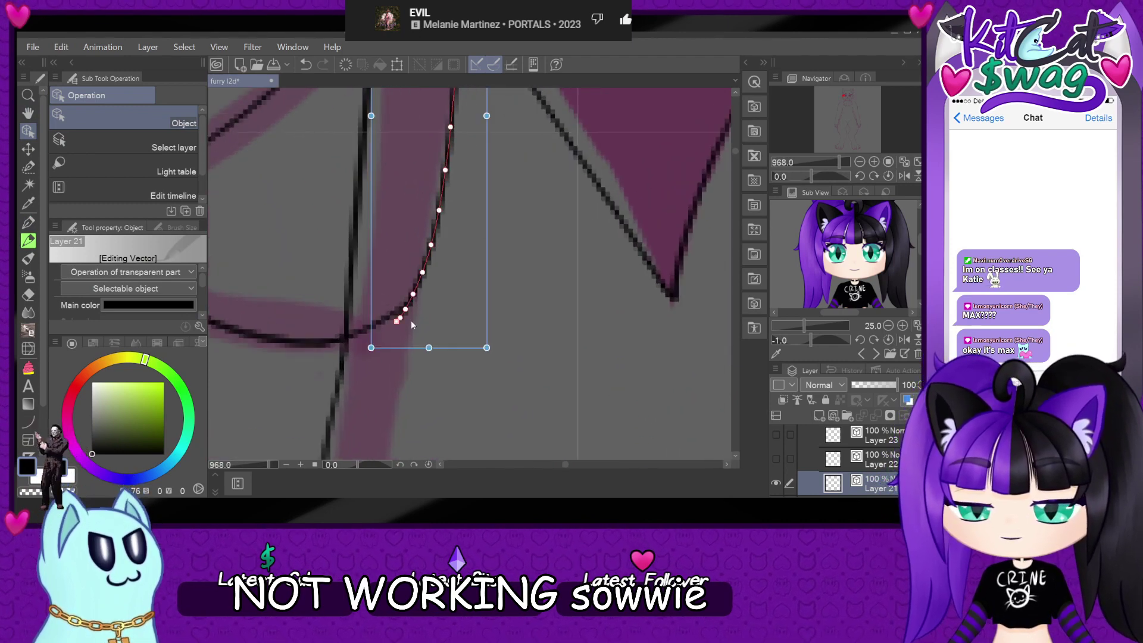
drag(395, 315, 398, 325)
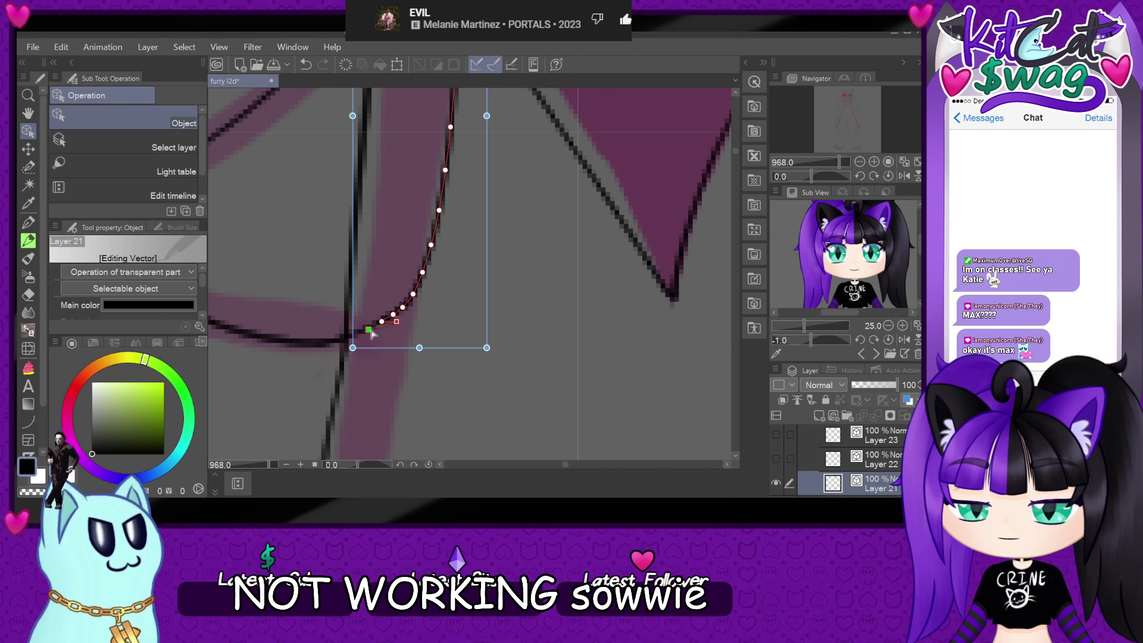
scroll(416, 334, down, 3)
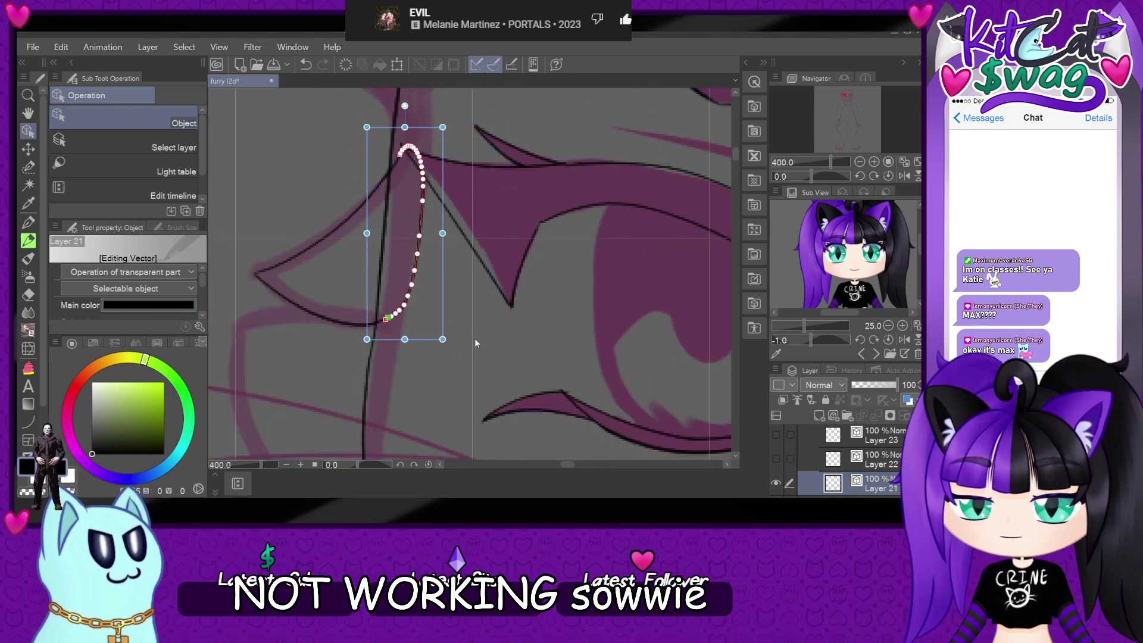
click(475, 343)
scroll(417, 334, down, 3)
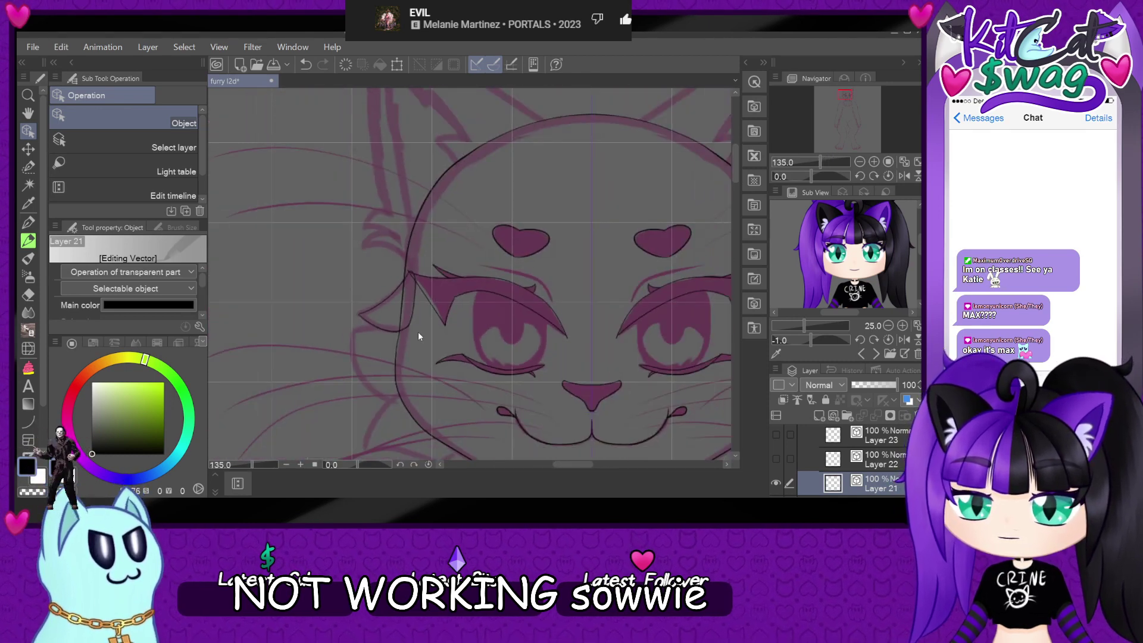
scroll(419, 336, down, 3)
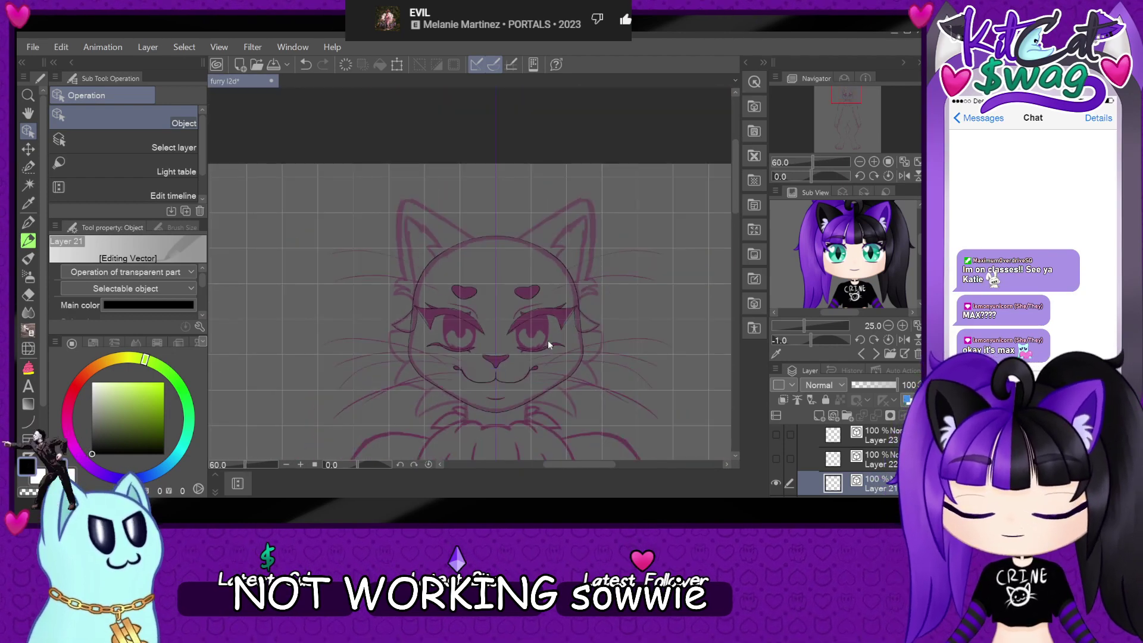
- Move the lower end point of the mirrored top tuft's closing curve so it overlaps that tuft's lower edge
scroll(470, 341, up, 5)
scroll(516, 335, up, 1)
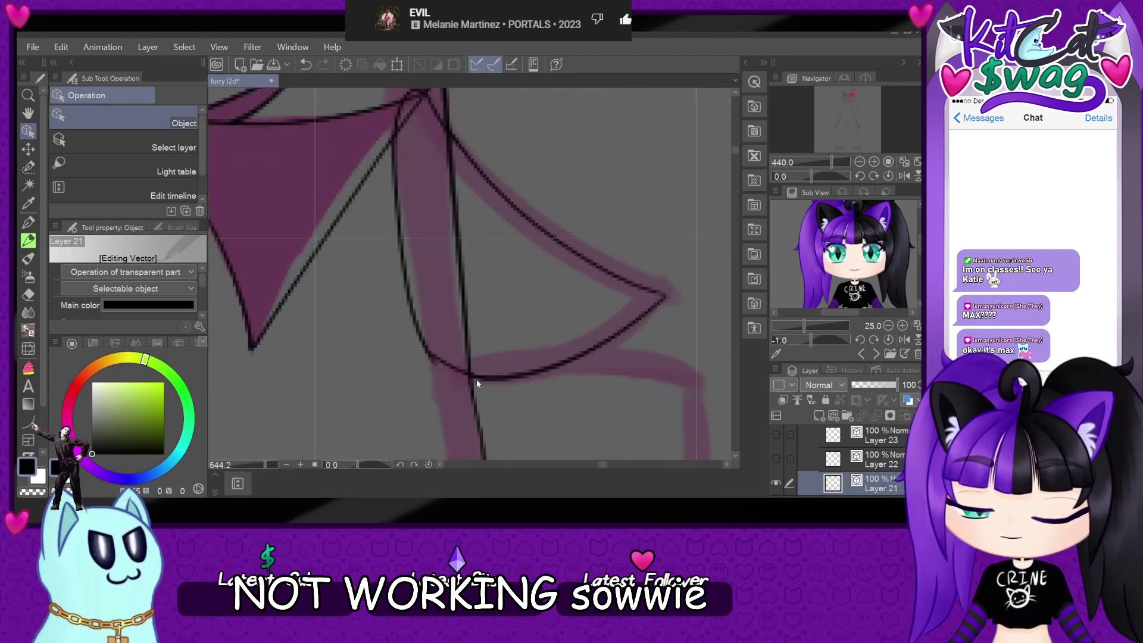
click(433, 363)
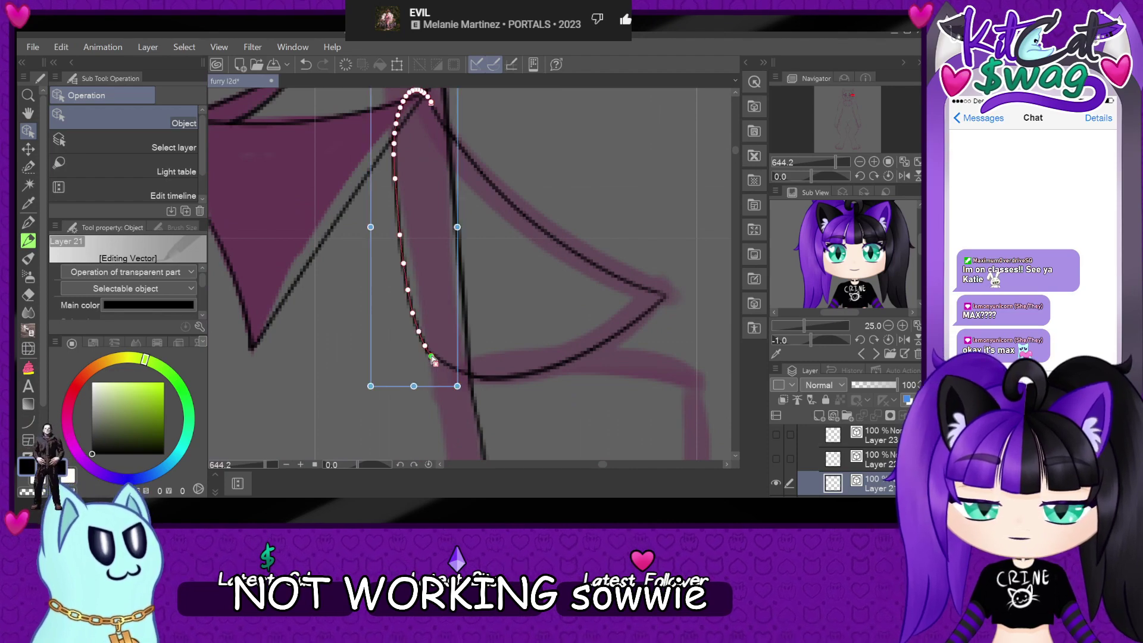
drag(441, 361, 453, 370)
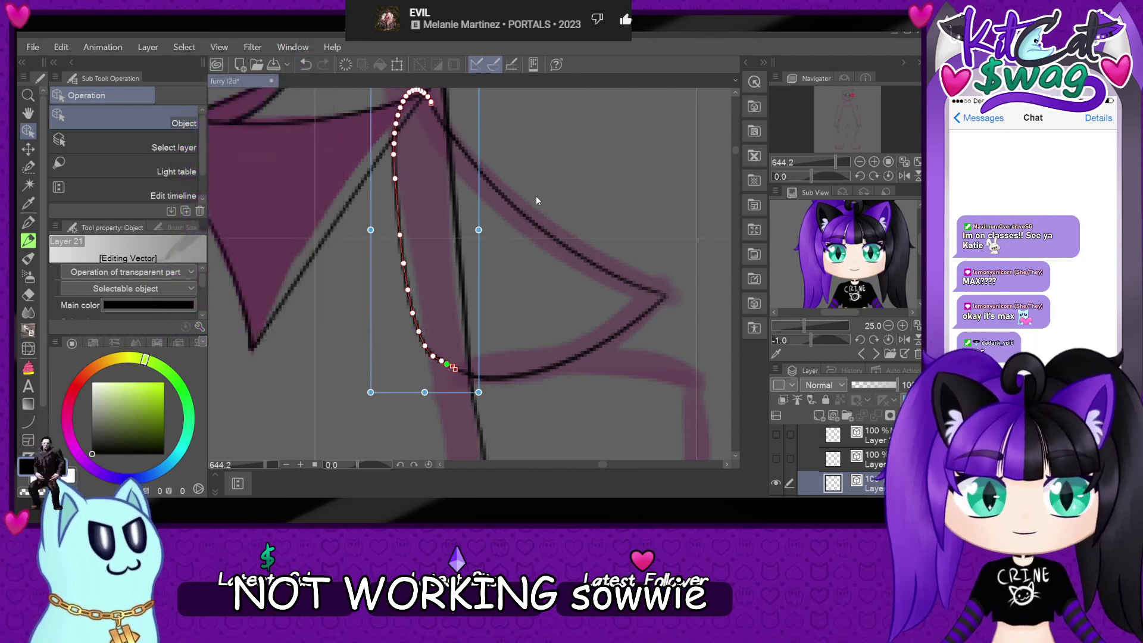
scroll(536, 200, down, 8)
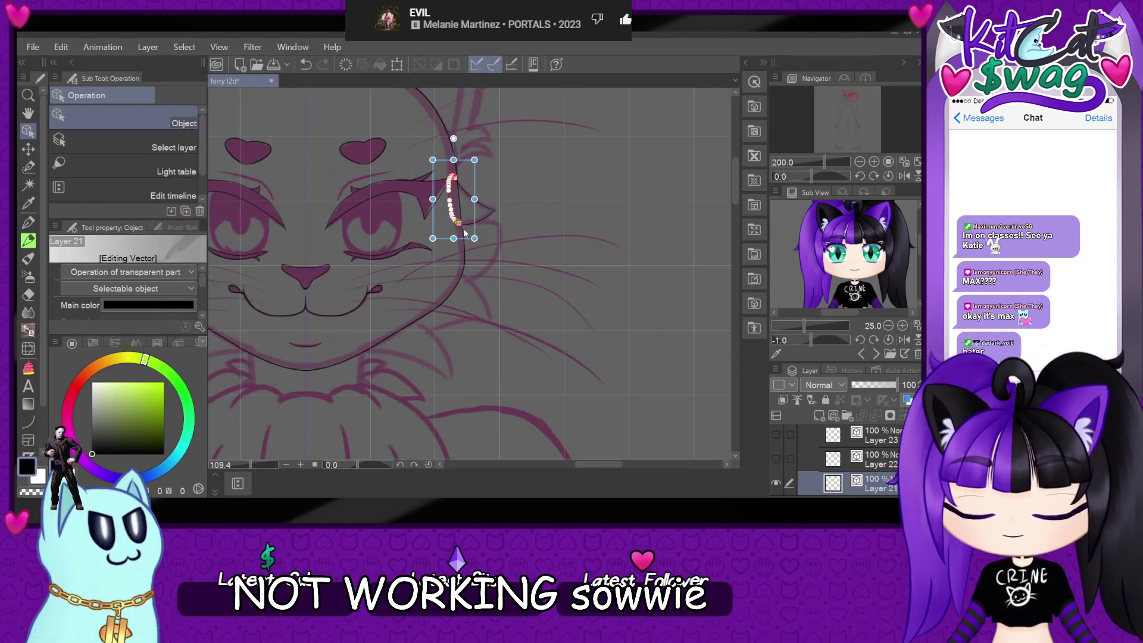
scroll(464, 233, down, 2)
scroll(290, 234, up, 3)
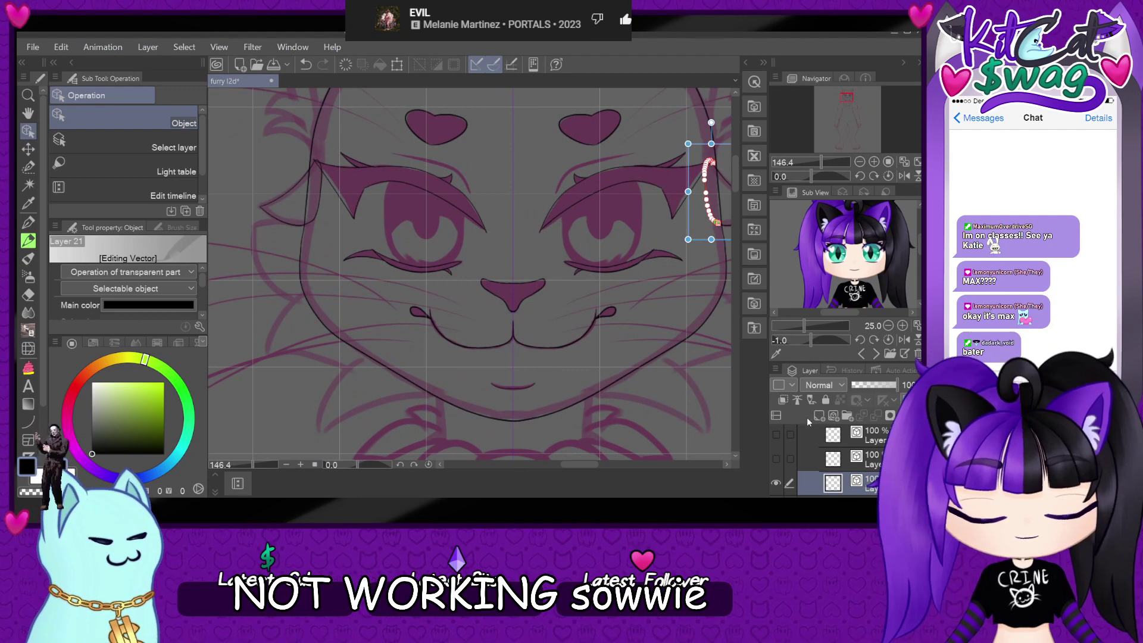
- Hide Layer 21, show Layer 22 with the second cheek tuft, and switch back to the G-pen
click(777, 483)
click(778, 458)
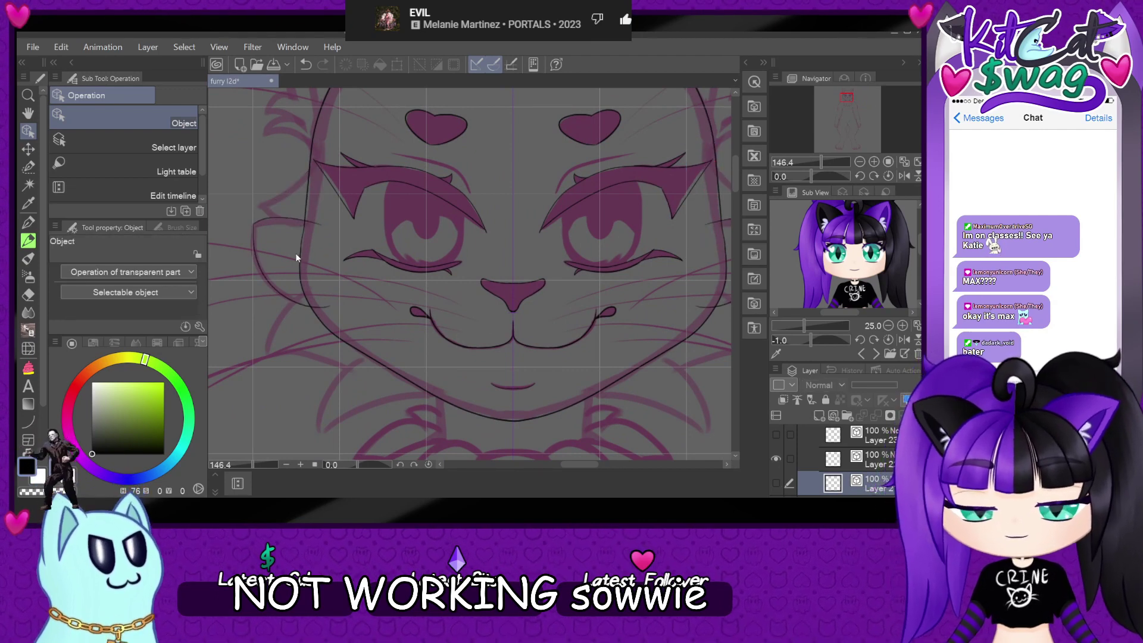
scroll(292, 249, up, 3)
click(28, 222)
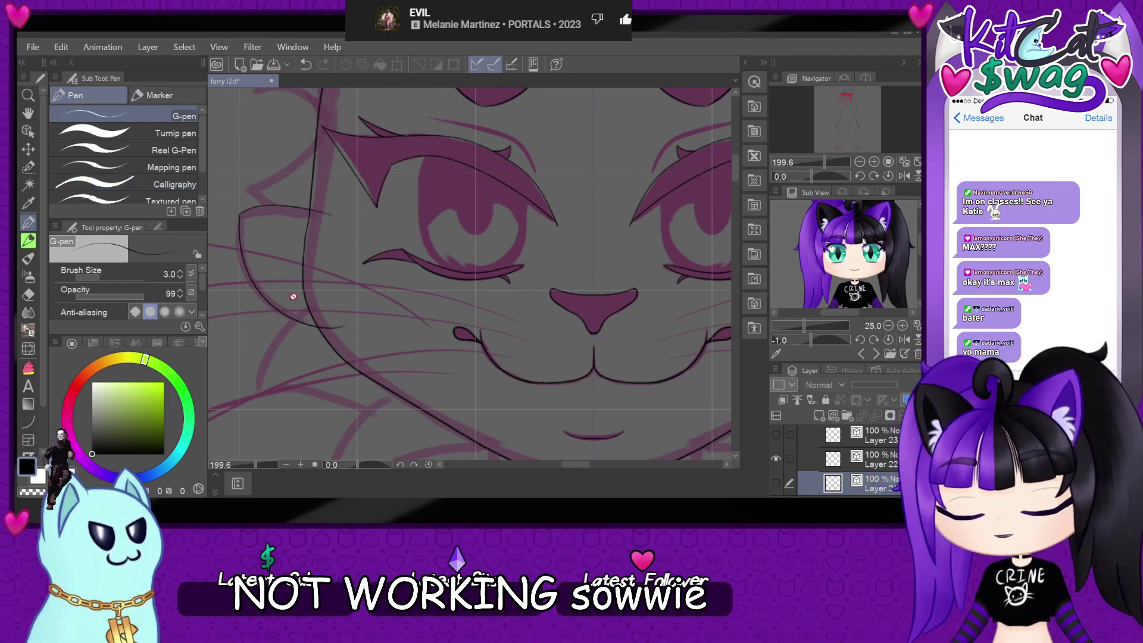
scroll(238, 310, up, 3)
scroll(250, 307, down, 3)
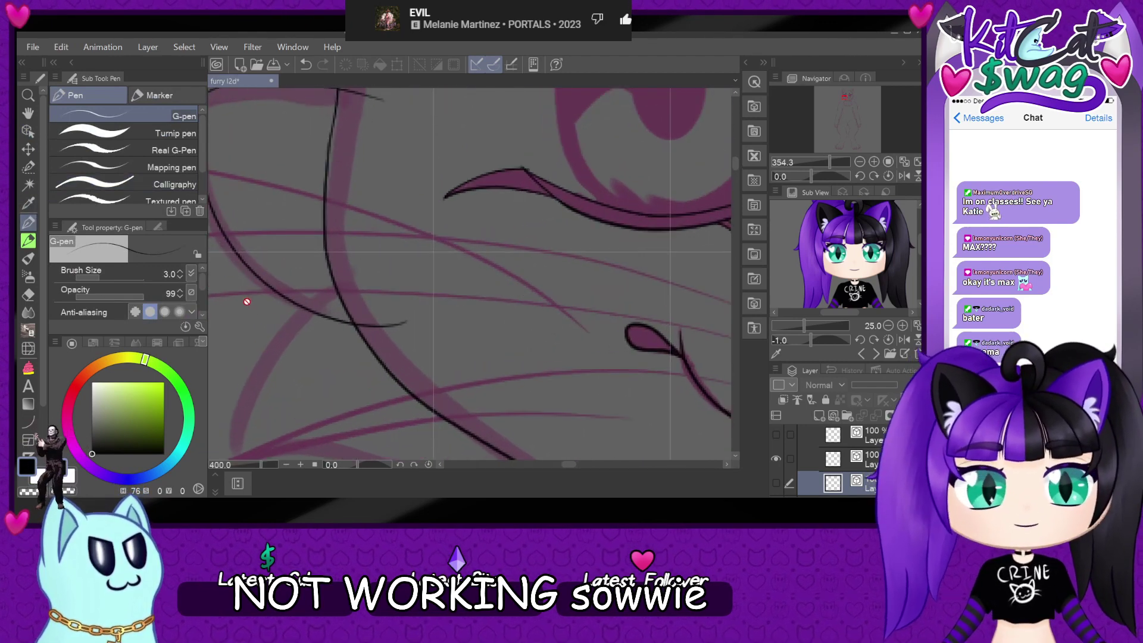
scroll(245, 281, up, 2)
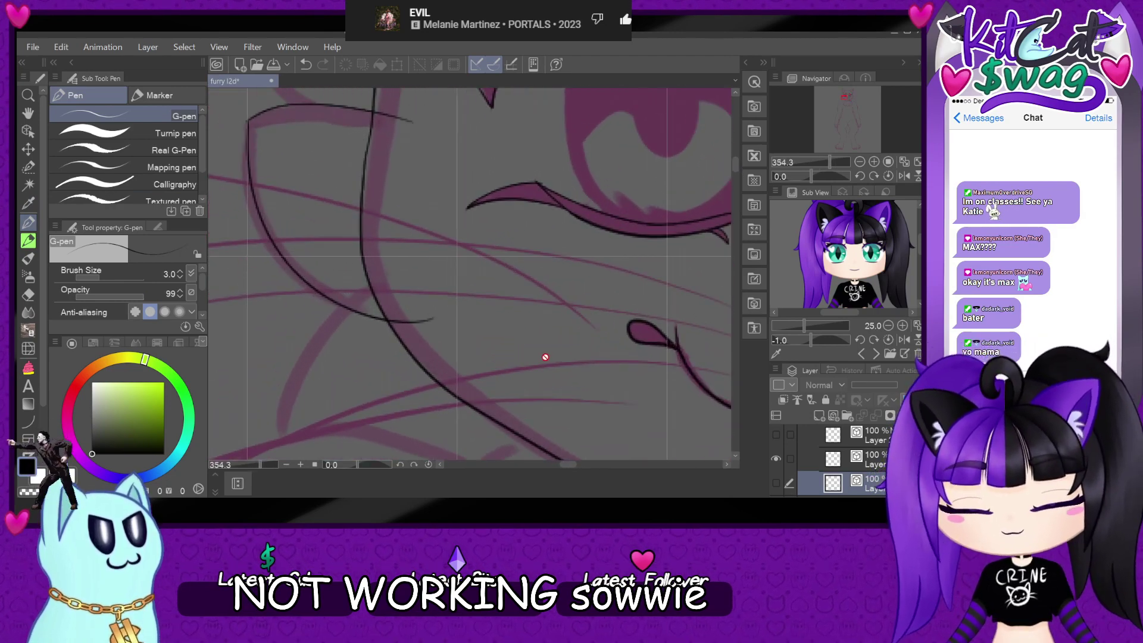
- On Layer 22, ink a curve inside the head outline joining the second cheek tuft's upper and lower edges, redoing it until it fits
click(840, 468)
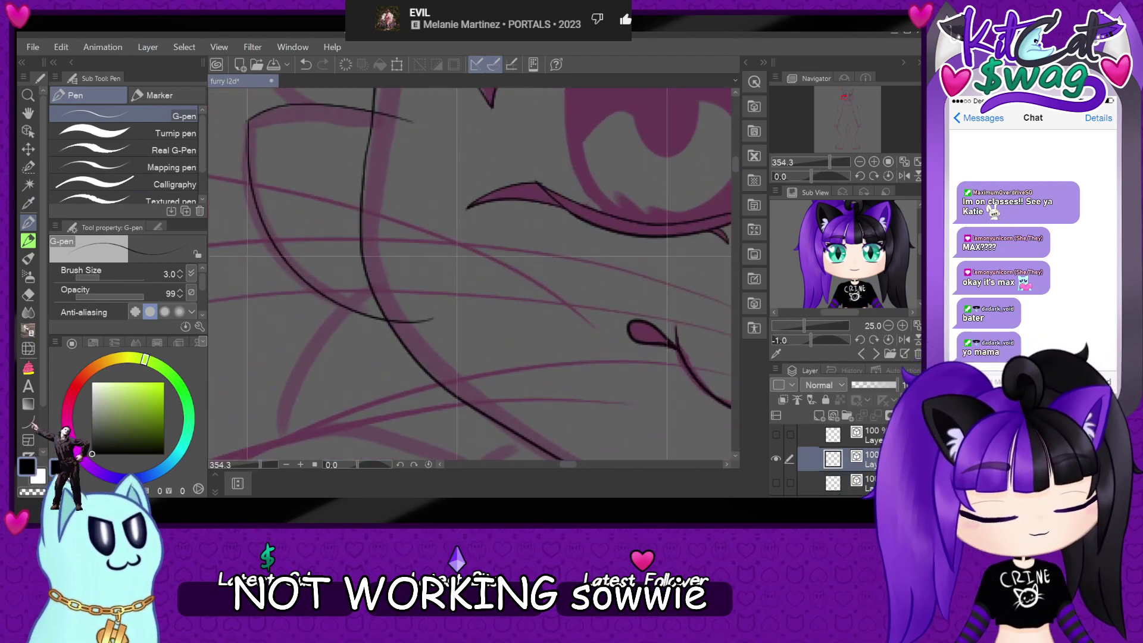
drag(440, 210, 439, 313)
key(ctrl+z)
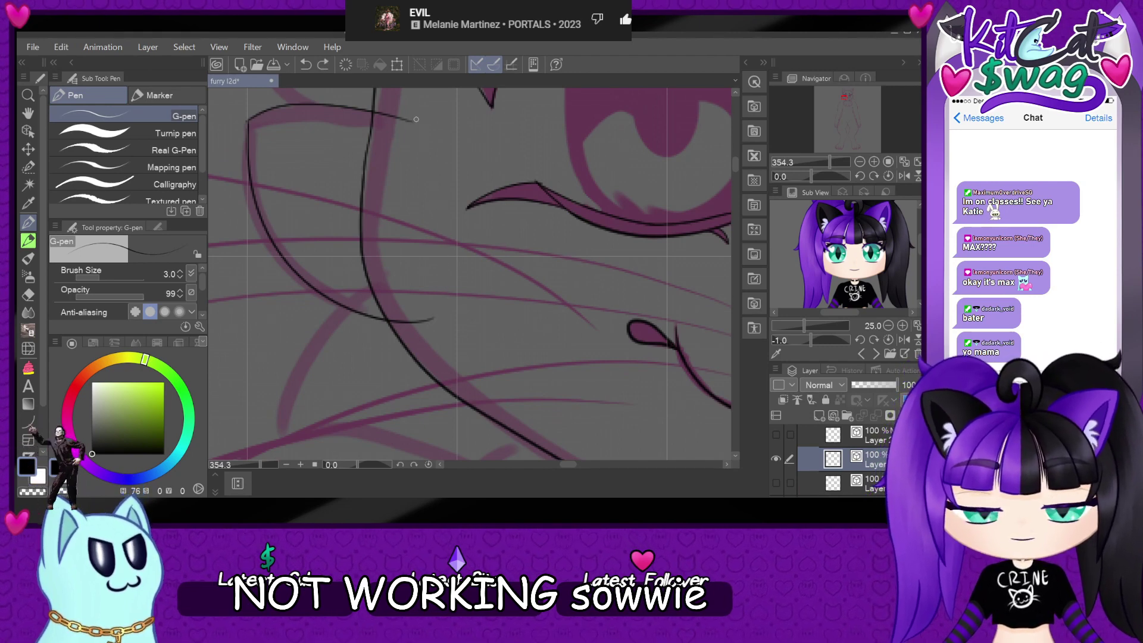
drag(420, 134, 439, 232)
key(ctrl+z)
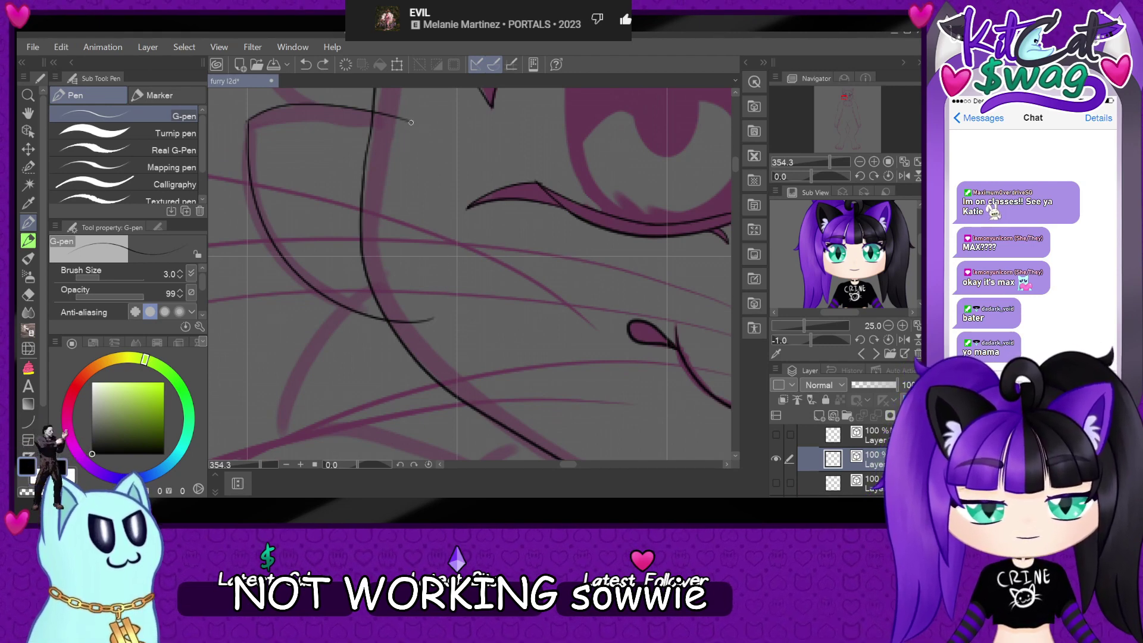
drag(443, 175, 441, 290)
key(ctrl+z)
drag(799, 174, 855, 169)
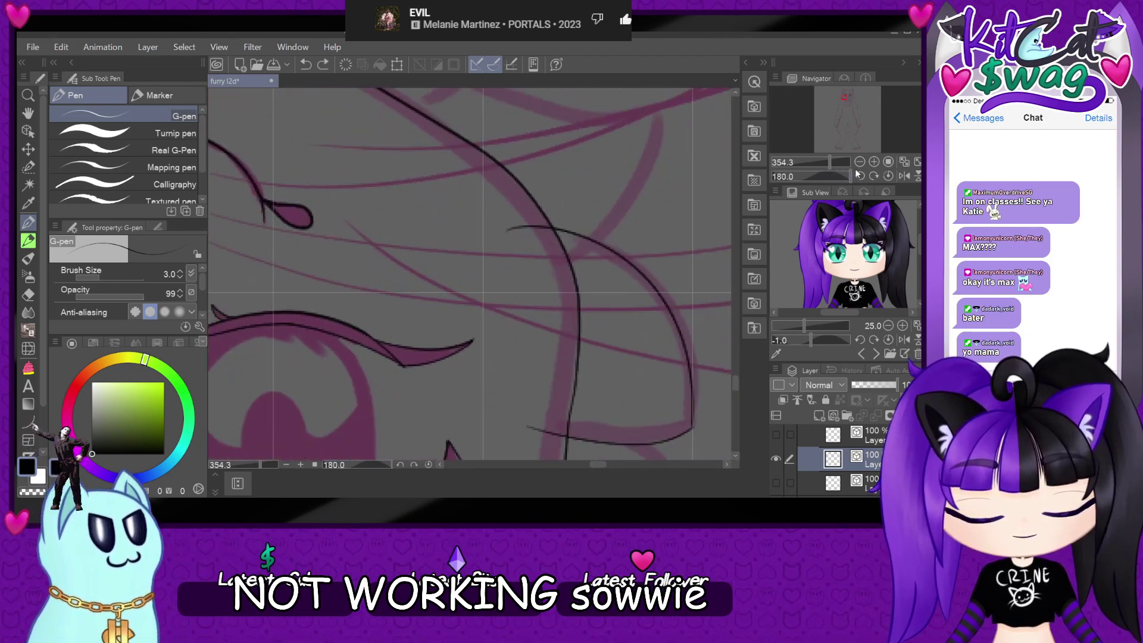
mouse_move(514, 229)
mouse_down()
mouse_move(505, 384)
mouse_move(517, 416)
mouse_move(555, 442)
mouse_move(530, 430)
mouse_move(495, 363)
mouse_up()
key(ctrl+z)
key(ctrl+y)
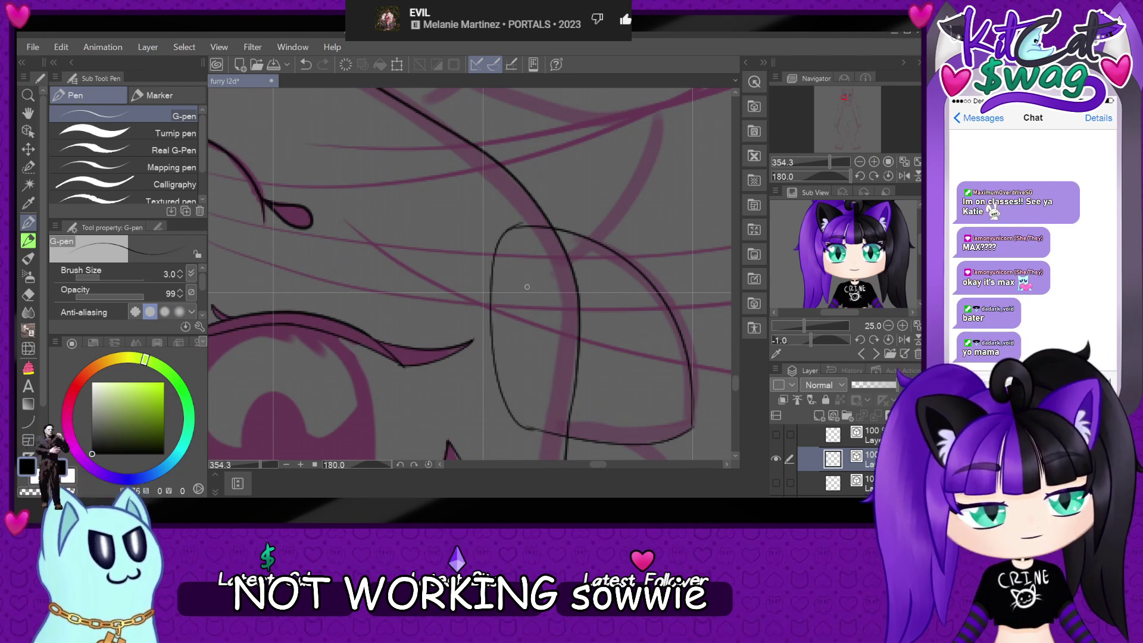
key(ctrl+z)
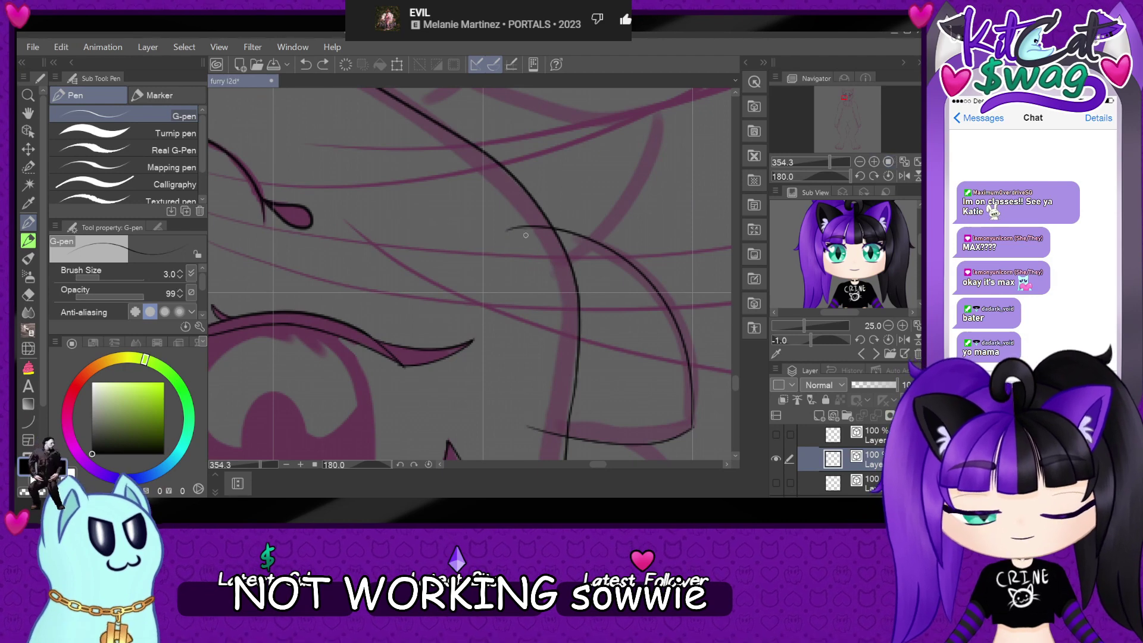
mouse_move(508, 231)
mouse_down()
mouse_move(499, 347)
mouse_move(533, 426)
mouse_up()
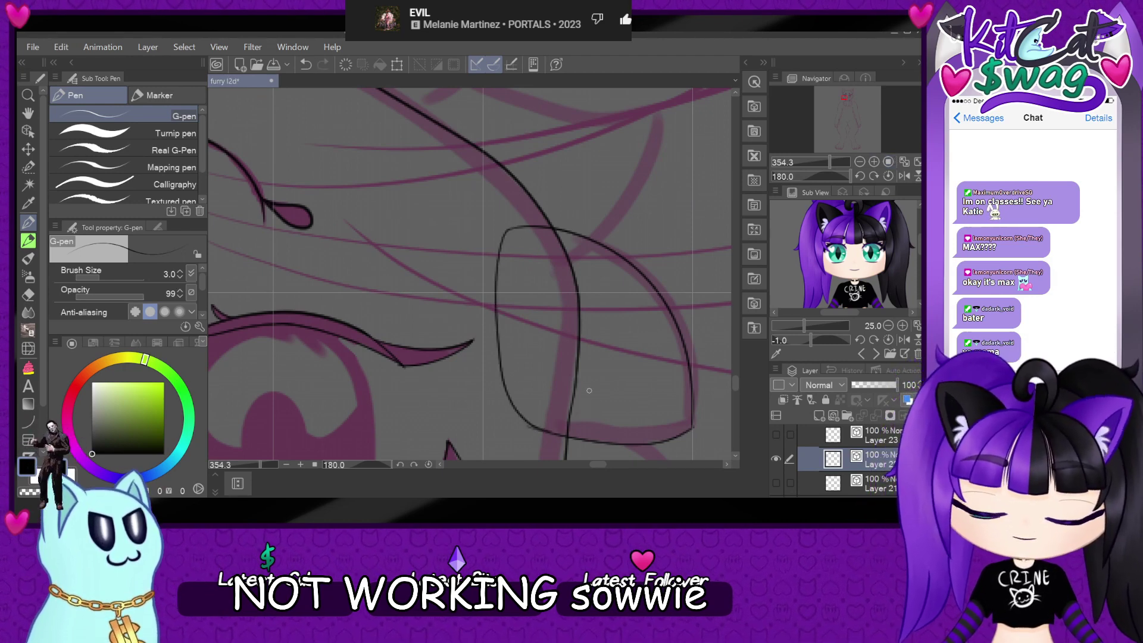
click(886, 176)
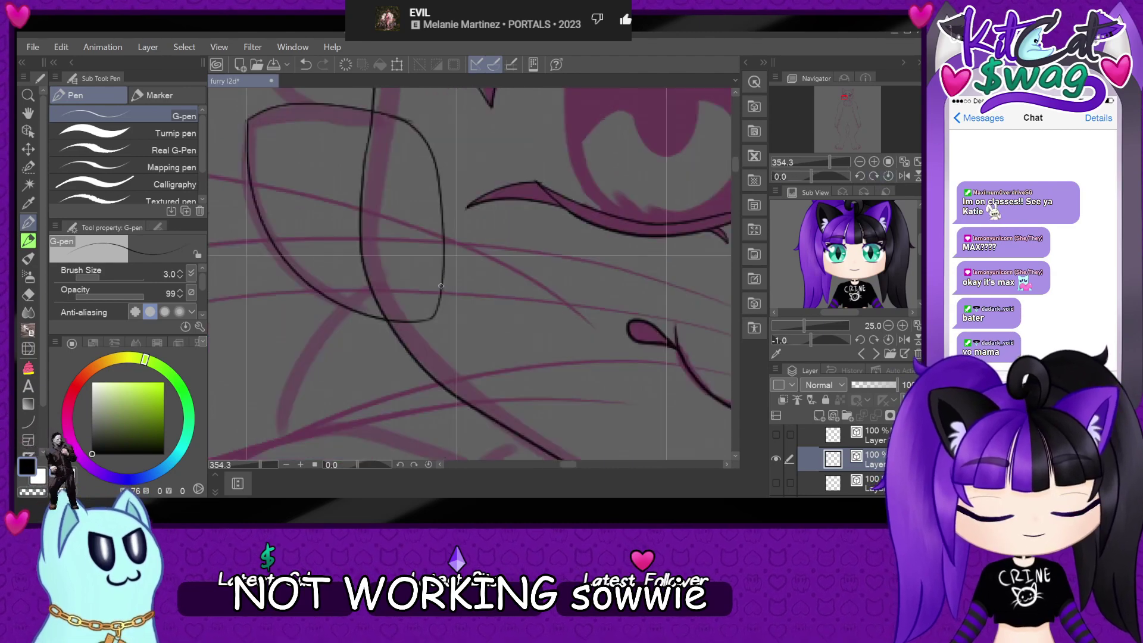
- Hide Layer 22 and show Layer 23 with the third cheek tuft
scroll(319, 345, down, 4)
scroll(320, 345, up, 2)
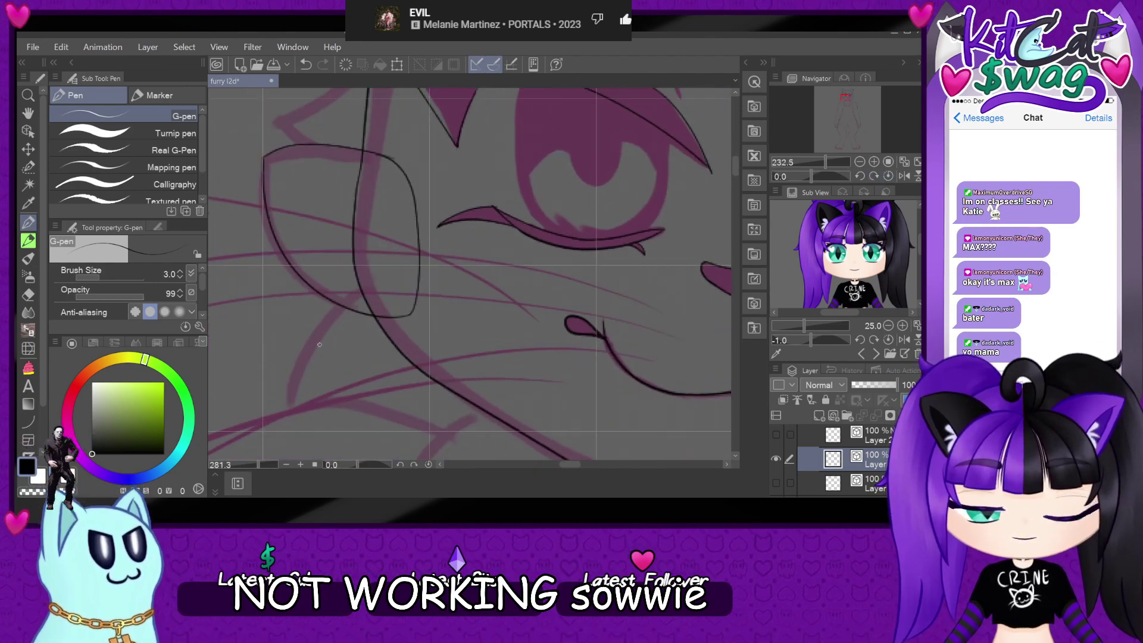
click(776, 459)
click(776, 434)
scroll(494, 329, down, 3)
scroll(497, 386, up, 3)
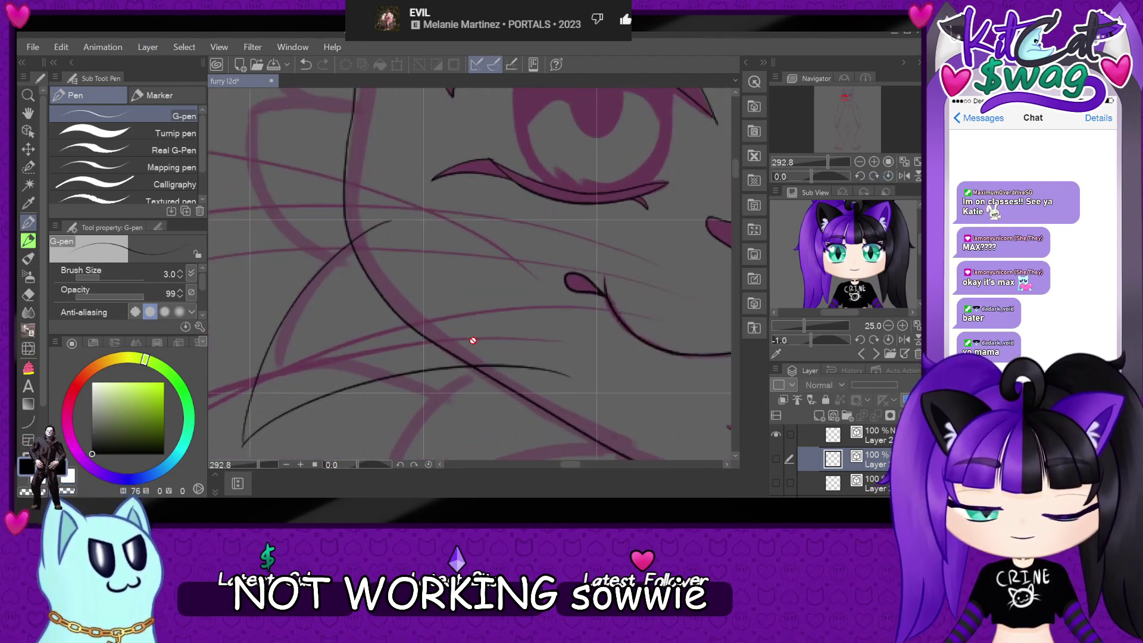
- On Layer 23, ink a curve inside the head outline joining the third cheek tuft's upper and lower edges
drag(811, 177, 814, 176)
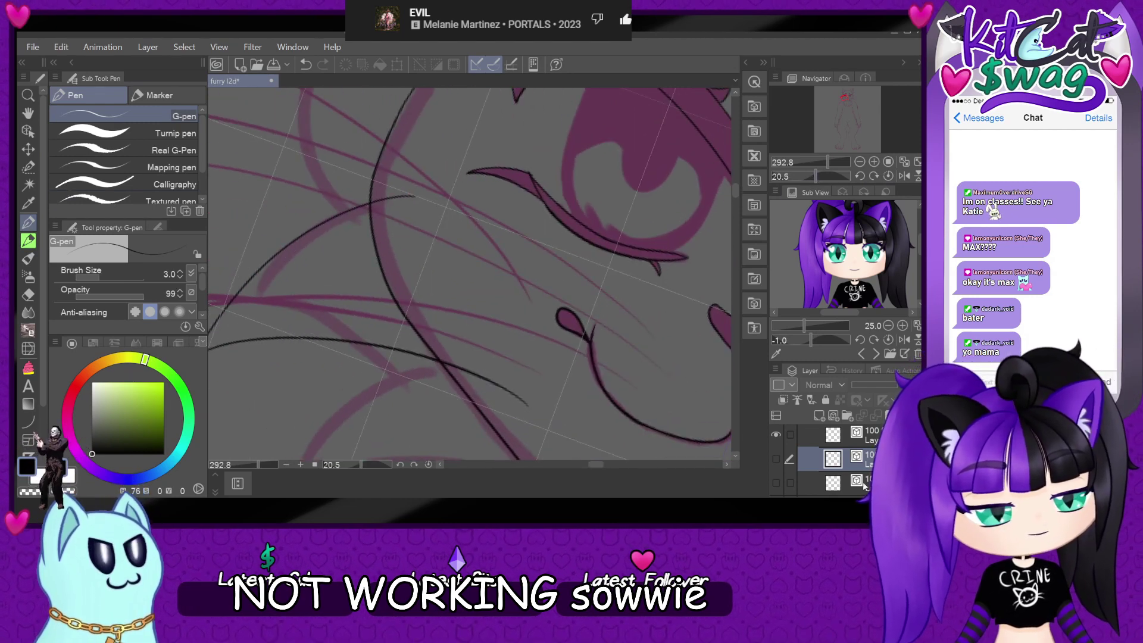
click(834, 436)
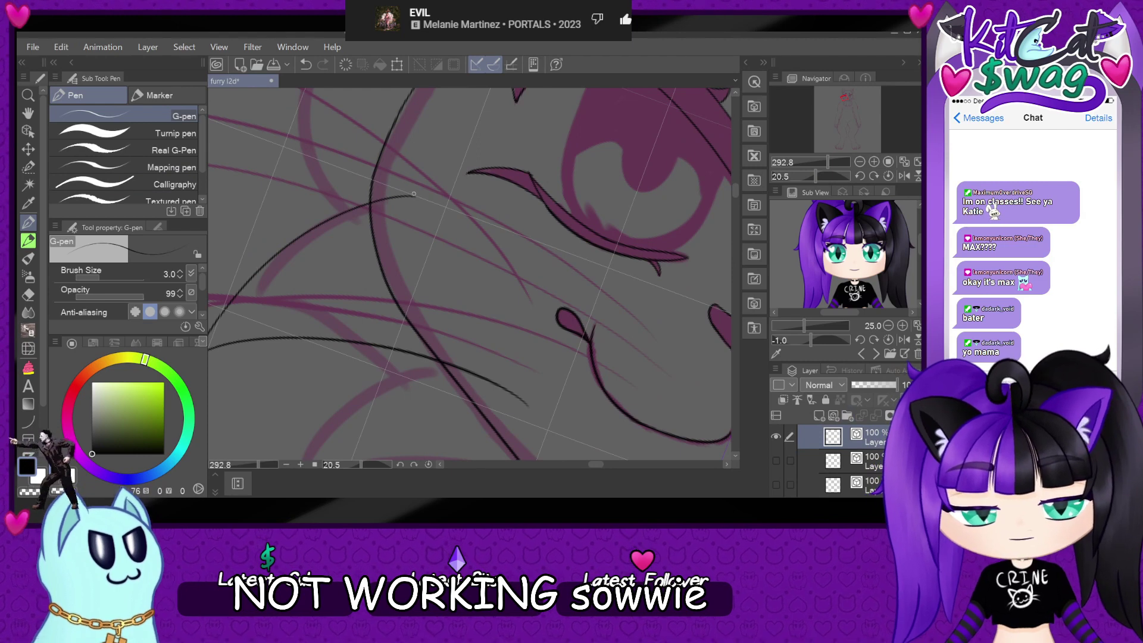
drag(454, 208, 506, 278)
key(ctrl+z)
mouse_move(434, 202)
mouse_down()
mouse_move(485, 273)
mouse_move(527, 406)
mouse_up()
key(ctrl+alt+0)
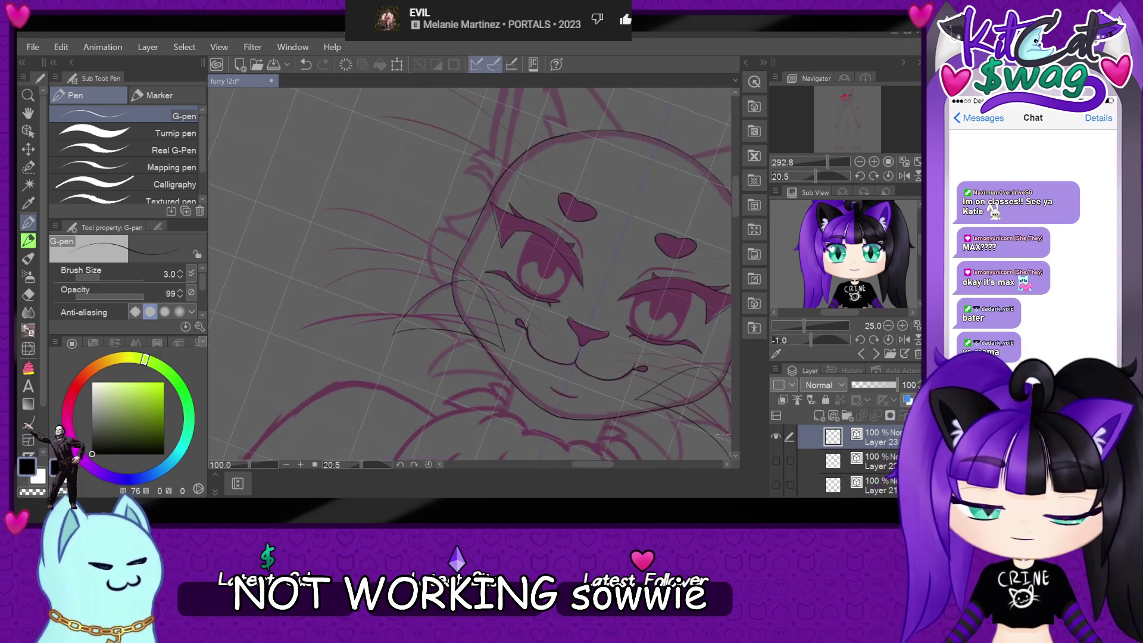
- Hide Layer 23 and show Layer 24 with the lowest cheek tuft
scroll(510, 387, up, 2)
scroll(780, 436, up, 2)
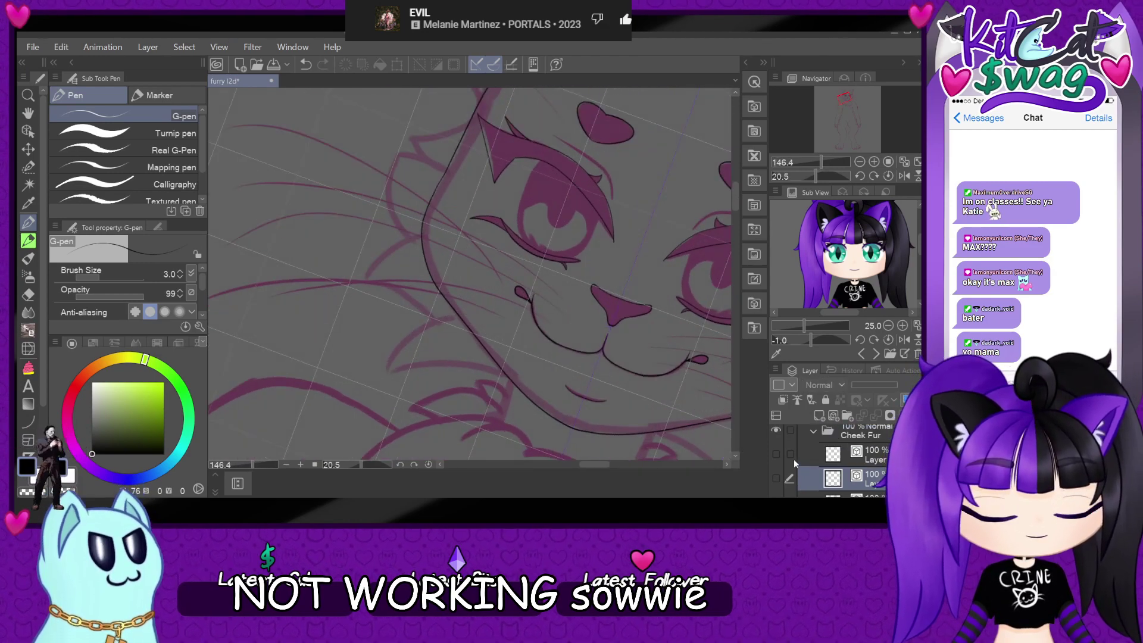
click(777, 453)
scroll(533, 384, up, 3)
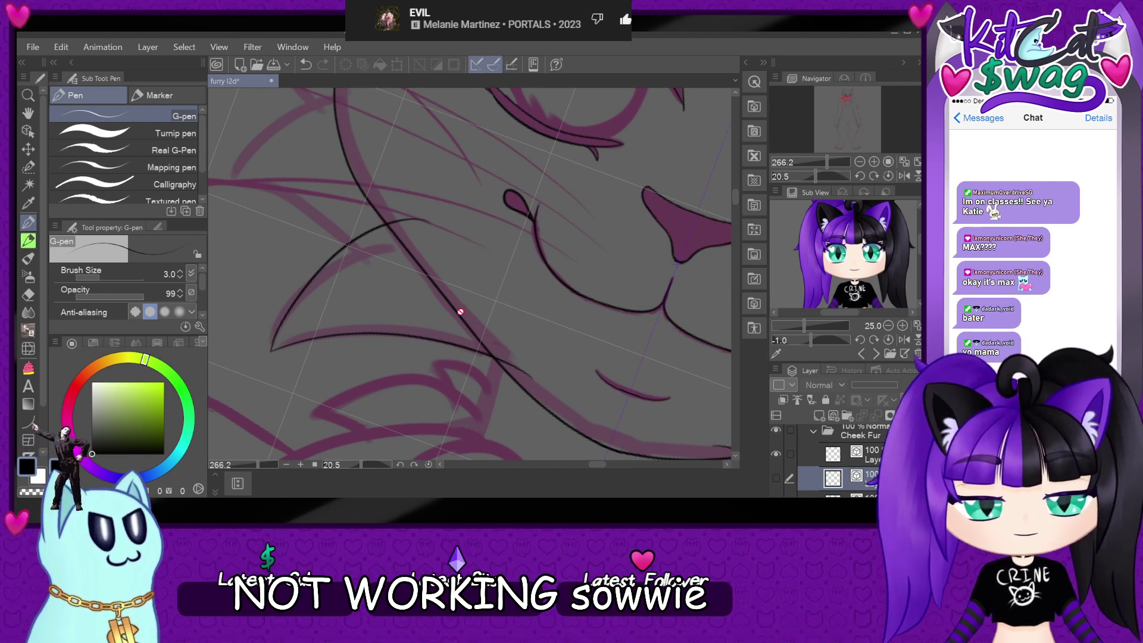
scroll(505, 326, up, 2)
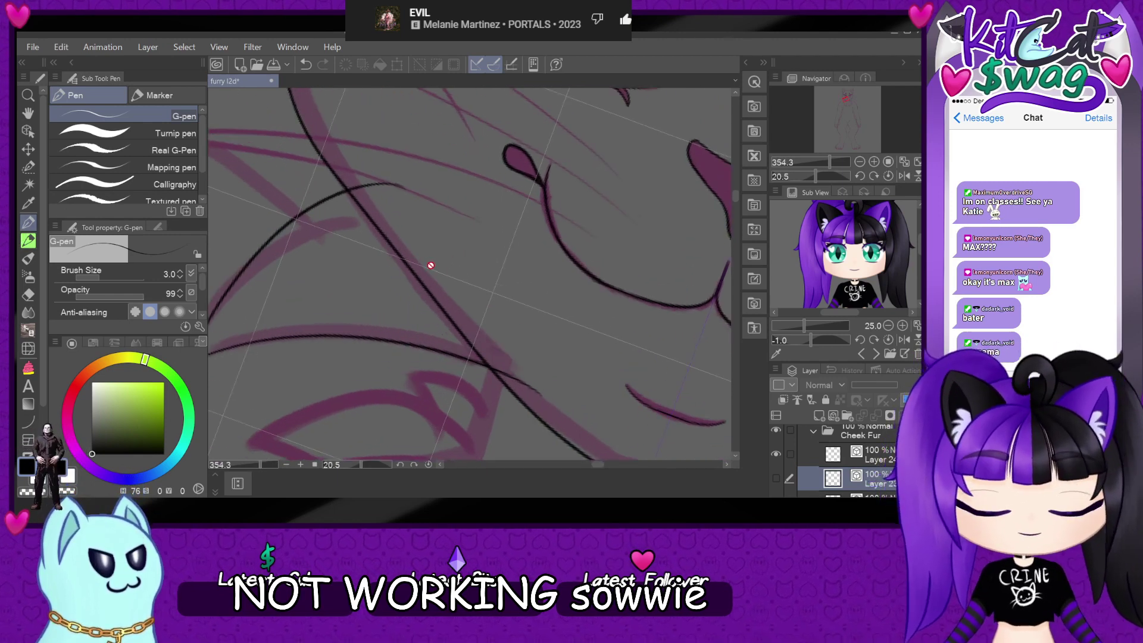
scroll(485, 253, down, 5)
click(889, 177)
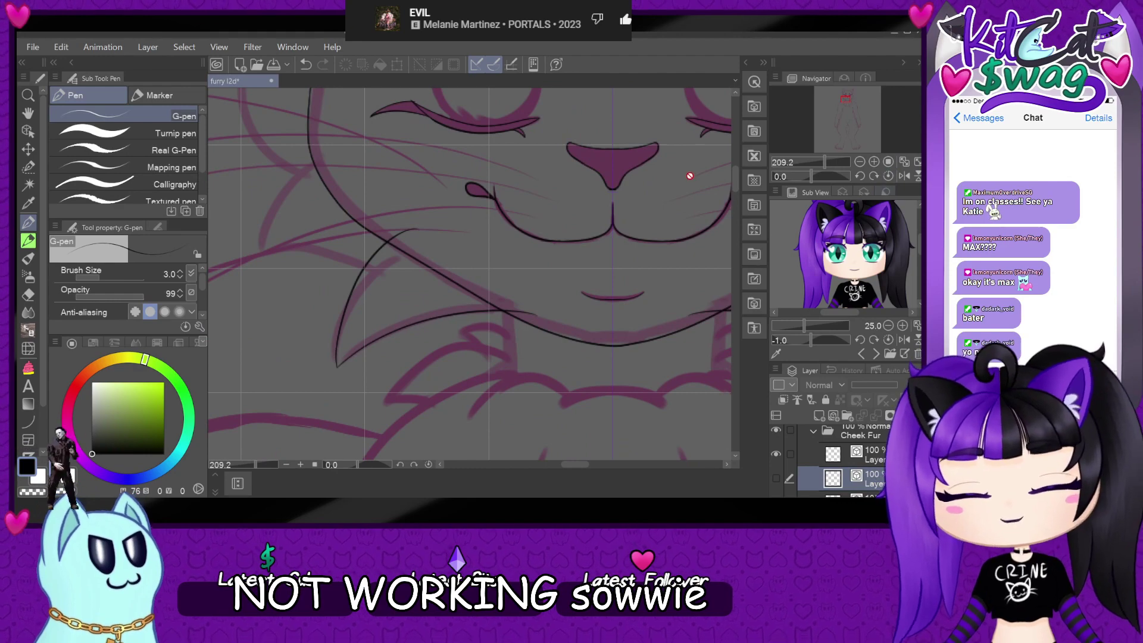
- Examine the full-body sketch and the inked face, ending at the lowest cheek tuft beside the chin
scroll(541, 222, down, 5)
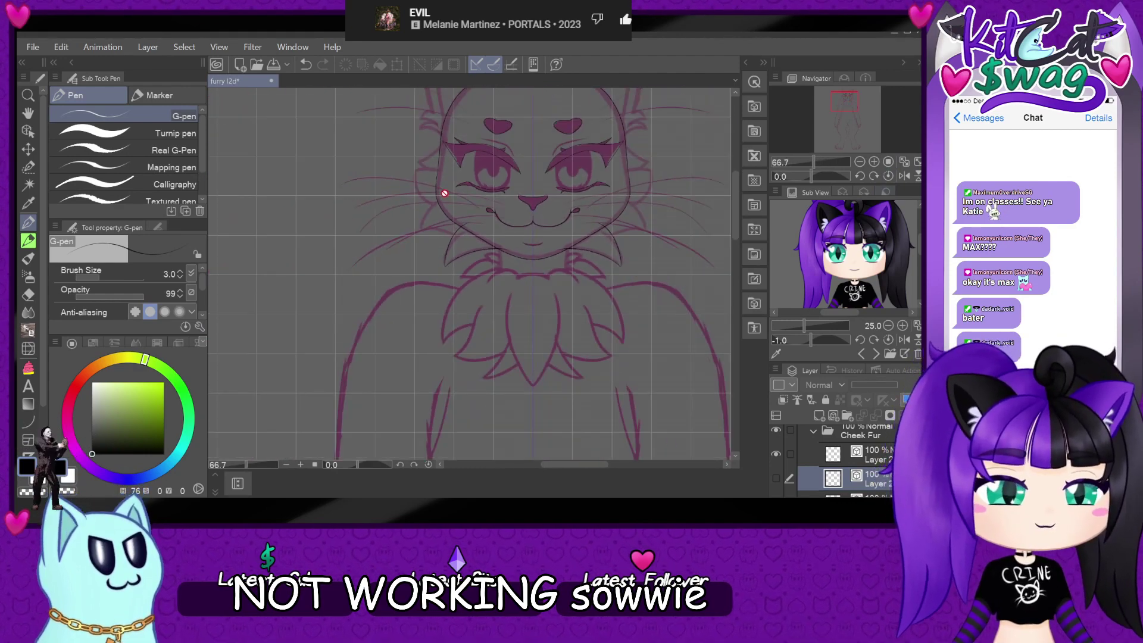
scroll(445, 192, down, 3)
mouse_move(841, 109)
mouse_down()
mouse_move(839, 128)
mouse_move(840, 117)
mouse_up()
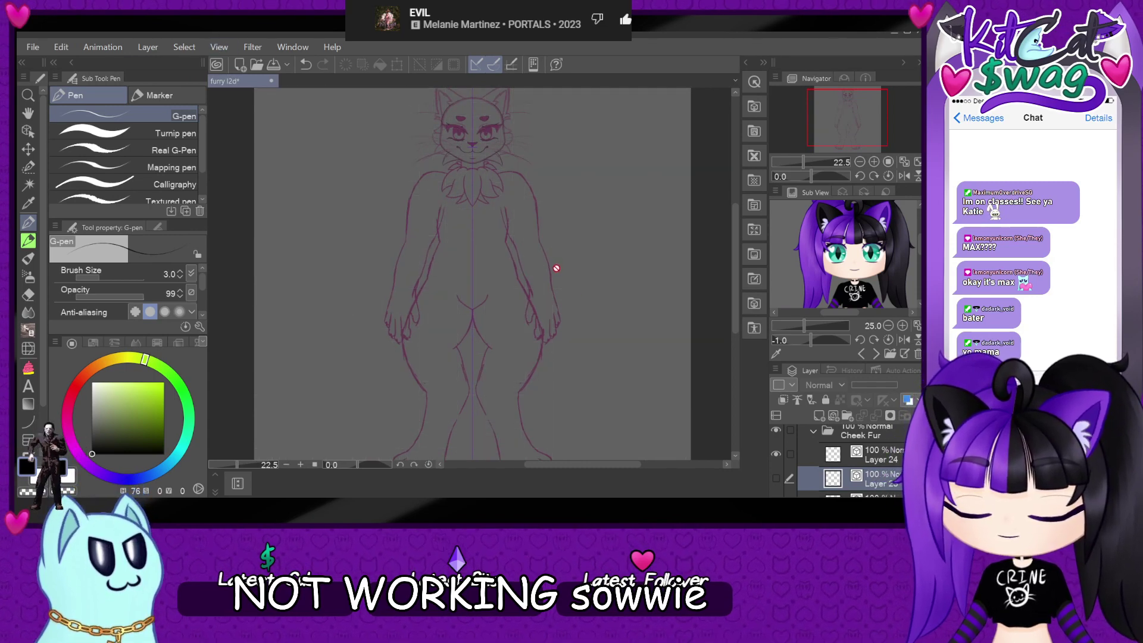
scroll(550, 286, down, 3)
scroll(557, 301, up, 2)
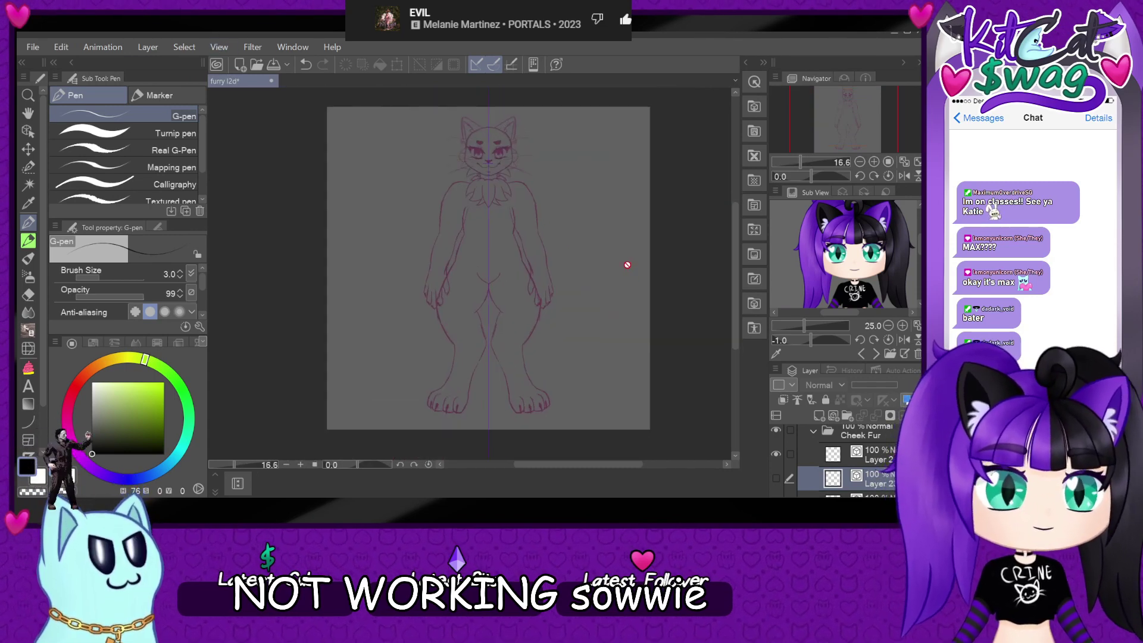
scroll(490, 162, up, 6)
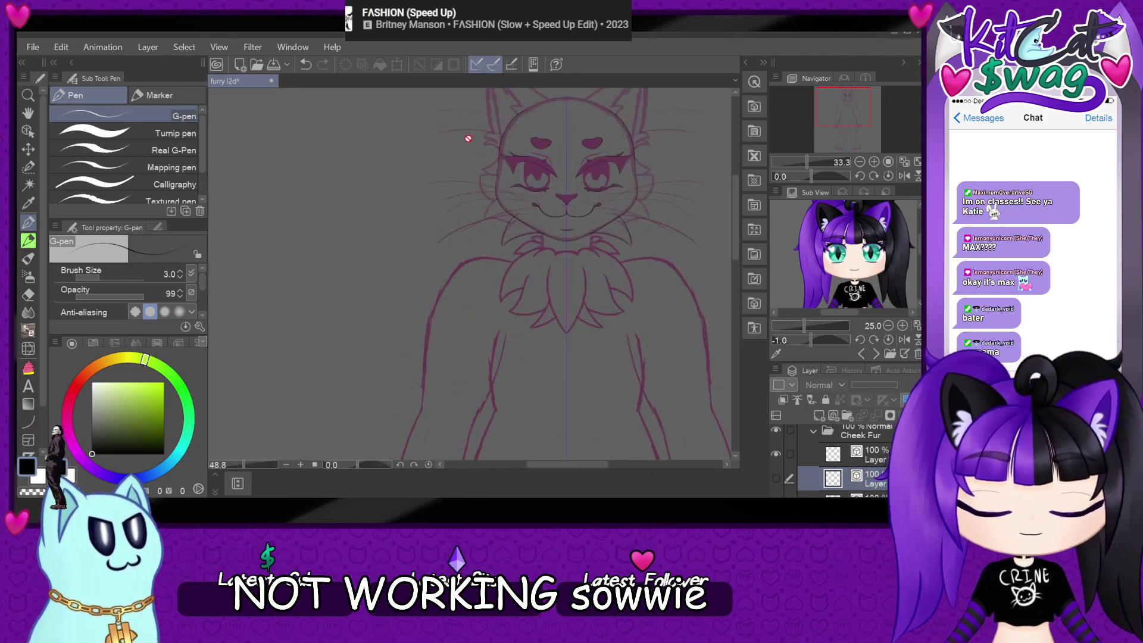
scroll(595, 237, up, 5)
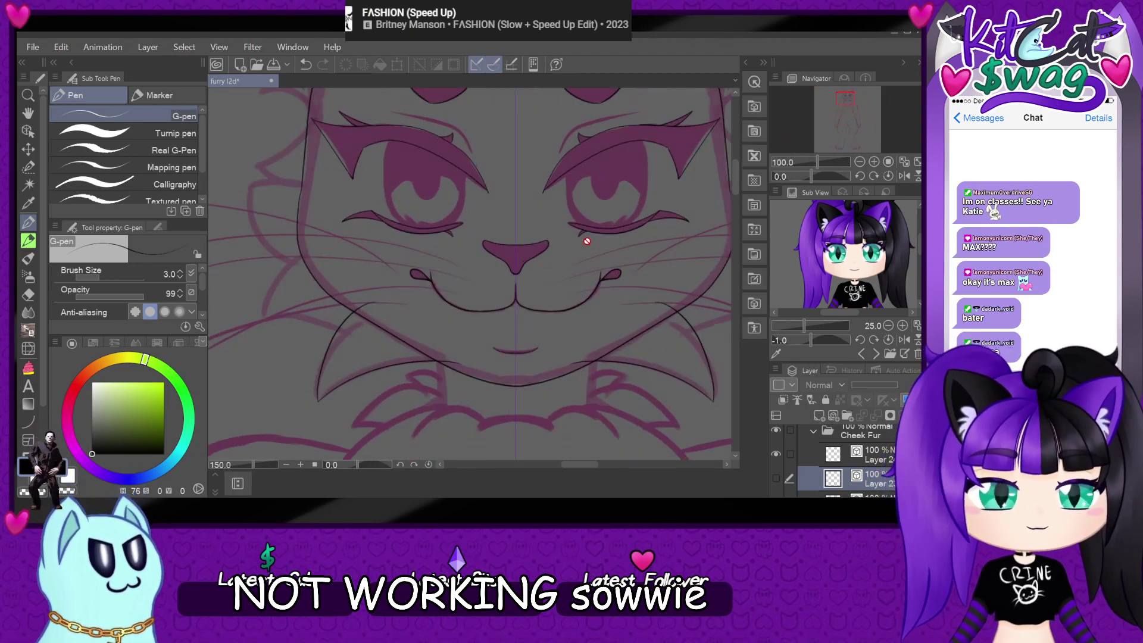
scroll(339, 382, up, 2)
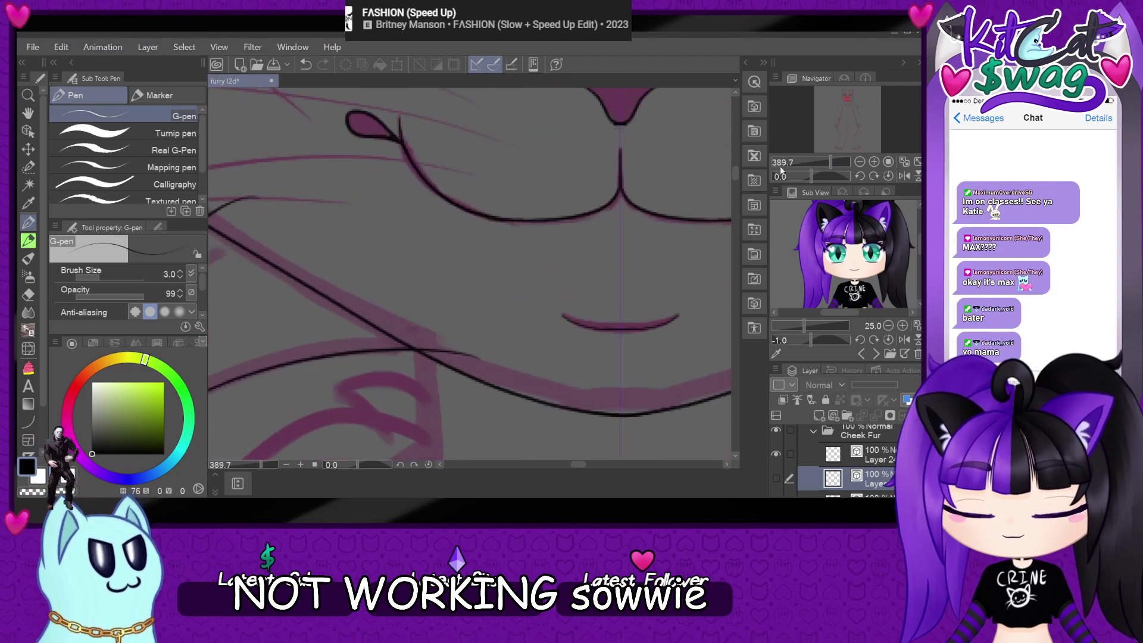
- On Layer 24, ink a curve inside the head outline closing the lowest cheek tuft, and hide the layer
drag(809, 181, 820, 178)
scroll(562, 217, down, 4)
scroll(518, 156, up, 3)
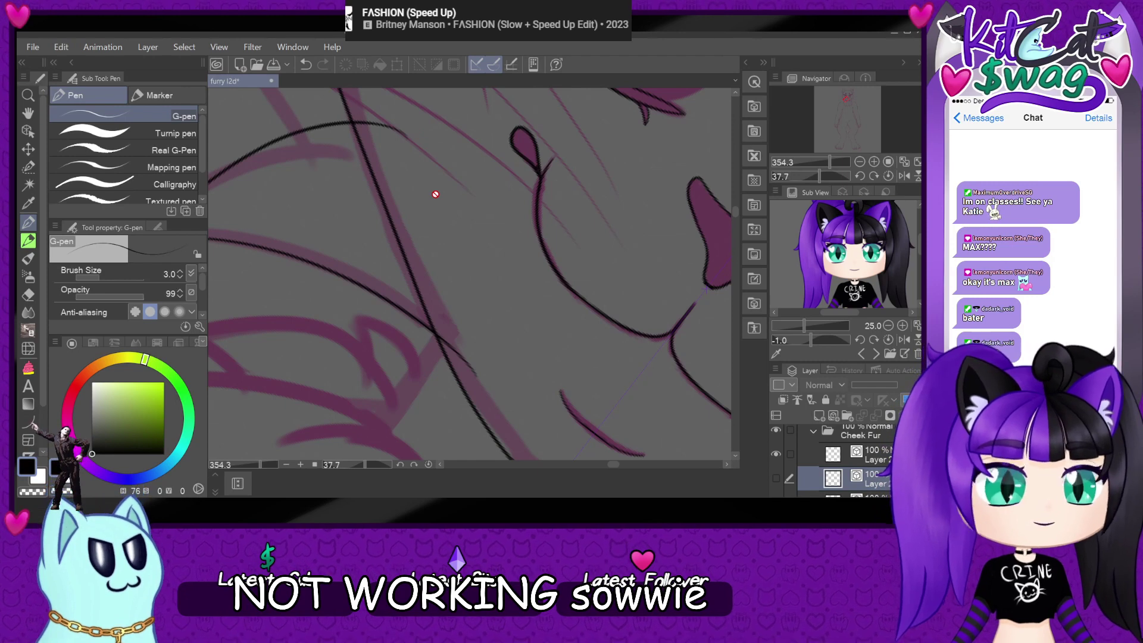
click(865, 455)
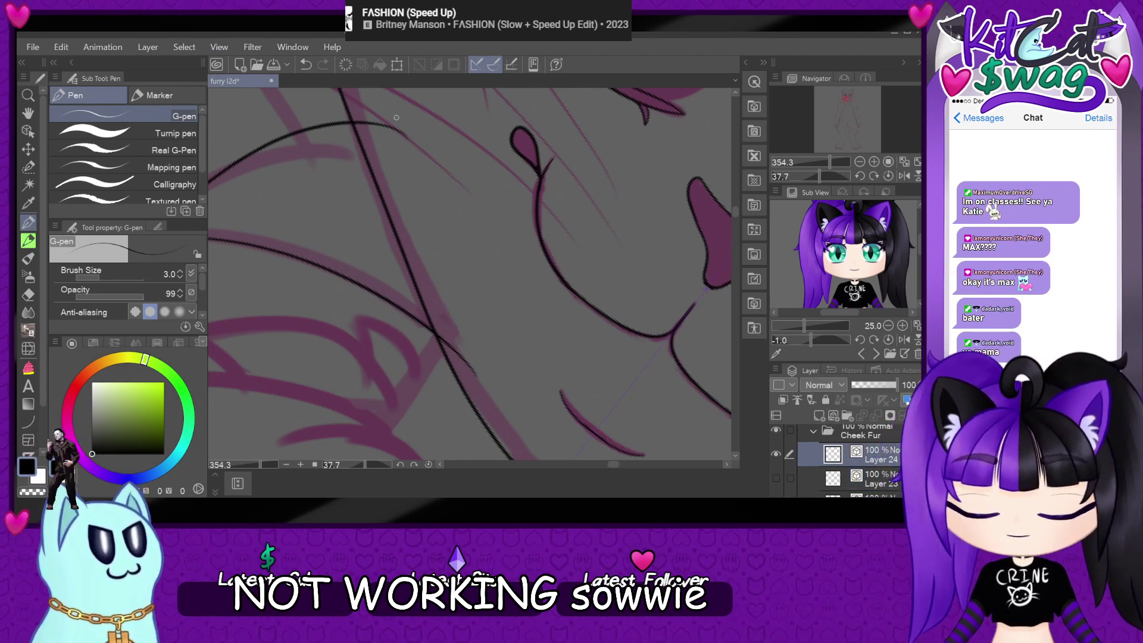
mouse_move(408, 137)
mouse_down()
mouse_move(469, 301)
mouse_move(477, 372)
mouse_up()
scroll(449, 290, down, 3)
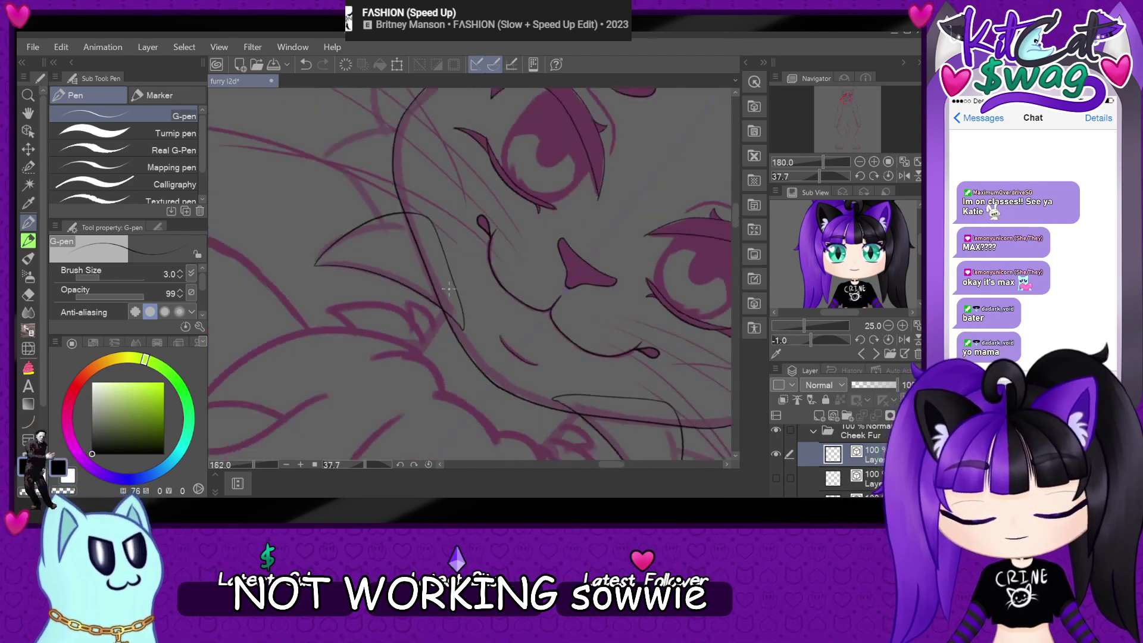
scroll(449, 289, down, 2)
scroll(494, 351, up, 2)
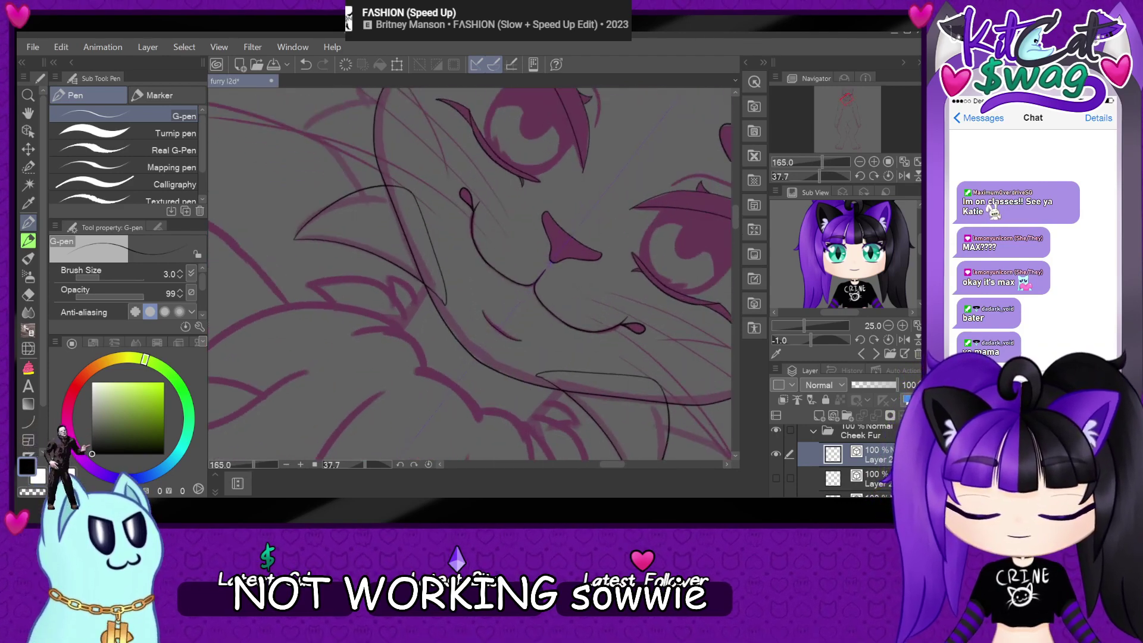
click(887, 177)
click(775, 454)
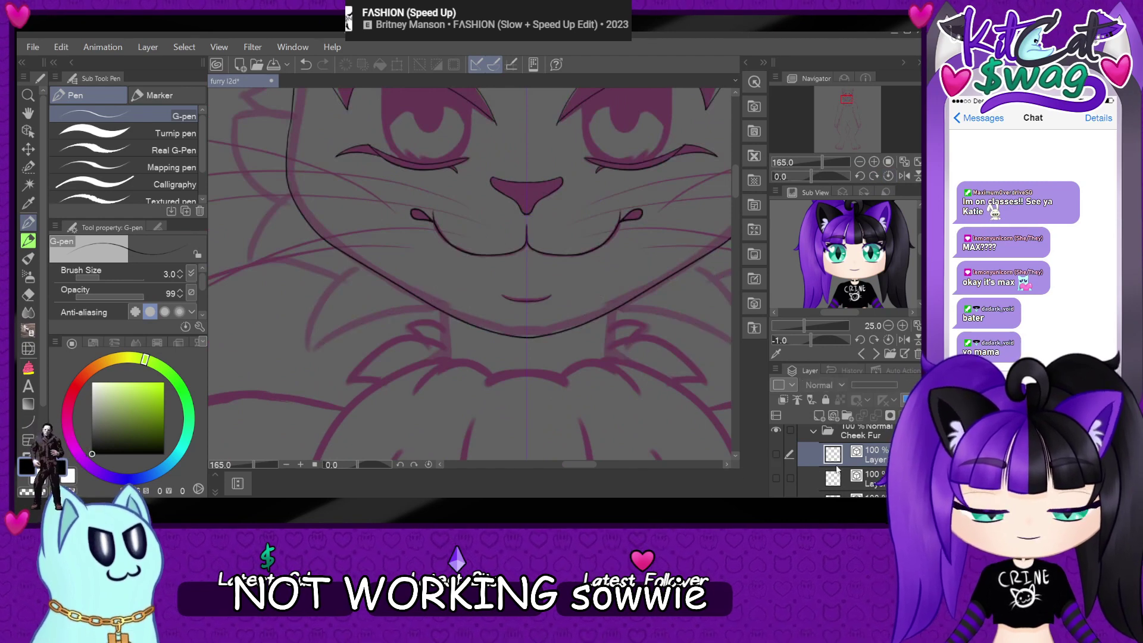
- Collapse the Cheek Fur folder and add a new folder above it containing a new vector layer
scroll(833, 451, up, 1)
click(815, 451)
click(848, 416)
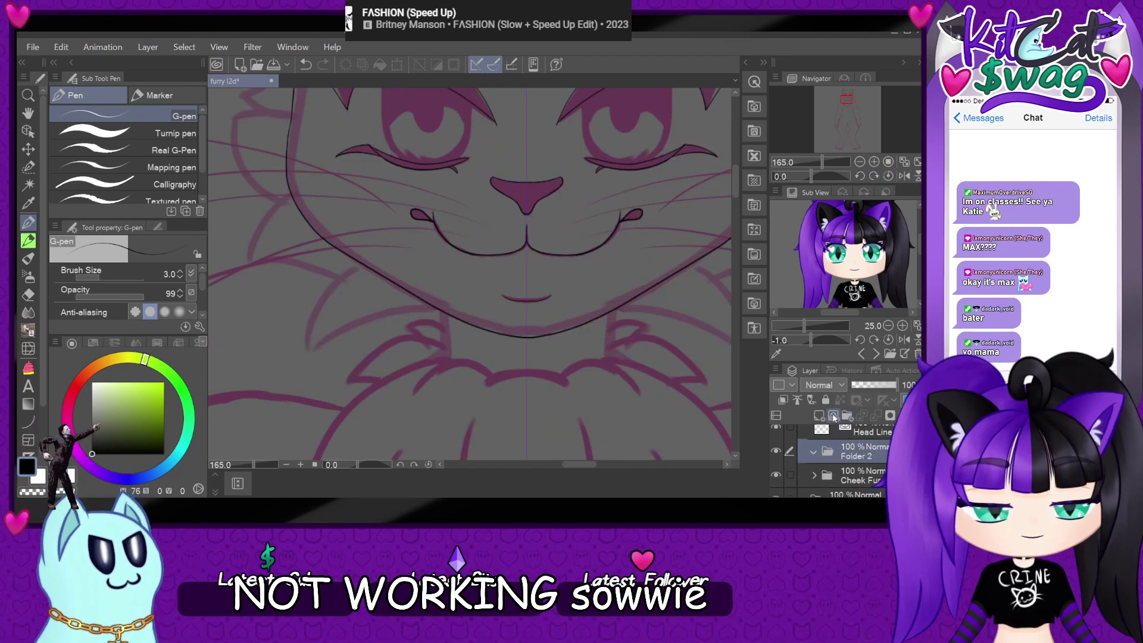
click(820, 415)
- Ink the left inner ear's head-side edge on Layer 25 as a curve from its tip down across the head outline
scroll(454, 252, down, 8)
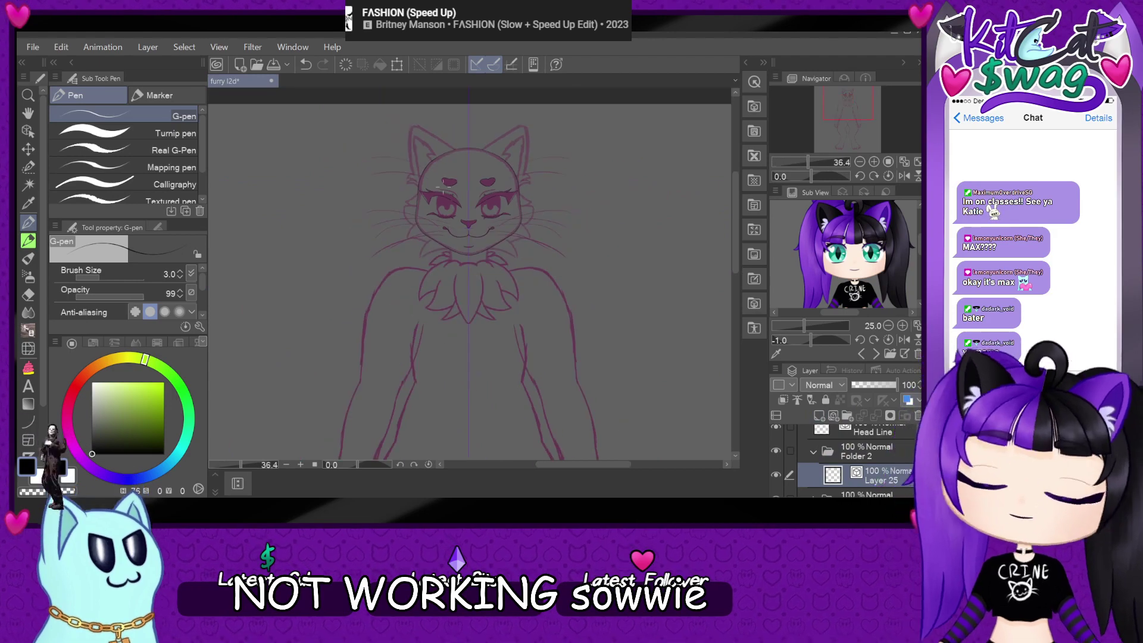
scroll(404, 129, up, 8)
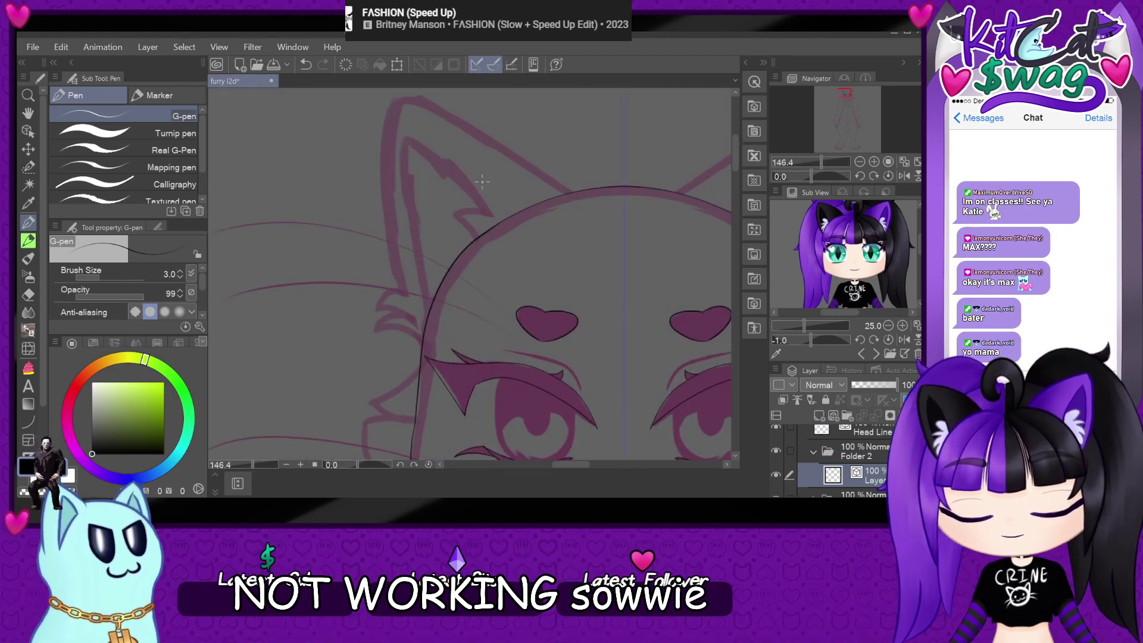
scroll(480, 163, down, 3)
scroll(473, 142, up, 3)
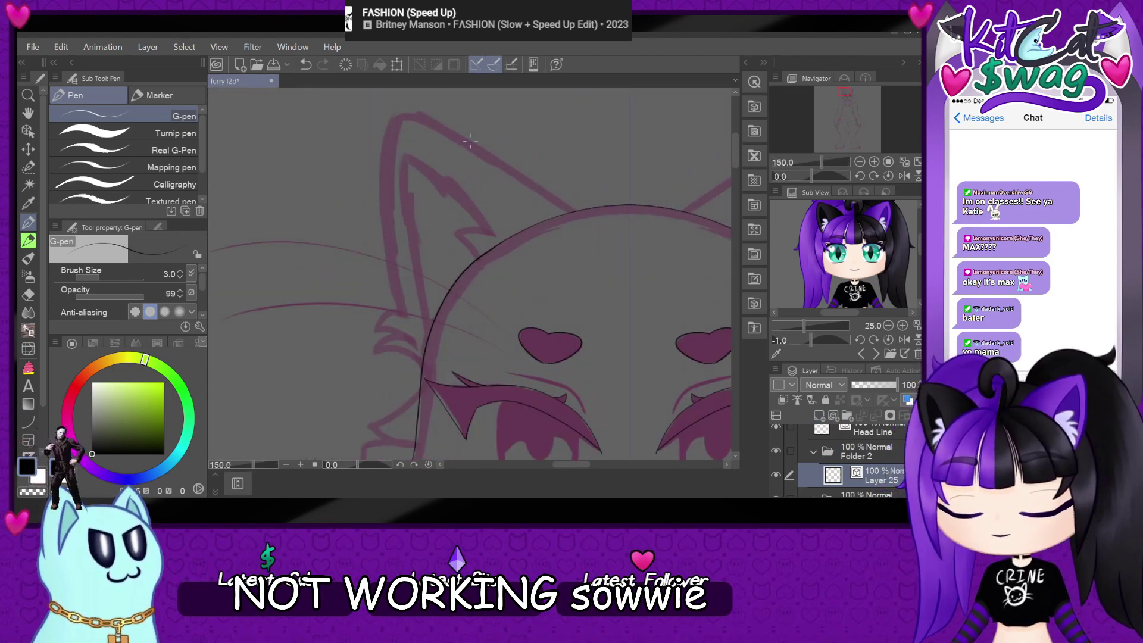
scroll(470, 140, up, 2)
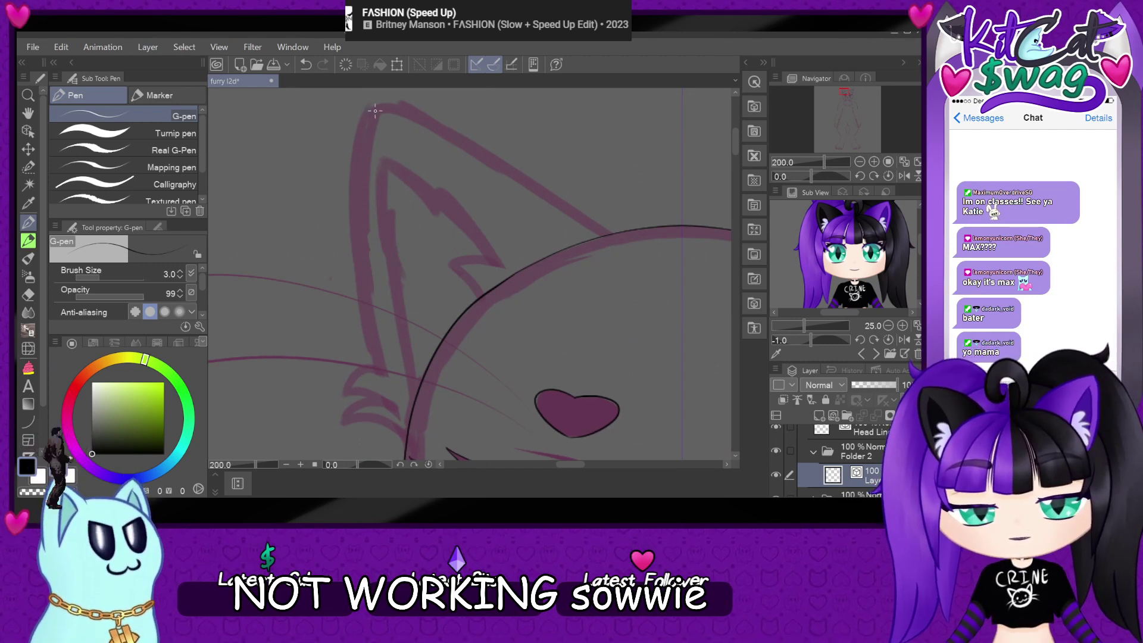
scroll(392, 155, down, 2)
scroll(382, 131, up, 3)
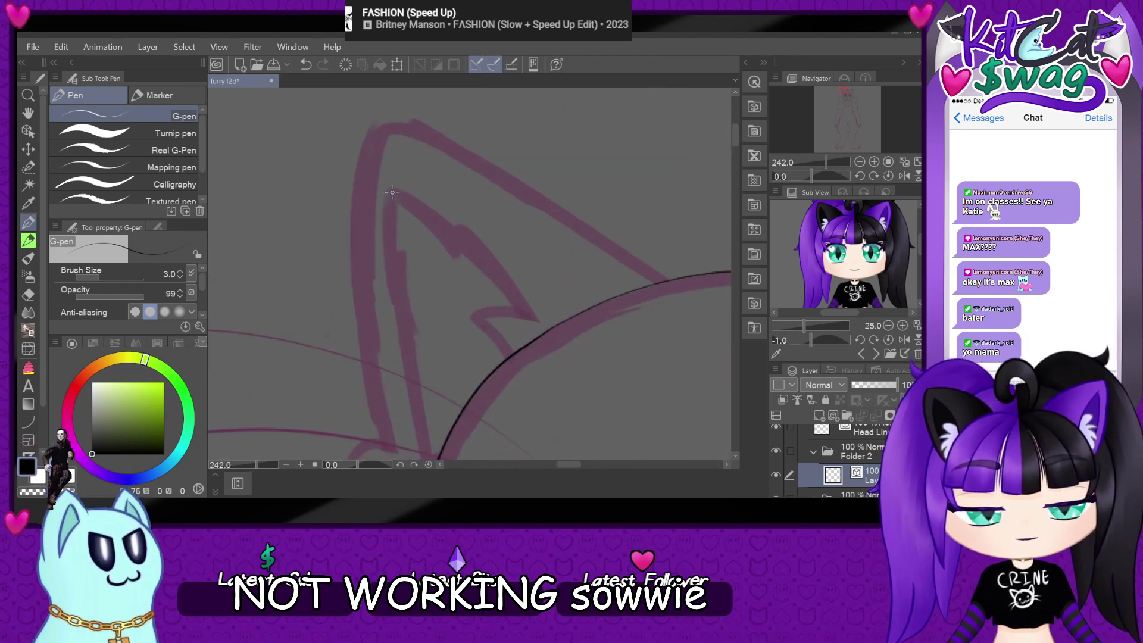
drag(393, 192, 512, 344)
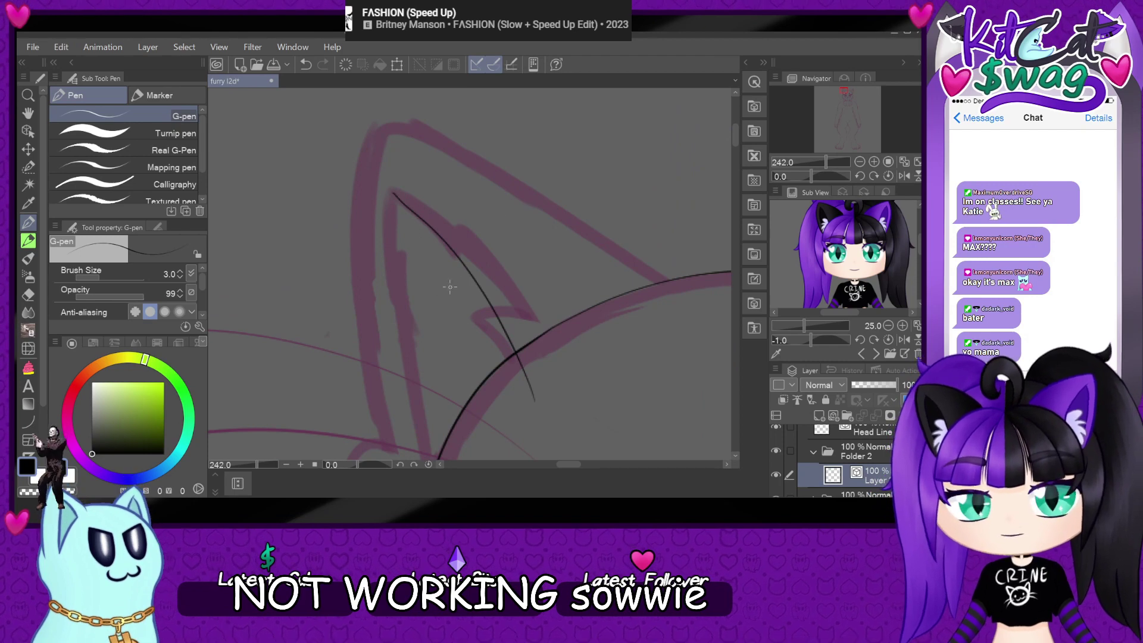
key(ctrl+z)
drag(432, 219, 541, 370)
key(ctrl+z)
mouse_move(393, 191)
mouse_down()
mouse_move(502, 279)
mouse_move(554, 372)
mouse_up()
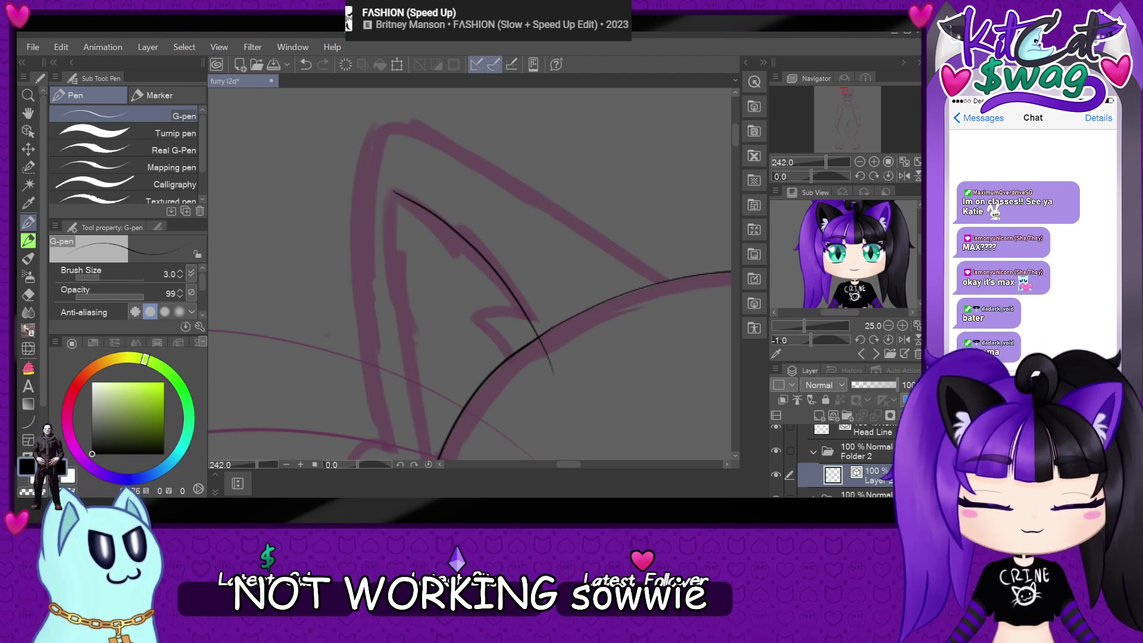
drag(814, 177, 820, 177)
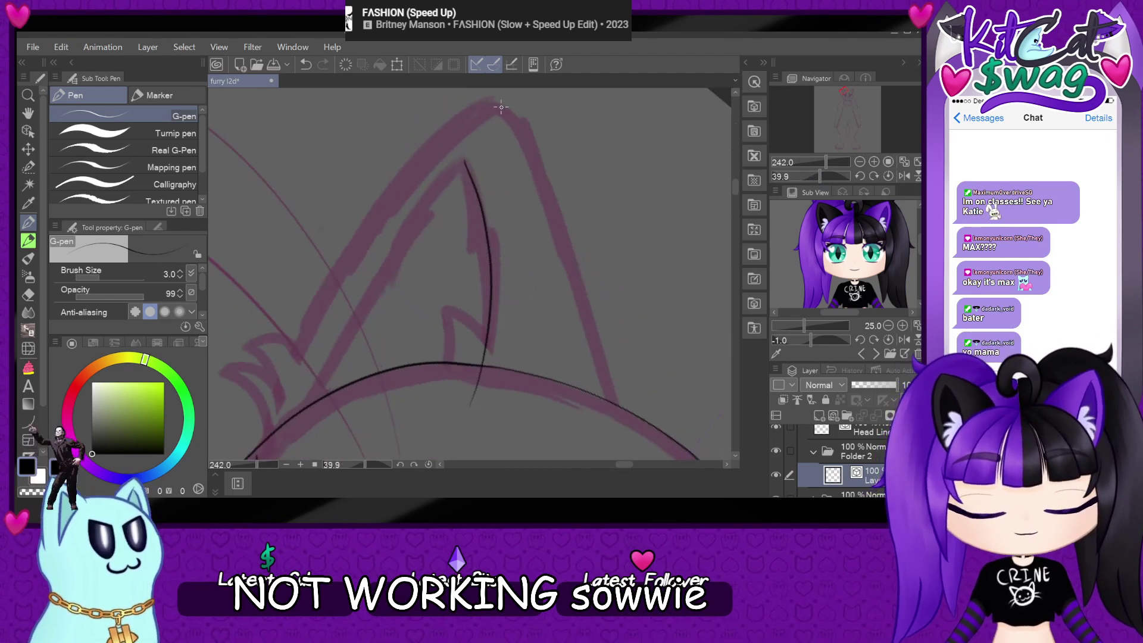
mouse_move(532, 137)
mouse_down()
mouse_move(578, 273)
mouse_move(607, 426)
mouse_up()
key(ctrl+z)
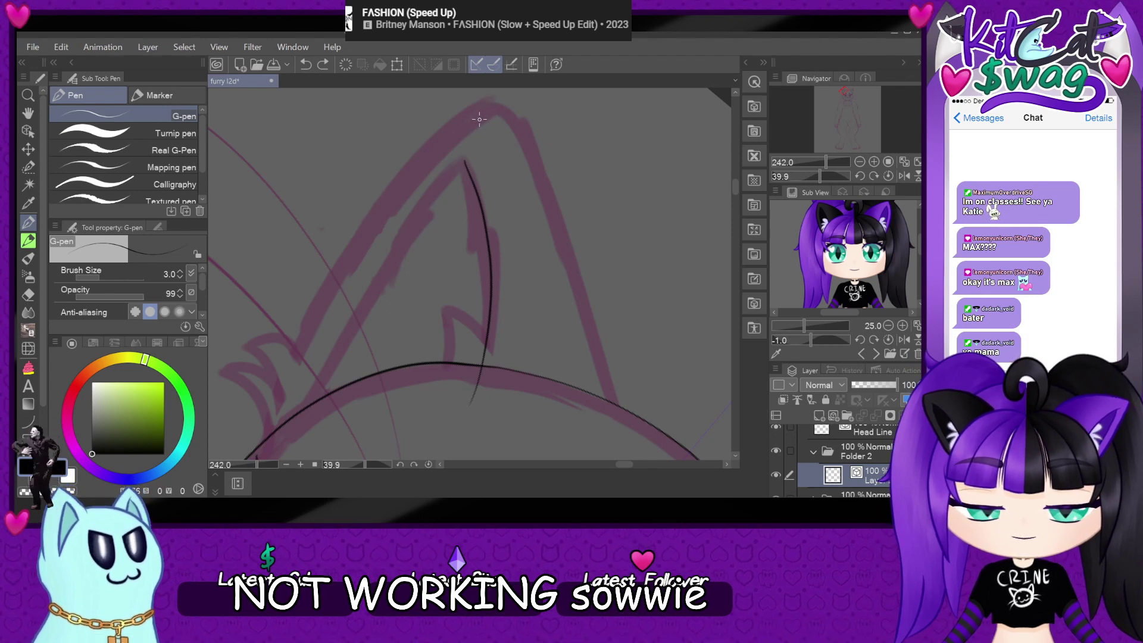
drag(541, 159, 605, 434)
key(ctrl+z)
mouse_move(484, 111)
mouse_down()
mouse_move(526, 121)
mouse_move(628, 456)
mouse_up()
key(ctrl+z)
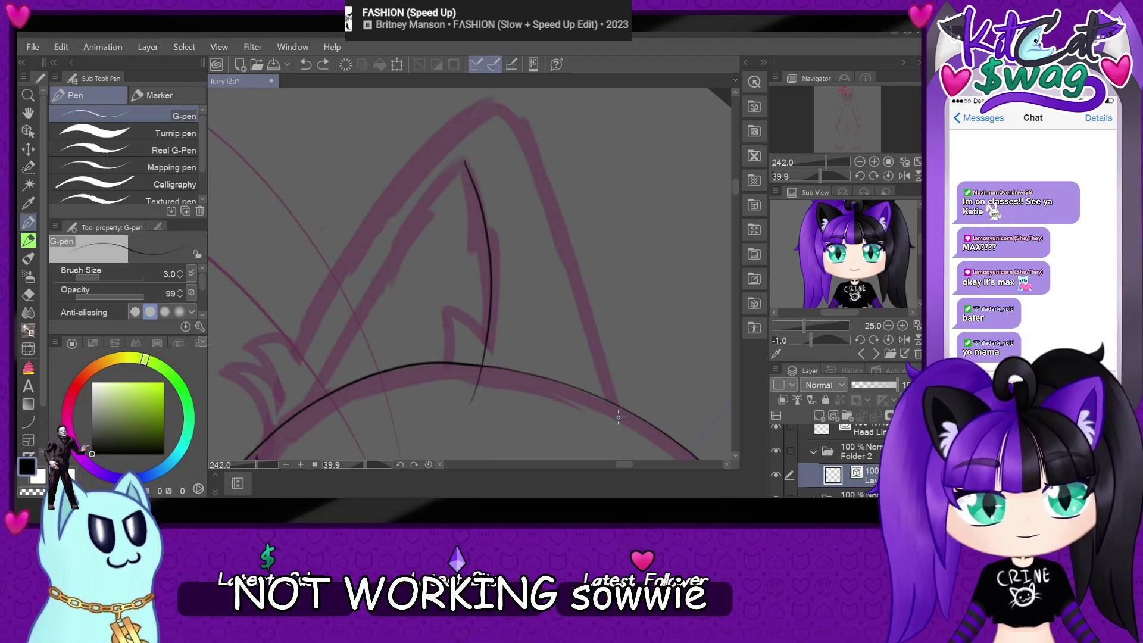
- Ink the left ear's outer contour in one stroke from the head outline along its head-side edge and around the tip
drag(821, 176, 795, 176)
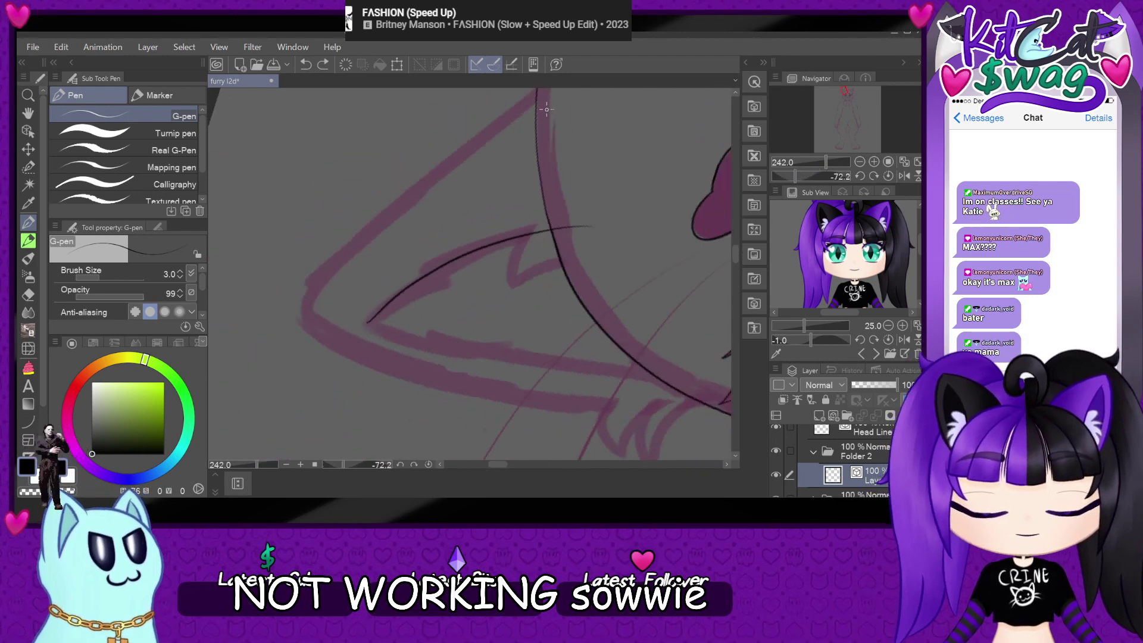
mouse_move(538, 93)
mouse_down()
mouse_move(326, 271)
mouse_move(310, 327)
mouse_move(342, 350)
mouse_up()
scroll(355, 364, down, 2)
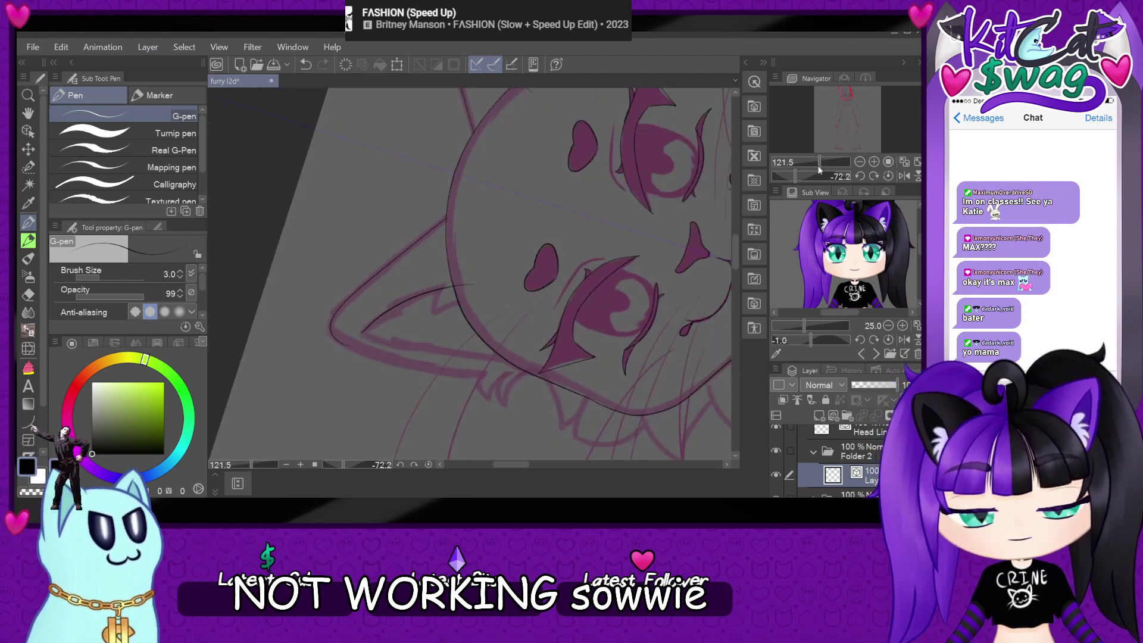
click(887, 176)
- On the lower vector layer in Folder 2, ink the inner ear's far edge from its tip down to the head outline
scroll(492, 215, down, 1)
scroll(423, 221, up, 3)
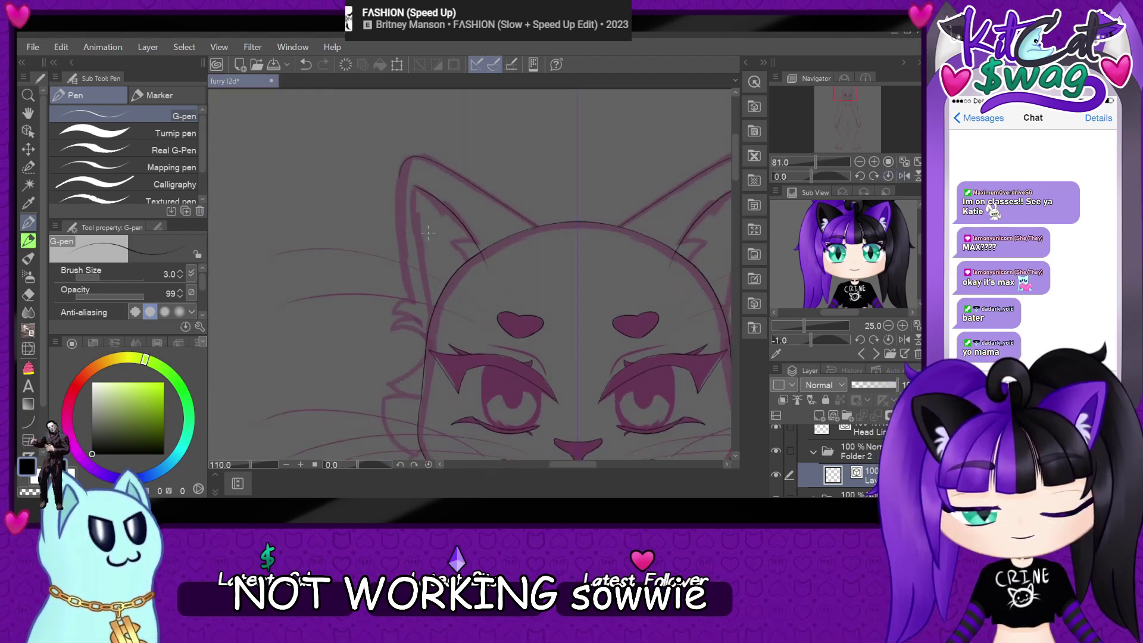
scroll(846, 456, down, 1)
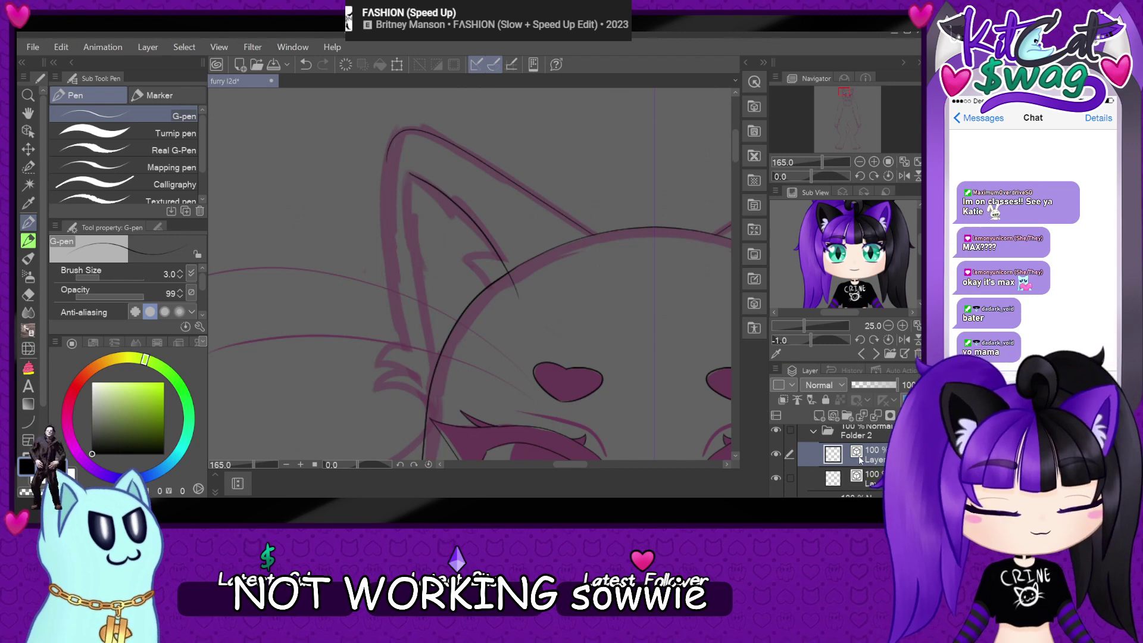
scroll(859, 456, down, 1)
scroll(408, 253, up, 1)
scroll(408, 255, up, 2)
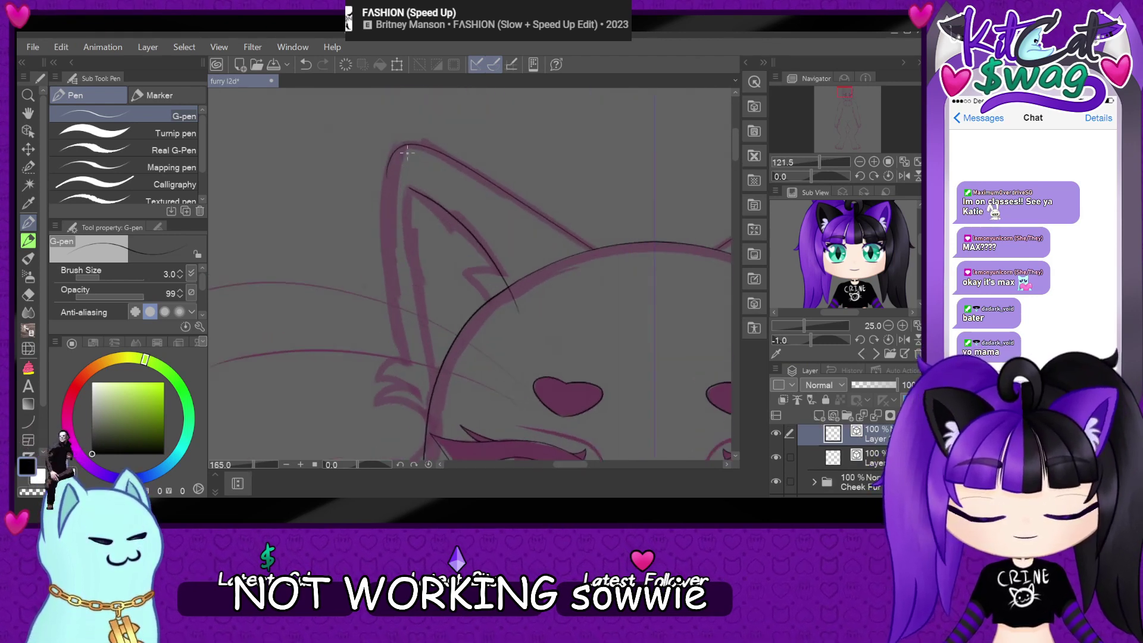
click(873, 457)
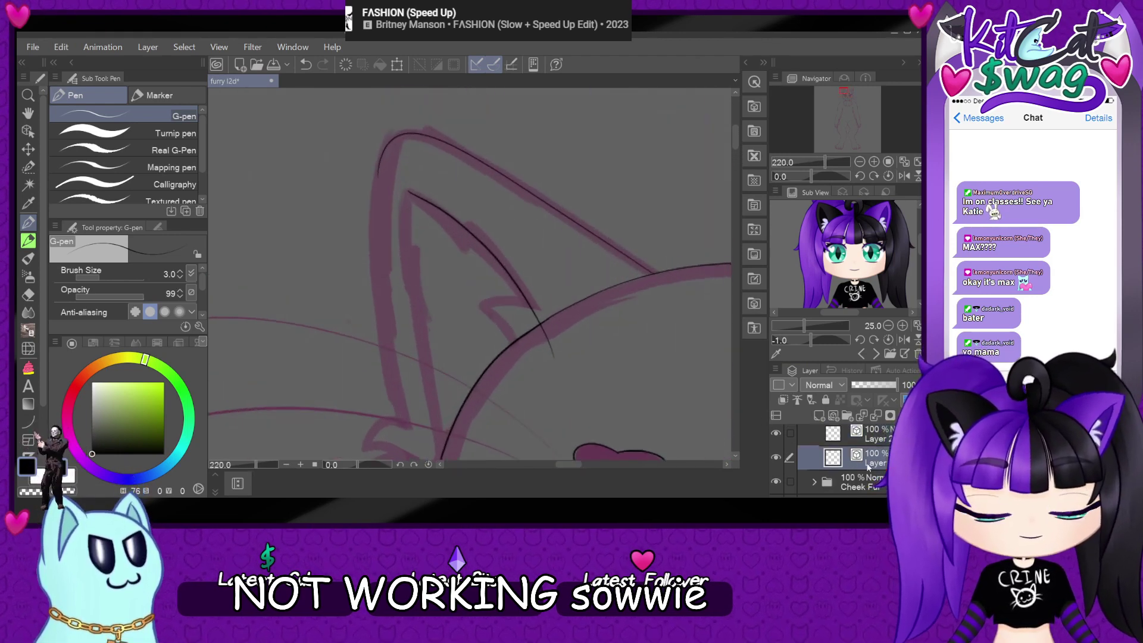
scroll(459, 306, up, 1)
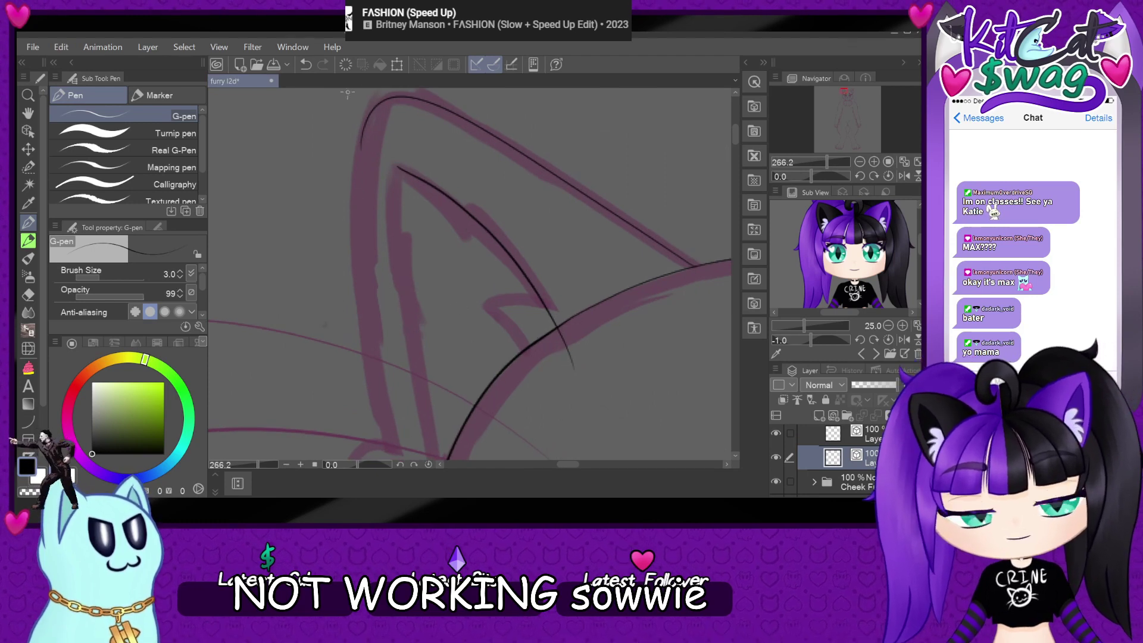
mouse_move(398, 167)
mouse_down()
mouse_move(403, 308)
mouse_move(444, 458)
mouse_up()
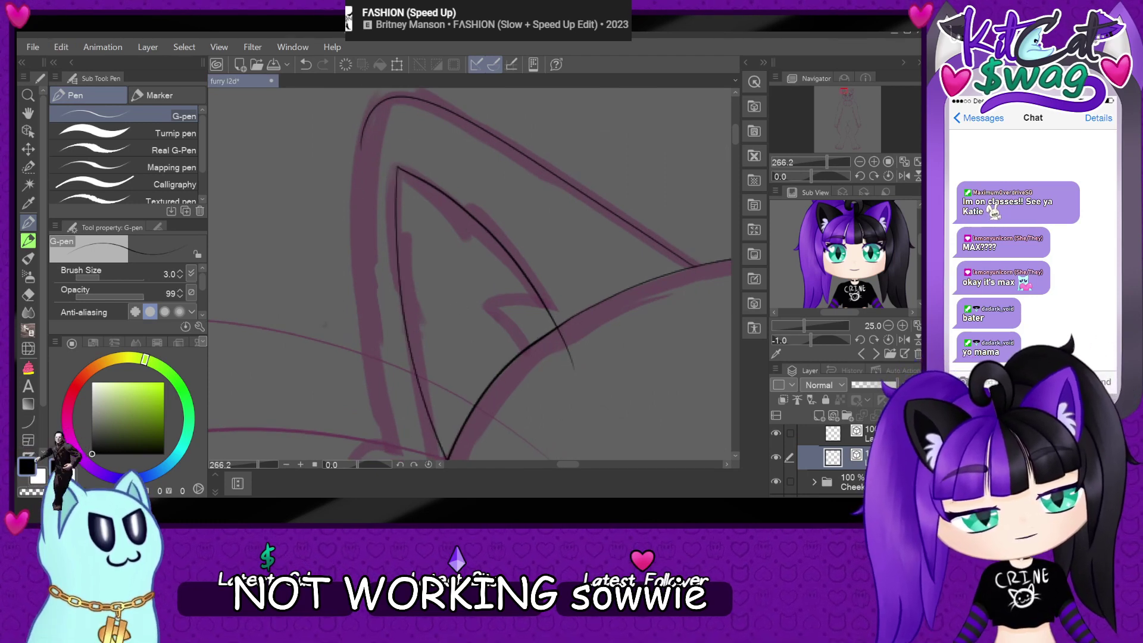
- Ink the left ear's far outer edge from the rounded tip down across the head outline, redoing the stroke until it follows the sketch
scroll(396, 359, down, 2)
scroll(396, 359, down, 2)
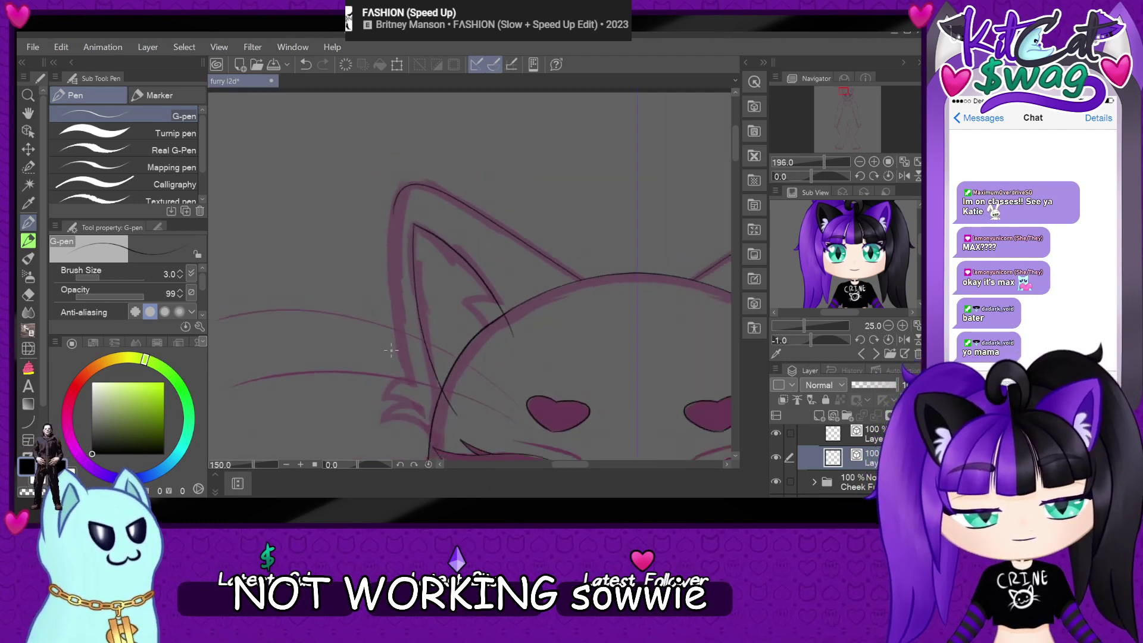
drag(396, 359, 390, 308)
scroll(391, 298, up, 2)
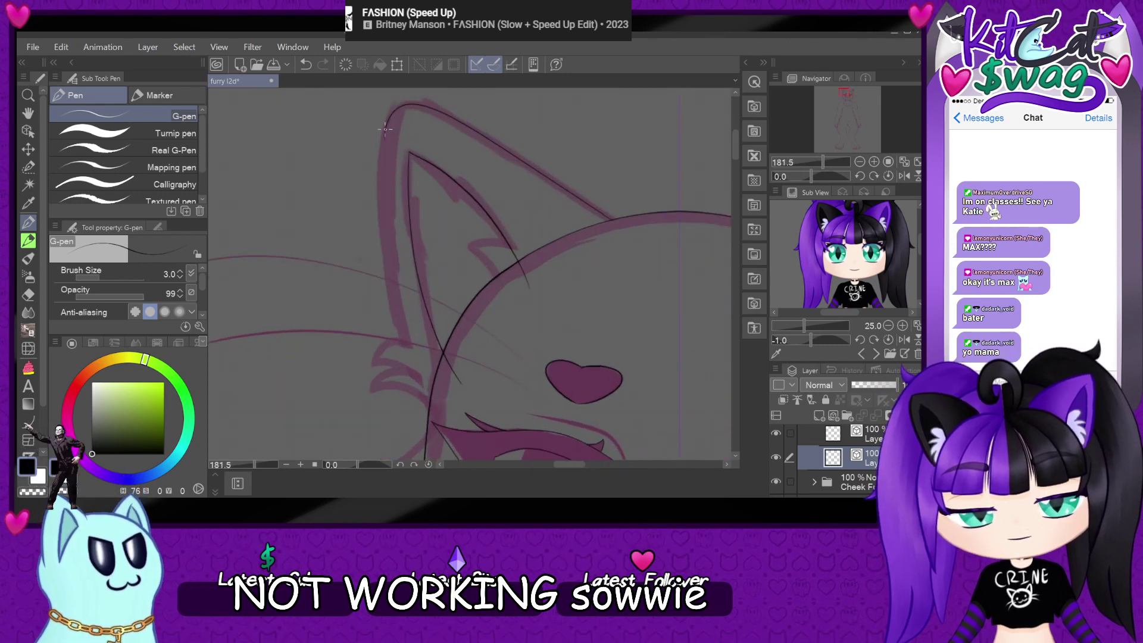
mouse_move(386, 133)
mouse_down()
mouse_move(396, 271)
mouse_move(487, 435)
mouse_up()
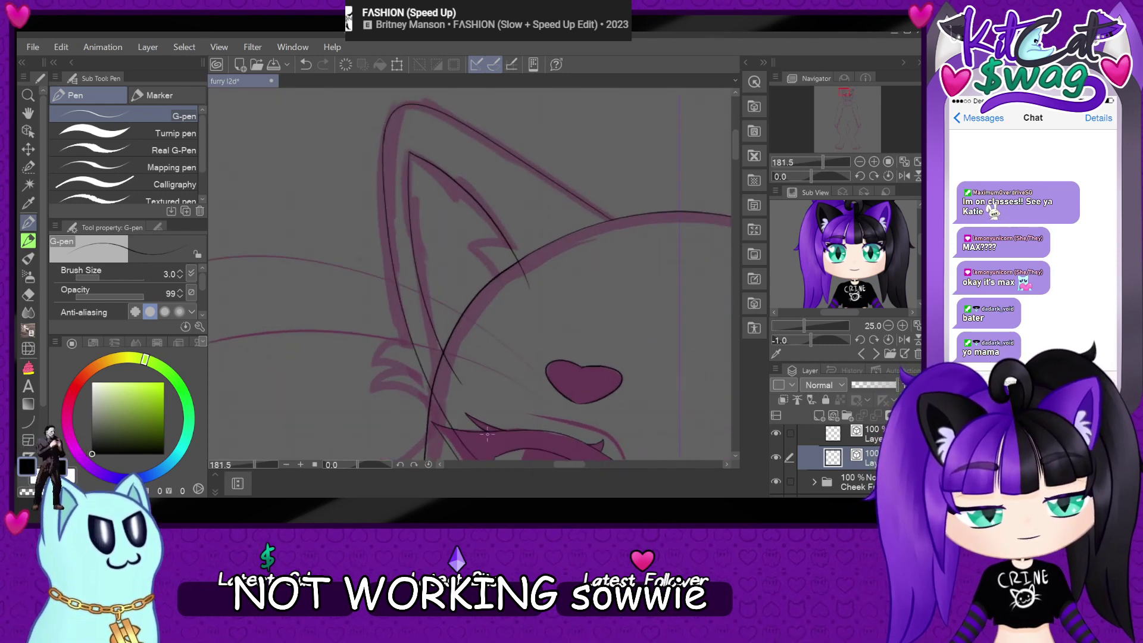
key(ctrl+z)
mouse_move(381, 164)
mouse_down()
mouse_move(390, 262)
mouse_move(456, 411)
mouse_up()
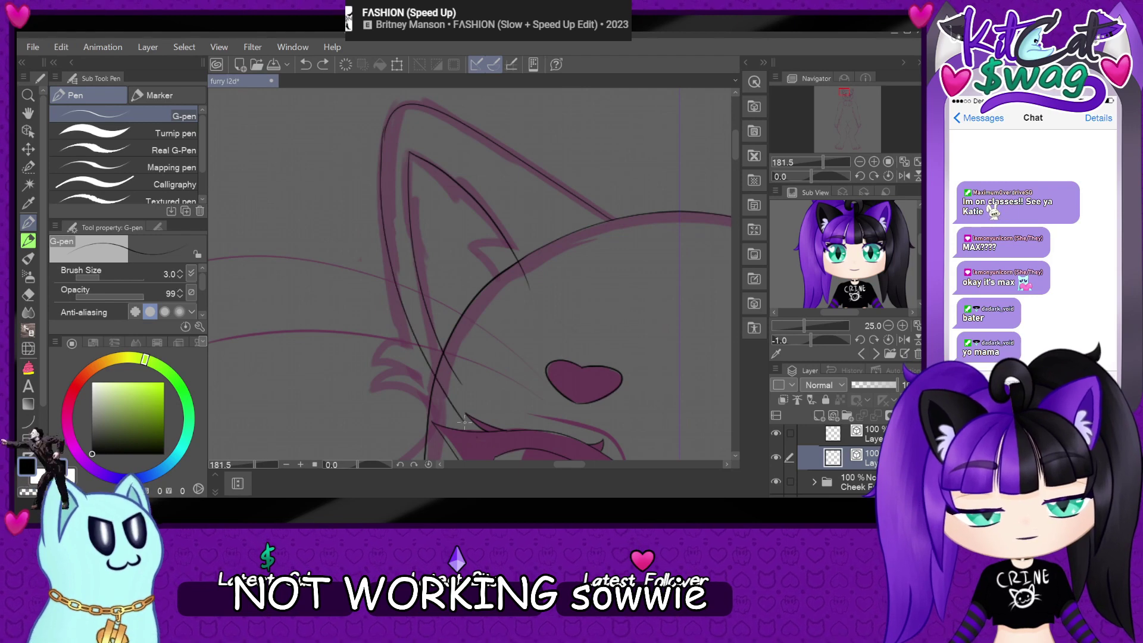
key(ctrl+z)
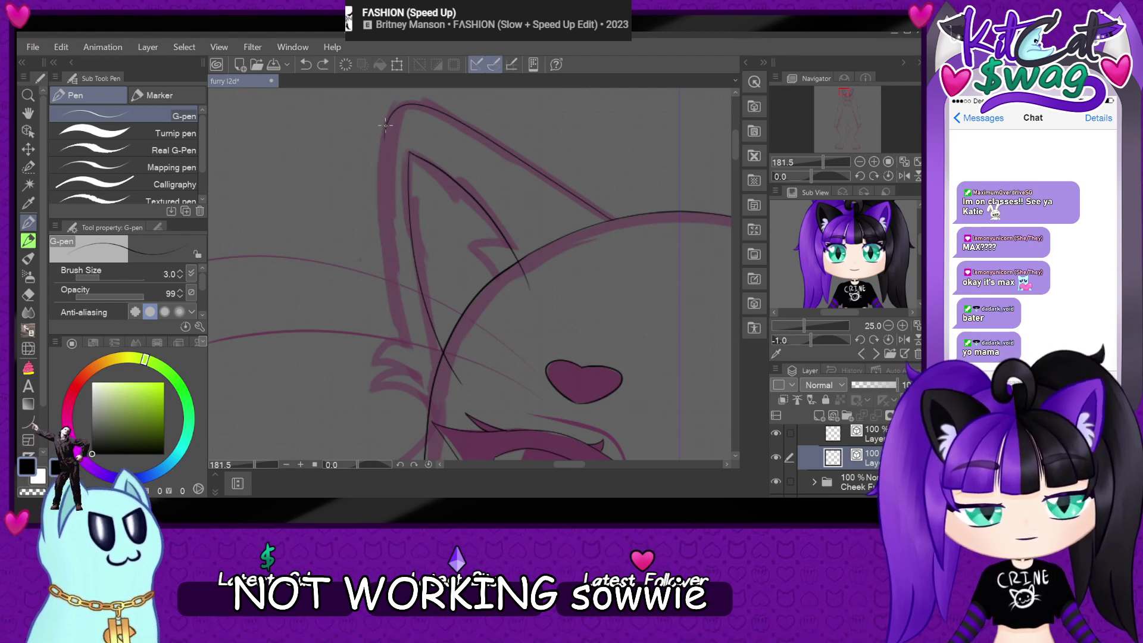
drag(389, 222, 457, 427)
key(ctrl+z)
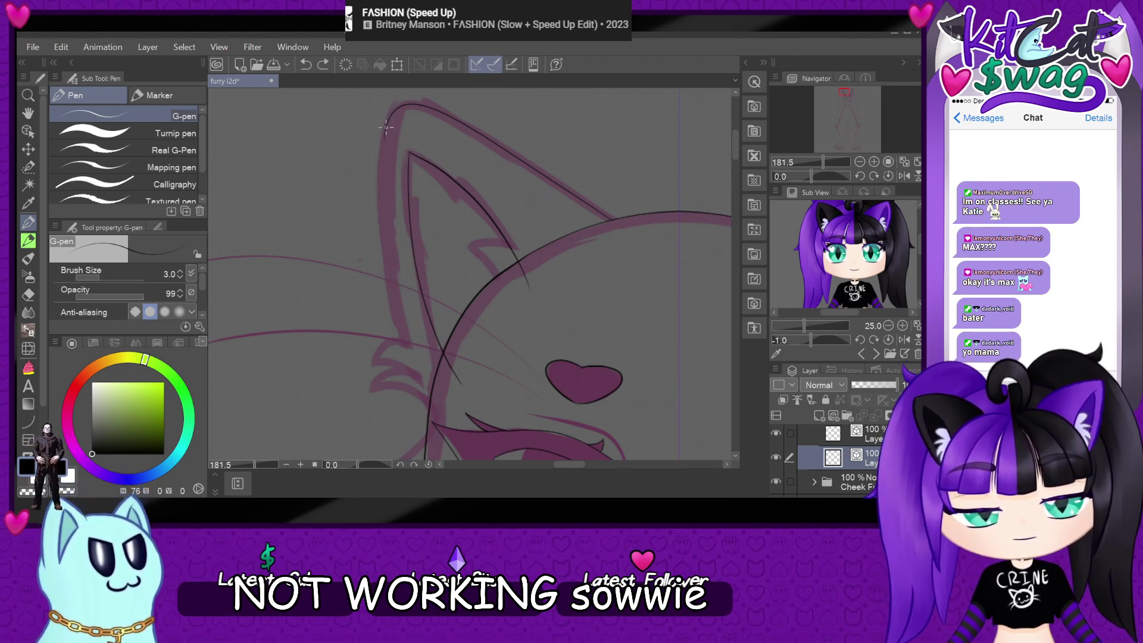
scroll(457, 415, down, 5)
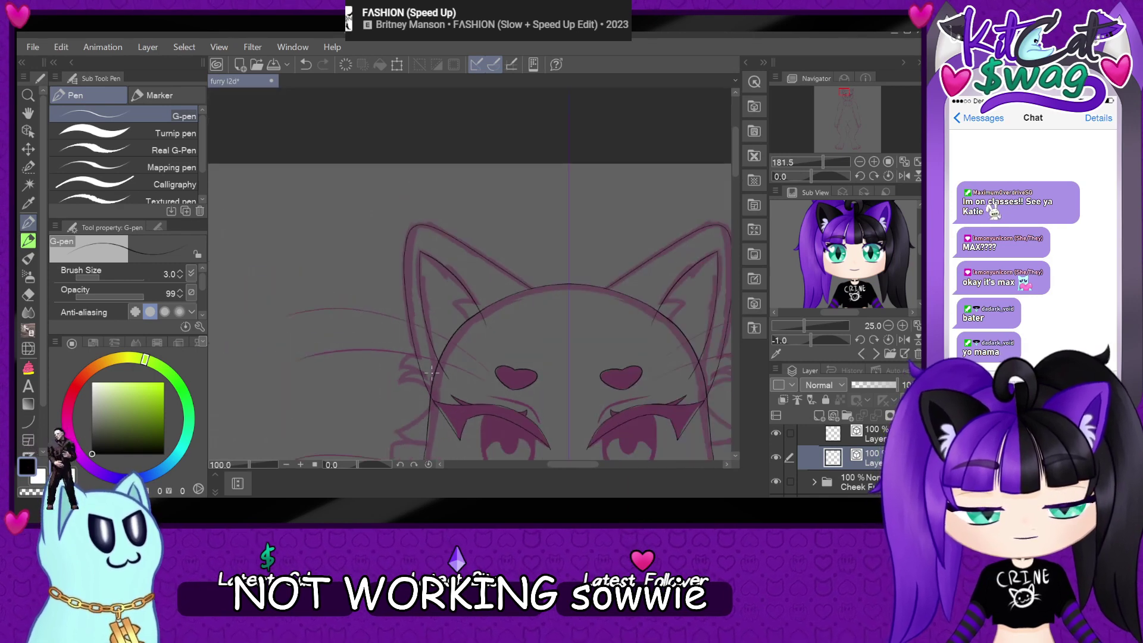
scroll(440, 291, up, 2)
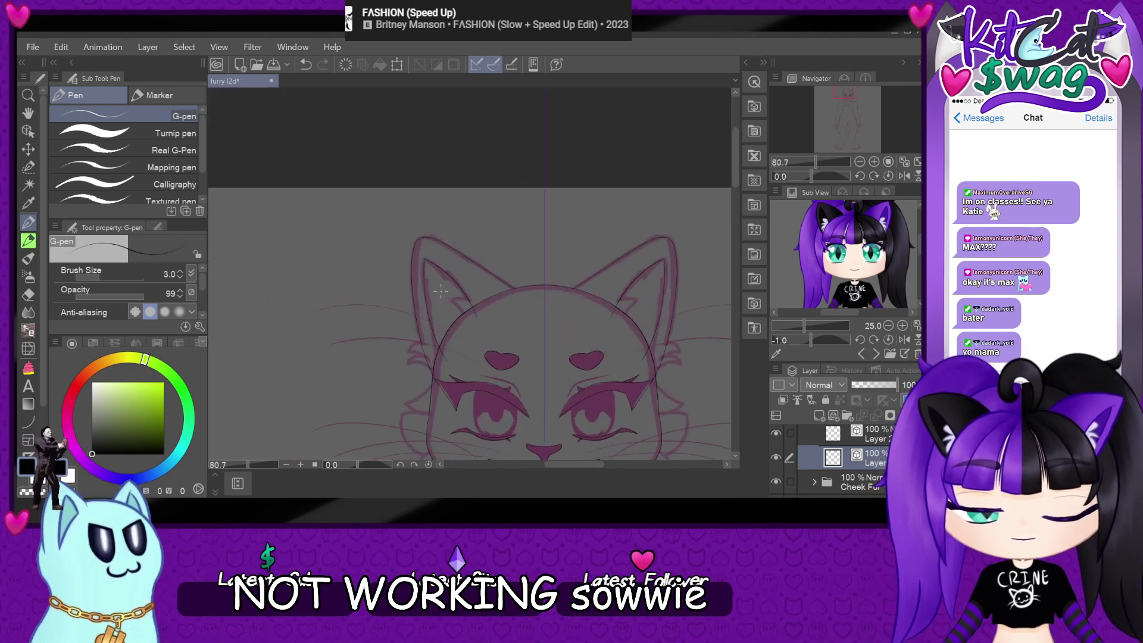
- On Layer 25, ink a rounded curve inside the head continuing from the end of the inner ear's head-side edge
scroll(469, 339, up, 4)
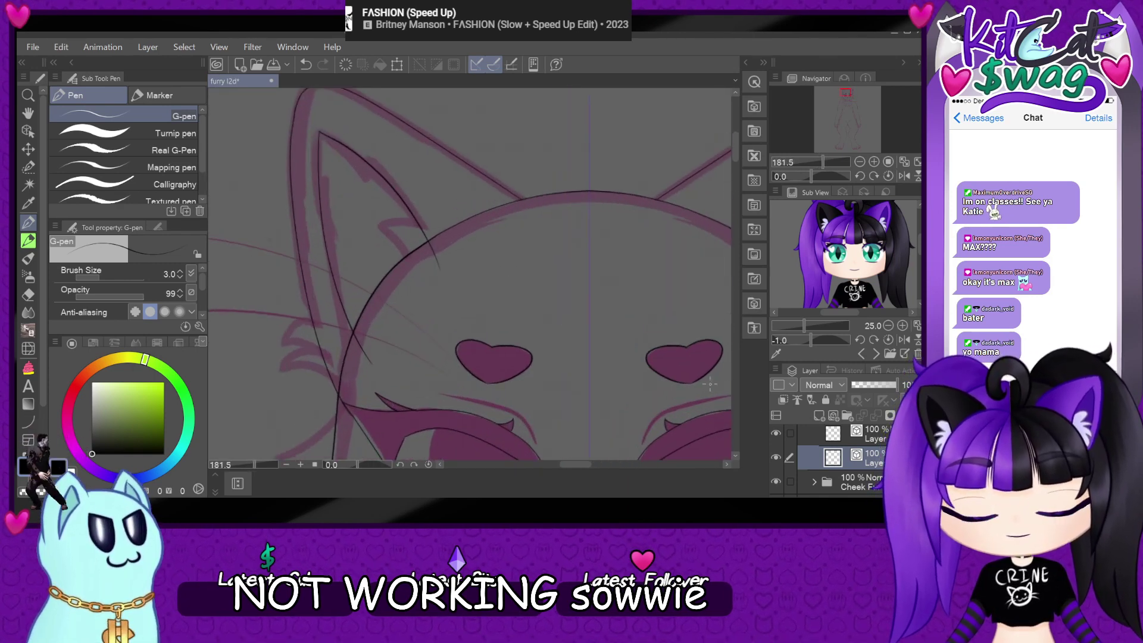
click(833, 434)
scroll(560, 214, up, 2)
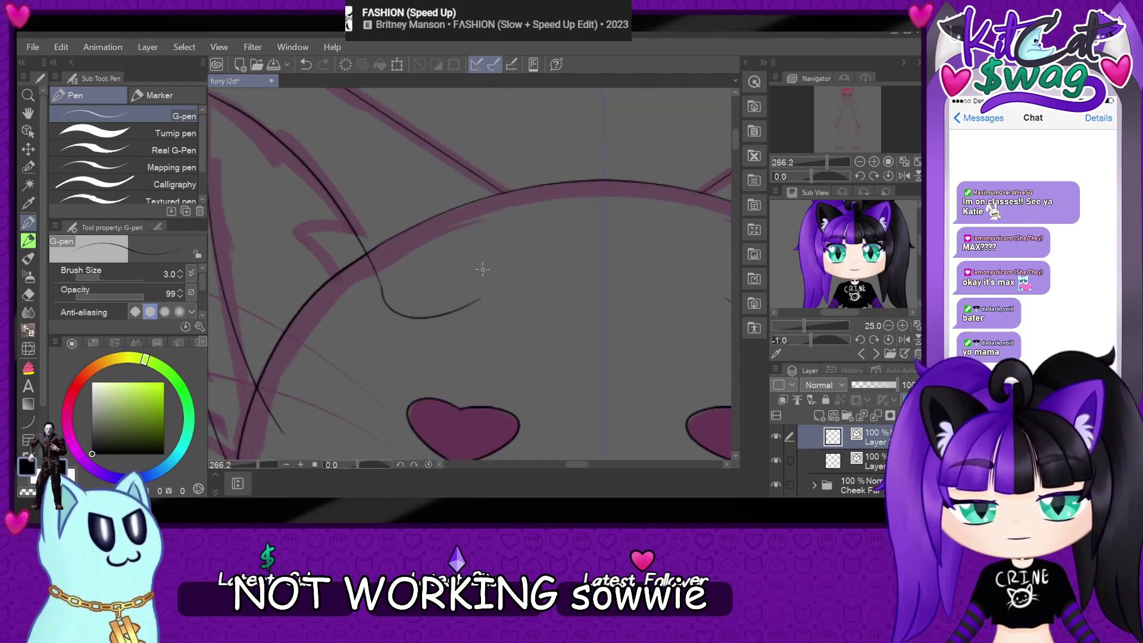
key(ctrl+z)
drag(390, 312, 515, 275)
- Extend the ear's head-side outer edge into the head and join it to the rounded curve, closing the ear base
drag(514, 205, 544, 238)
key(ctrl+z)
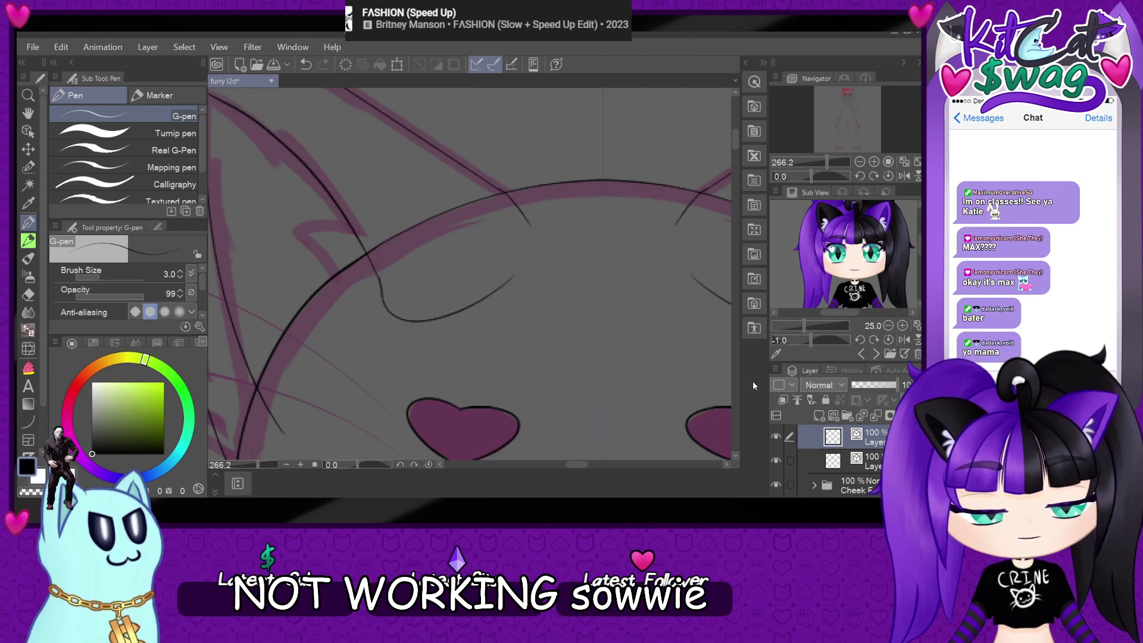
scroll(622, 110, up, 3)
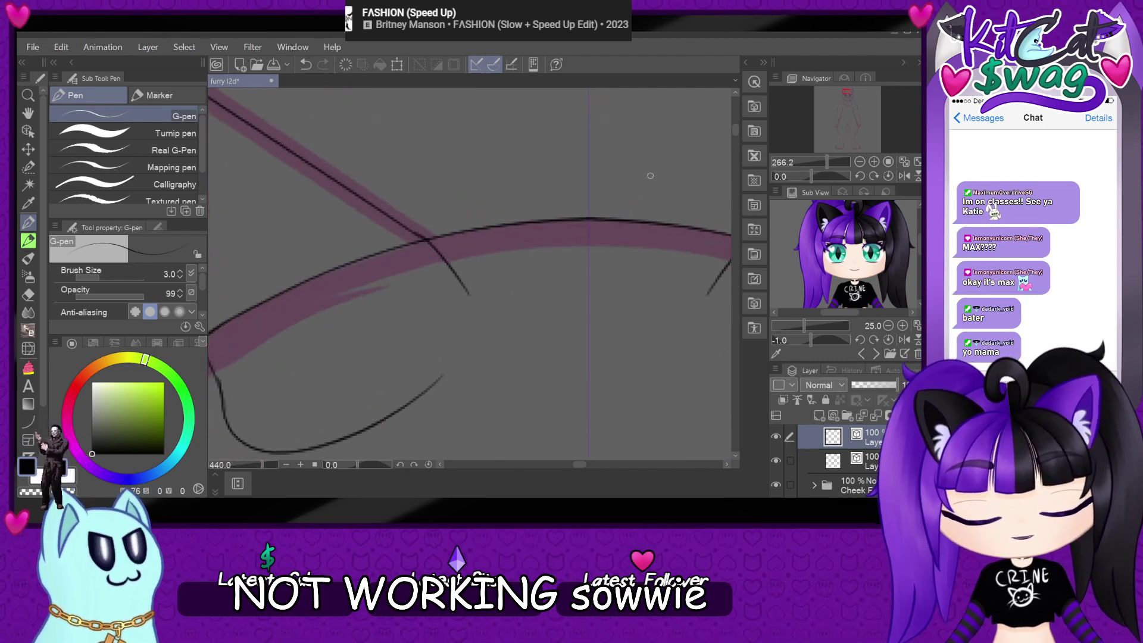
key(ctrl+z)
drag(811, 180, 823, 181)
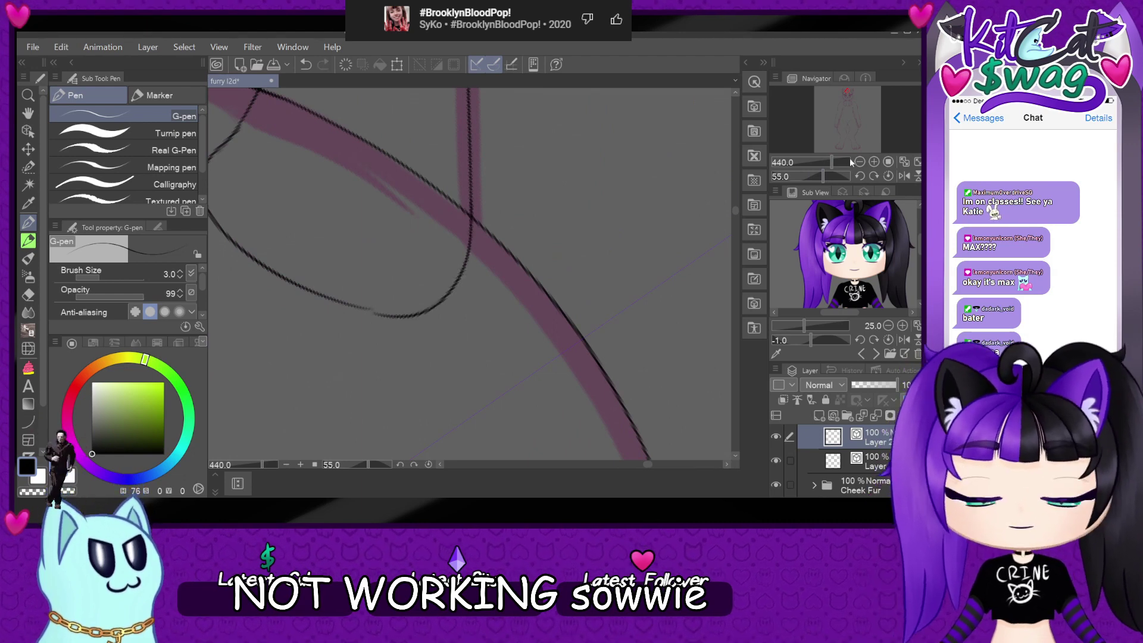
drag(824, 180, 840, 163)
scroll(535, 107, down, 3)
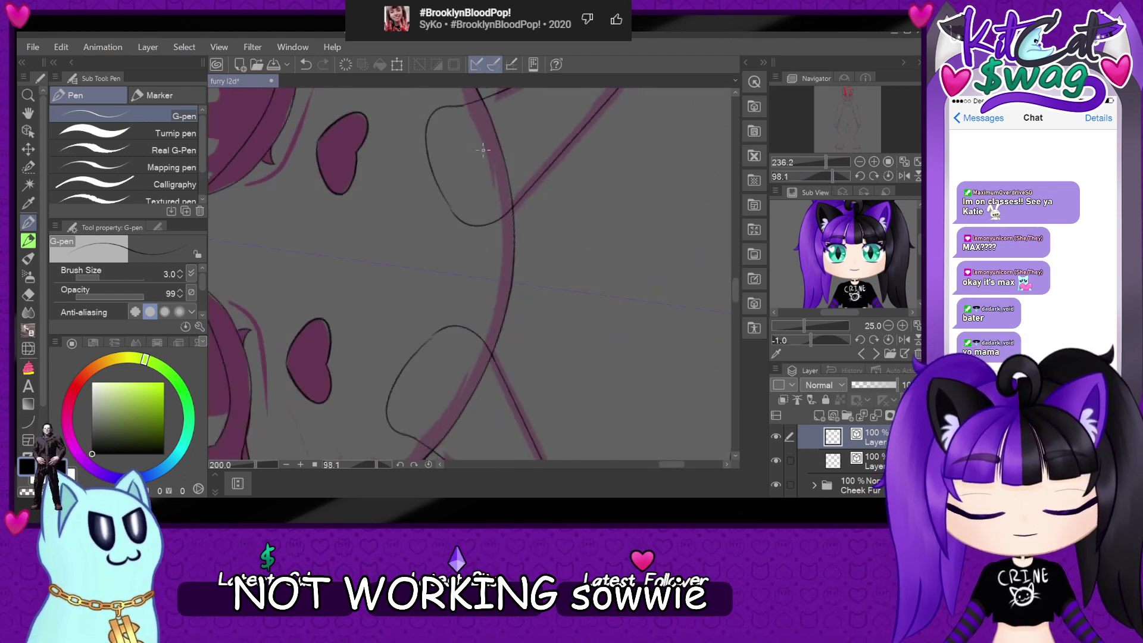
scroll(477, 132, up, 4)
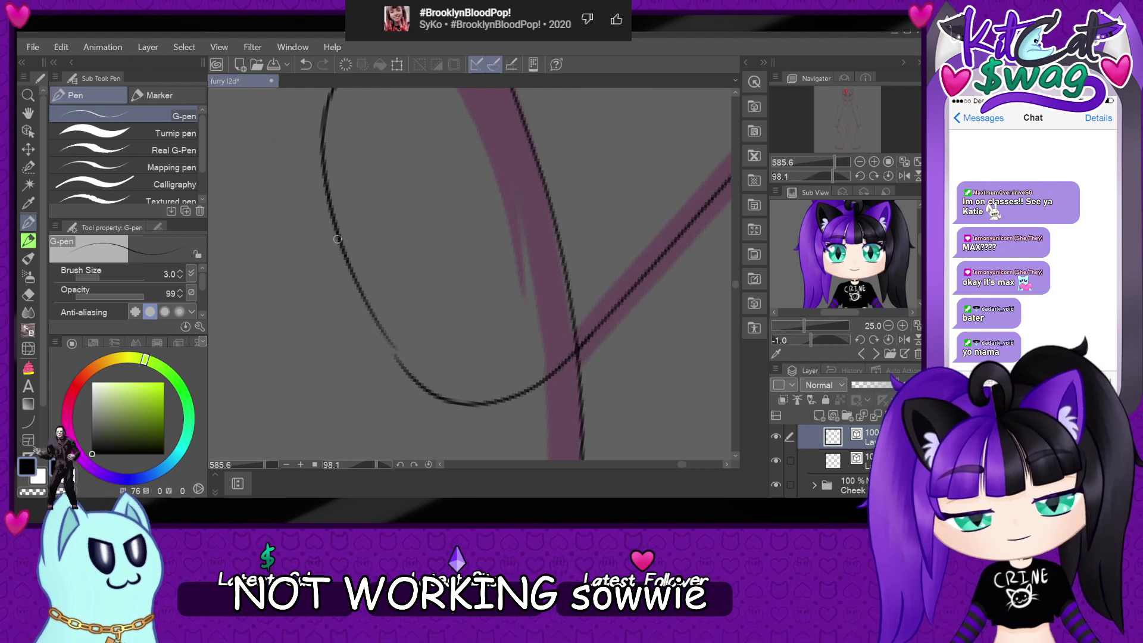
drag(340, 239, 399, 361)
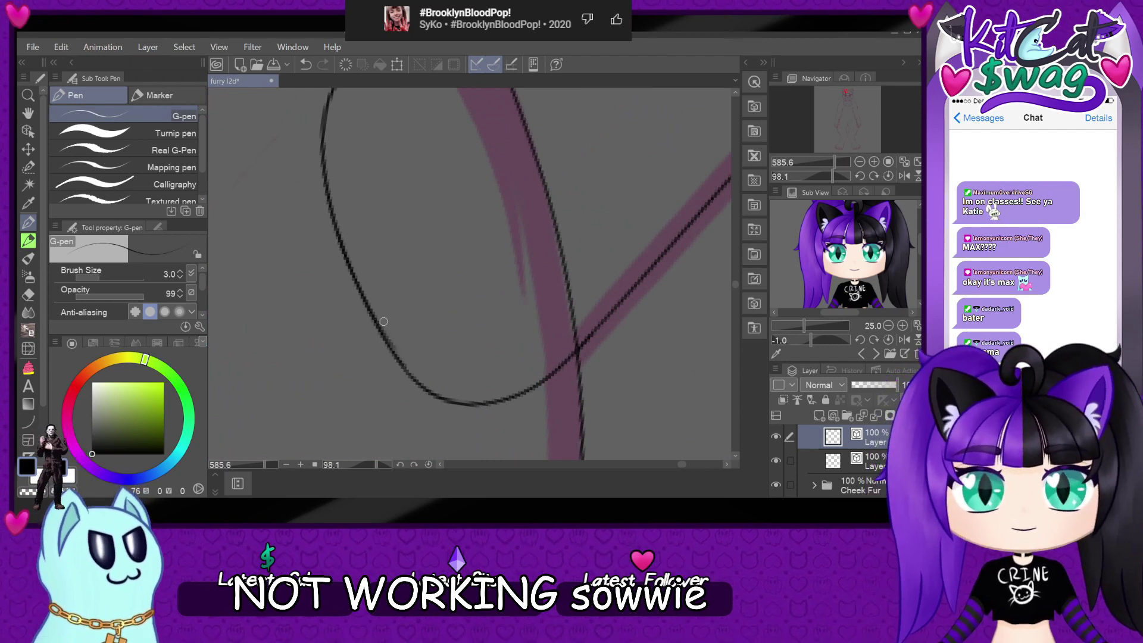
click(888, 175)
scroll(454, 340, down, 4)
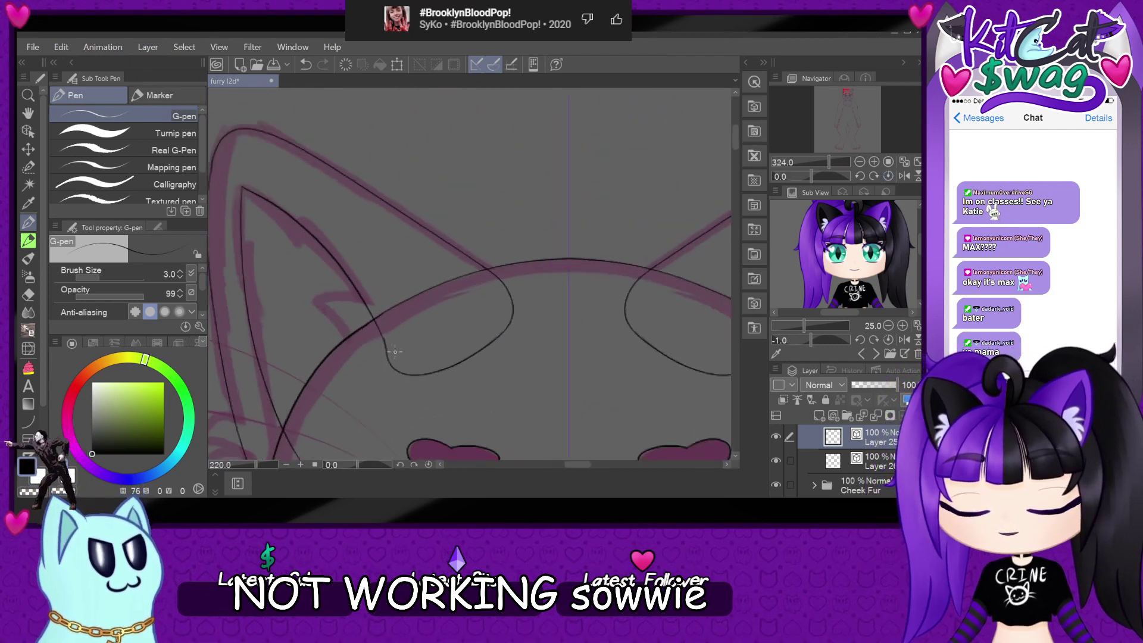
- Ink a short connecting stroke that smooths the join between the inner ear's head-side edge and the rounded base curve
scroll(395, 352, up, 4)
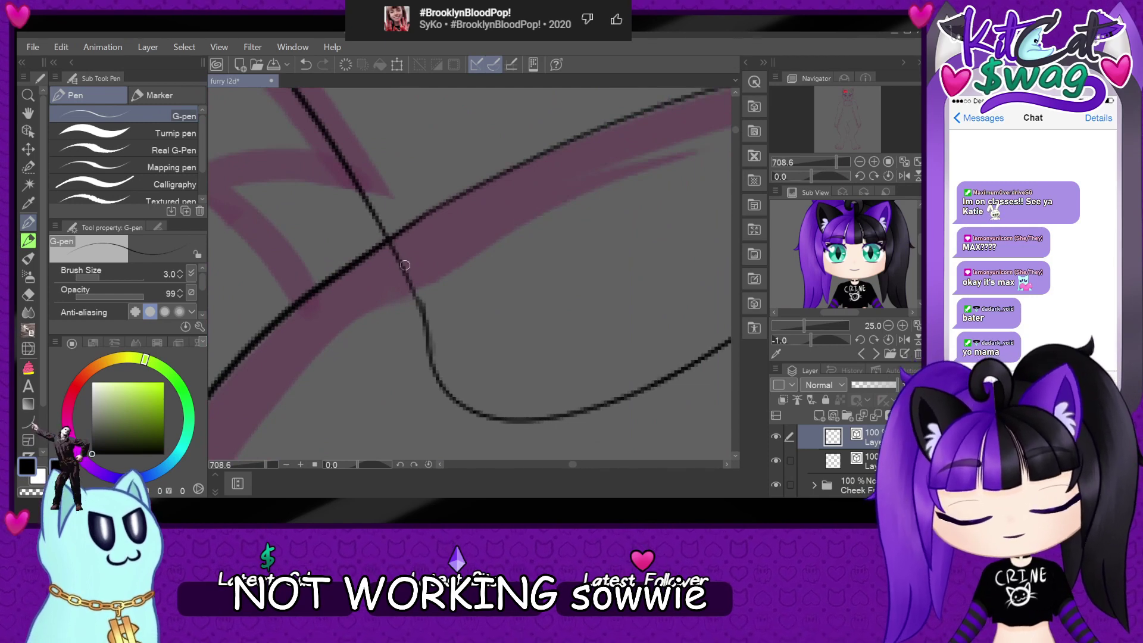
drag(408, 286, 428, 344)
scroll(423, 294, down, 5)
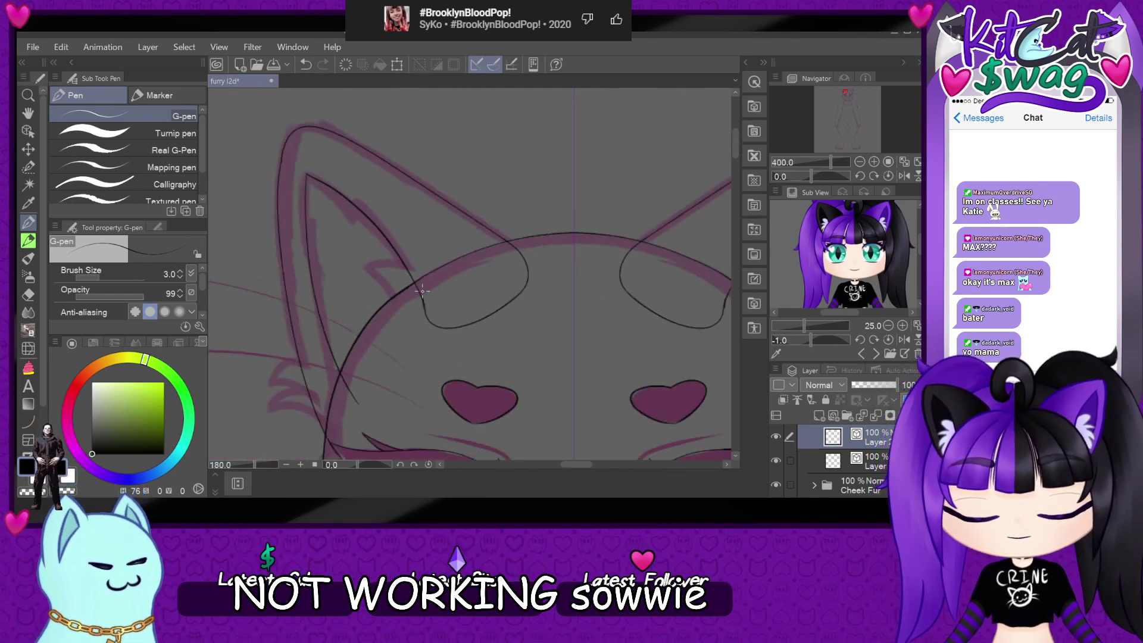
- Make Layer 26 the active drawing layer and hide the eyelash line art that overlaps the ear's outer base
scroll(423, 292, down, 3)
click(869, 462)
scroll(341, 401, up, 2)
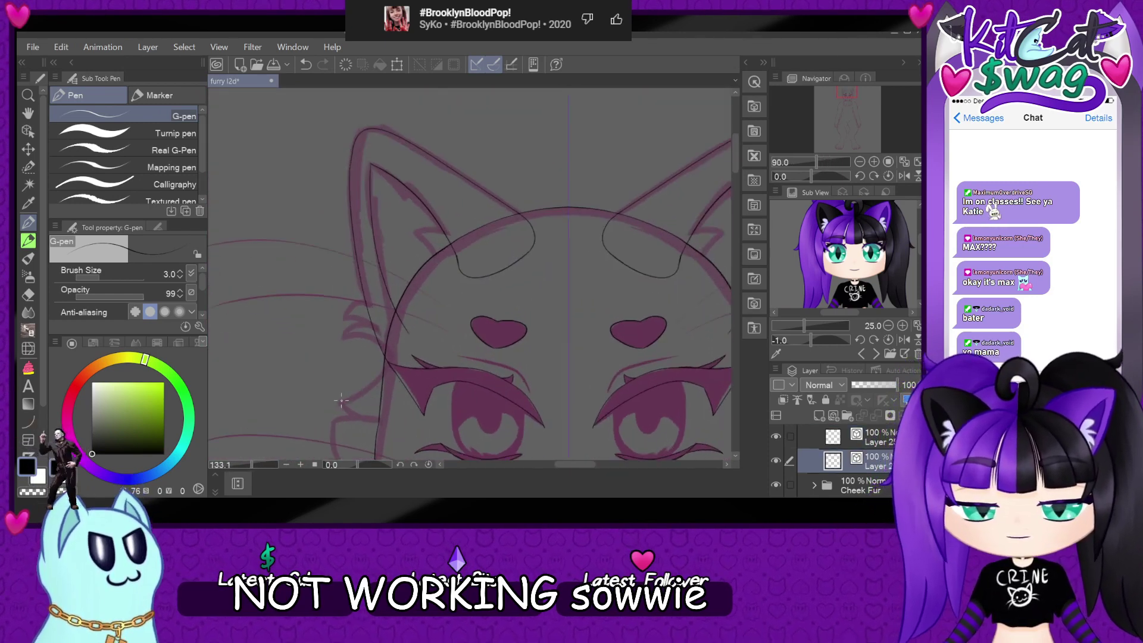
scroll(341, 400, up, 3)
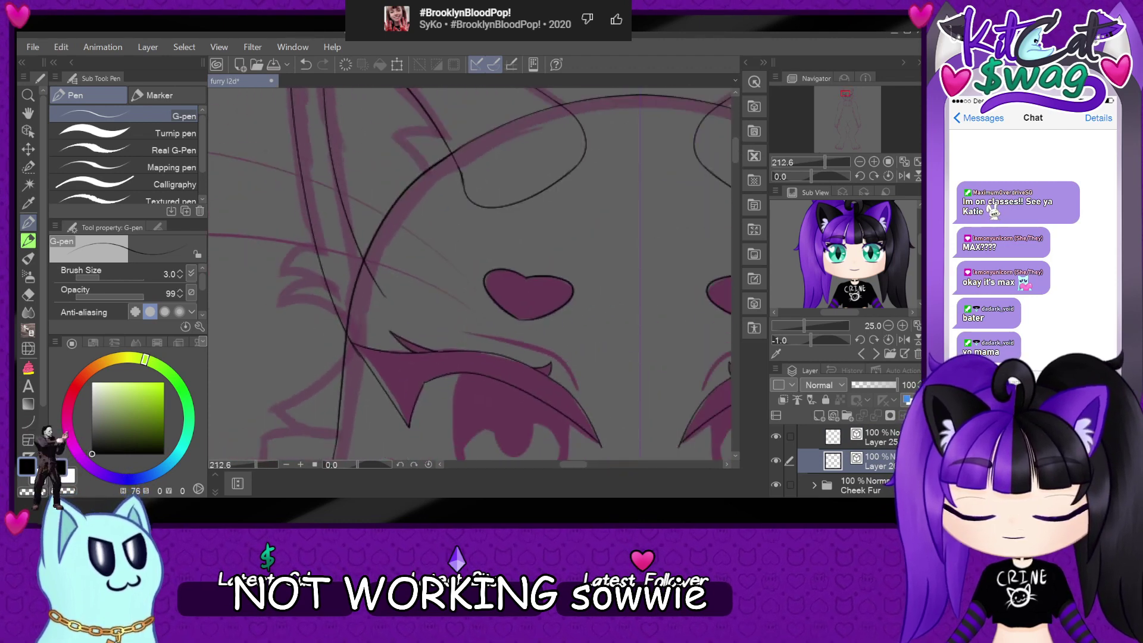
scroll(852, 461, up, 8)
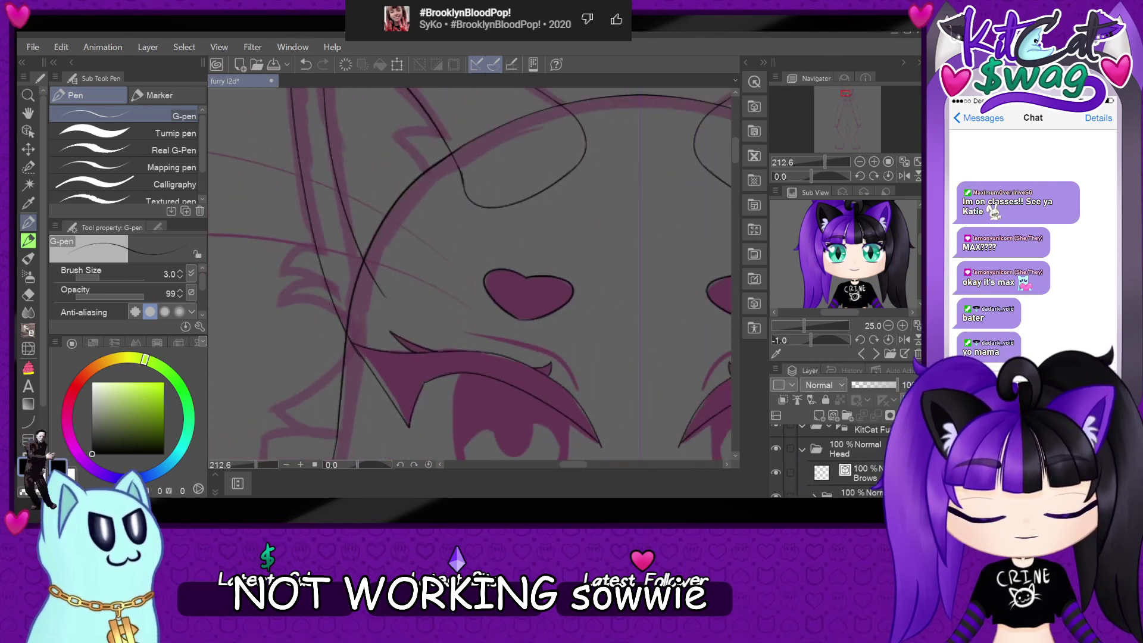
scroll(820, 470, down, 5)
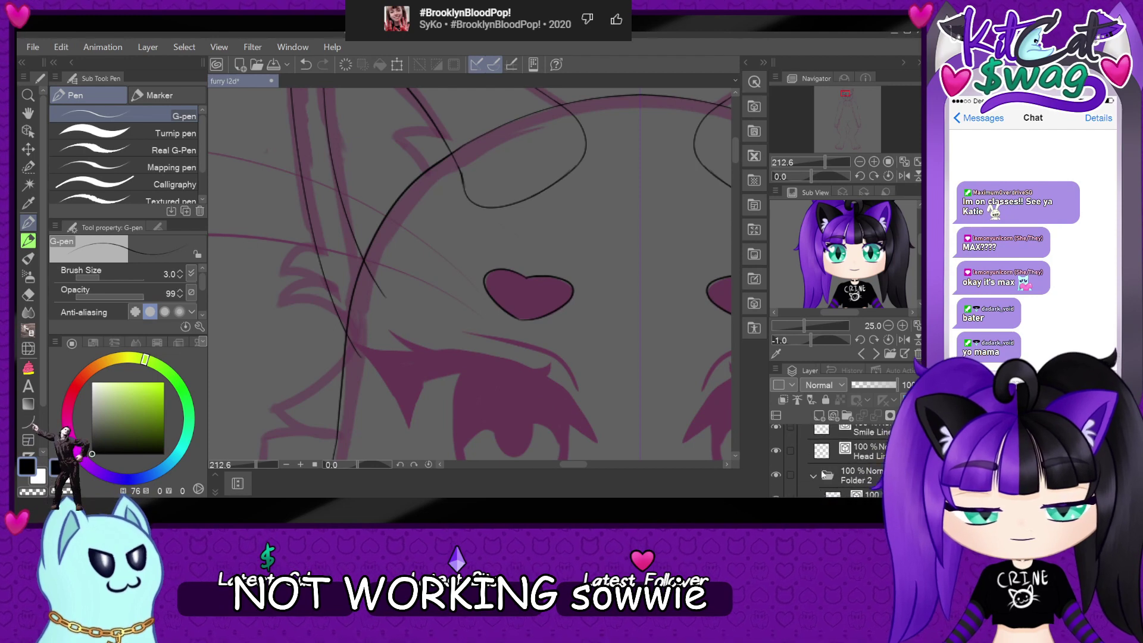
scroll(384, 391, down, 3)
scroll(360, 359, up, 6)
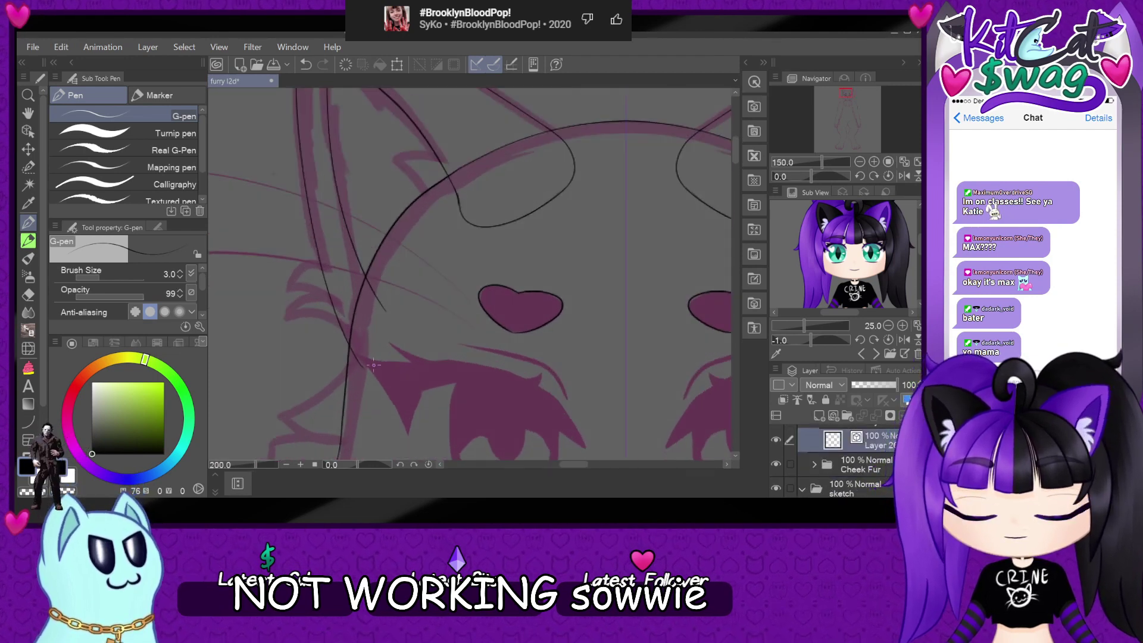
- On Layer 26, extend the ear's two far edges inside the head outline and join them with a rounded end
mouse_move(400, 255)
mouse_down()
mouse_move(421, 287)
mouse_move(429, 368)
mouse_up()
drag(351, 357, 377, 384)
drag(816, 175, 828, 176)
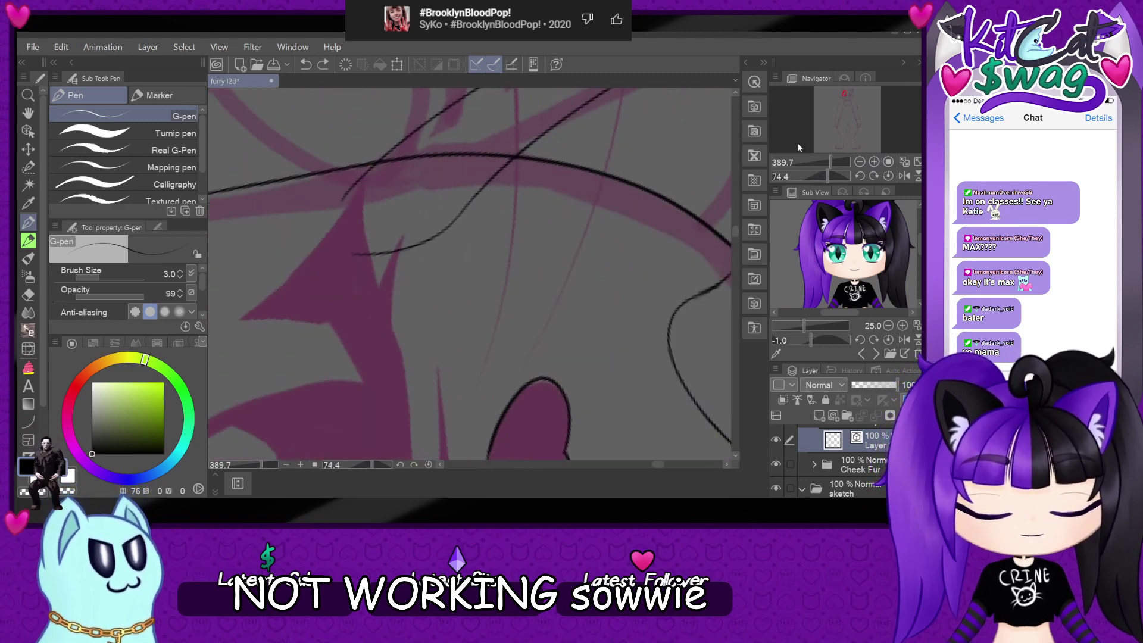
mouse_move(349, 191)
mouse_down()
mouse_move(335, 249)
mouse_move(369, 255)
mouse_up()
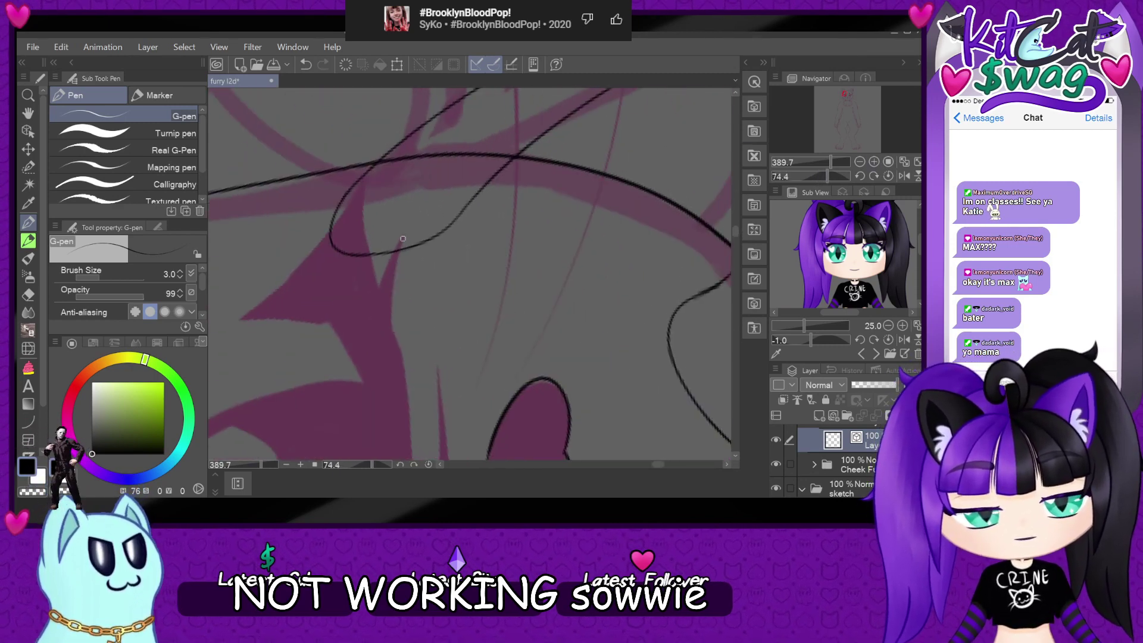
click(888, 175)
scroll(540, 293, down, 5)
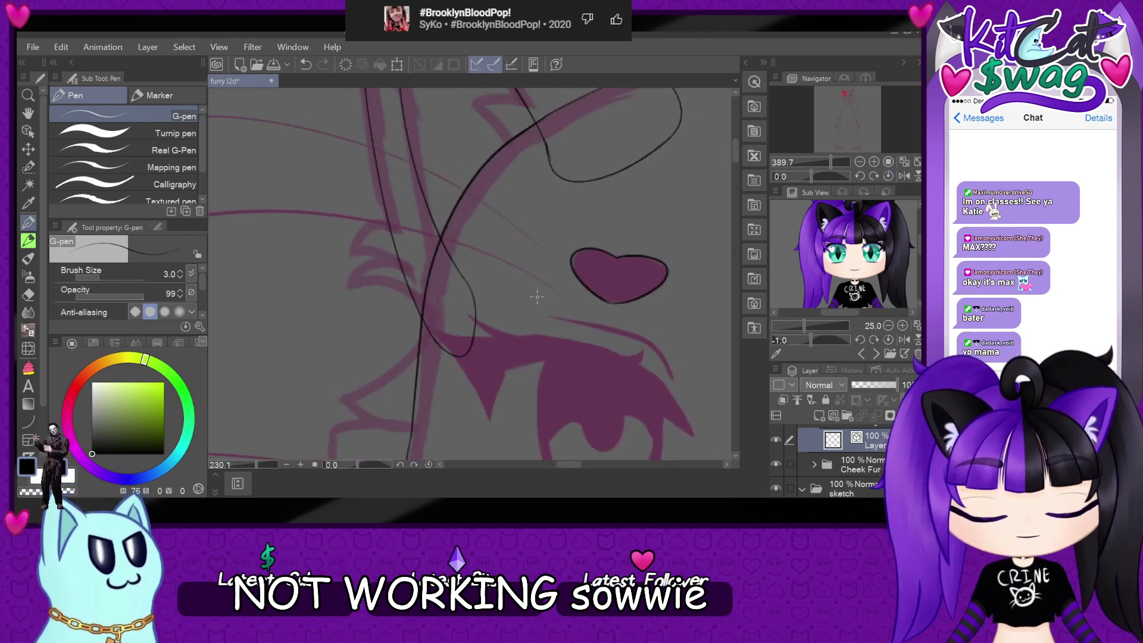
- Add a new vector layer above Layer 25 for the inner ear's fur tuft
scroll(536, 280, up, 4)
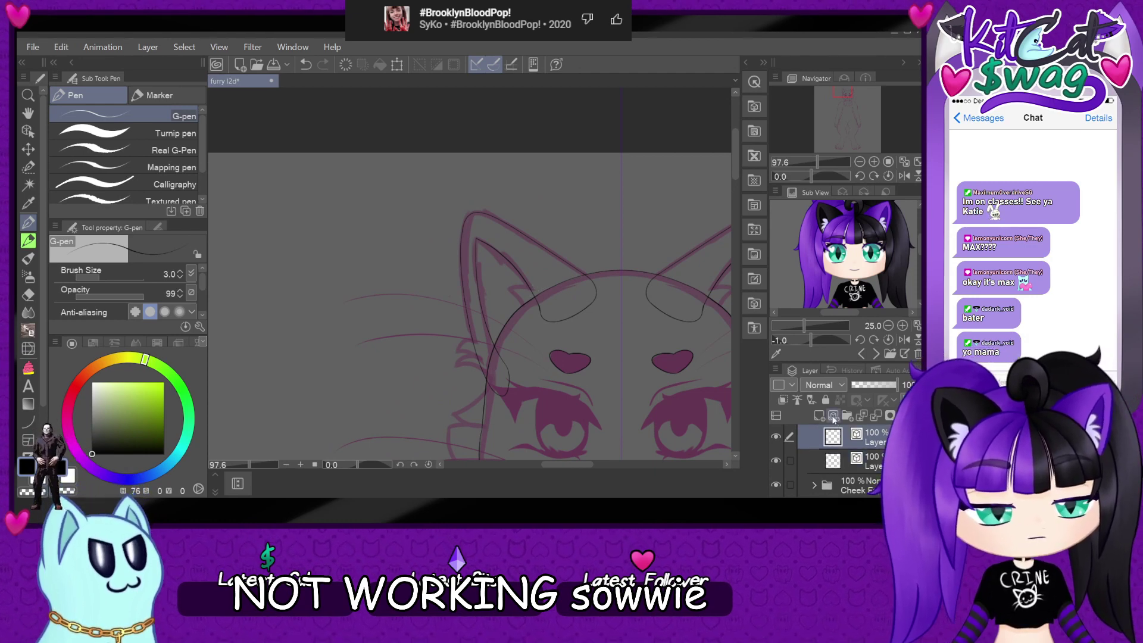
scroll(542, 293, up, 2)
scroll(542, 293, up, 4)
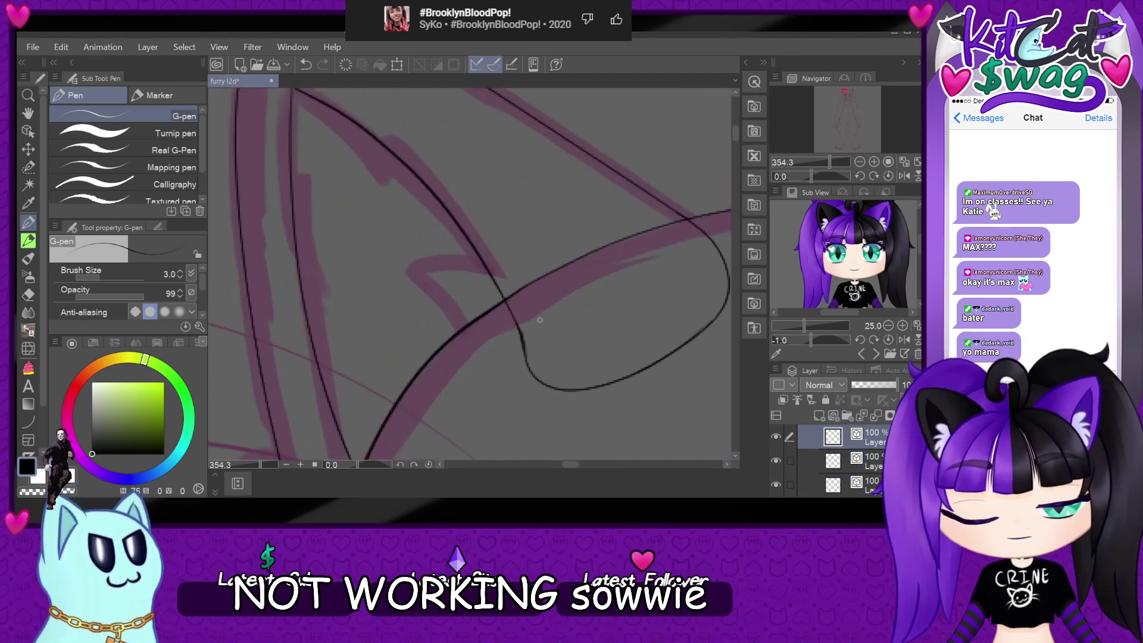
- Try to ink a pointed fur tuft from the inner ear's head-side edge down across the head outline
mouse_move(487, 265)
mouse_down()
mouse_move(384, 255)
mouse_move(470, 364)
mouse_up()
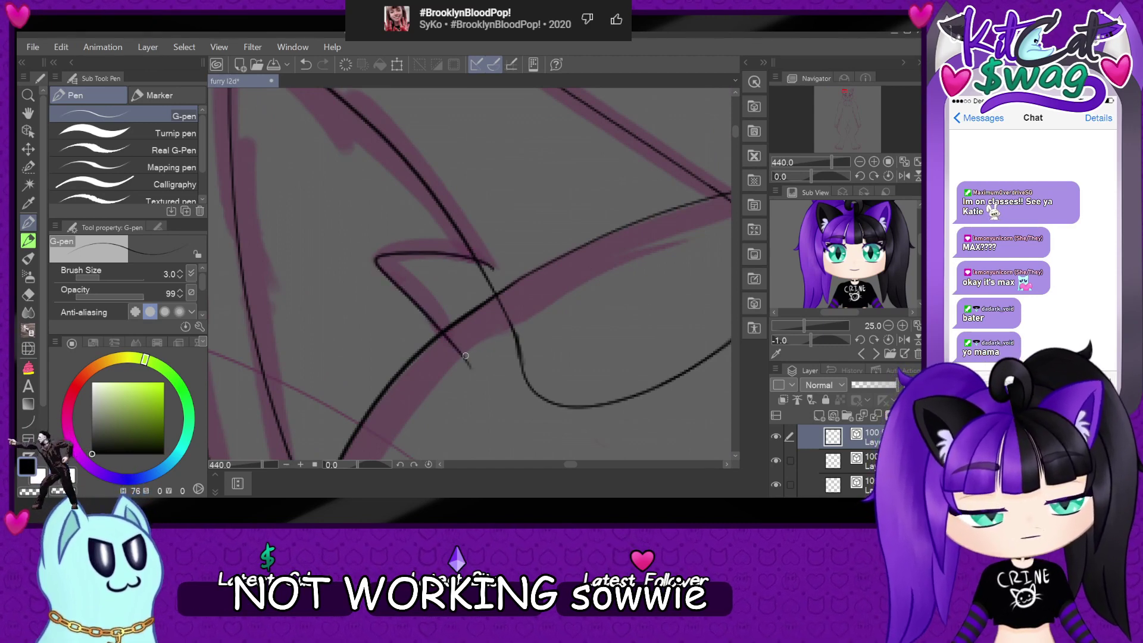
mouse_move(460, 352)
mouse_down()
mouse_move(527, 350)
mouse_move(532, 307)
mouse_up()
key(ctrl+z)
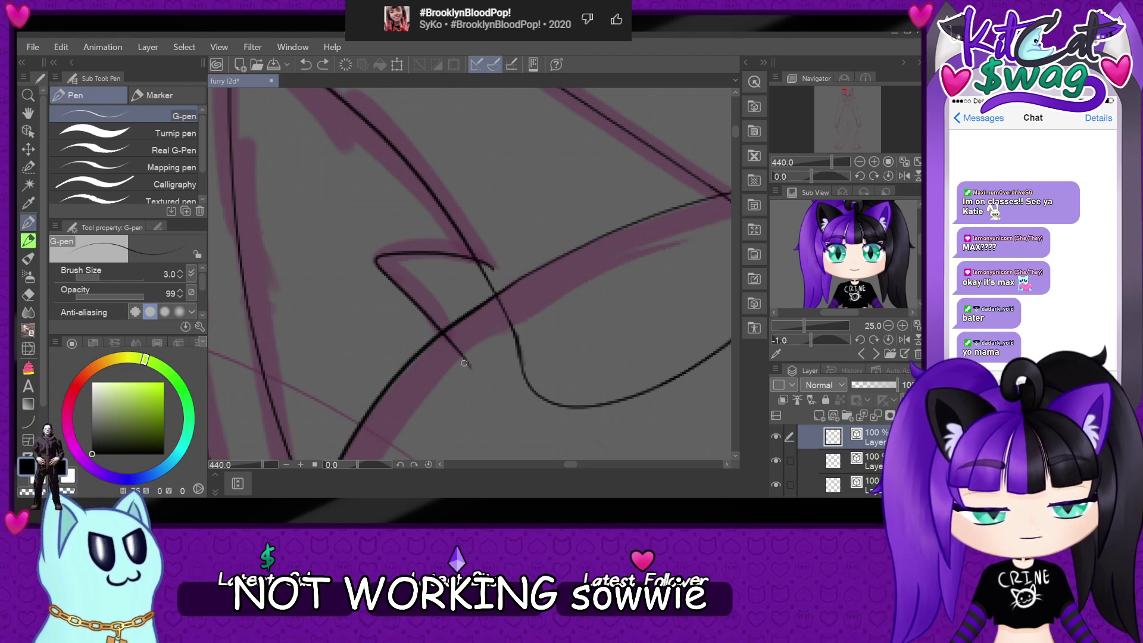
key(ctrl+z)
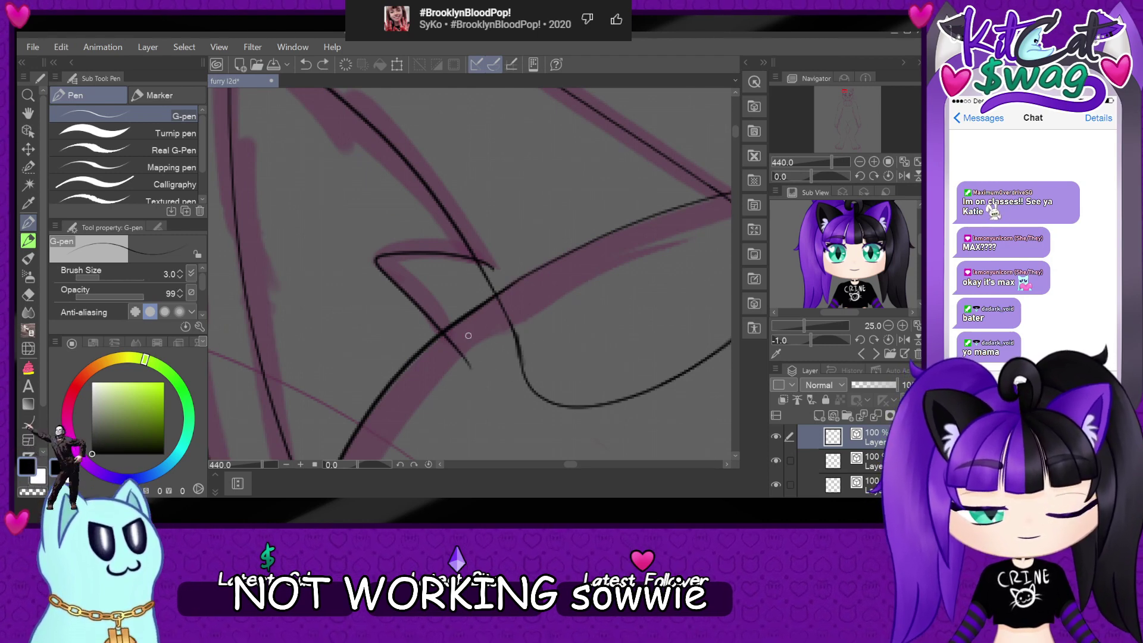
scroll(470, 273, down, 4)
scroll(457, 276, up, 5)
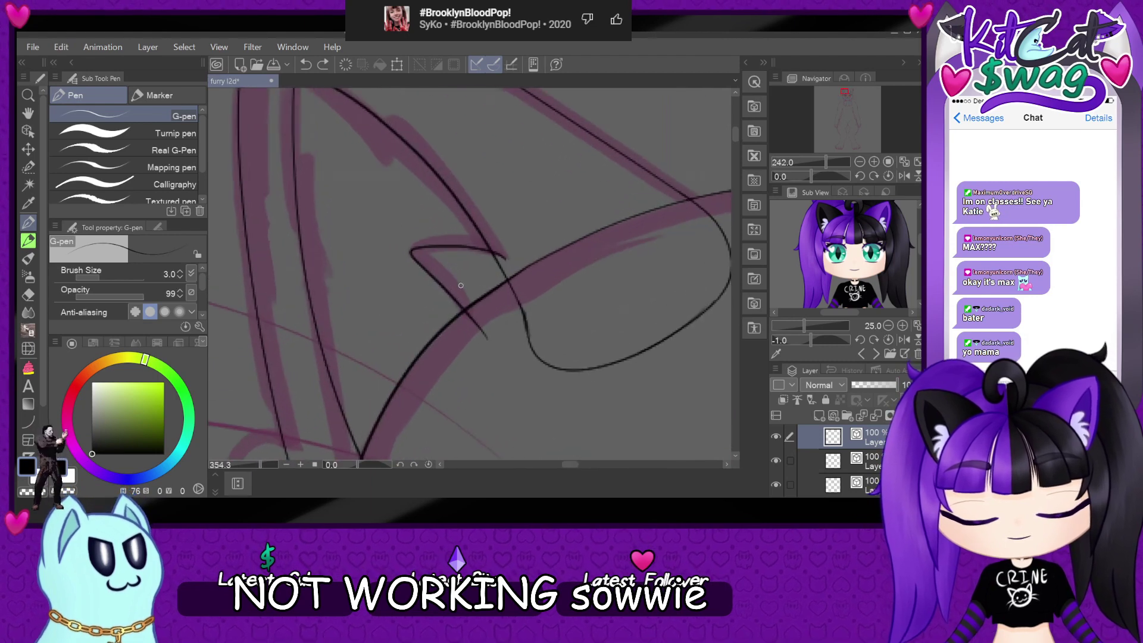
scroll(460, 286, down, 2)
scroll(461, 290, up, 1)
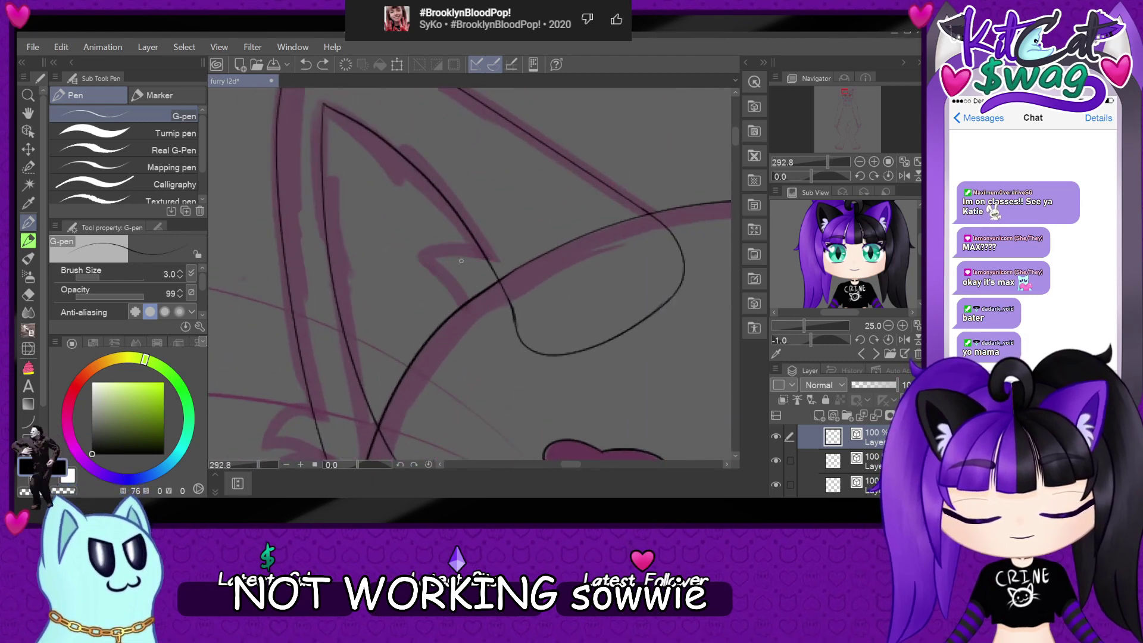
- Try further versions of the pointed fur tuft over the same sketch lines, undoing each one
scroll(462, 261, up, 1)
drag(386, 256, 539, 326)
key(ctrl+z)
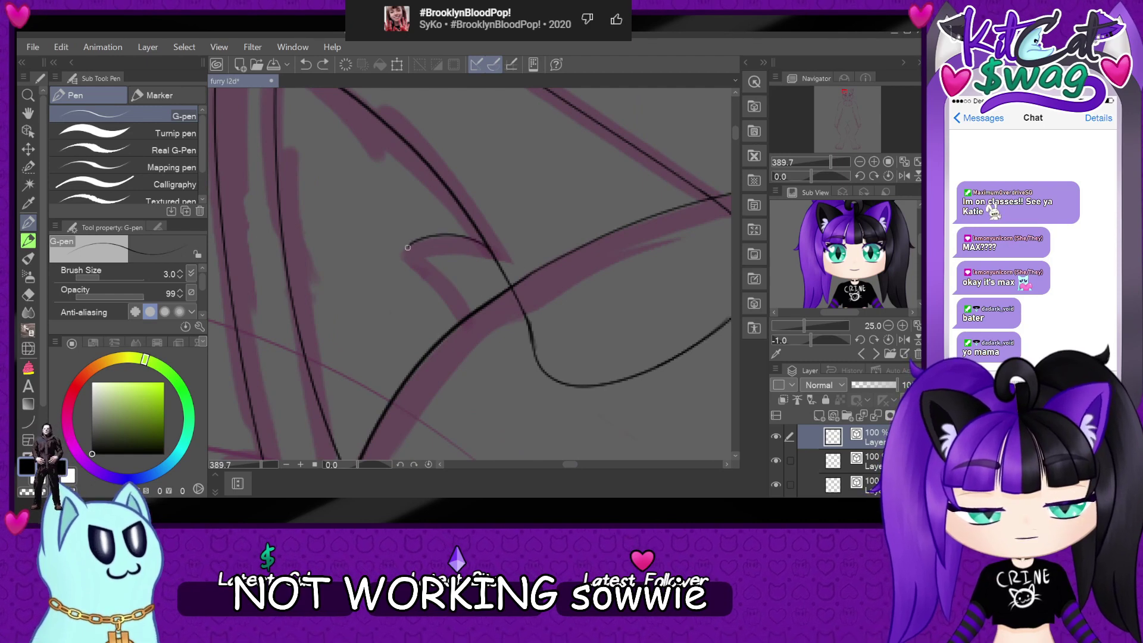
key(ctrl+z)
drag(405, 263, 502, 342)
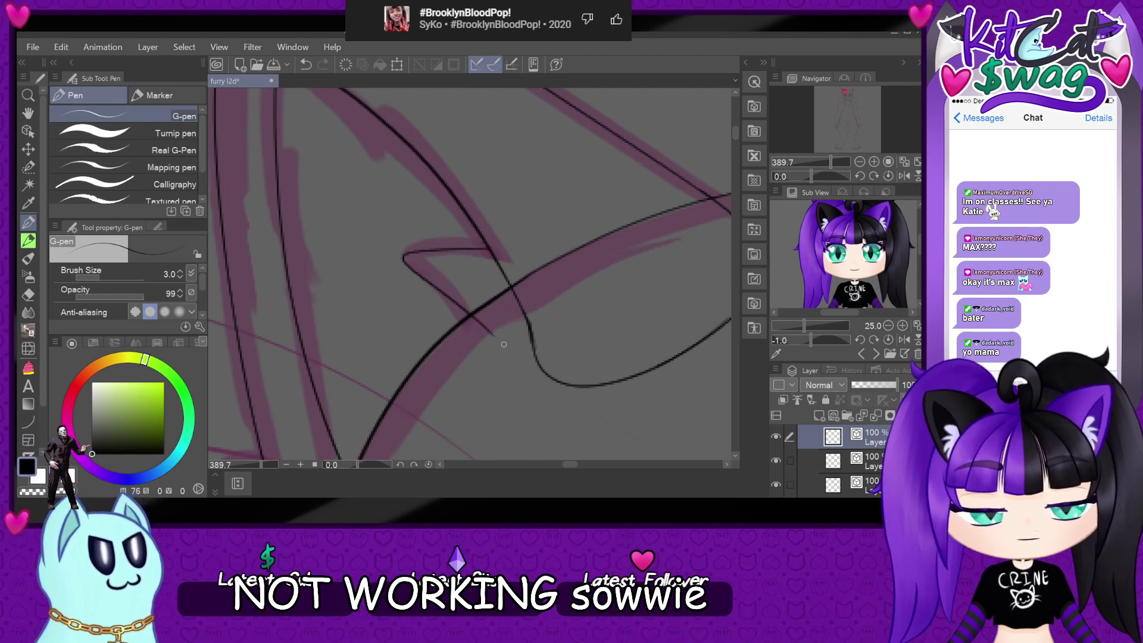
key(ctrl+z)
key(ctrl+z)
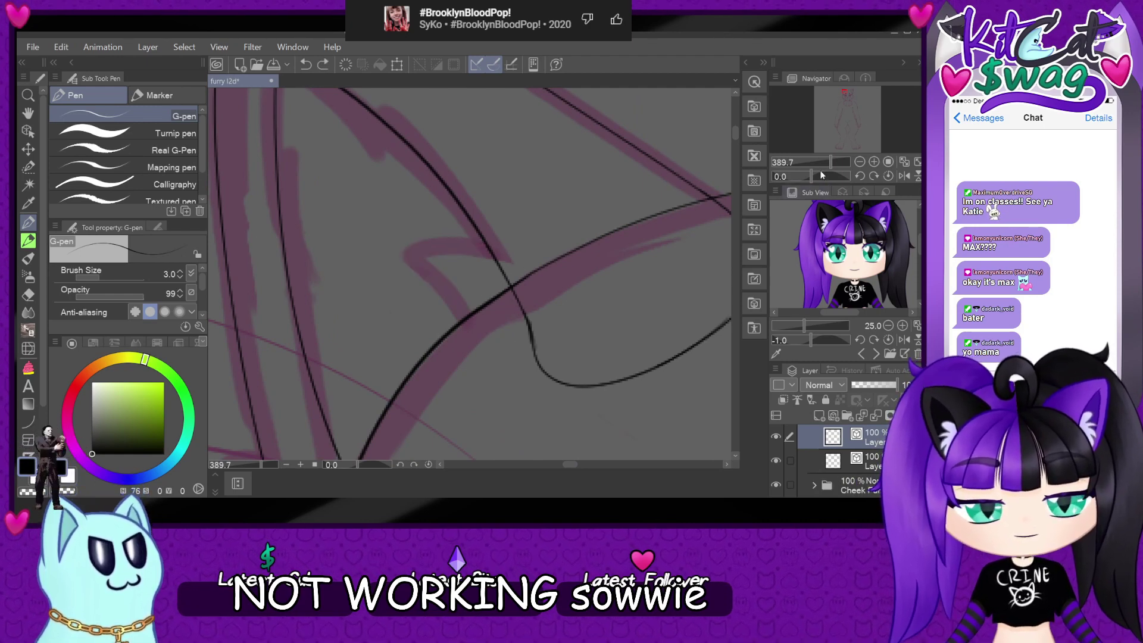
key(ctrl+y)
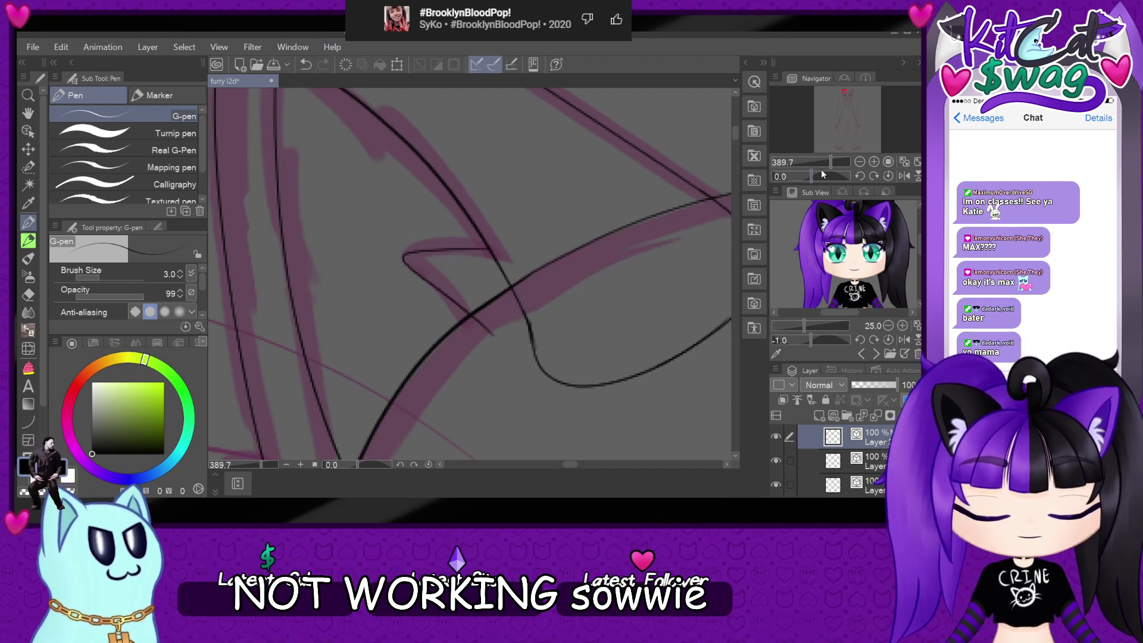
key(ctrl+z)
- Ink the fur tuft's upper and lower edges along the sketch, meeting in a point and crossing the head outline
drag(812, 176, 803, 175)
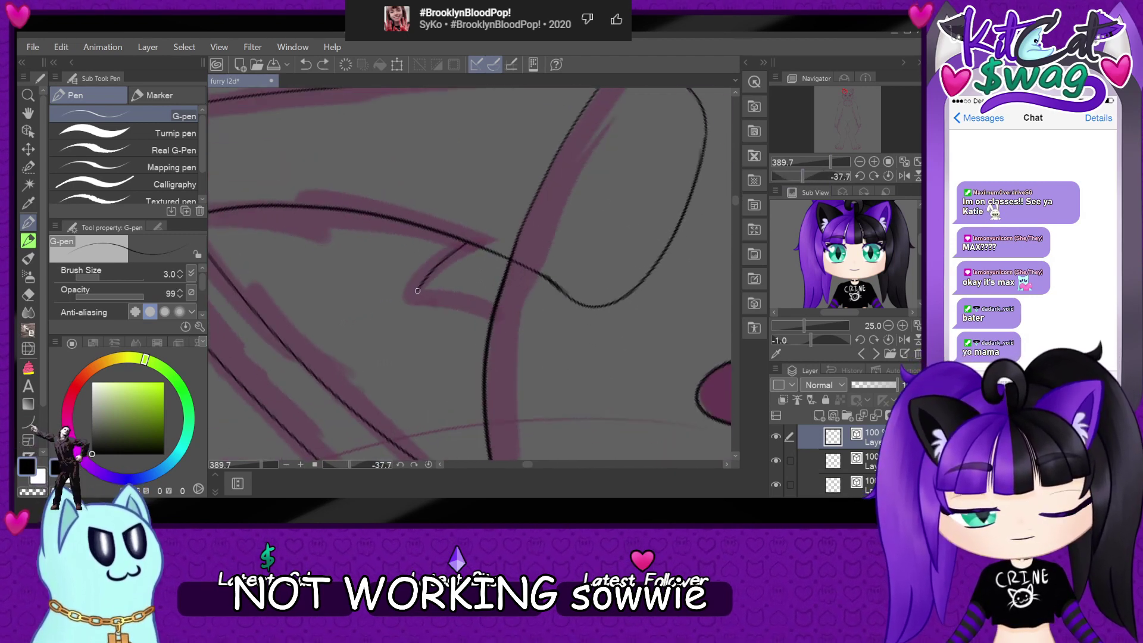
click(888, 176)
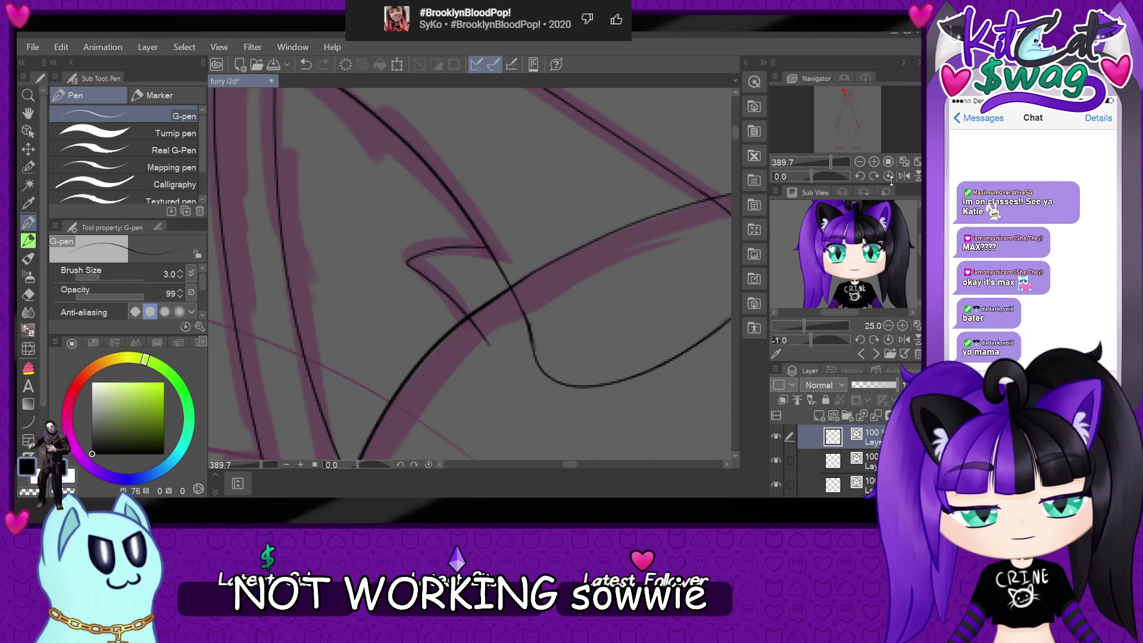
scroll(607, 321, down, 4)
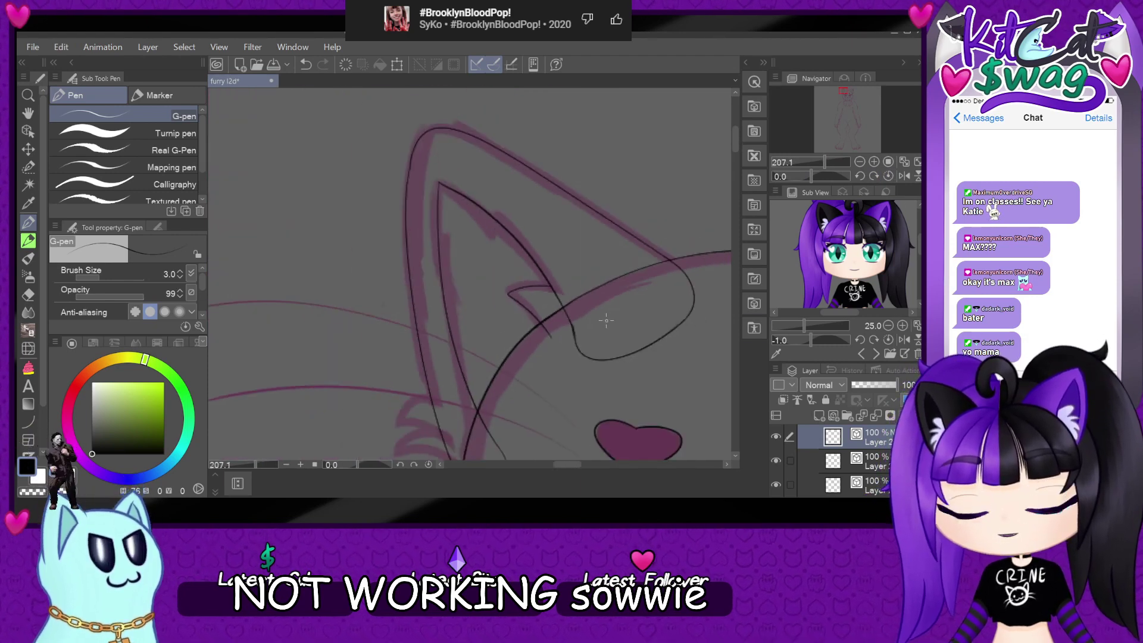
- Extend the fur tuft's upper edge slightly past the inner ear's head-side line
scroll(606, 321, up, 4)
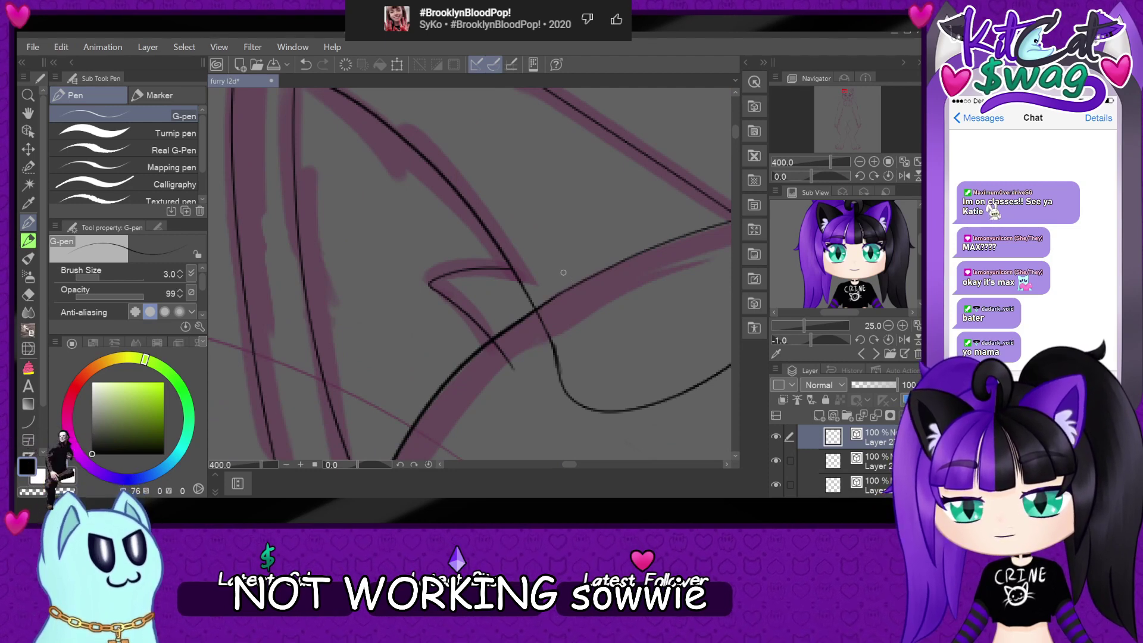
scroll(564, 272, up, 2)
scroll(564, 298, down, 4)
scroll(563, 320, up, 3)
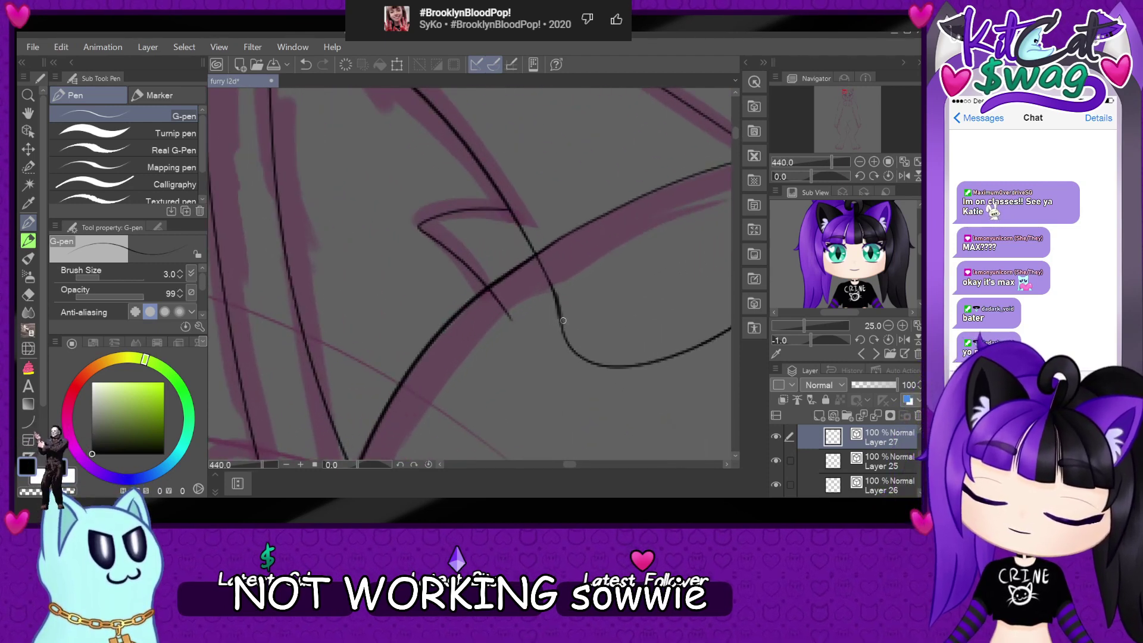
drag(809, 174, 819, 176)
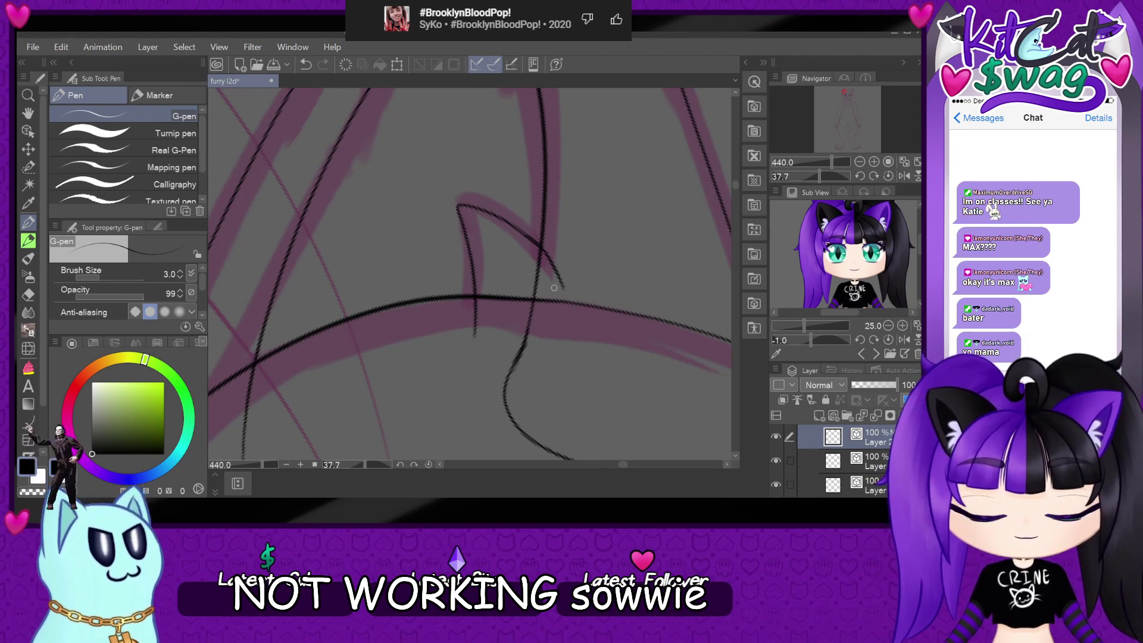
- Try to ink a second pointed tuft below the first, across the head outline, with its lower edge joined to the ear-base curve
drag(410, 306, 486, 387)
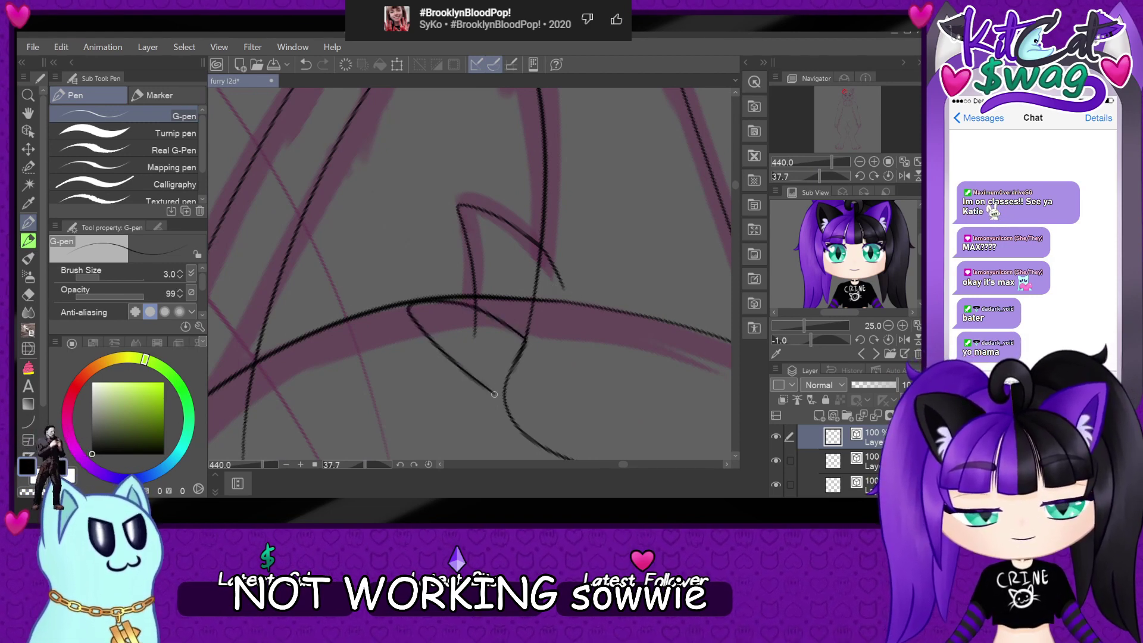
drag(820, 179, 810, 177)
key(ctrl+z)
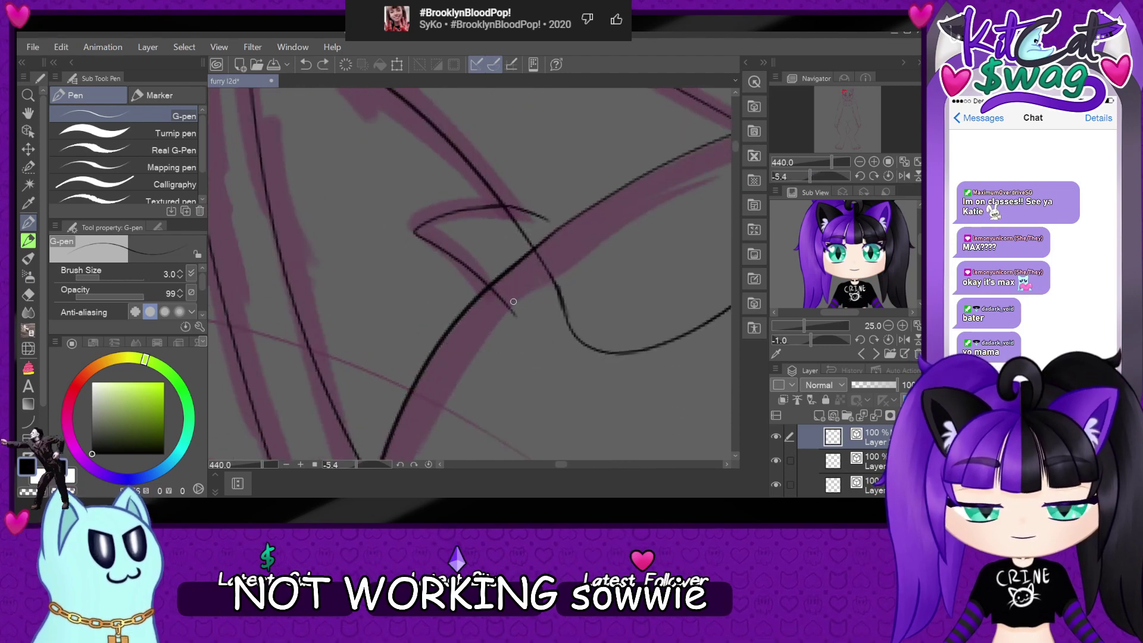
mouse_move(521, 298)
mouse_down()
mouse_move(416, 326)
mouse_move(554, 379)
mouse_up()
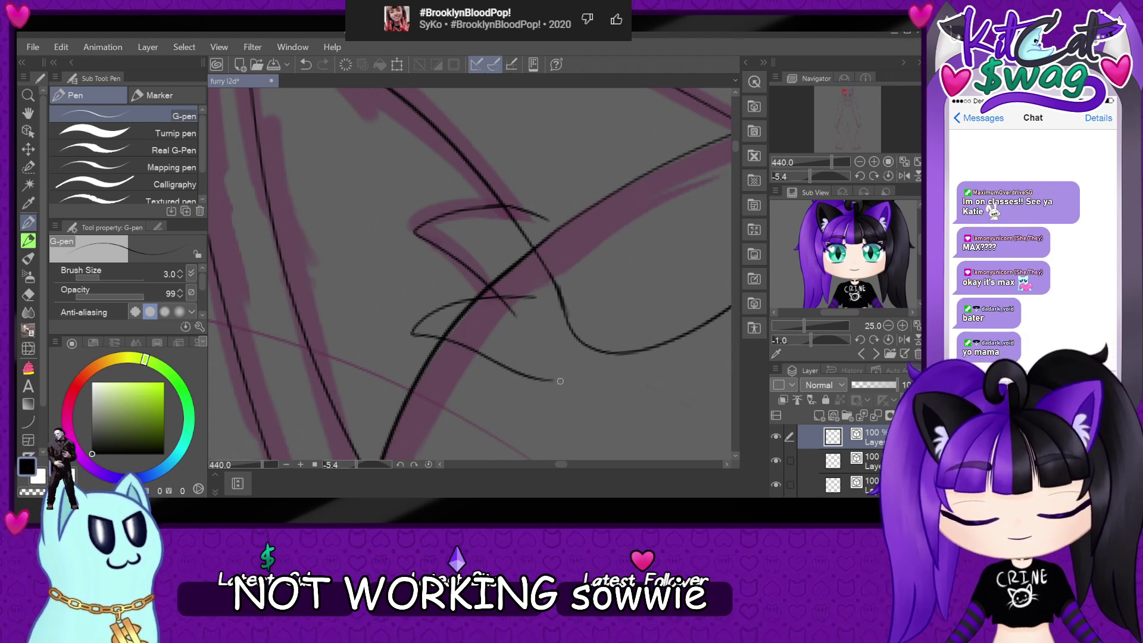
drag(551, 380, 624, 355)
key(ctrl+z)
drag(811, 176, 842, 176)
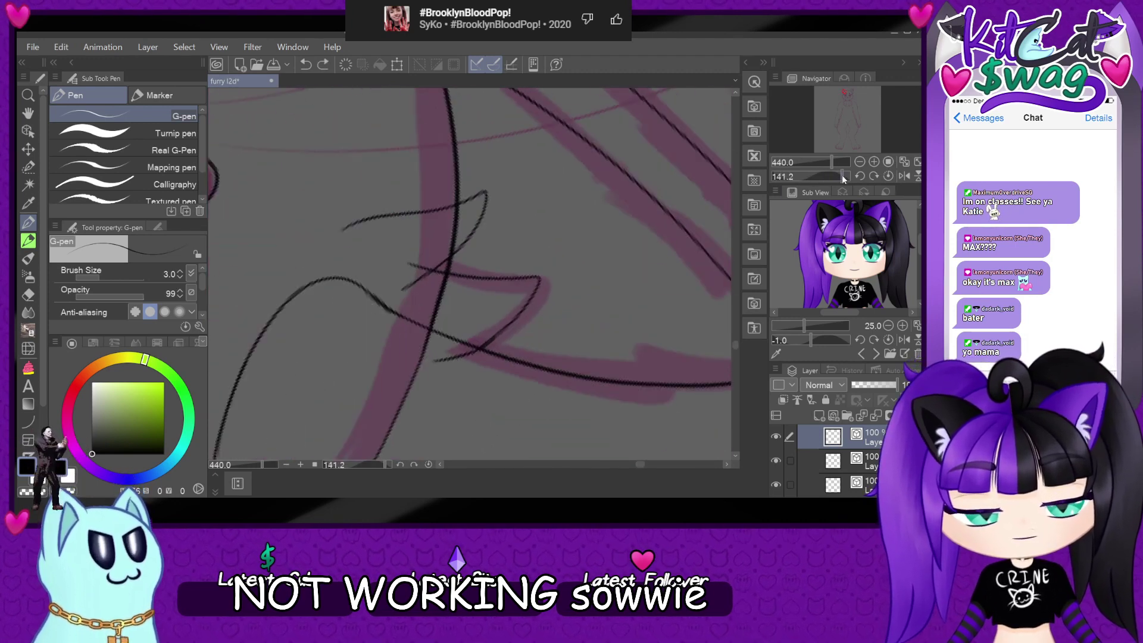
drag(352, 224, 311, 271)
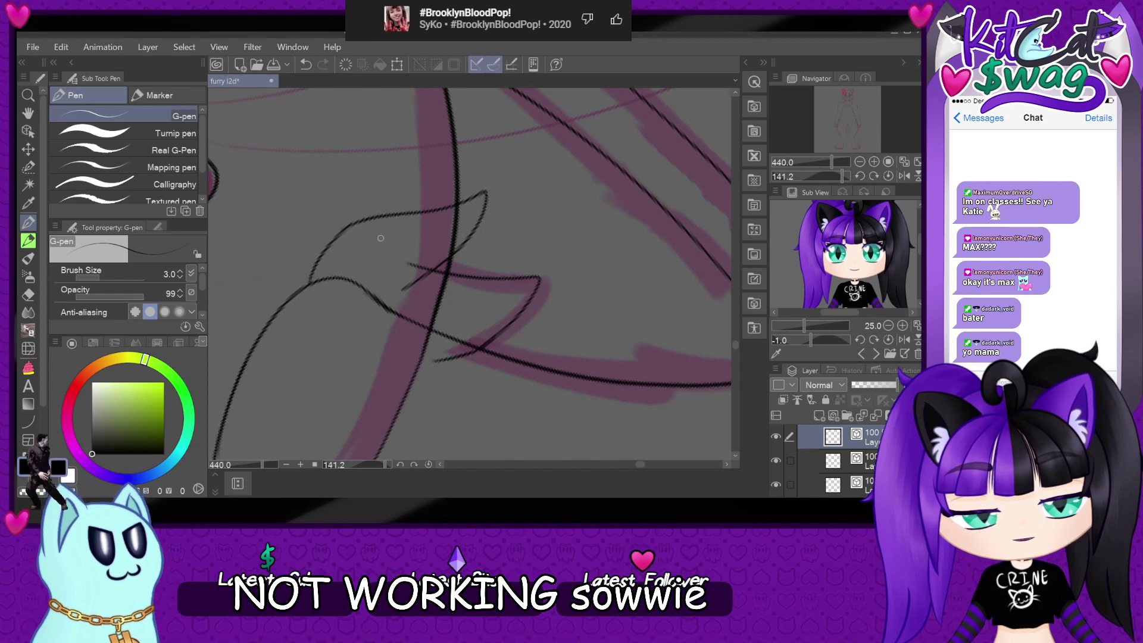
click(888, 177)
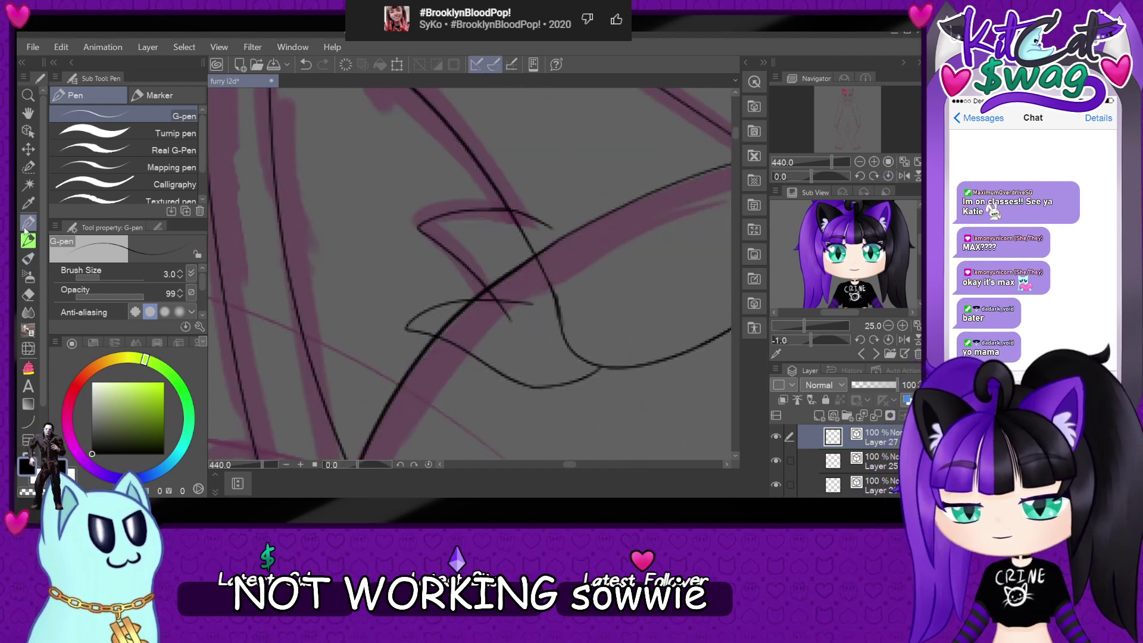
key(ctrl+z)
key(ctrl+z)
- Extend the fur tuft's lower edge inside the head and join it to the rounded ear-base curve
scroll(517, 259, down, 5)
scroll(515, 265, up, 5)
drag(505, 293, 611, 349)
scroll(629, 298, up, 4)
drag(811, 177, 824, 176)
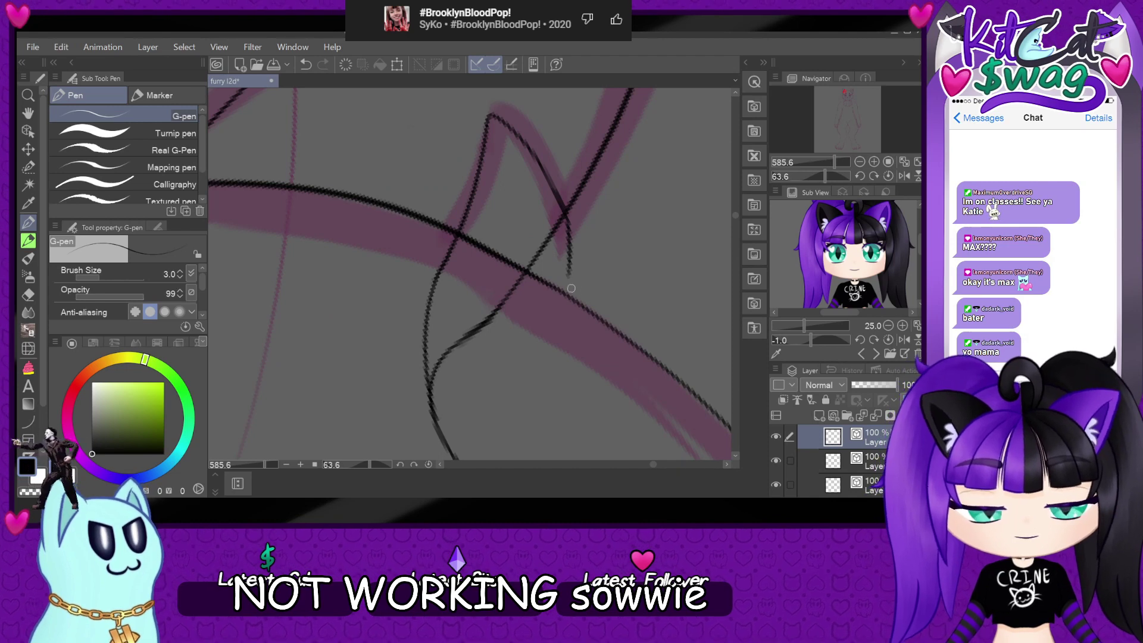
scroll(589, 304, down, 3)
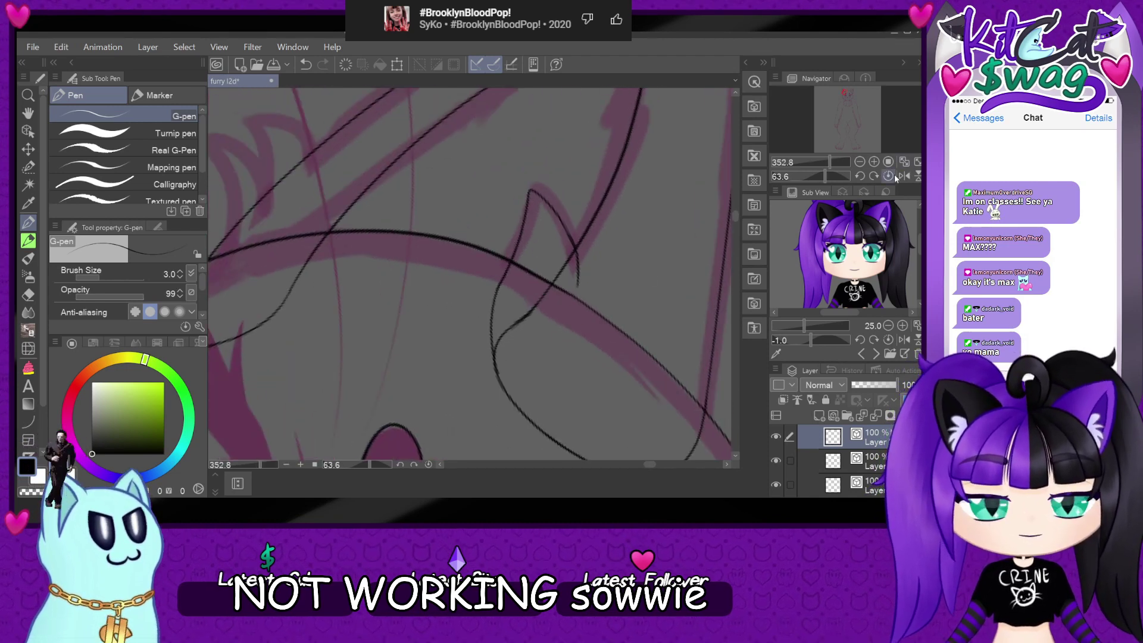
- Reset the canvas rotation and ink two stacked pointed fur tufts outside the ear's base along the sketch, joined to the ear's outer line
click(889, 176)
scroll(490, 309, down, 7)
scroll(433, 357, up, 2)
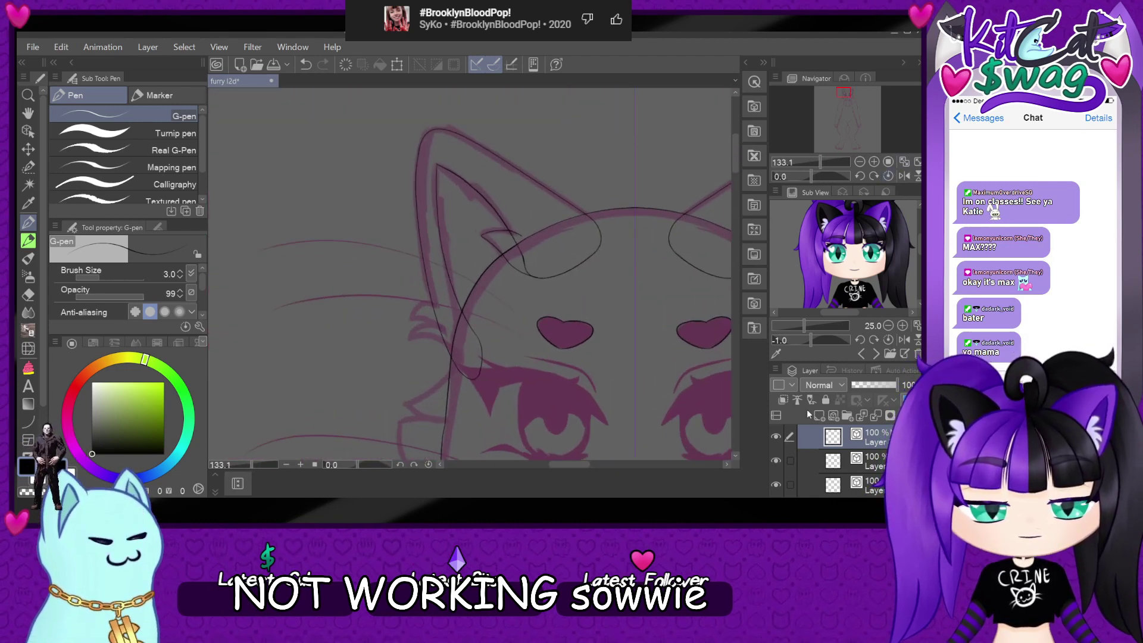
scroll(465, 331, up, 5)
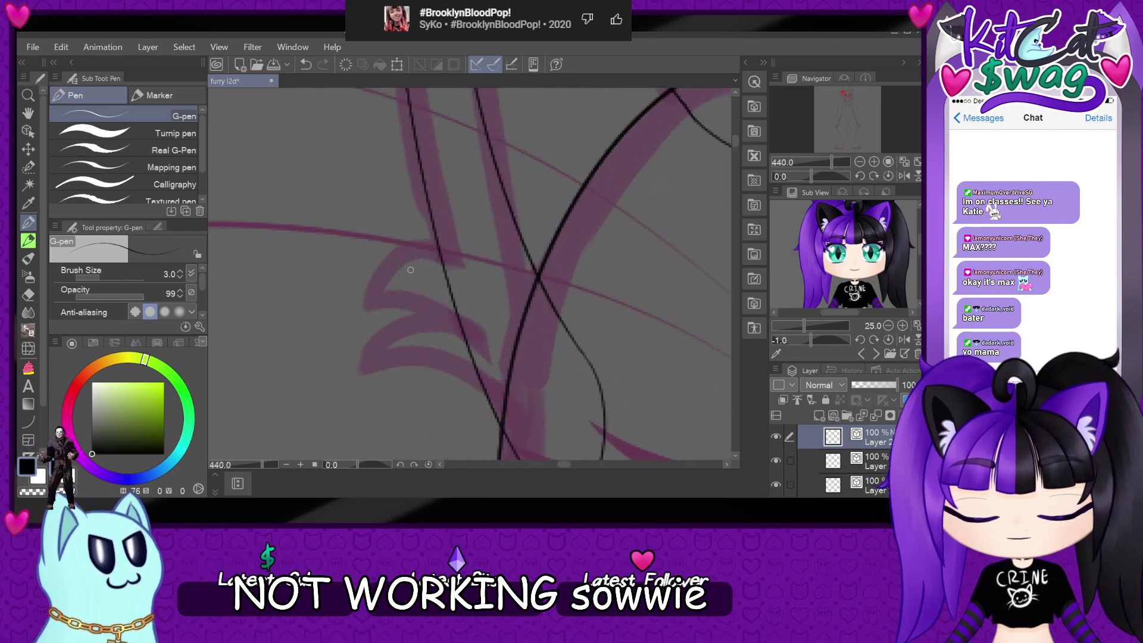
mouse_move(461, 326)
mouse_down()
mouse_move(408, 329)
mouse_move(363, 363)
mouse_up()
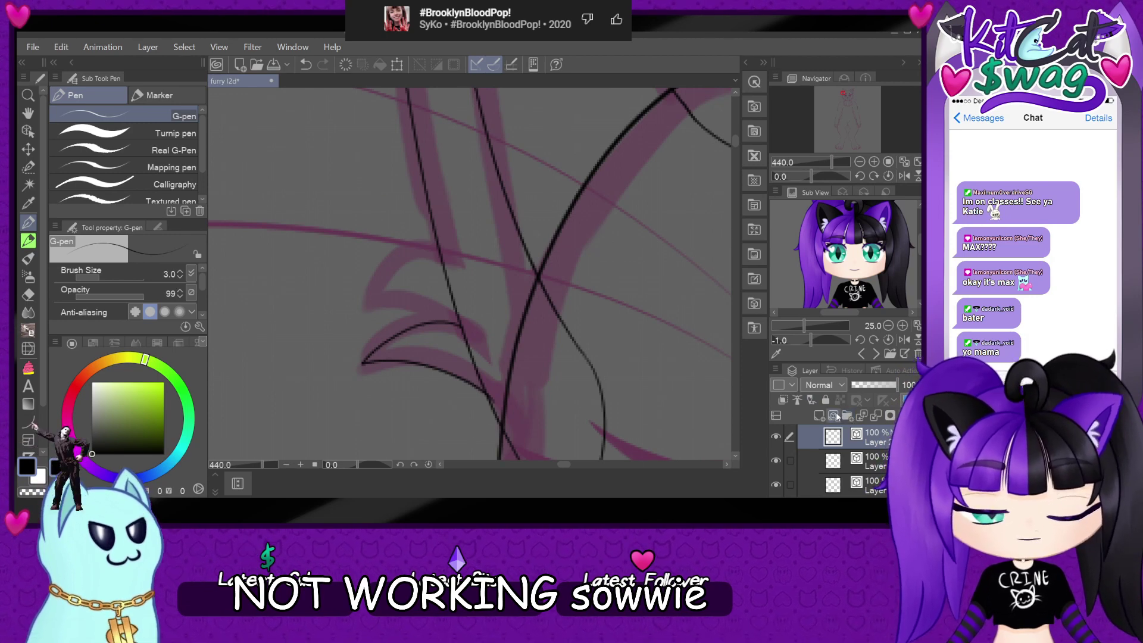
mouse_move(437, 250)
mouse_down()
mouse_move(403, 257)
mouse_move(370, 301)
mouse_up()
drag(436, 316, 460, 329)
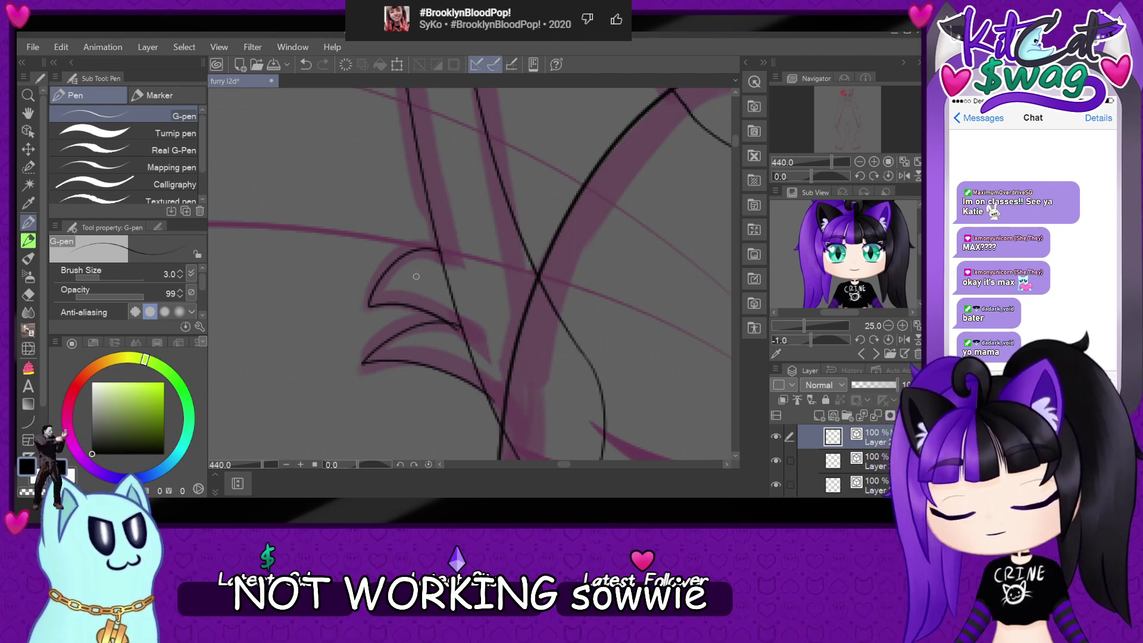
- Collapse the Folder 2 layer folder inside the Head folder
scroll(396, 259, down, 3)
scroll(396, 259, down, 3)
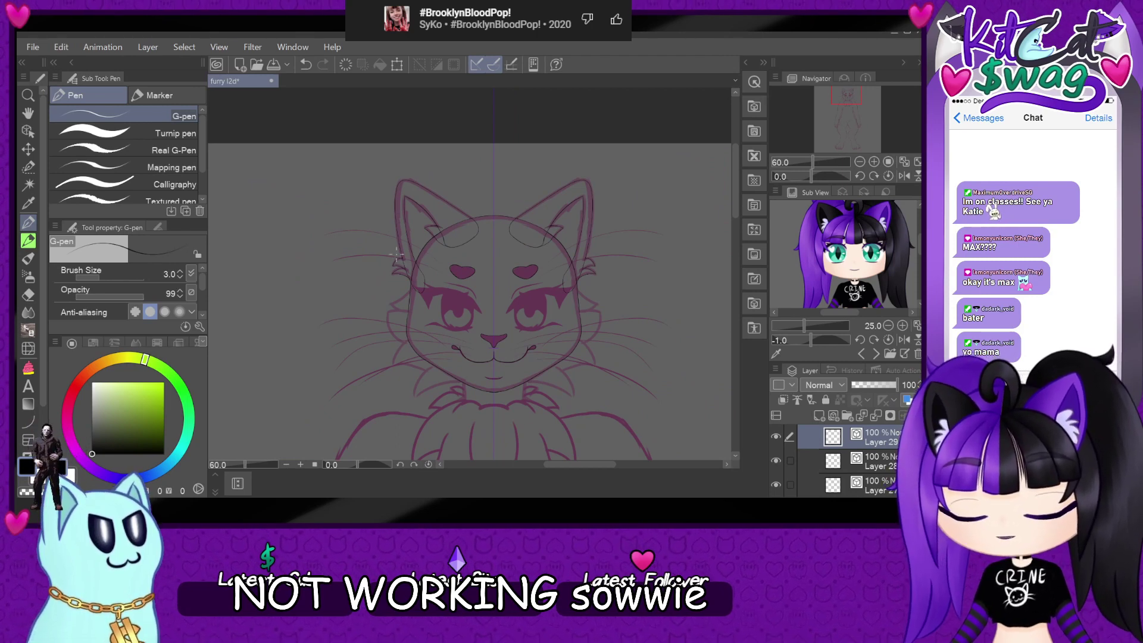
scroll(529, 286, up, 2)
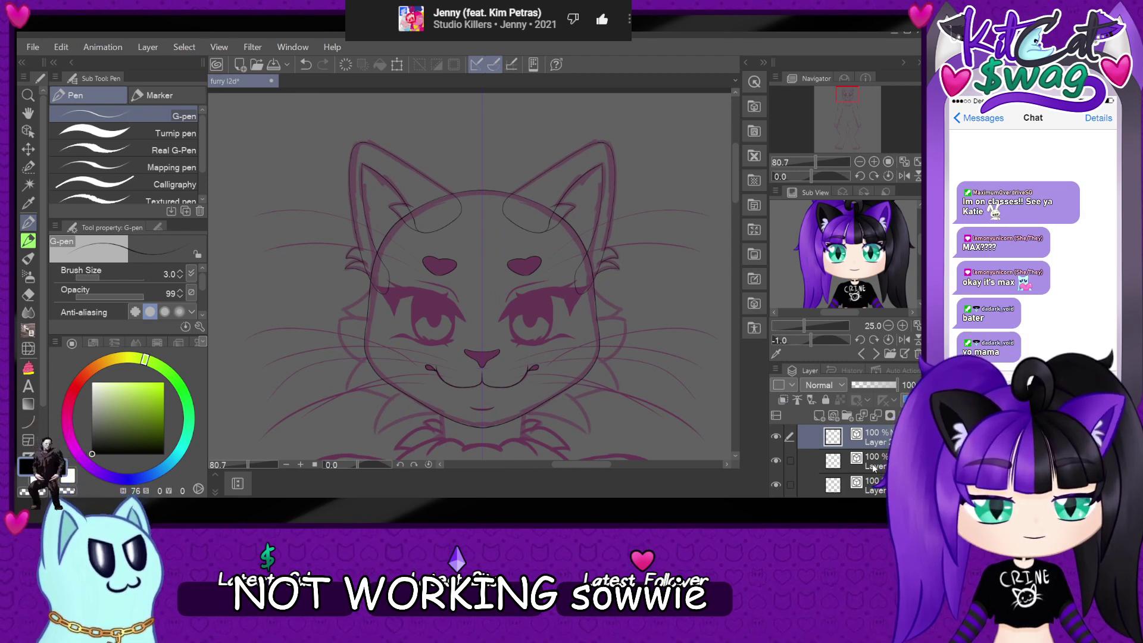
scroll(494, 325, down, 2)
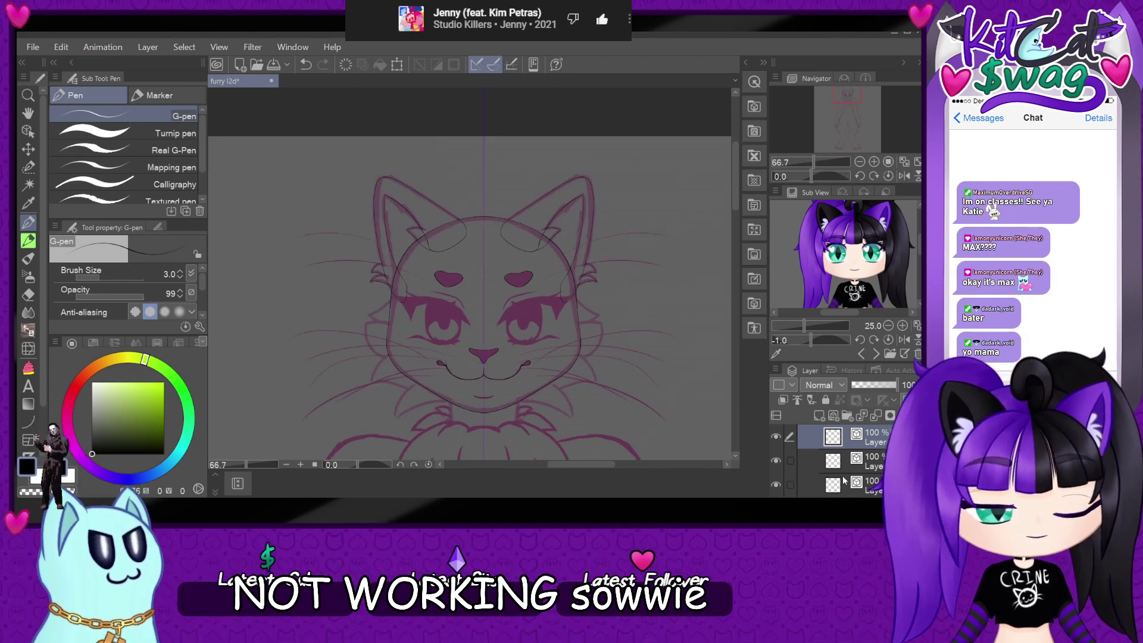
scroll(844, 482, down, 1)
scroll(834, 456, up, 3)
click(813, 455)
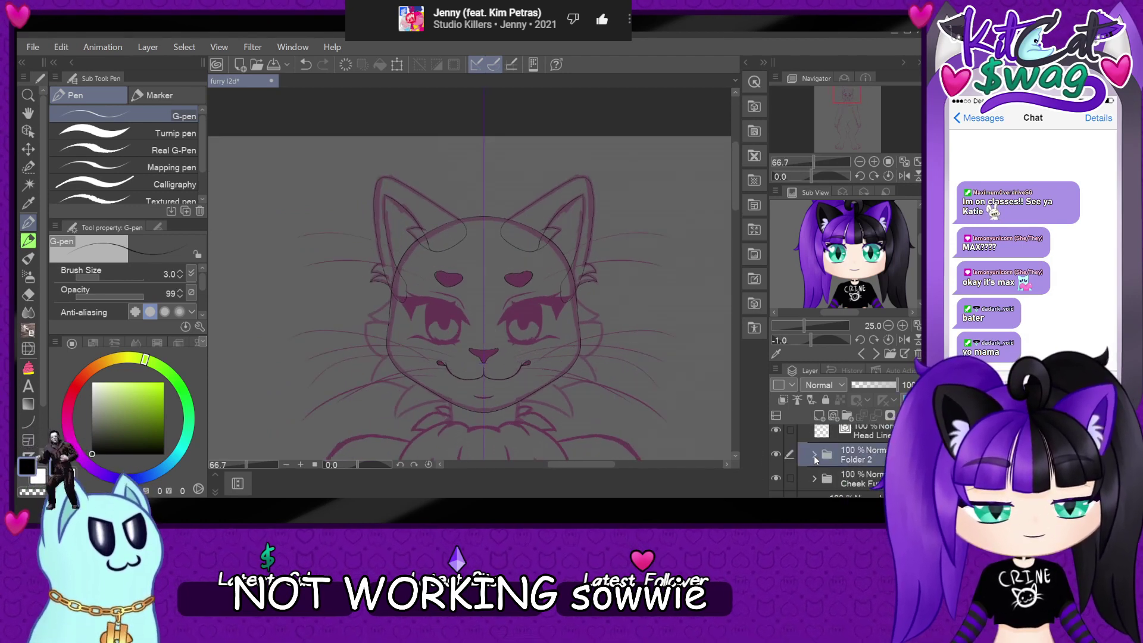
scroll(813, 456, down, 2)
scroll(529, 347, down, 4)
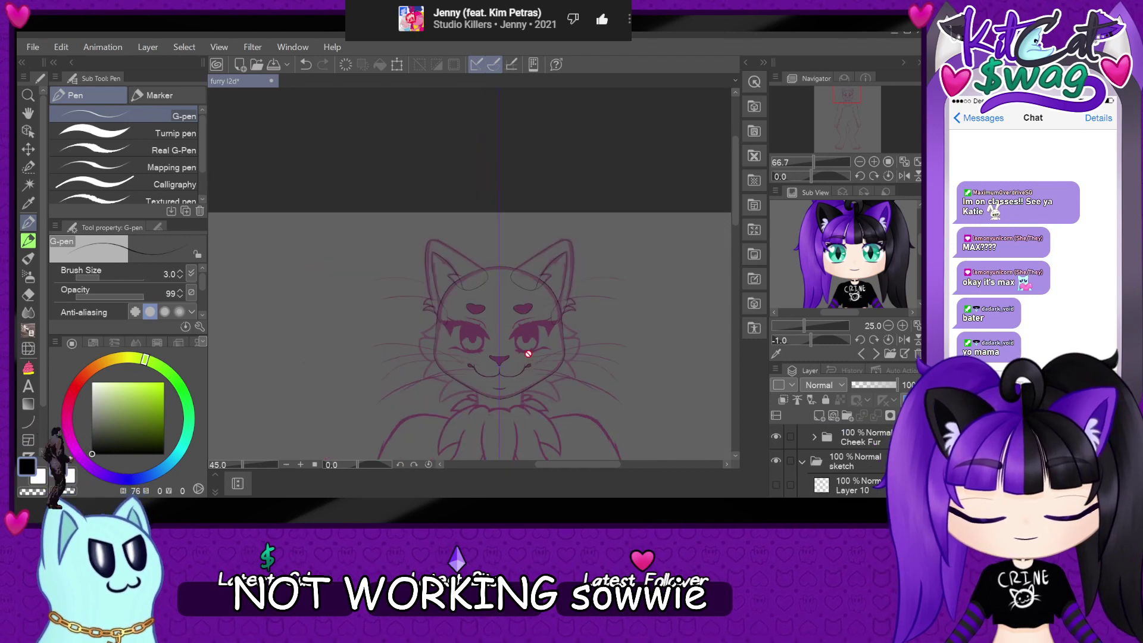
scroll(512, 437, up, 2)
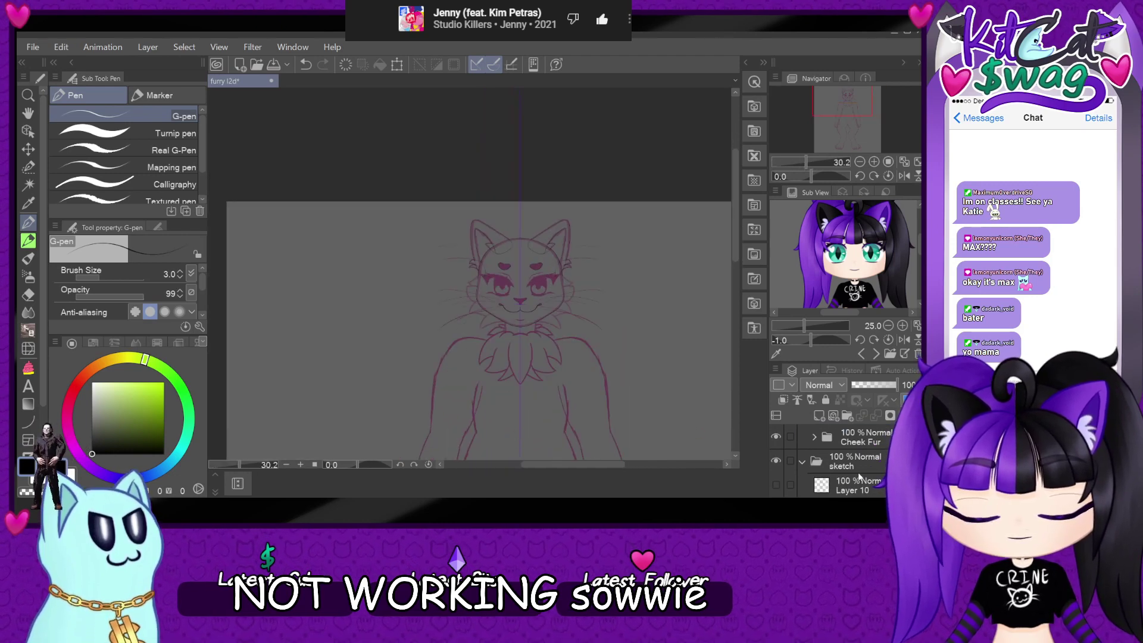
click(802, 459)
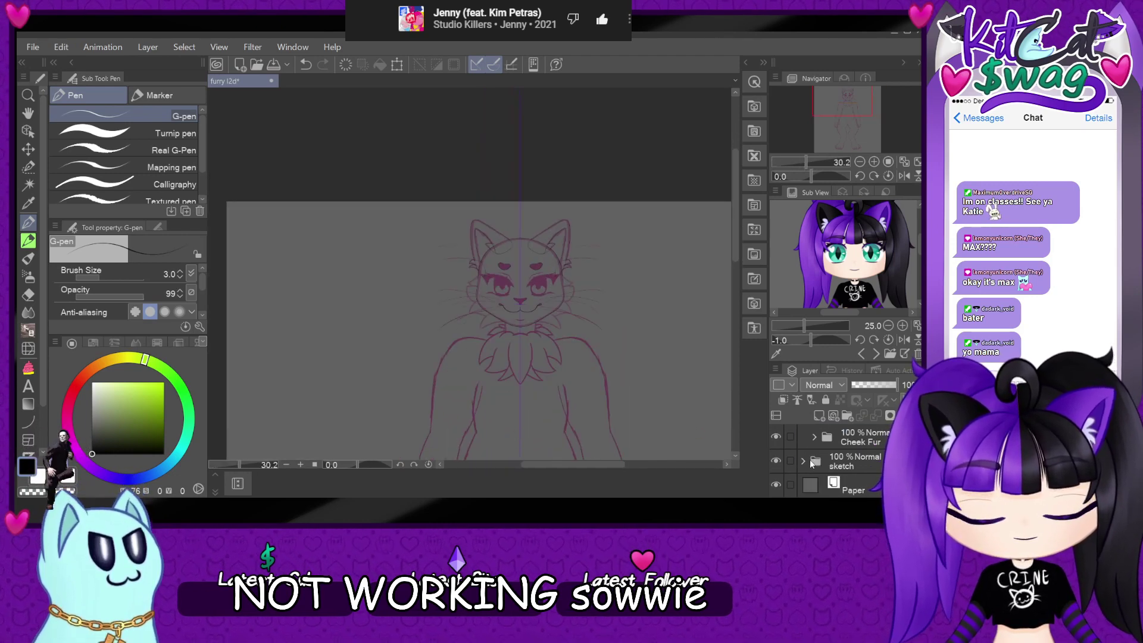
click(805, 461)
click(777, 446)
click(777, 445)
- Show the hidden Layer 3 Copy in the sketch folder to bring up the chest sketch
scroll(576, 332, down, 3)
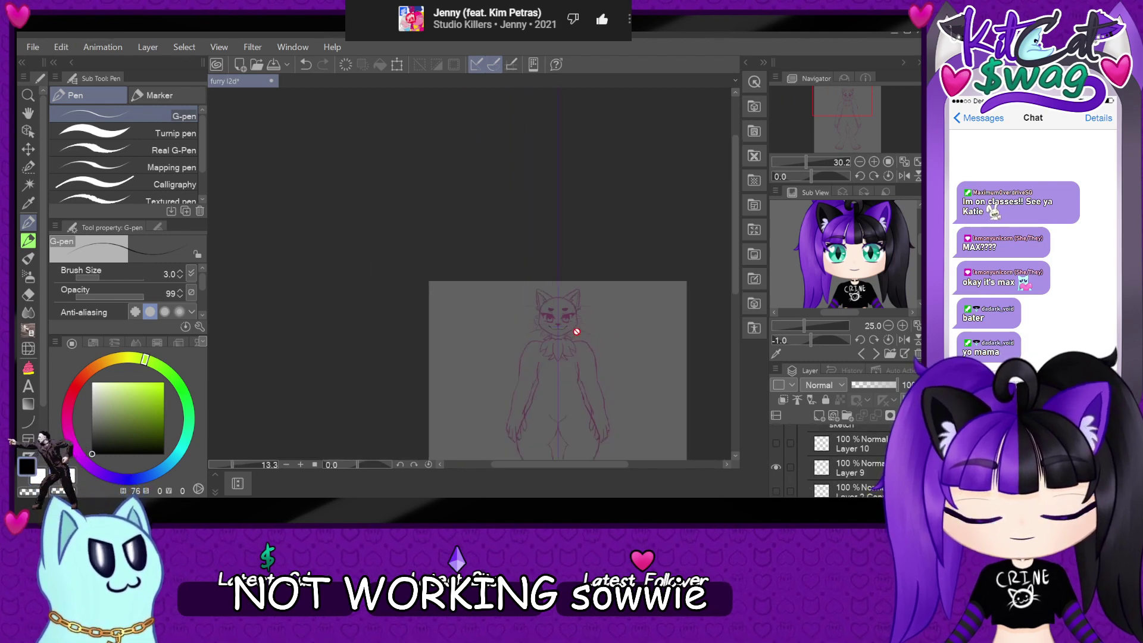
scroll(589, 439, up, 2)
scroll(820, 482, down, 1)
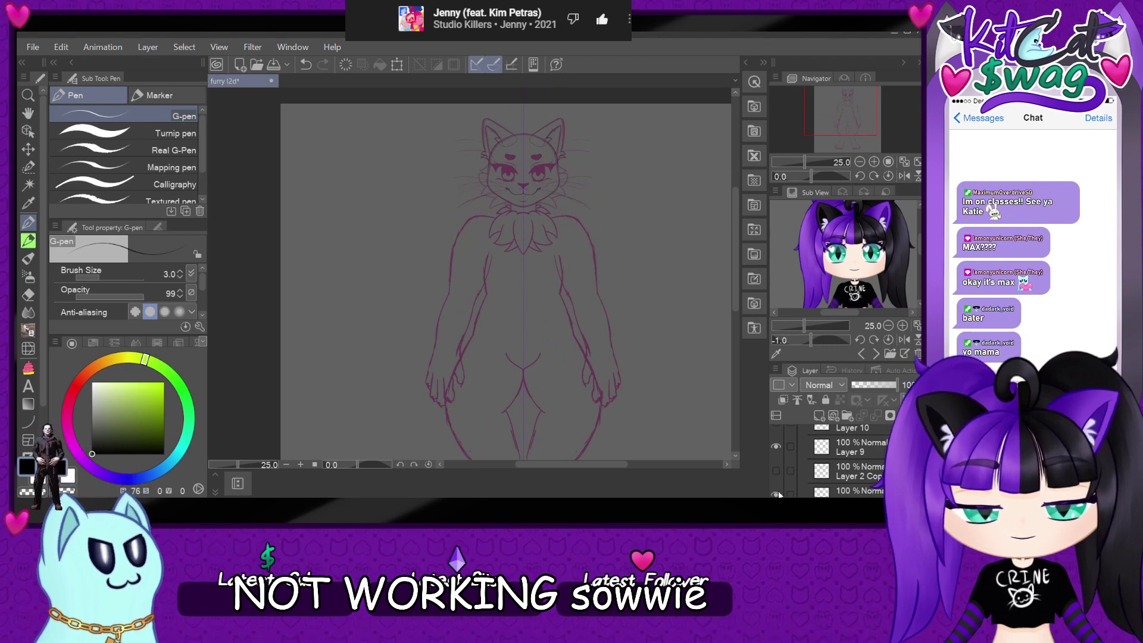
scroll(778, 489, down, 2)
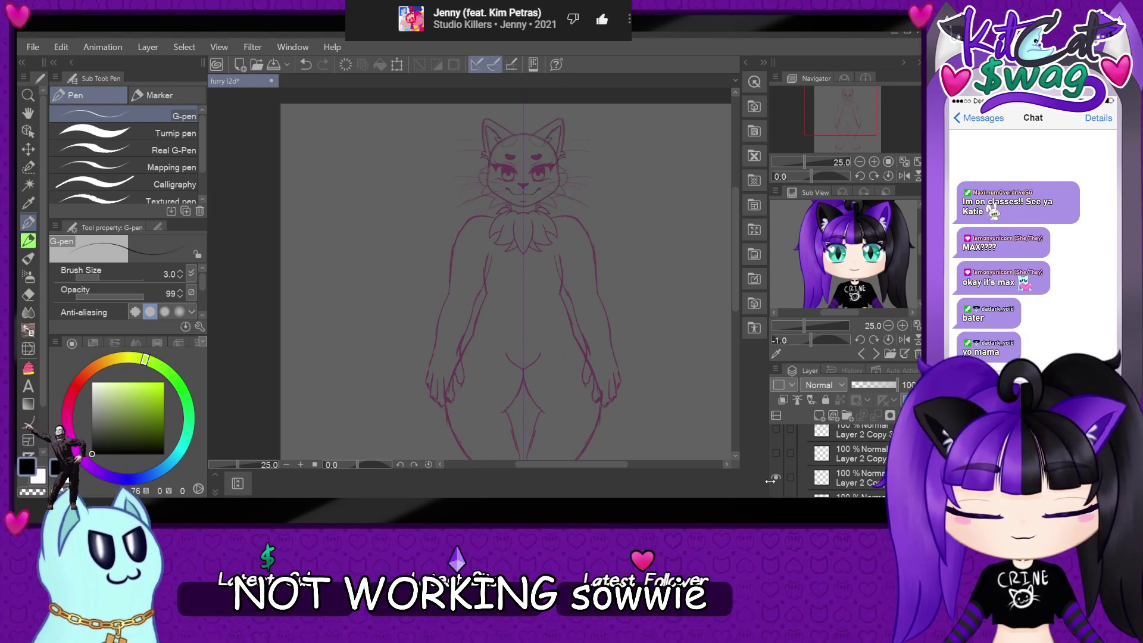
scroll(777, 478, down, 2)
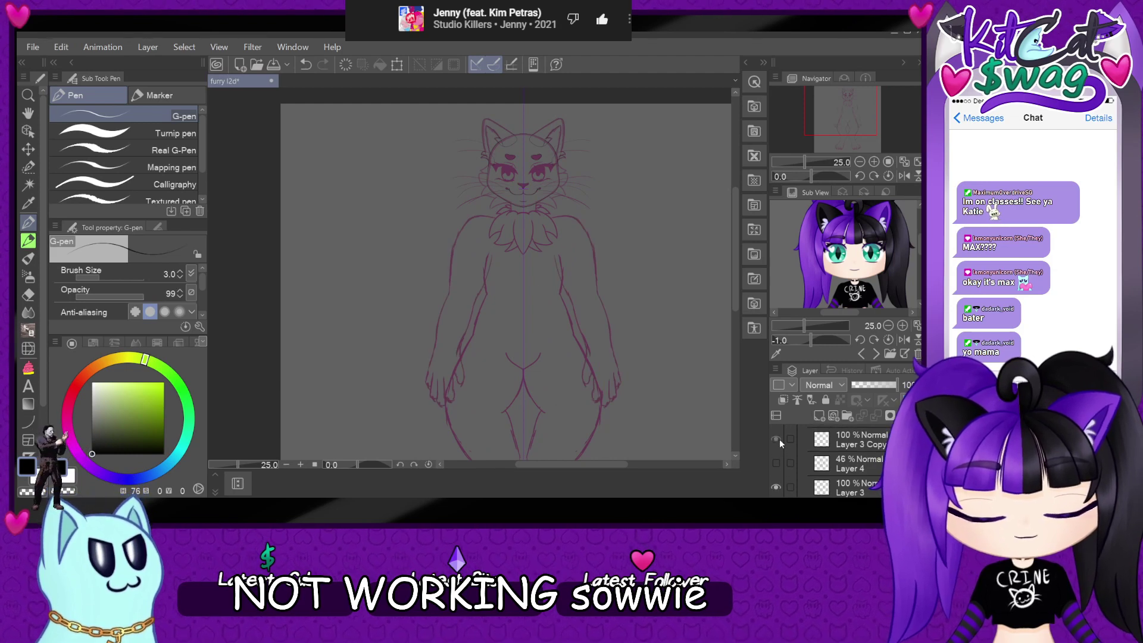
scroll(834, 452, up, 1)
scroll(845, 459, up, 2)
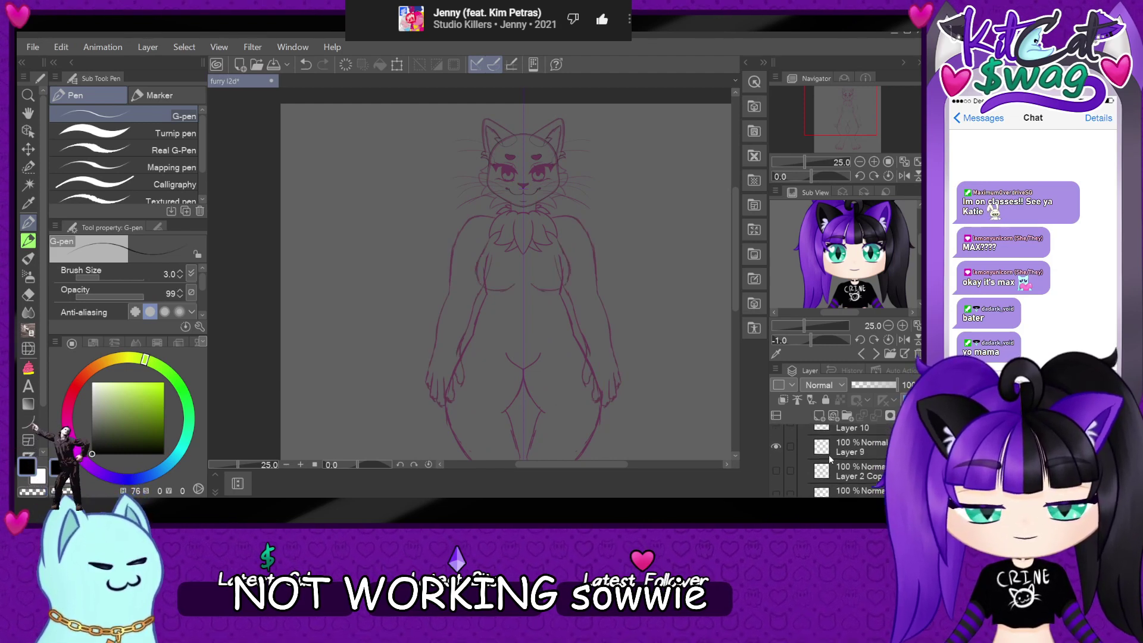
- Collapse the Head folder and create a new layer folder between it and the sketch folder
scroll(831, 458, up, 3)
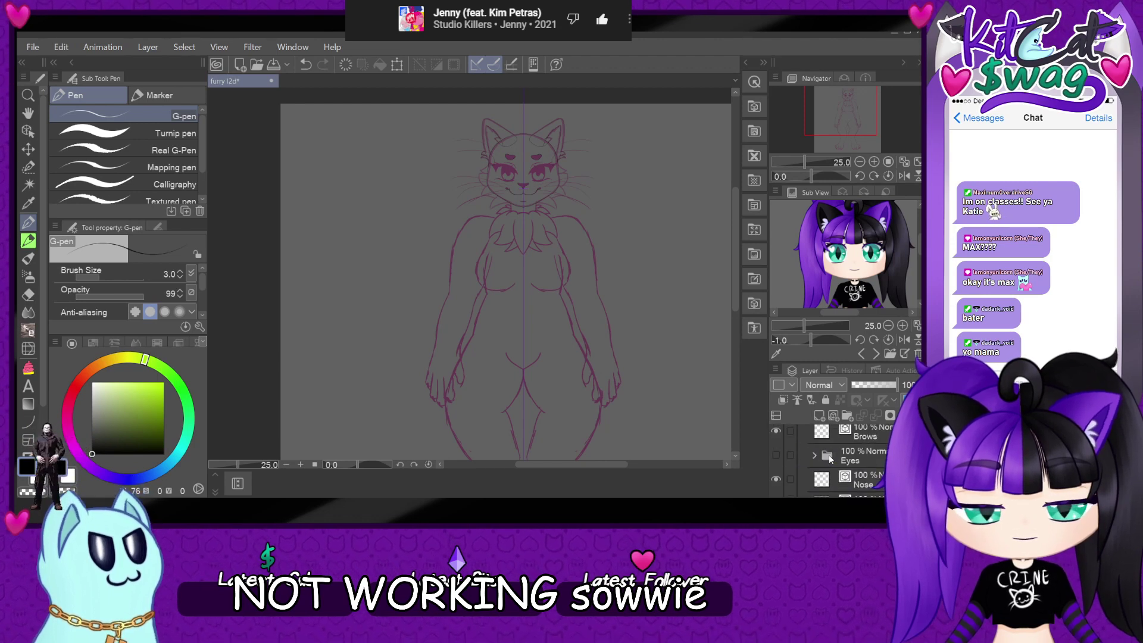
scroll(832, 459, up, 3)
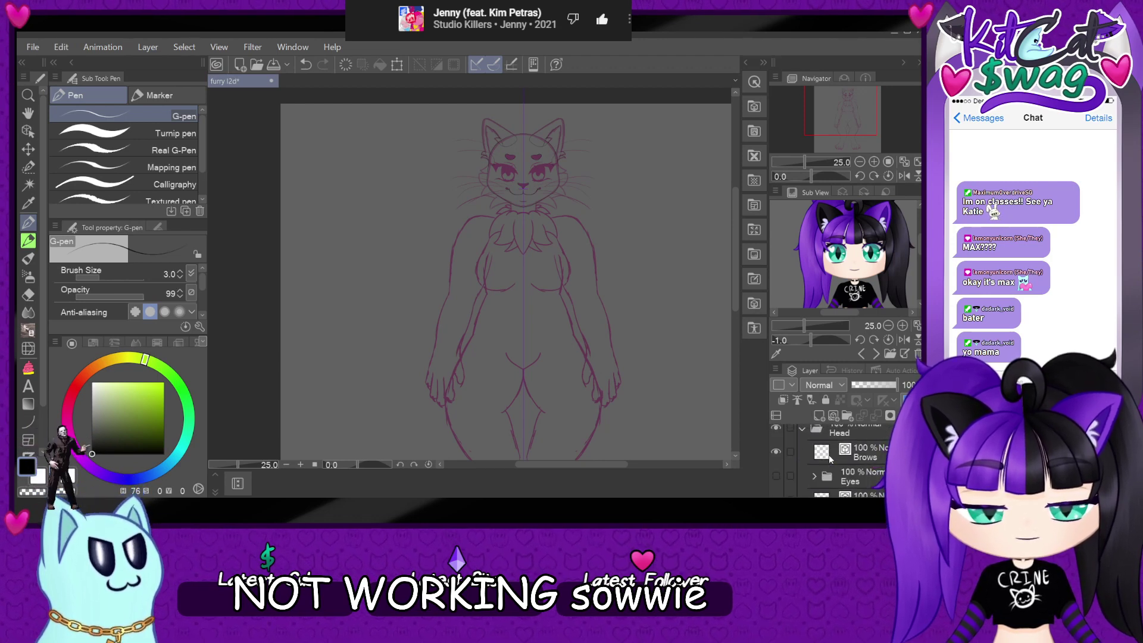
scroll(831, 459, down, 1)
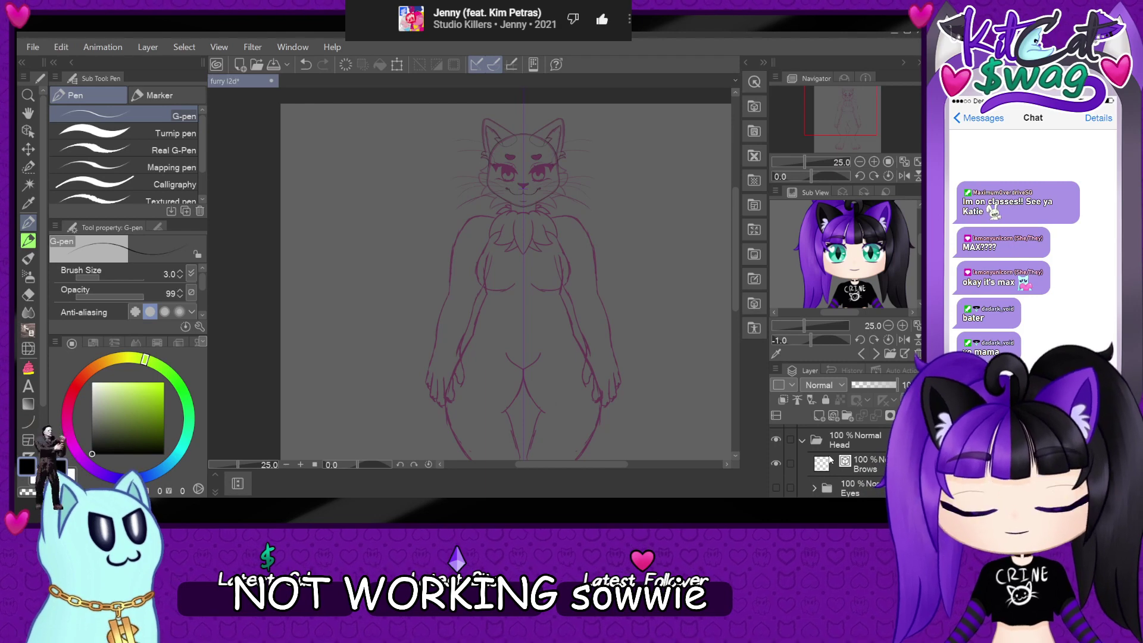
click(802, 440)
click(842, 419)
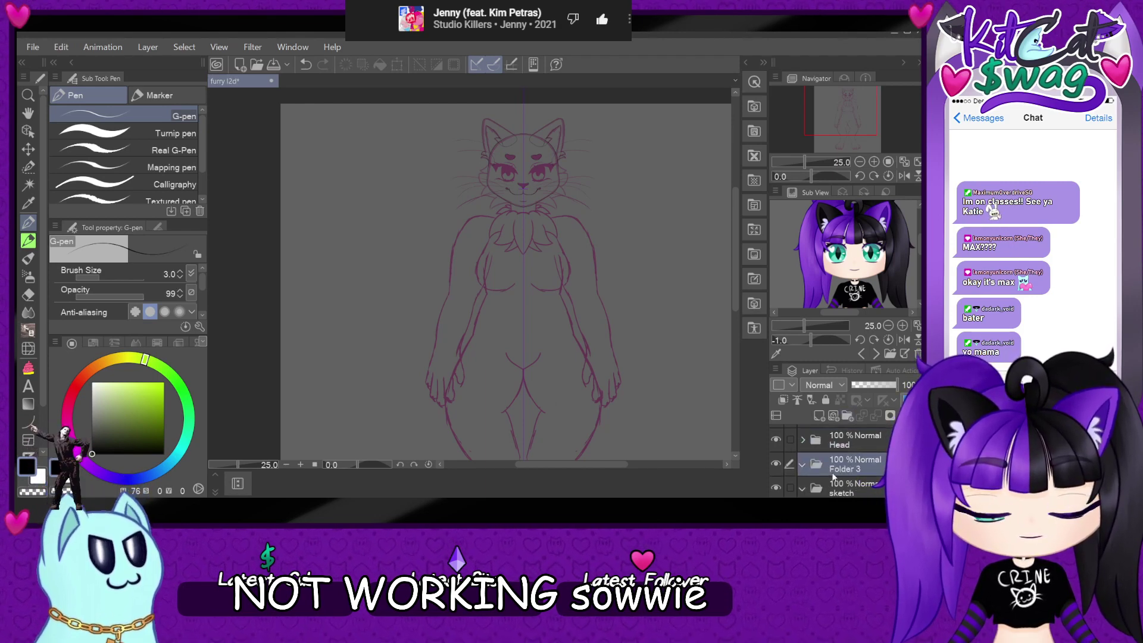
- Select the Head folder together with the new Folder 3 and move both into the KitCat folder above them
scroll(836, 459, up, 1)
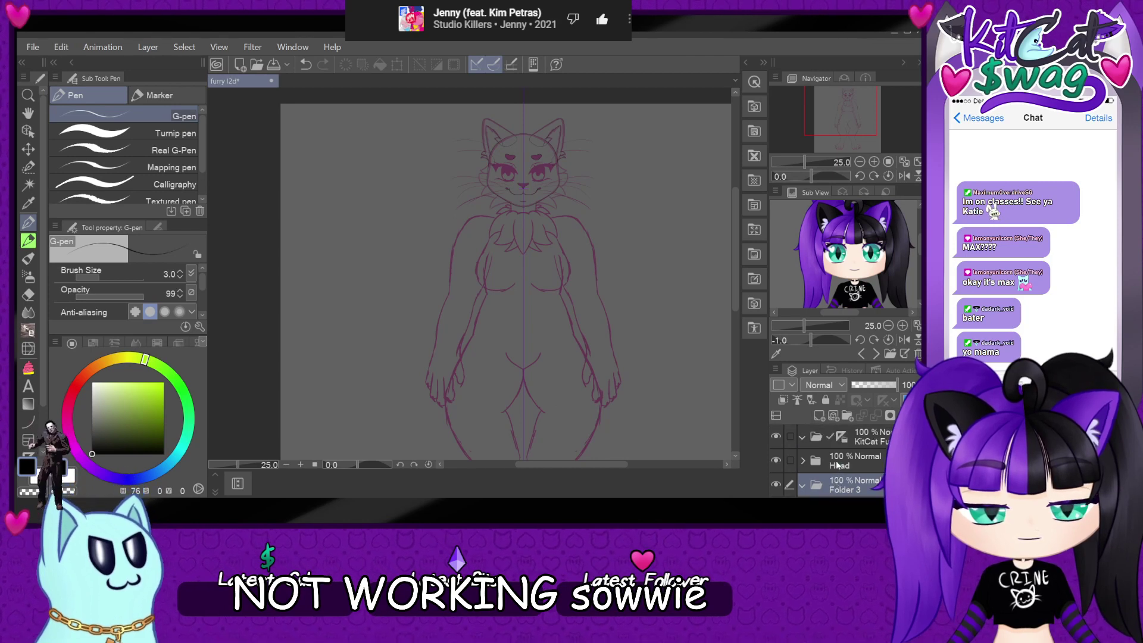
click(856, 463)
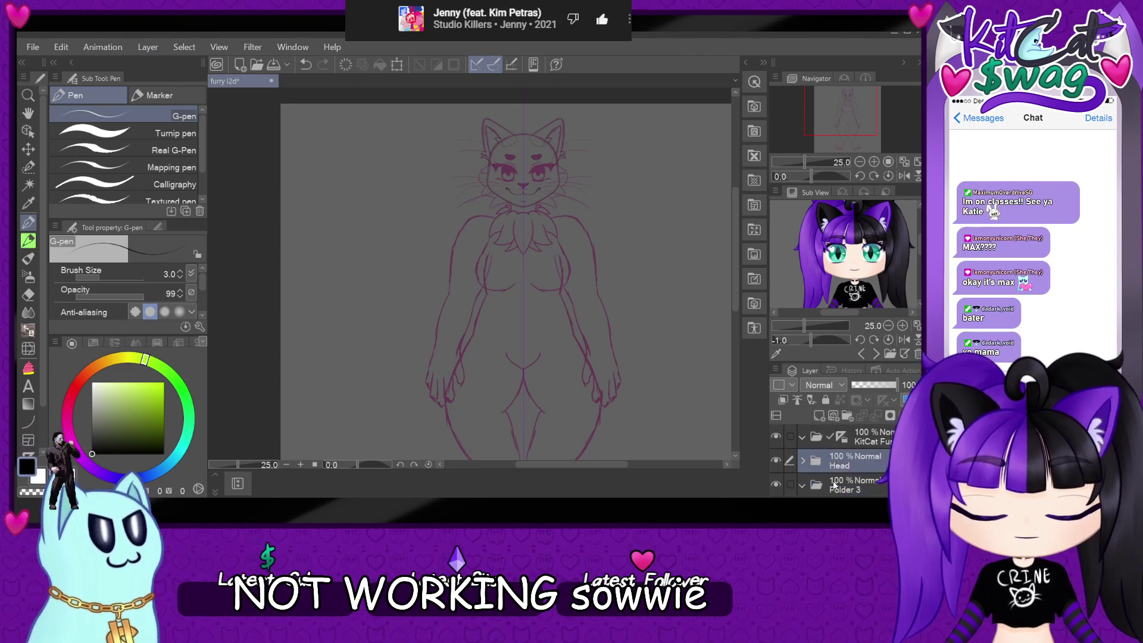
ctrl+click(841, 484)
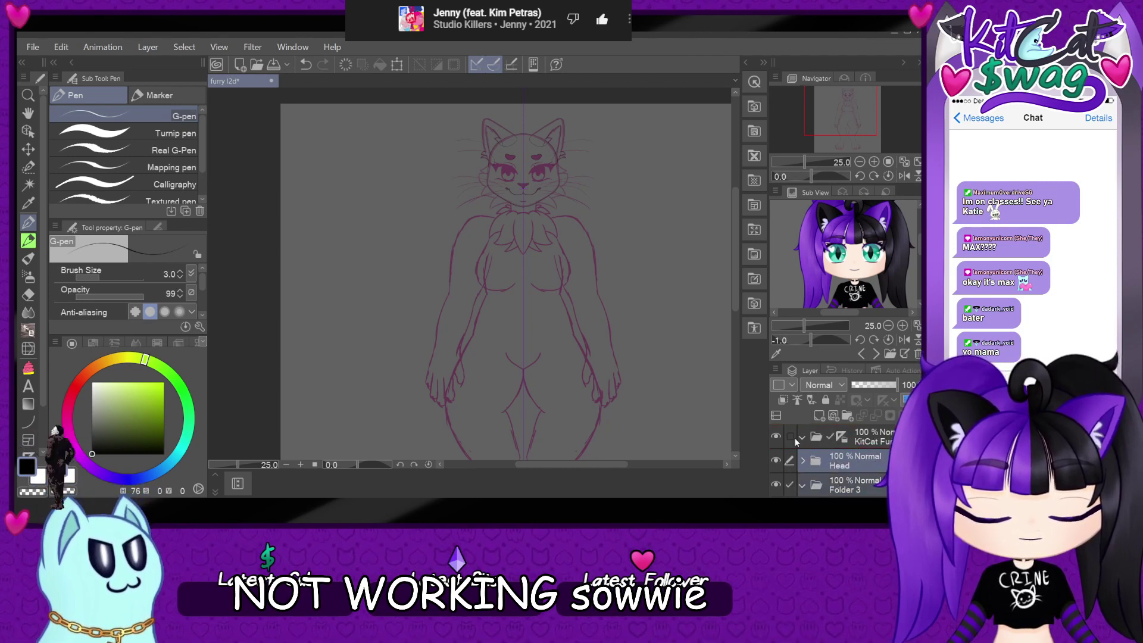
drag(847, 444, 846, 441)
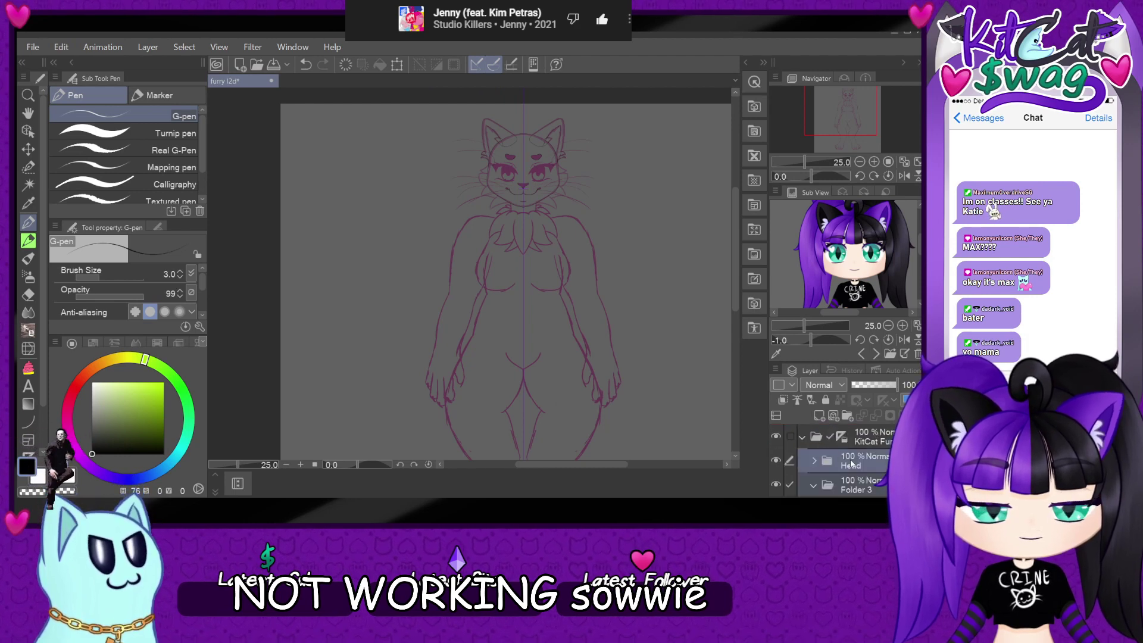
- Rename the Folder 3 layer folder as Upper Body
click(851, 467)
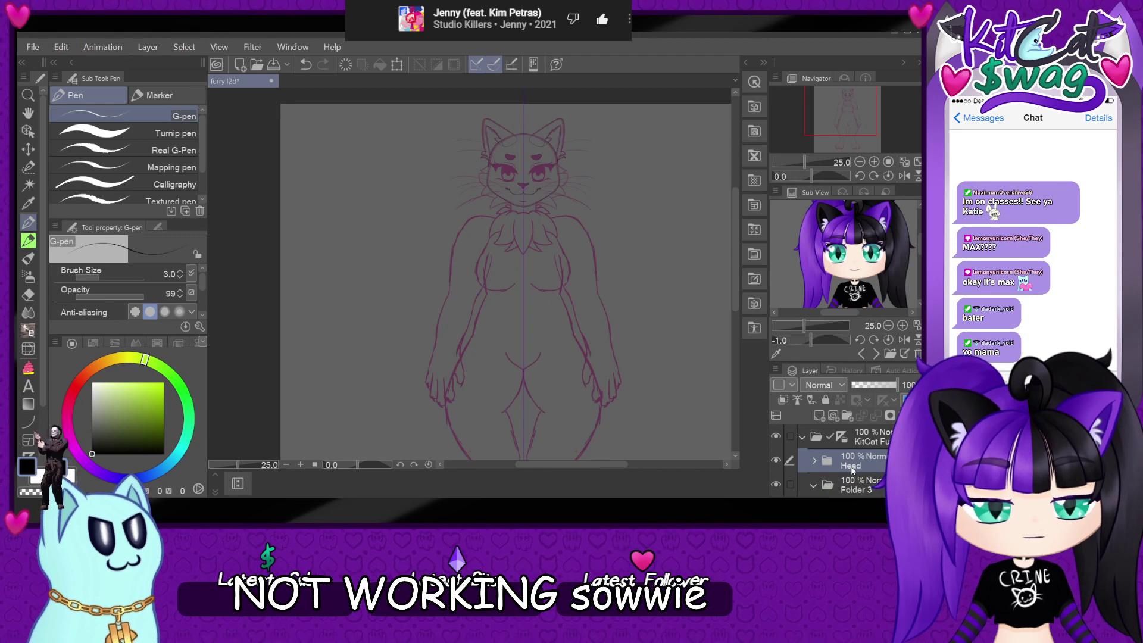
scroll(853, 470, down, 1)
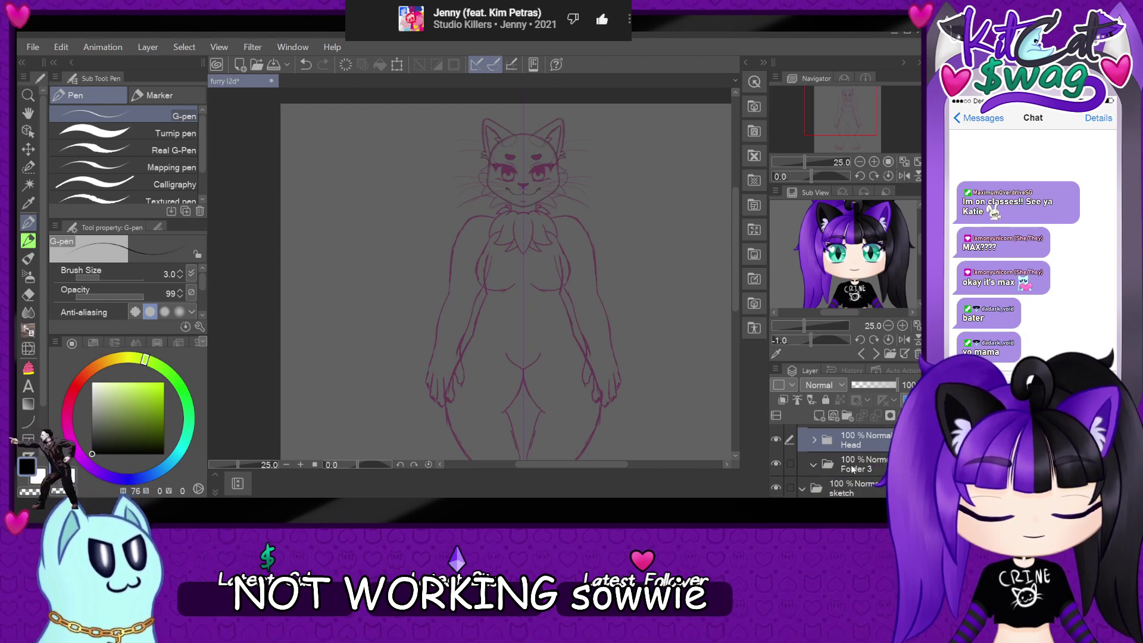
click(853, 471)
scroll(514, 280, up, 1)
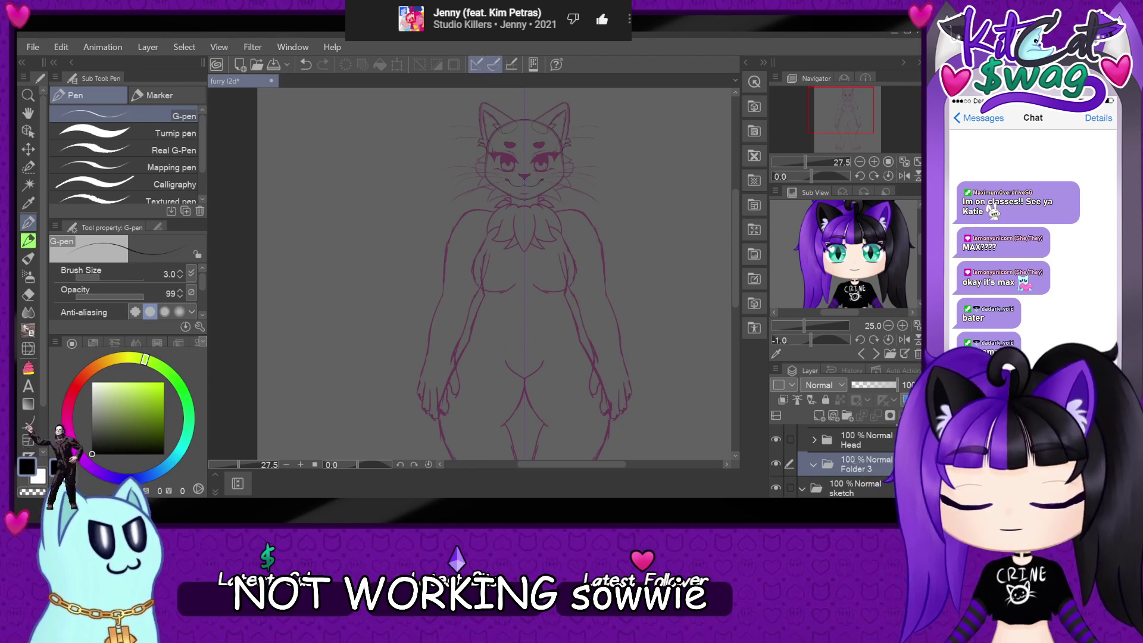
text(Upper Body)
key(Return)
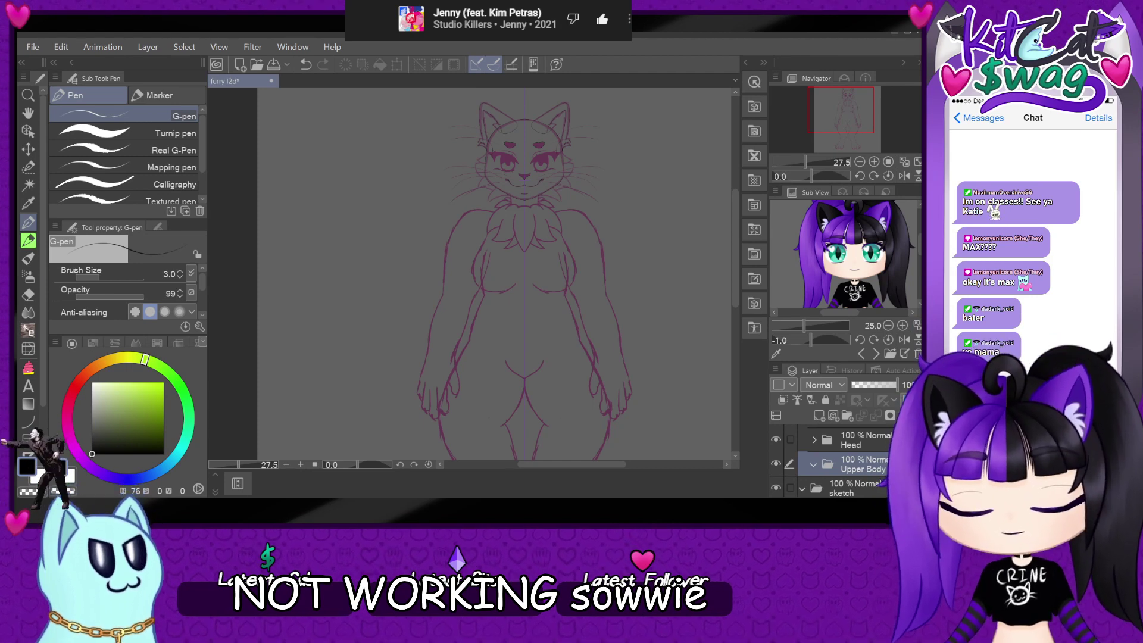
- Add a new vector layer inside the Upper Body folder, with the G-pen as the active tool
click(28, 240)
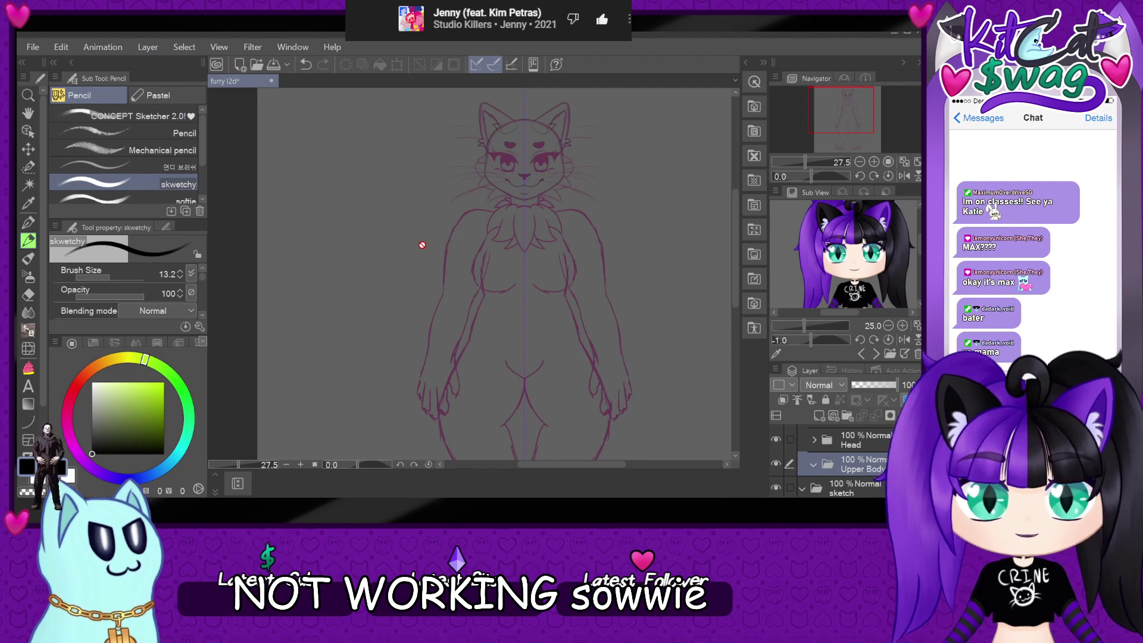
scroll(518, 228, up, 1)
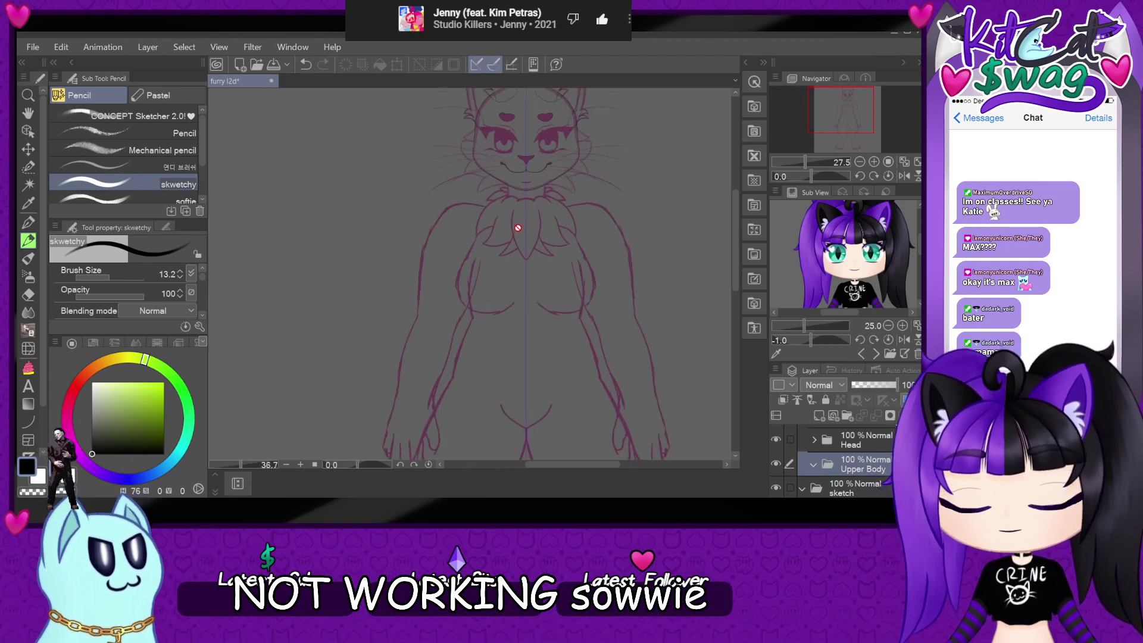
click(28, 222)
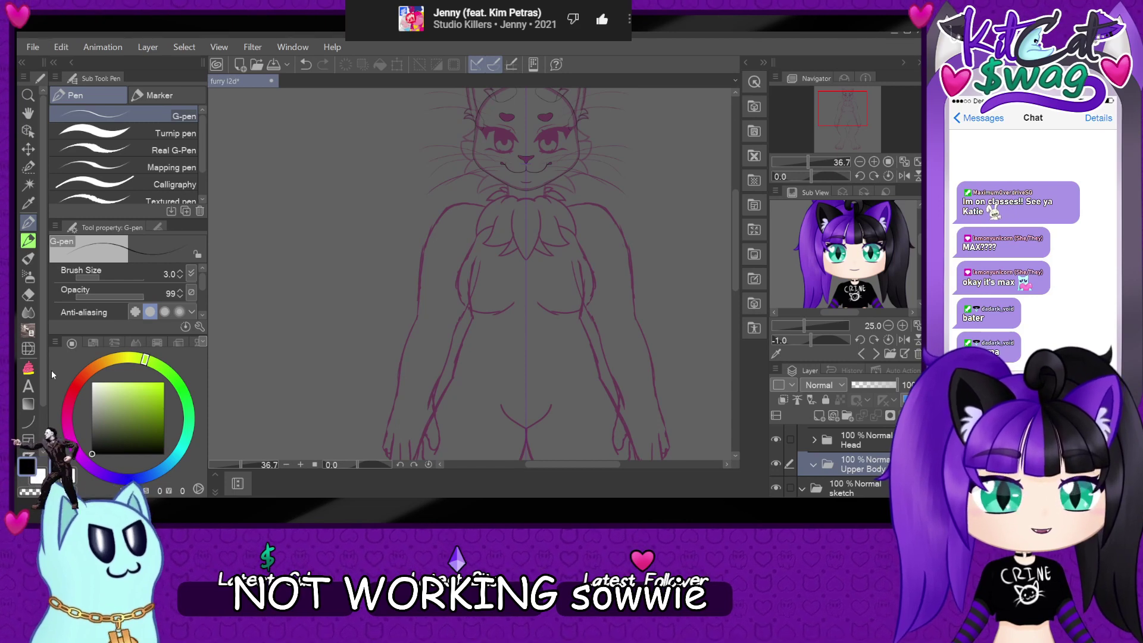
scroll(494, 172, down, 1)
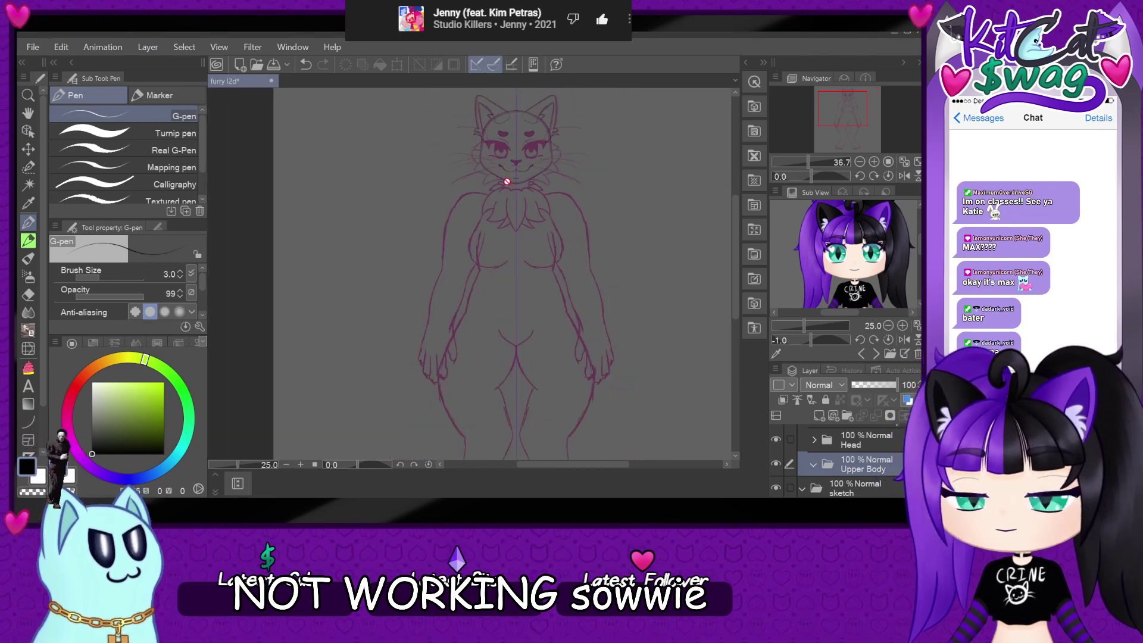
click(833, 415)
scroll(627, 331, down, 1)
scroll(531, 270, up, 5)
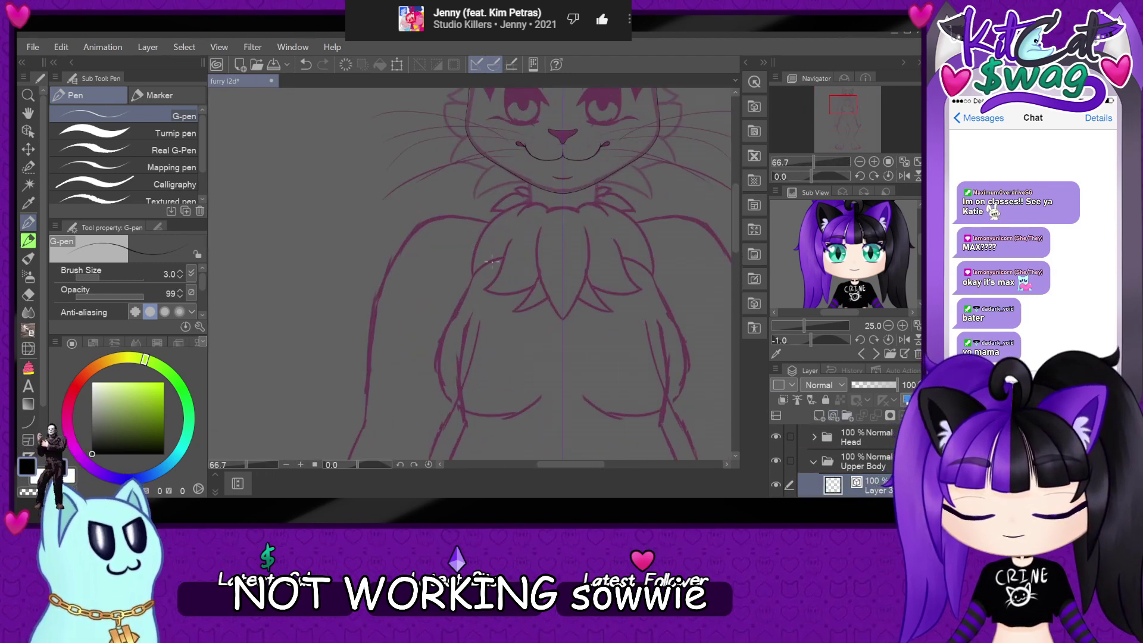
scroll(492, 262, down, 1)
scroll(537, 287, down, 2)
scroll(540, 360, up, 3)
scroll(540, 359, up, 1)
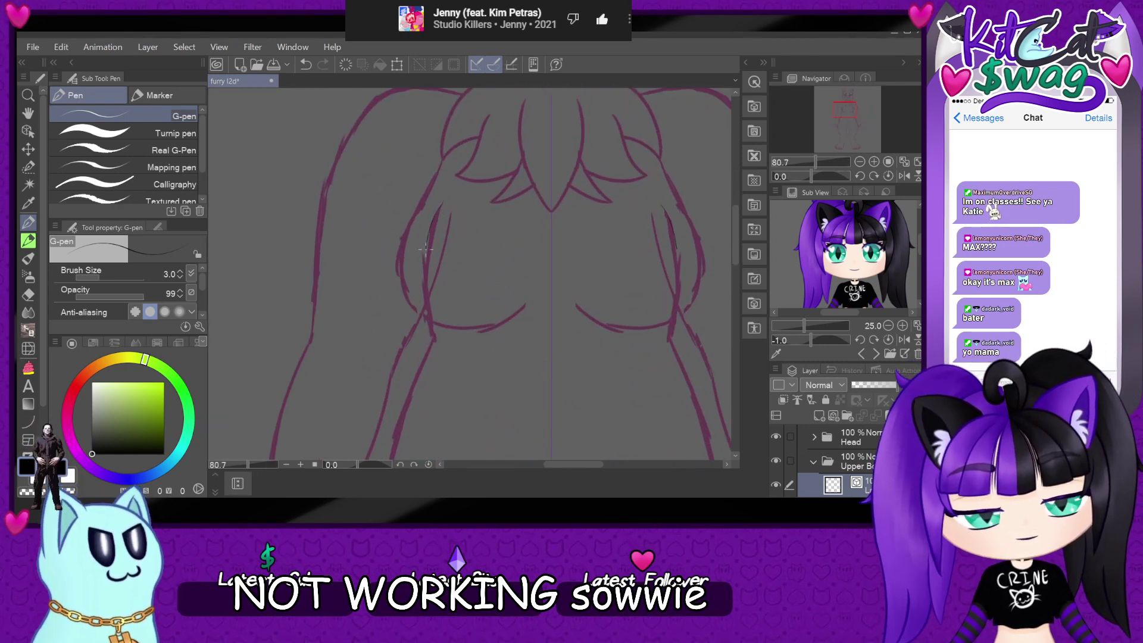
scroll(447, 316, down, 3)
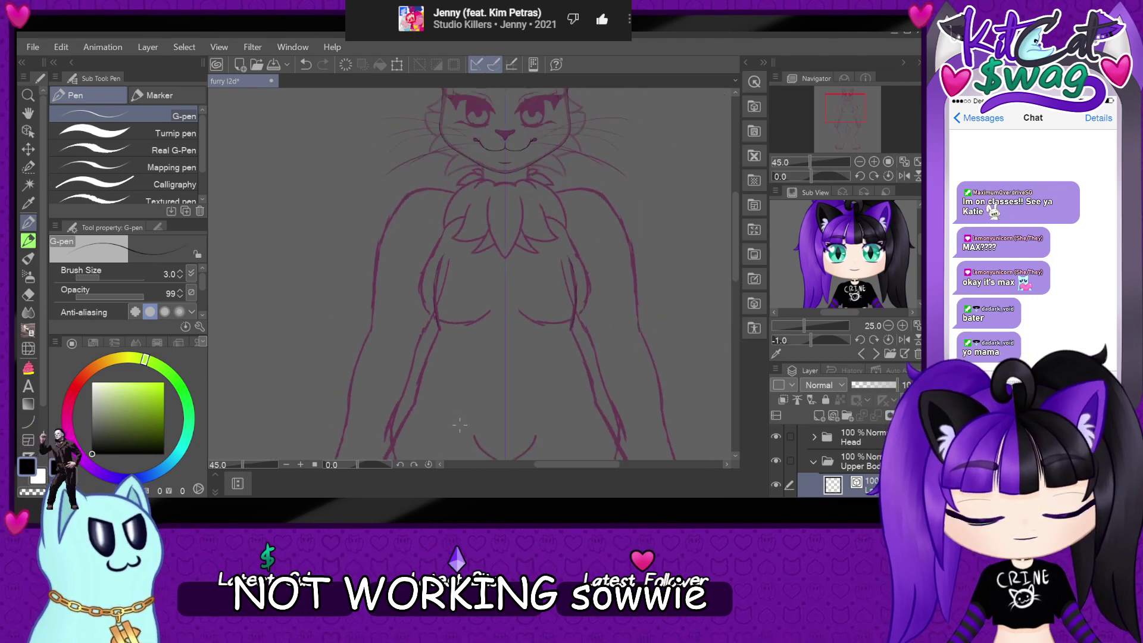
- Ink the torso's side contours from the armpit to the waist with mirrored G-pen strokes on the new vector layer
scroll(456, 424, up, 2)
scroll(457, 424, up, 1)
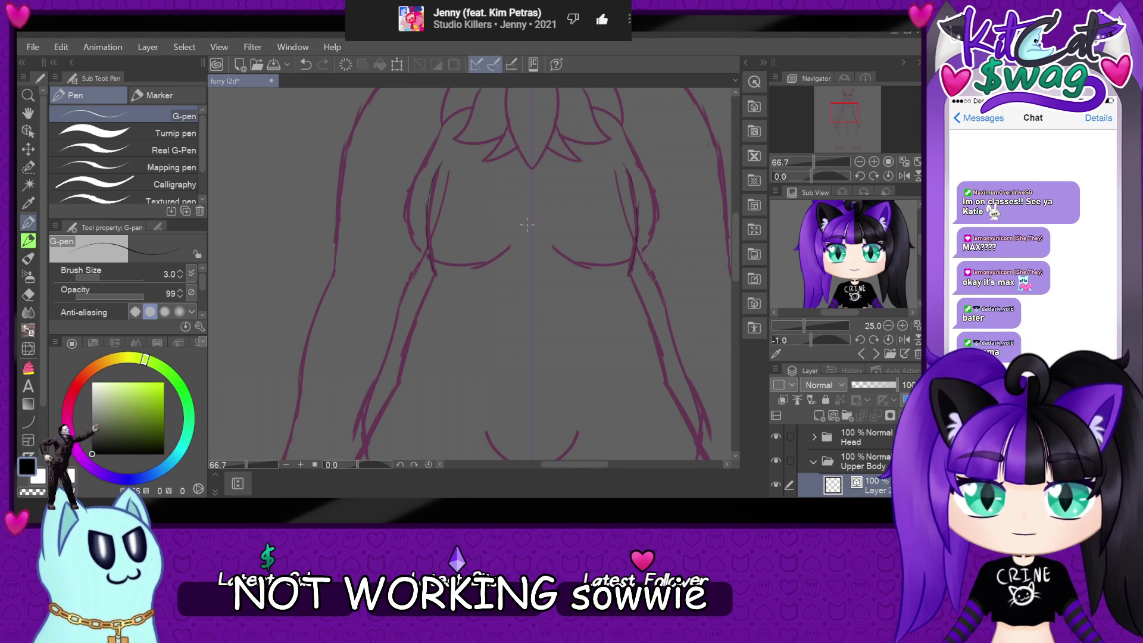
scroll(528, 224, down, 3)
scroll(494, 180, up, 5)
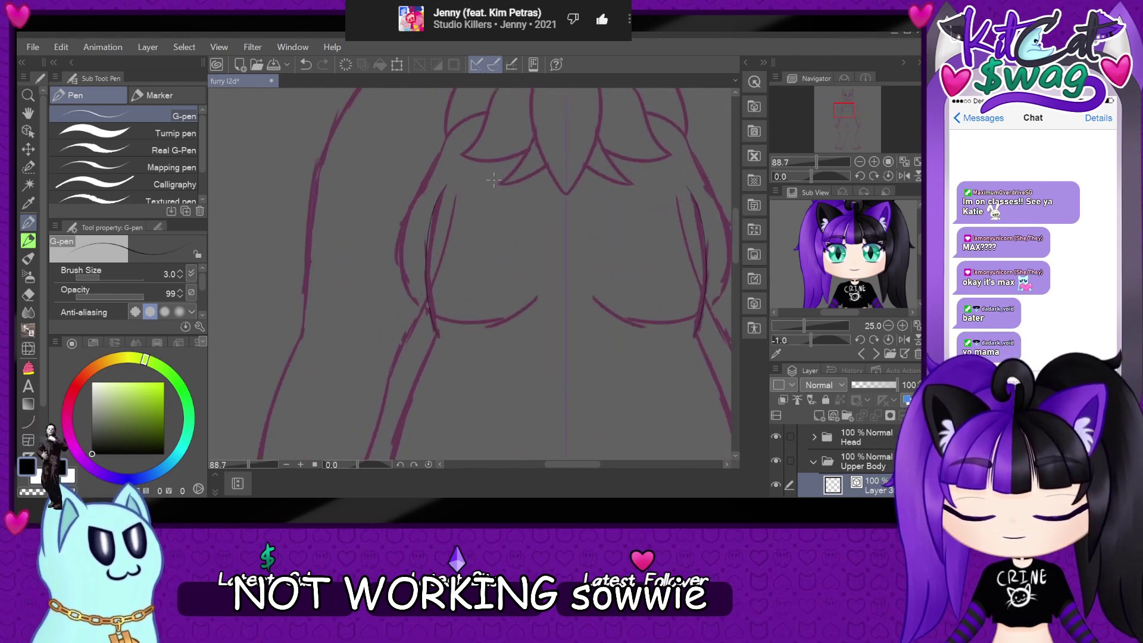
drag(846, 109, 848, 104)
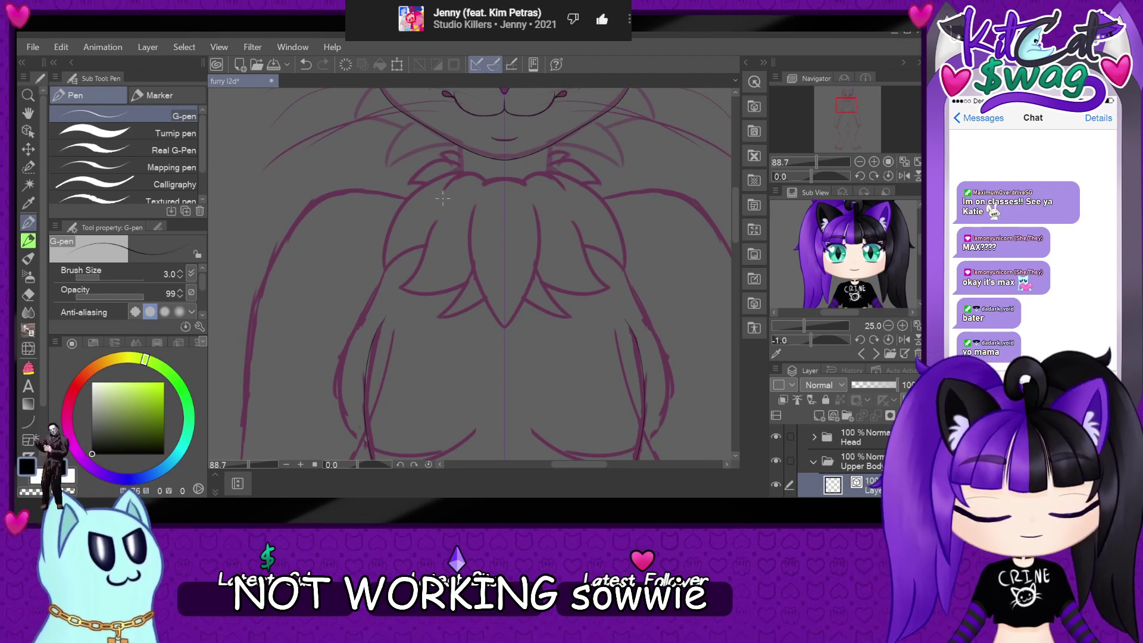
scroll(442, 198, down, 2)
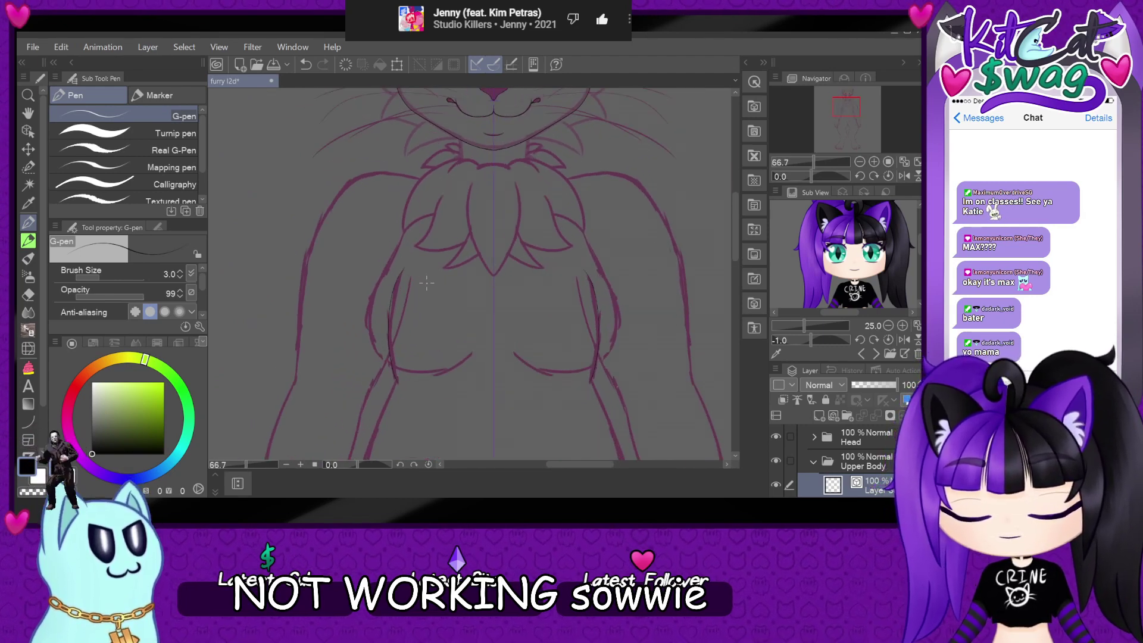
- Hide the sketch layers holding the bust and arm outlines, locating each by selecting its lines on the canvas with the Object tool
click(28, 131)
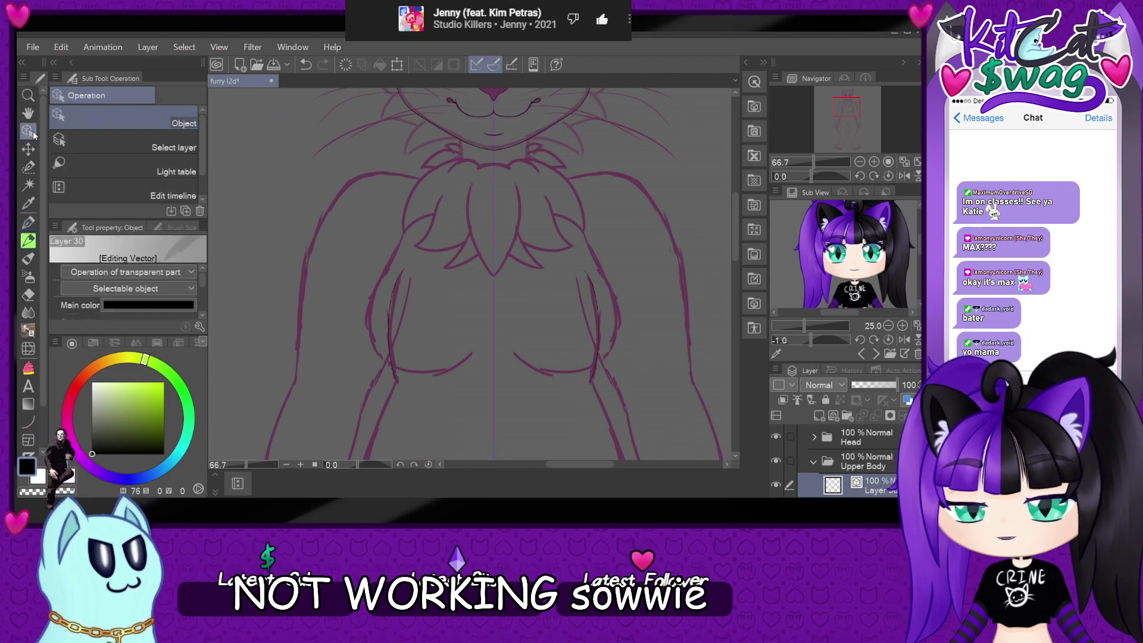
click(369, 309)
click(776, 486)
click(637, 188)
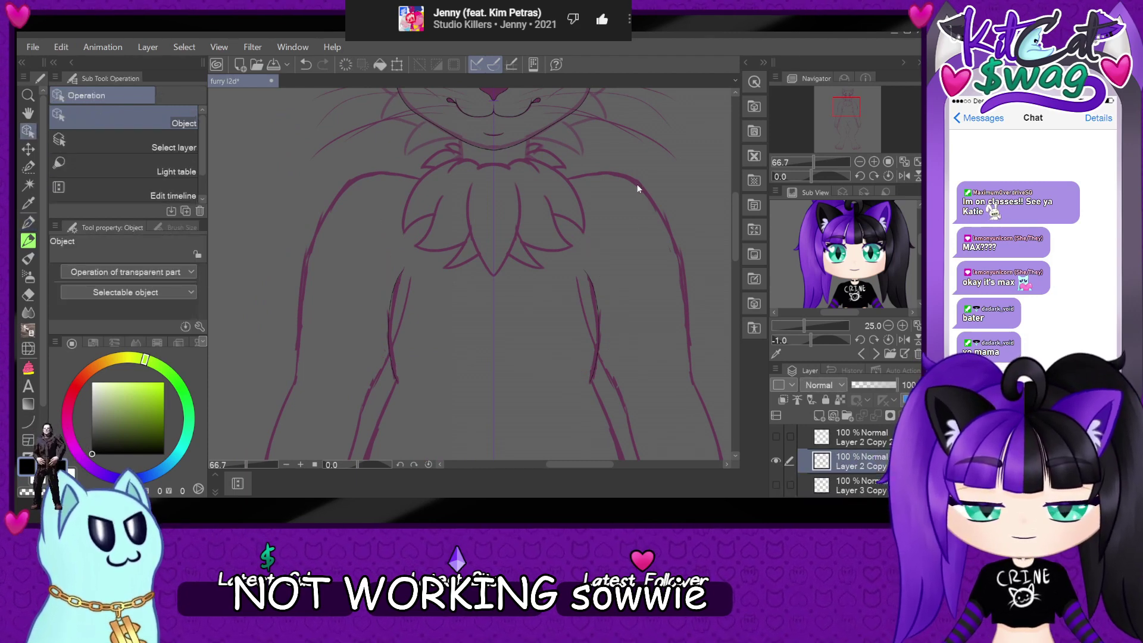
click(777, 461)
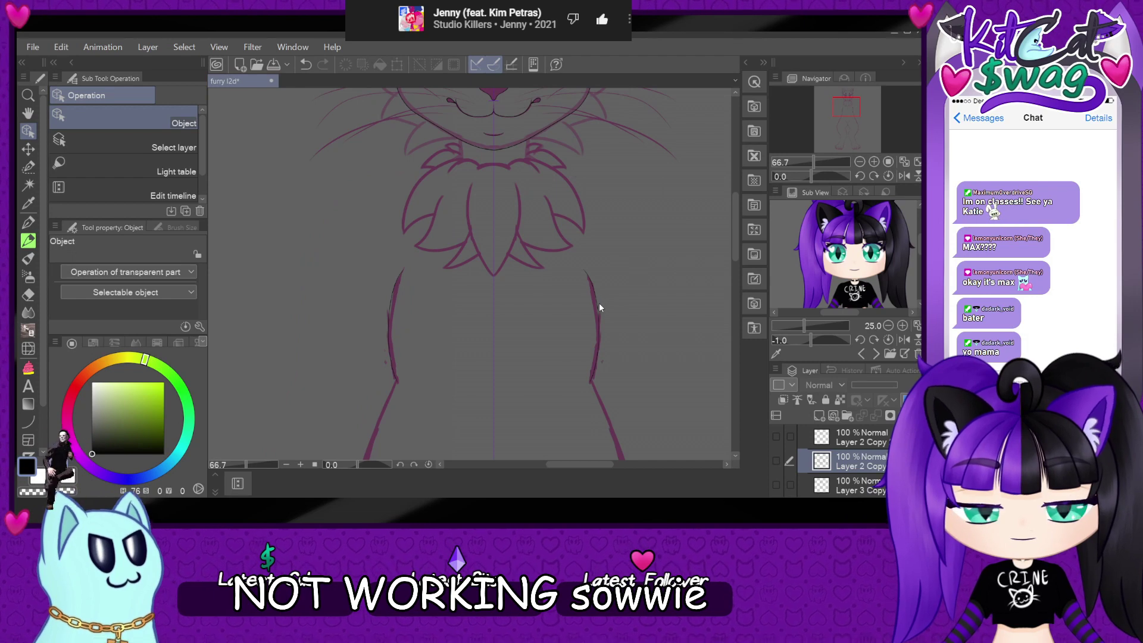
- Select the inked torso side line to make its vector layer, Layer 30, active again, and return to the G-pen
scroll(599, 307, up, 1)
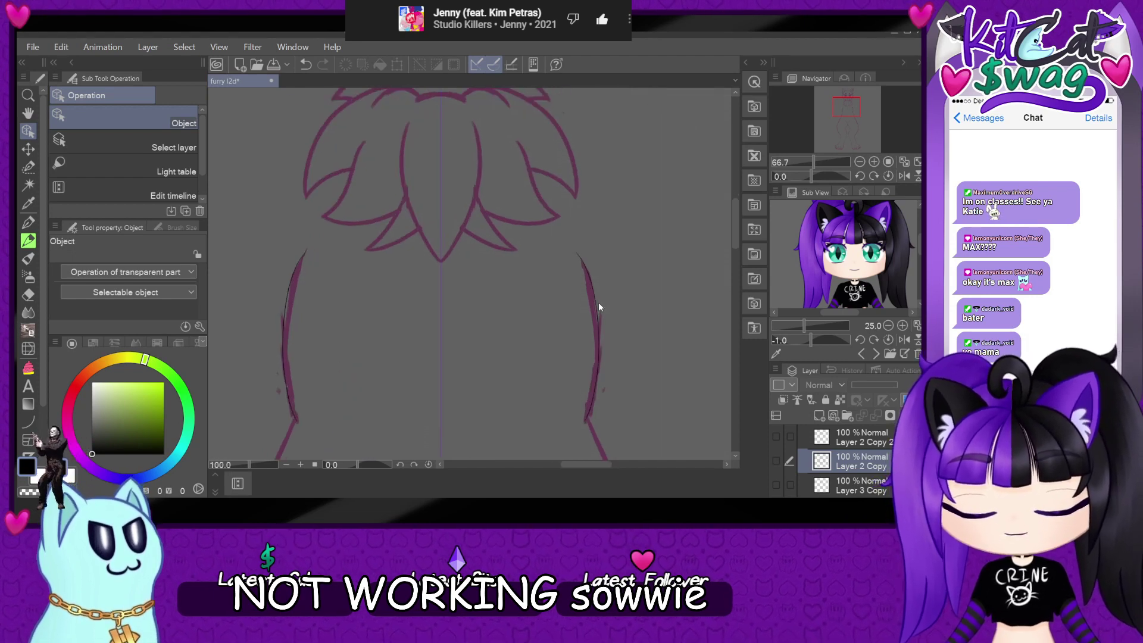
click(598, 309)
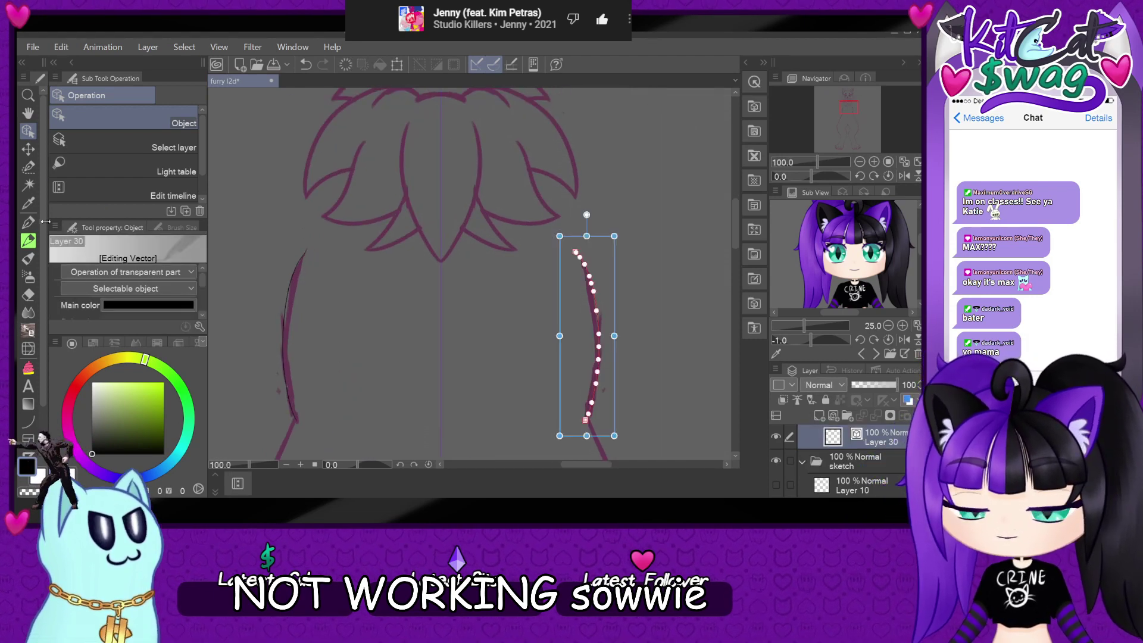
key(p)
scroll(574, 400, down, 1)
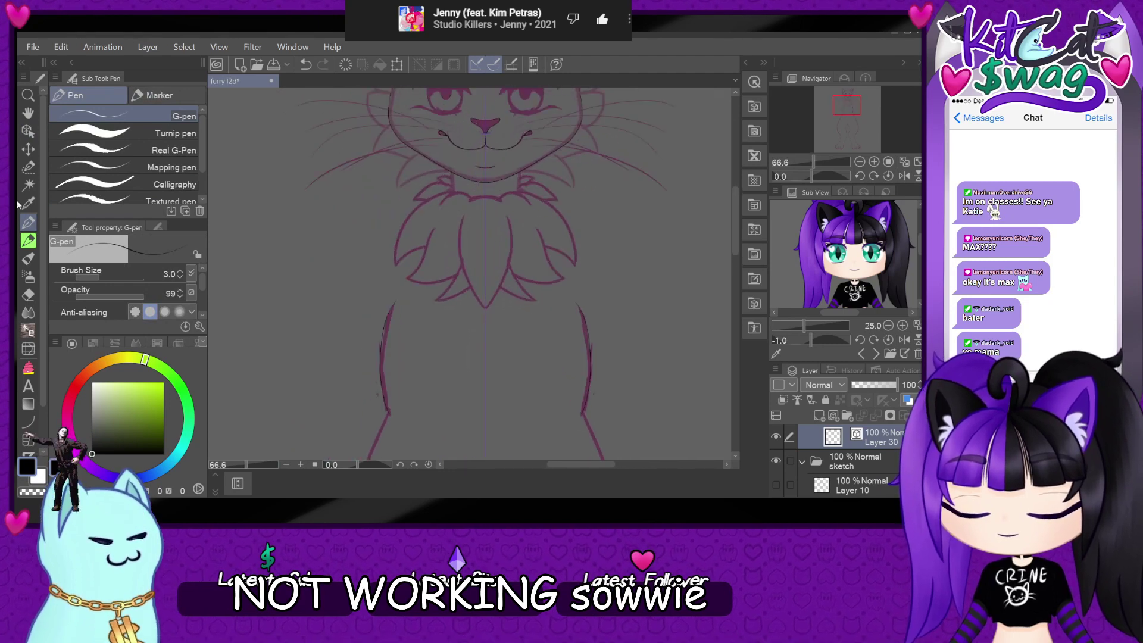
scroll(409, 300, up, 1)
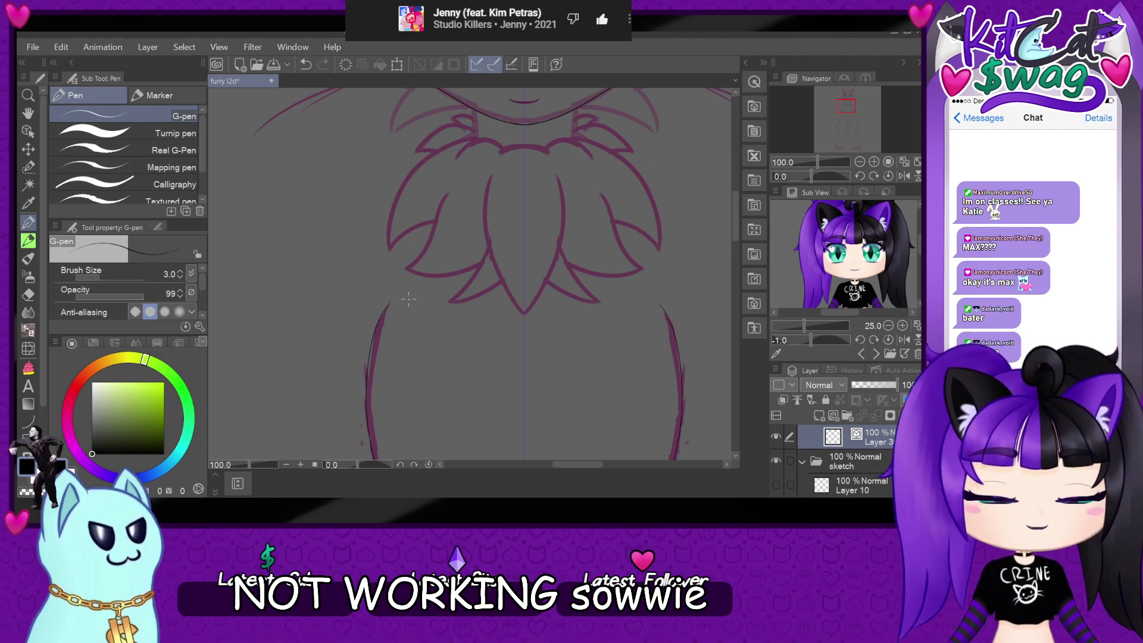
scroll(408, 298, down, 3)
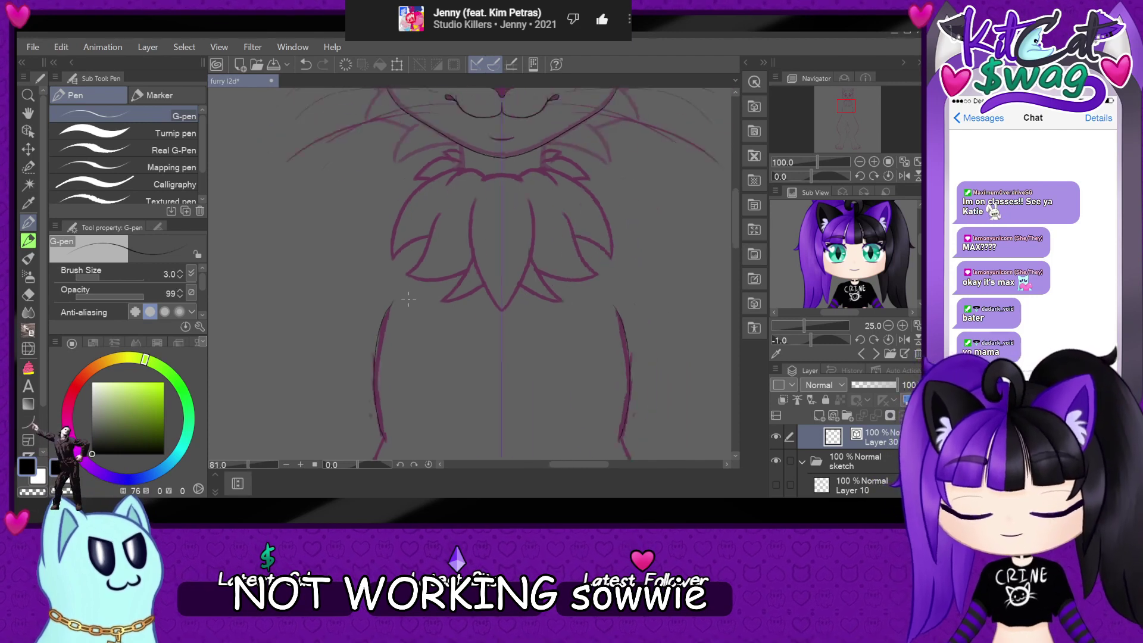
scroll(409, 299, up, 3)
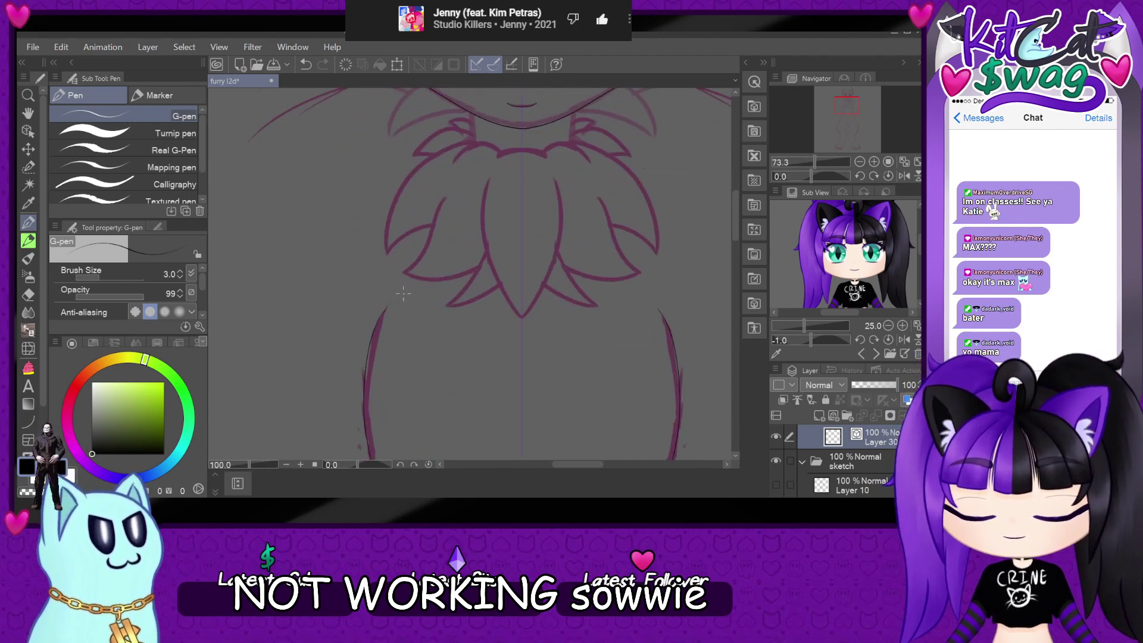
scroll(372, 266, up, 2)
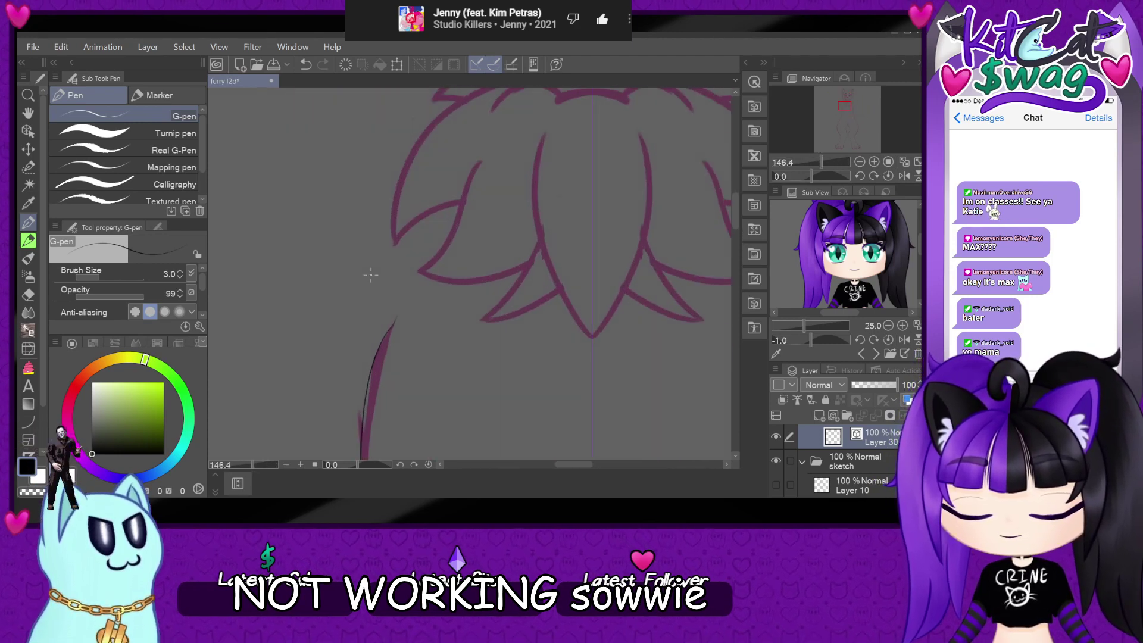
scroll(371, 275, down, 3)
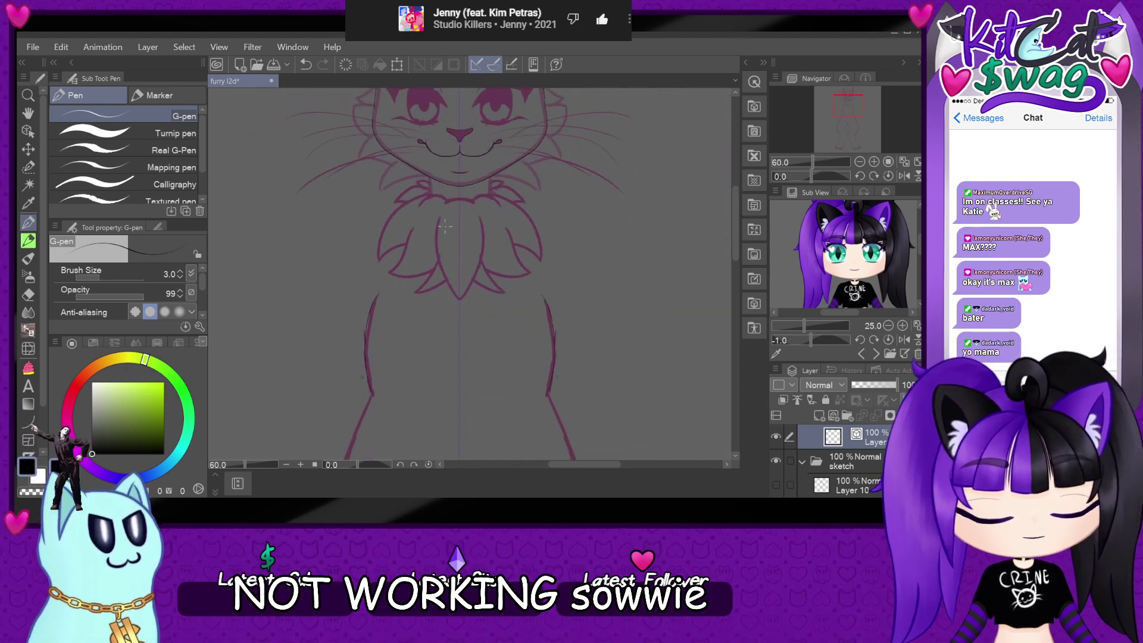
scroll(390, 268, up, 4)
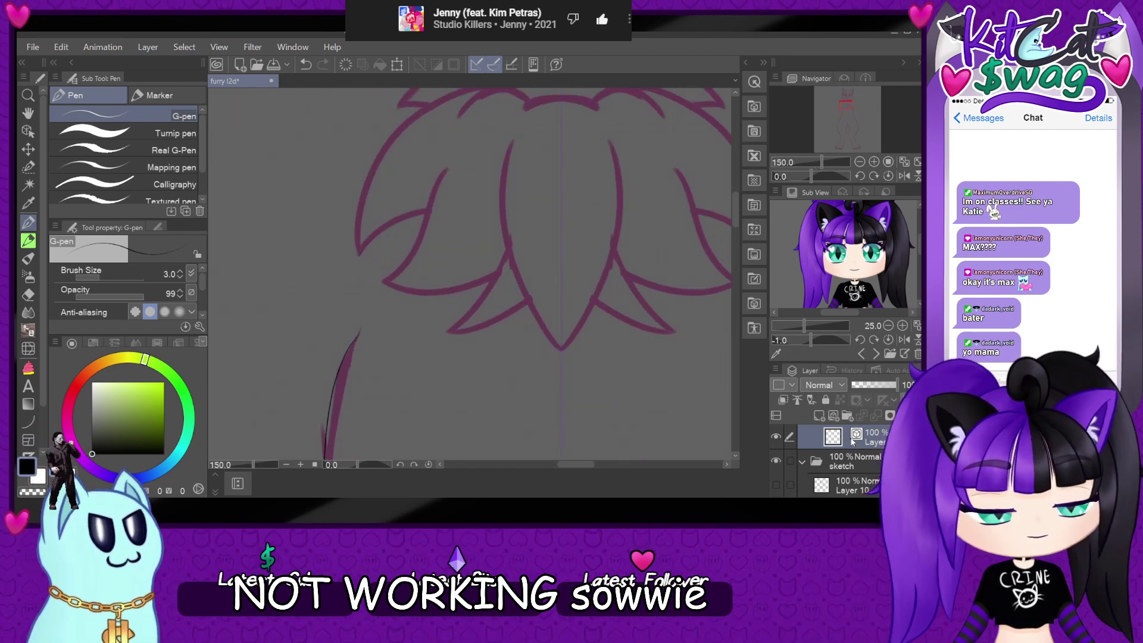
- Make the Layer 2 Copy sketch layer with the shoulder and arm outlines visible again, keeping the Upper Body vector layer active
scroll(778, 443, down, 3)
click(778, 441)
scroll(777, 441, up, 1)
click(776, 456)
click(776, 456)
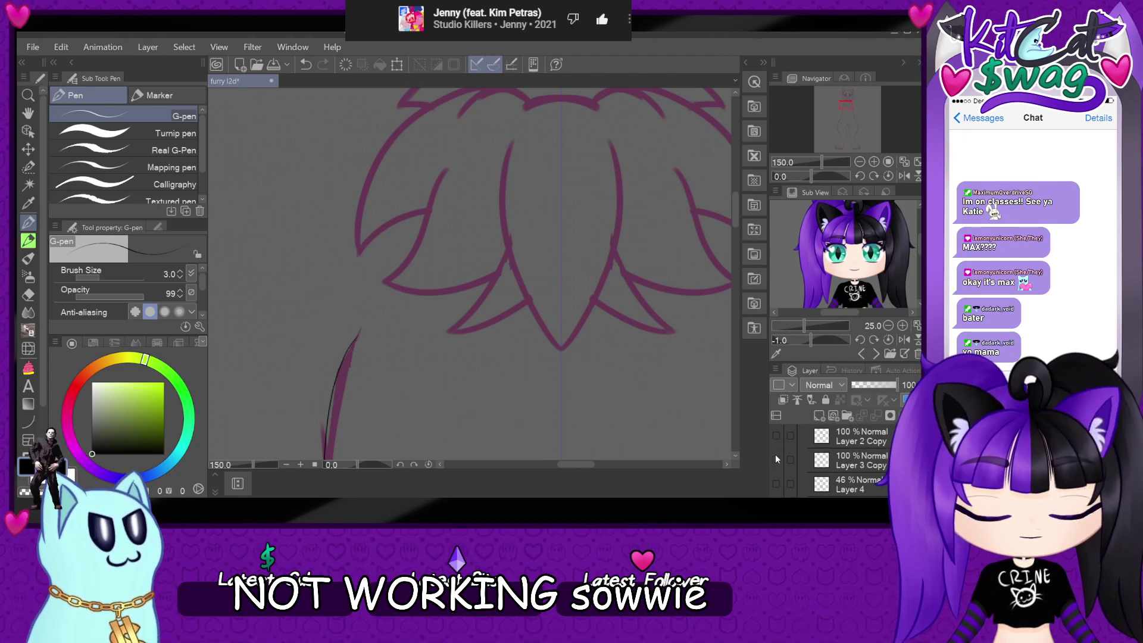
click(776, 435)
scroll(503, 337, down, 3)
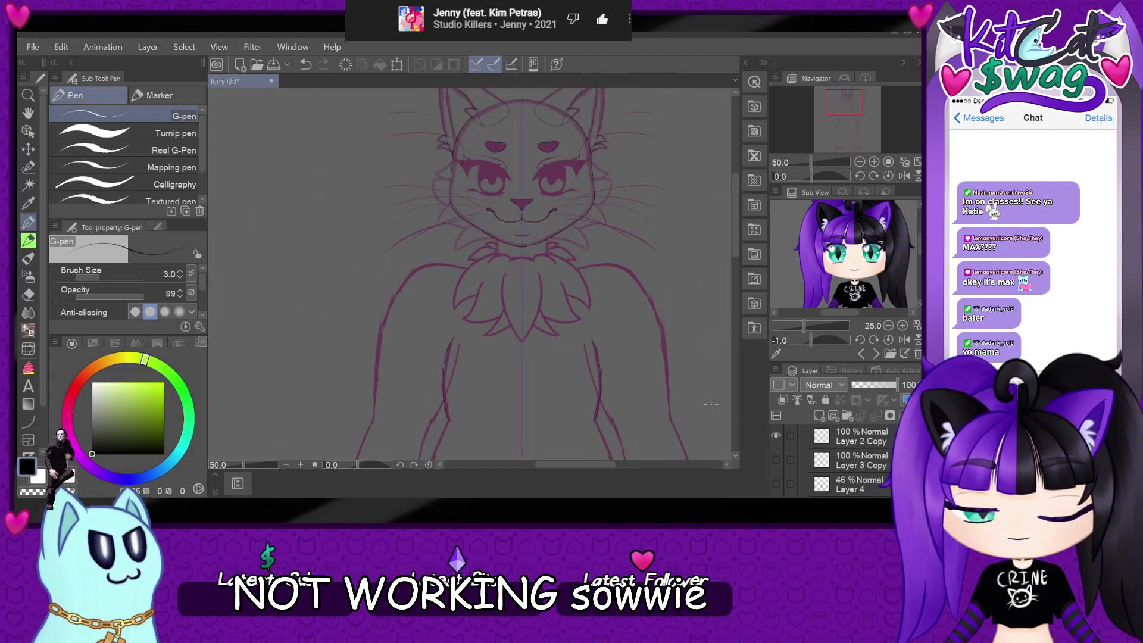
scroll(856, 455, up, 3)
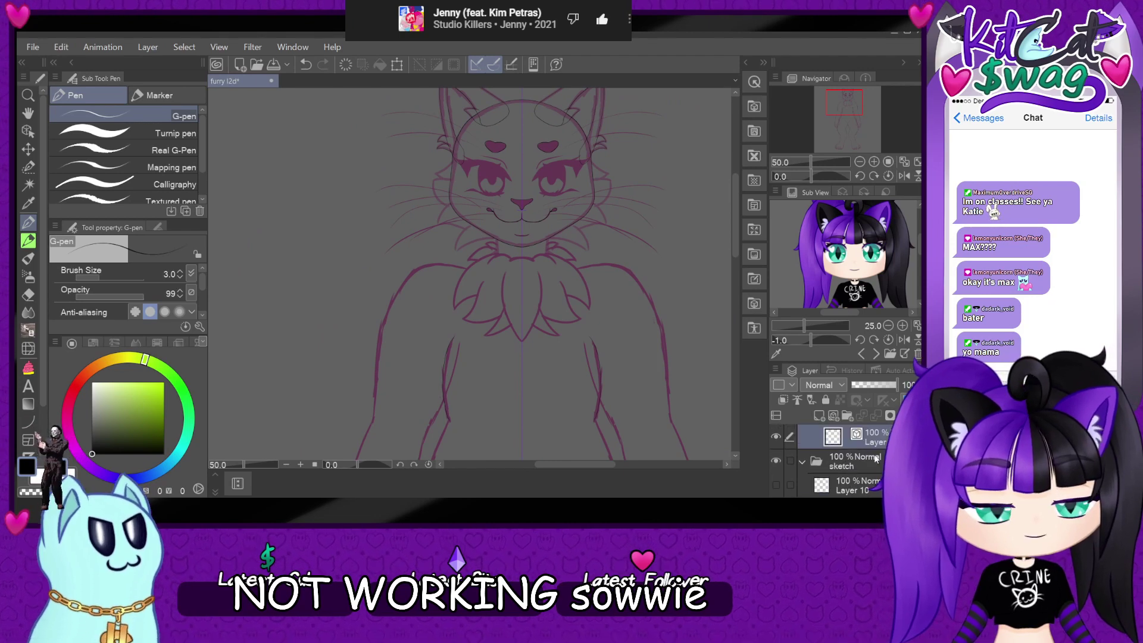
scroll(871, 455, up, 1)
scroll(463, 316, up, 1)
scroll(465, 317, up, 1)
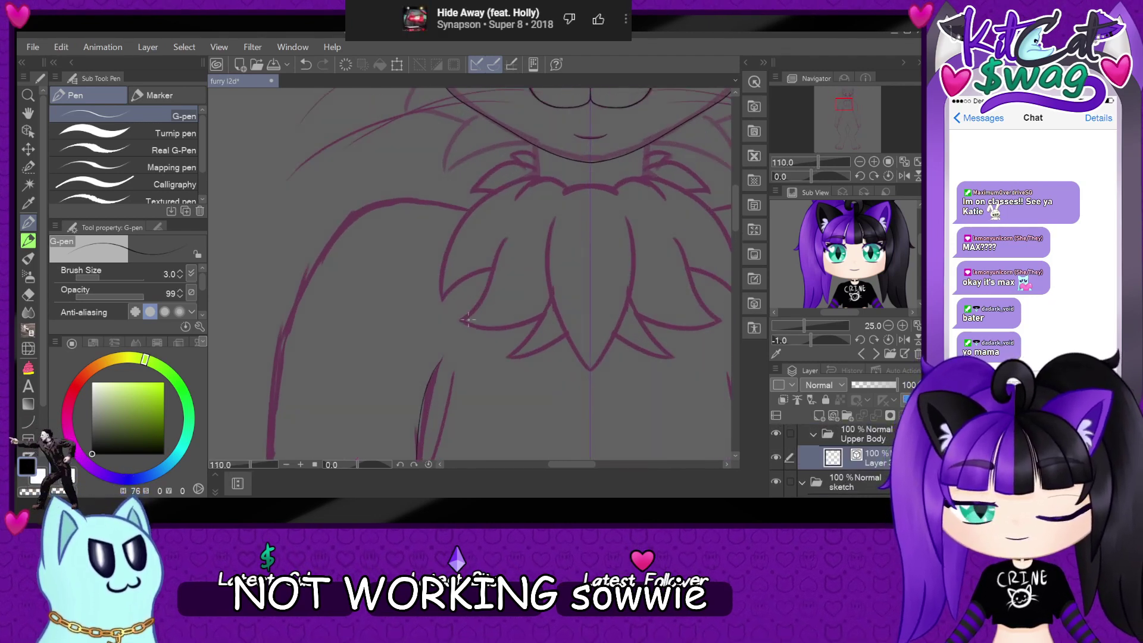
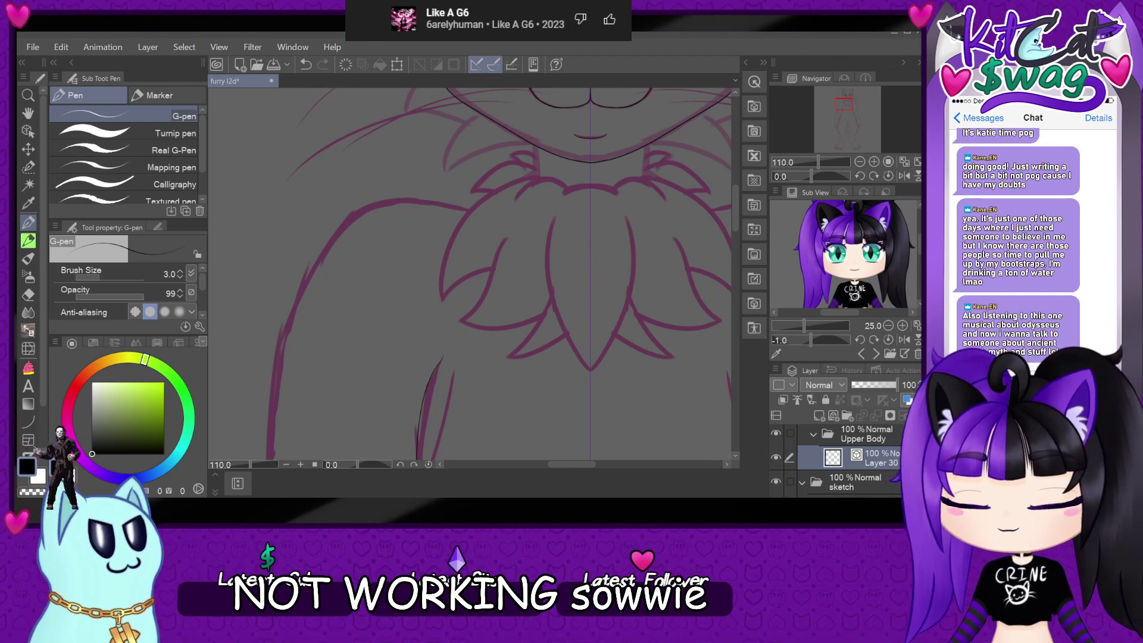
scroll(564, 220, down, 7)
scroll(564, 220, up, 2)
scroll(564, 220, down, 1)
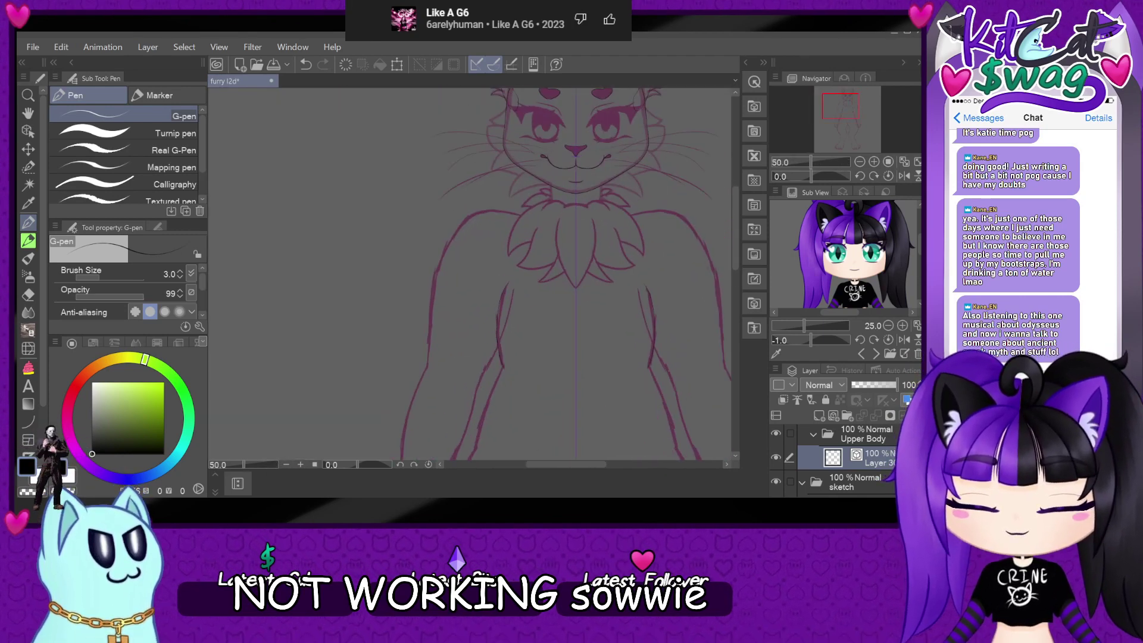
scroll(572, 211, up, 3)
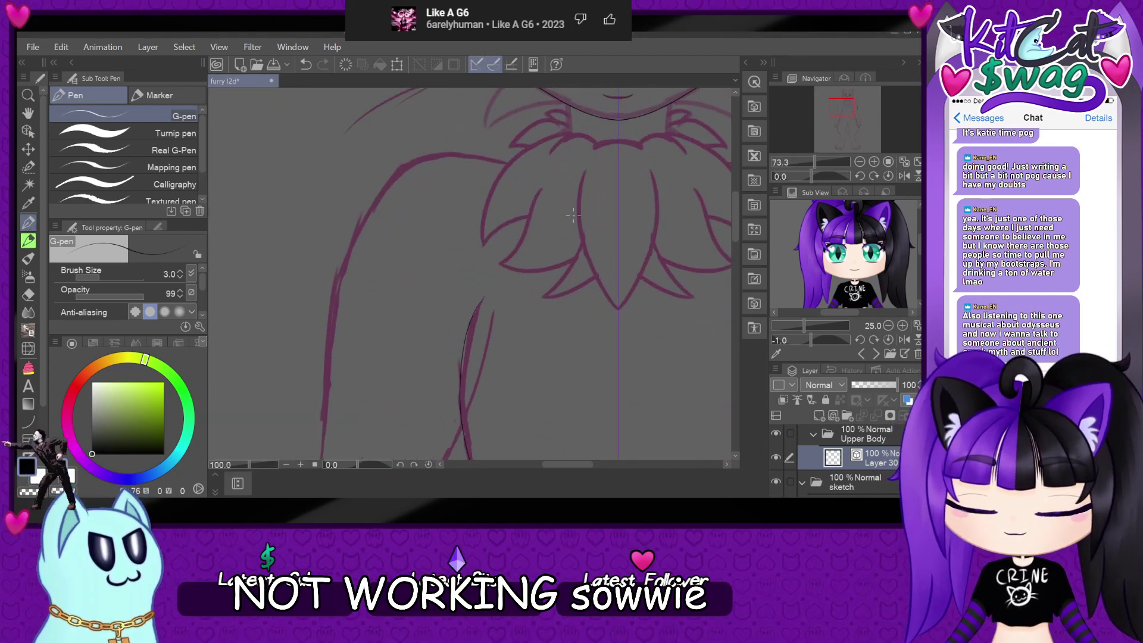
scroll(572, 212, up, 1)
scroll(554, 249, down, 4)
scroll(554, 236, up, 4)
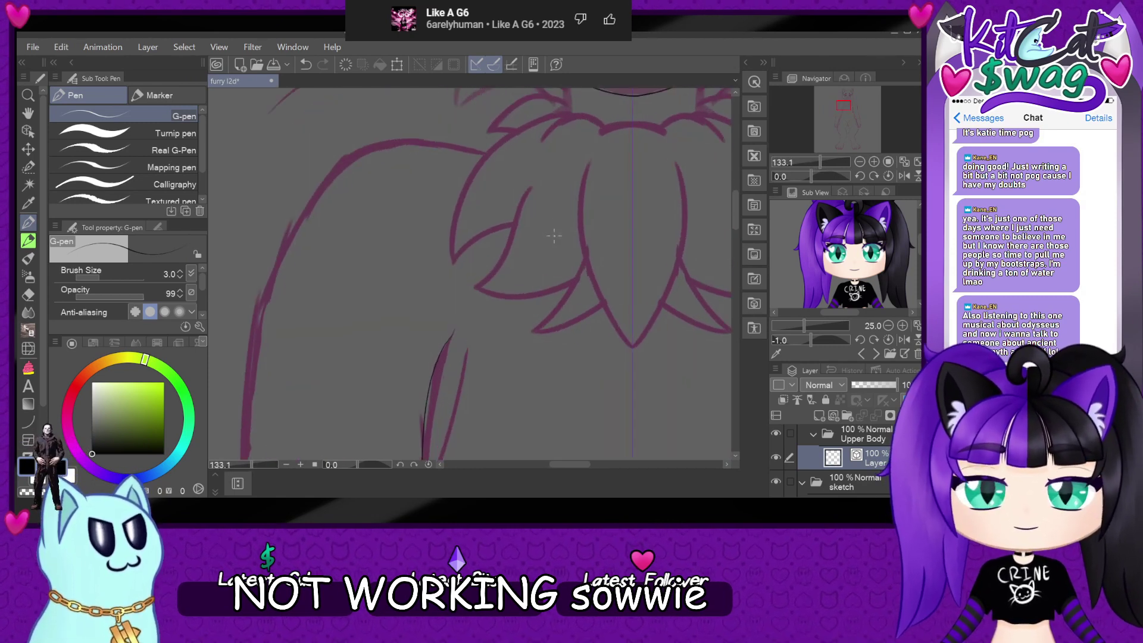
scroll(554, 236, down, 2)
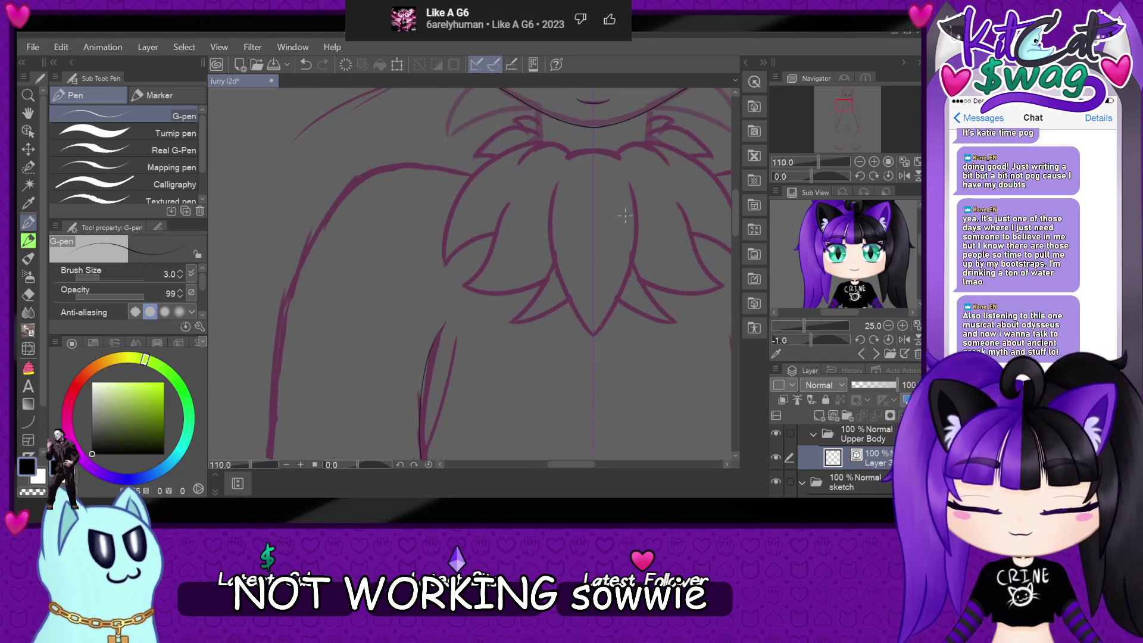
- Try to extend the torso's side line from the armpit diagonally across the chest fluff with a G-pen stroke, and undo it
mouse_move(811, 177)
mouse_down()
mouse_move(838, 180)
mouse_move(810, 180)
mouse_up()
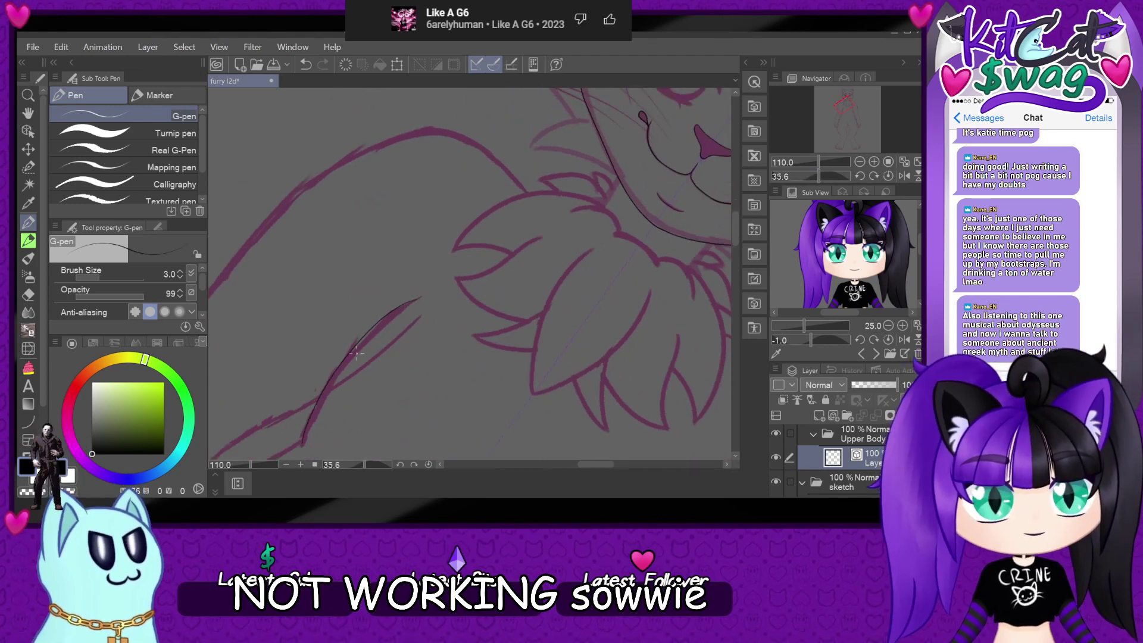
scroll(514, 318, up, 2)
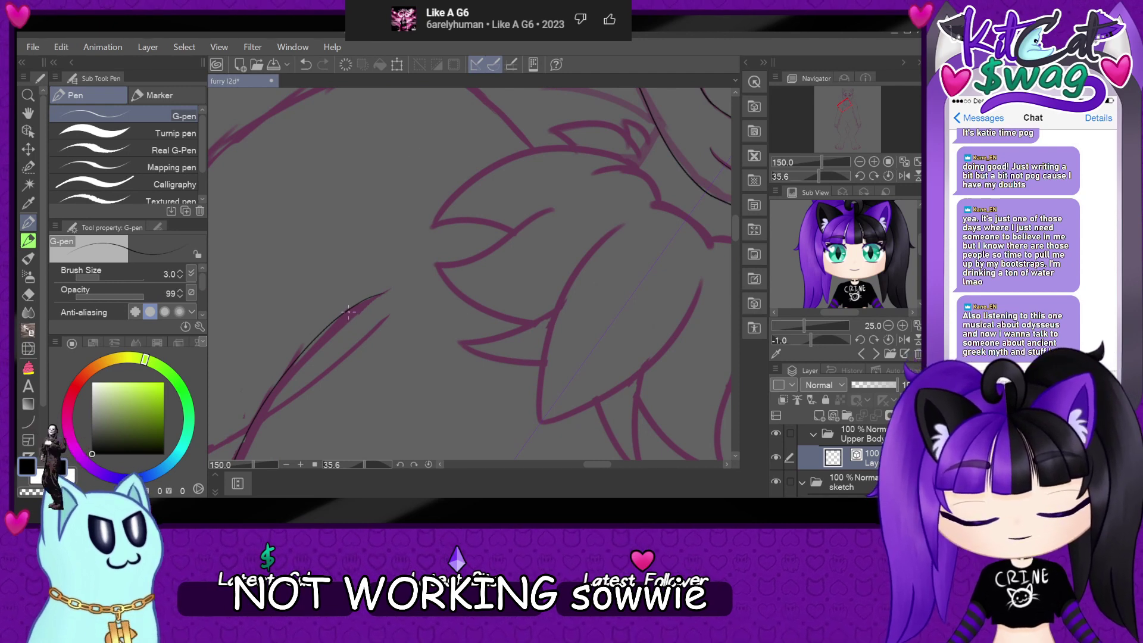
drag(366, 297, 559, 192)
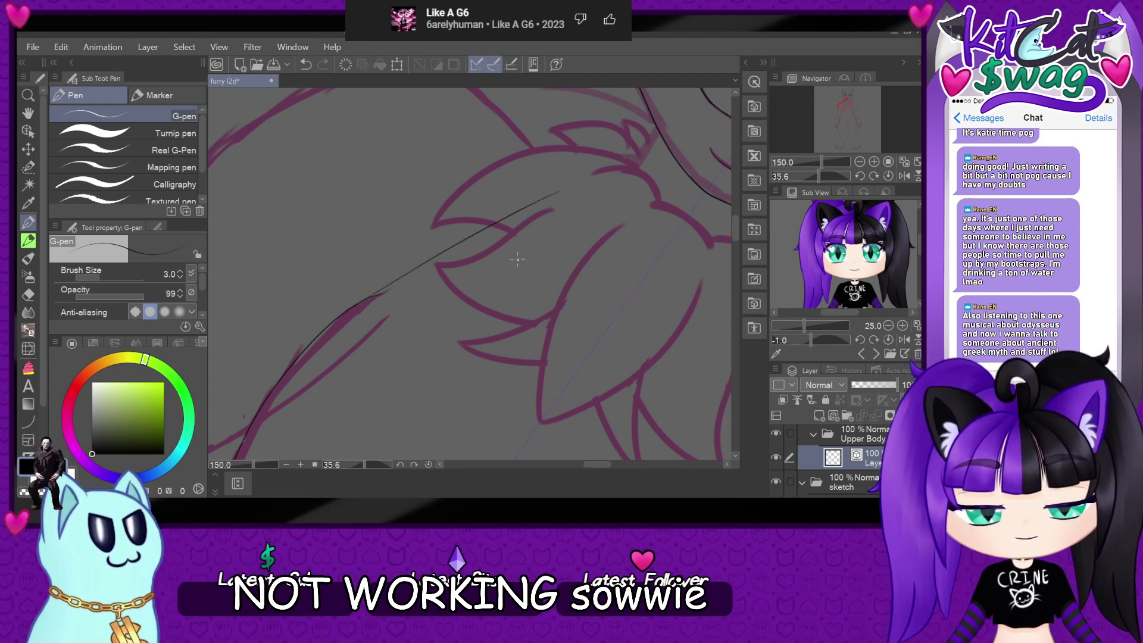
scroll(517, 259, down, 6)
scroll(518, 259, up, 4)
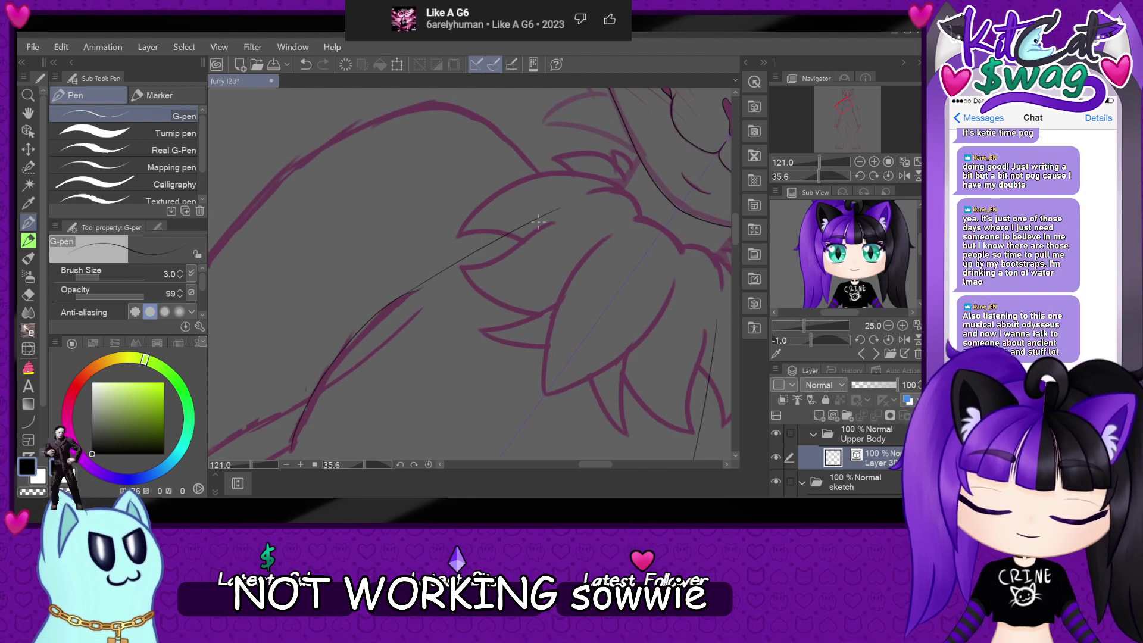
key(ctrl+z)
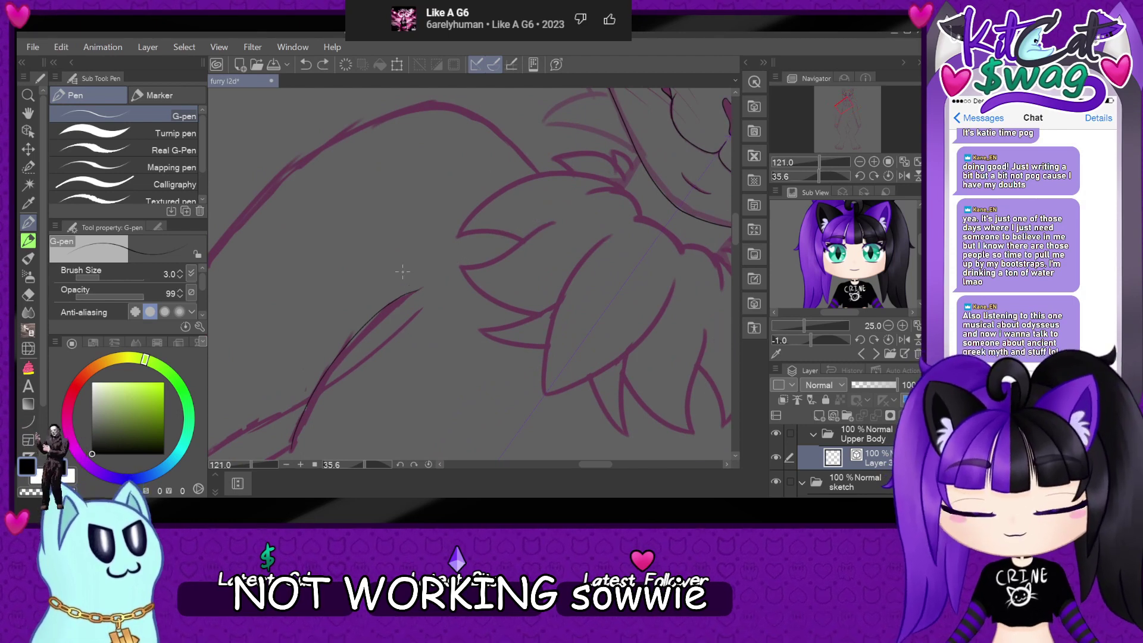
- Ink the torso's side line from the armpit upward in a curve along the outer edge of the chest fluff to the neck
mouse_move(372, 319)
mouse_down()
mouse_move(531, 188)
mouse_move(649, 194)
mouse_up()
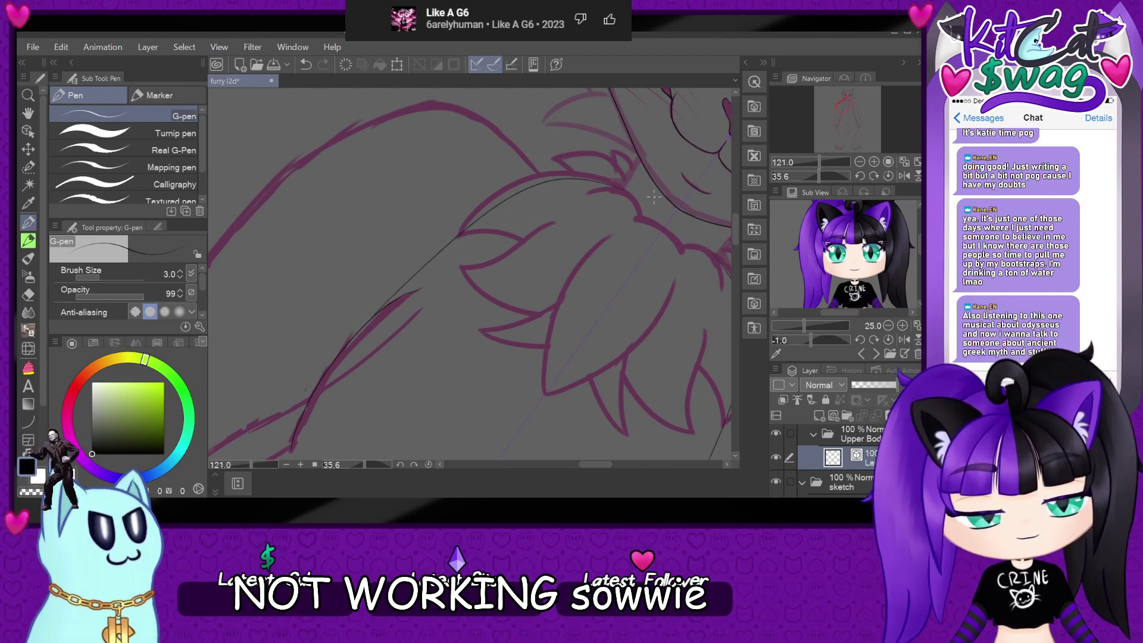
scroll(654, 197, down, 5)
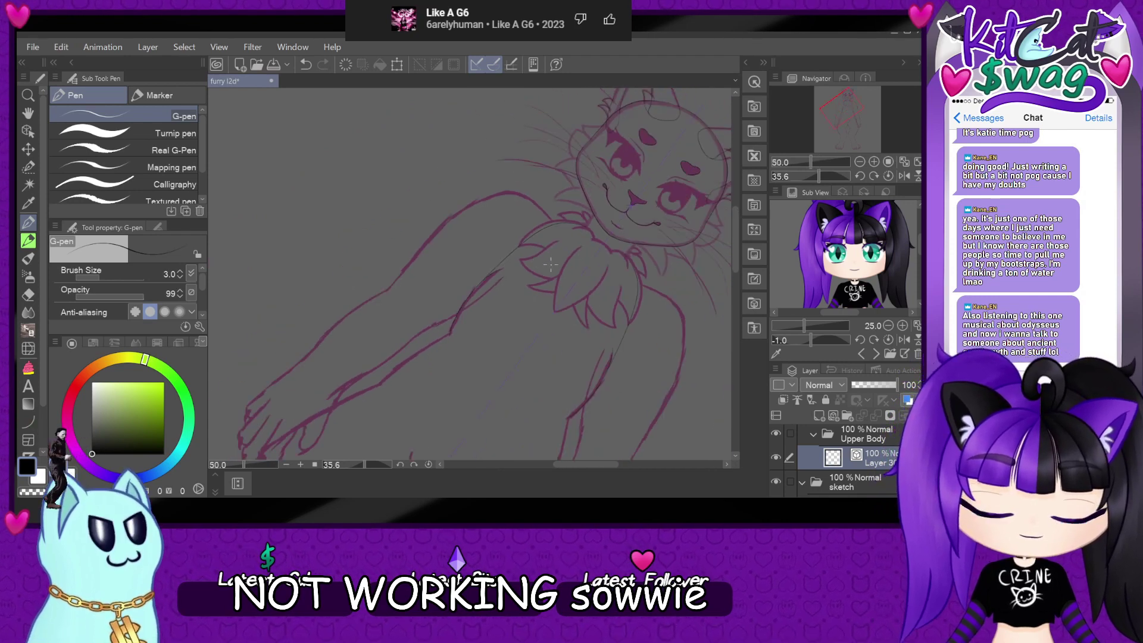
scroll(550, 264, up, 2)
click(889, 177)
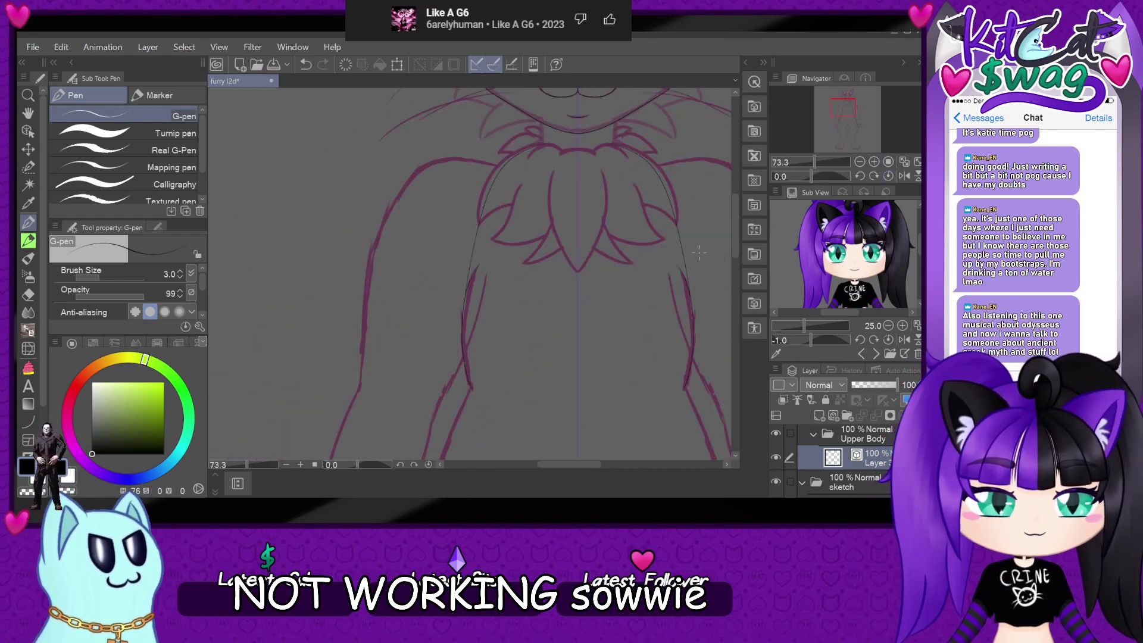
scroll(538, 109, up, 2)
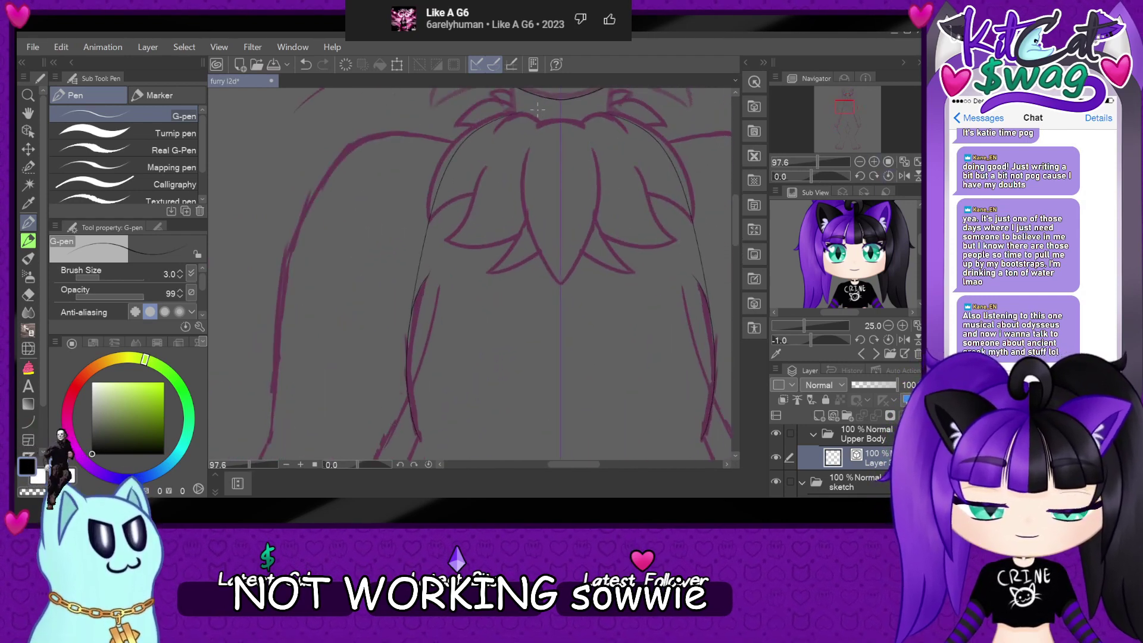
scroll(538, 109, up, 3)
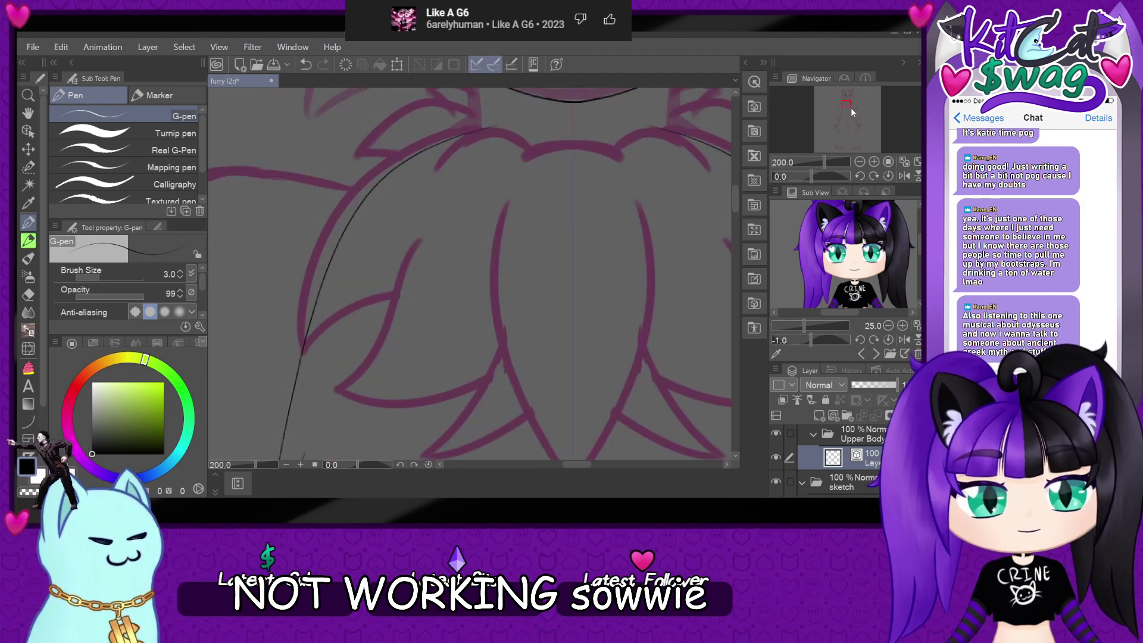
scroll(851, 107, down, 2)
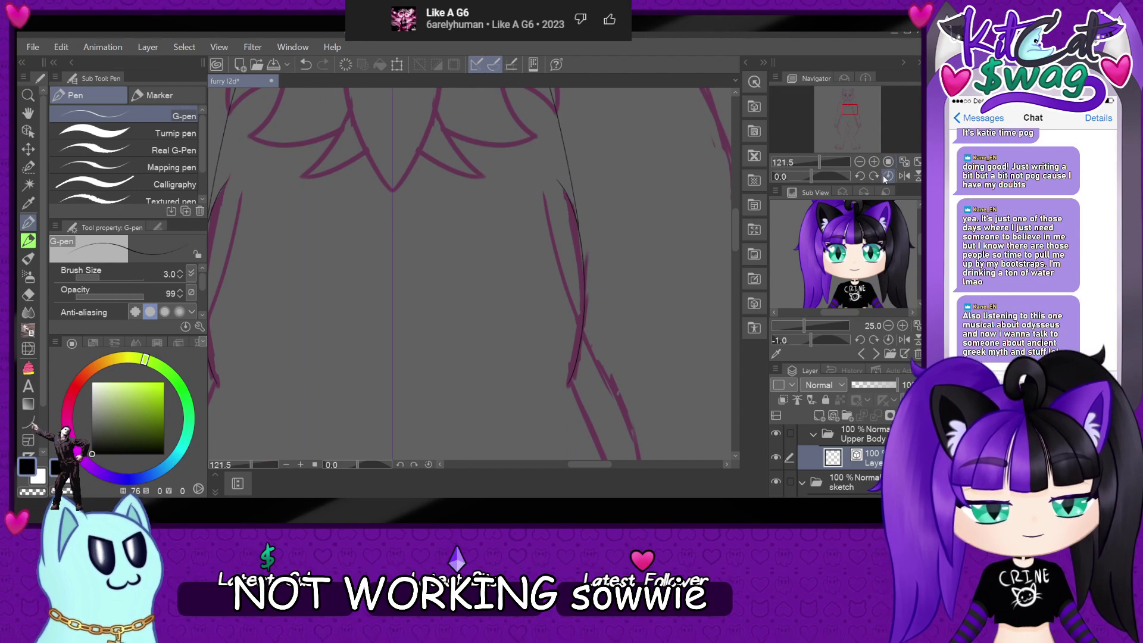
scroll(844, 238, down, 1)
scroll(647, 205, down, 5)
scroll(520, 120, up, 4)
scroll(511, 165, up, 4)
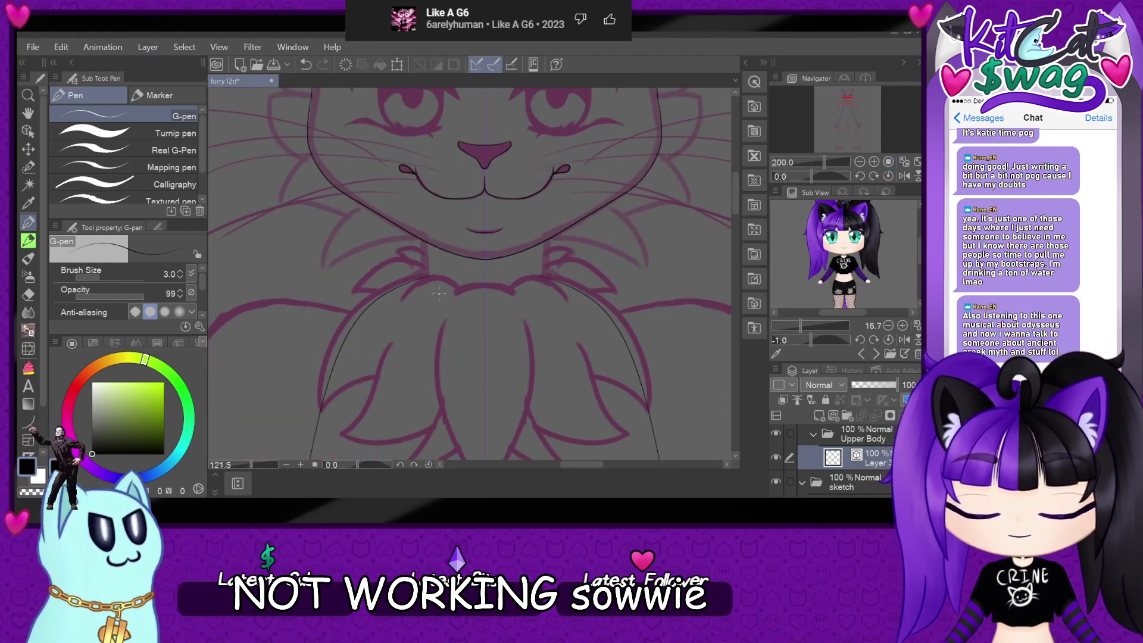
- Erase the upper part of the new curve near the neck with the Hard eraser at size 6.6, and return to the G-pen
key(e)
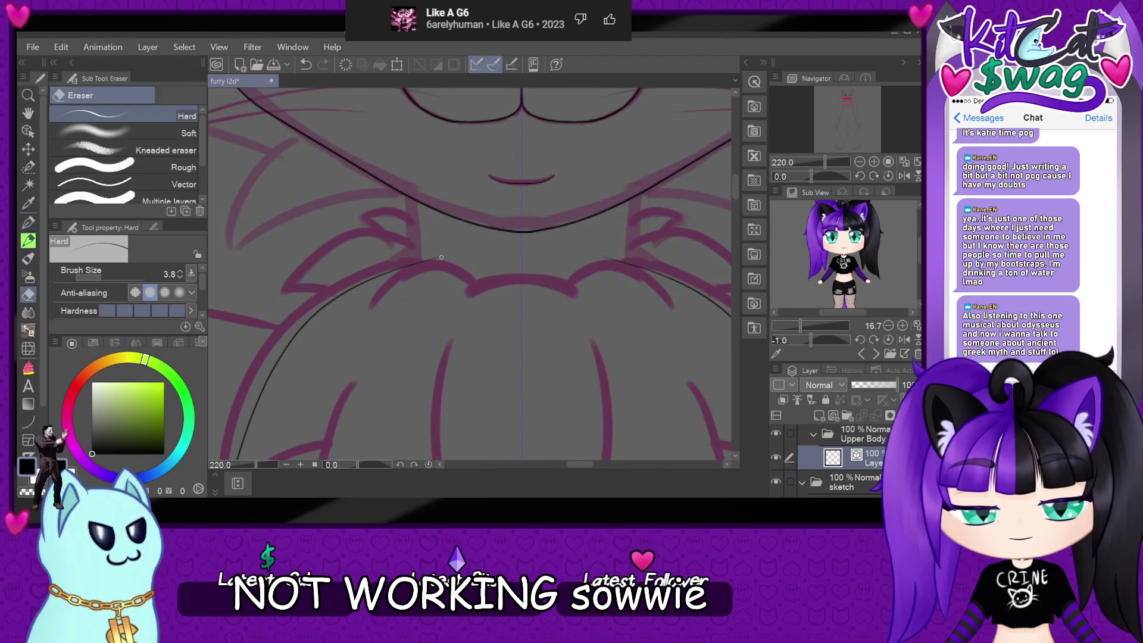
click(104, 276)
mouse_move(447, 253)
mouse_down()
mouse_move(388, 274)
mouse_move(396, 265)
mouse_move(296, 336)
mouse_up()
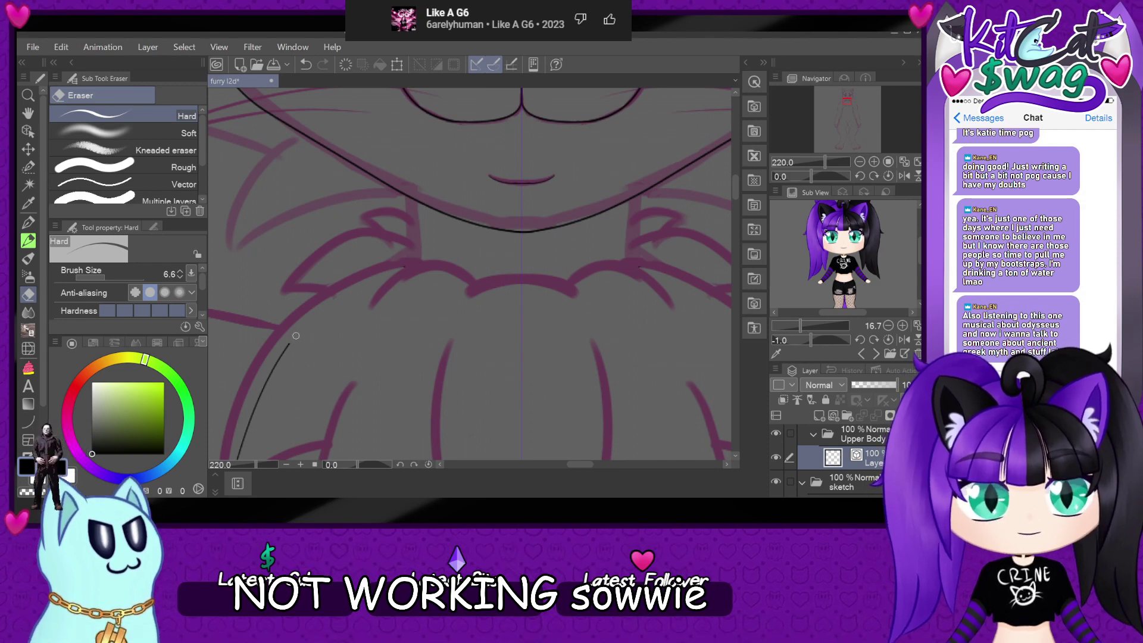
key(p)
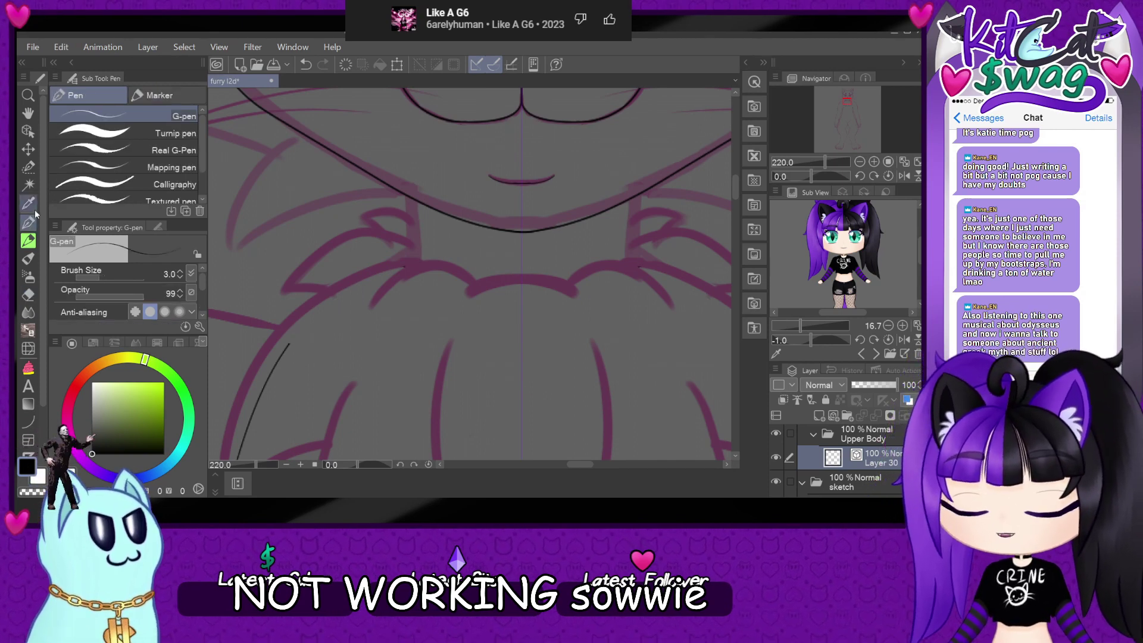
- Ink a line that turns from the upper end of the torso's side line and runs across the upper chest toward the symmetry axis
drag(811, 177, 807, 179)
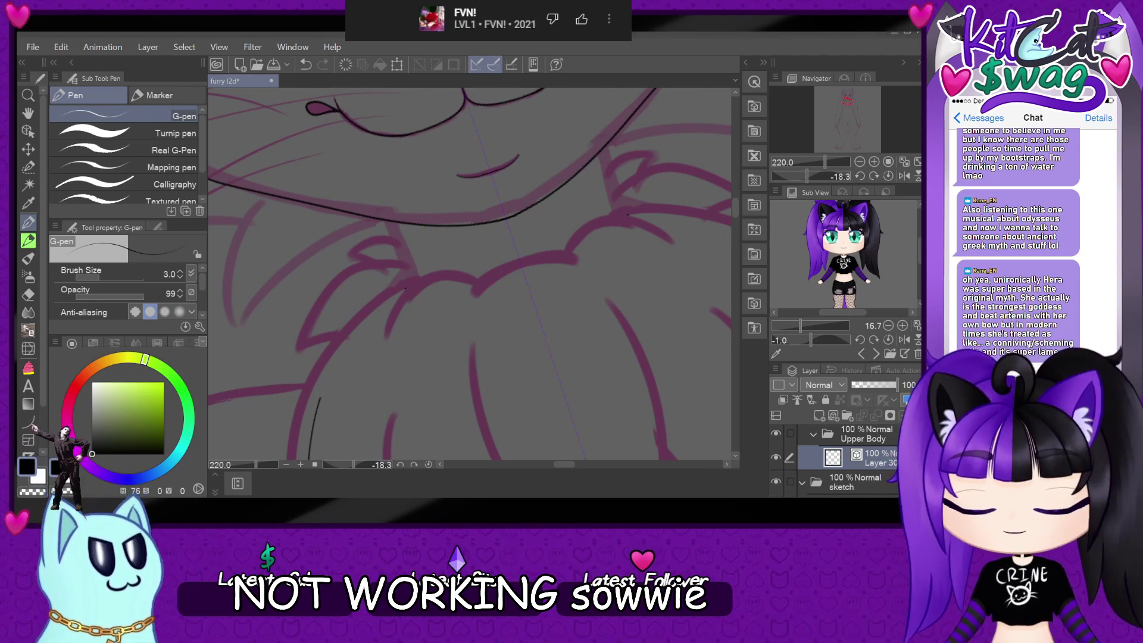
scroll(330, 319, down, 7)
scroll(279, 356, up, 6)
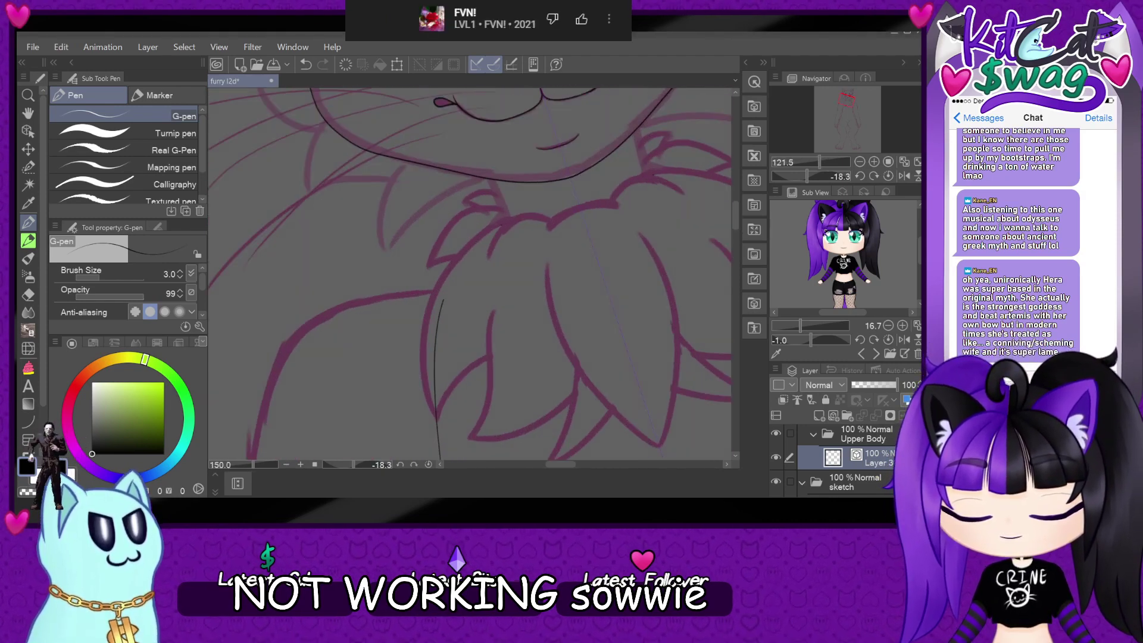
click(28, 312)
click(28, 295)
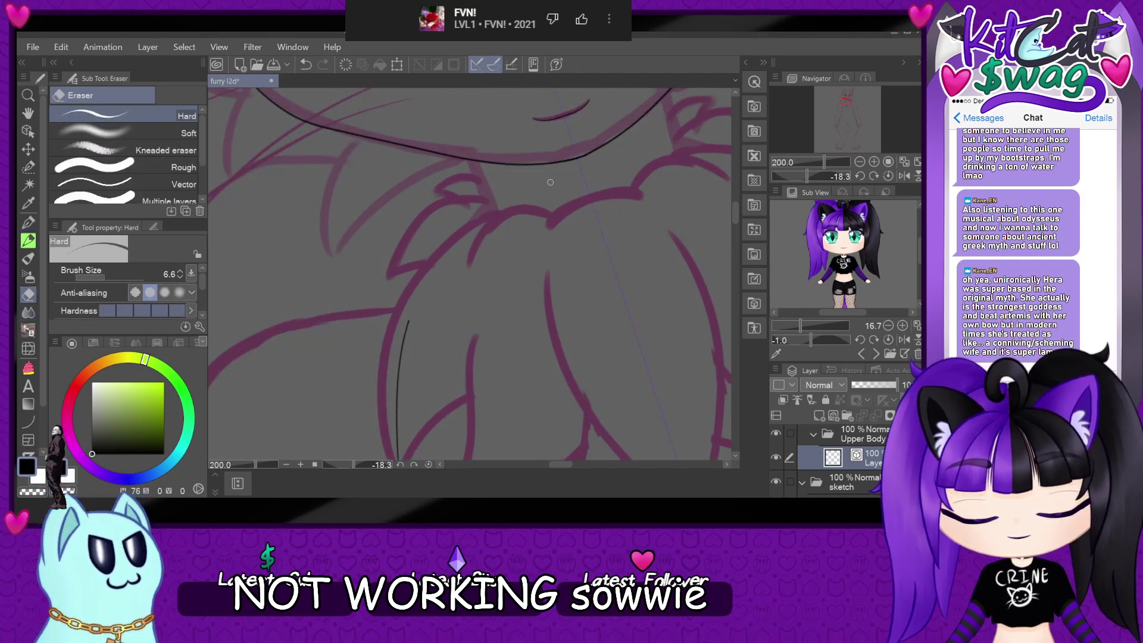
click(26, 223)
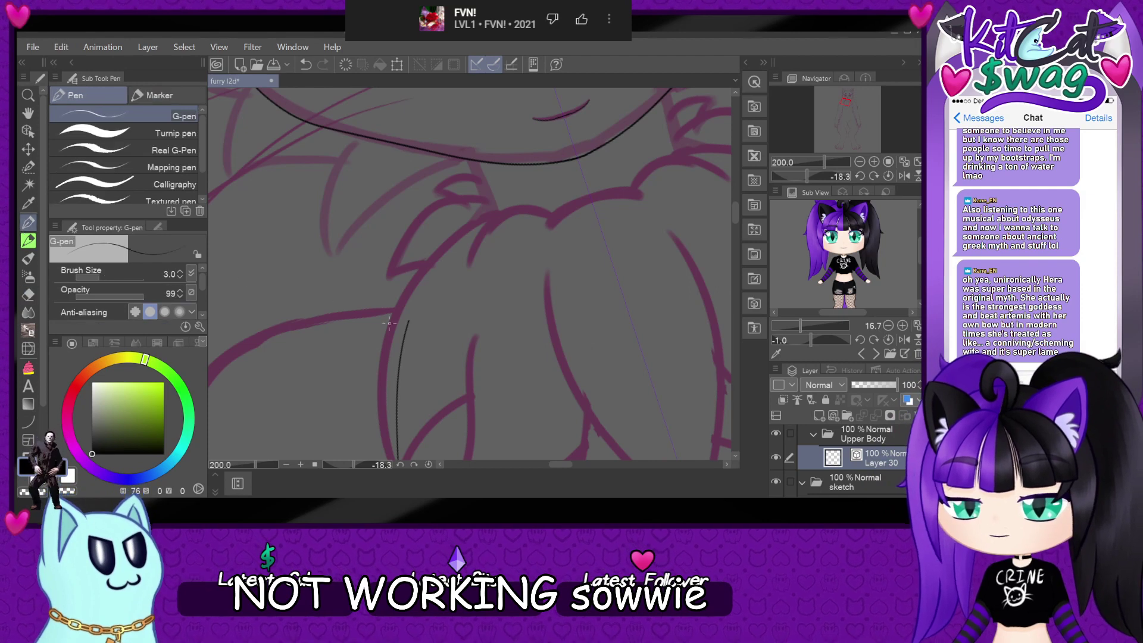
scroll(418, 316, up, 3)
scroll(418, 315, up, 1)
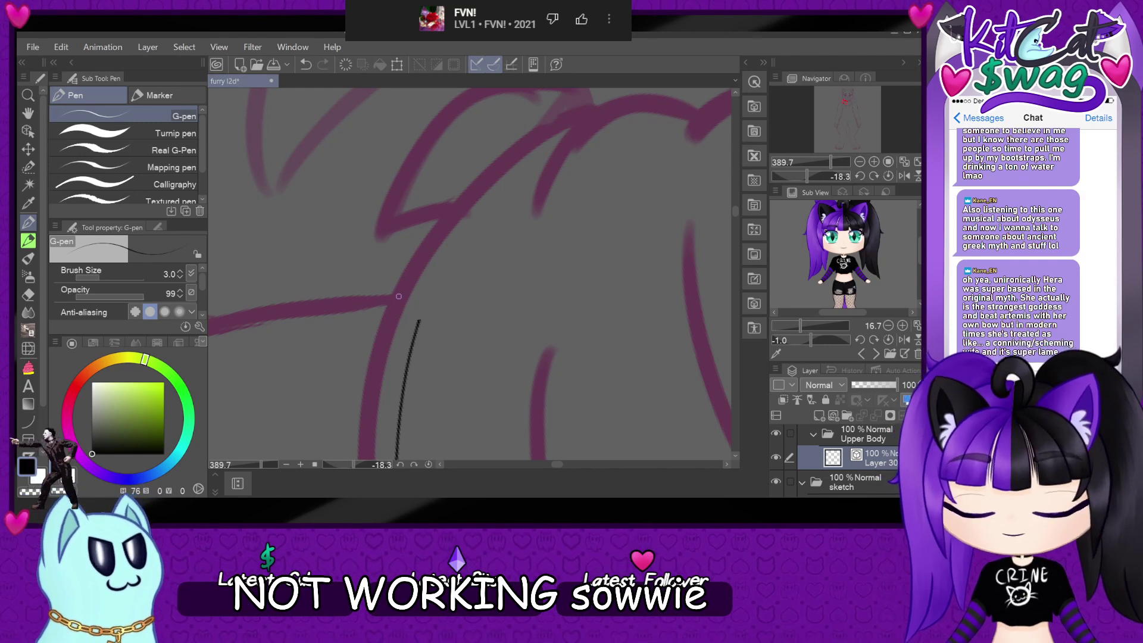
scroll(405, 385, down, 2)
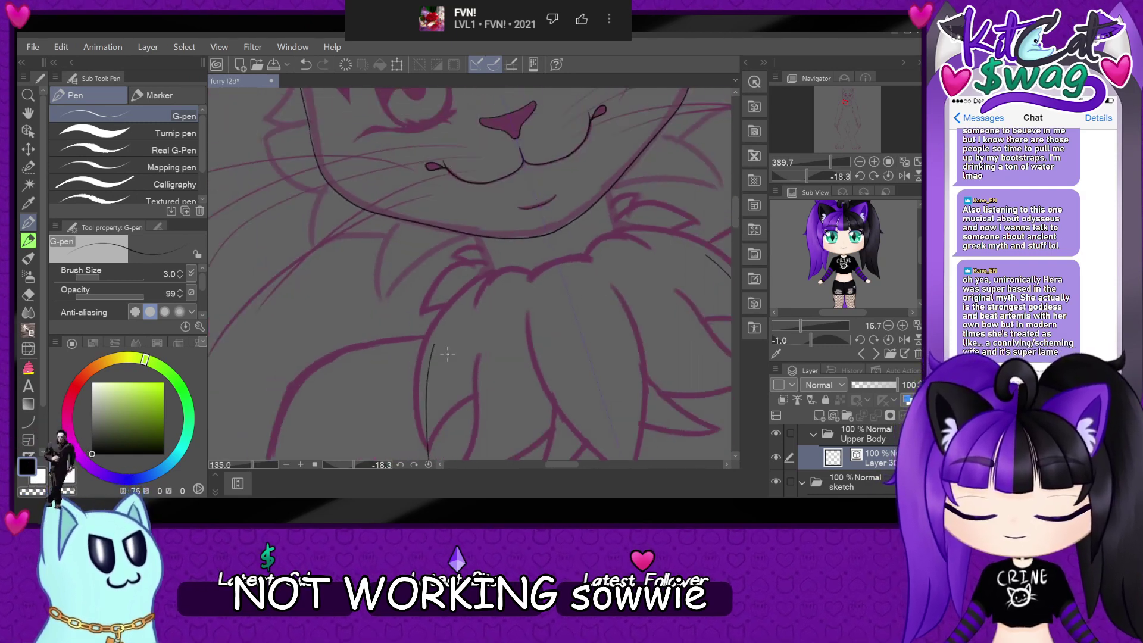
mouse_move(410, 397)
mouse_down()
mouse_move(415, 325)
mouse_move(442, 296)
mouse_move(694, 224)
mouse_up()
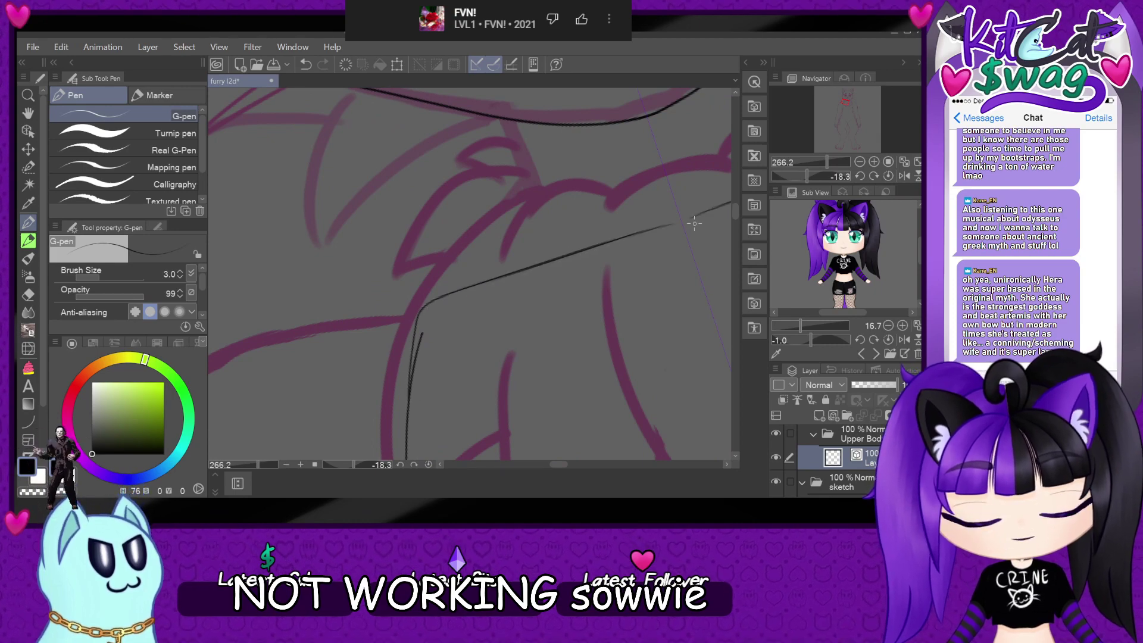
- Close the gap in the upper chest line at the symmetry axis with a short G-pen stroke, and reset the canvas rotation
scroll(695, 223, down, 8)
scroll(667, 191, up, 8)
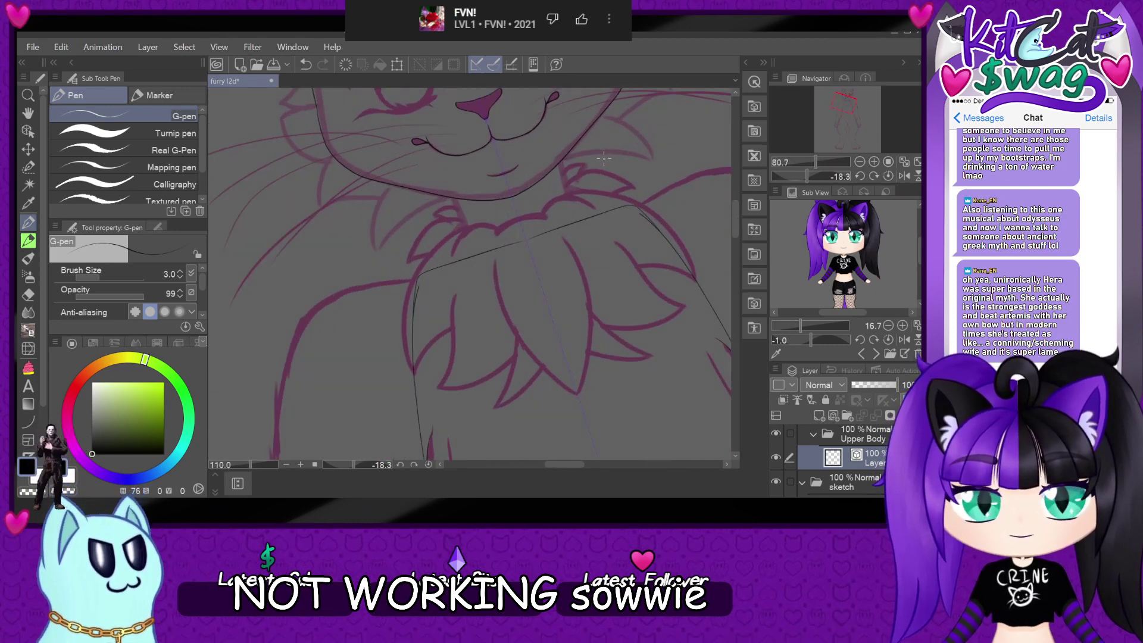
scroll(598, 164, up, 4)
drag(807, 176, 804, 176)
scroll(472, 329, down, 5)
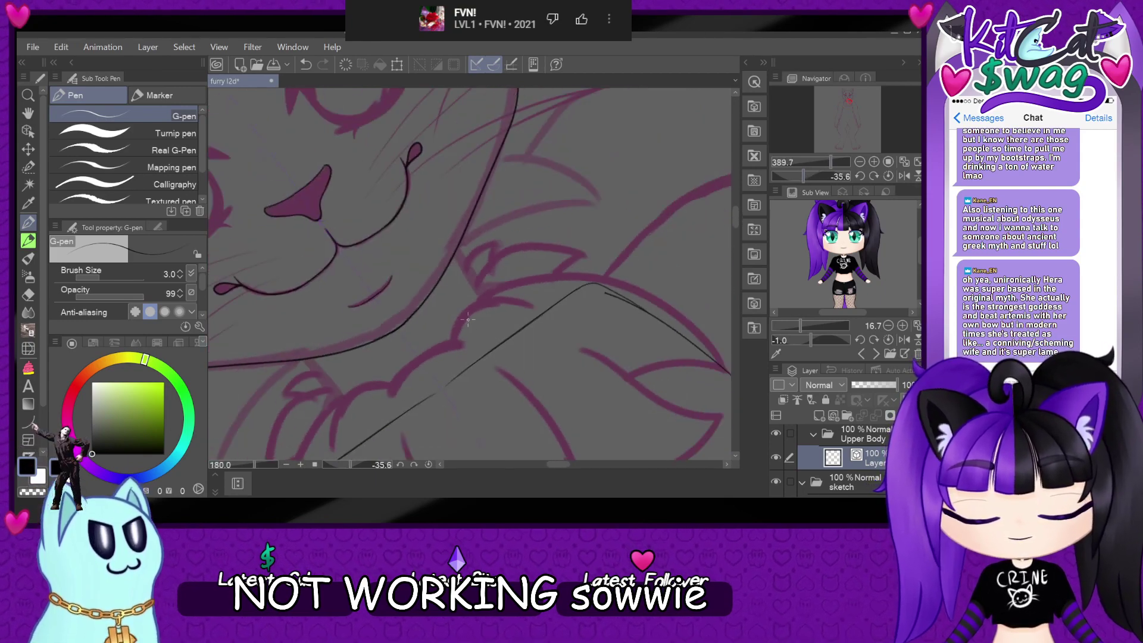
scroll(435, 411, up, 5)
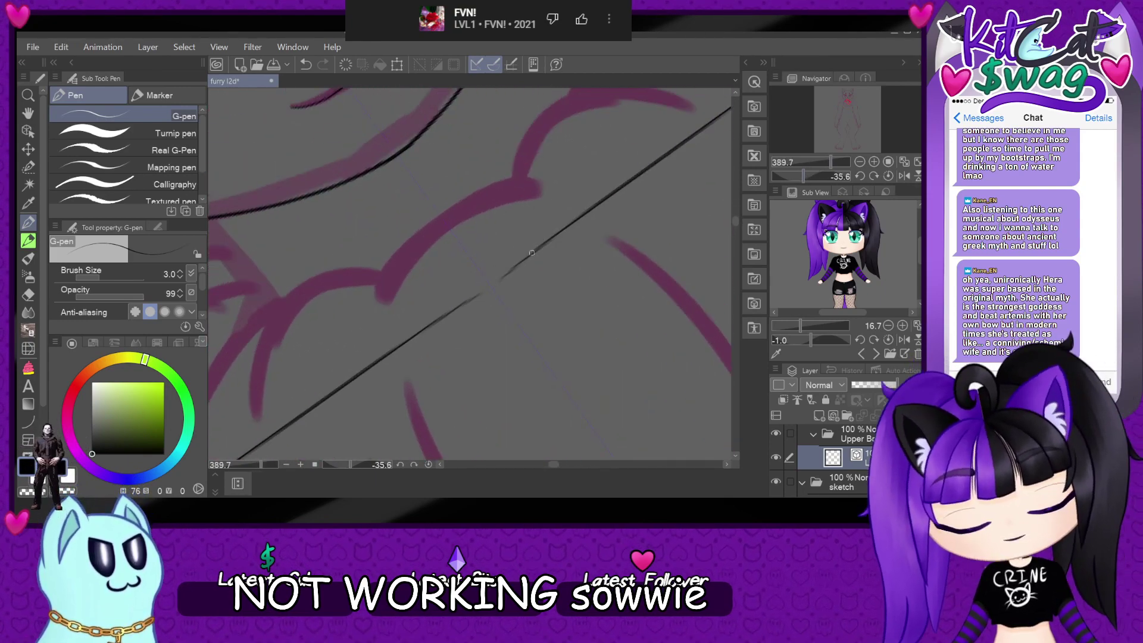
drag(530, 251, 479, 306)
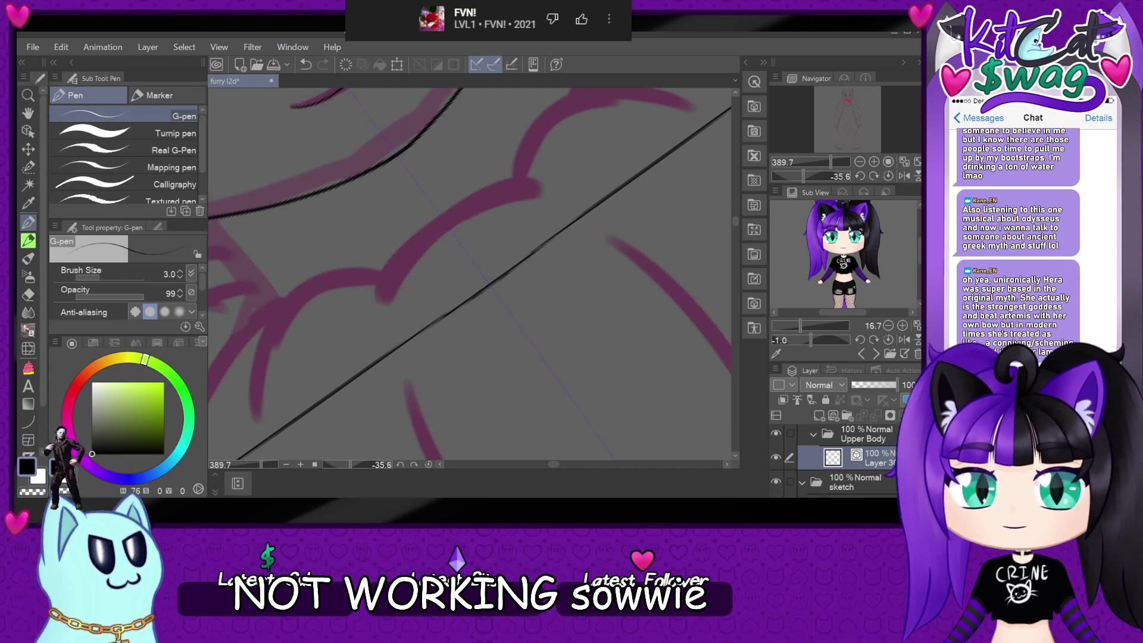
drag(617, 384, 524, 398)
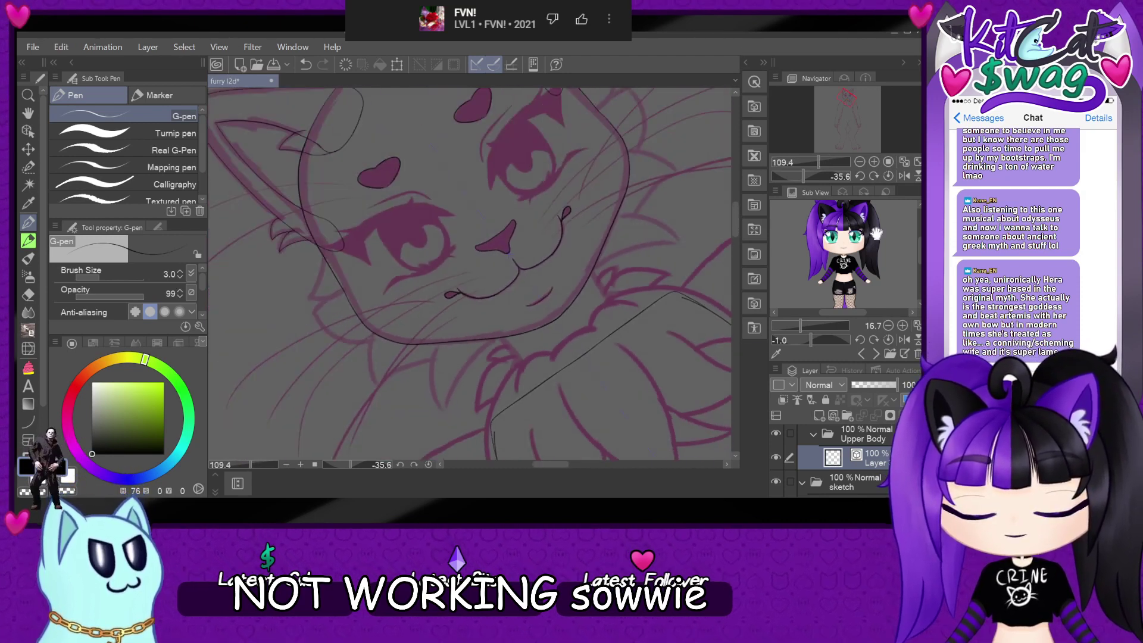
click(889, 176)
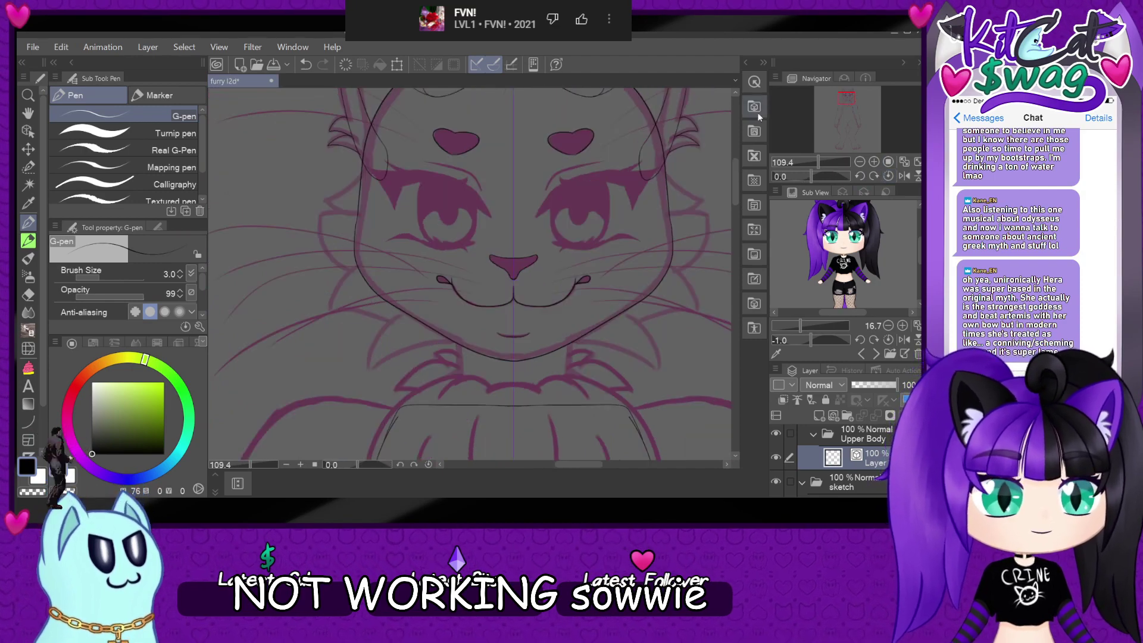
- Move the control points at the upper end of the drawing's left torso line so it meets the chest line's rounded corner
drag(273, 211, 221, 211)
drag(321, 322, 387, 322)
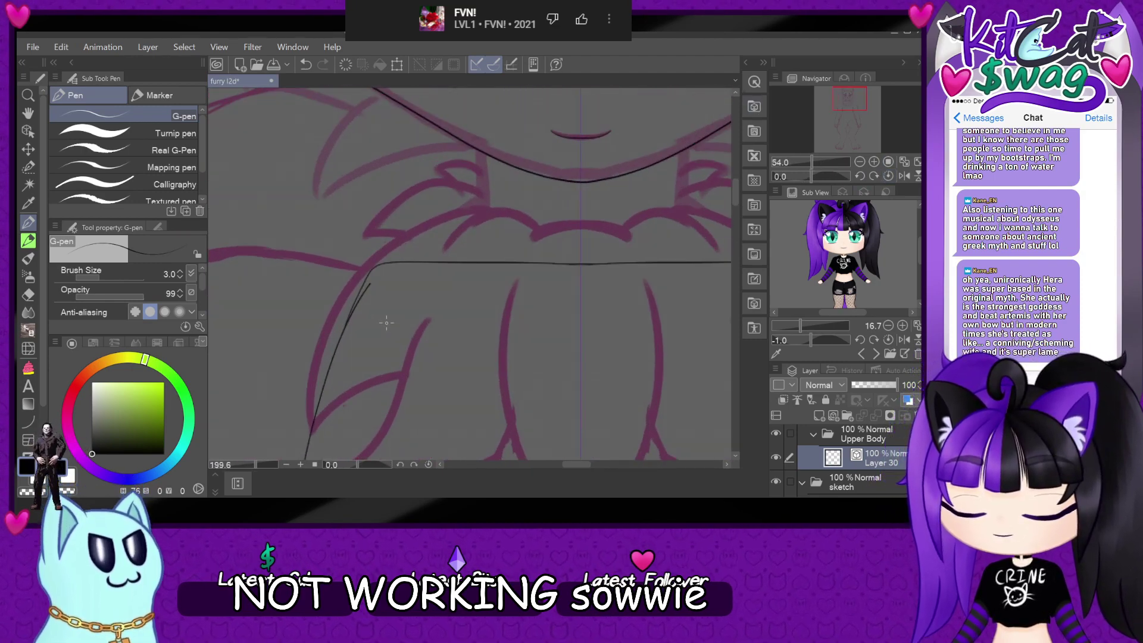
scroll(387, 324, up, 5)
click(29, 152)
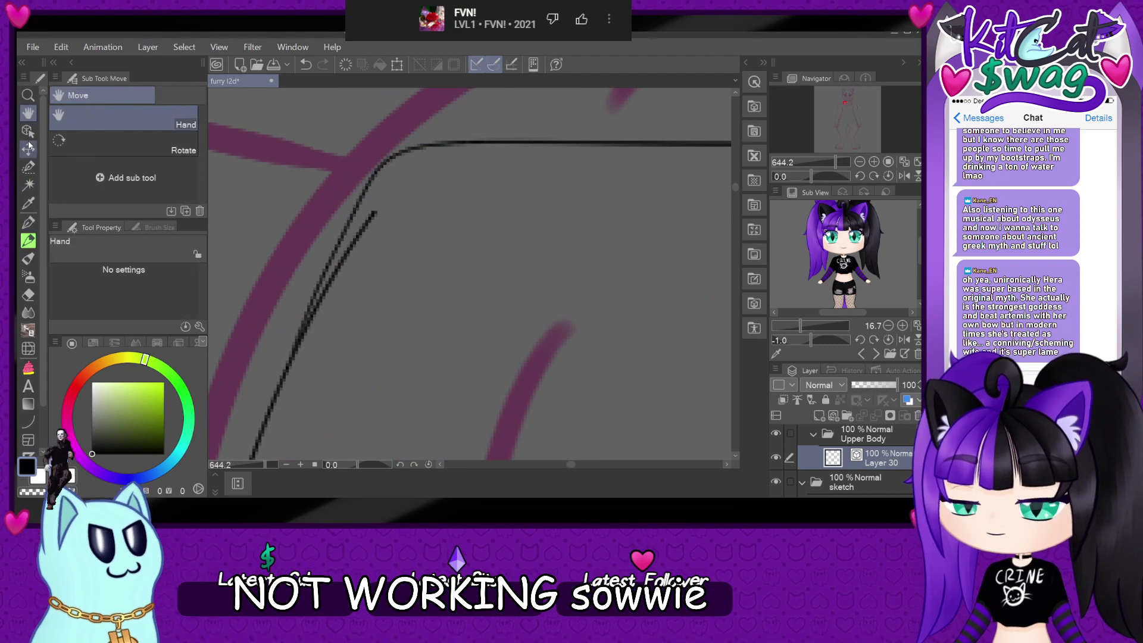
click(28, 131)
click(353, 253)
drag(339, 266, 331, 264)
drag(302, 340, 298, 340)
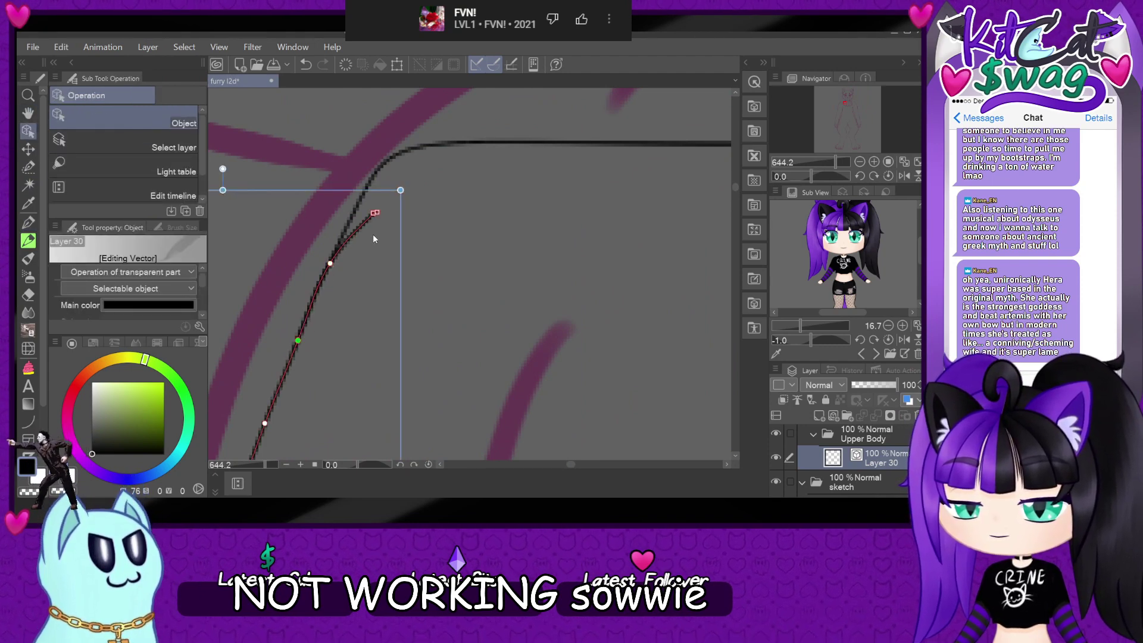
mouse_move(374, 213)
mouse_down()
mouse_move(357, 208)
mouse_move(364, 200)
mouse_up()
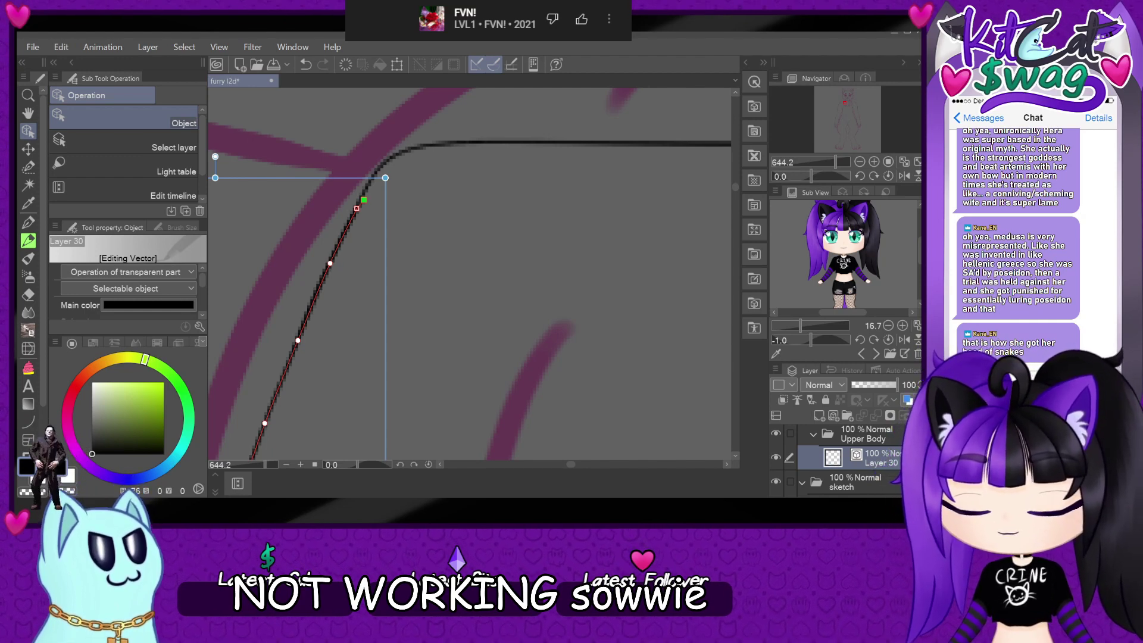
click(28, 223)
- Adjust the control points of the drawing's right torso line so its upper end joins the chest line's corner
scroll(468, 209, down, 6)
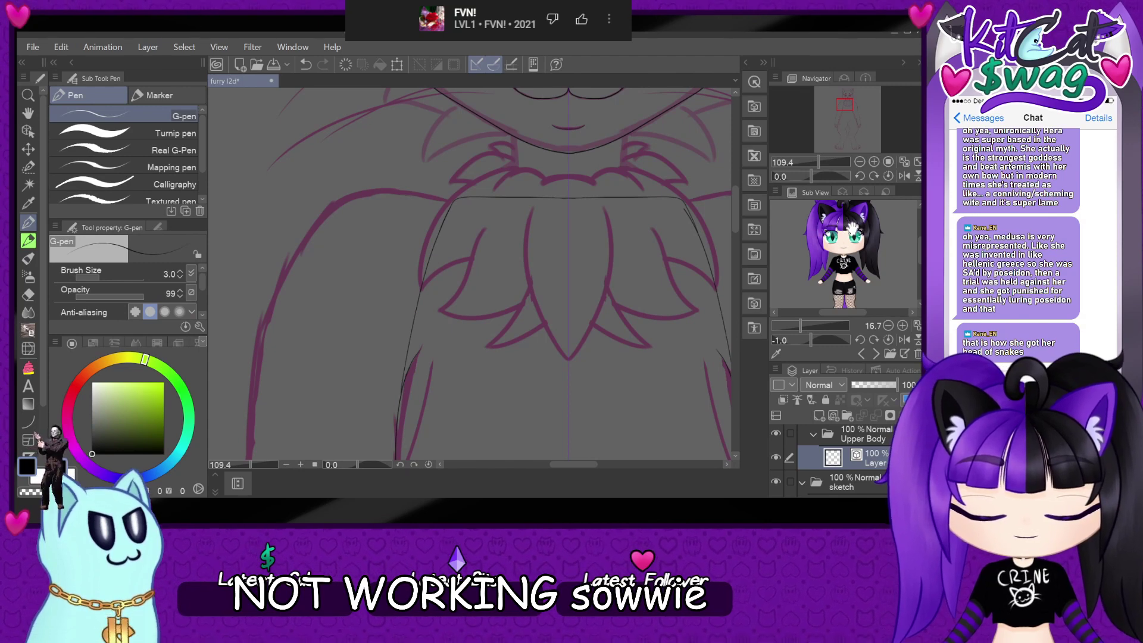
scroll(717, 215, down, 3)
scroll(716, 216, up, 9)
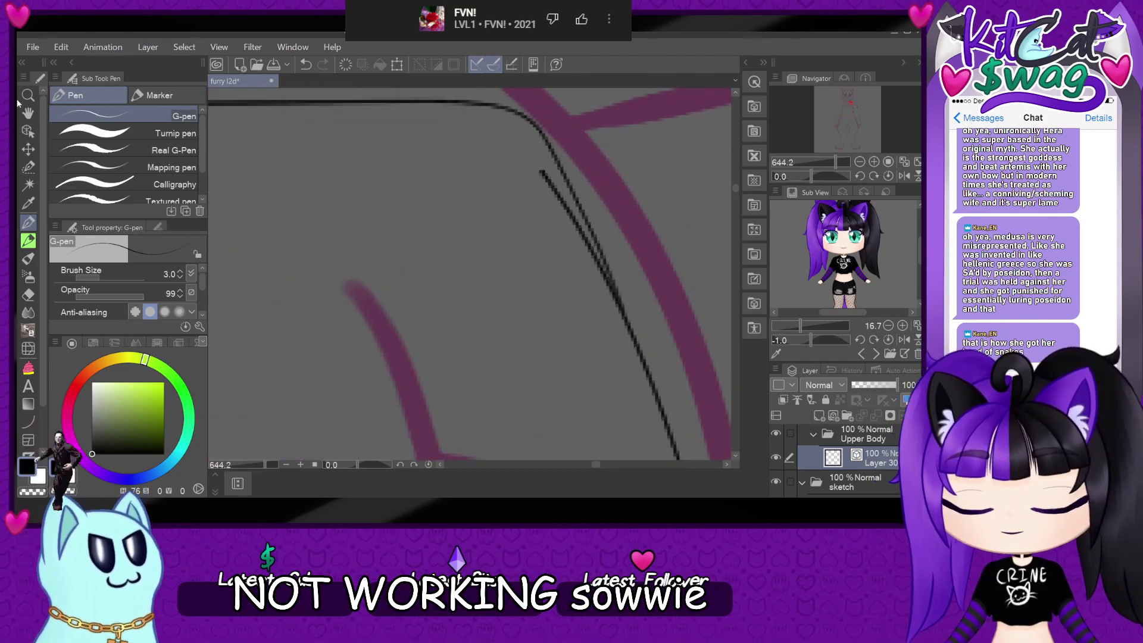
click(28, 130)
click(601, 265)
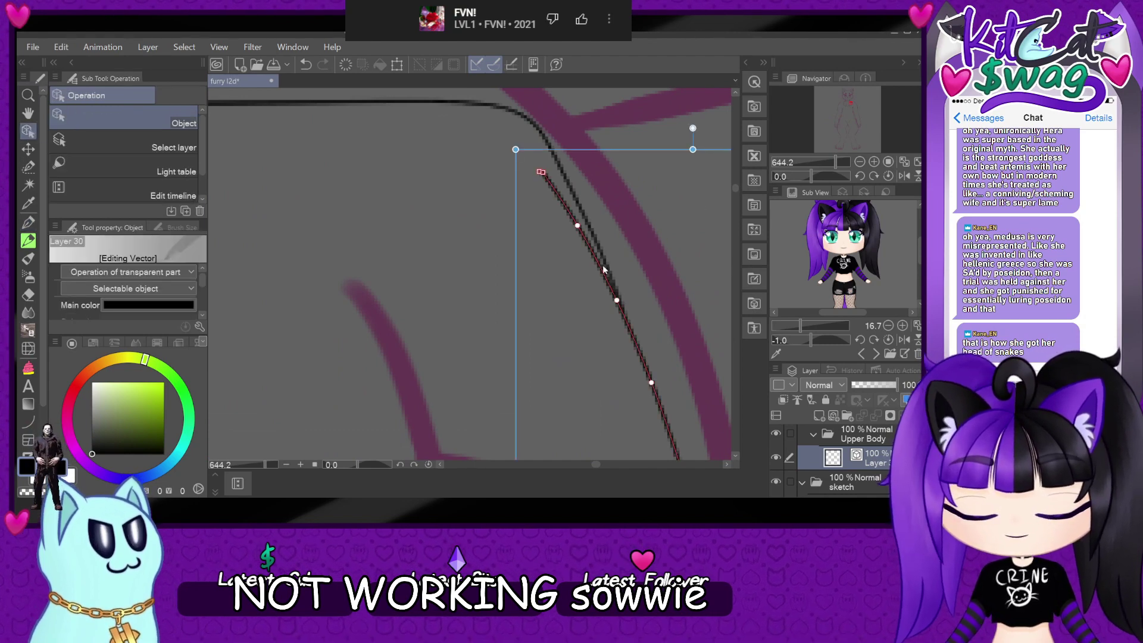
drag(577, 225, 586, 221)
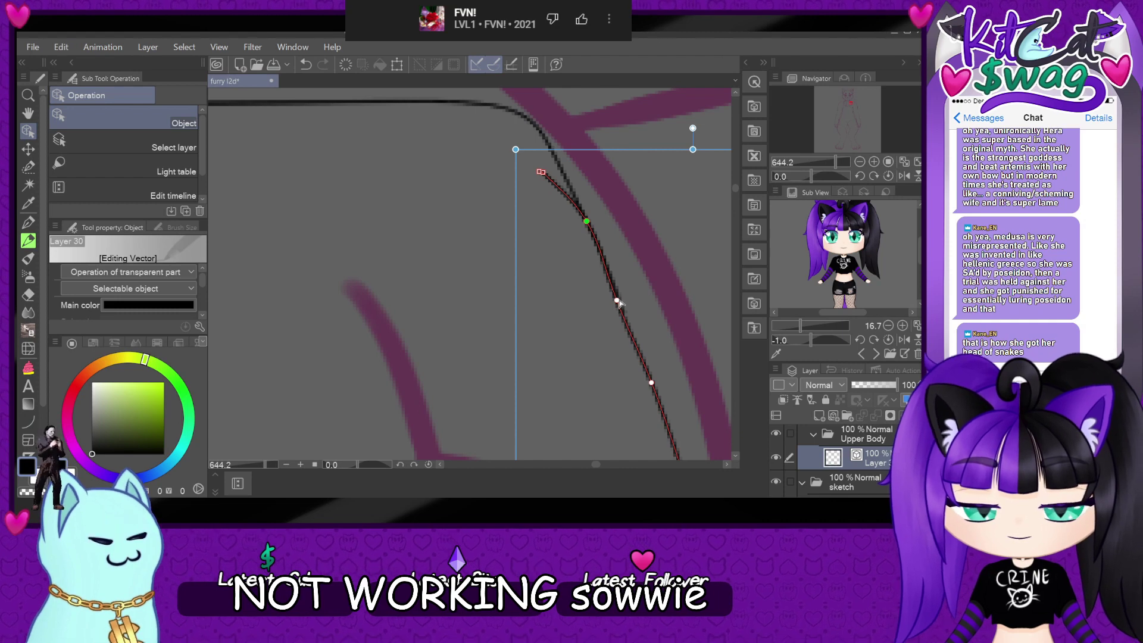
drag(617, 300, 620, 303)
mouse_move(542, 173)
mouse_down()
mouse_move(563, 171)
mouse_move(553, 153)
mouse_up()
scroll(360, 226, down, 10)
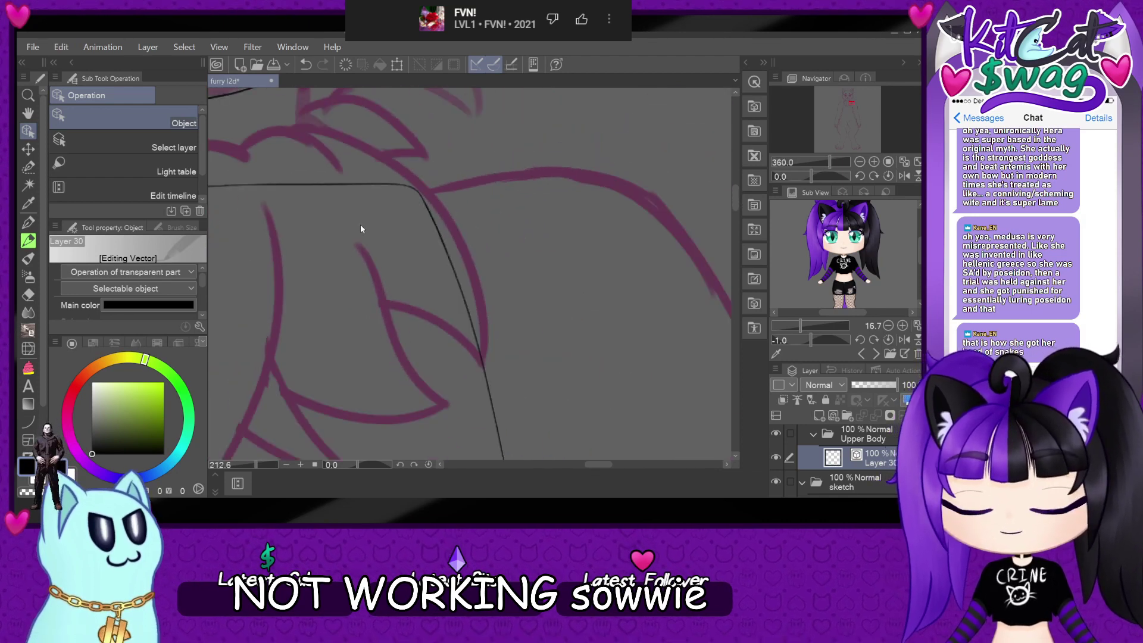
- Check the joined torso and chest lines against the sketch down to the lower ends of the side lines
scroll(256, 224, up, 3)
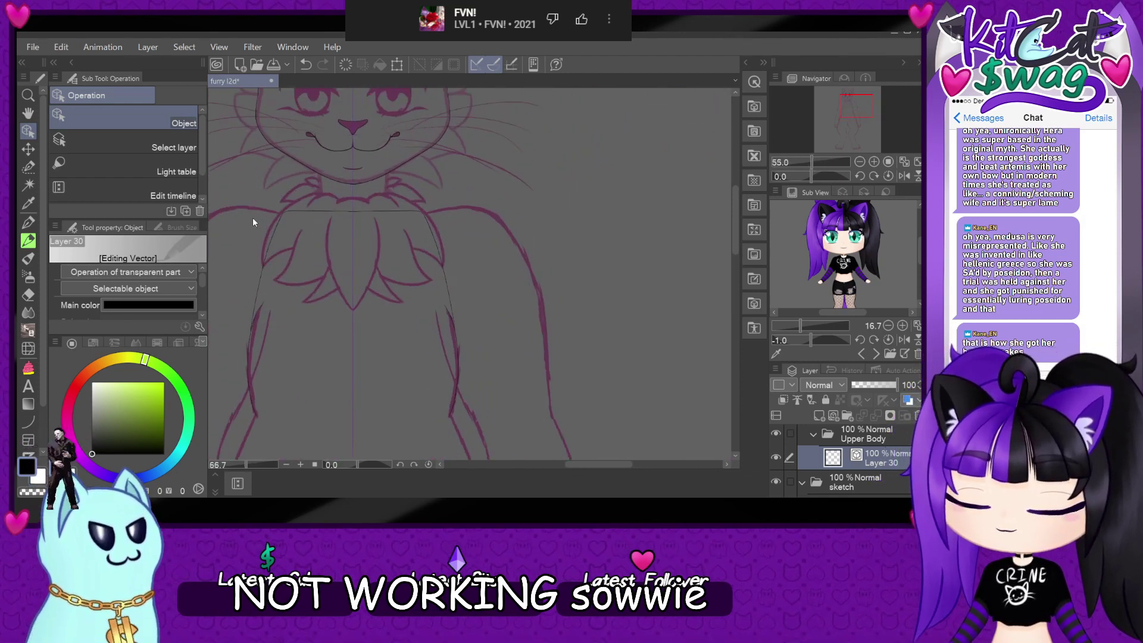
scroll(253, 217, down, 6)
scroll(244, 235, up, 4)
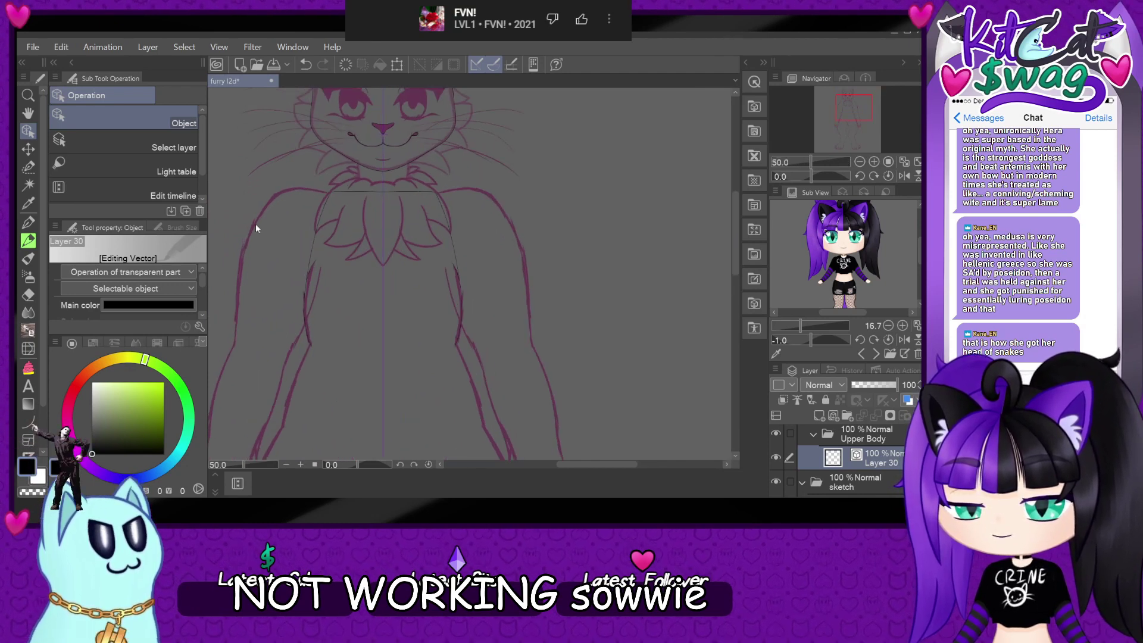
scroll(239, 232, up, 5)
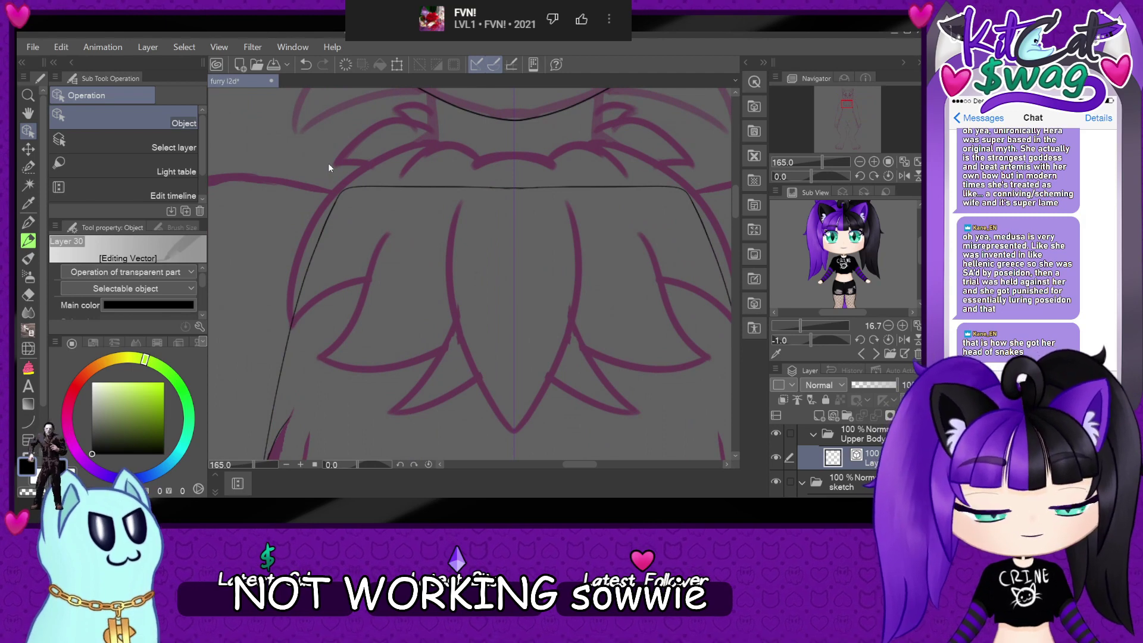
scroll(322, 191, down, 5)
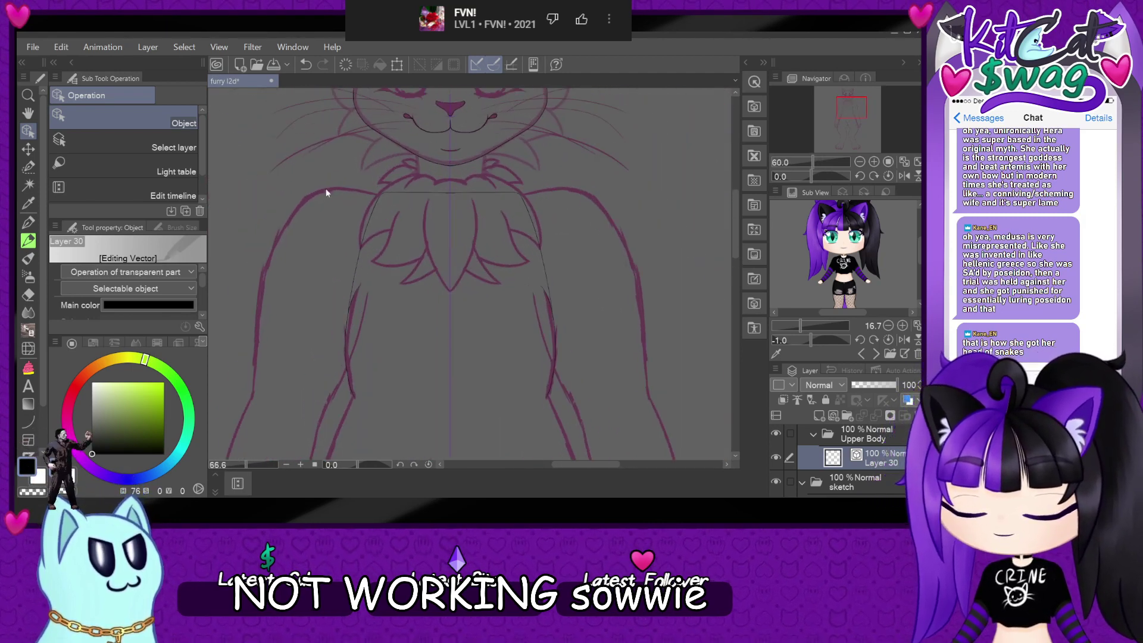
scroll(357, 399, up, 5)
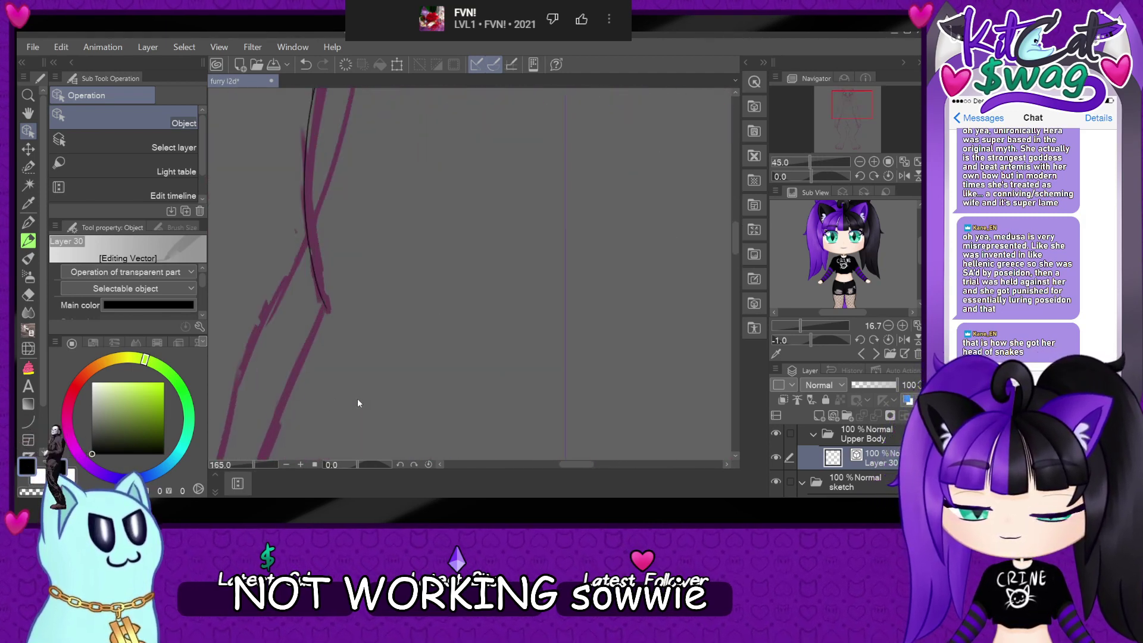
drag(811, 175, 823, 175)
scroll(491, 285, down, 3)
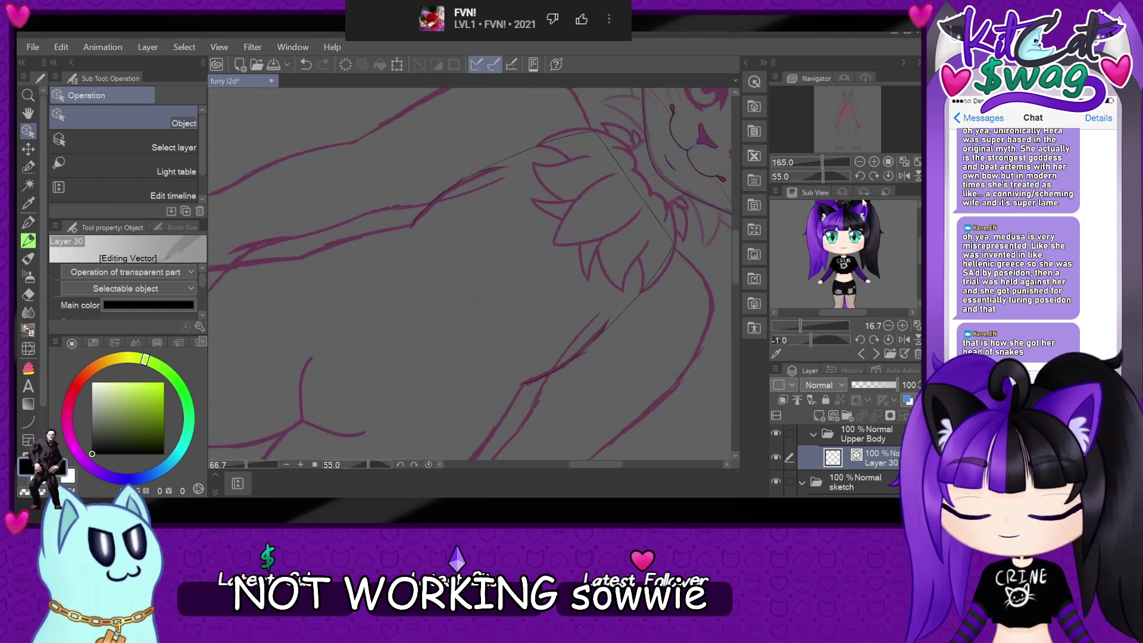
click(889, 176)
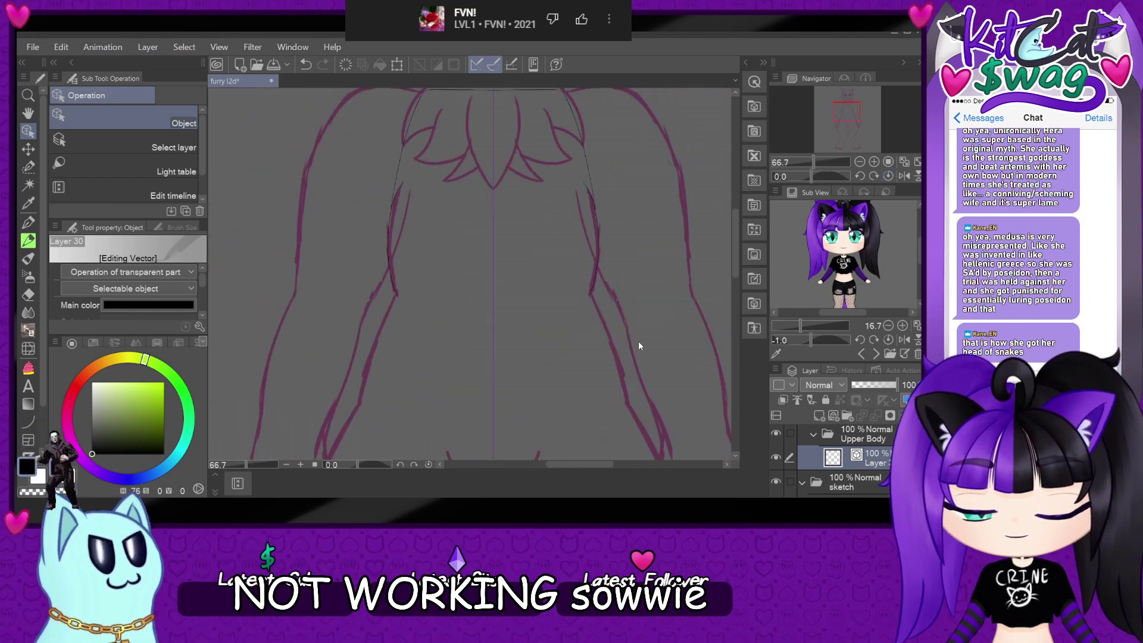
- Rotate the canvas to 102.4, ink a curve across the torso between the side lines' lower ends with the G-pen, and reset the rotation
click(837, 176)
drag(840, 178, 834, 180)
scroll(456, 335, up, 2)
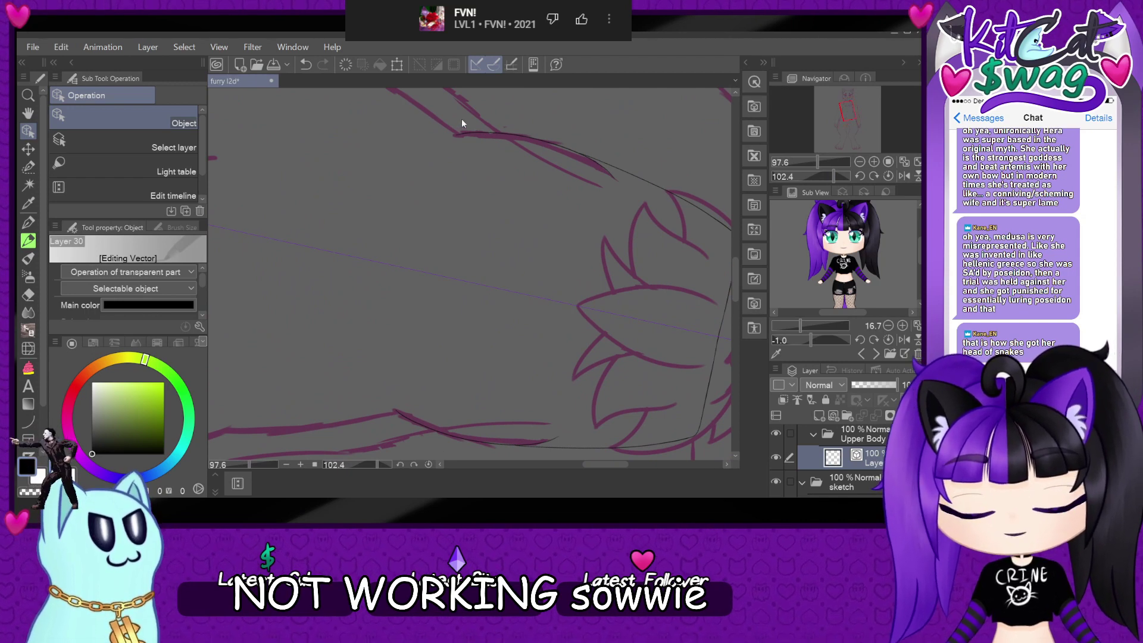
click(28, 222)
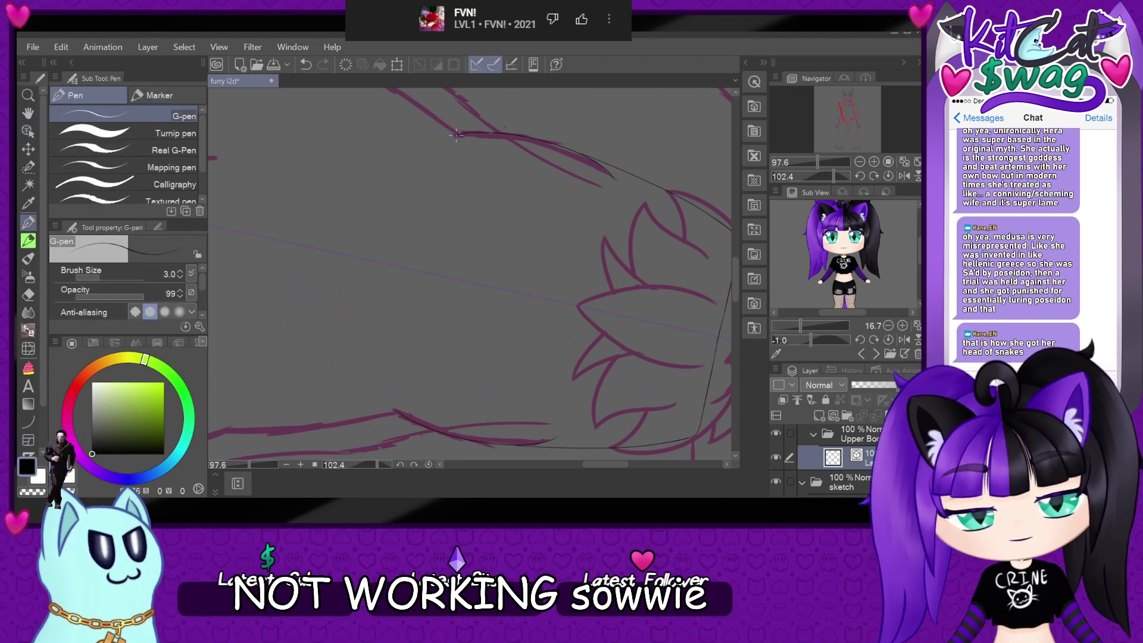
scroll(458, 119, up, 3)
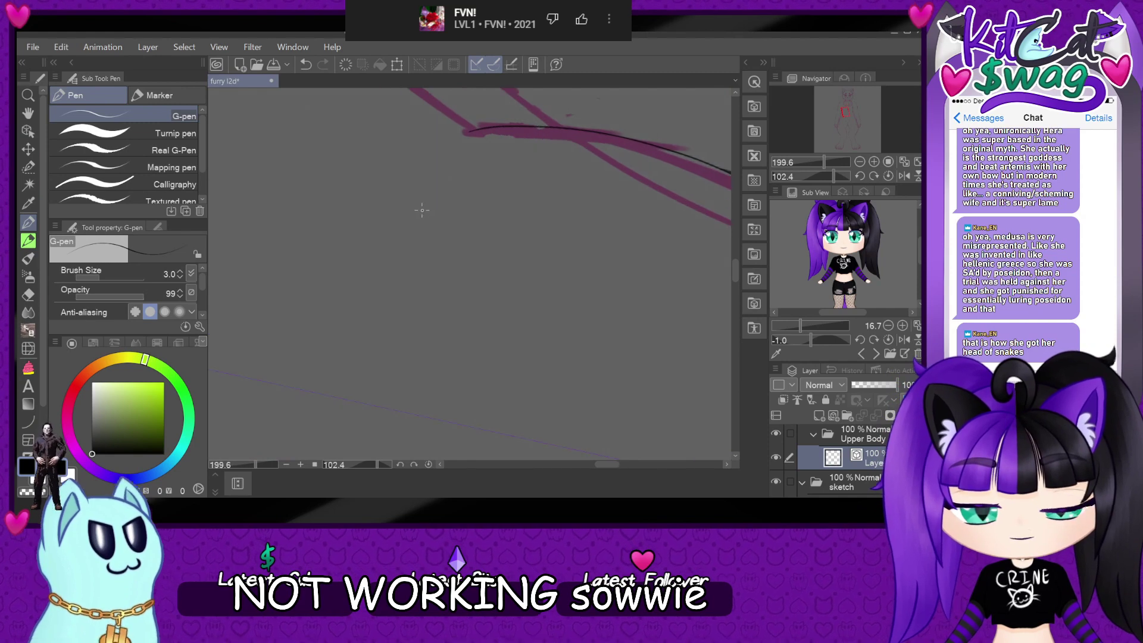
mouse_move(467, 133)
mouse_down()
mouse_move(408, 263)
mouse_move(359, 459)
mouse_up()
scroll(306, 308, down, 4)
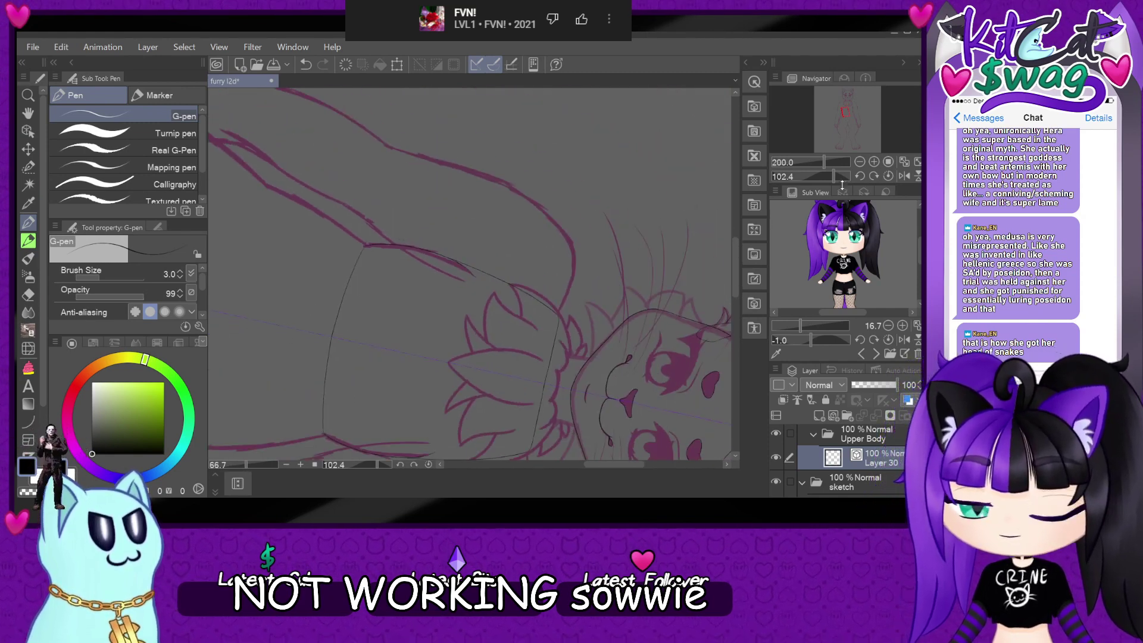
click(890, 176)
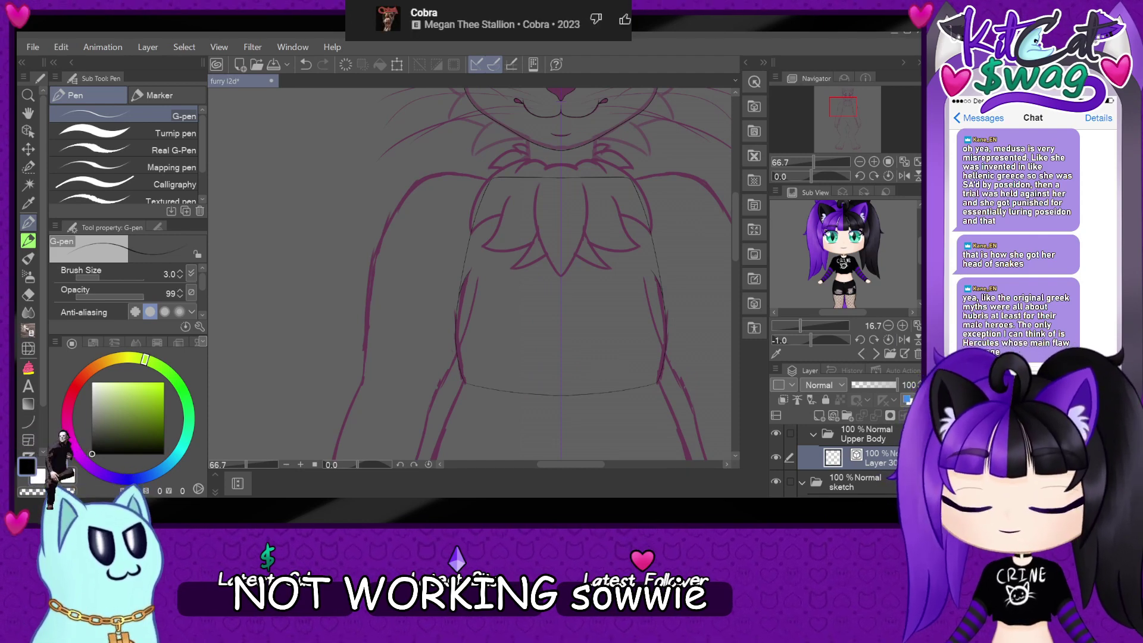
- Create a new vector layer in the Upper Body folder and place it below Layer 30
scroll(398, 263, down, 3)
scroll(407, 220, up, 3)
scroll(407, 219, down, 3)
scroll(417, 256, down, 3)
scroll(427, 290, up, 4)
scroll(427, 290, up, 8)
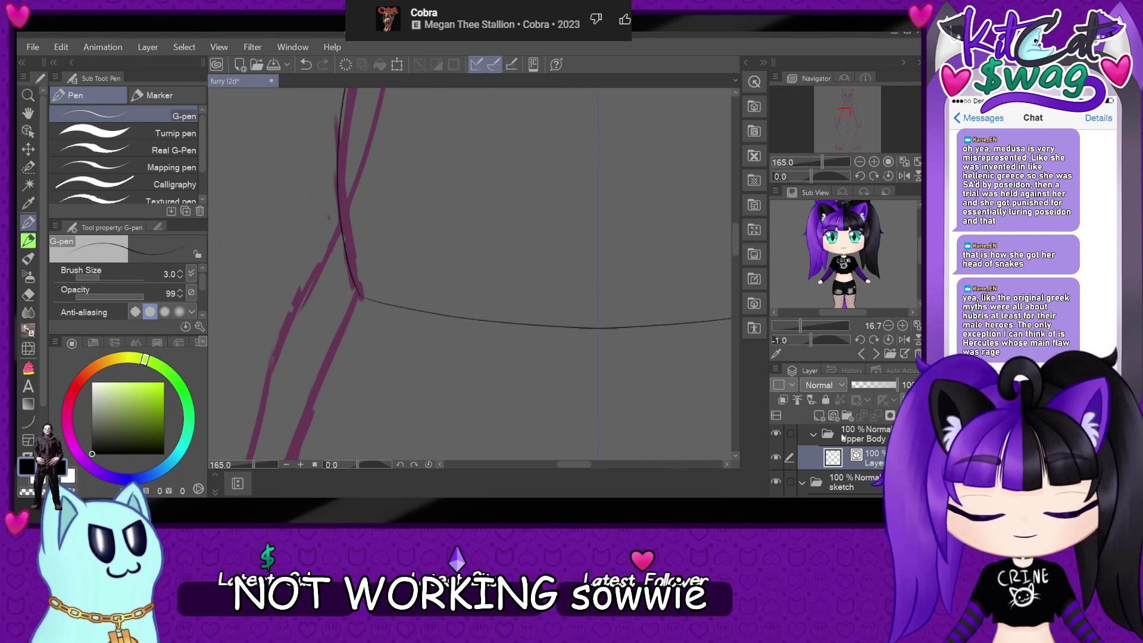
click(833, 415)
drag(851, 442, 856, 467)
- Ink the abdomen's side line with the G-pen from the torso's lower corner down along the sketch to the bend at the hip
scroll(436, 268, down, 8)
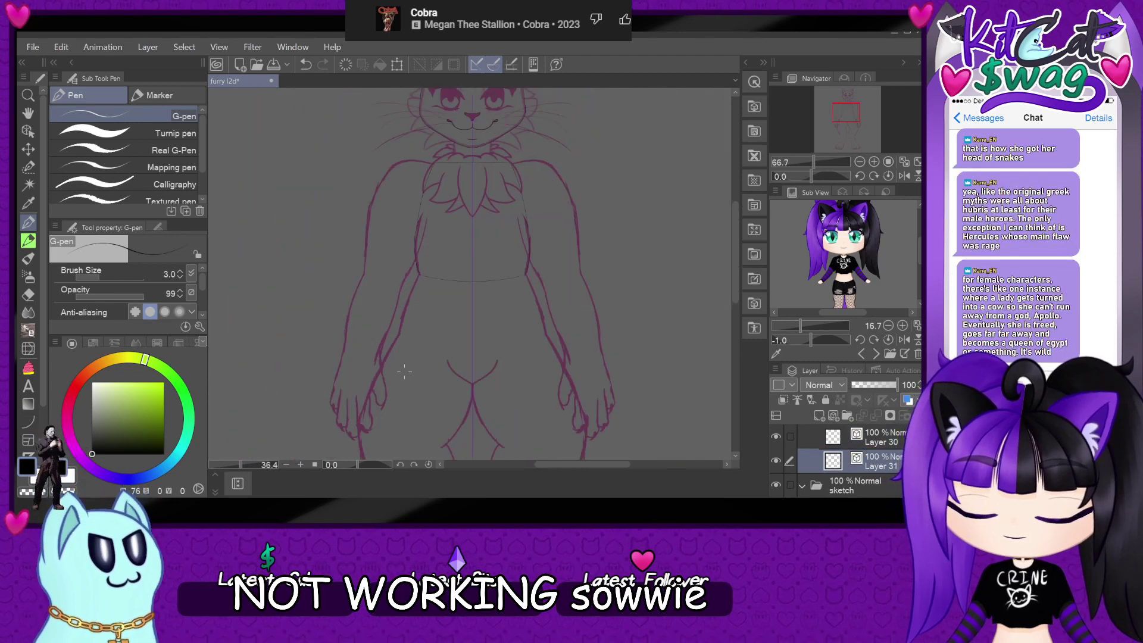
scroll(408, 356, up, 5)
scroll(418, 398, up, 3)
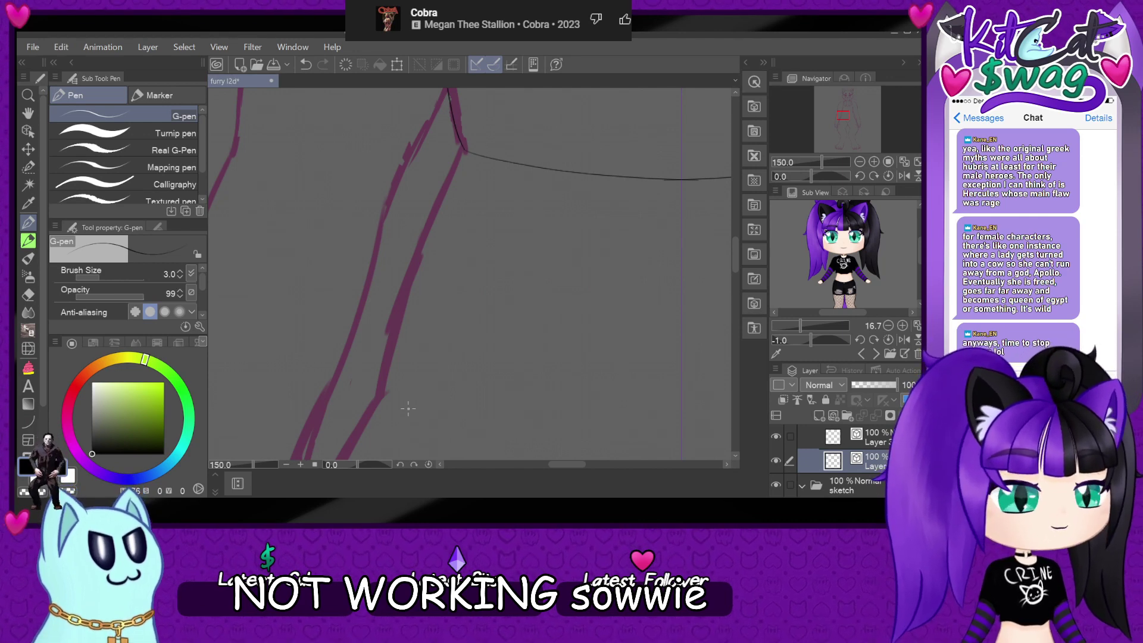
scroll(449, 360, up, 1)
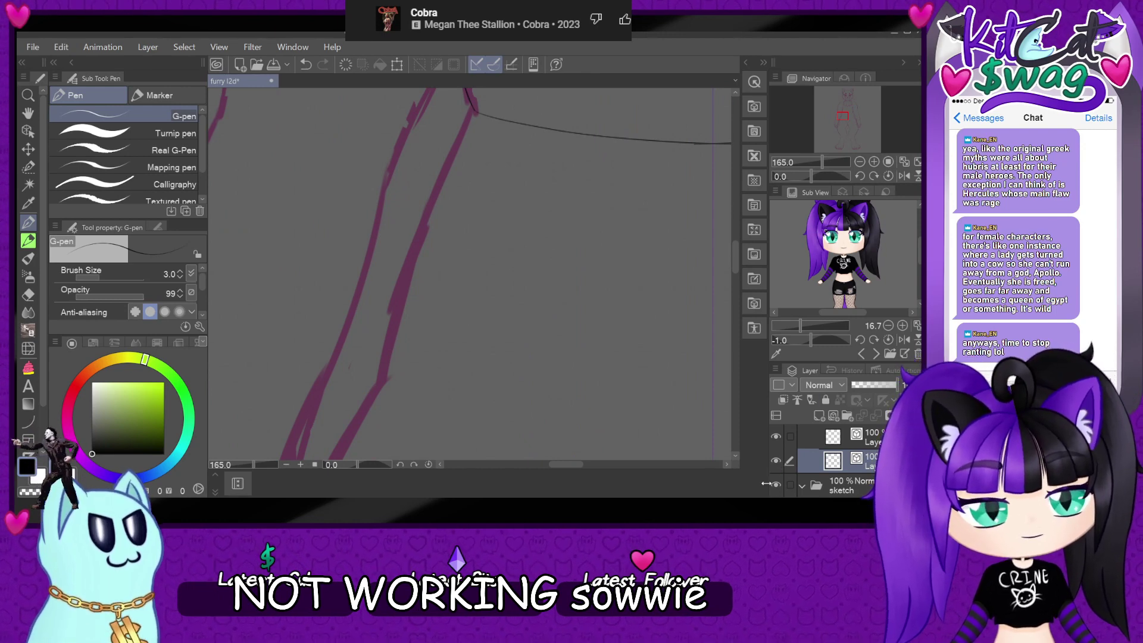
mouse_move(472, 108)
mouse_down()
mouse_move(395, 304)
mouse_move(386, 392)
mouse_up()
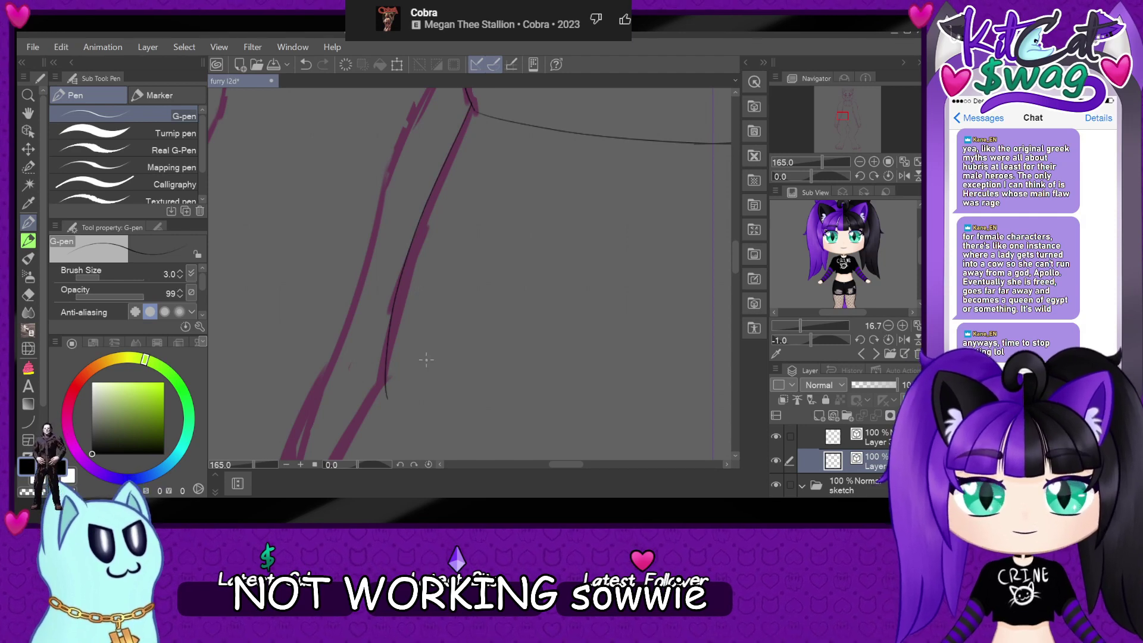
scroll(480, 391, down, 2)
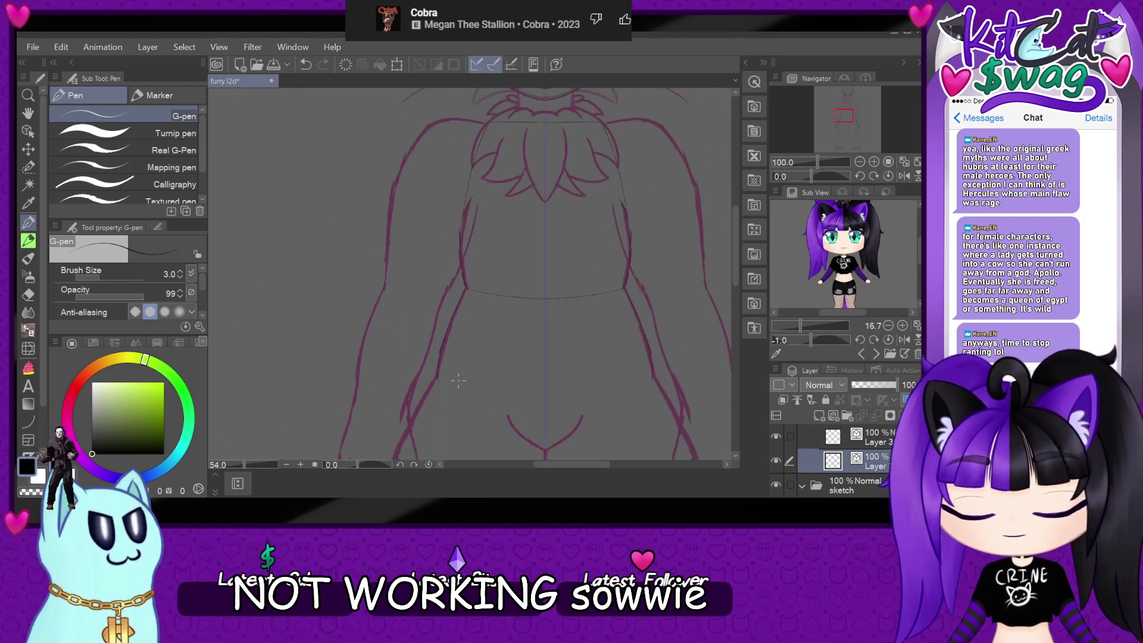
- Rotate the canvas to 24.8 and erase the abdomen line's tail past the hip bend with the Hard eraser at size 6.6
scroll(544, 390, up, 3)
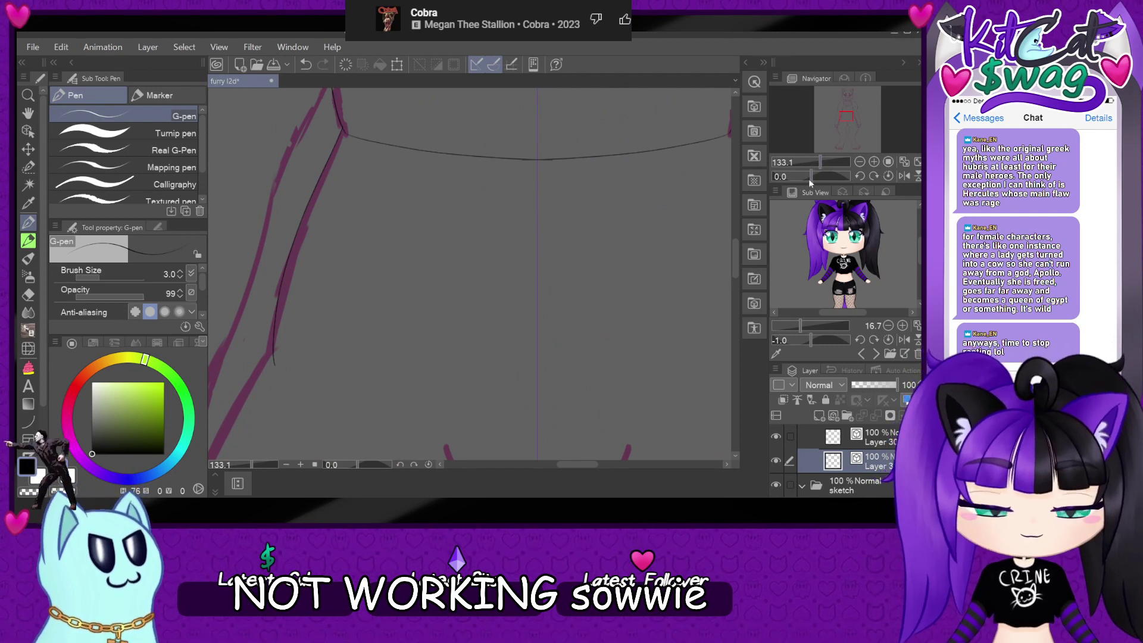
drag(810, 179, 817, 179)
scroll(434, 340, down, 6)
scroll(277, 334, up, 4)
scroll(277, 334, up, 4)
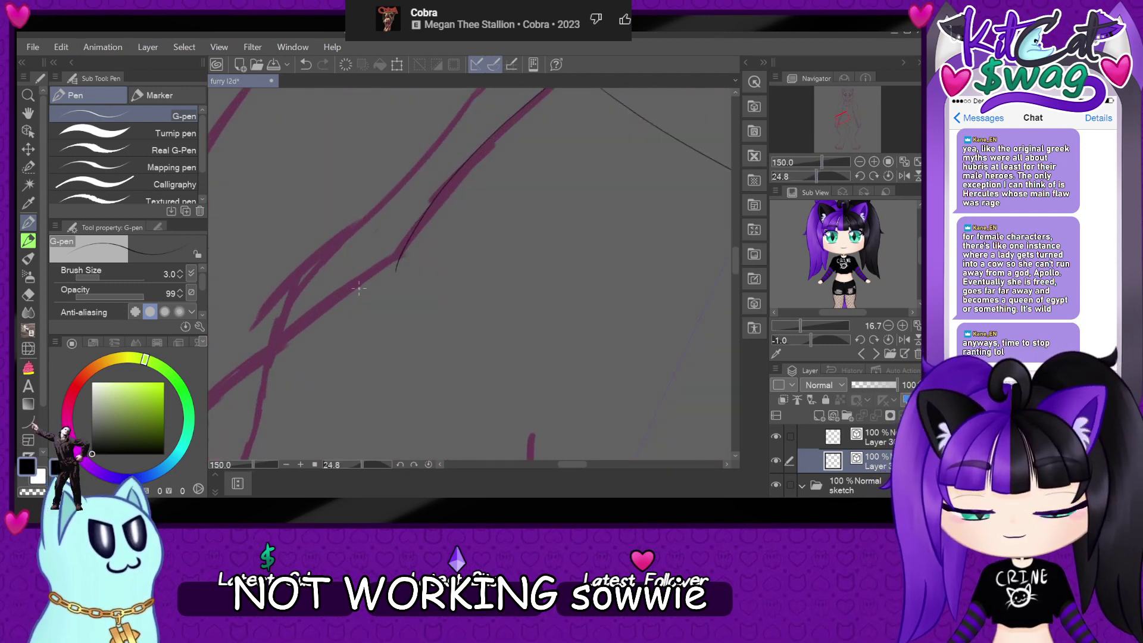
key(e)
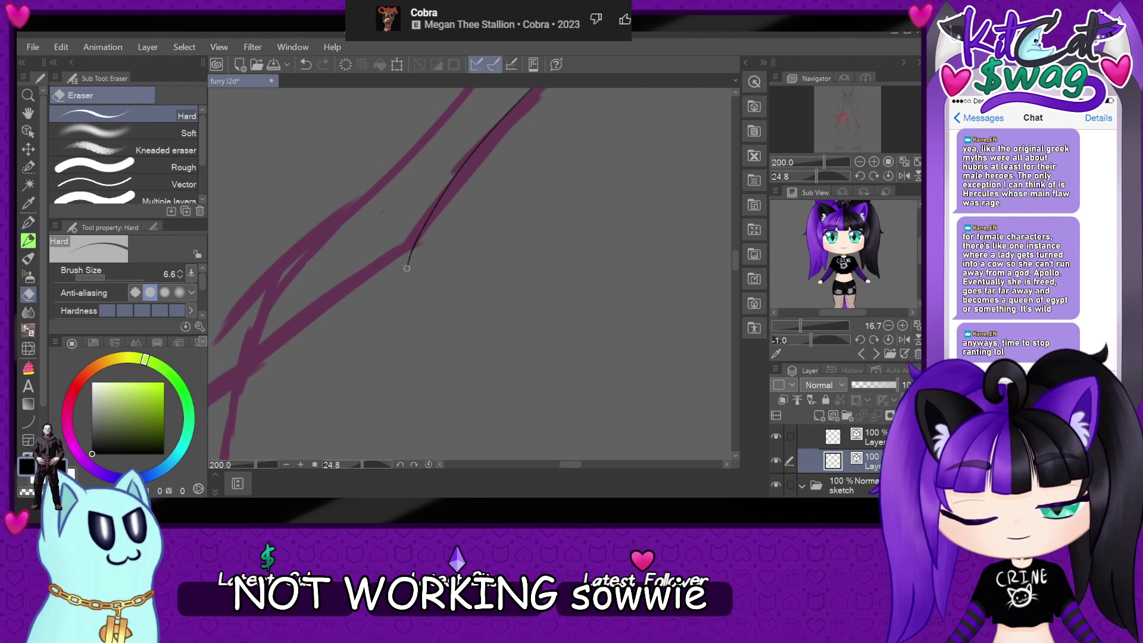
drag(420, 242, 409, 271)
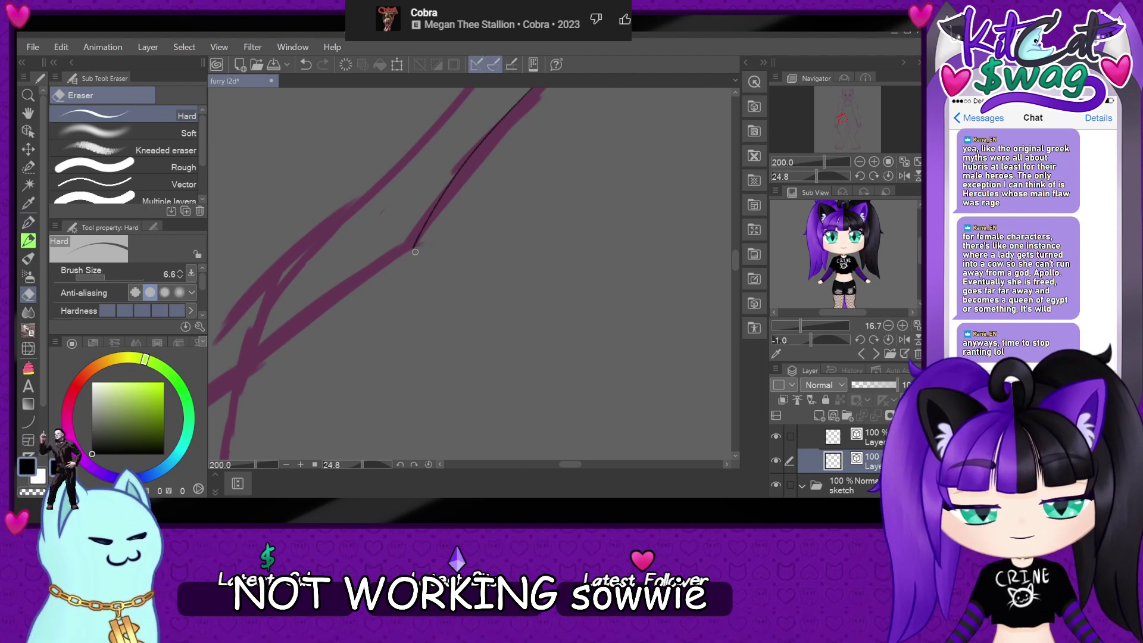
- Re-ink the abdomen line's lower end with a short, straighter G-pen stroke extending past the hip bend
click(28, 222)
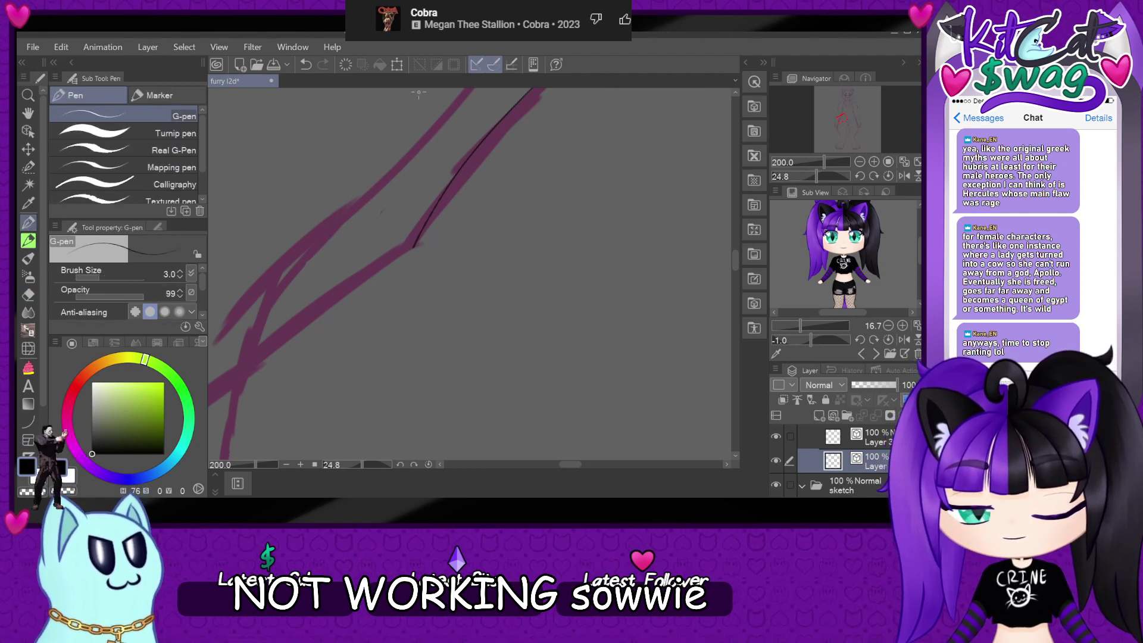
drag(418, 238, 402, 273)
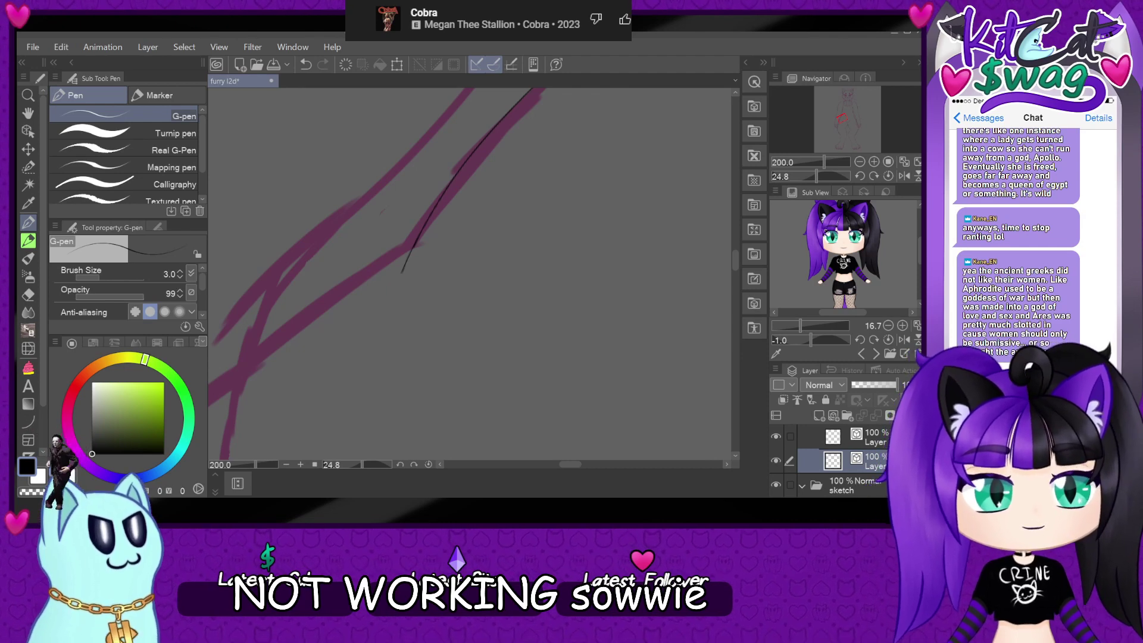
scroll(395, 212, down, 1)
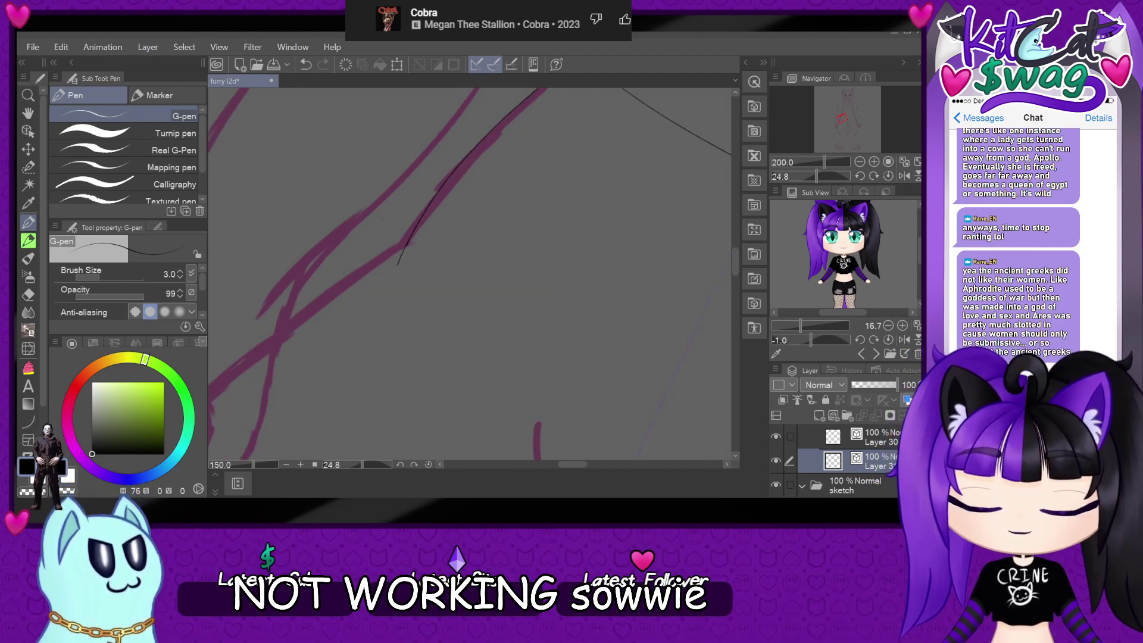
scroll(415, 232, up, 1)
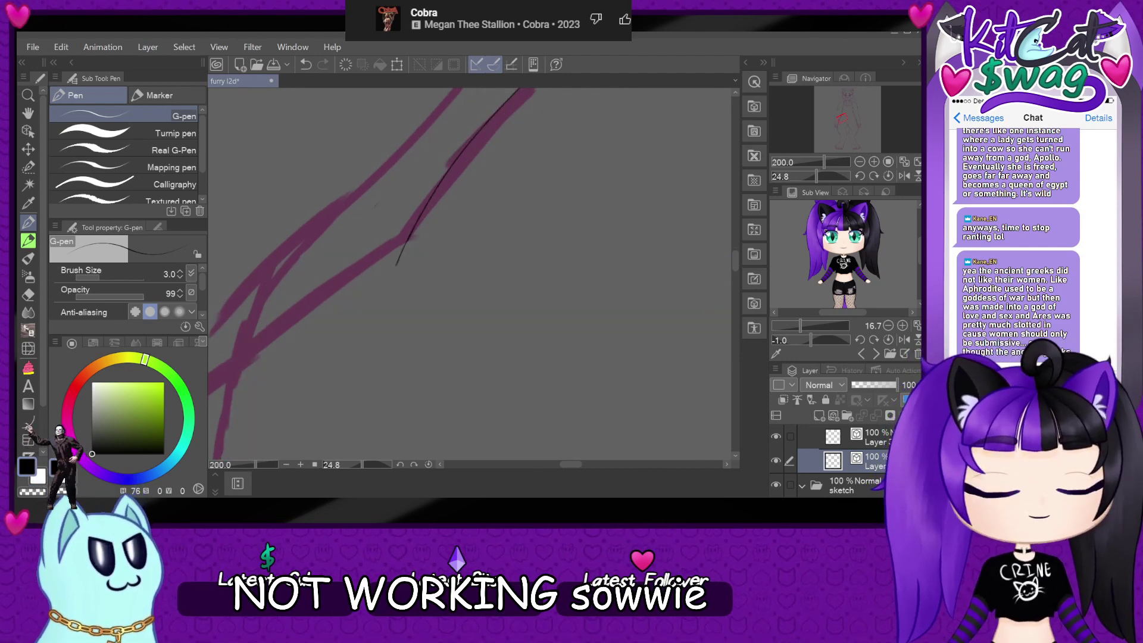
- Turn off anti-aliasing for the G-pen
scroll(173, 285, down, 3)
scroll(173, 286, up, 1)
click(136, 283)
scroll(346, 244, up, 3)
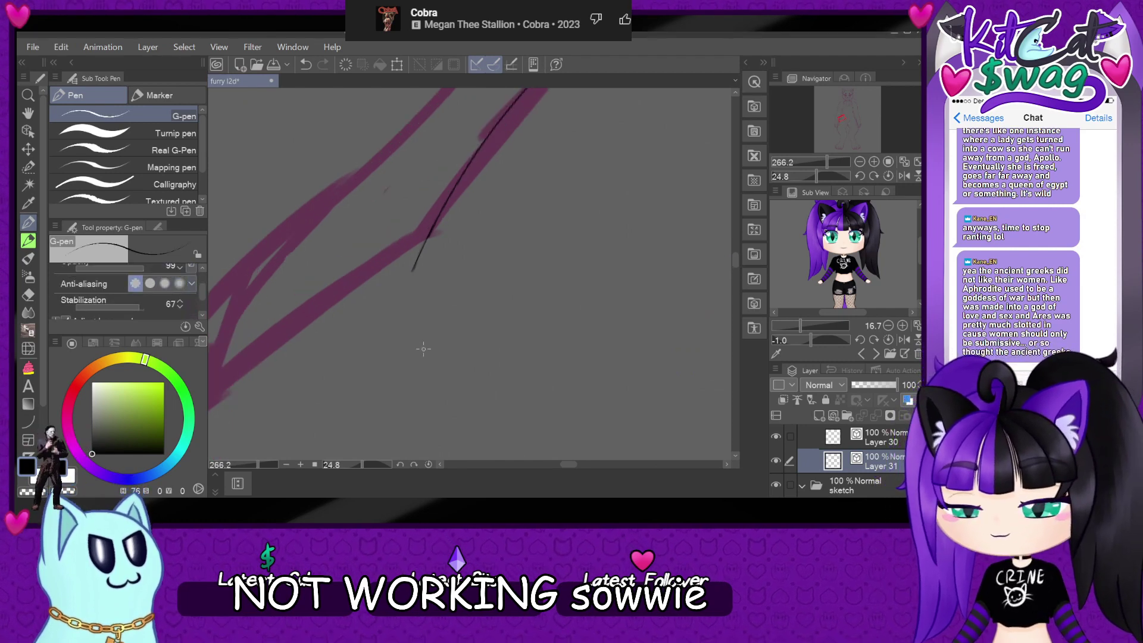
scroll(382, 332, up, 1)
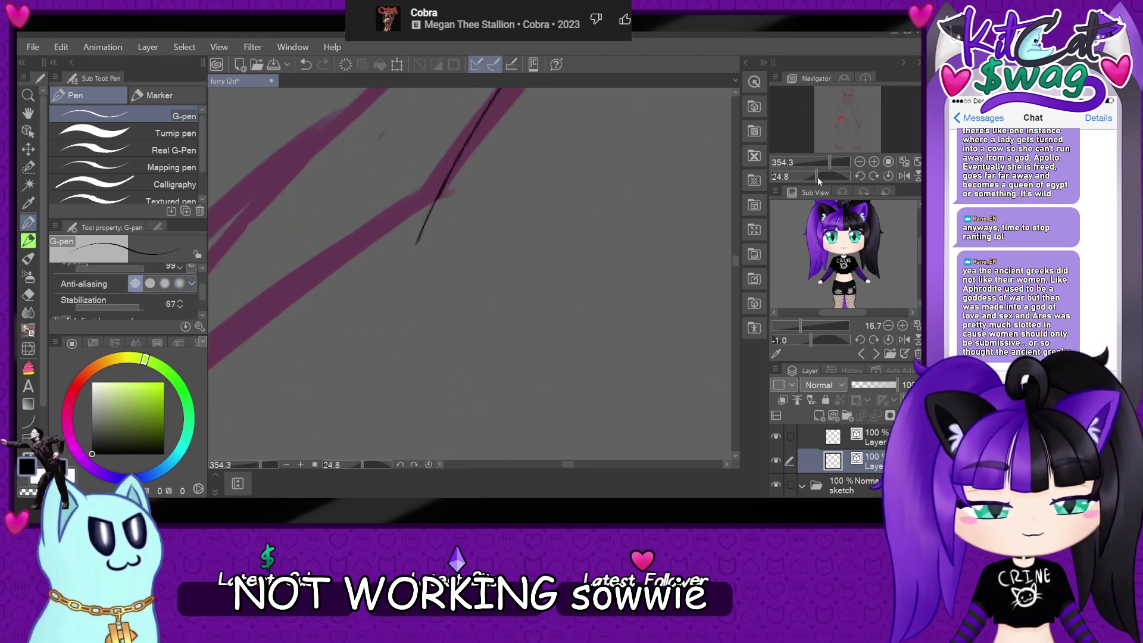
- Rotate the canvas to 106.7 and try to ink the abdomen's bottom edge from the hip bend through the crotch point
drag(816, 177, 822, 177)
scroll(361, 279, down, 2)
scroll(361, 279, down, 2)
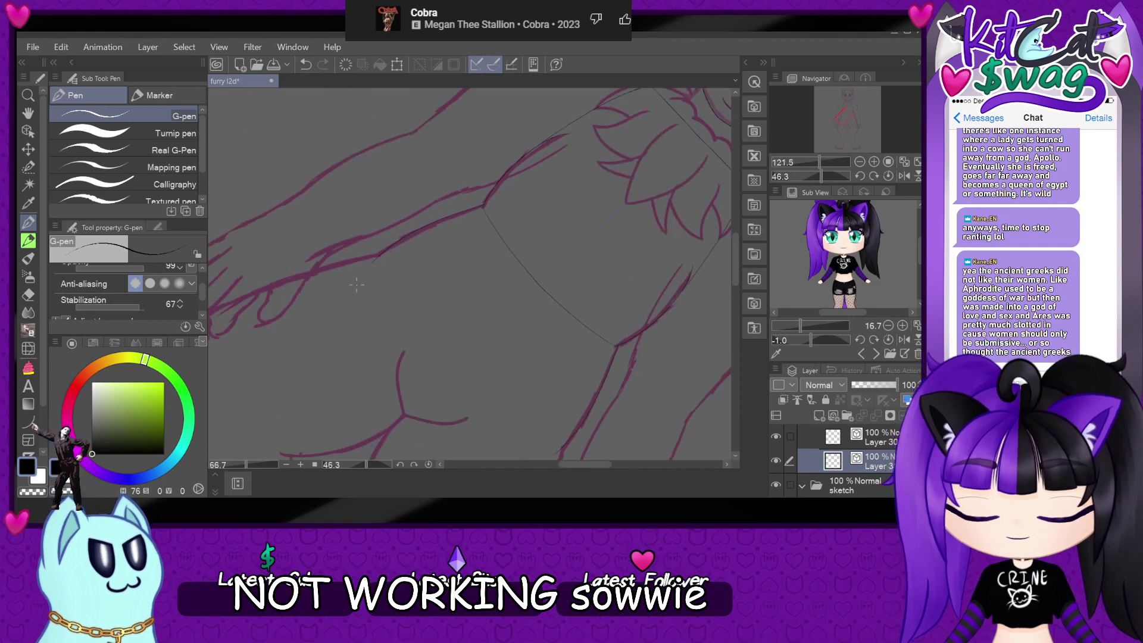
scroll(405, 237, up, 3)
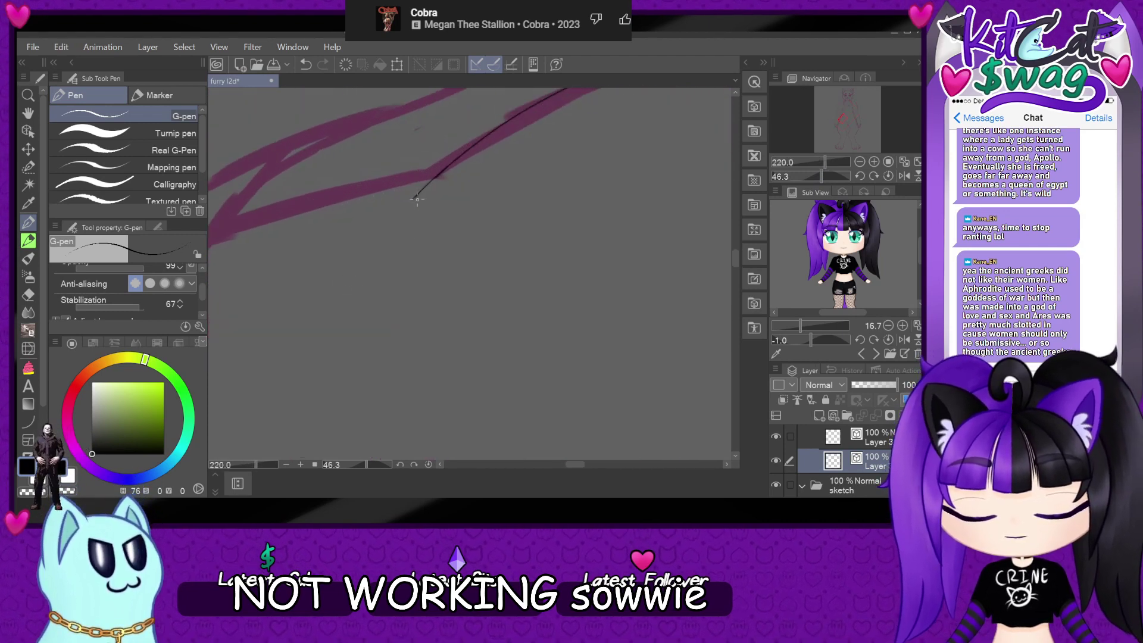
click(889, 176)
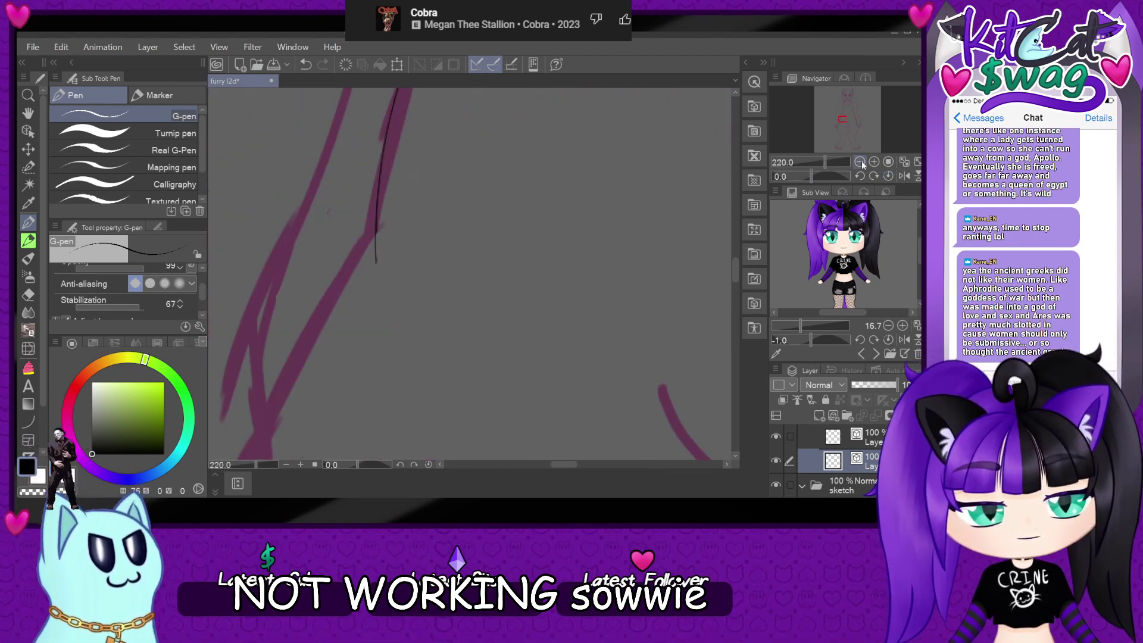
click(889, 162)
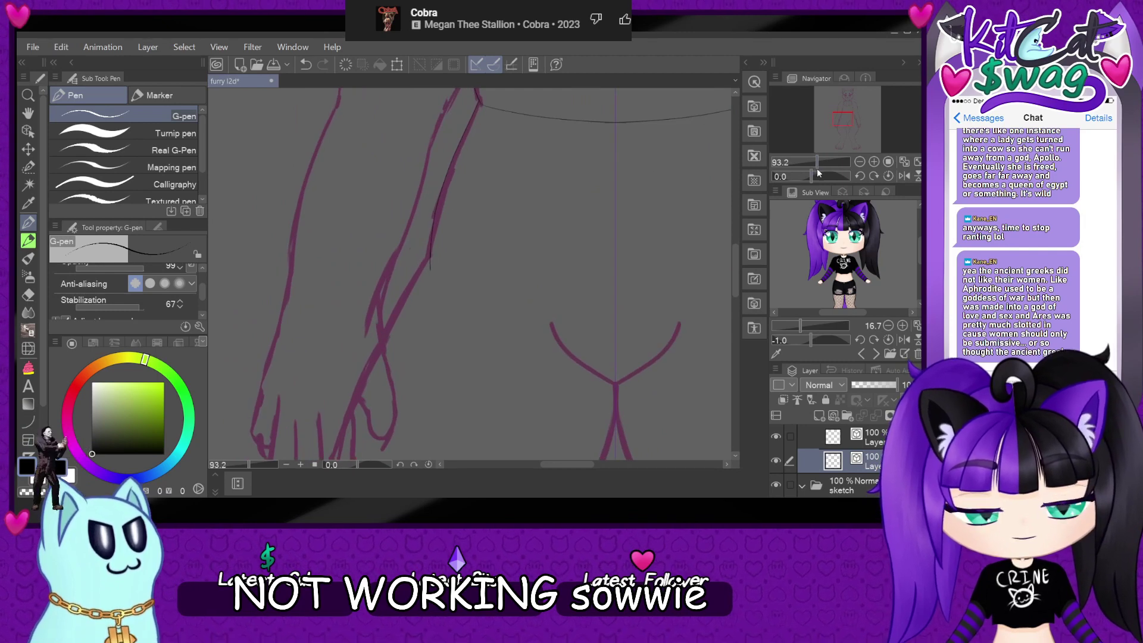
drag(817, 175, 830, 175)
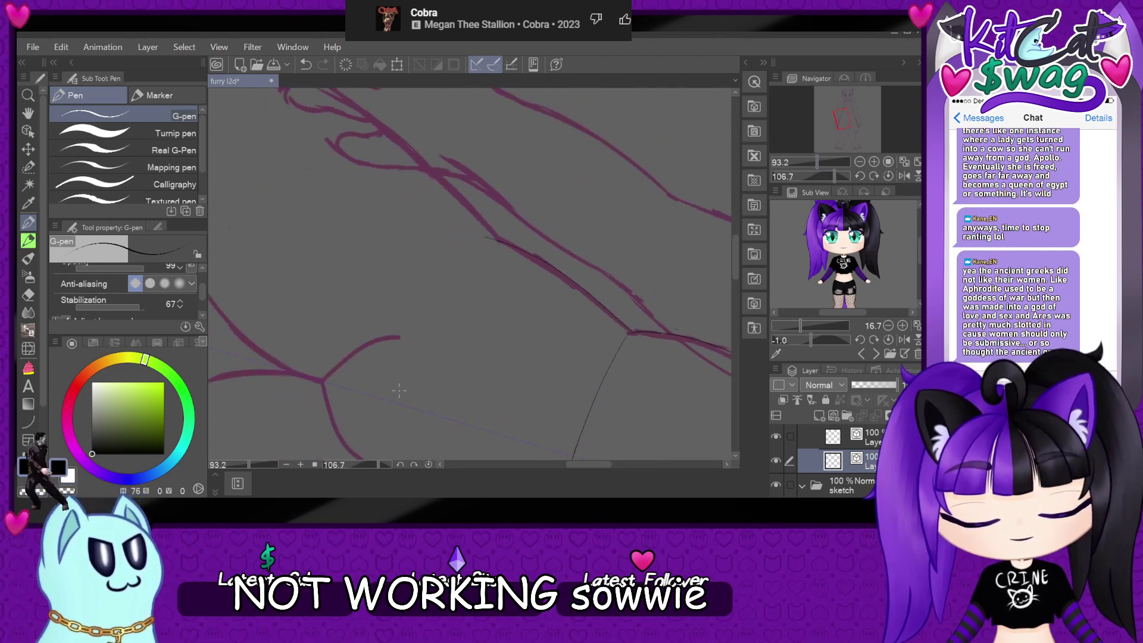
scroll(398, 391, up, 3)
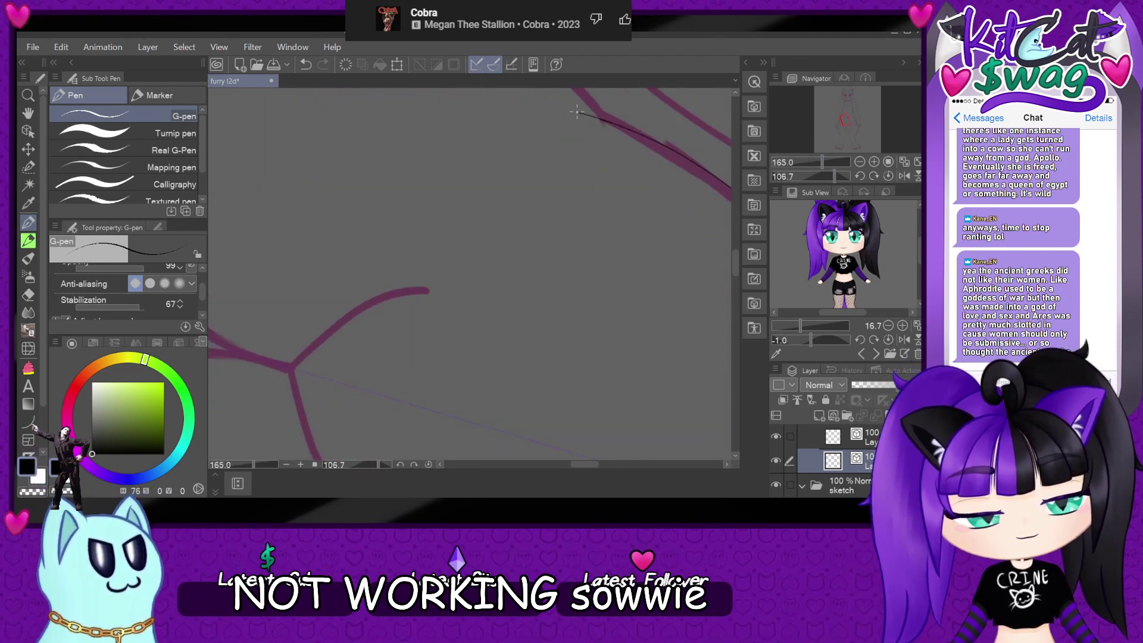
mouse_move(577, 111)
mouse_down()
mouse_move(352, 276)
mouse_move(288, 458)
mouse_up()
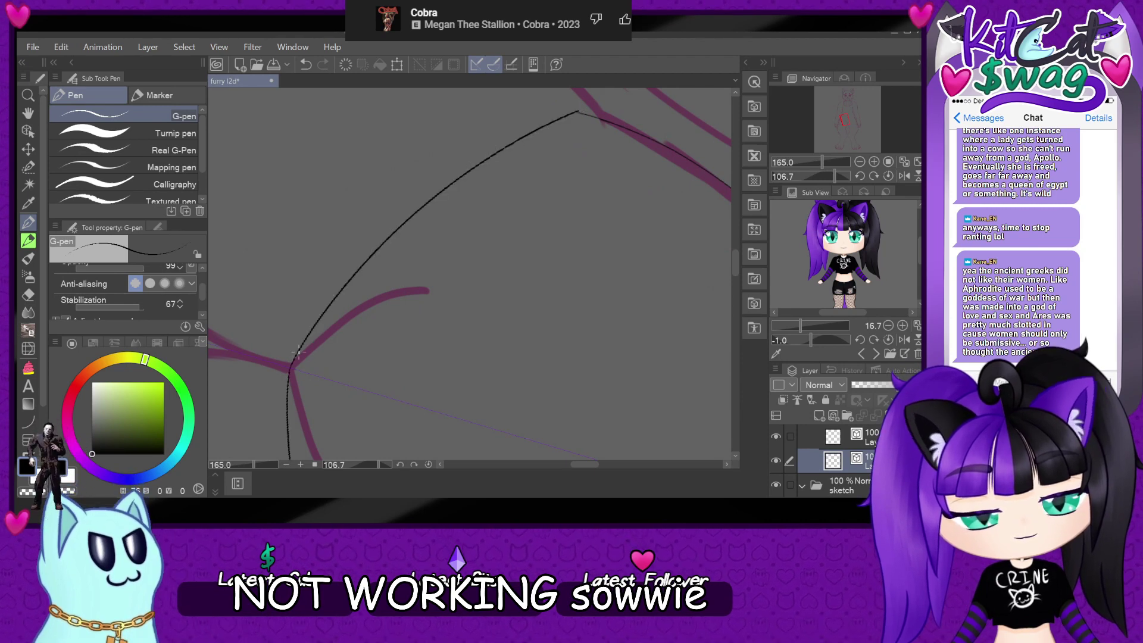
key(ctrl+z)
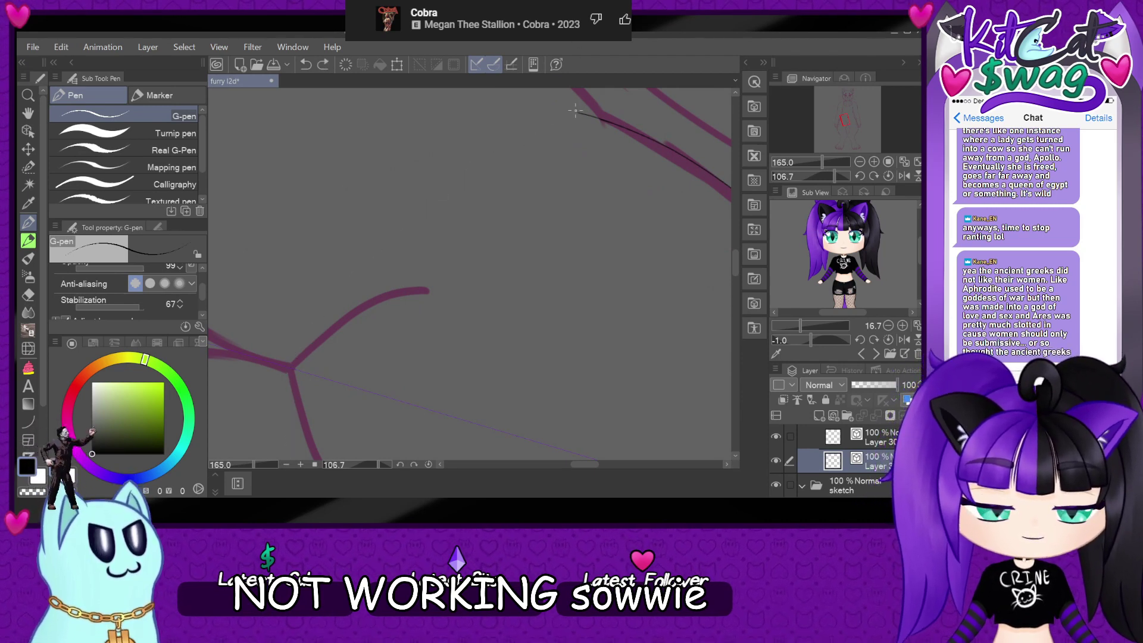
- Ink the abdomen's bottom edge as a shorter curve from the hip bend to the sketched crotch V's upper tip, using the second anti-aliasing level
mouse_move(577, 112)
mouse_down()
mouse_move(497, 198)
mouse_move(434, 291)
mouse_up()
key(ctrl+z)
mouse_move(577, 112)
mouse_down()
mouse_move(489, 198)
mouse_move(423, 296)
mouse_up()
key(ctrl+z)
mouse_move(577, 112)
mouse_down()
mouse_move(476, 217)
mouse_move(430, 294)
mouse_up()
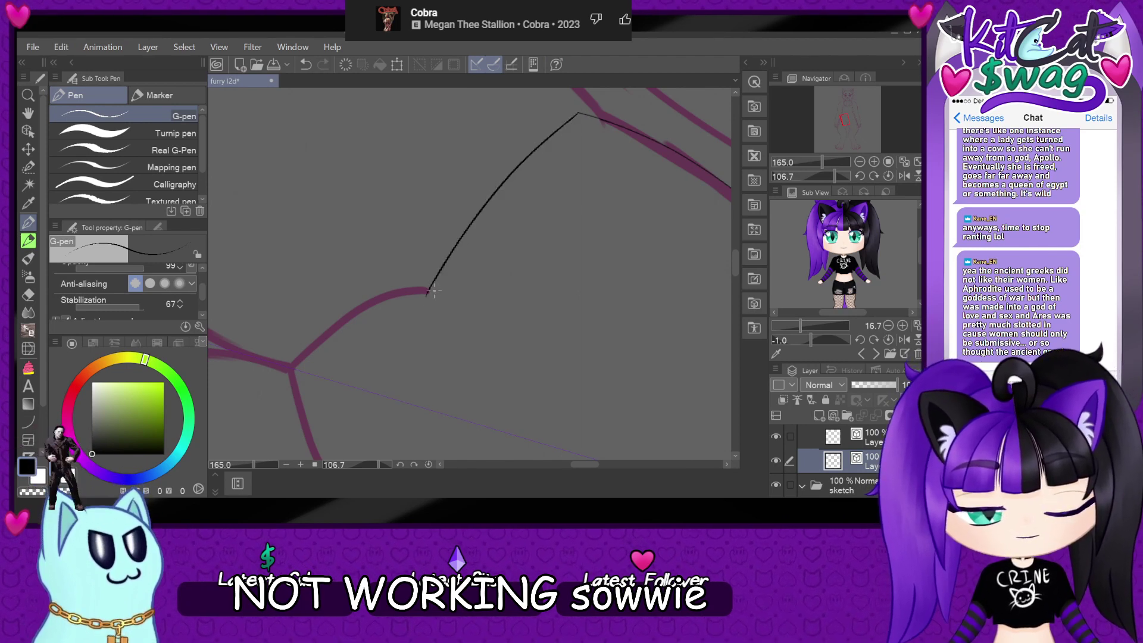
key(ctrl+z)
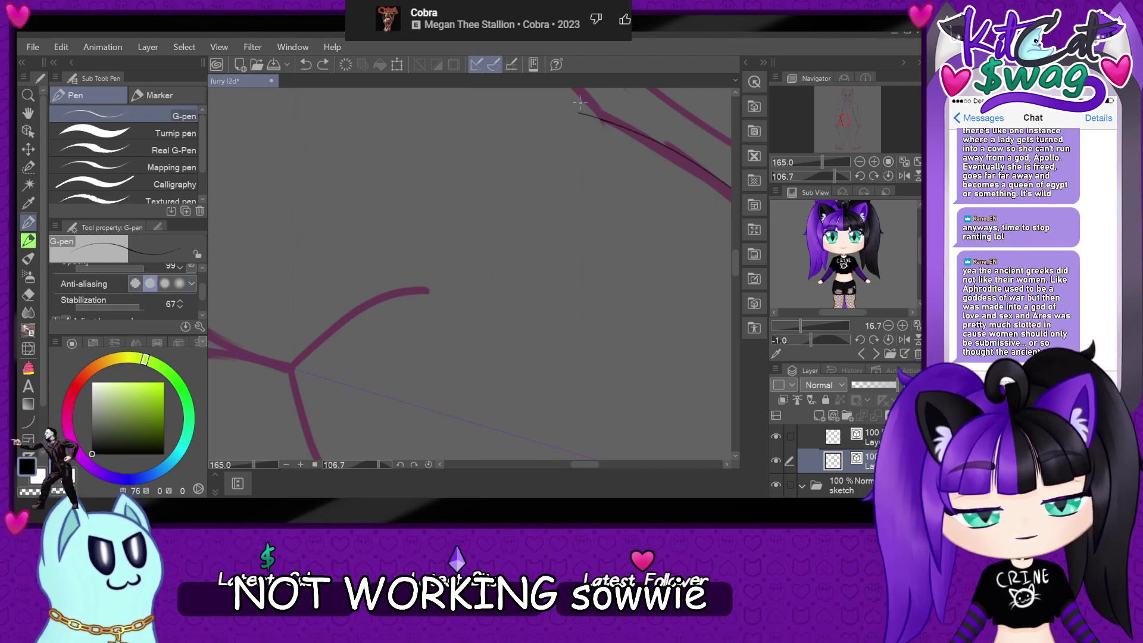
mouse_move(580, 111)
mouse_down()
mouse_move(454, 225)
mouse_move(425, 287)
mouse_up()
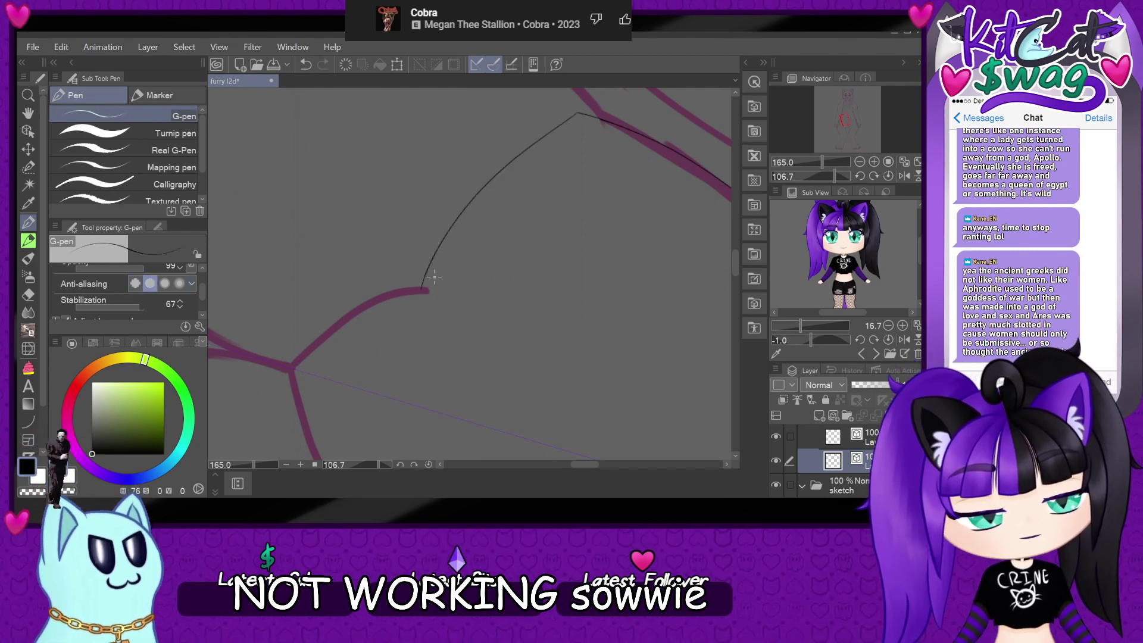
scroll(450, 264, down, 4)
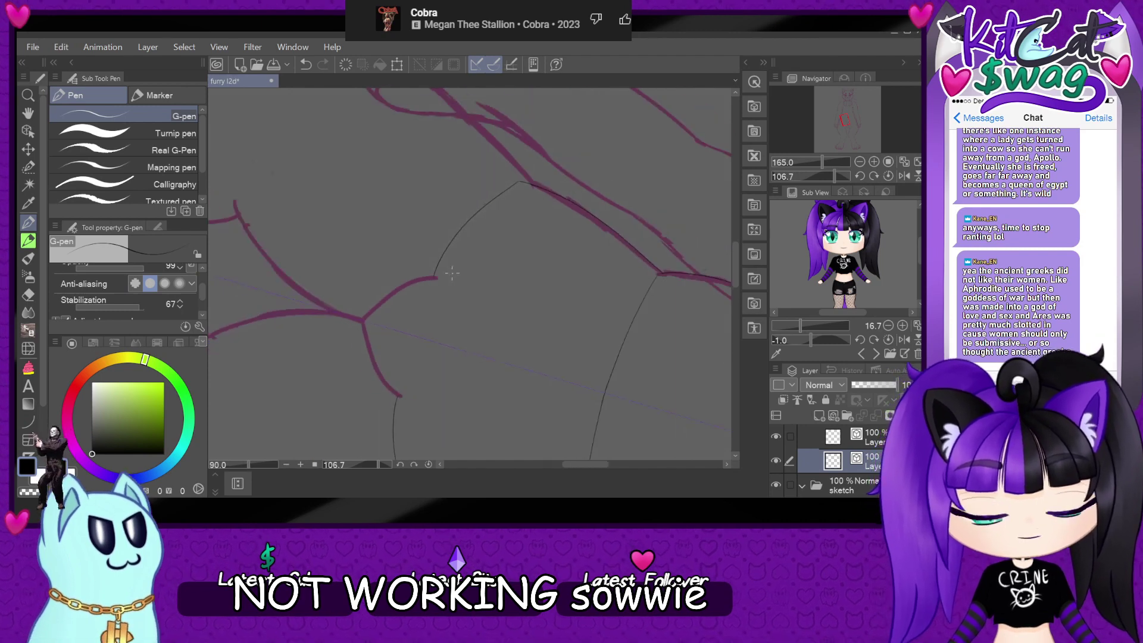
- Reset the canvas rotation and examine the abdomen's bottom edge up close and against the whole figure
click(888, 176)
scroll(515, 375, up, 2)
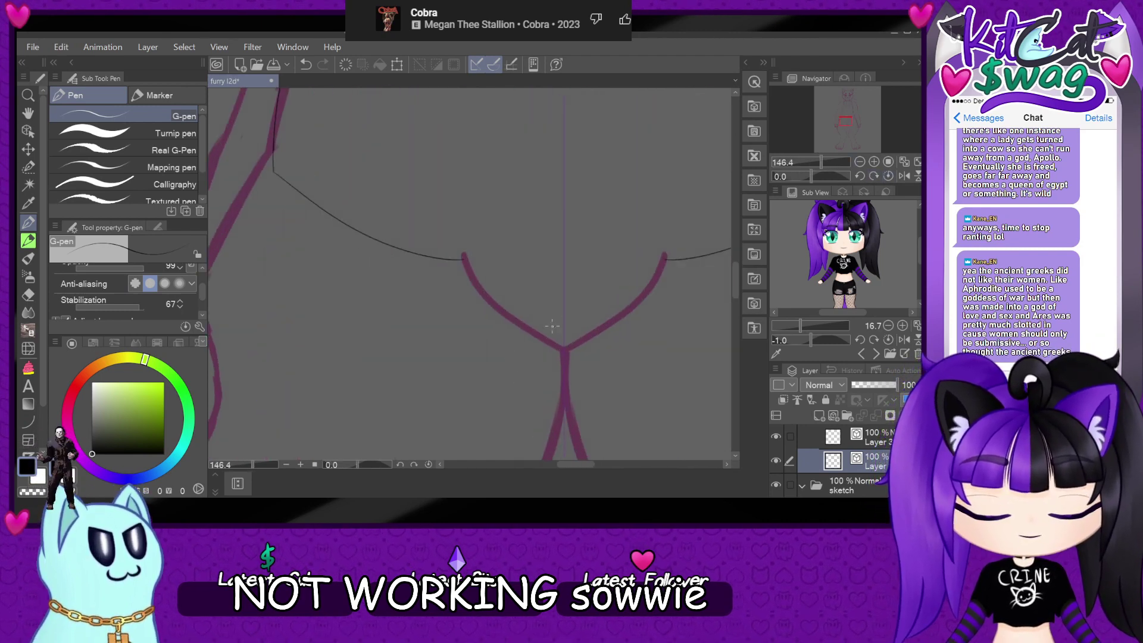
scroll(580, 346, up, 1)
scroll(539, 316, down, 3)
scroll(492, 332, down, 5)
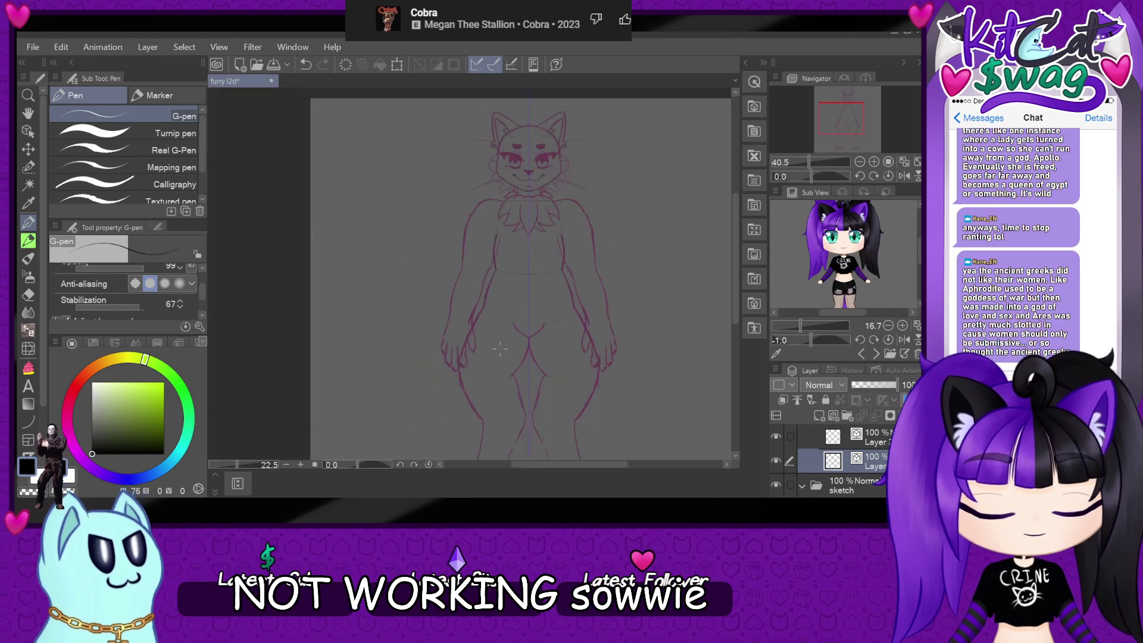
scroll(499, 347, up, 2)
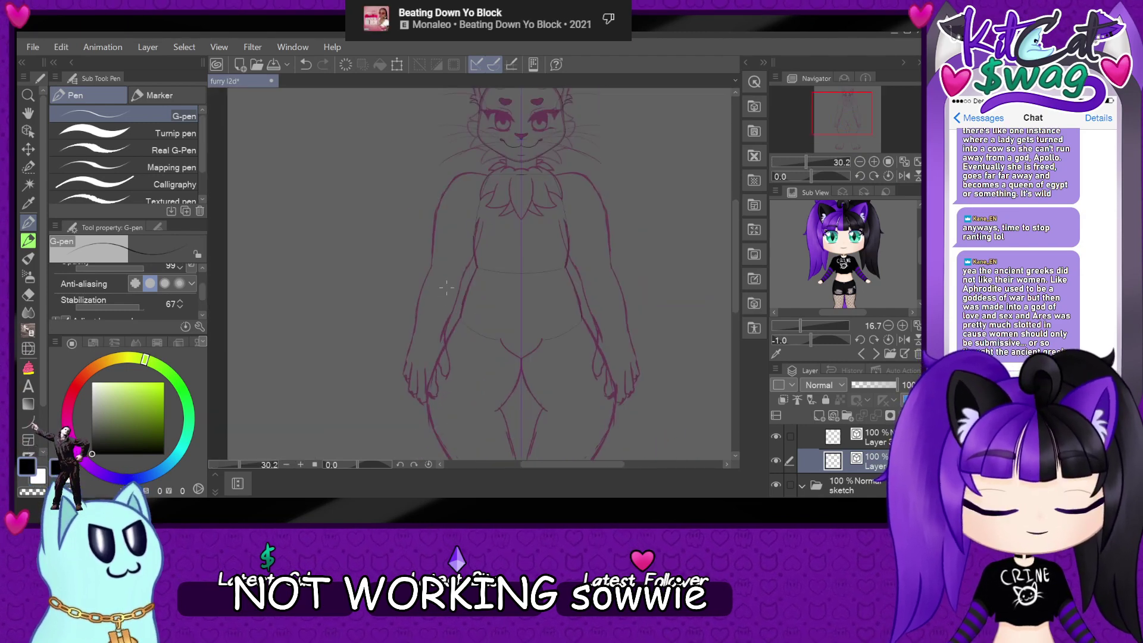
scroll(538, 356, up, 2)
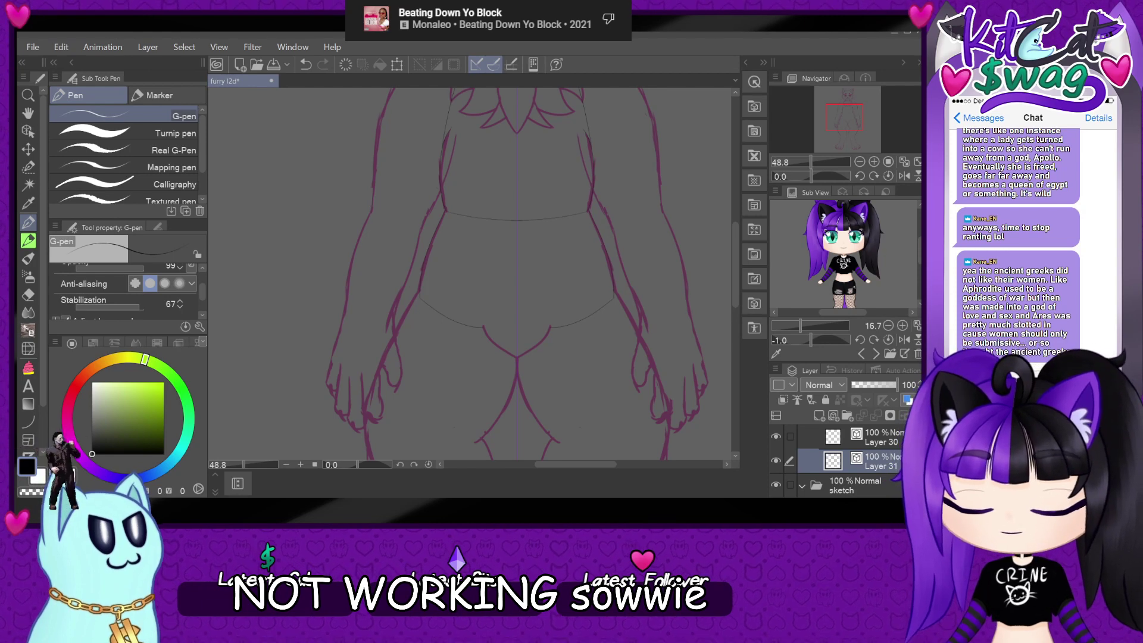
scroll(524, 379, up, 4)
scroll(555, 235, up, 1)
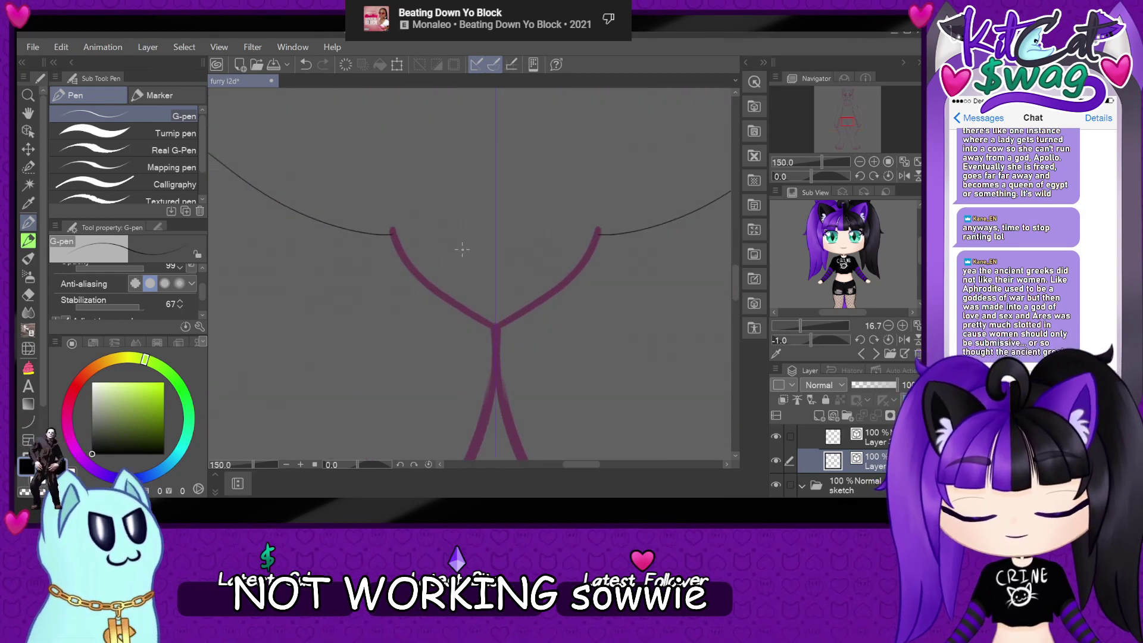
scroll(496, 217, down, 5)
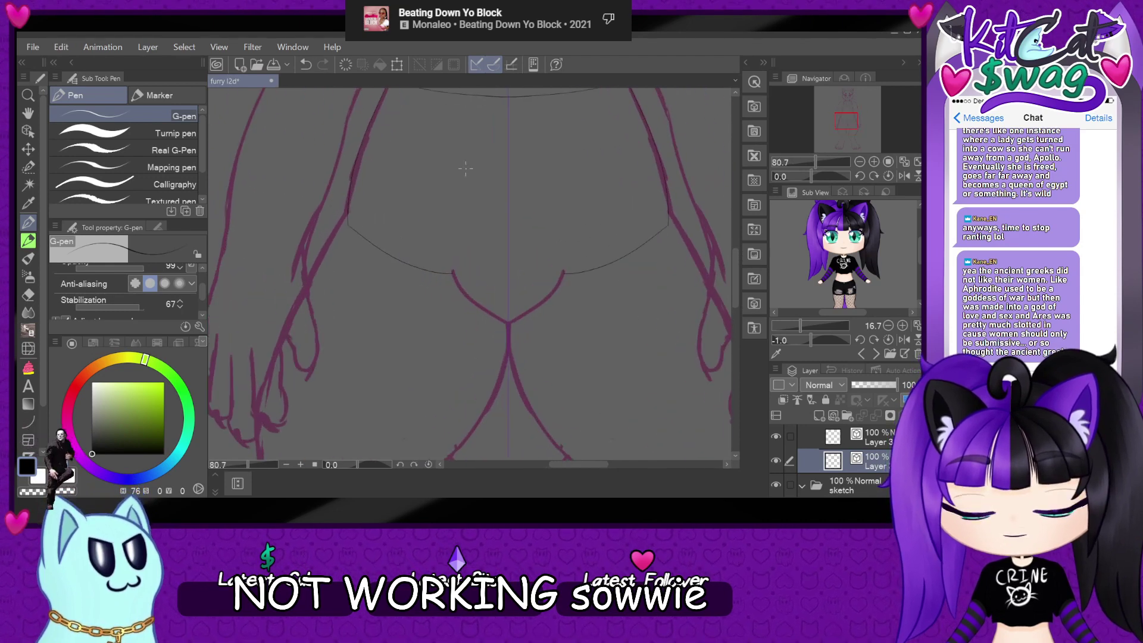
scroll(462, 239, down, 2)
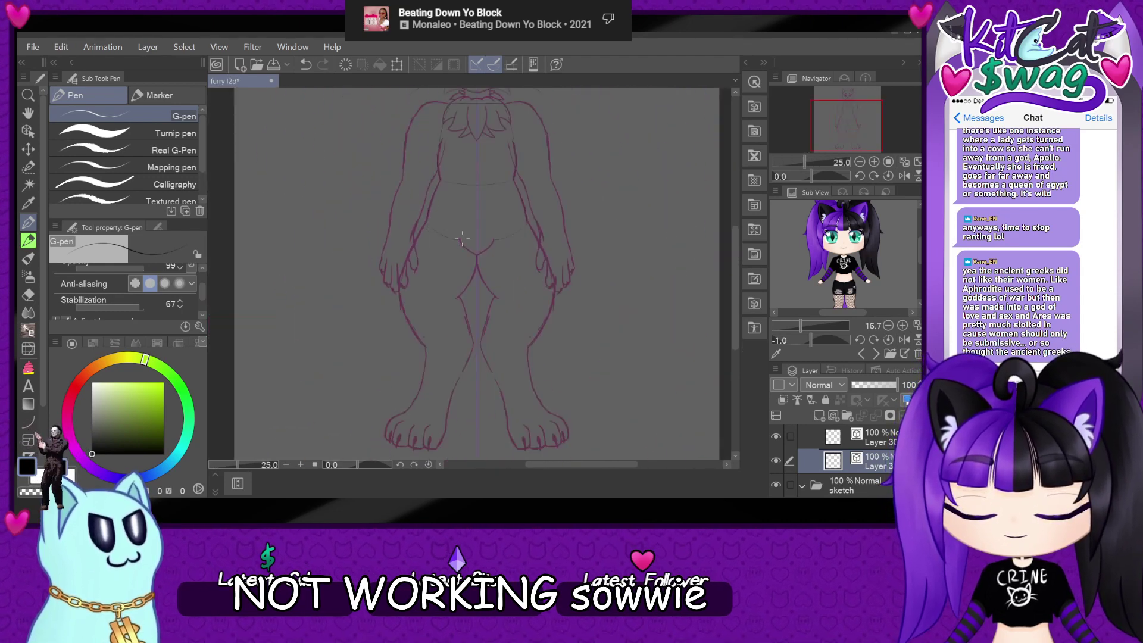
scroll(462, 239, up, 6)
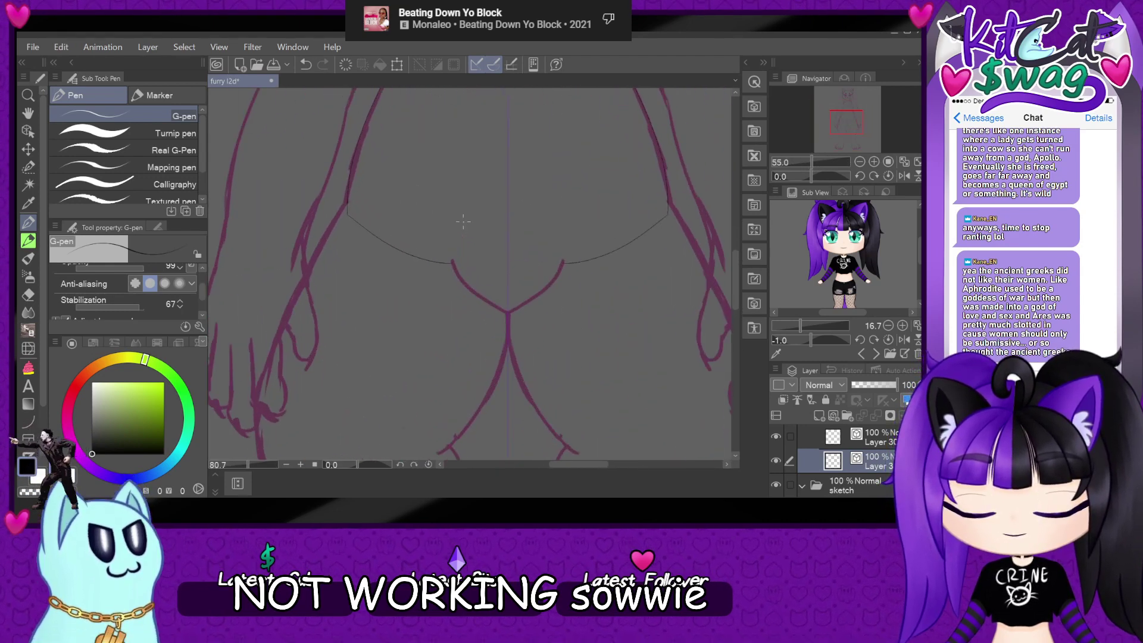
- Delete the vector curve between the hip bend and the crotch V, and return to the G-pen
click(28, 130)
click(368, 265)
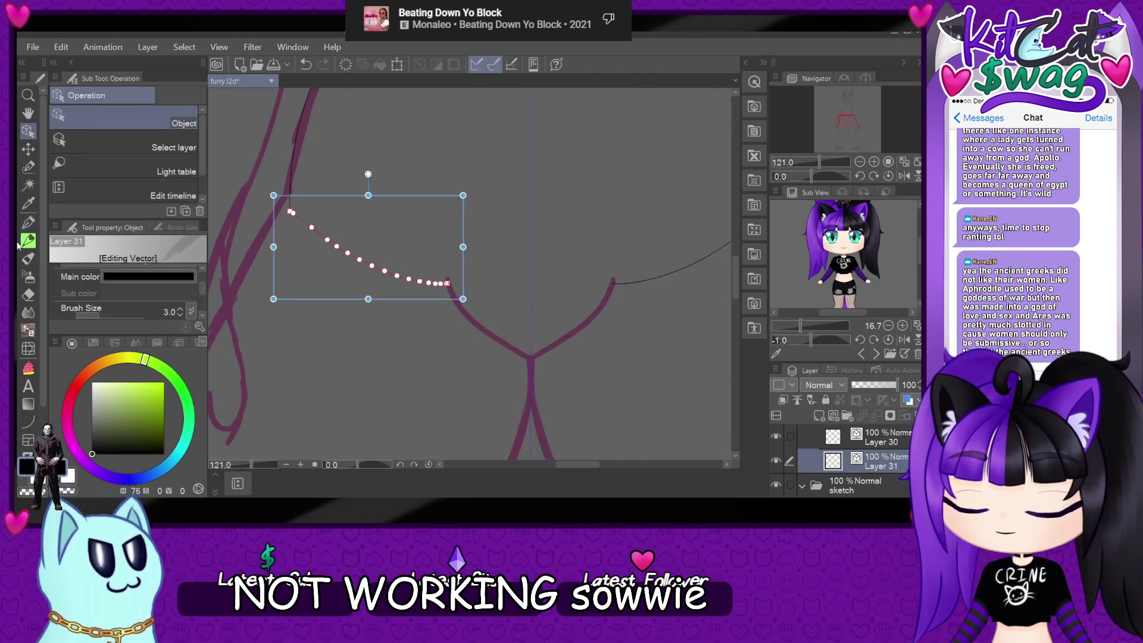
click(28, 222)
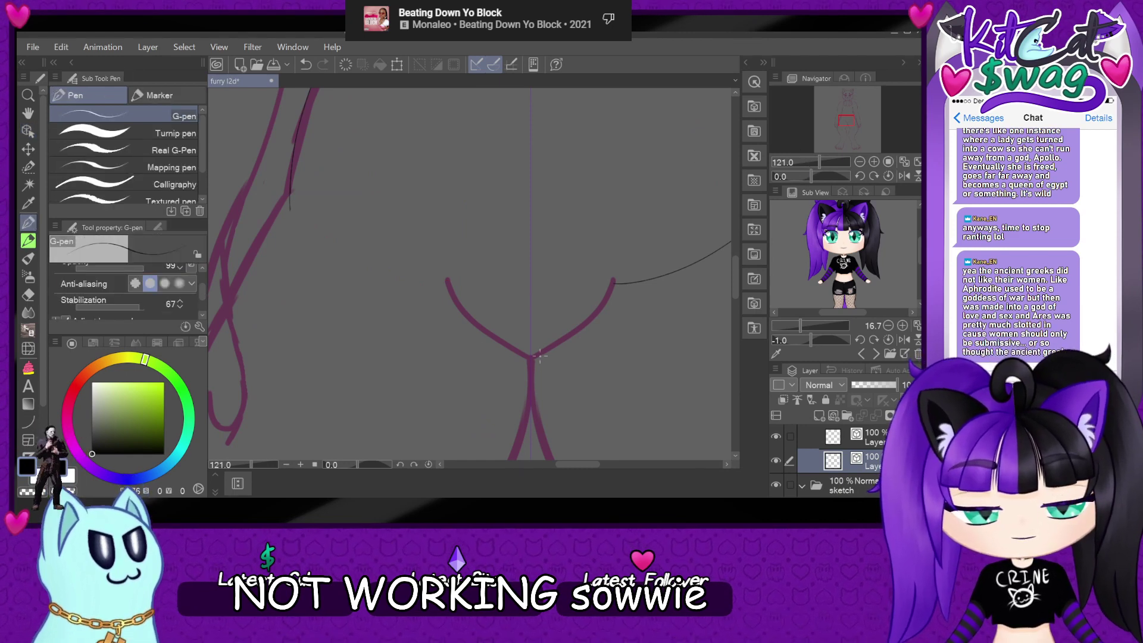
- Rotate the canvas to -89.5 and try to ink mirrored V strokes from the crotch point on the centre line
key(ctrl+z)
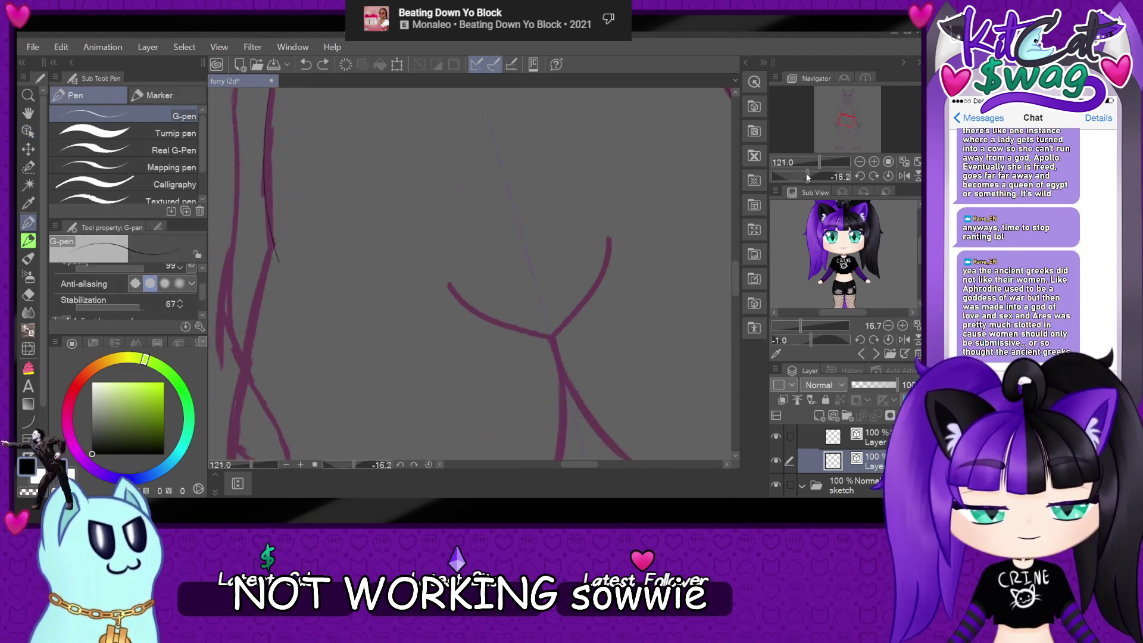
drag(808, 175, 791, 176)
drag(555, 216, 449, 318)
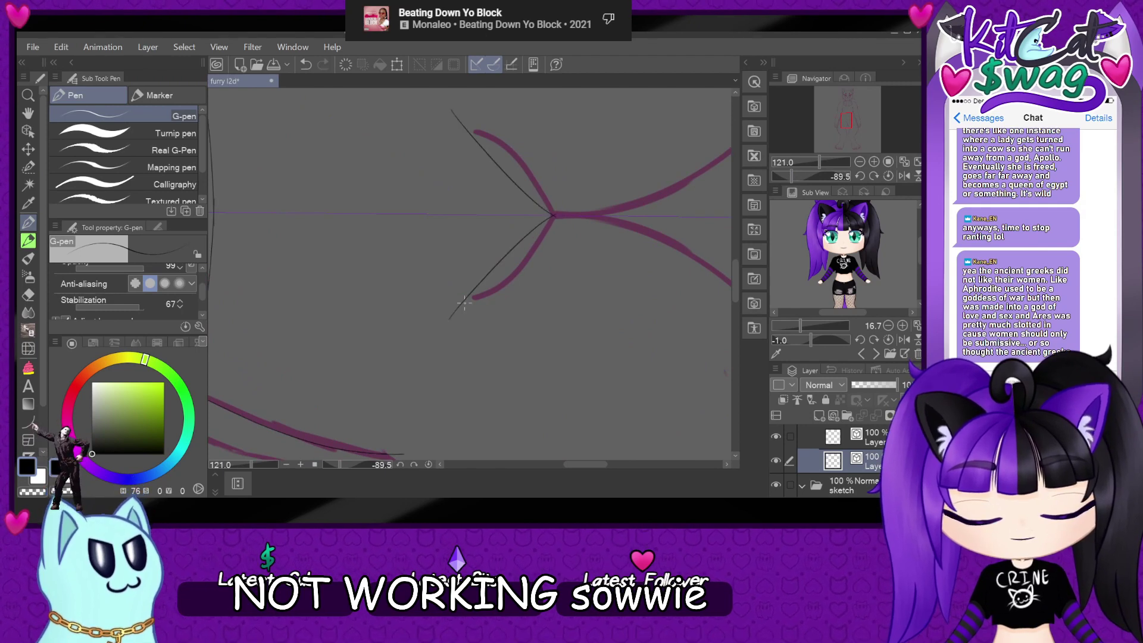
scroll(465, 304, down, 3)
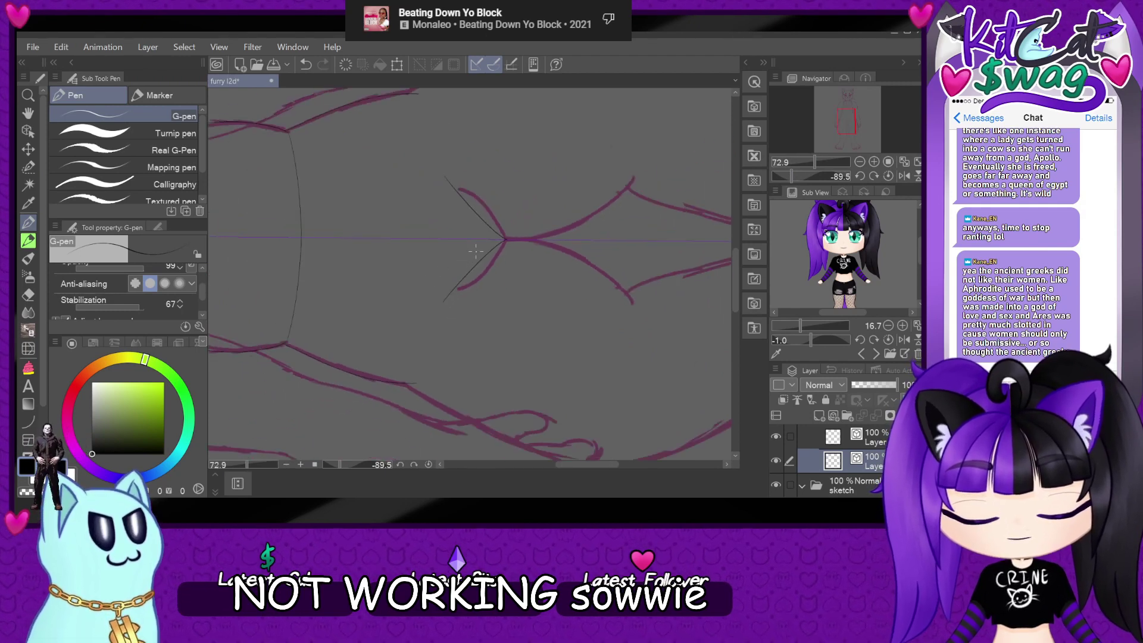
scroll(470, 248, up, 2)
key(ctrl+z)
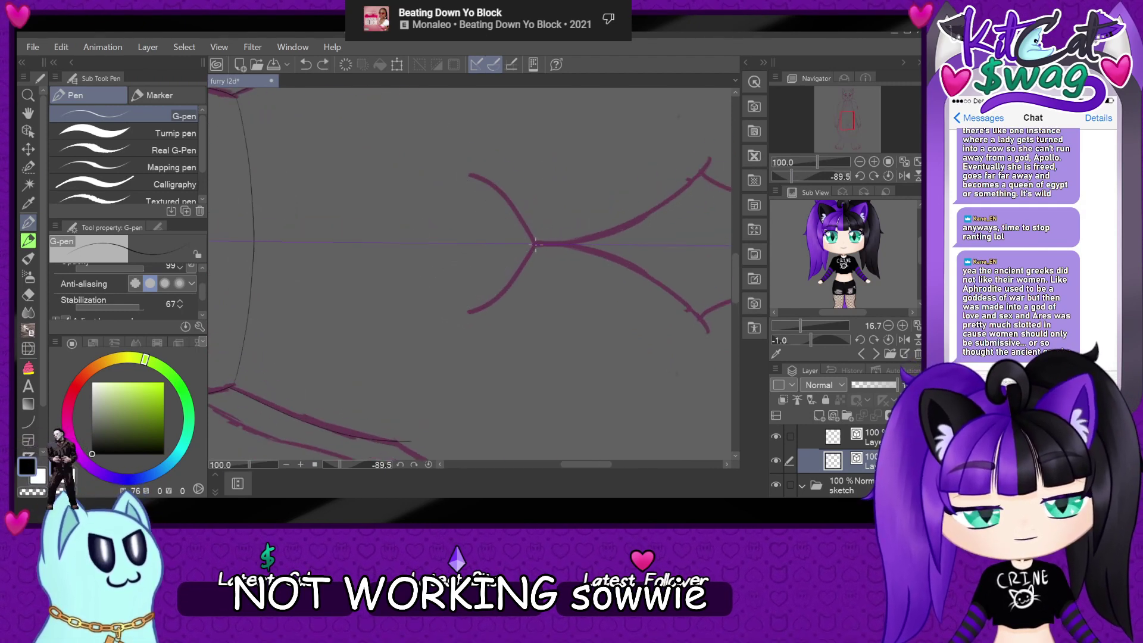
mouse_move(517, 255)
mouse_down()
mouse_move(476, 295)
mouse_move(422, 434)
mouse_up()
key(ctrl+z)
- Ink the mirrored crotch V with gently curved strokes from the centre-line point, ending inside the sketched V
drag(533, 244, 458, 313)
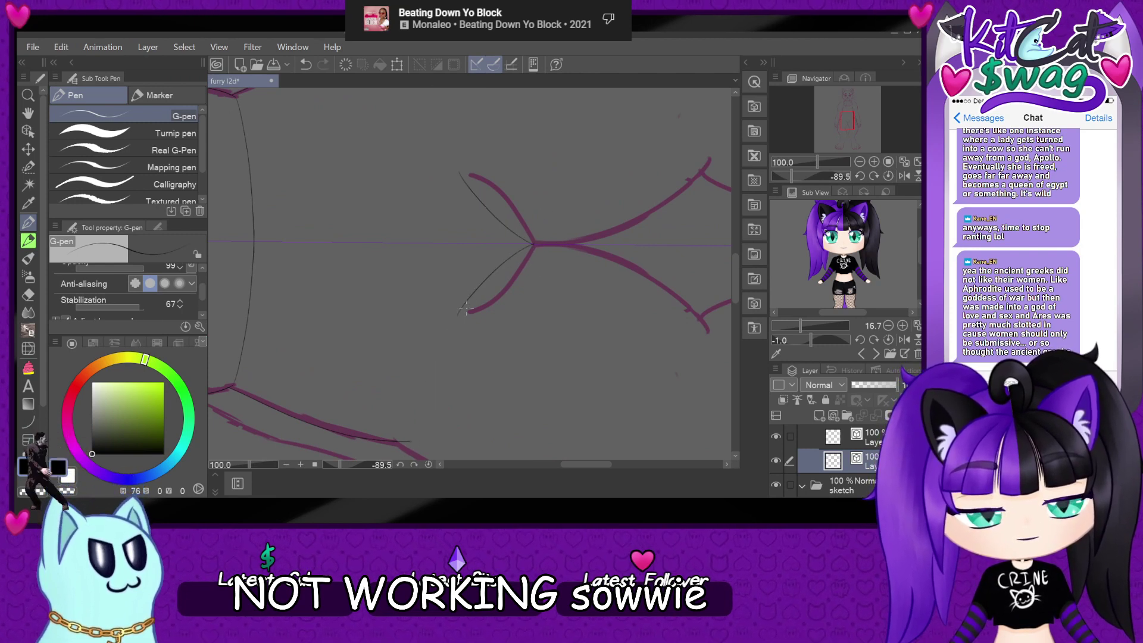
scroll(455, 306, up, 2)
key(ctrl+z)
drag(545, 231, 483, 286)
key(ctrl+z)
scroll(524, 255, up, 3)
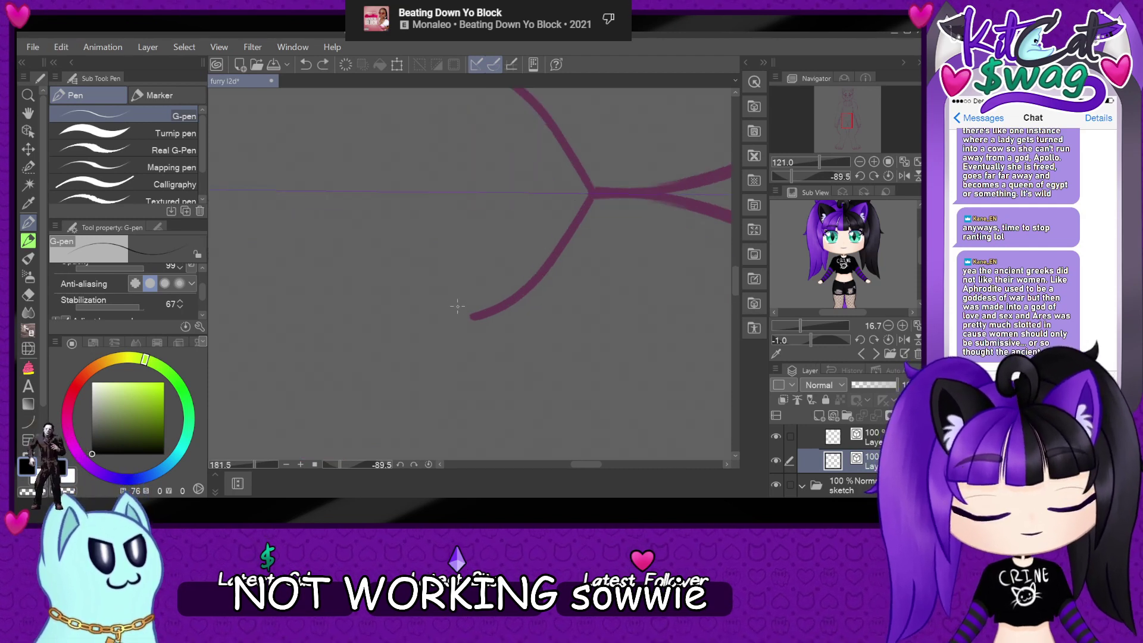
scroll(526, 126, up, 1)
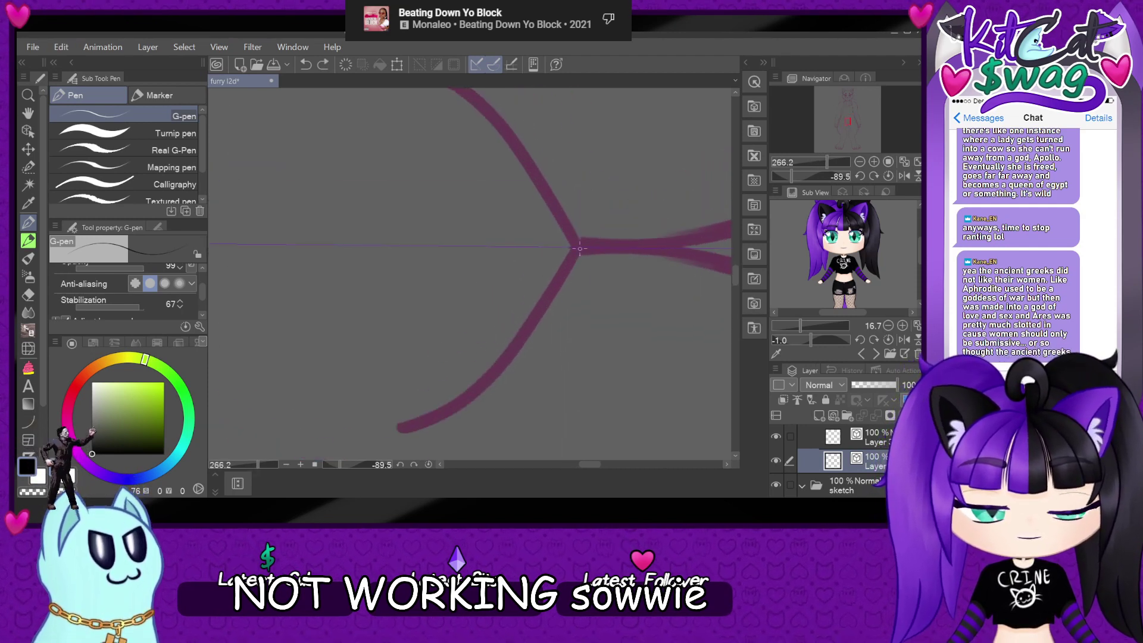
drag(576, 246, 424, 370)
scroll(424, 371, down, 2)
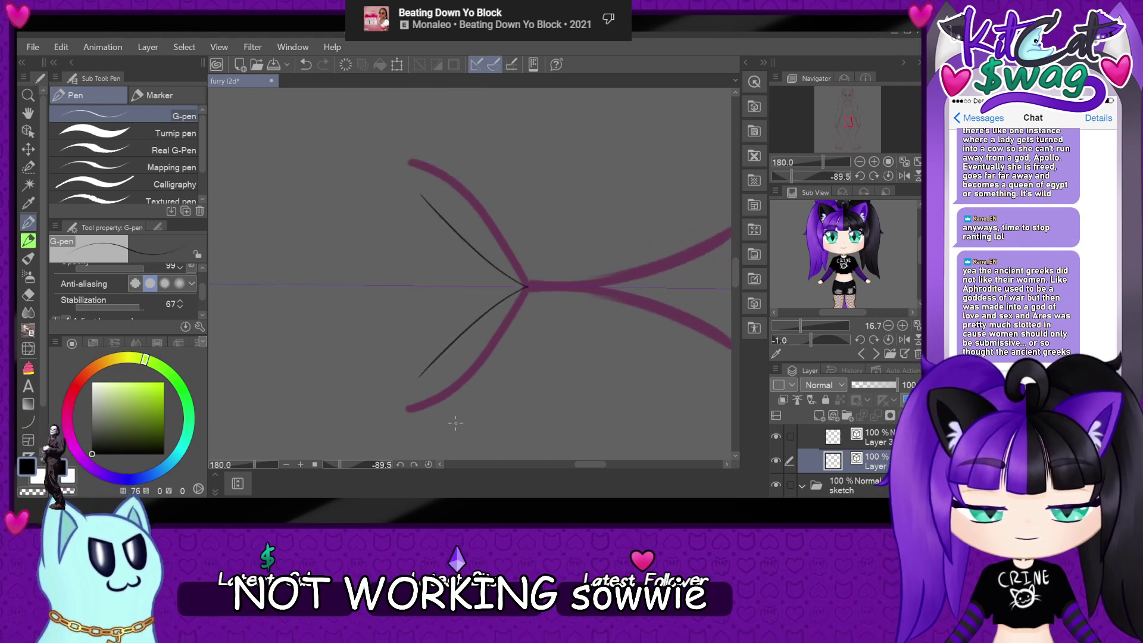
- Reset the canvas rotation and ink the abdomen's bottom edge from the hip line's lower end to just past the sketched V's upper tip
click(888, 176)
scroll(400, 307, down, 2)
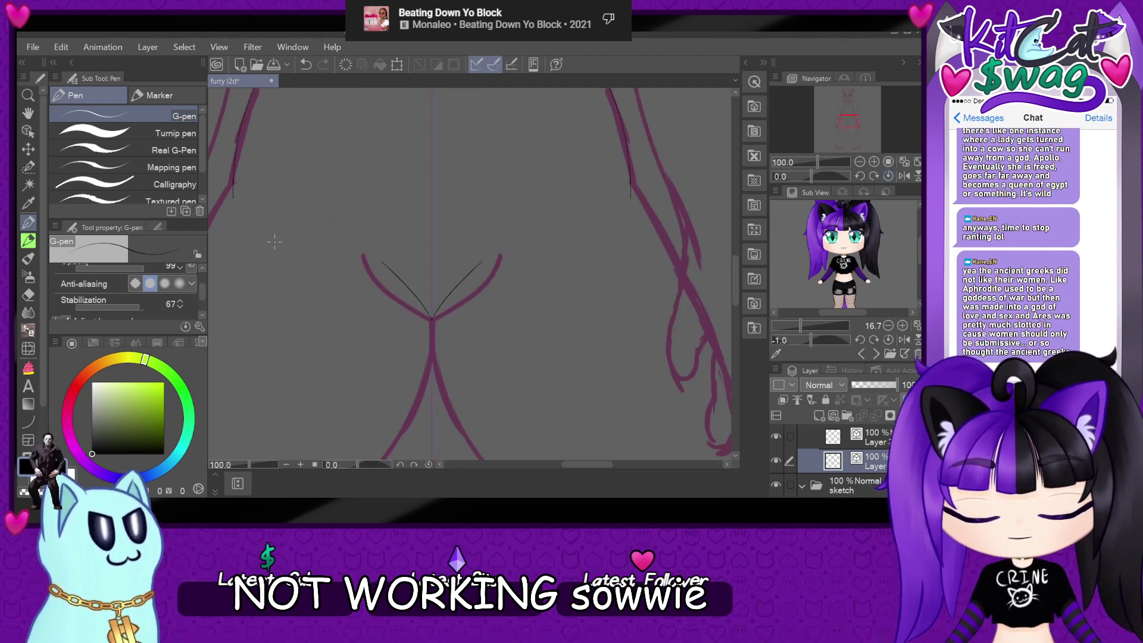
scroll(275, 240, down, 1)
scroll(232, 190, up, 3)
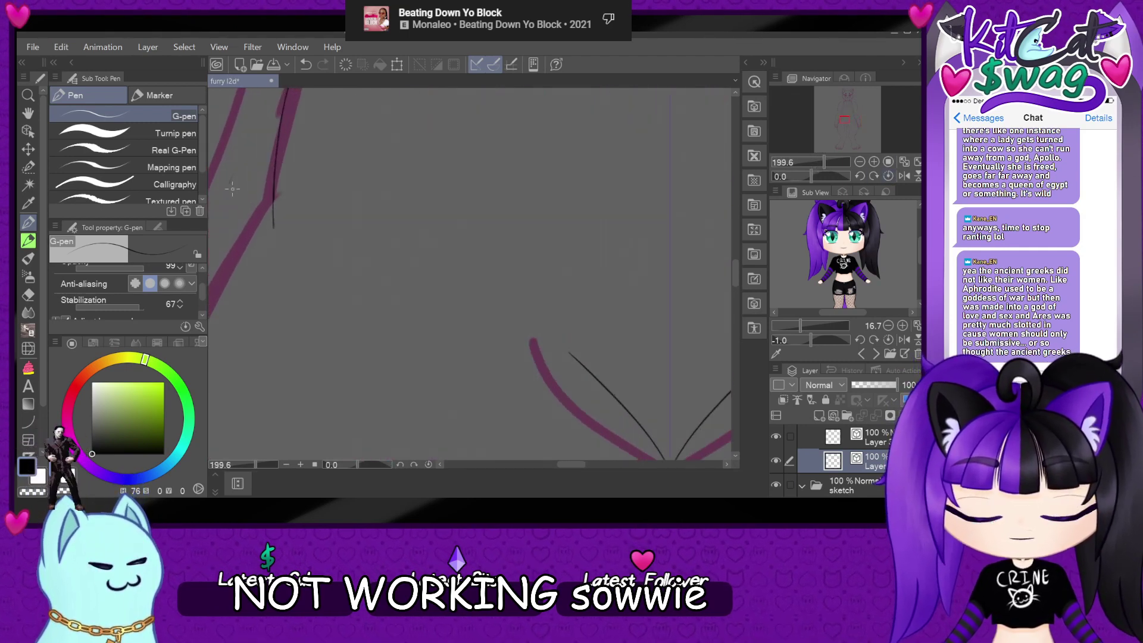
mouse_move(274, 226)
mouse_down()
mouse_move(424, 284)
mouse_move(567, 372)
mouse_up()
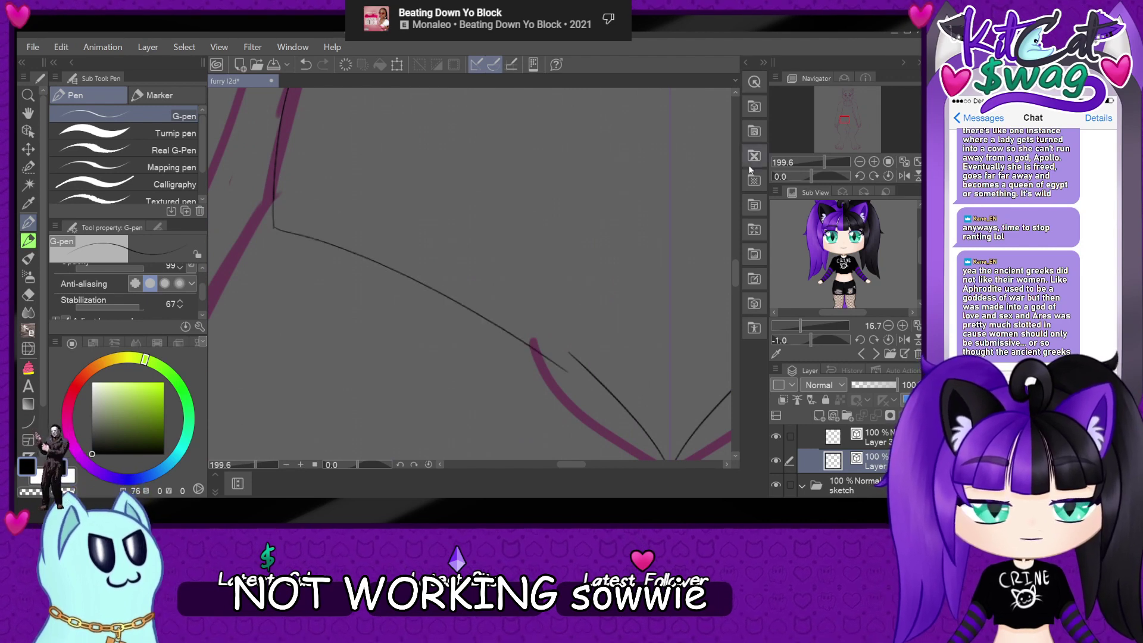
- Undo the last bottom-edge stroke and, with the canvas rotated to -65.7, ink the edge from the inked V's upper end past the hip line
key(ctrl+z)
drag(809, 177, 797, 176)
scroll(559, 316, down, 3)
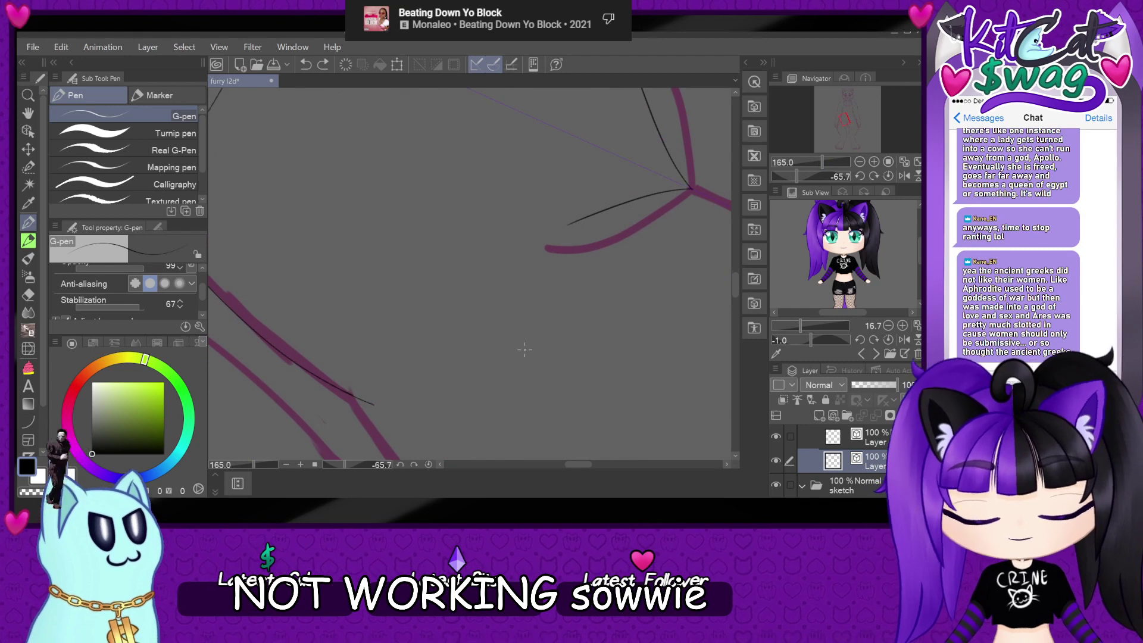
mouse_move(570, 224)
mouse_down()
mouse_move(434, 327)
mouse_move(380, 410)
mouse_up()
scroll(447, 342, down, 3)
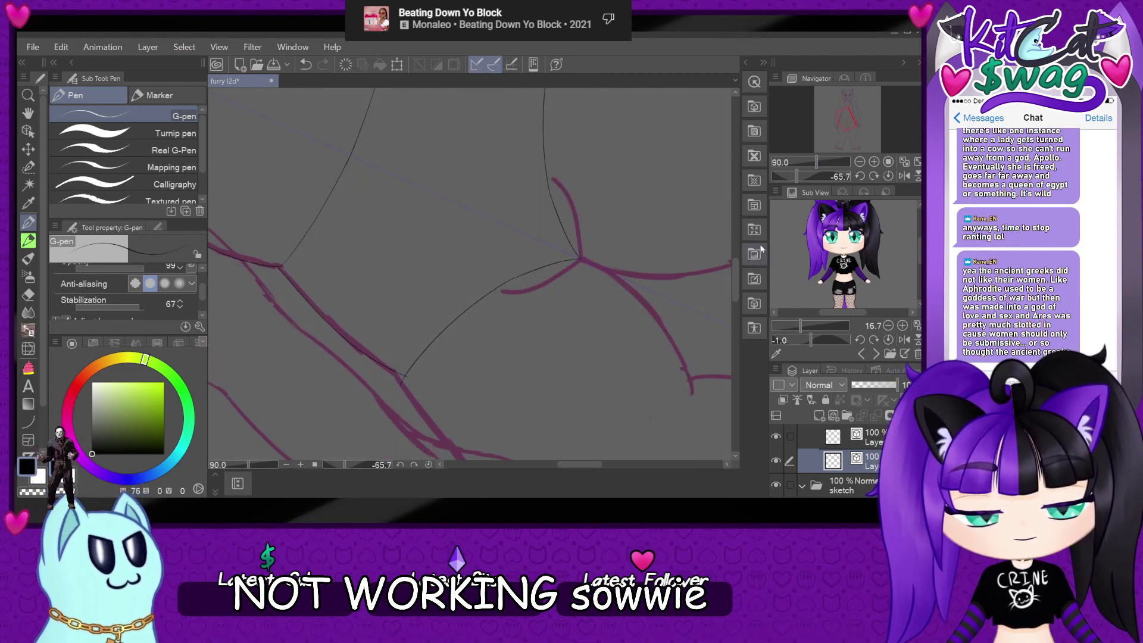
click(888, 176)
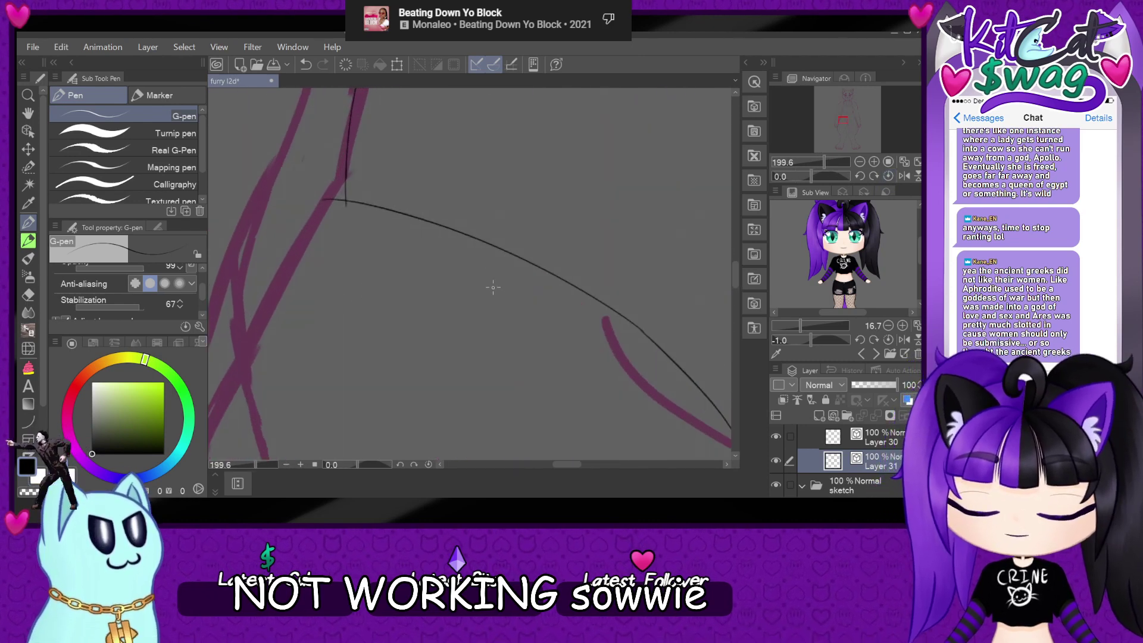
- Trim the overhanging vector ends where the abdomen's bottom edge crosses the left hip line, leaving a clean corner
scroll(493, 297, down, 2)
scroll(409, 241, up, 6)
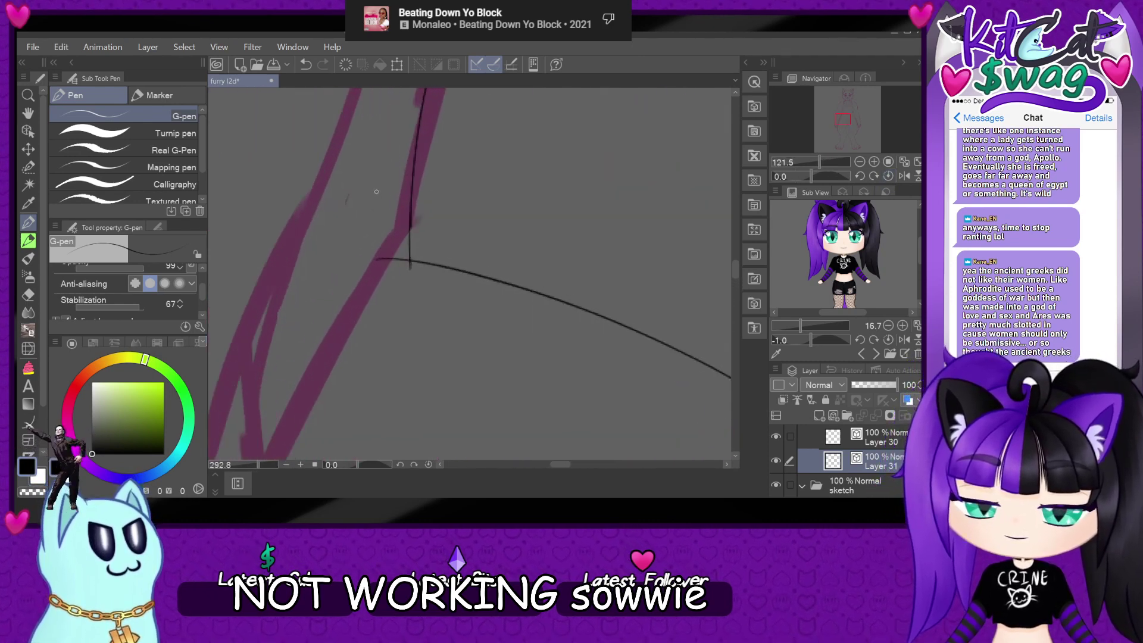
click(28, 131)
scroll(413, 359, up, 2)
click(467, 312)
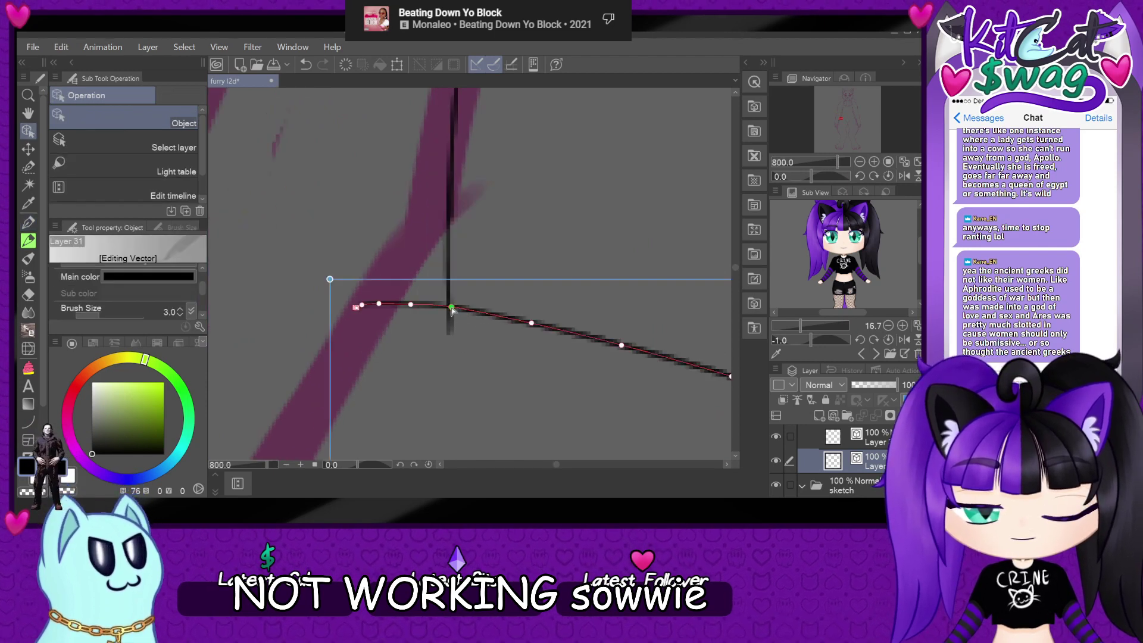
click(432, 306)
key(Delete)
click(449, 278)
drag(450, 318, 449, 309)
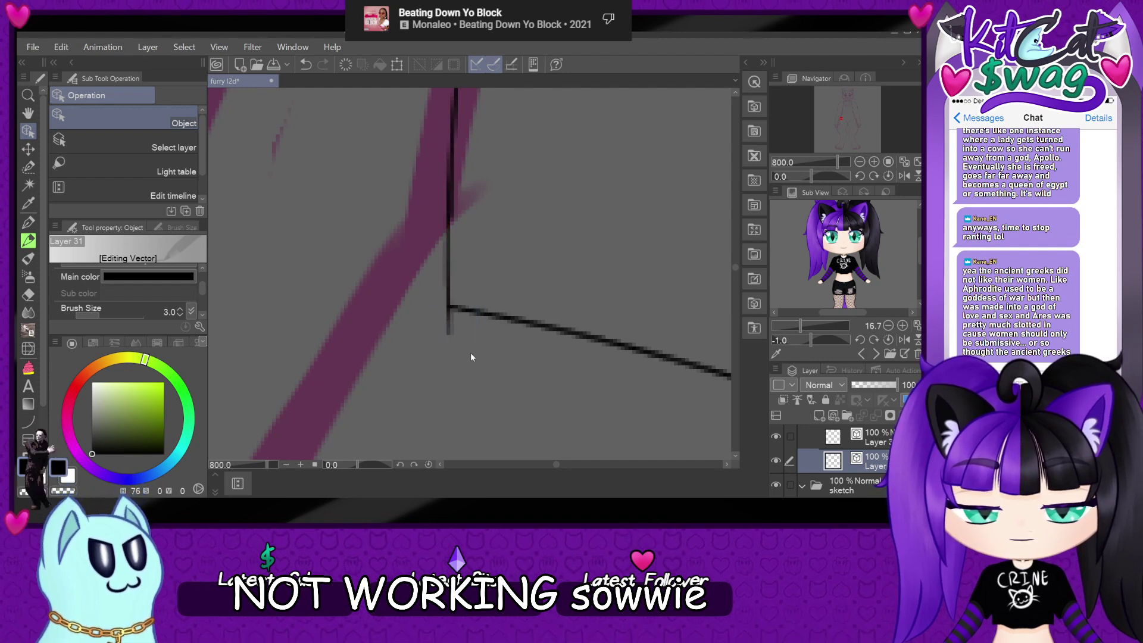
scroll(455, 321, down, 10)
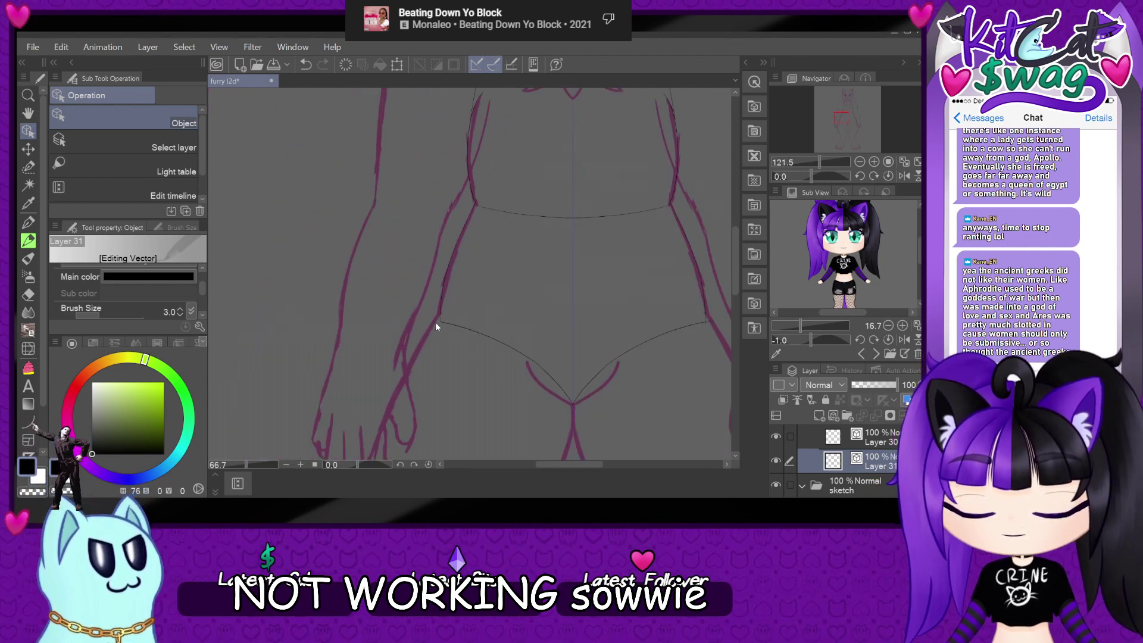
- Delete the overhanging vector ends of the bottom edge and the hip line at the right hip corner
scroll(435, 323, down, 2)
scroll(435, 323, up, 8)
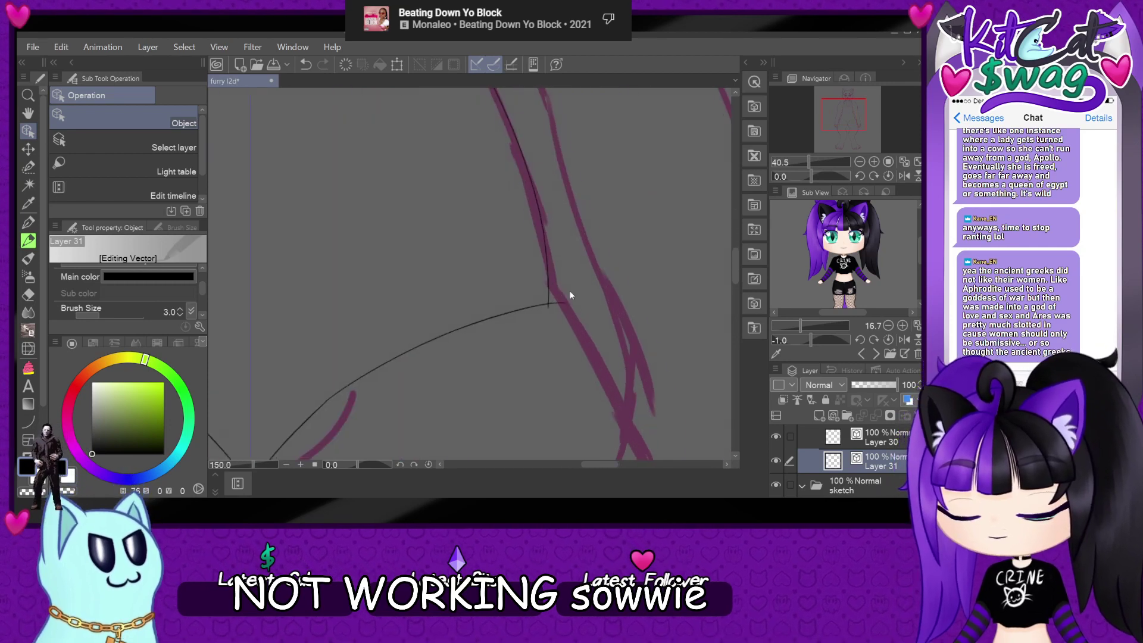
scroll(570, 295, up, 10)
click(492, 335)
scroll(492, 335, up, 1)
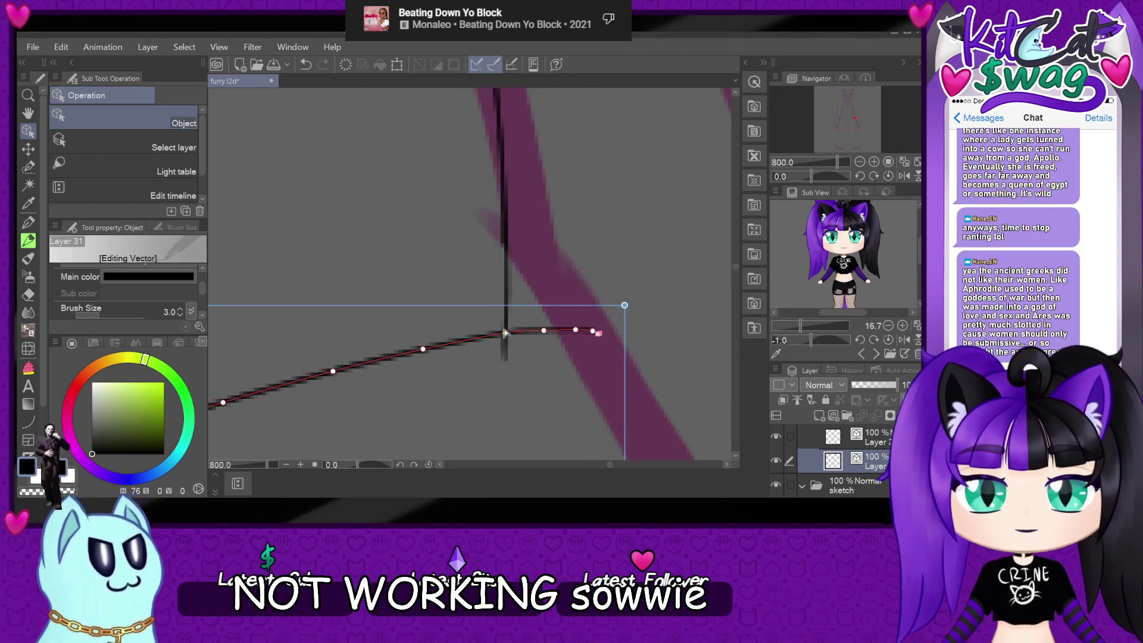
click(503, 354)
click(531, 336)
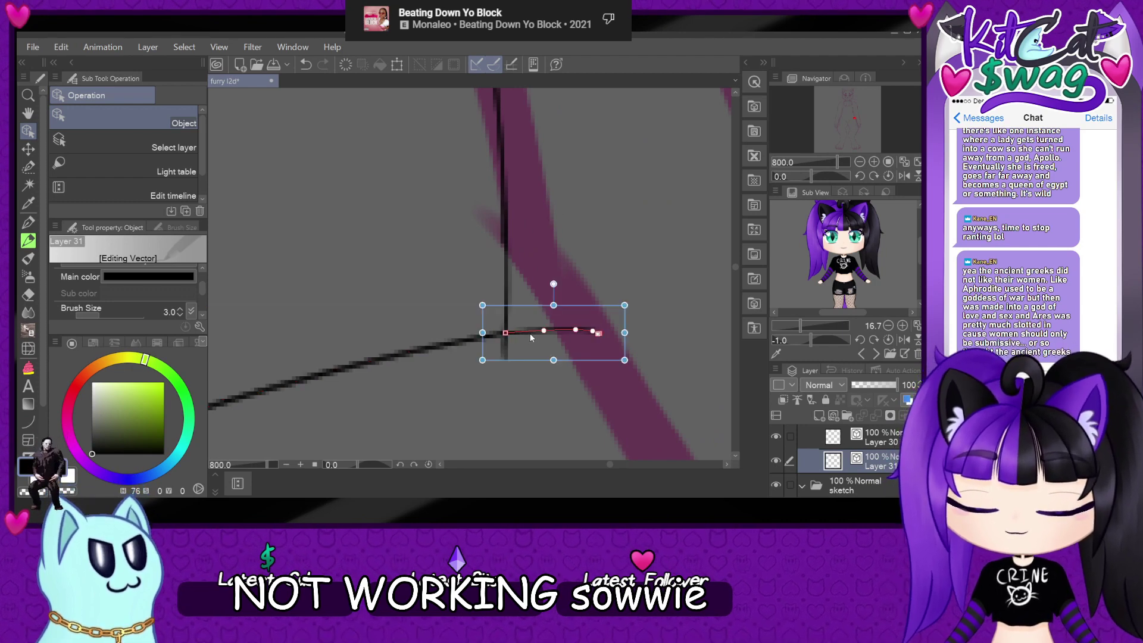
key(Delete)
click(500, 311)
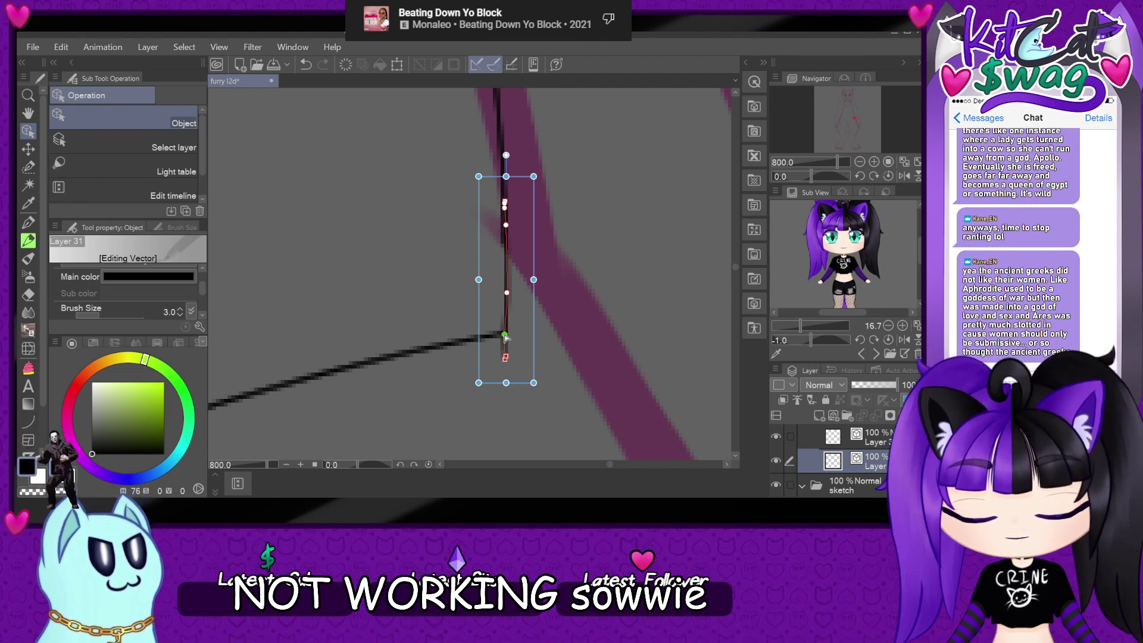
click(510, 356)
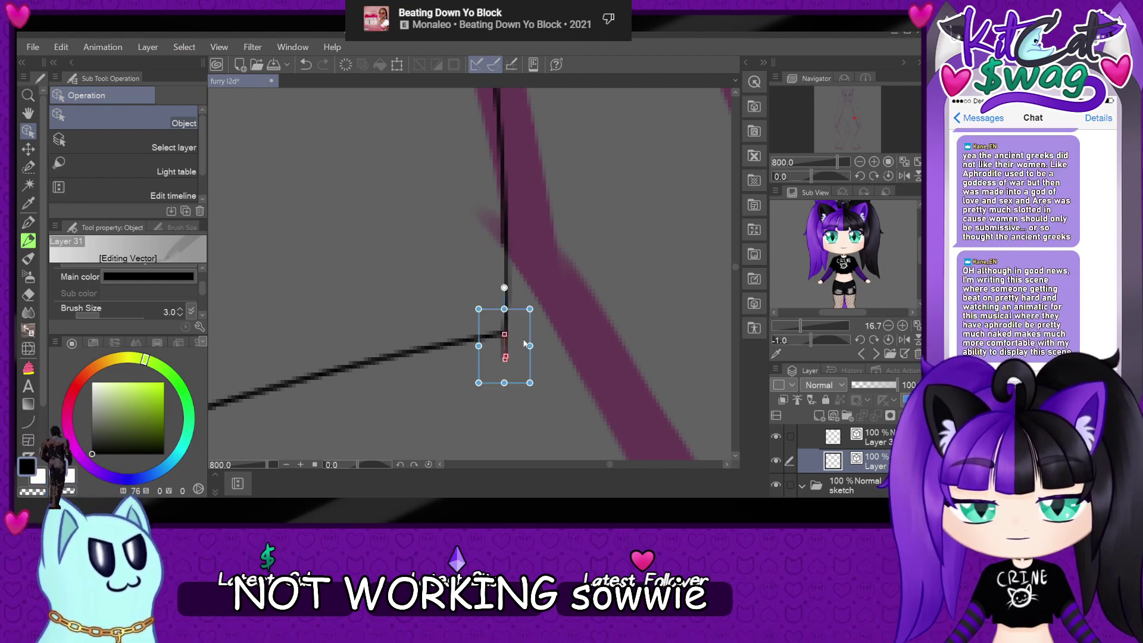
key(Delete)
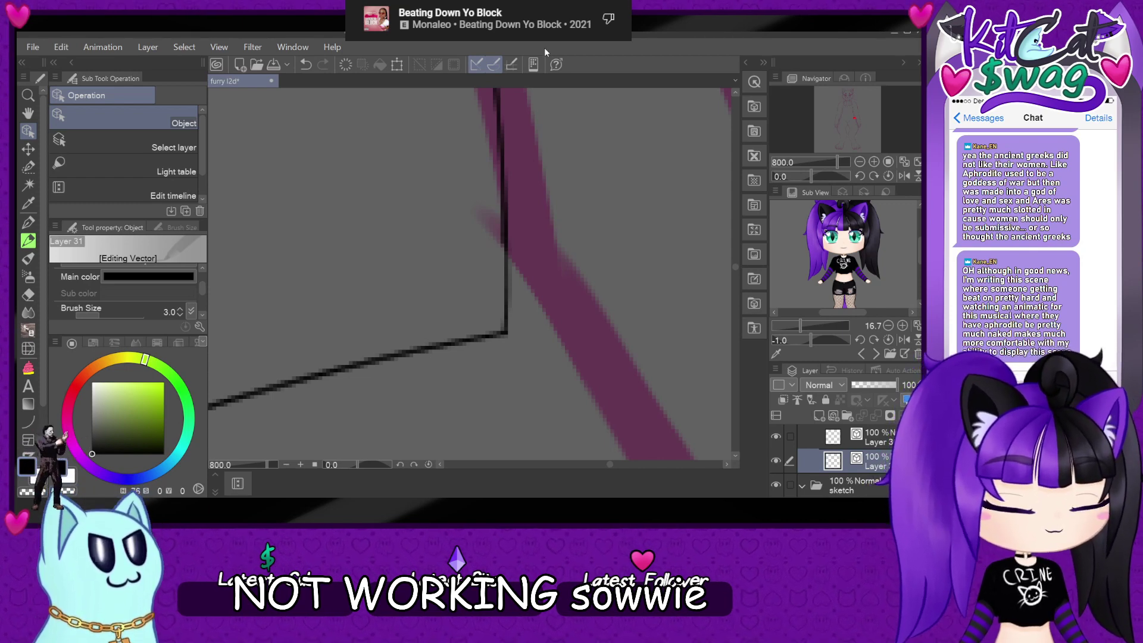
- On Layer 31, ink a G-pen curve from the left waist corner, arching above the existing waist line towards the torso's centre
scroll(487, 352, down, 10)
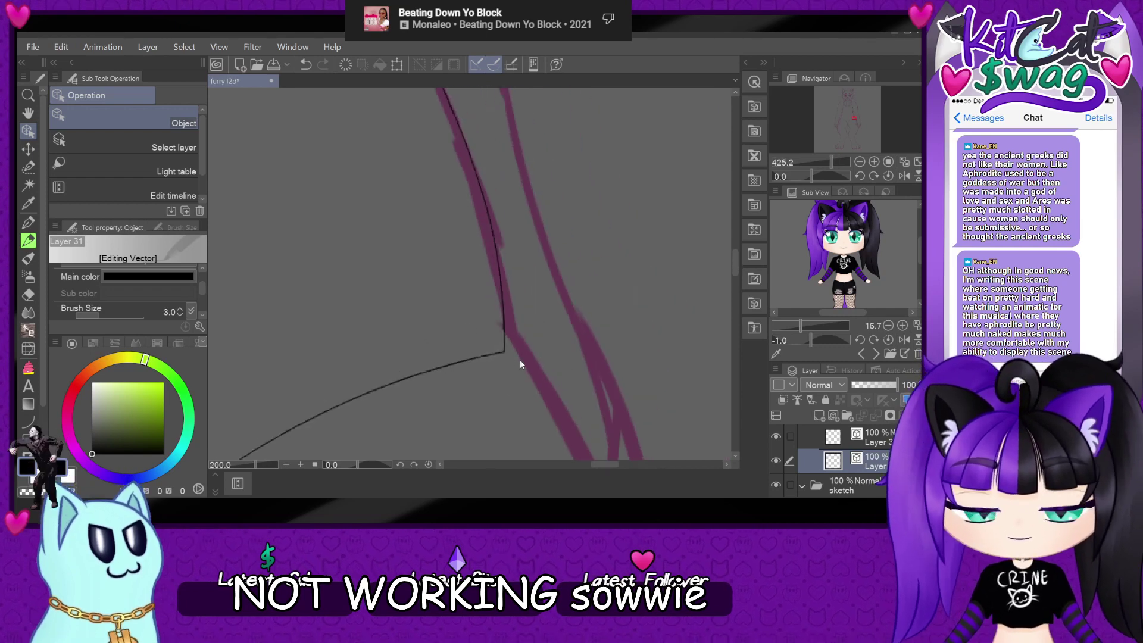
scroll(386, 352, down, 3)
scroll(395, 331, up, 3)
scroll(400, 349, up, 6)
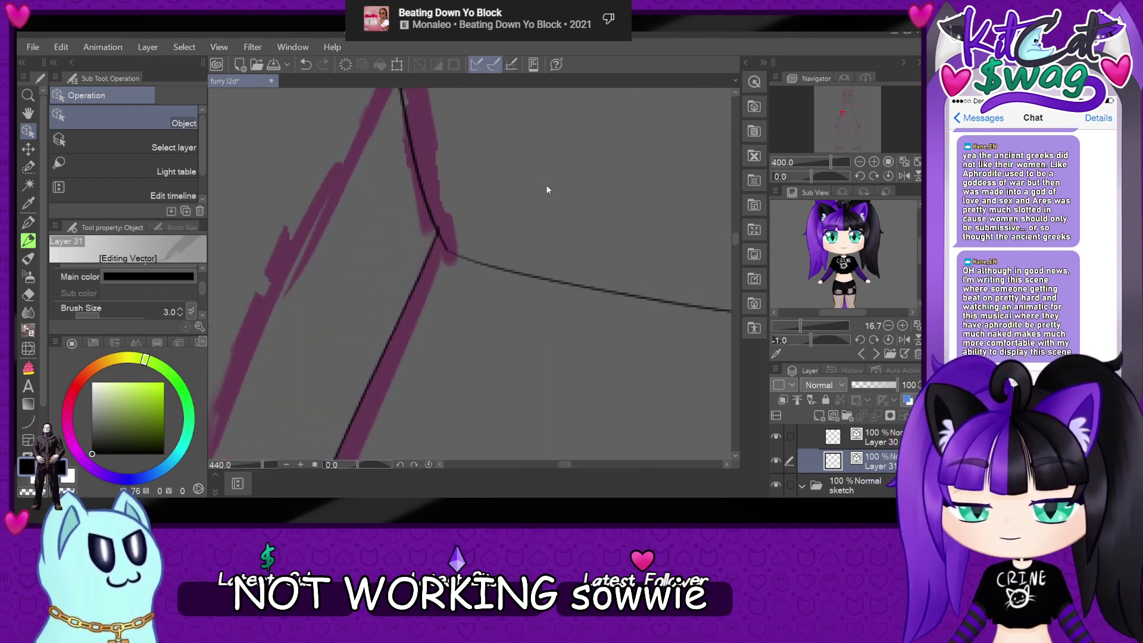
scroll(539, 179, up, 1)
click(398, 229)
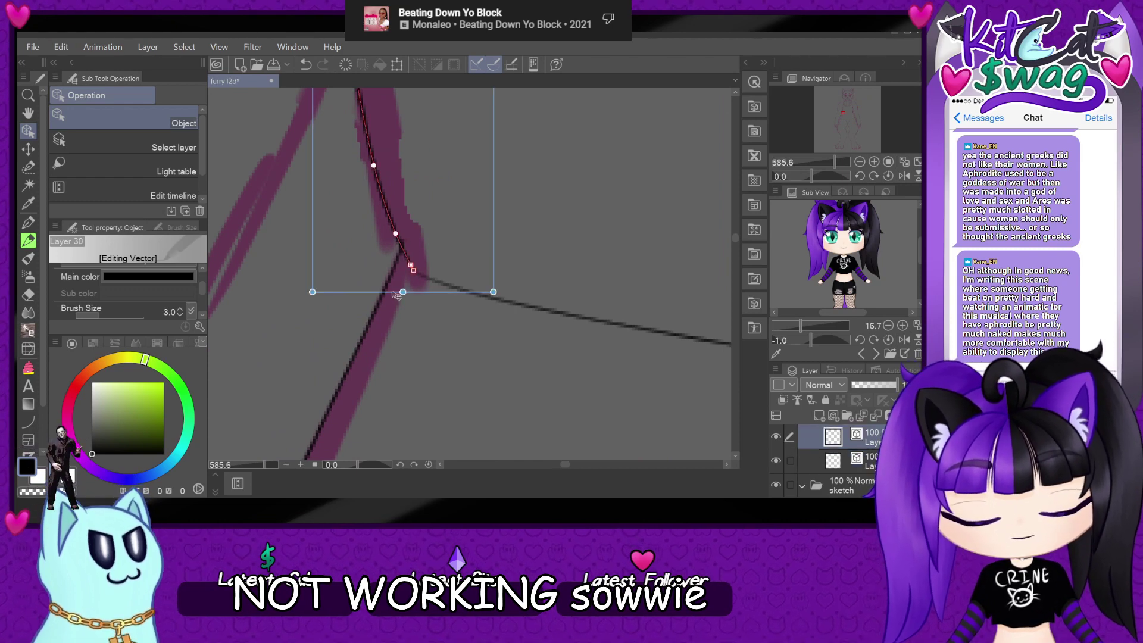
click(882, 462)
key(p)
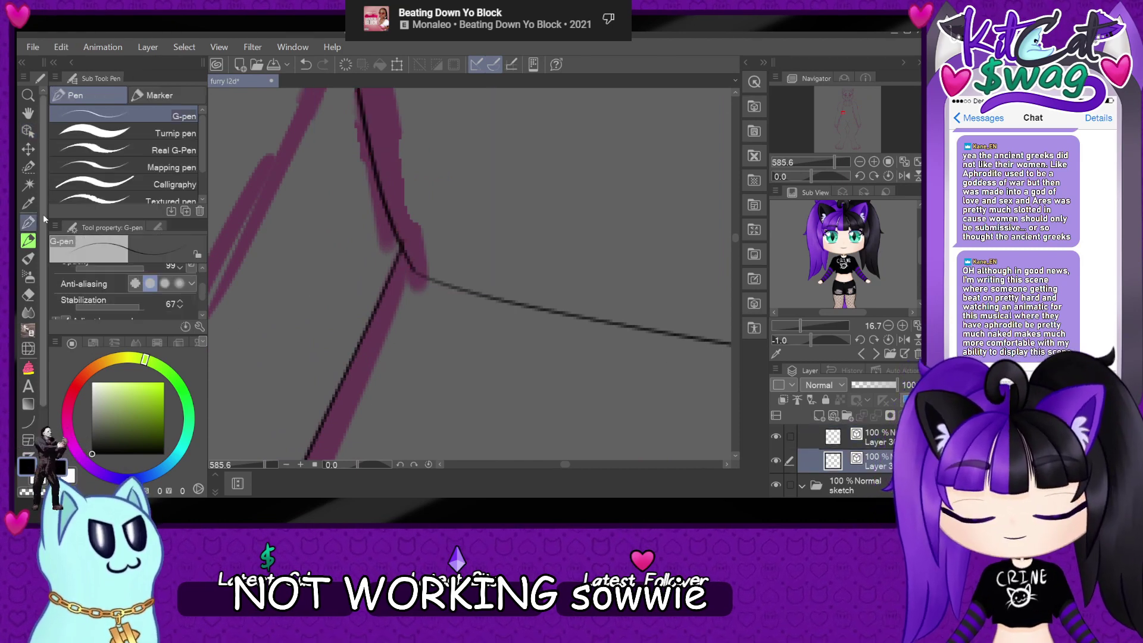
mouse_move(400, 249)
mouse_down()
mouse_move(426, 226)
mouse_move(648, 204)
mouse_up()
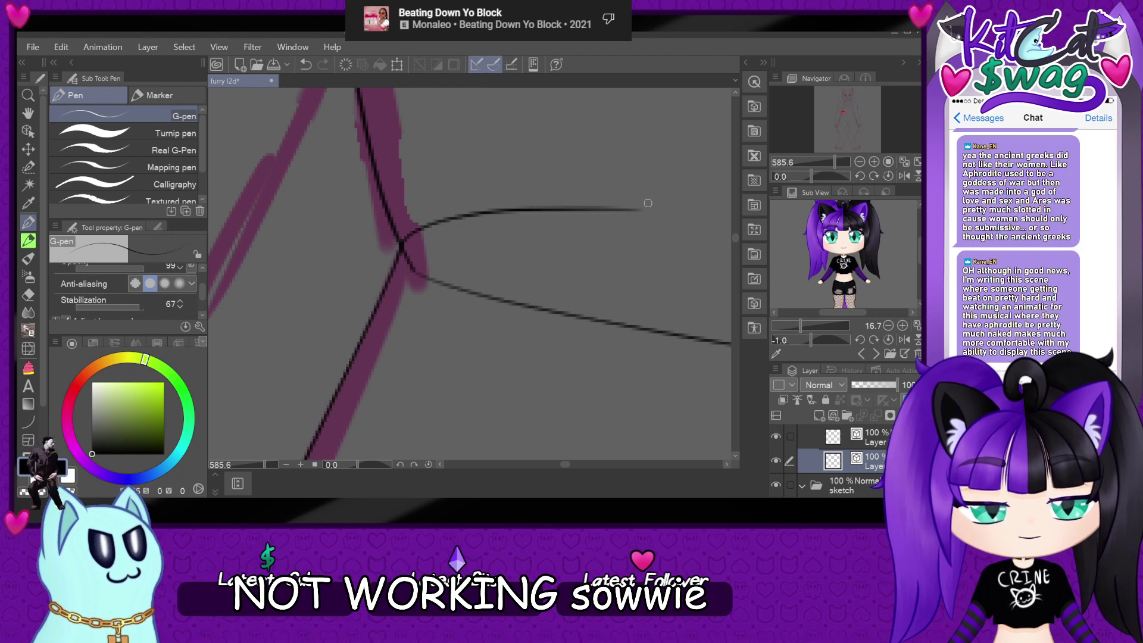
- Rotate the canvas to -26.9, join the upper waist curve's mirrored halves across the centre line, redoing the stroke once, and reset the rotation
scroll(616, 165, down, 10)
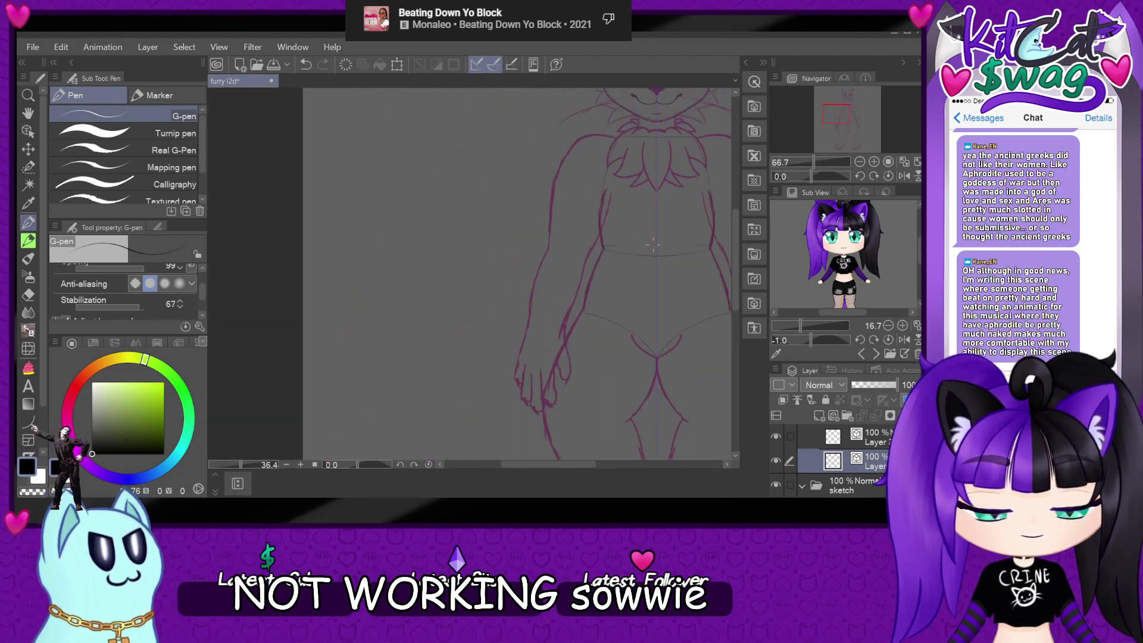
scroll(703, 232, up, 4)
drag(811, 175, 805, 175)
scroll(544, 228, up, 2)
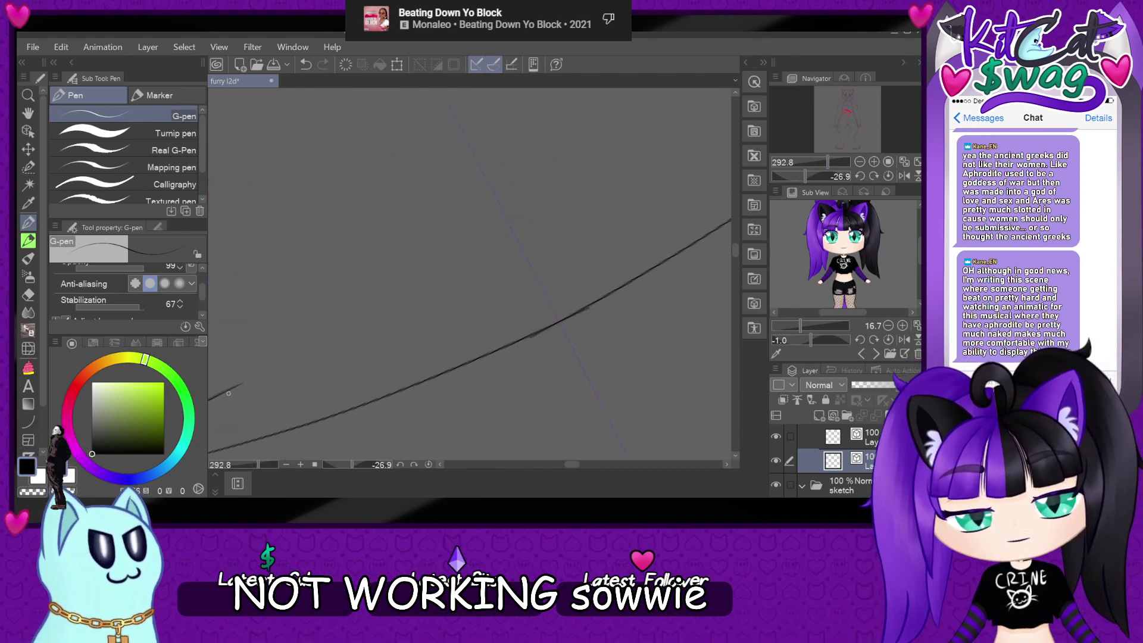
drag(233, 387, 732, 128)
drag(464, 280, 583, 222)
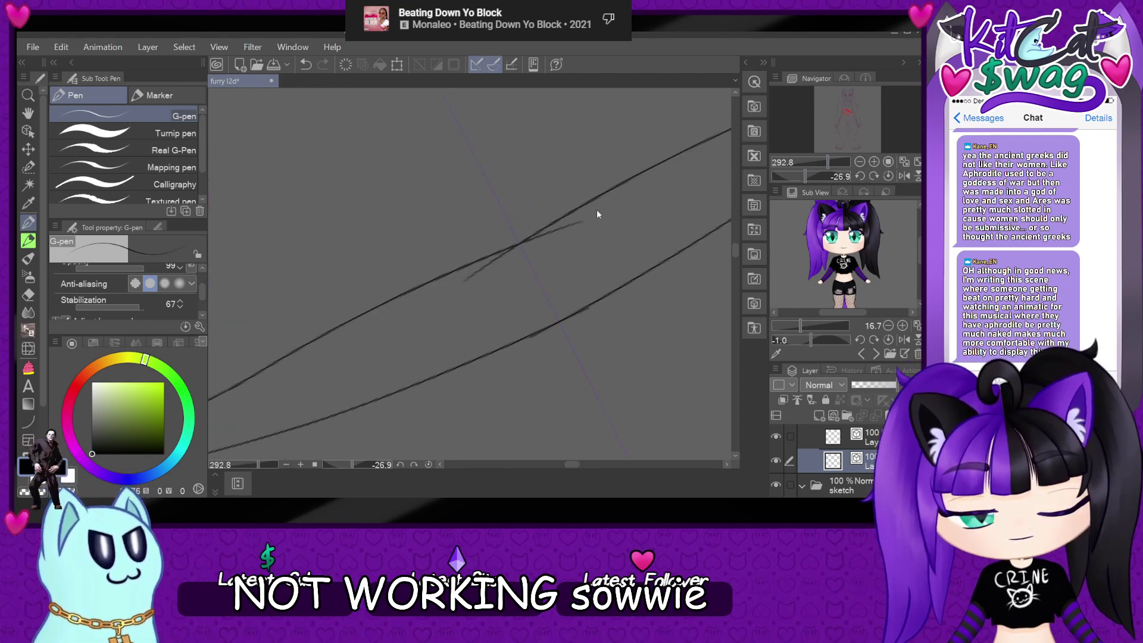
key(ctrl+z)
key(ctrl+z)
key(ctrl+y)
key(ctrl+y)
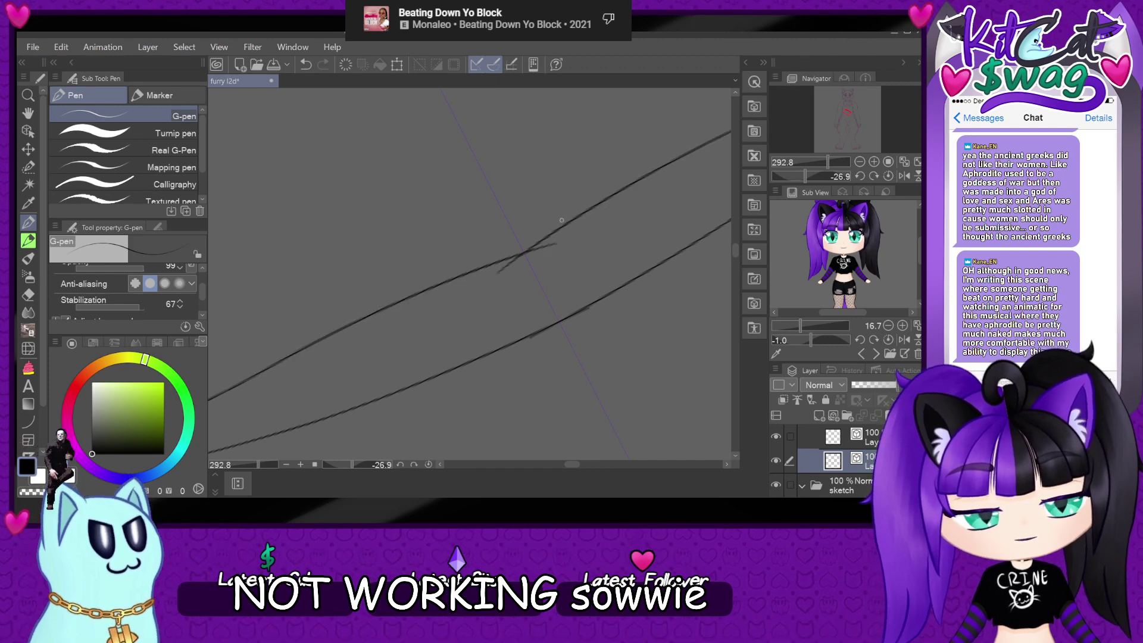
scroll(552, 258, down, 3)
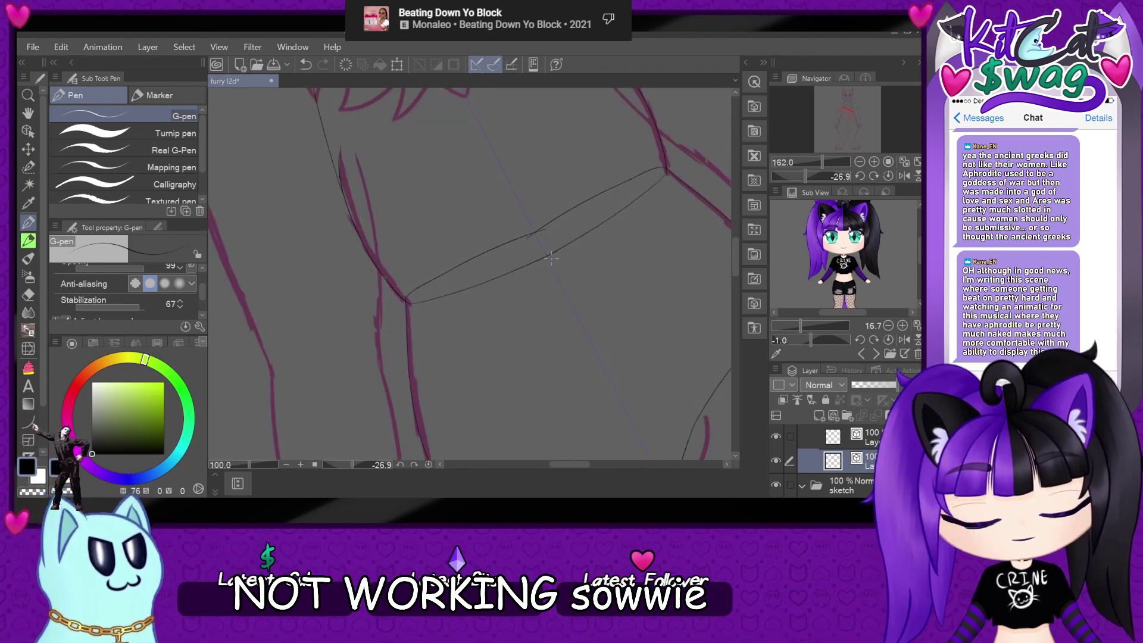
click(888, 176)
- Examine the torso line art from waist to crotch and check Layer 30 and Layer 31 by toggling their visibility off and on
scroll(427, 314, down, 3)
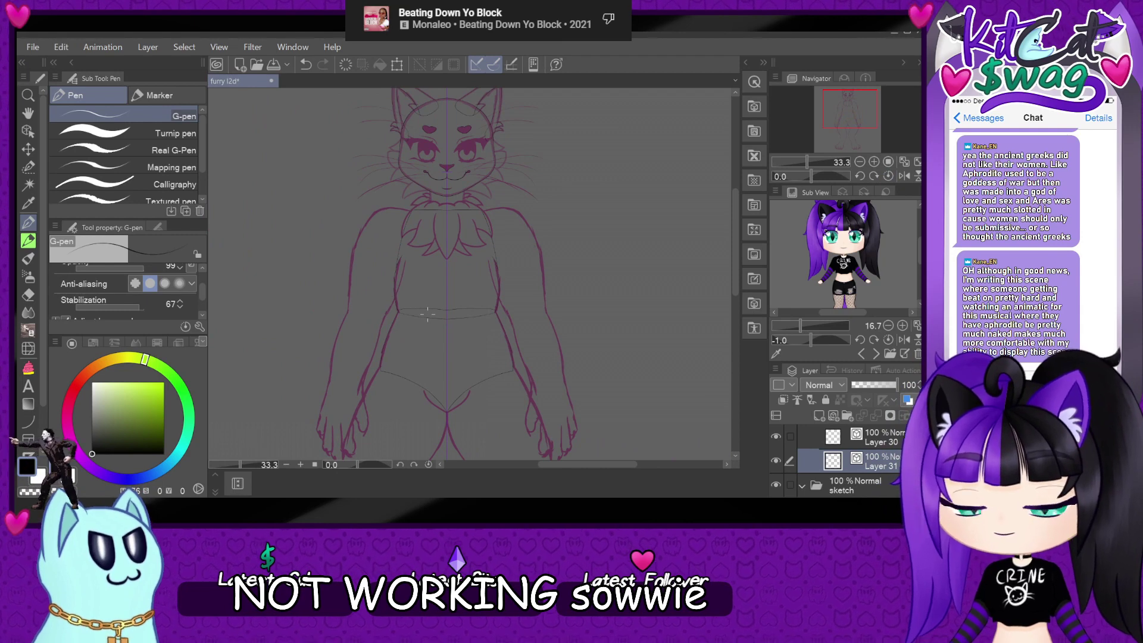
scroll(381, 293, up, 2)
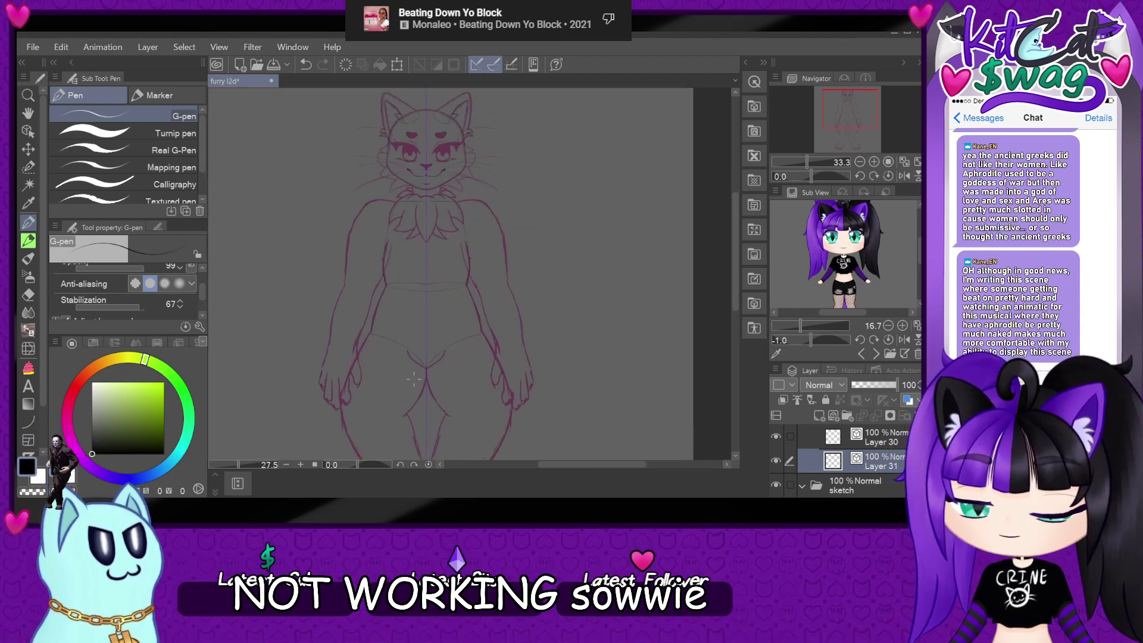
scroll(320, 337, up, 2)
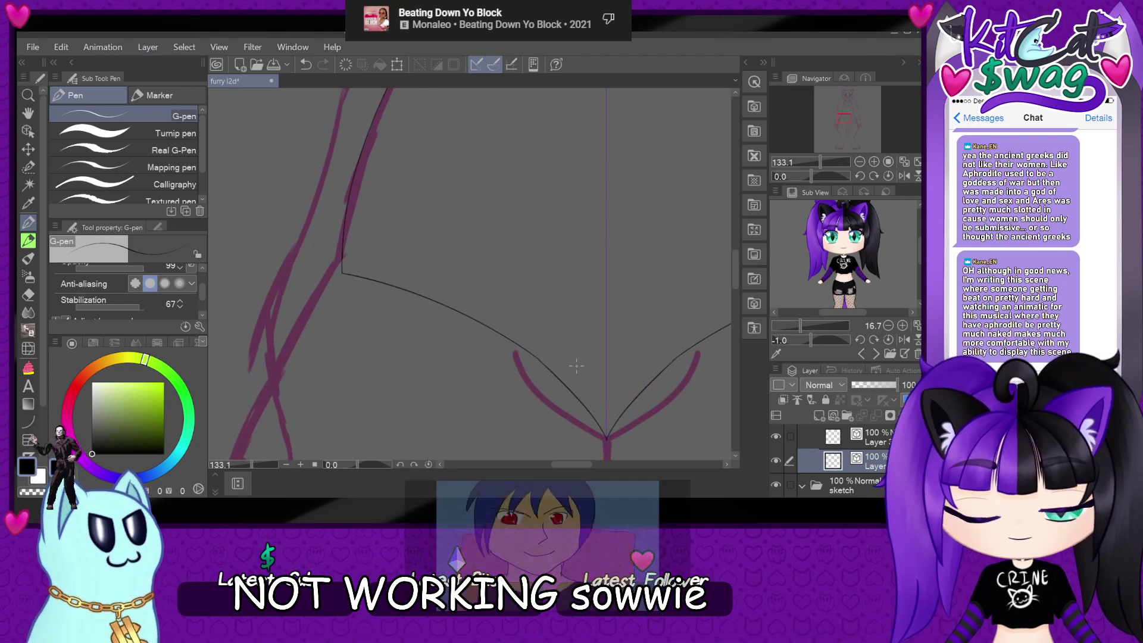
scroll(469, 354, down, 3)
click(864, 437)
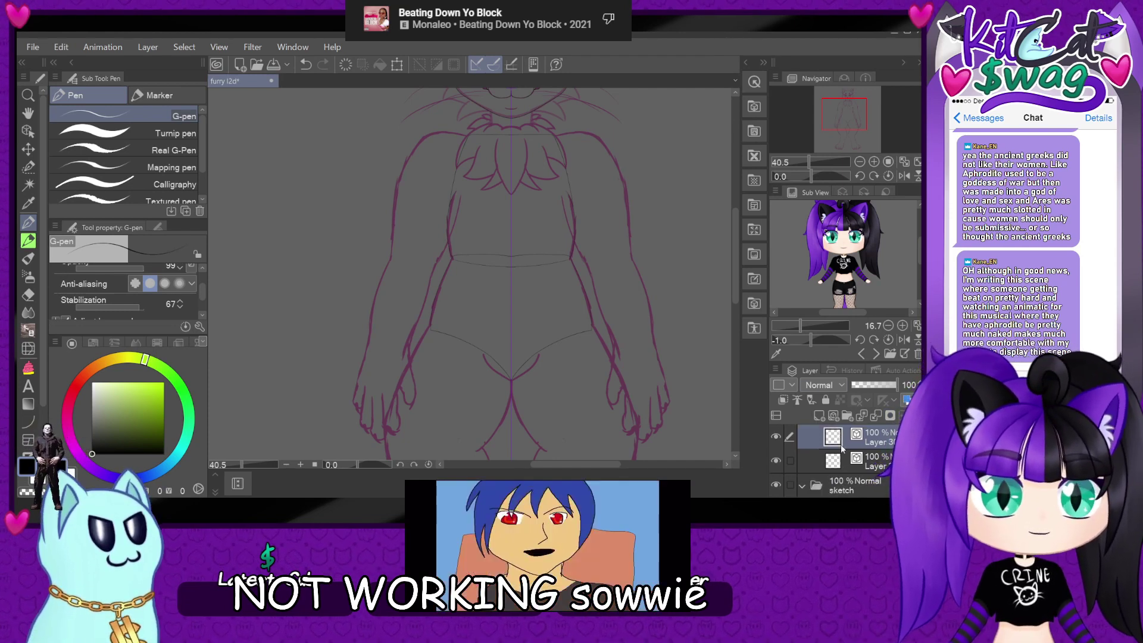
scroll(843, 443, up, 1)
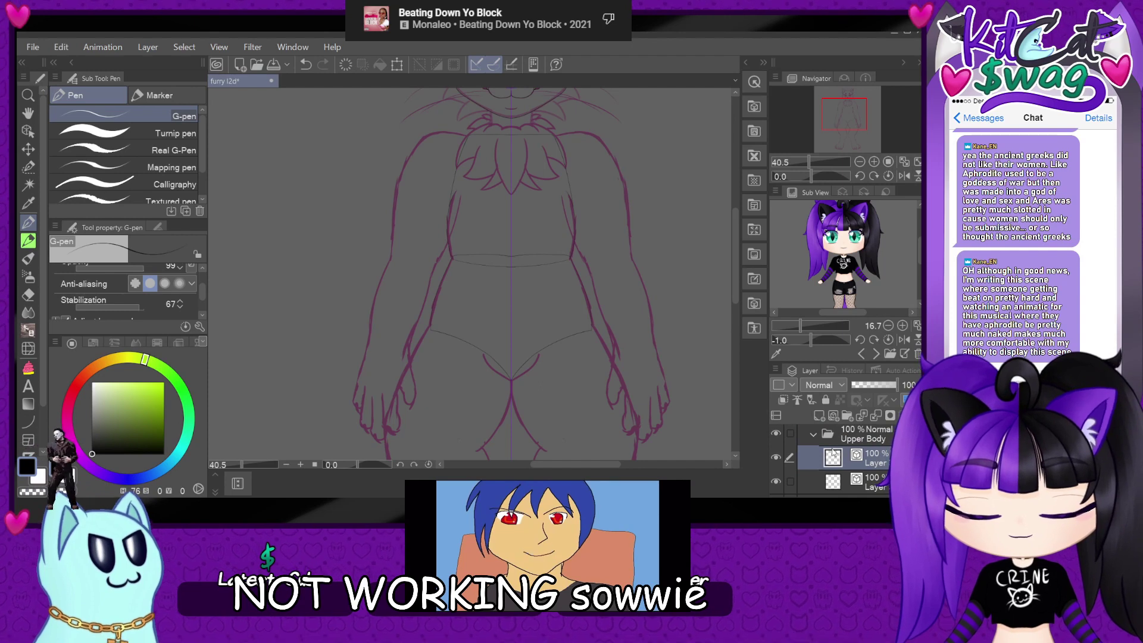
click(776, 458)
click(777, 458)
click(775, 477)
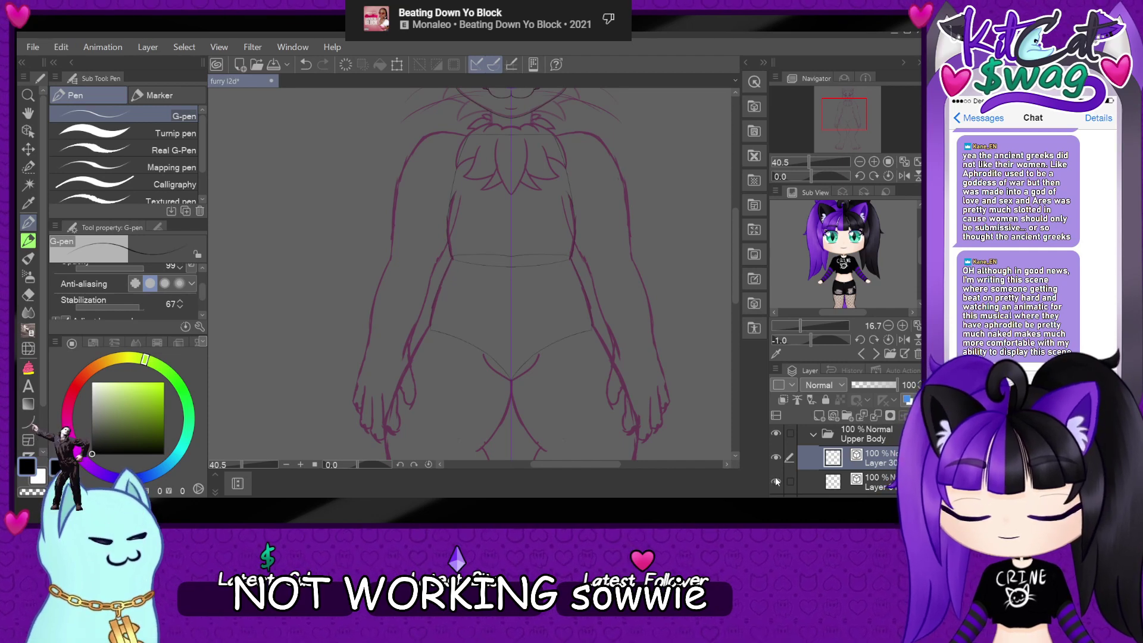
click(775, 480)
scroll(459, 365, down, 5)
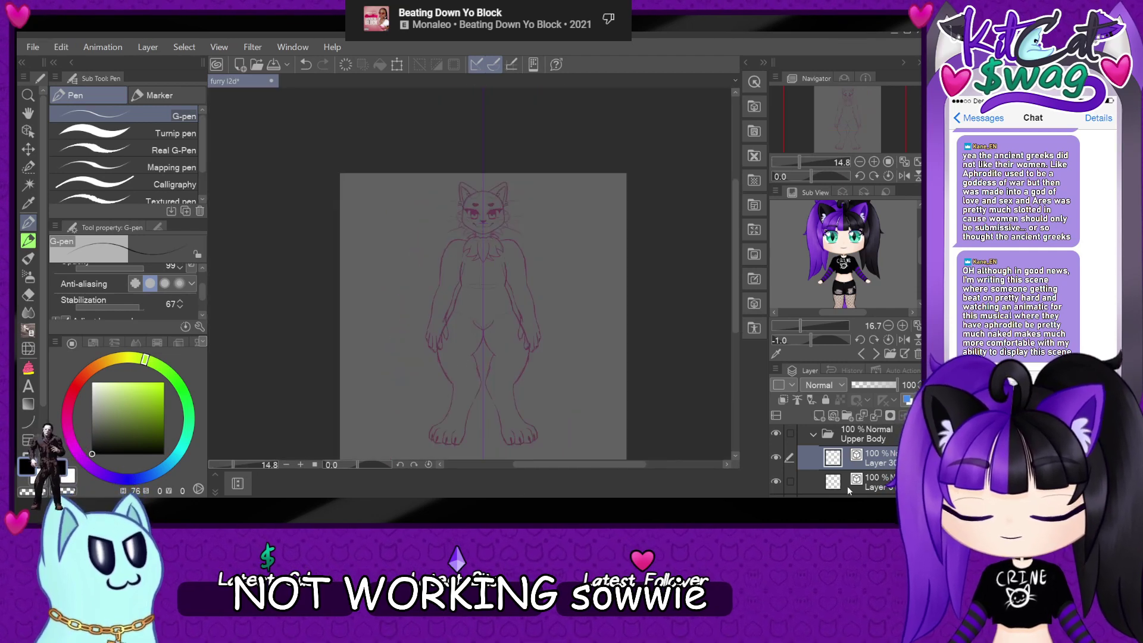
- Collapse the Upper Body folder and create a new layer folder above it named Lower Body
click(813, 434)
click(846, 417)
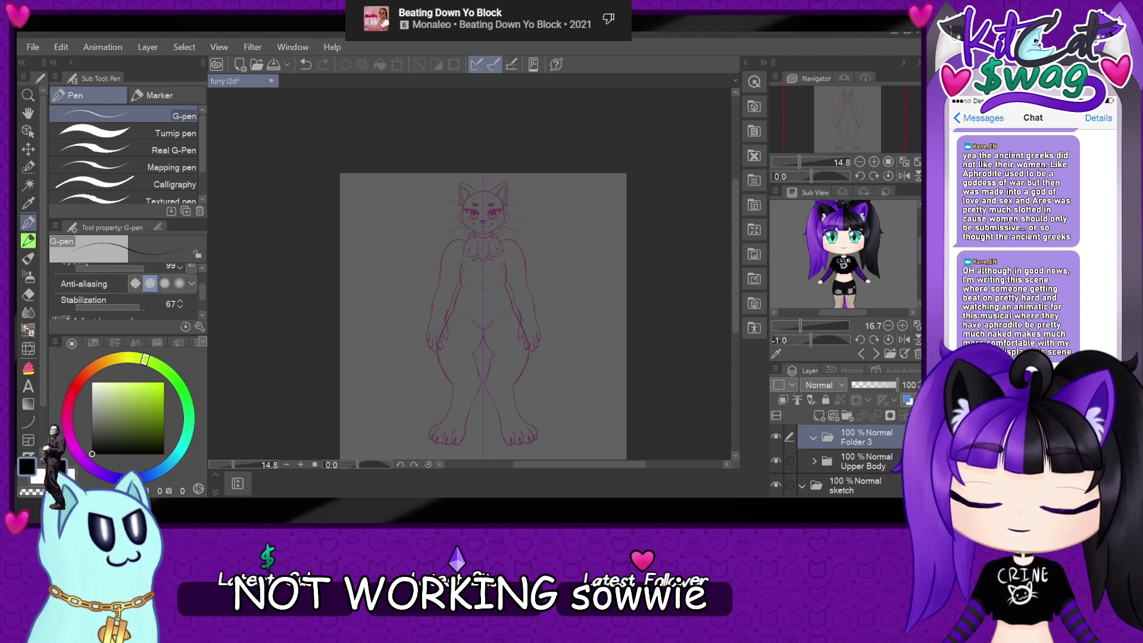
text(Lower Body)
key(Return)
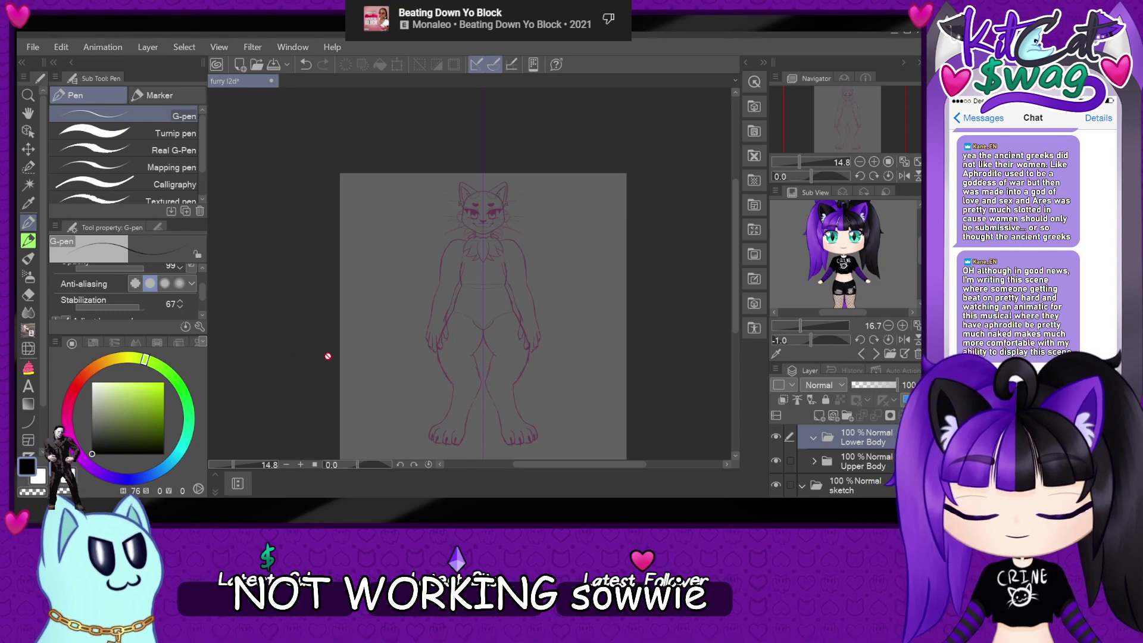
scroll(508, 393, up, 2)
scroll(502, 400, down, 3)
scroll(504, 429, up, 4)
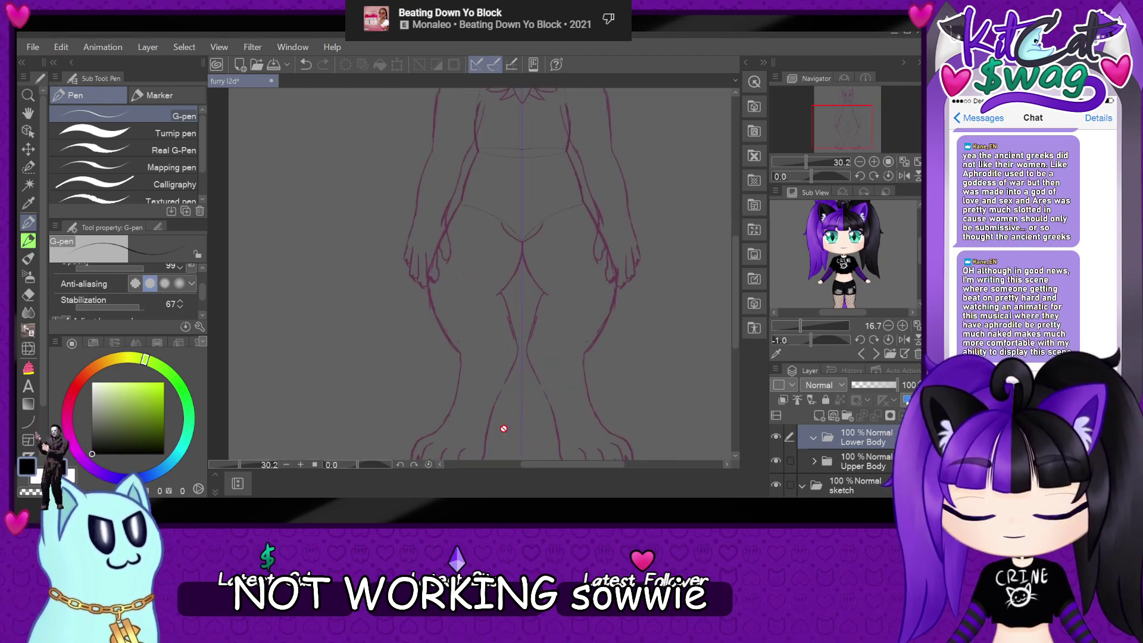
scroll(504, 429, down, 1)
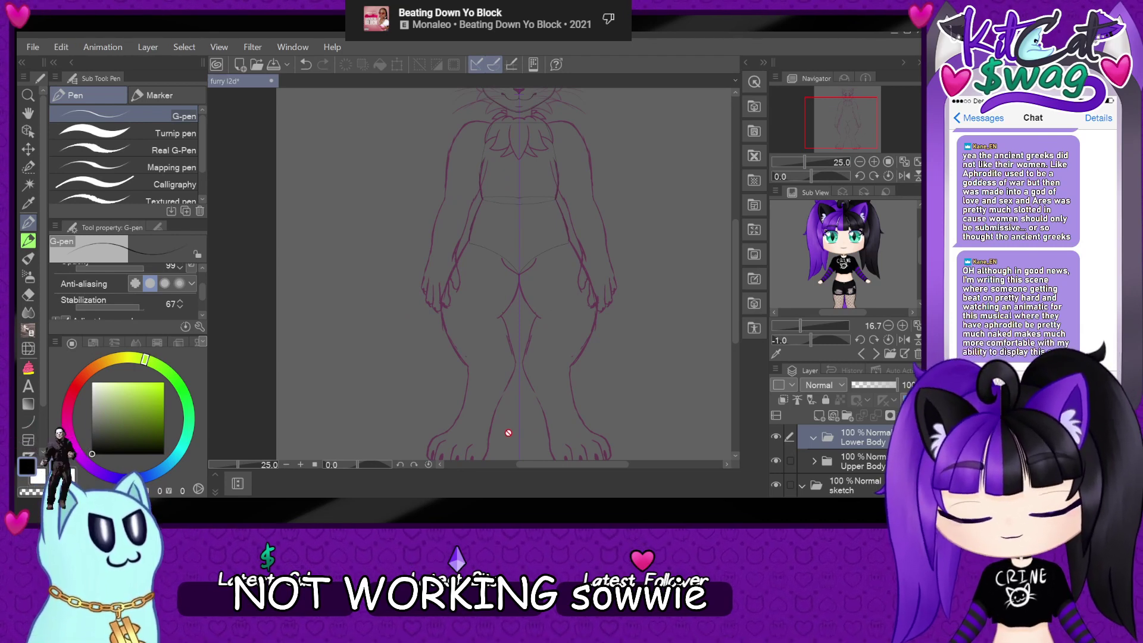
scroll(518, 205, up, 3)
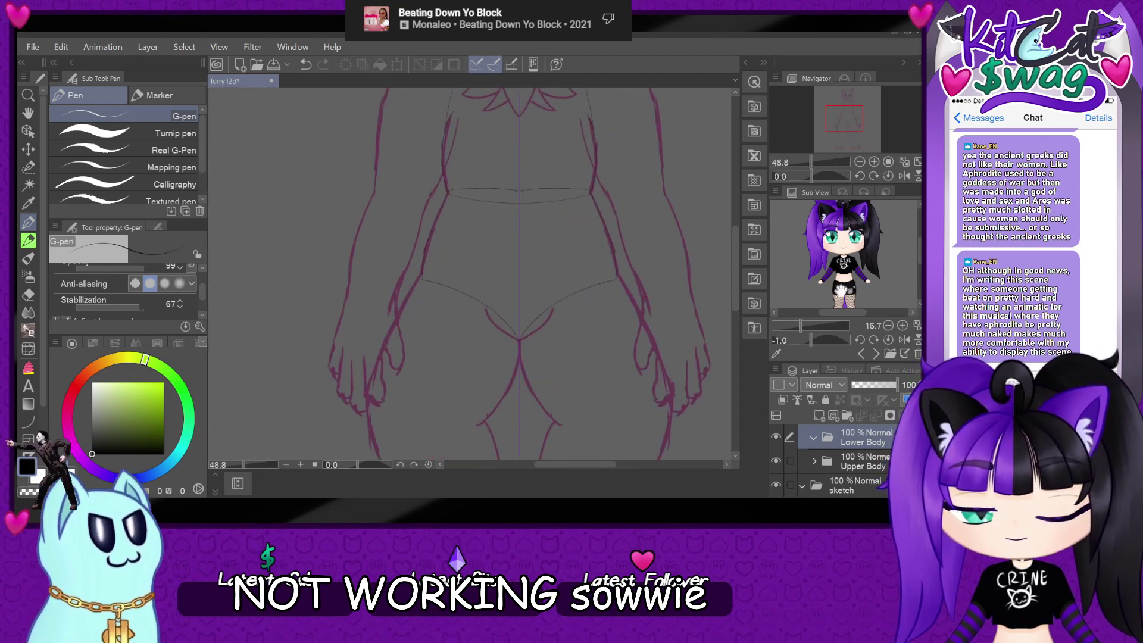
- Create a new vector layer inside the Lower Body folder and ink a G-pen hip line from the left hip corner along the sketch
scroll(836, 301, up, 5)
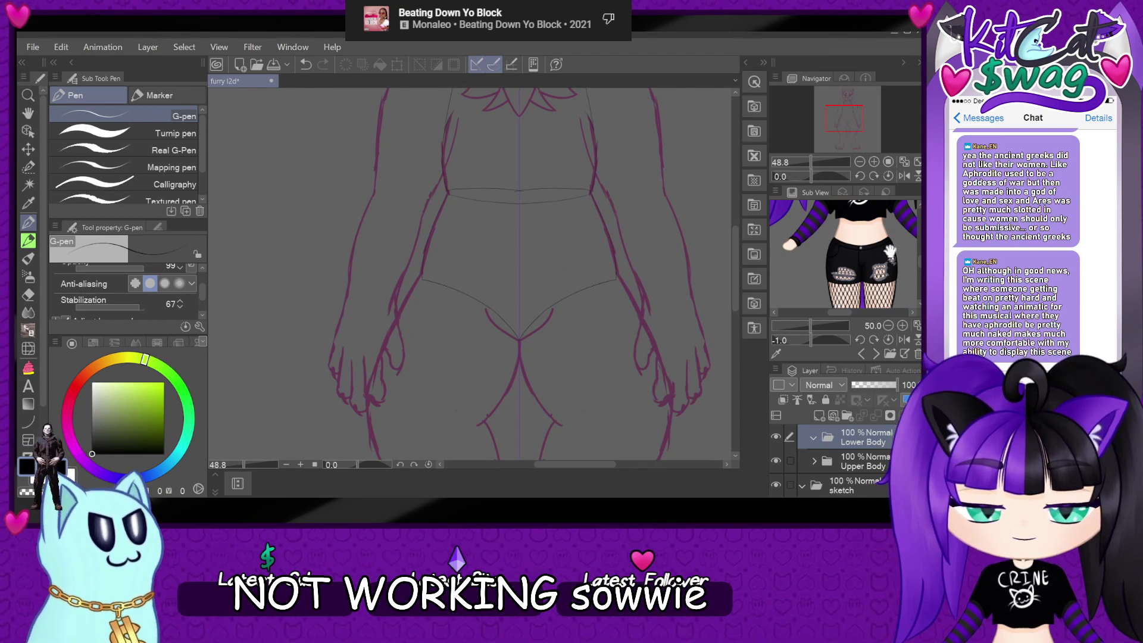
scroll(242, 260, down, 5)
scroll(368, 312, up, 4)
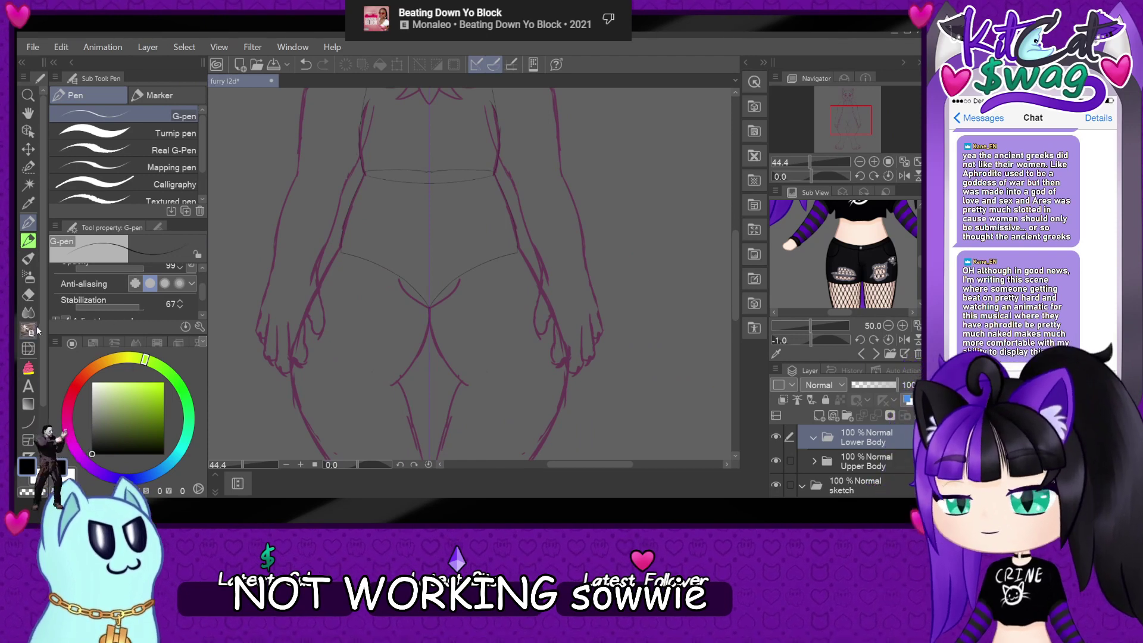
scroll(345, 283, up, 3)
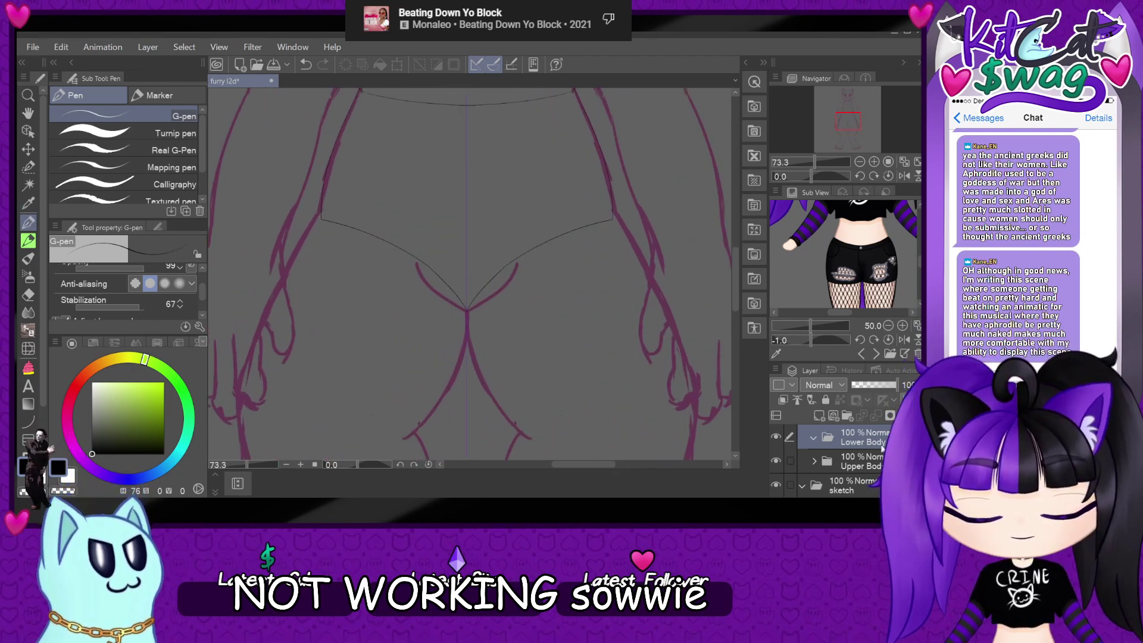
click(832, 417)
scroll(276, 246, up, 5)
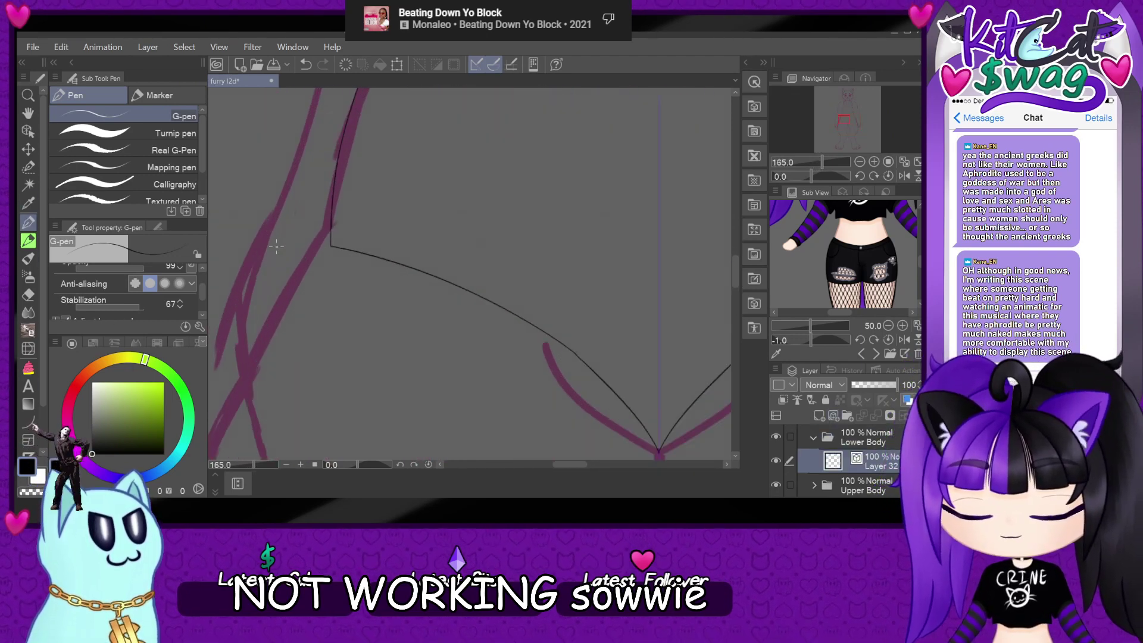
mouse_move(337, 214)
mouse_down()
mouse_move(305, 263)
mouse_move(260, 349)
mouse_up()
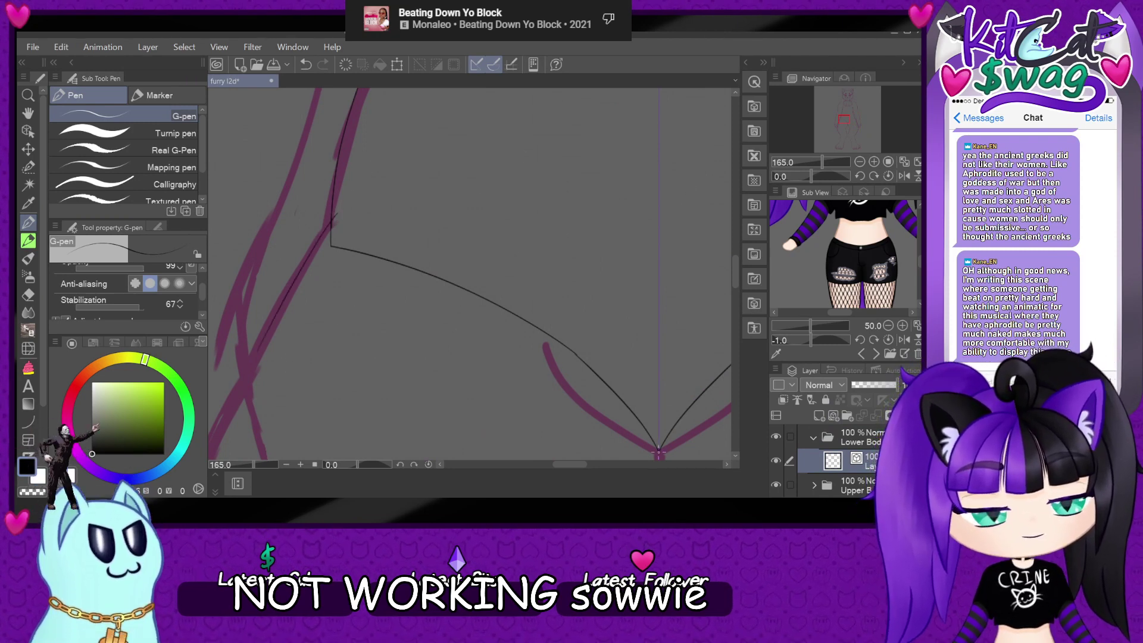
- Ink an arching curve from the crotch to the left hip corner, rotating the canvas to -74.4 to finish it, and reset the rotation
drag(657, 435, 541, 181)
drag(811, 175, 795, 175)
mouse_move(454, 171)
mouse_down()
mouse_move(418, 190)
mouse_move(366, 263)
mouse_move(364, 380)
mouse_up()
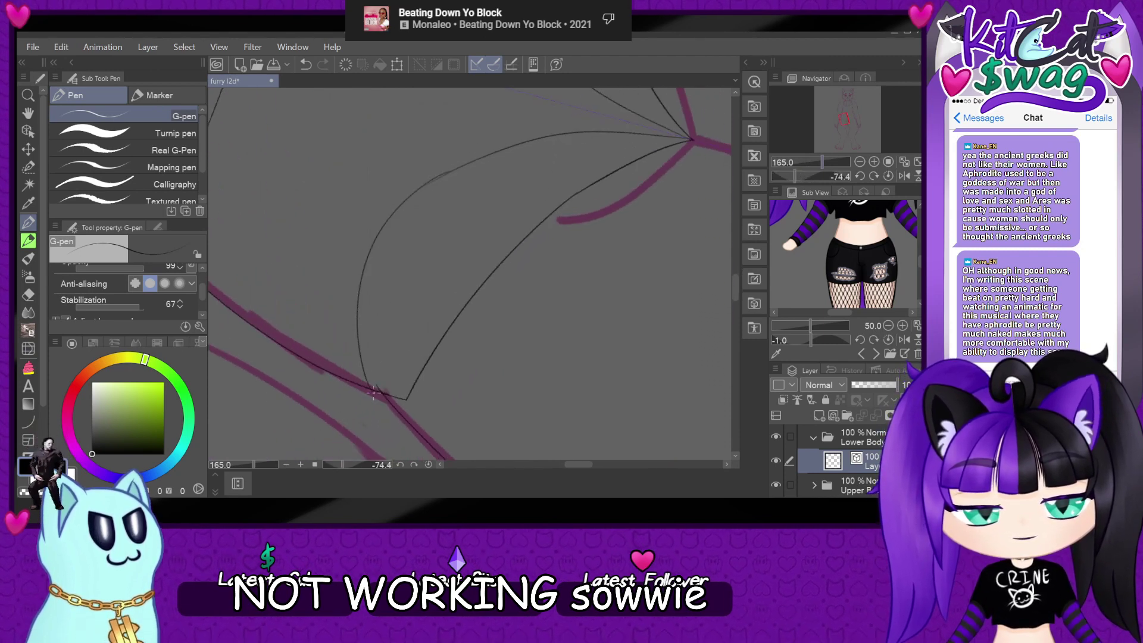
key(ctrl+z)
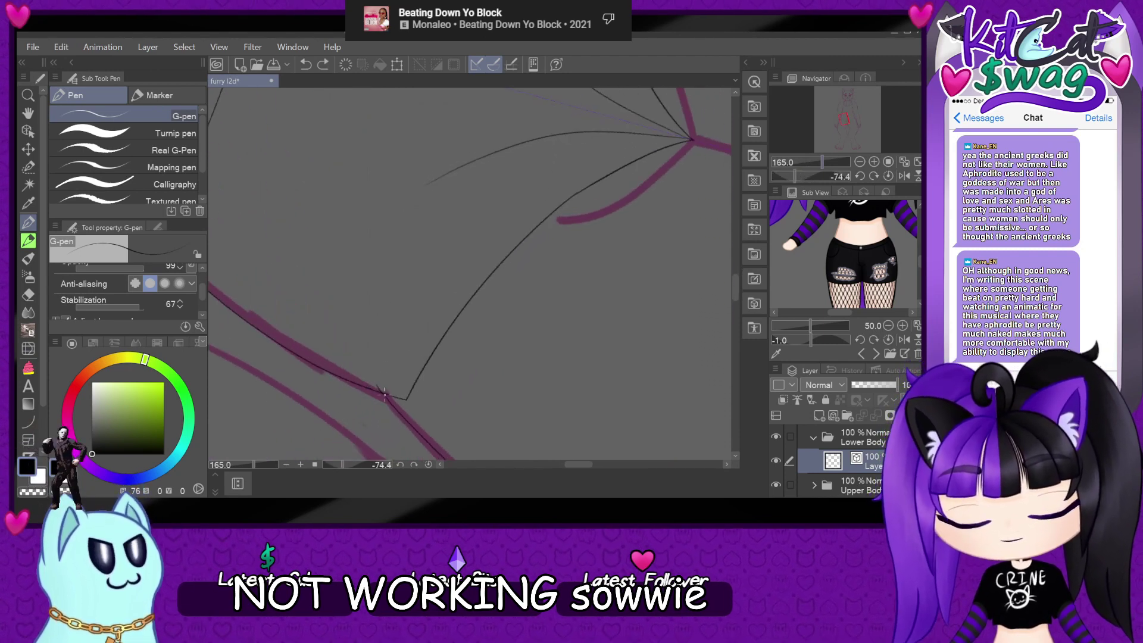
mouse_move(377, 387)
mouse_down()
mouse_move(378, 253)
mouse_move(500, 156)
mouse_up()
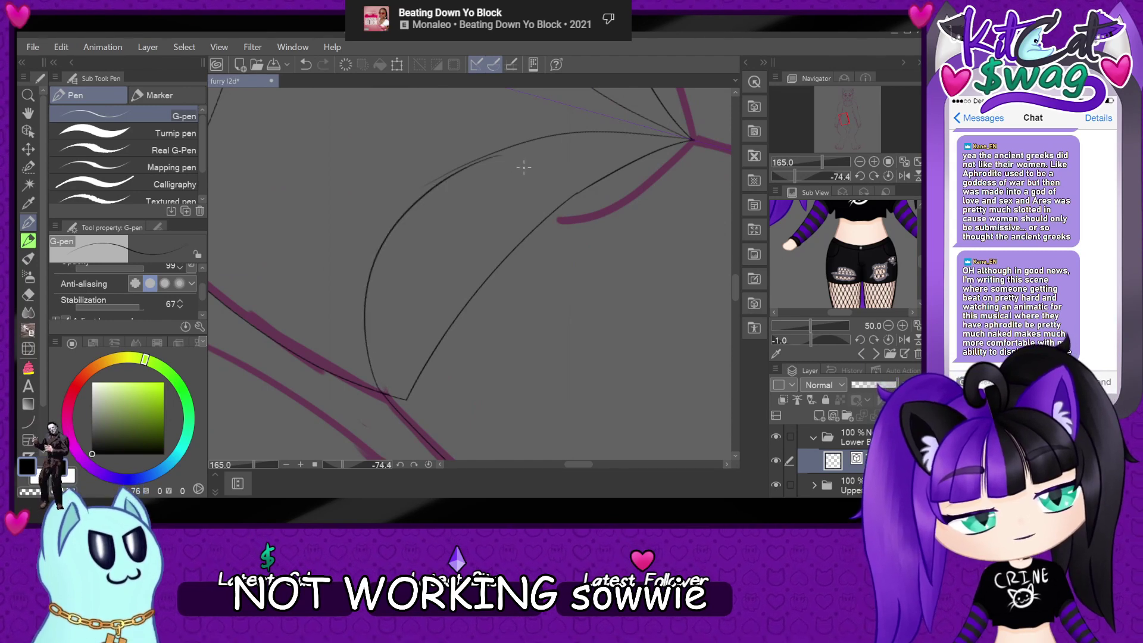
key(ctrl+z)
mouse_move(381, 391)
mouse_down()
mouse_move(367, 285)
mouse_move(441, 179)
mouse_move(546, 138)
mouse_up()
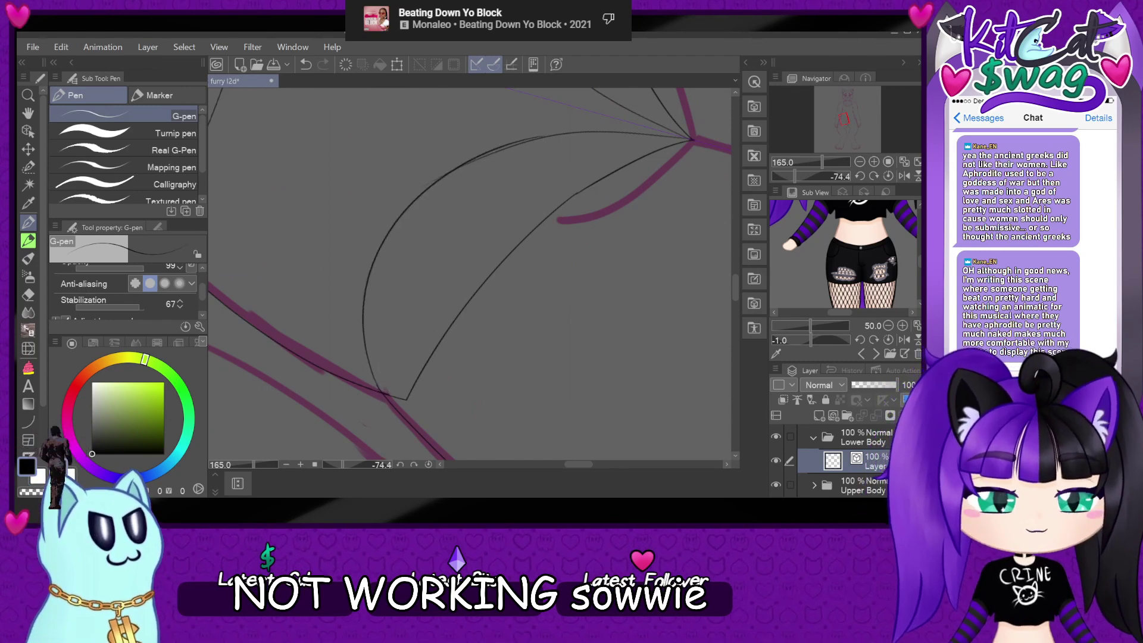
click(888, 176)
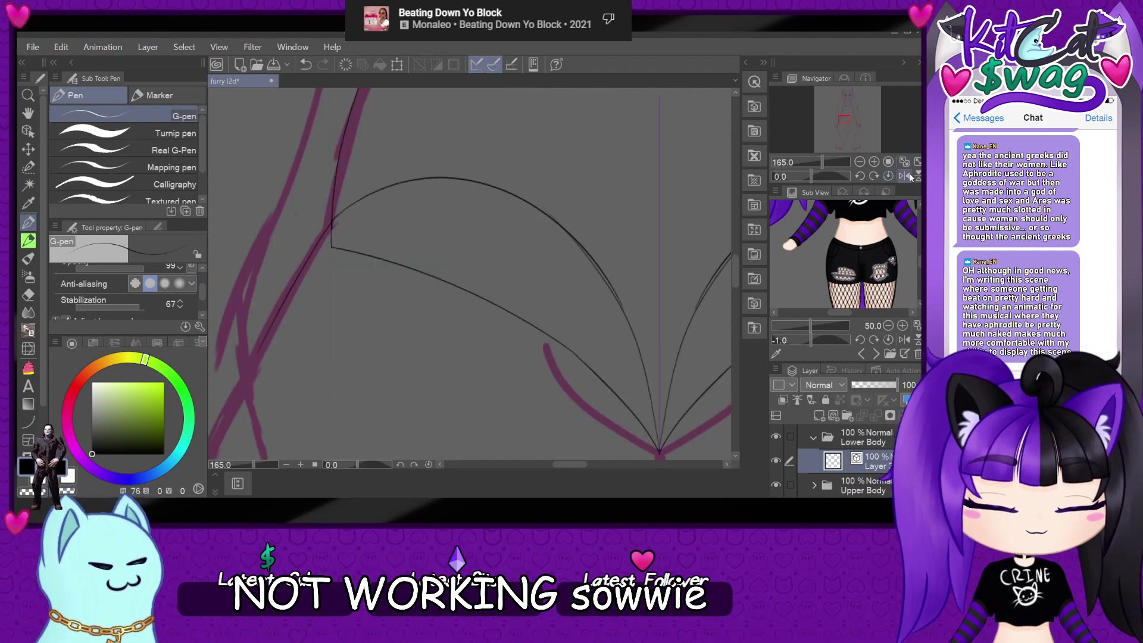
- Ink the mirrored inner-thigh lines from the crotch point downward along the sketch, redoing the stroke until it follows the curve
scroll(482, 272, down, 4)
scroll(482, 272, up, 5)
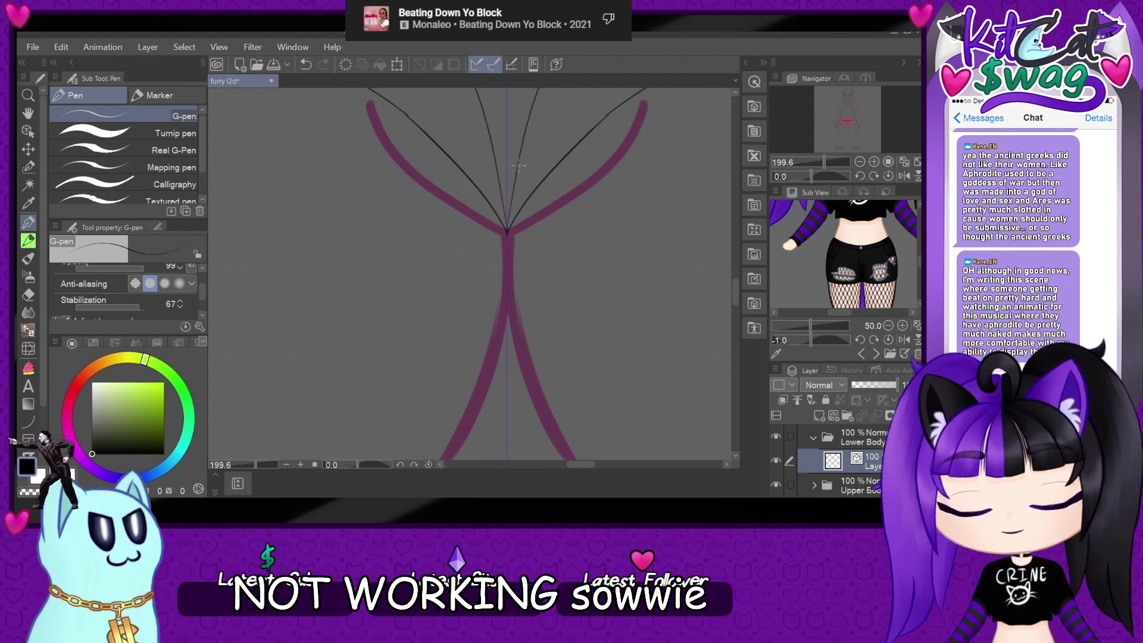
drag(508, 226, 494, 438)
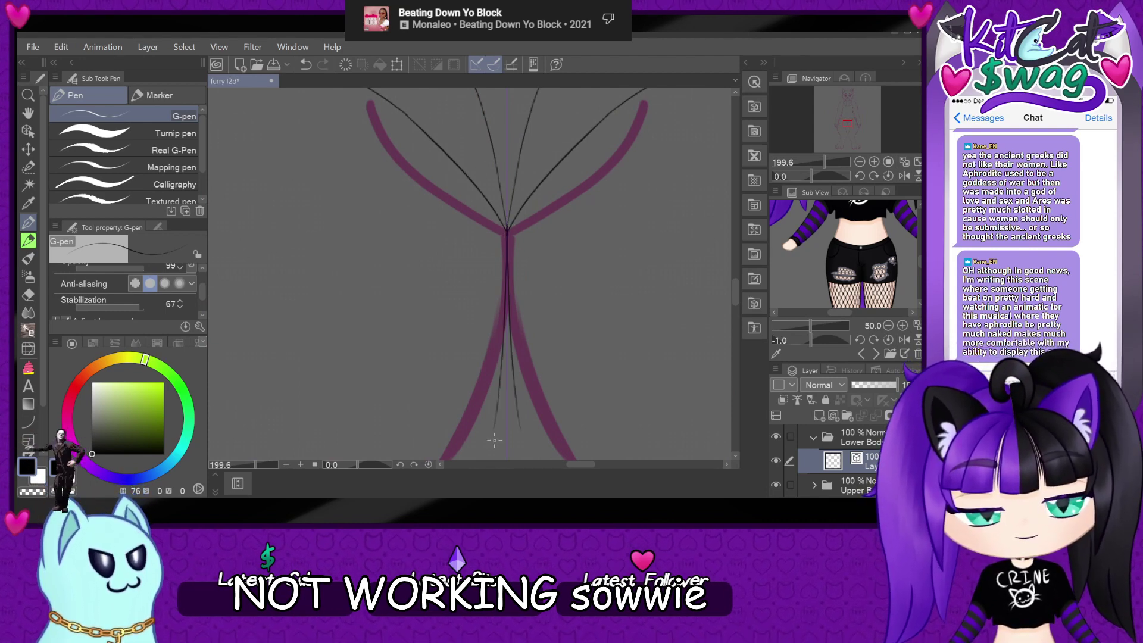
key(ctrl+z)
drag(508, 225, 495, 428)
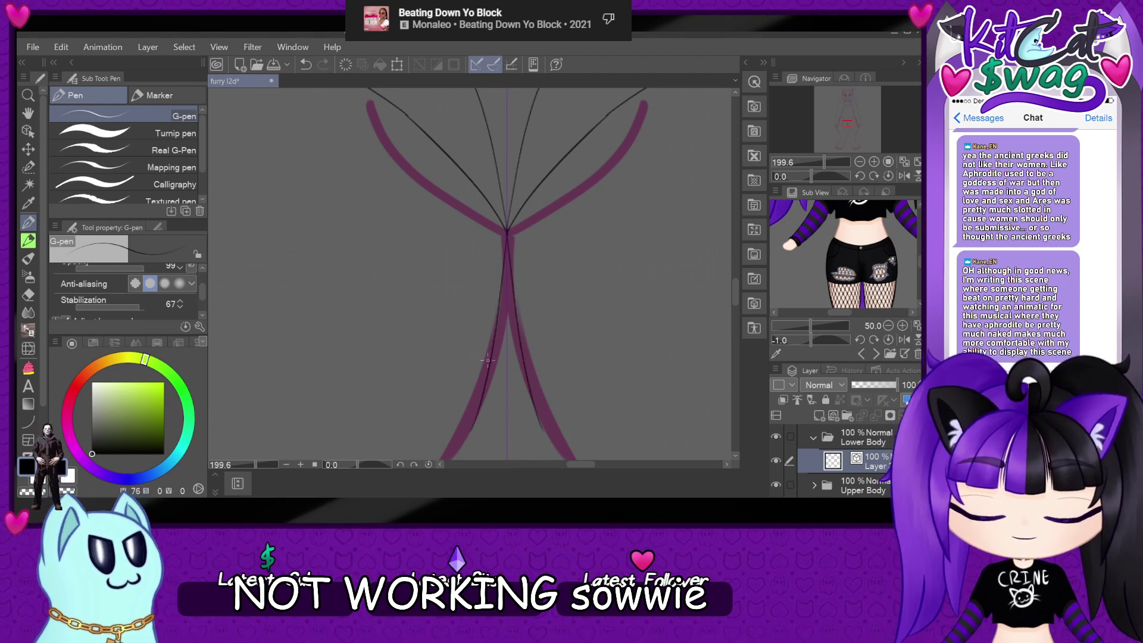
key(ctrl+z)
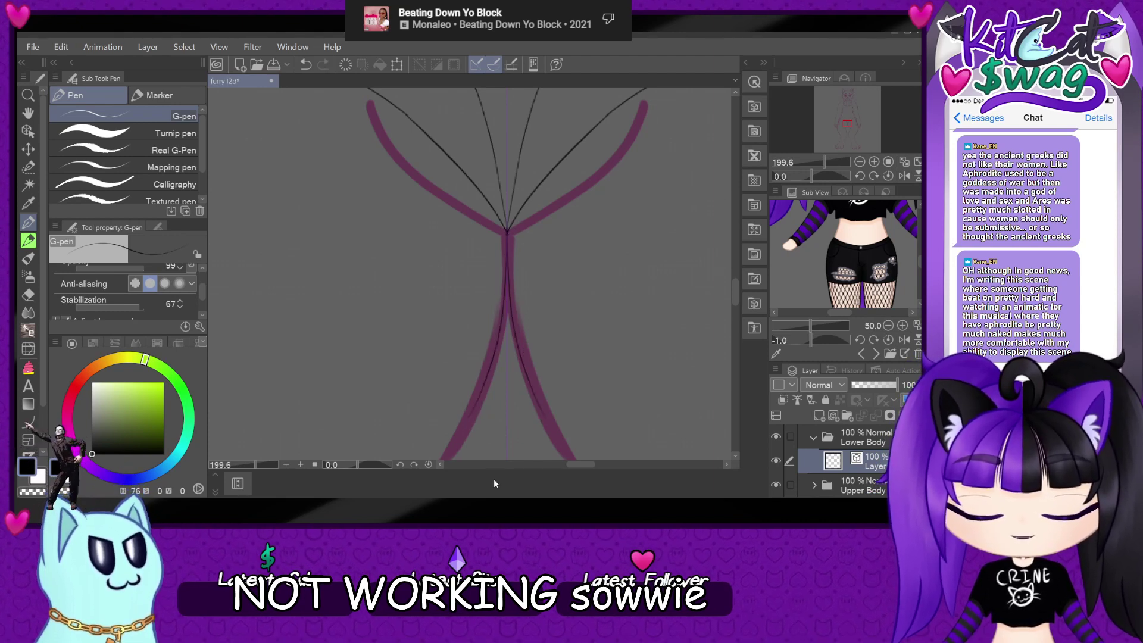
scroll(493, 350, down, 5)
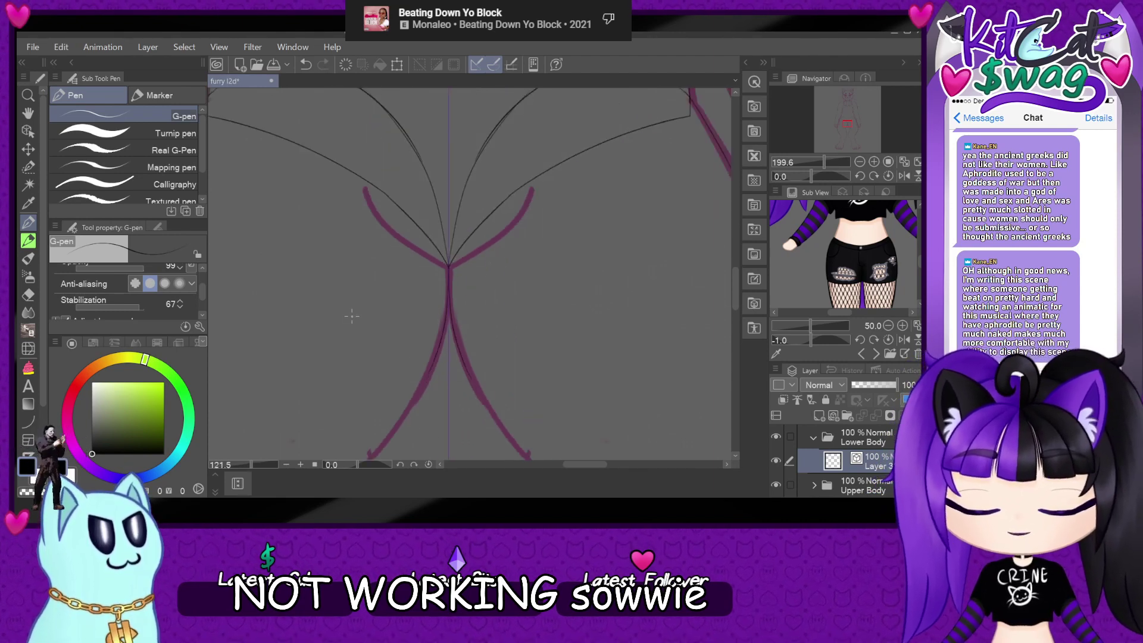
scroll(493, 350, down, 2)
scroll(493, 351, up, 7)
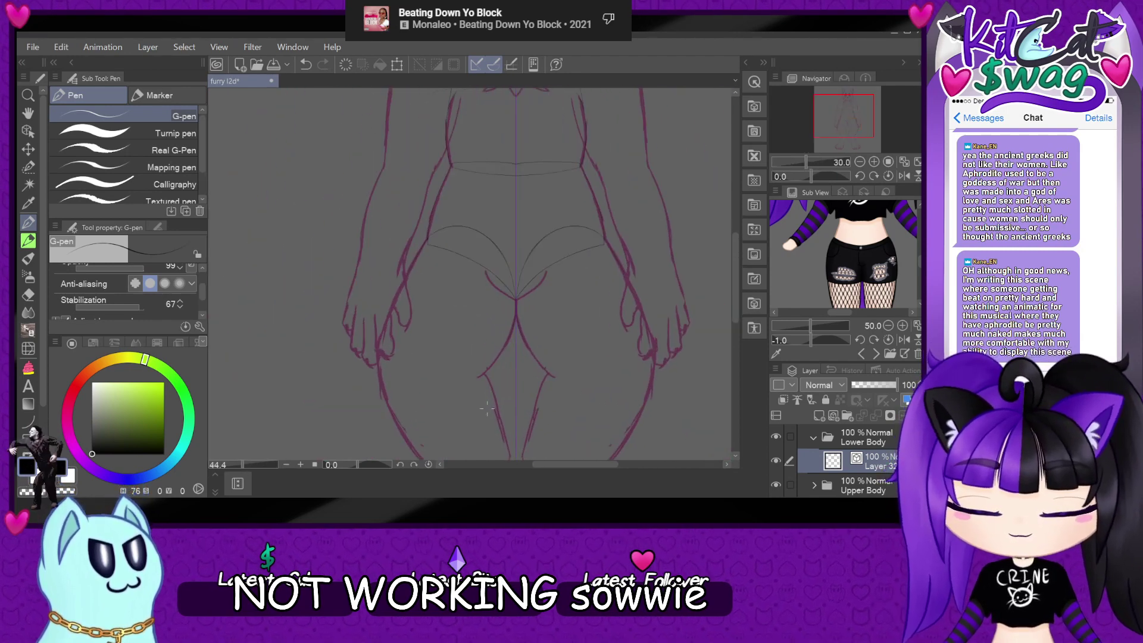
scroll(493, 350, up, 2)
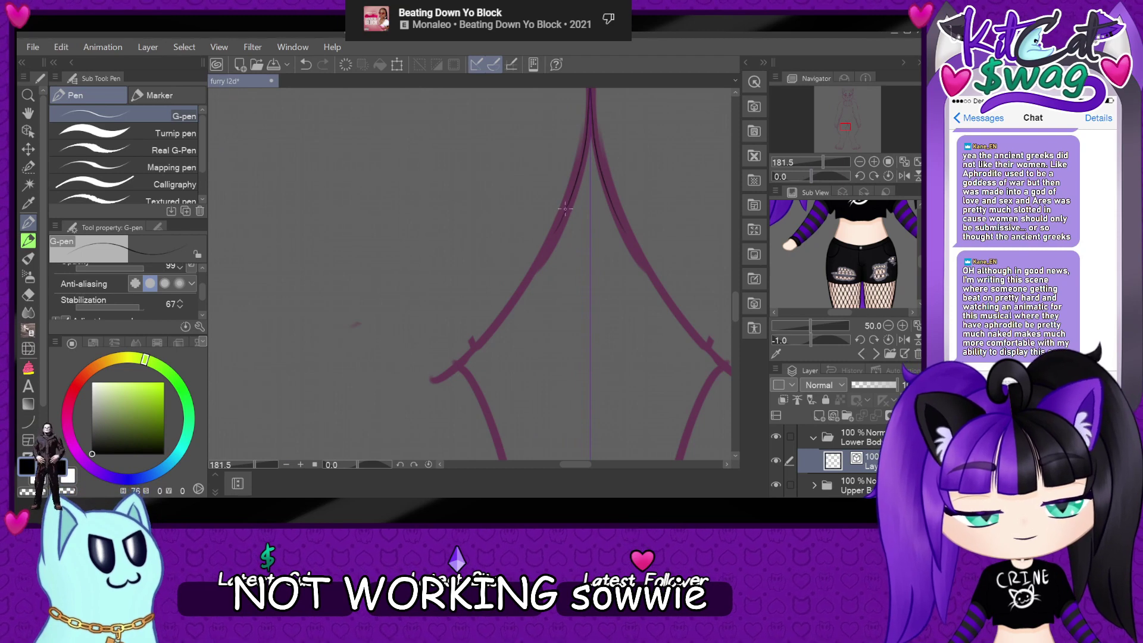
drag(553, 236, 417, 386)
key(ctrl+z)
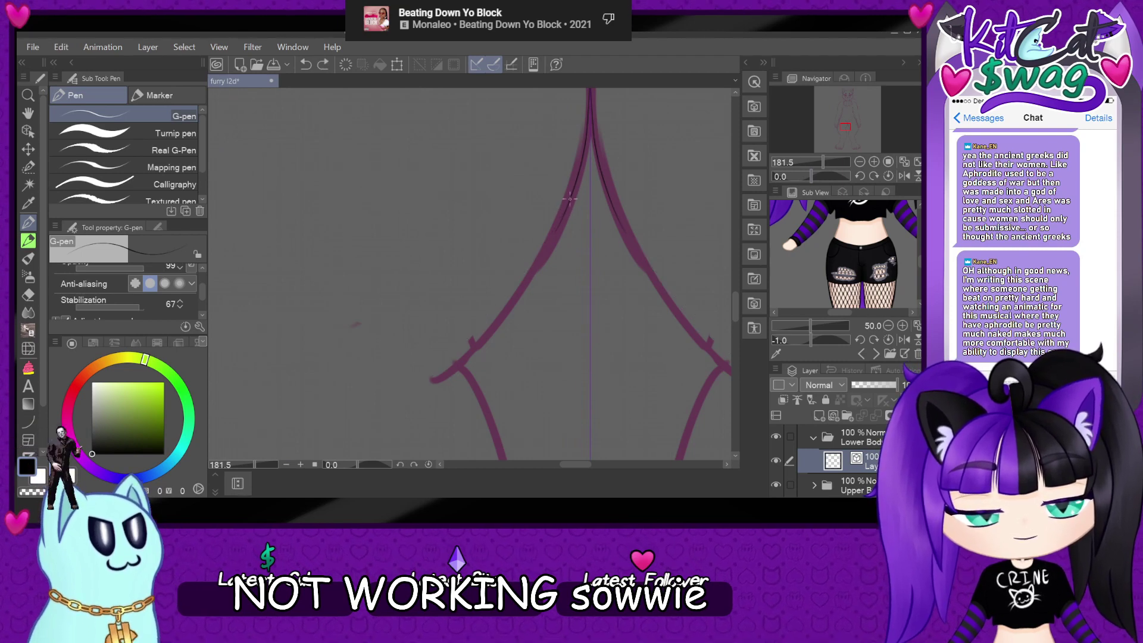
mouse_move(569, 205)
mouse_down()
mouse_move(468, 356)
mouse_move(399, 410)
mouse_up()
key(ctrl+z)
- Rotate the canvas to 180.0, extend the inner-thigh line outward past the sketched thigh crease, and reset the rotation
drag(816, 176, 852, 177)
mouse_move(376, 337)
mouse_down()
mouse_move(390, 291)
mouse_move(538, 145)
mouse_up()
key(ctrl+z)
mouse_move(368, 353)
mouse_down()
mouse_move(484, 180)
mouse_move(536, 149)
mouse_up()
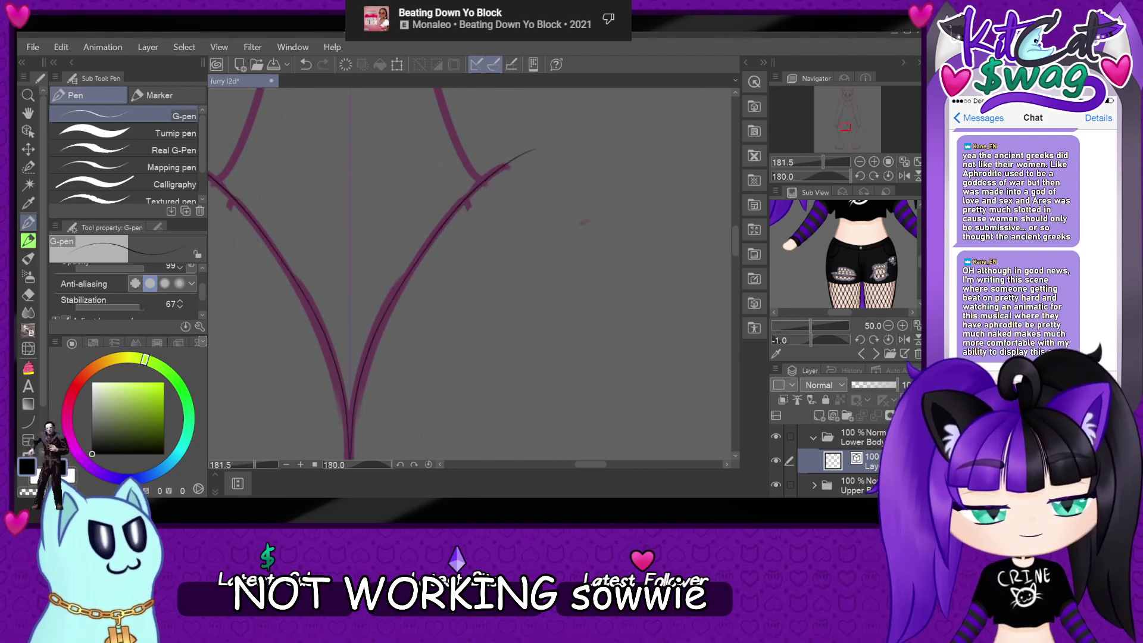
click(887, 176)
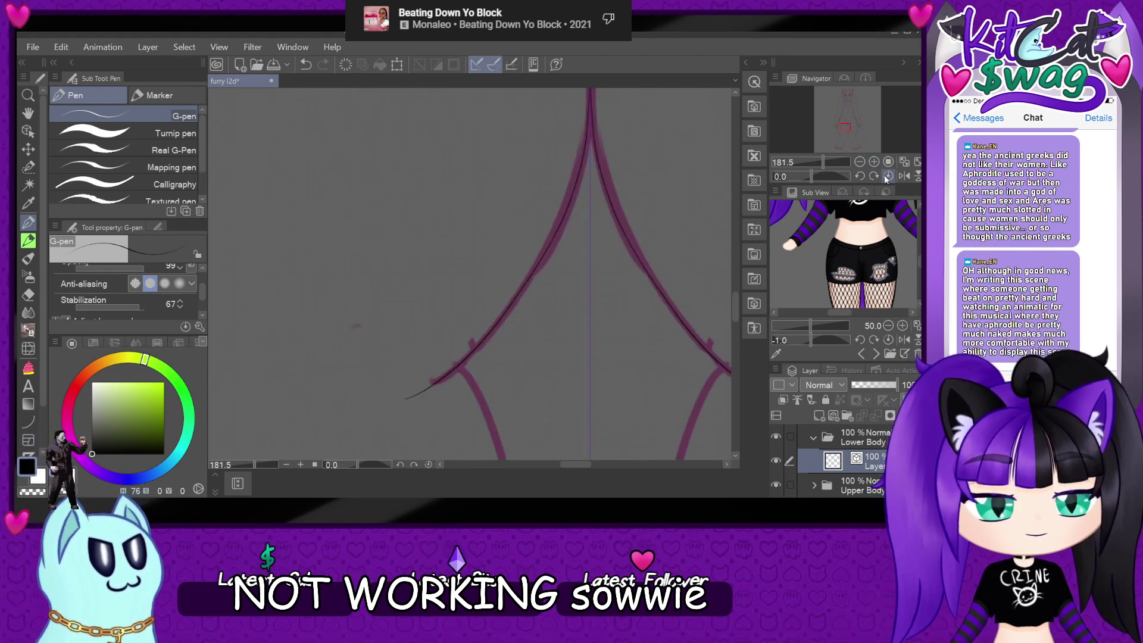
- Erase the tip of the inner-thigh line that overshoots the sketched crease, using the Hard eraser
scroll(451, 247, down, 3)
scroll(451, 248, up, 5)
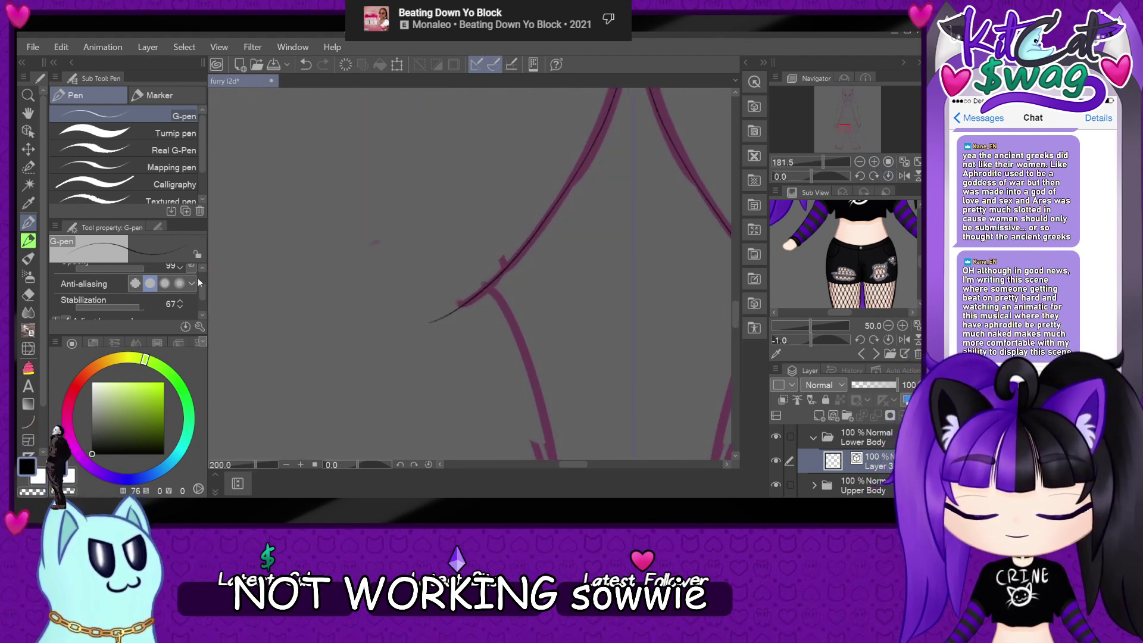
click(29, 298)
drag(462, 305, 451, 313)
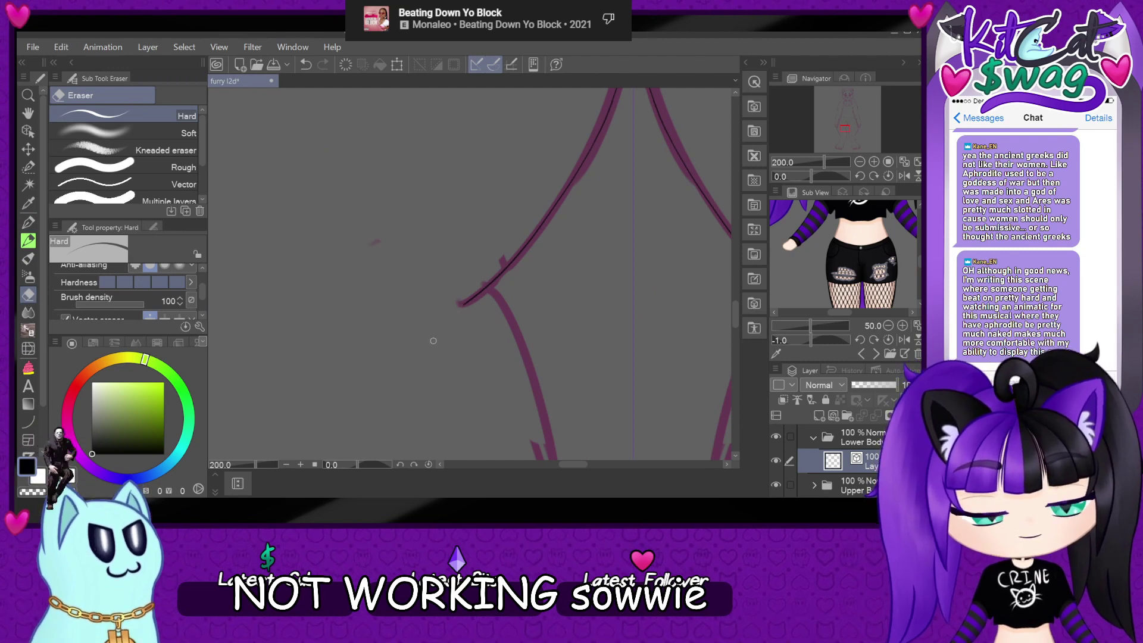
- With the G-pen, ink the left outer-thigh line from the hip down behind the hand to the fingertips, redoing the stroke twice
scroll(433, 340, down, 5)
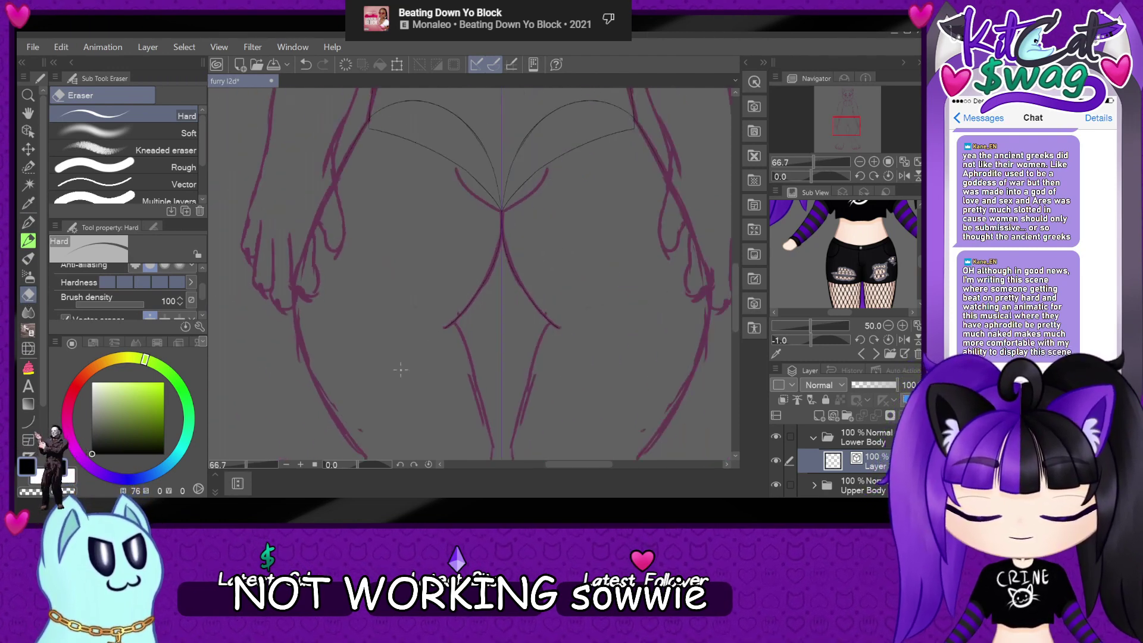
scroll(234, 257, up, 2)
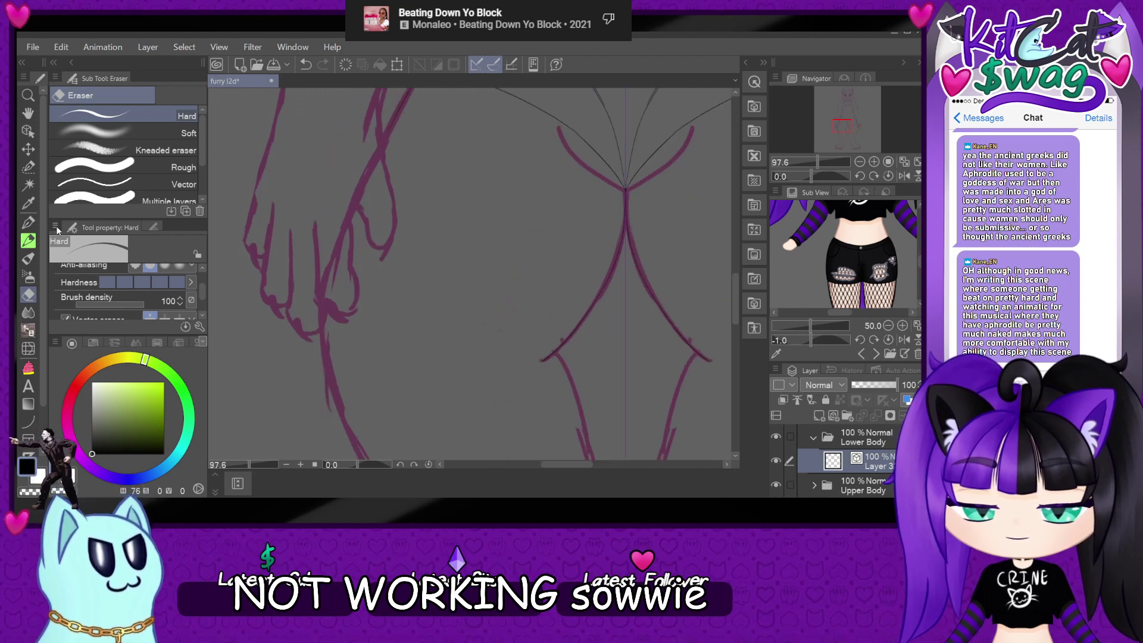
click(28, 222)
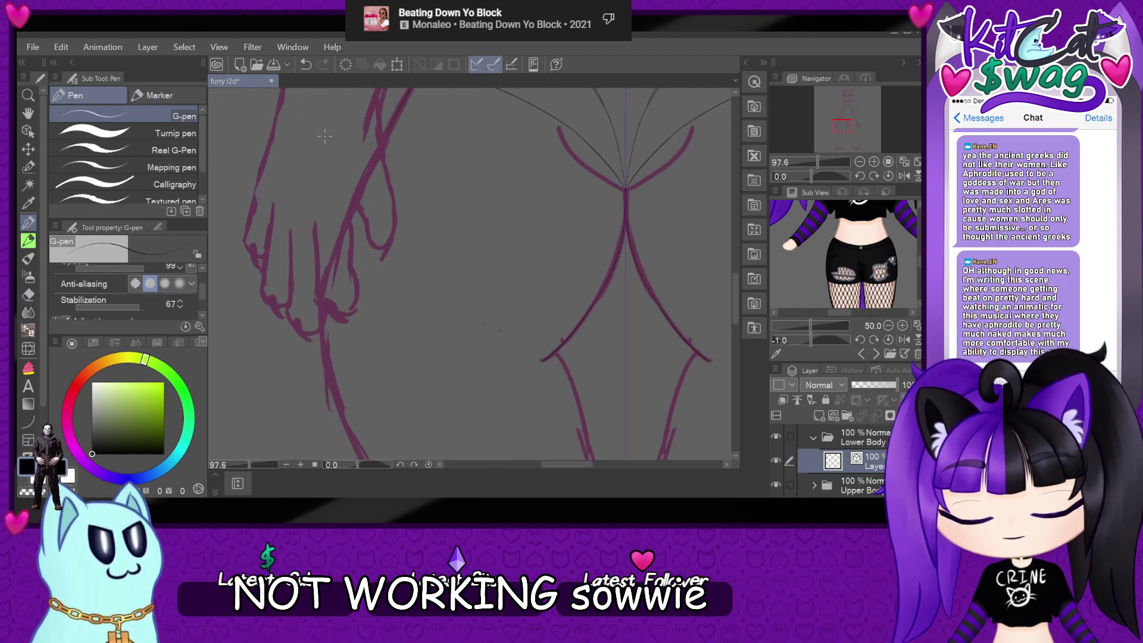
scroll(325, 136, up, 2)
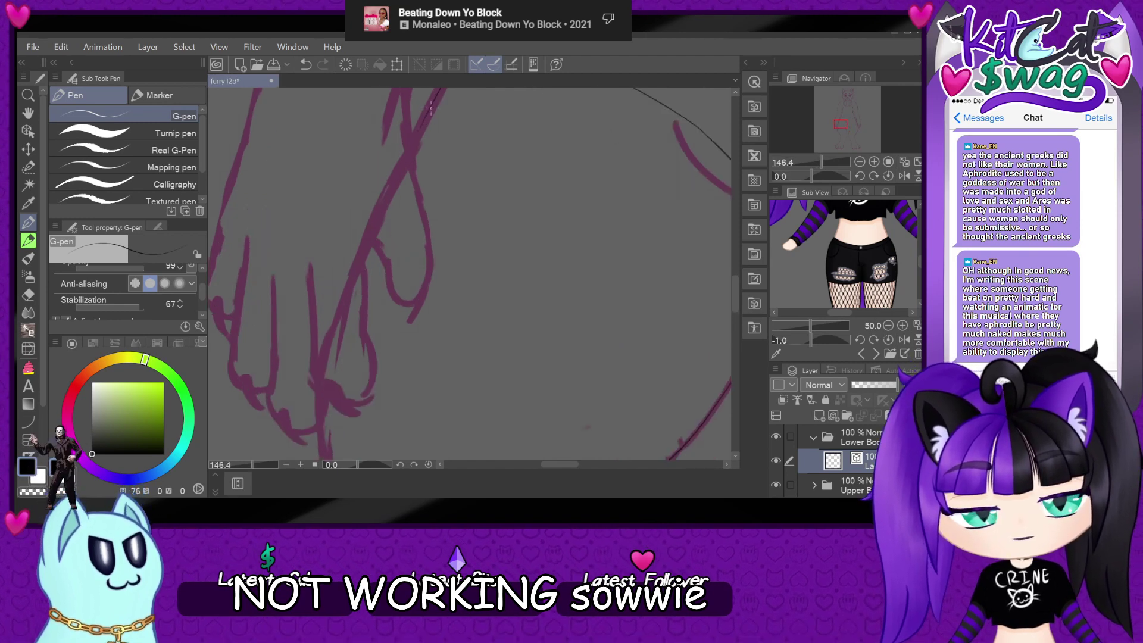
mouse_move(443, 92)
mouse_down()
mouse_move(346, 275)
mouse_move(322, 441)
mouse_up()
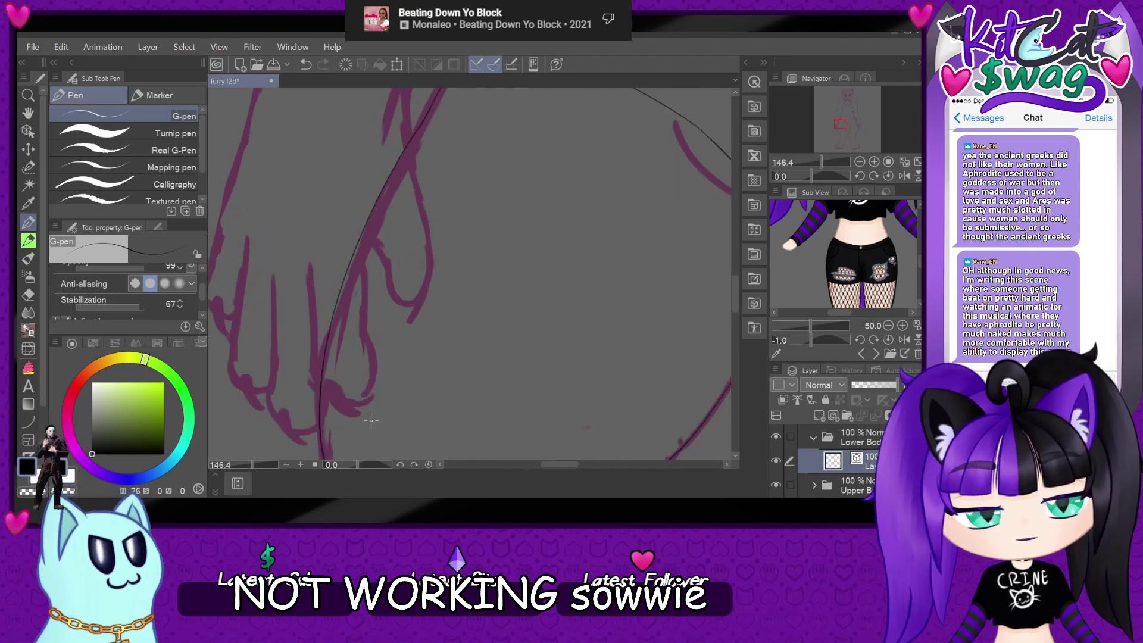
key(ctrl+z)
mouse_move(430, 106)
mouse_down()
mouse_move(394, 175)
mouse_move(322, 434)
mouse_up()
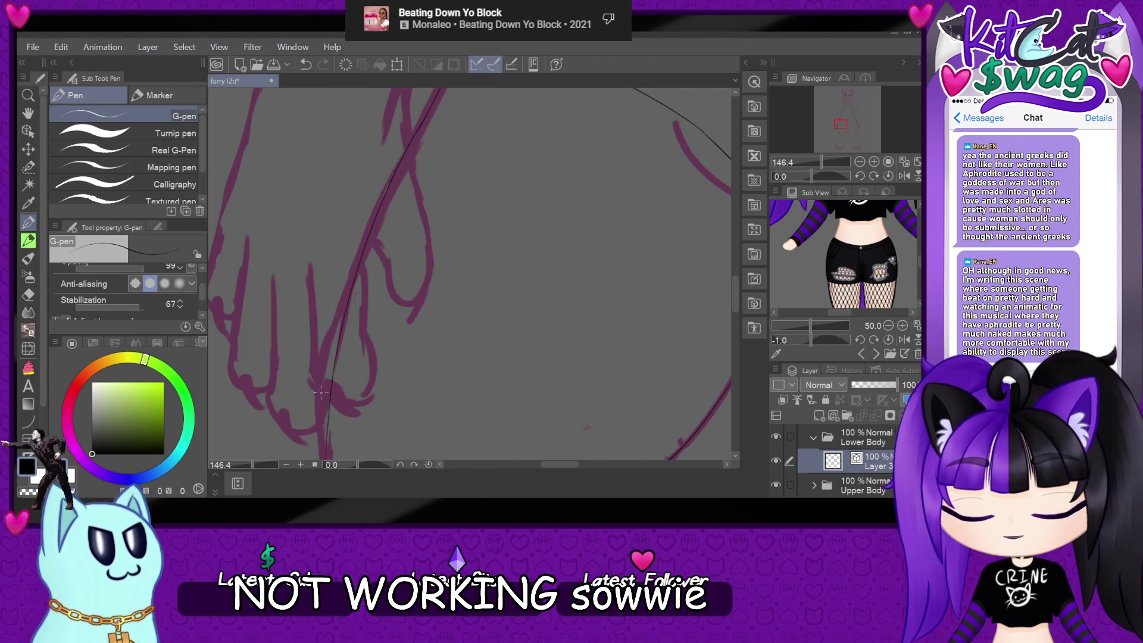
key(ctrl+z)
mouse_move(422, 122)
mouse_down()
mouse_move(321, 378)
mouse_move(320, 425)
mouse_up()
scroll(364, 330, down, 5)
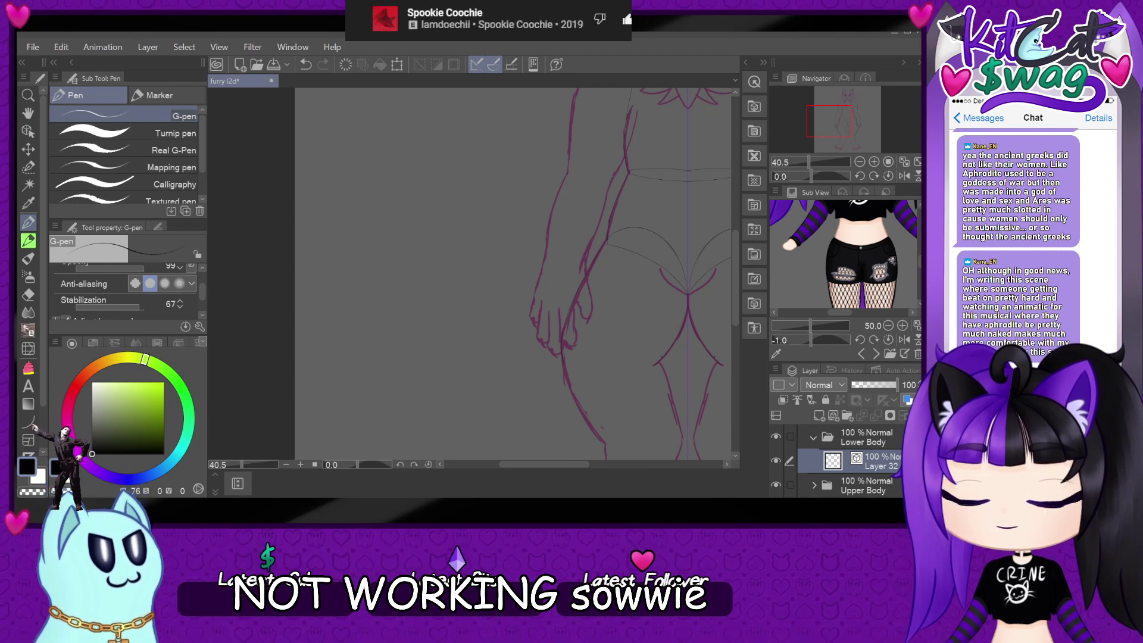
scroll(494, 355, down, 4)
scroll(560, 394, up, 6)
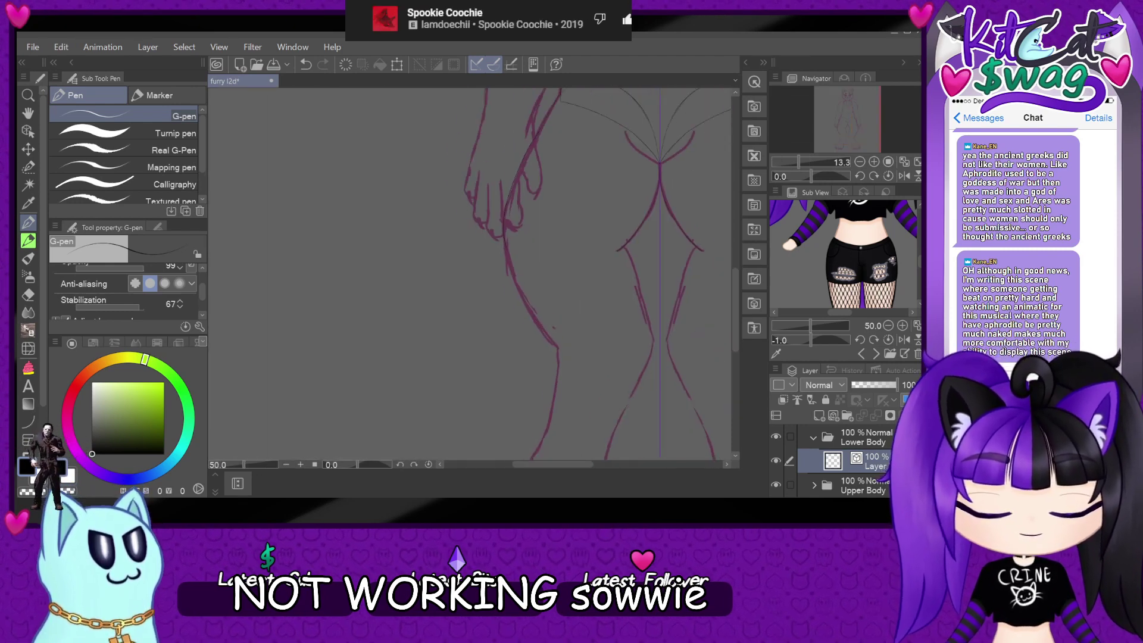
scroll(569, 232, up, 2)
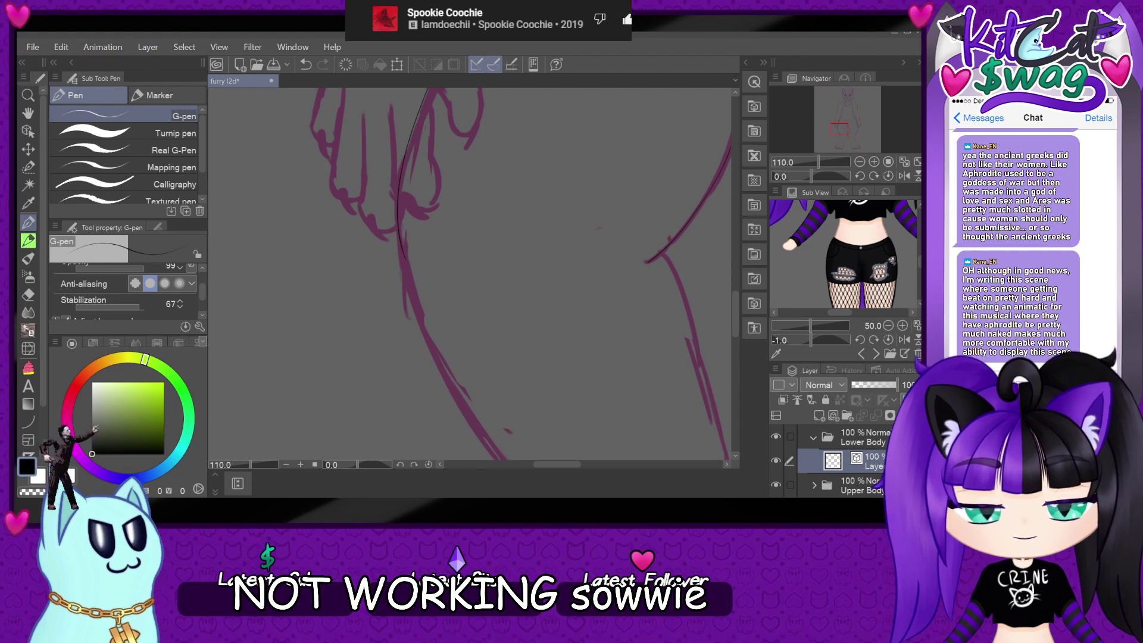
mouse_move(468, 159)
mouse_down()
mouse_move(419, 233)
mouse_move(548, 261)
mouse_move(475, 160)
mouse_up()
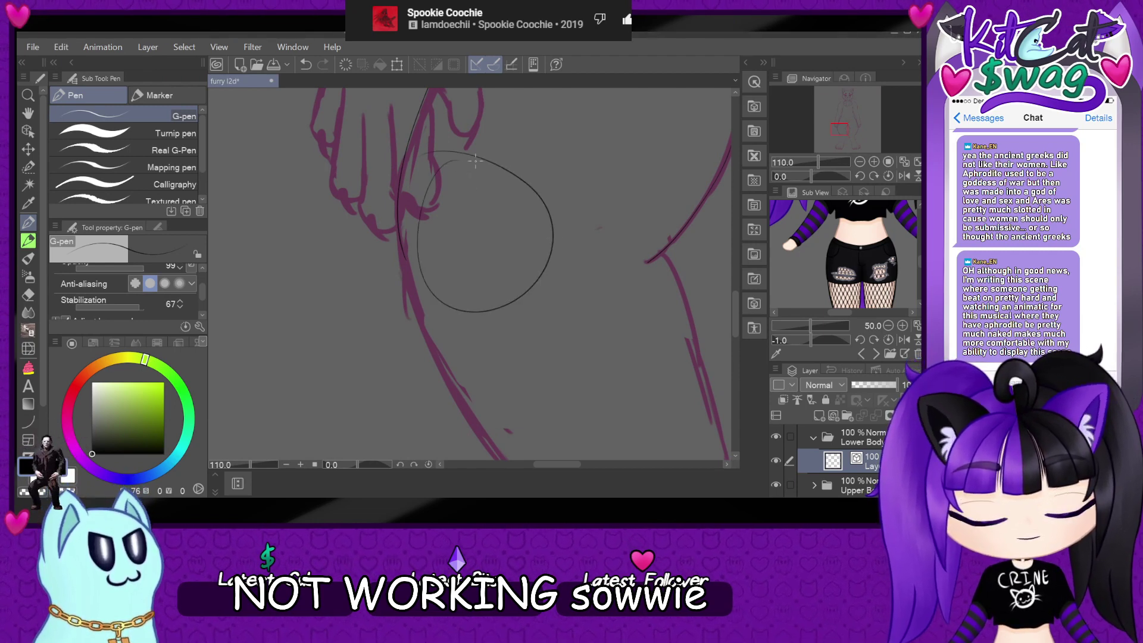
key(ctrl+z)
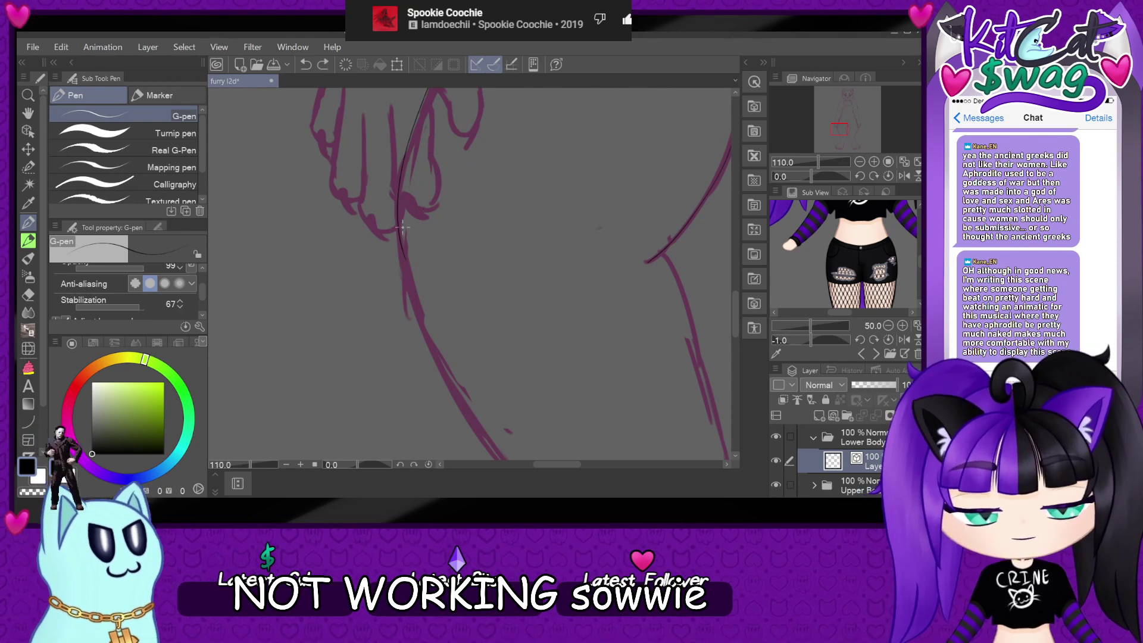
- Extend the left outer-thigh line below the fingertips along the sketch, redoing the G-pen stroke until it follows the curve
scroll(429, 241, up, 1)
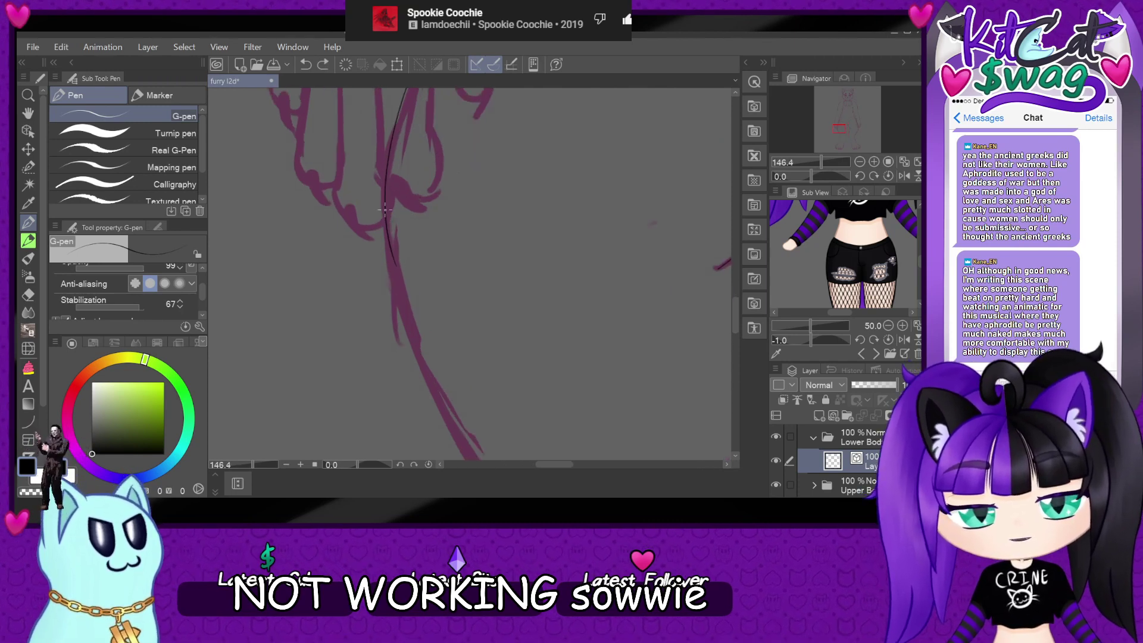
drag(389, 235, 417, 335)
key(ctrl+z)
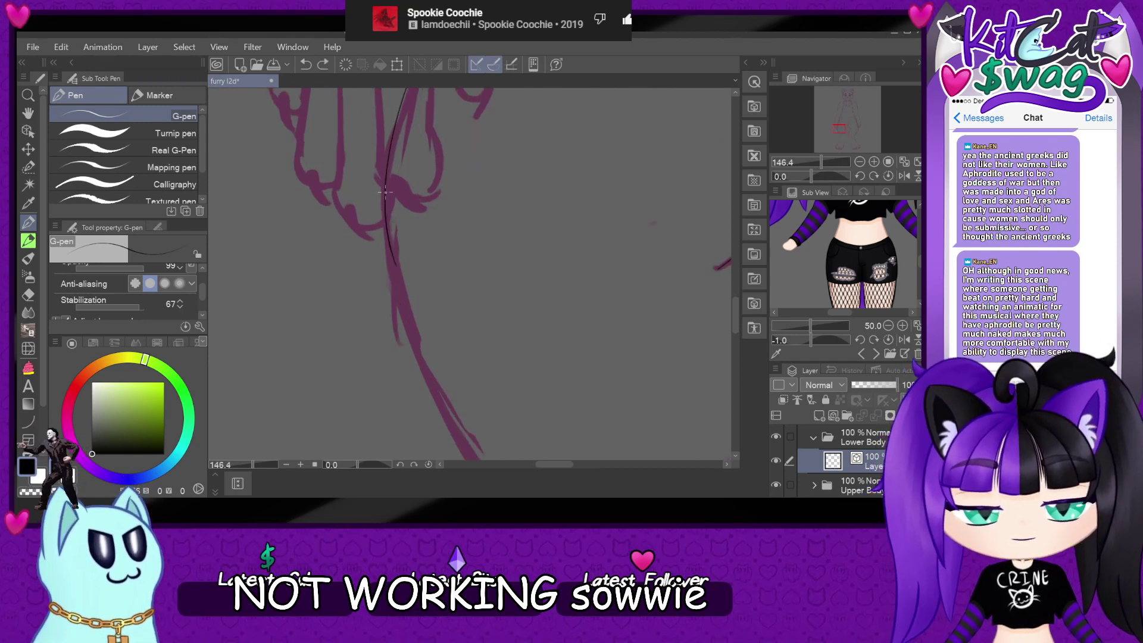
drag(382, 207, 405, 324)
key(ctrl+z)
mouse_move(383, 209)
mouse_down()
mouse_move(414, 342)
mouse_move(477, 356)
mouse_move(684, 345)
mouse_up()
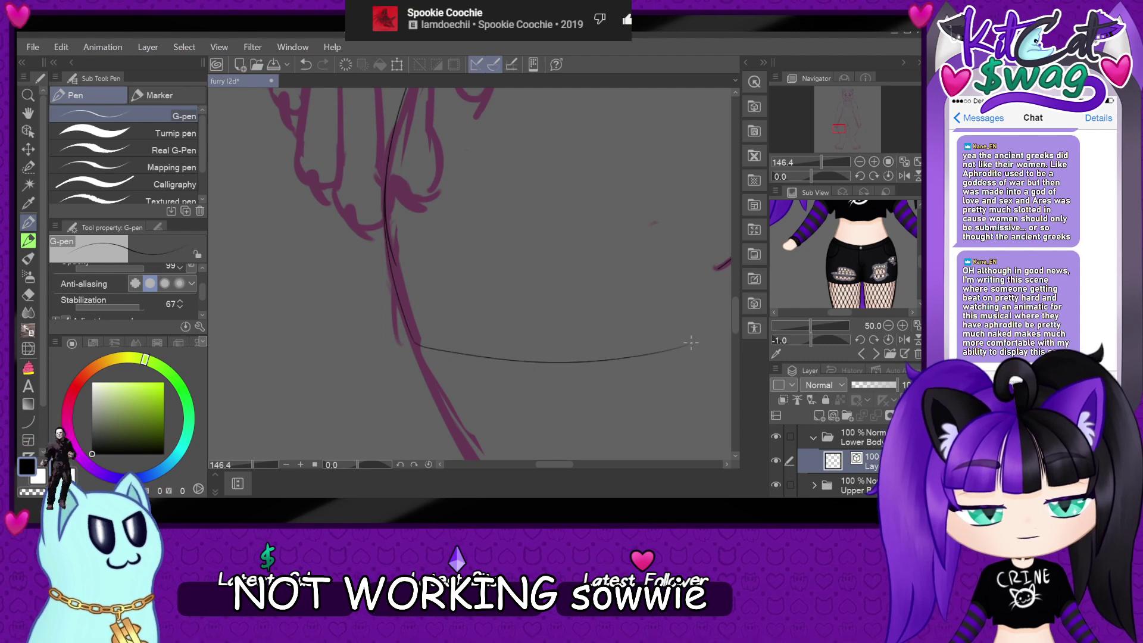
- Try to ink a shallow curve across the thigh from the inner crease to the outer-thigh line
scroll(620, 326, down, 3)
scroll(620, 326, up, 3)
key(ctrl+z)
mouse_move(609, 264)
mouse_down()
mouse_move(474, 314)
mouse_move(294, 337)
mouse_up()
scroll(293, 336, down, 3)
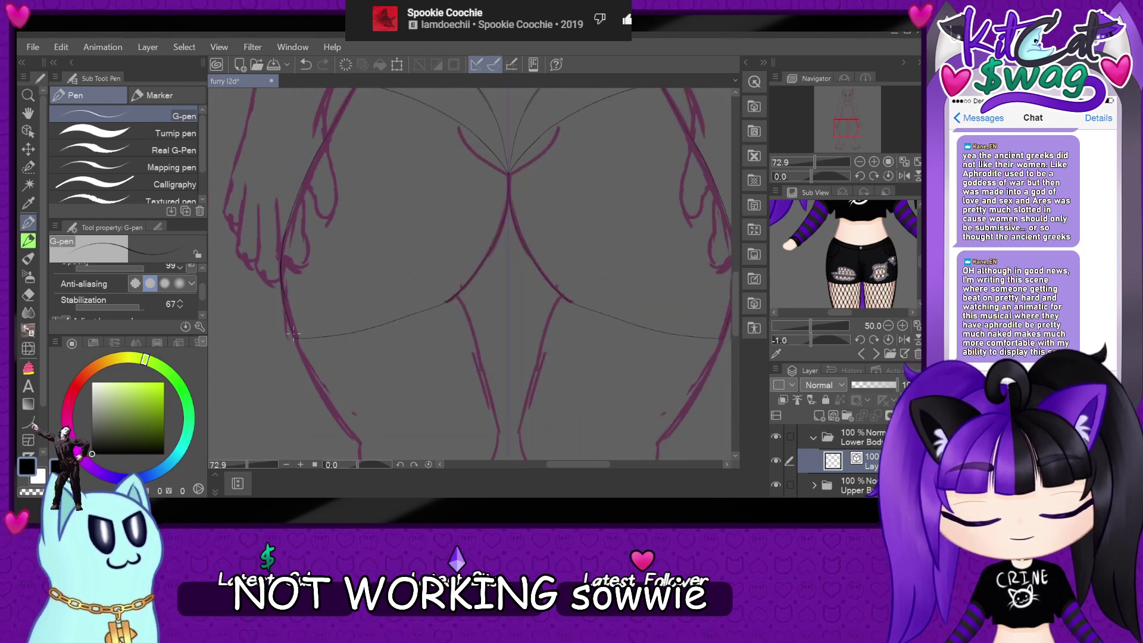
scroll(285, 344, up, 3)
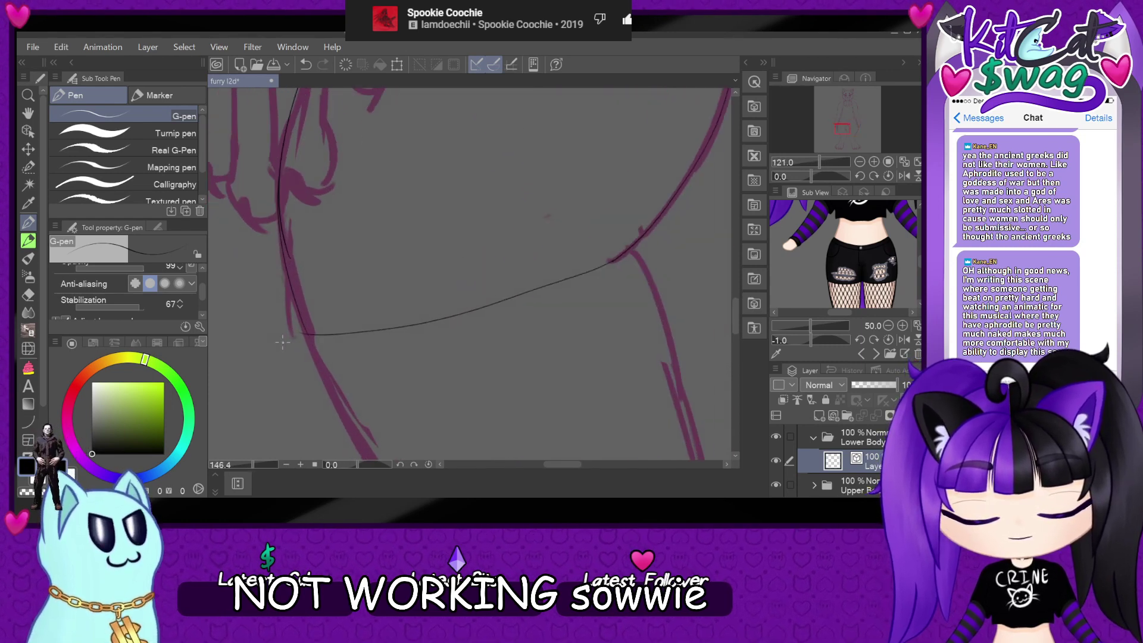
key(ctrl+z)
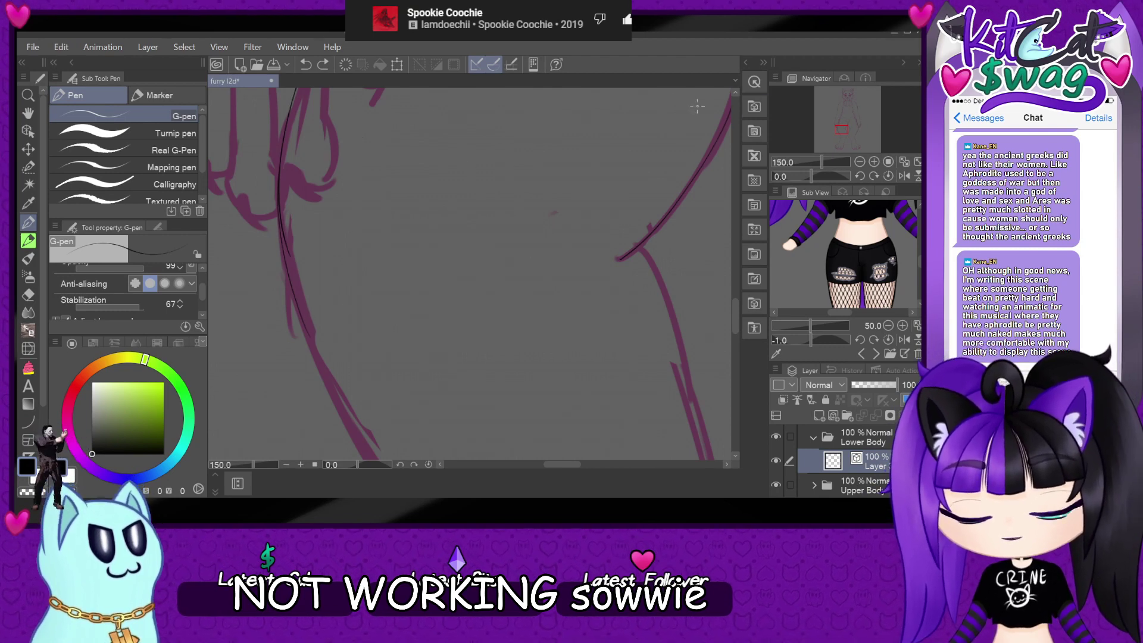
- Rotate the canvas to 39.9, try to ink the curve across the thigh from either side, and reset the rotation
drag(823, 176, 819, 176)
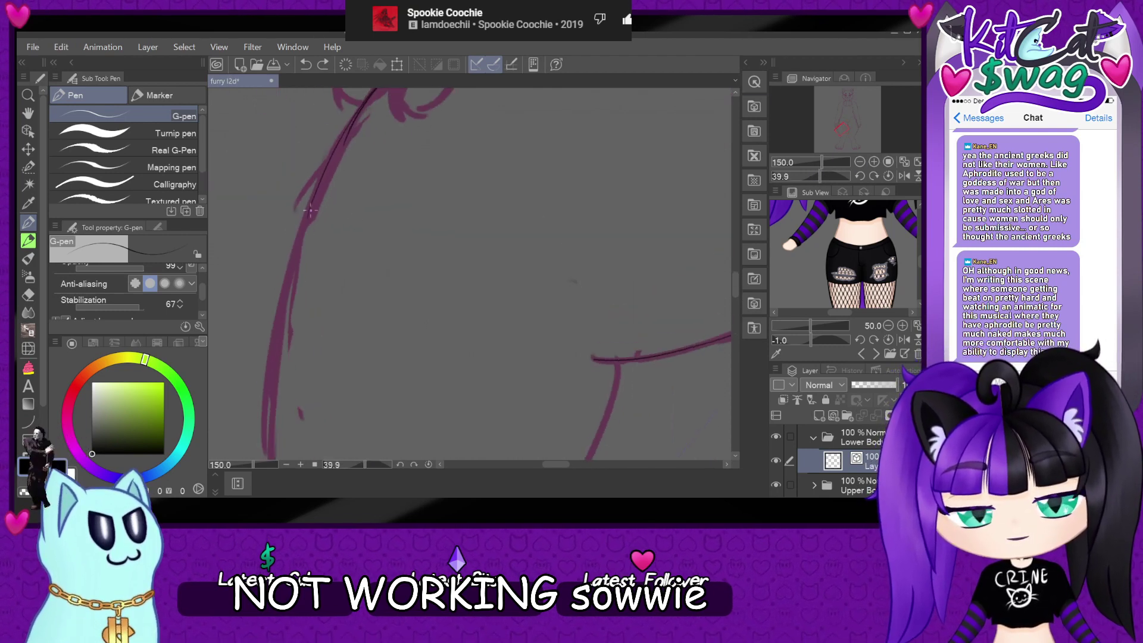
mouse_move(310, 207)
mouse_down()
mouse_move(303, 243)
mouse_move(328, 285)
mouse_move(441, 311)
mouse_move(652, 329)
mouse_up()
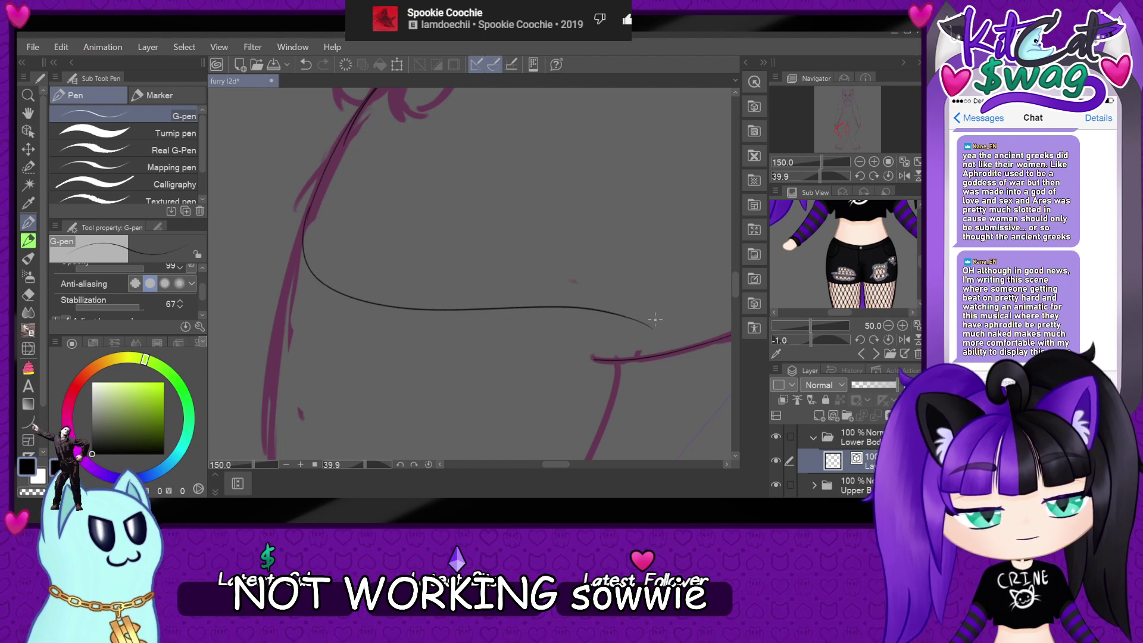
key(ctrl+z)
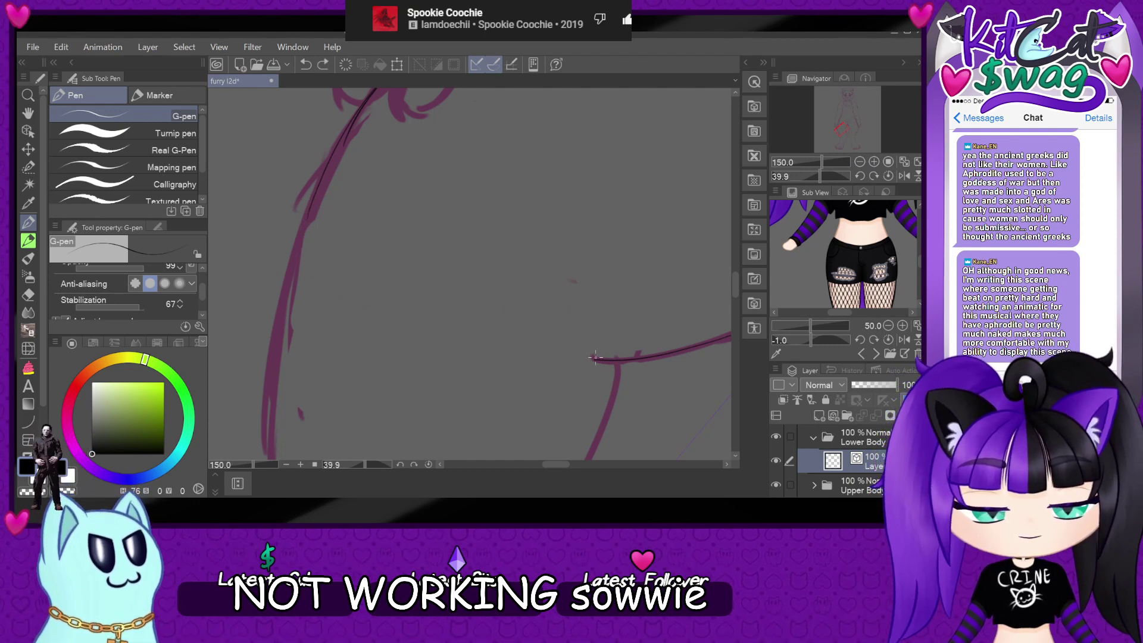
mouse_move(593, 359)
mouse_down()
mouse_move(399, 254)
mouse_move(296, 230)
mouse_move(322, 181)
mouse_up()
key(ctrl+z)
scroll(314, 211, down, 3)
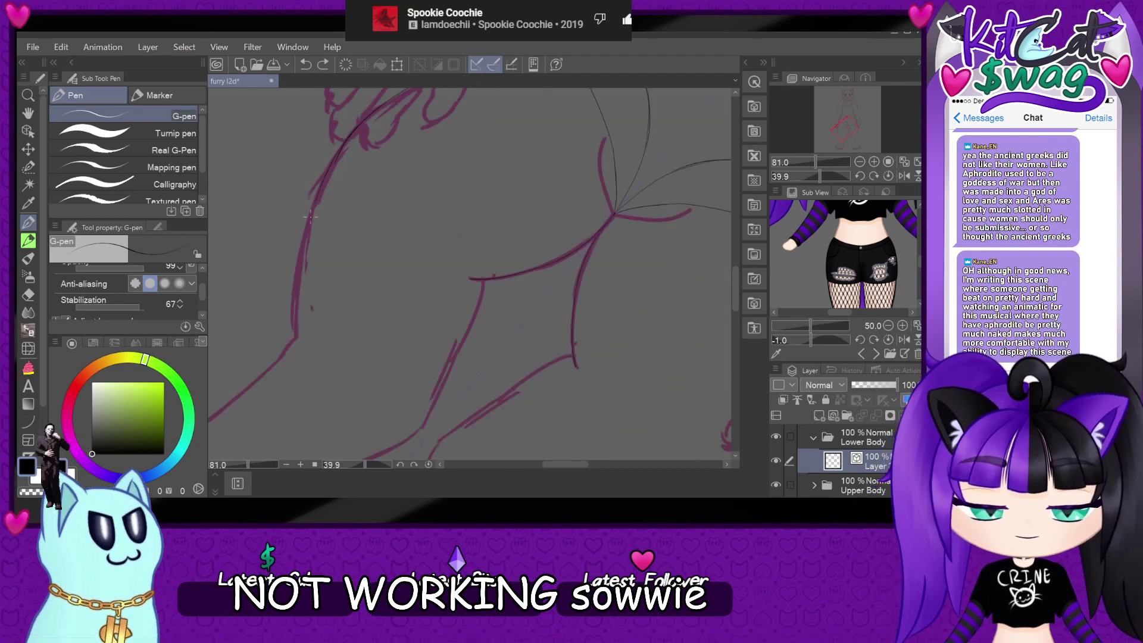
click(887, 177)
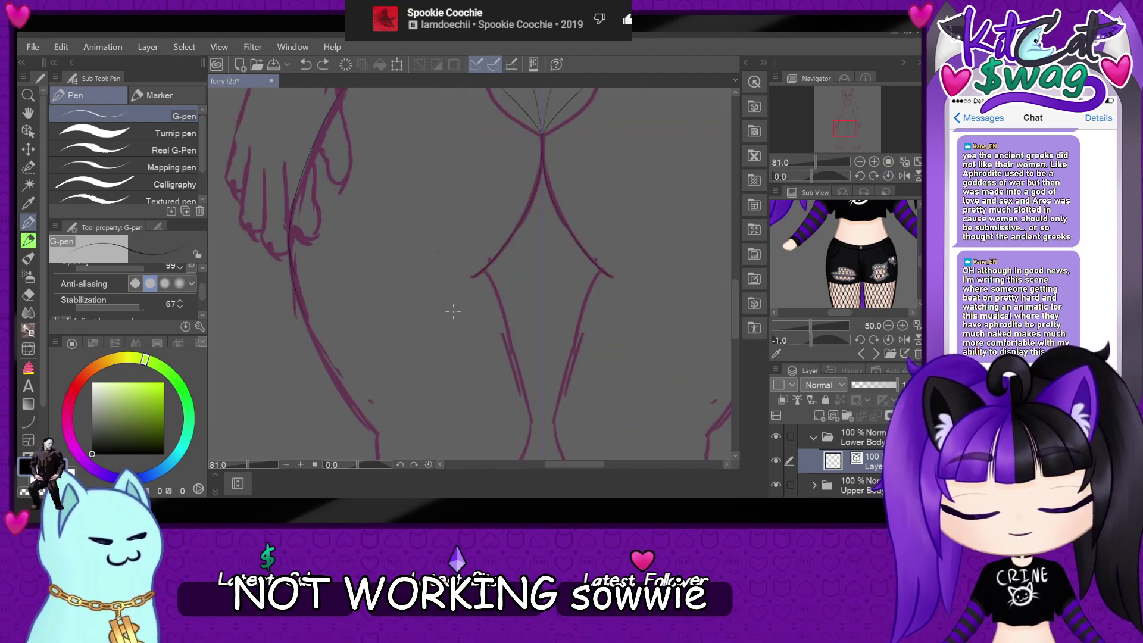
- Extend the outer-thigh line a little farther down the sketch, redoing the stroke twice until it joins smoothly
scroll(277, 306, up, 4)
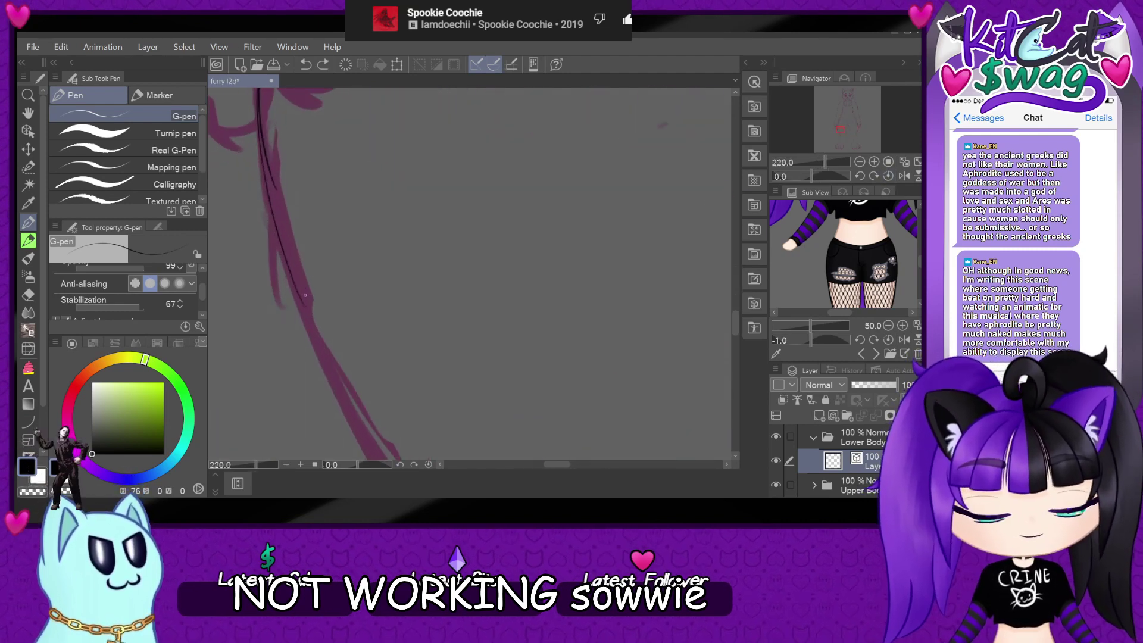
drag(300, 288, 332, 373)
key(ctrl+z)
drag(294, 283, 335, 369)
key(ctrl+z)
drag(296, 281, 322, 344)
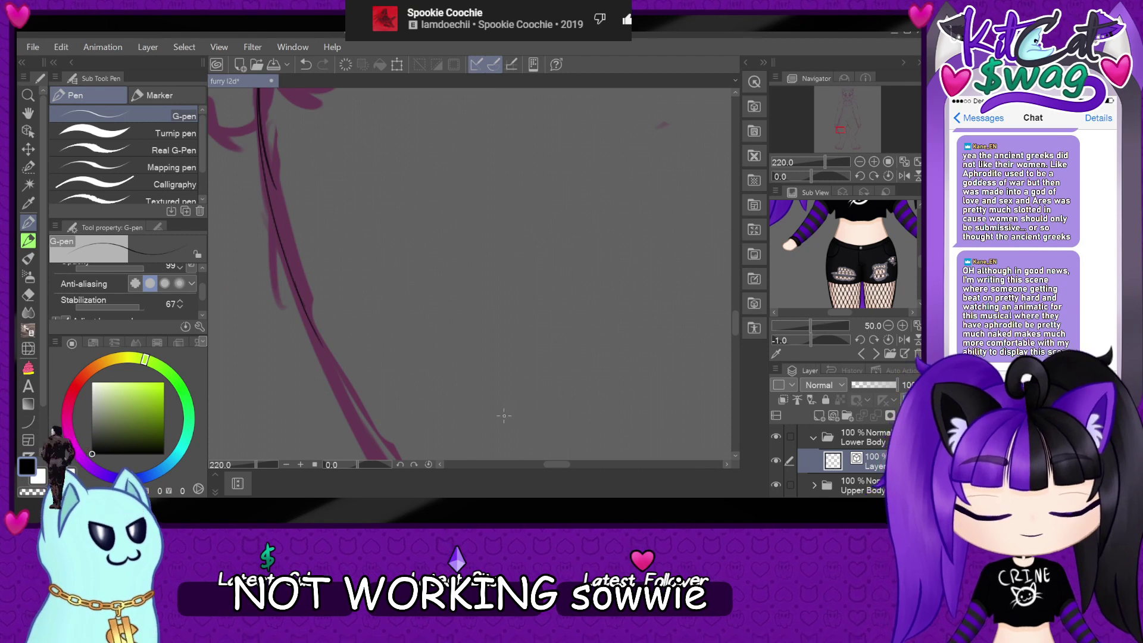
- Ink a rounded curve closing the thigh from the outer line's end up to the inner crease, and bridge the crease tip into it
scroll(505, 416, down, 3)
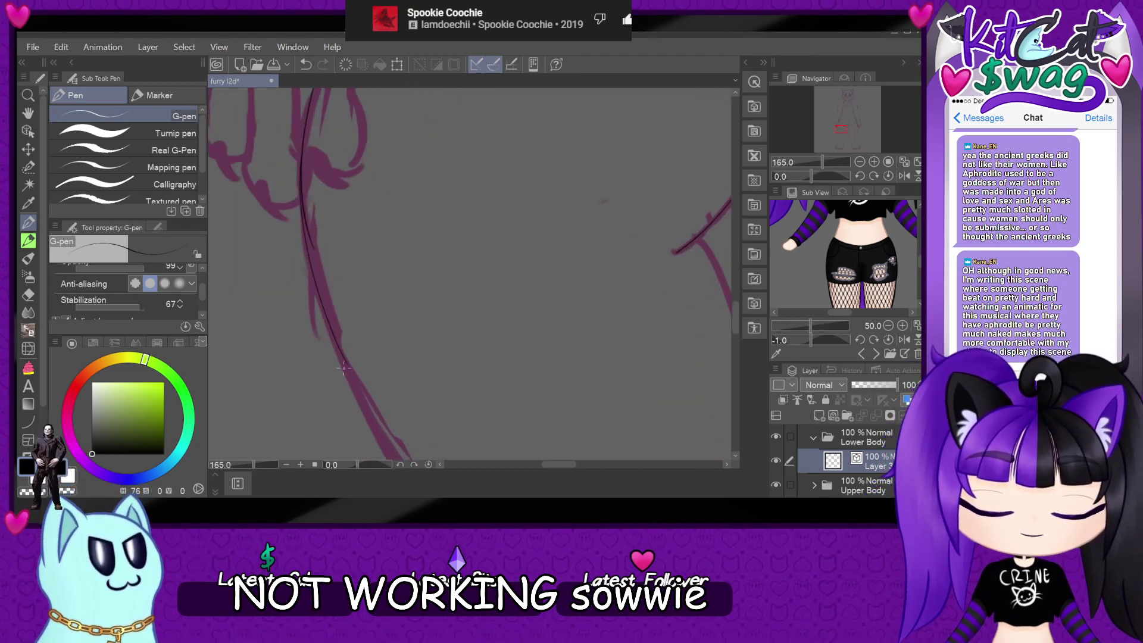
mouse_move(348, 365)
mouse_down()
mouse_move(419, 391)
mouse_move(585, 342)
mouse_move(708, 230)
mouse_up()
key(ctrl+z)
mouse_move(350, 364)
mouse_down()
mouse_move(399, 396)
mouse_move(531, 362)
mouse_move(708, 234)
mouse_up()
scroll(581, 258, down, 2)
scroll(649, 253, up, 5)
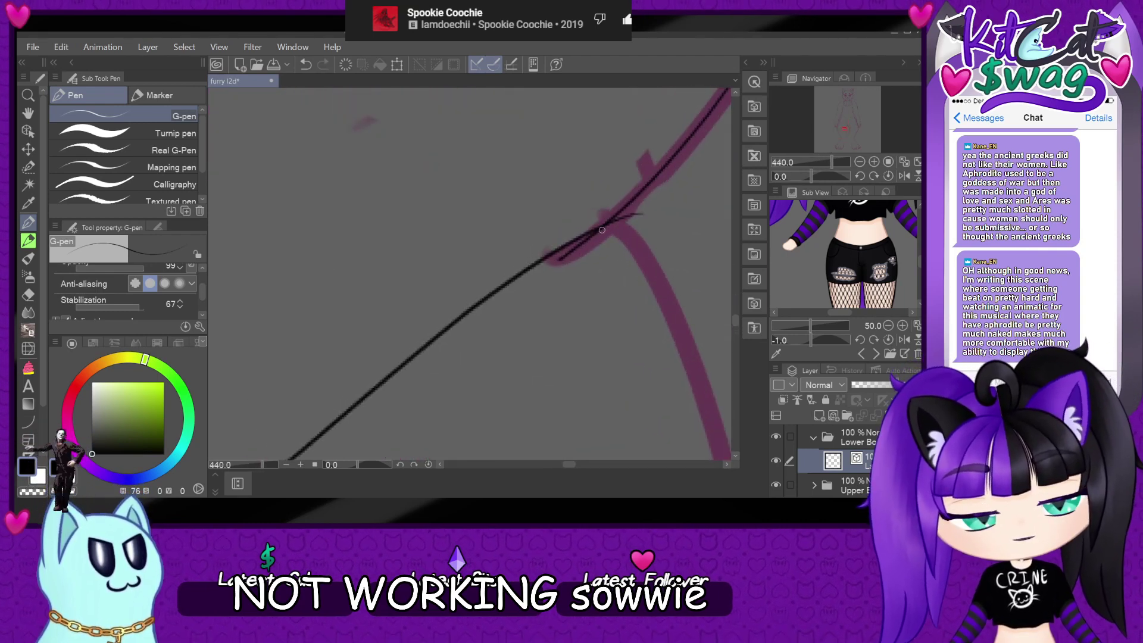
key(ctrl+z)
drag(573, 250, 440, 335)
- With the Object tool, move the closing curve's control points onto the crease line and delete the leftover segment overshooting the crease
key(o)
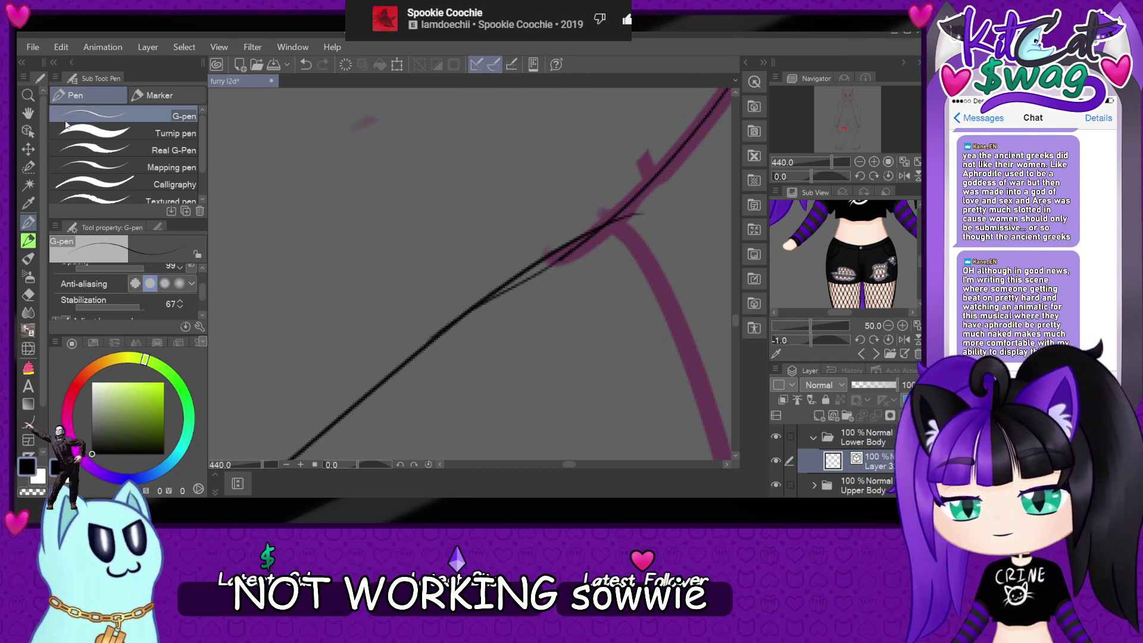
scroll(622, 426, up, 1)
scroll(621, 426, up, 3)
scroll(480, 270, down, 6)
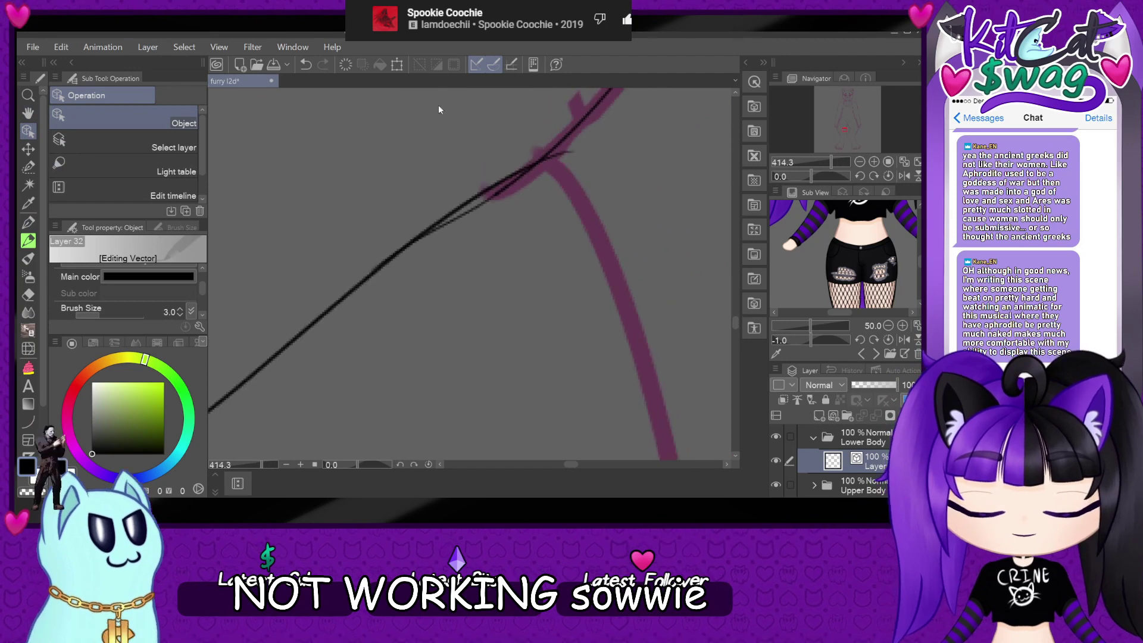
scroll(475, 146, up, 5)
click(482, 234)
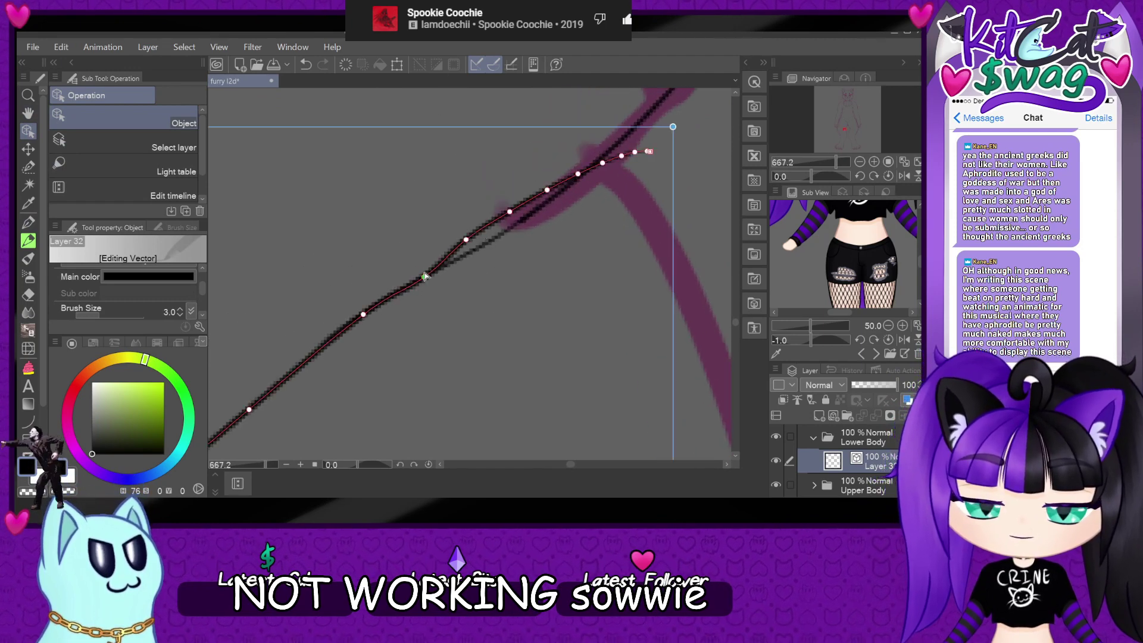
mouse_move(467, 240)
mouse_down()
mouse_move(478, 246)
mouse_move(555, 196)
mouse_up()
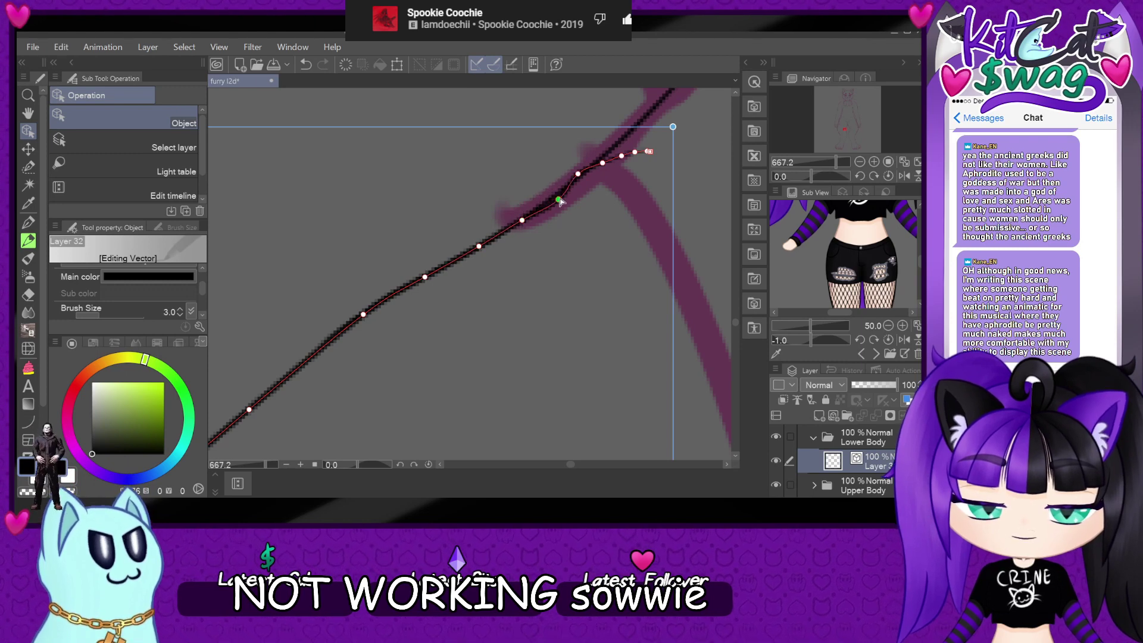
click(609, 154)
click(619, 157)
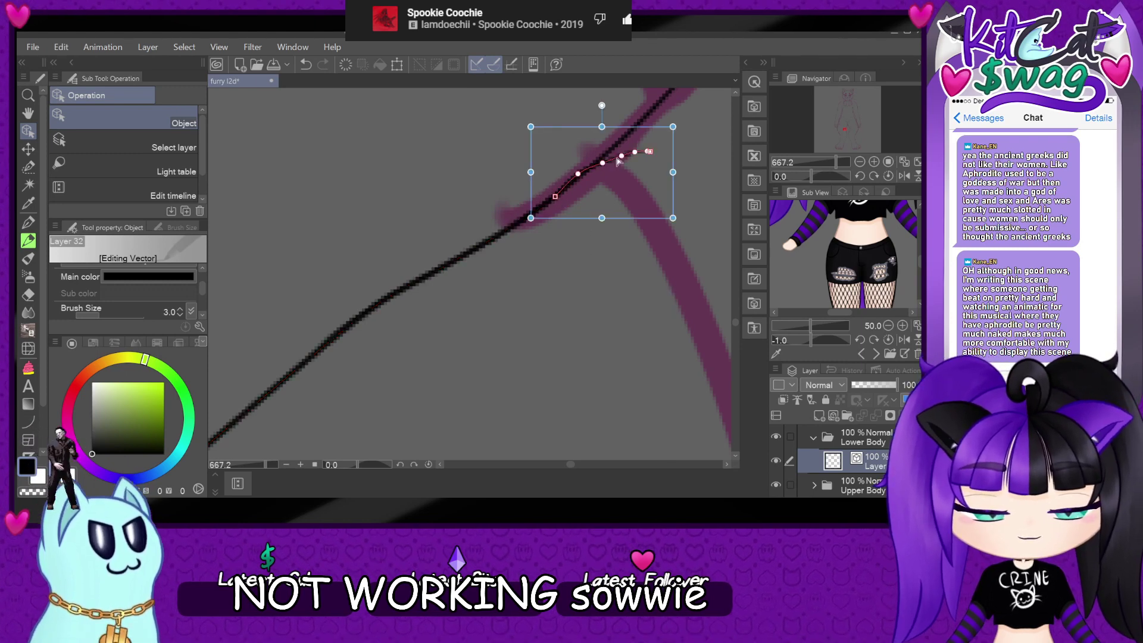
key(Delete)
- Add a new vector layer in the Lower Body folder and ink the outer-leg line with the G-pen from the thigh curve downward
scroll(570, 285, down, 4)
scroll(512, 295, down, 3)
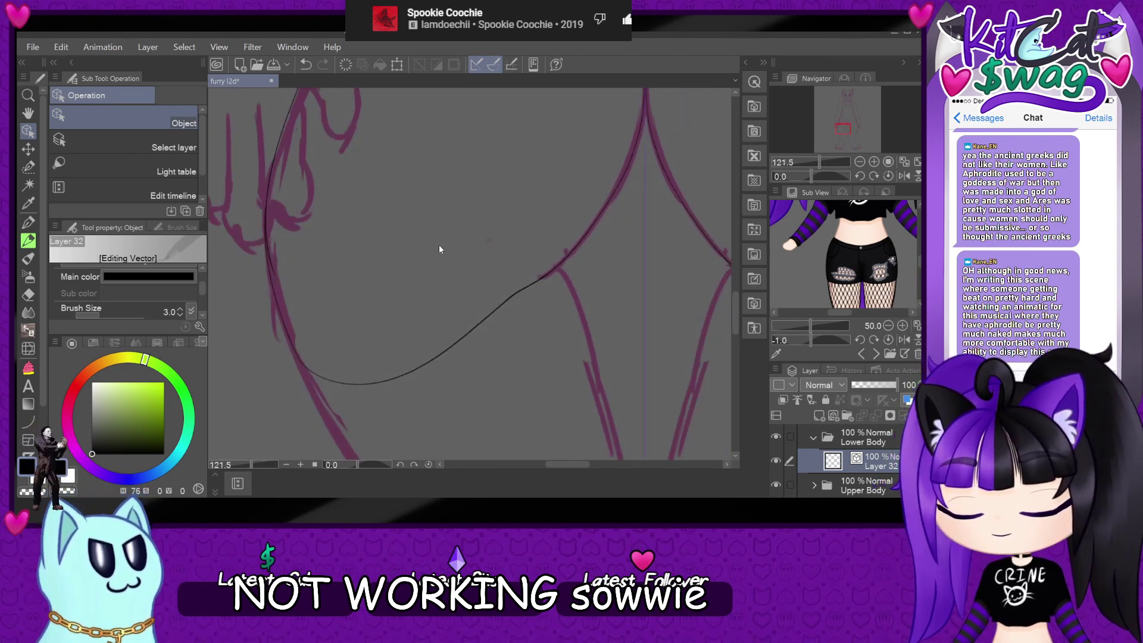
scroll(441, 242, down, 2)
scroll(474, 329, up, 1)
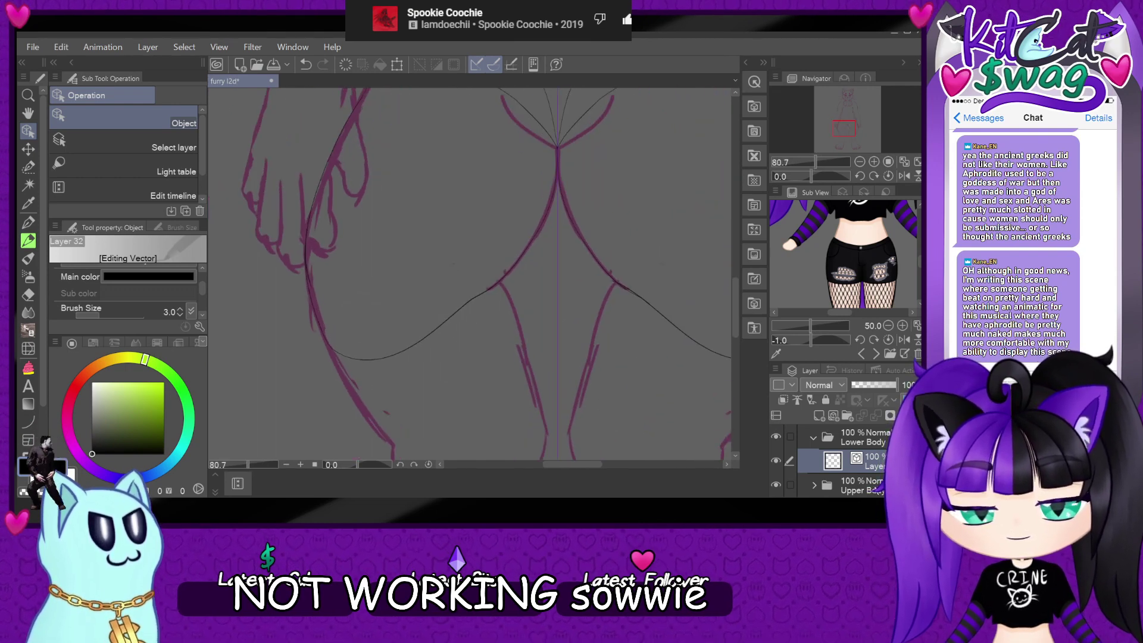
click(833, 415)
scroll(395, 406, up, 4)
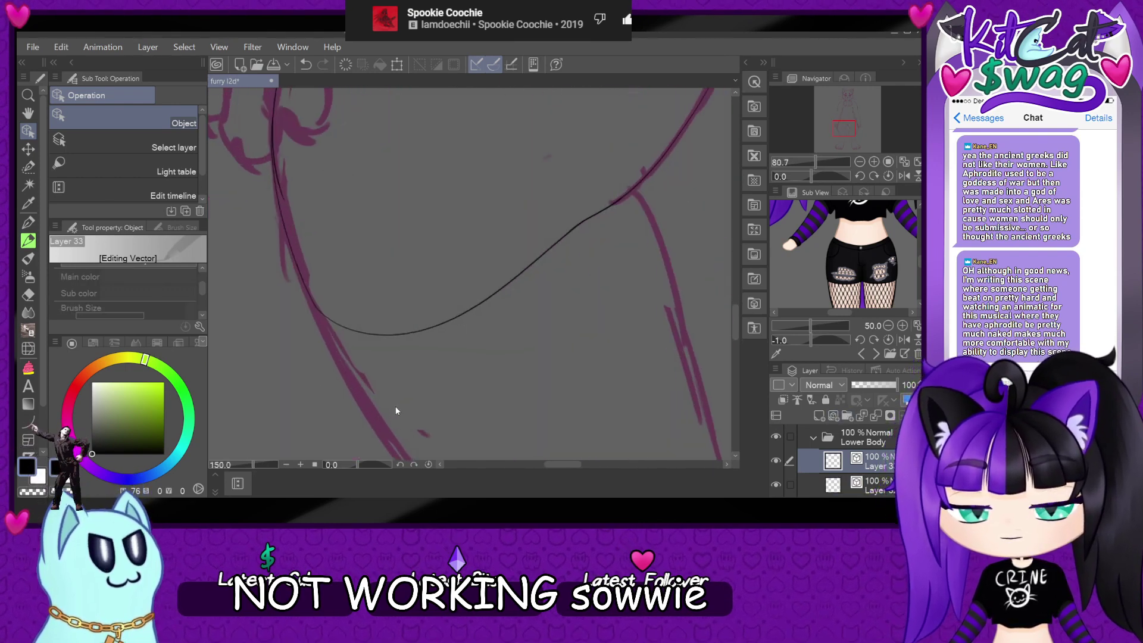
key(p)
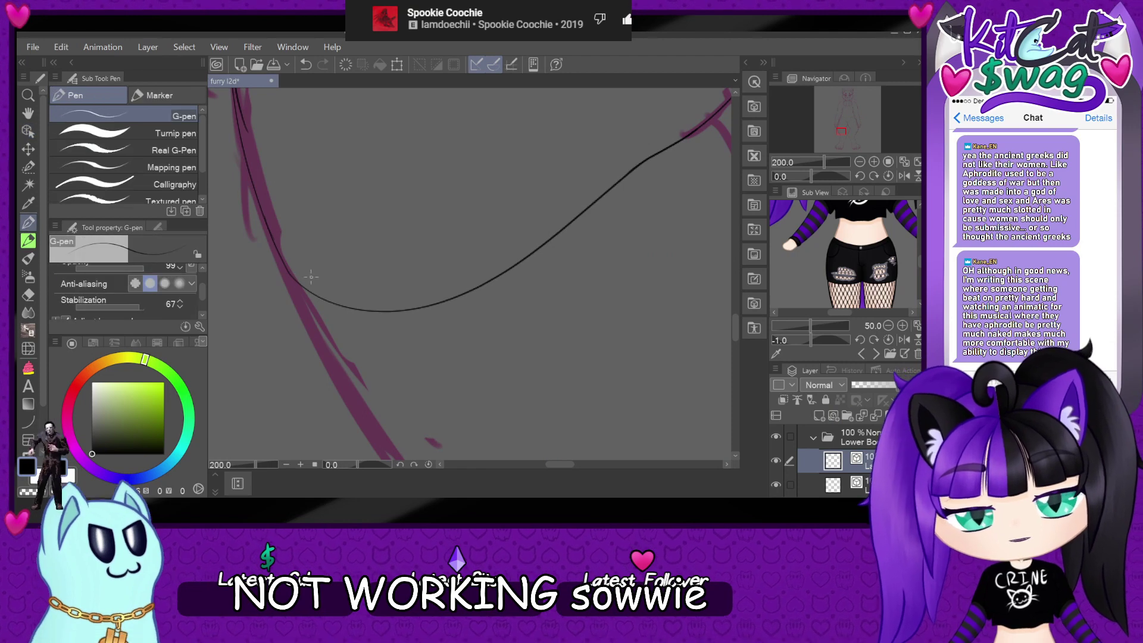
mouse_move(281, 252)
mouse_down()
mouse_move(323, 352)
mouse_move(353, 390)
mouse_up()
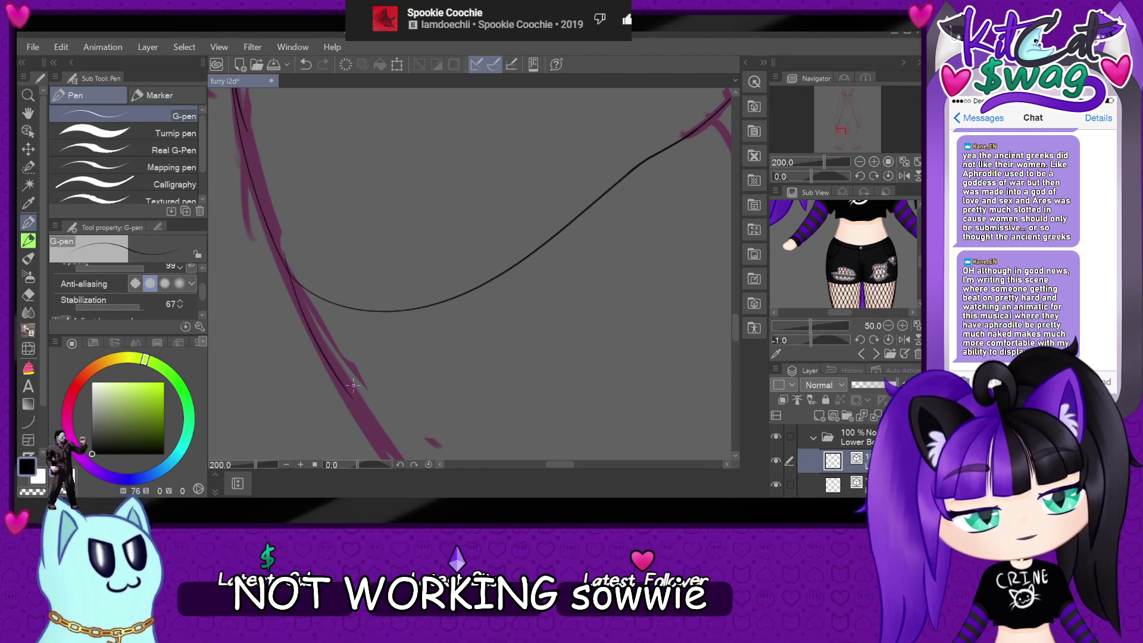
key(ctrl+z)
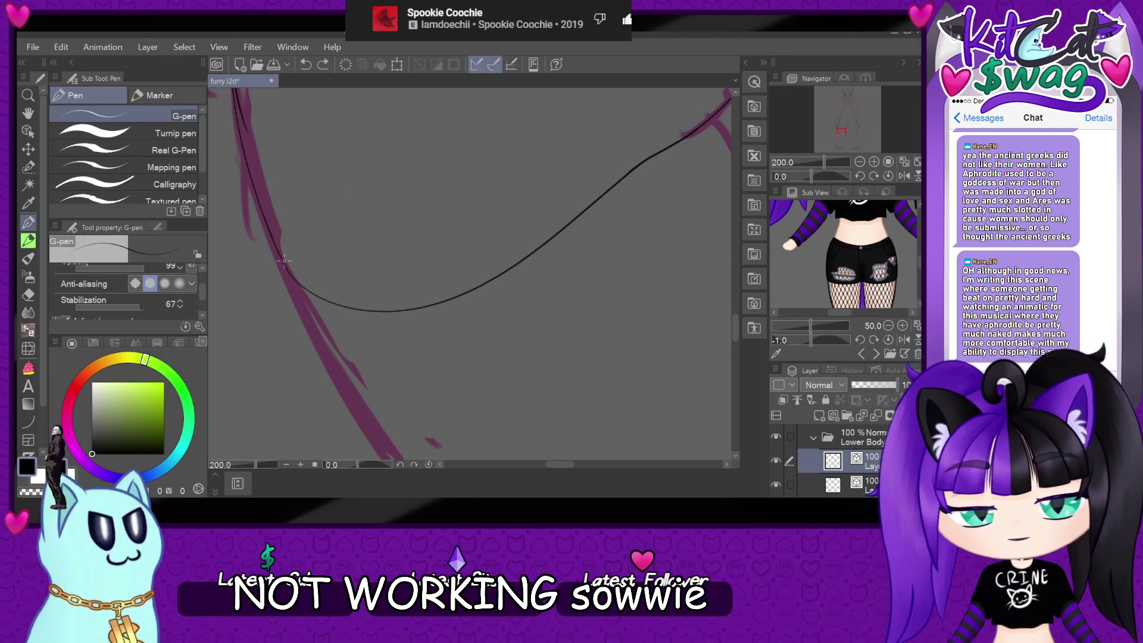
drag(285, 268, 345, 385)
- Ink the arched upper edge of the leg from the outer line across the thigh to the inner crease, redoing the crease-side stroke
mouse_move(284, 263)
mouse_down()
mouse_move(307, 210)
mouse_move(405, 152)
mouse_up()
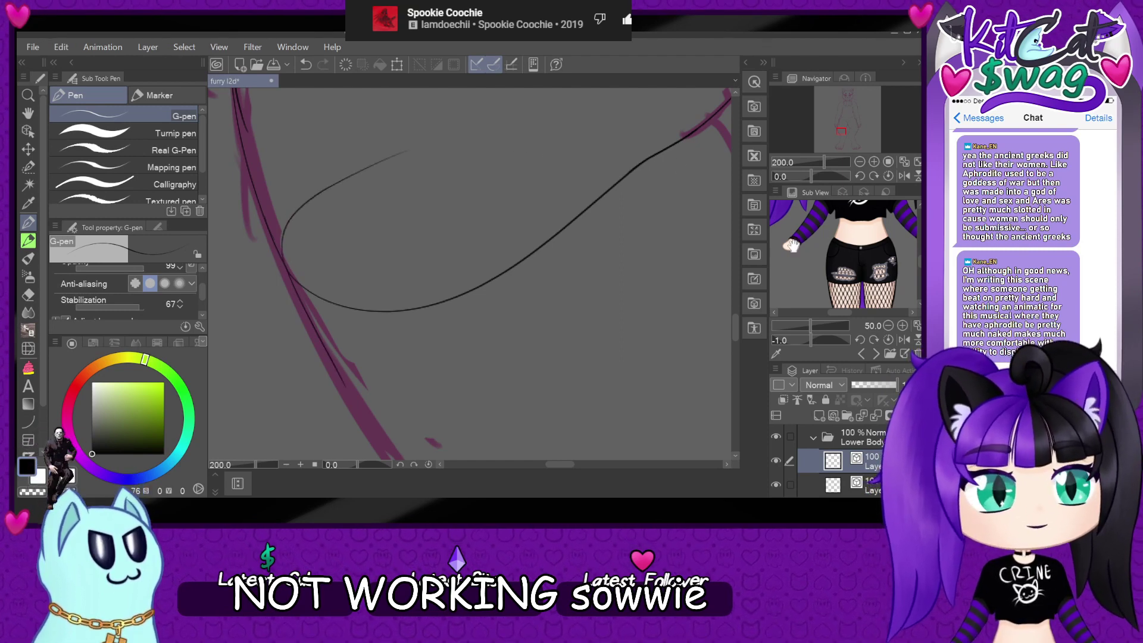
drag(596, 105, 552, 150)
scroll(551, 149, up, 2)
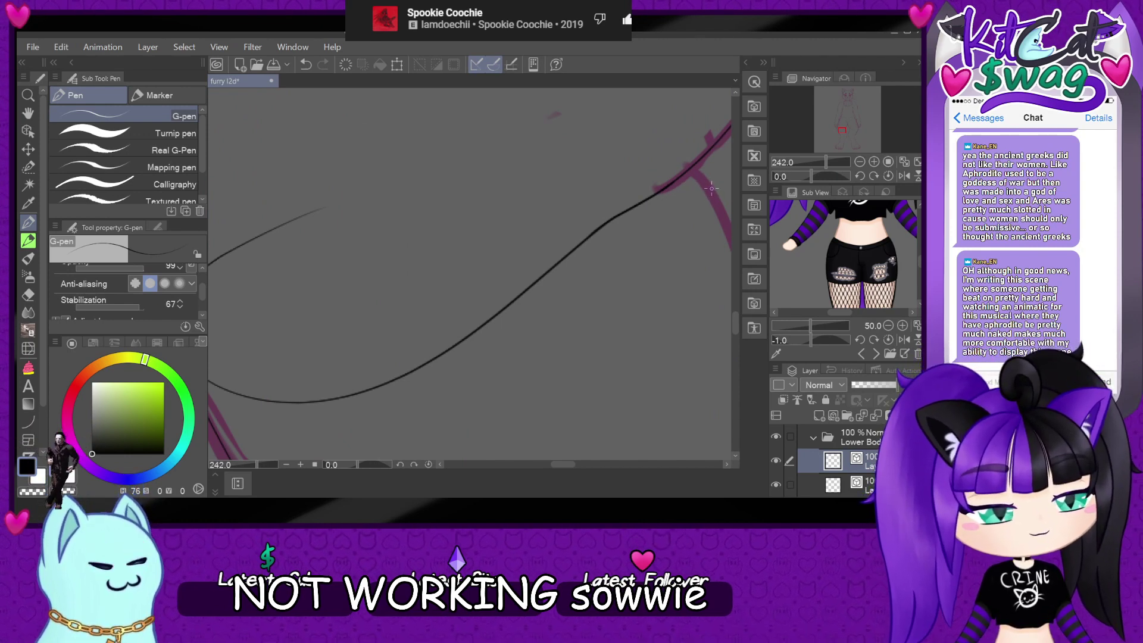
key(ctrl+z)
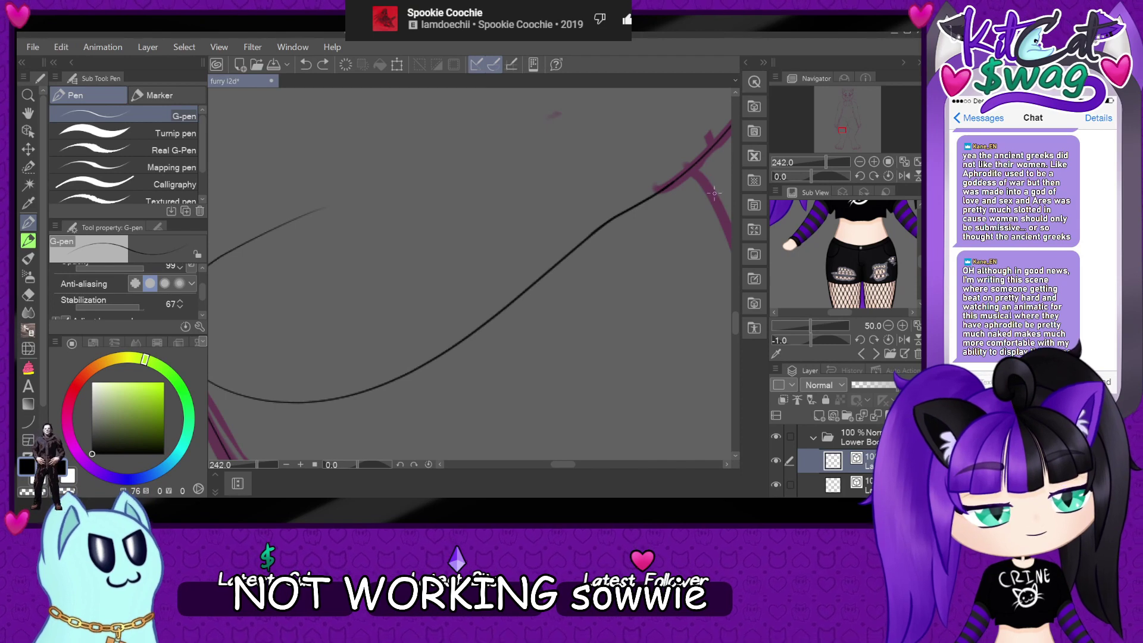
mouse_move(711, 196)
mouse_down()
mouse_move(680, 162)
mouse_move(626, 150)
mouse_move(520, 159)
mouse_move(310, 205)
mouse_up()
key(ctrl+z)
- Try to ink the mirrored inner-leg lines from the thigh crease down around the knee along the sketch
scroll(335, 224, down, 2)
scroll(335, 224, down, 4)
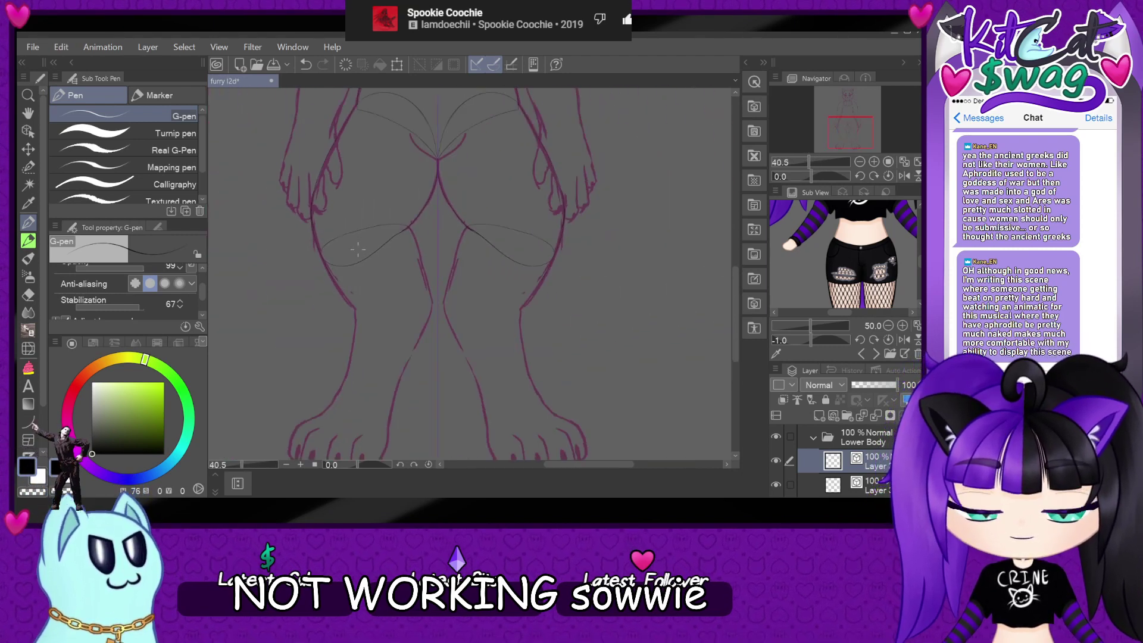
scroll(357, 249, up, 5)
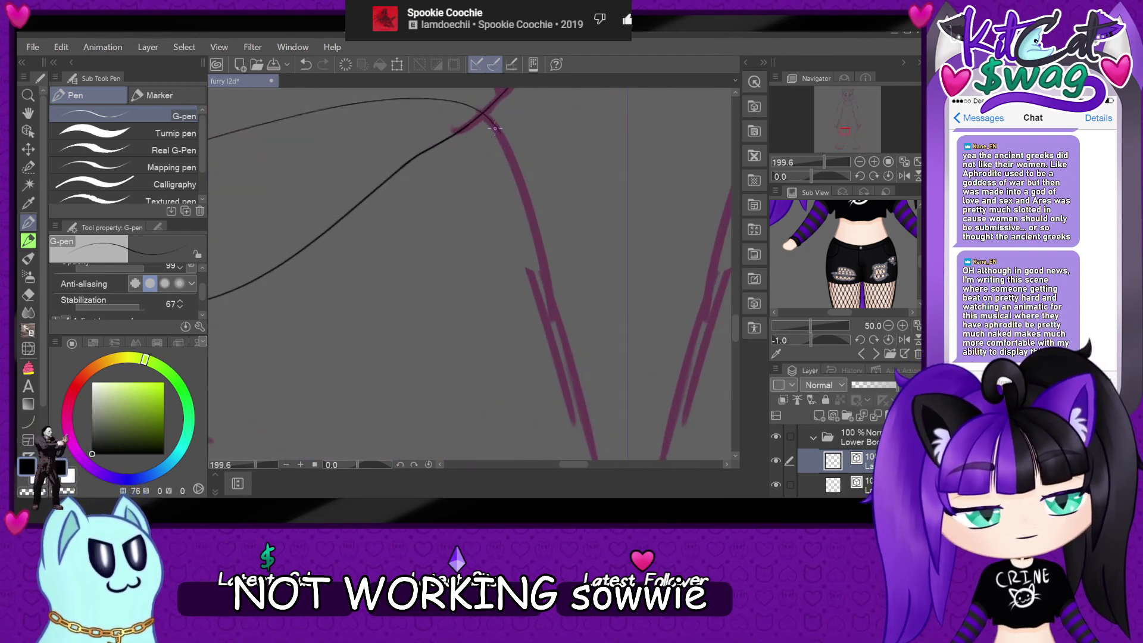
drag(495, 122, 587, 442)
scroll(591, 400, down, 5)
scroll(589, 405, up, 4)
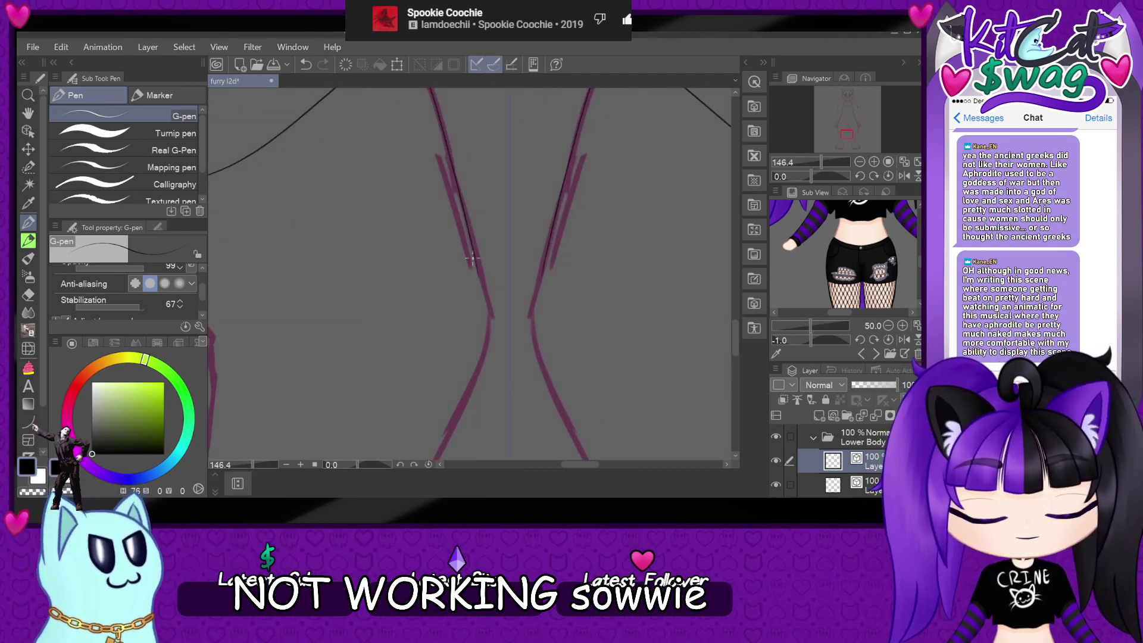
scroll(471, 257, down, 4)
scroll(384, 332, up, 3)
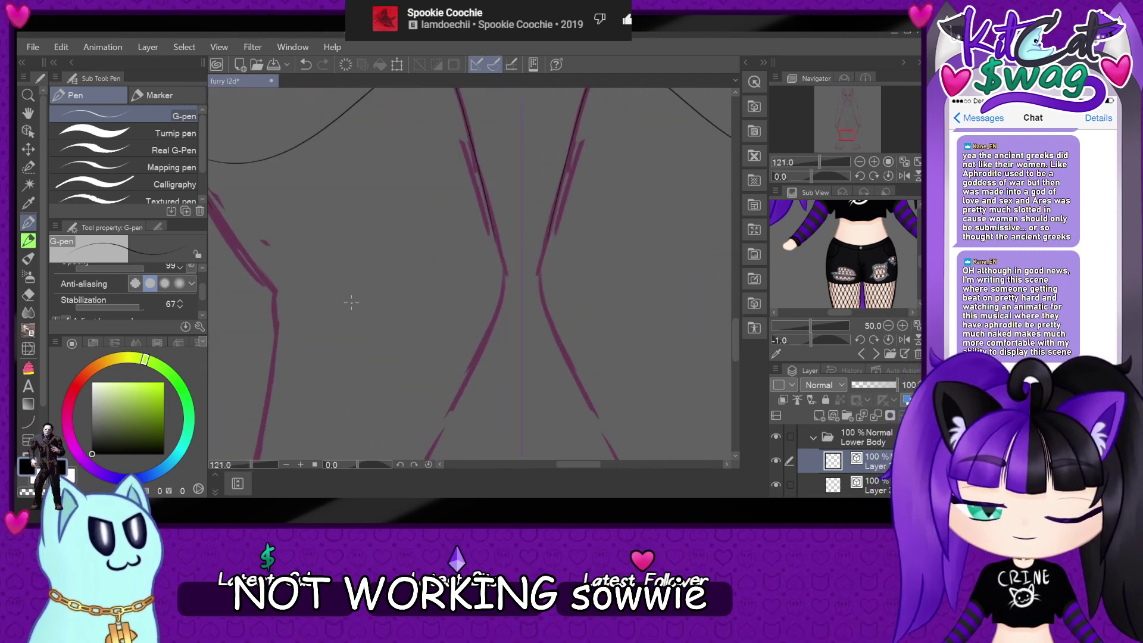
scroll(352, 302, up, 2)
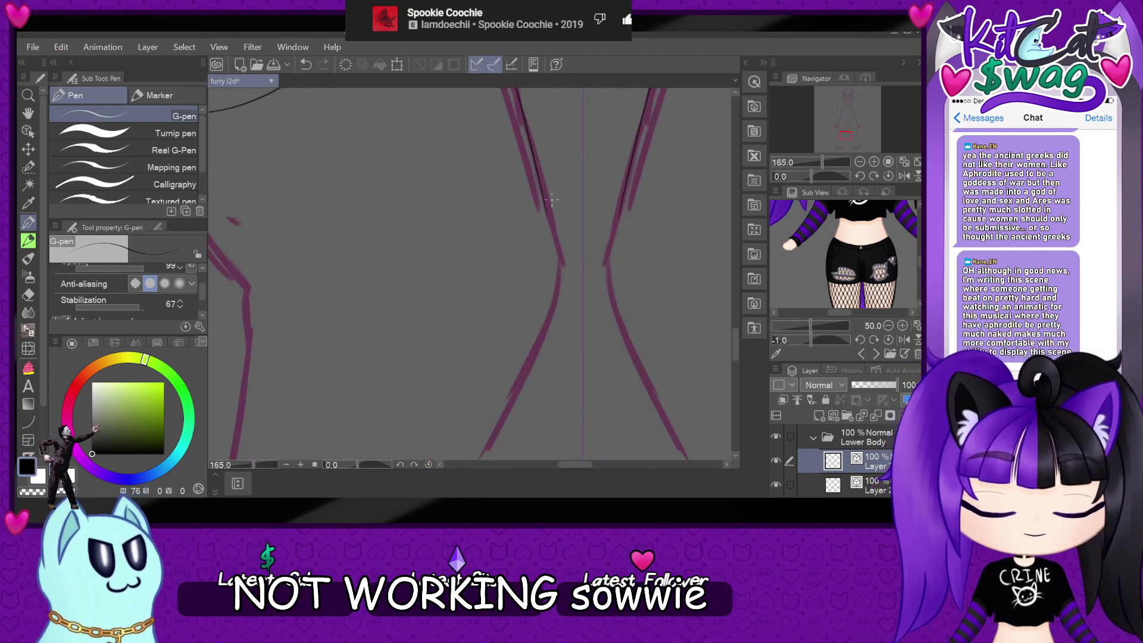
drag(545, 205, 560, 314)
key(ctrl+z)
key(ctrl+z)
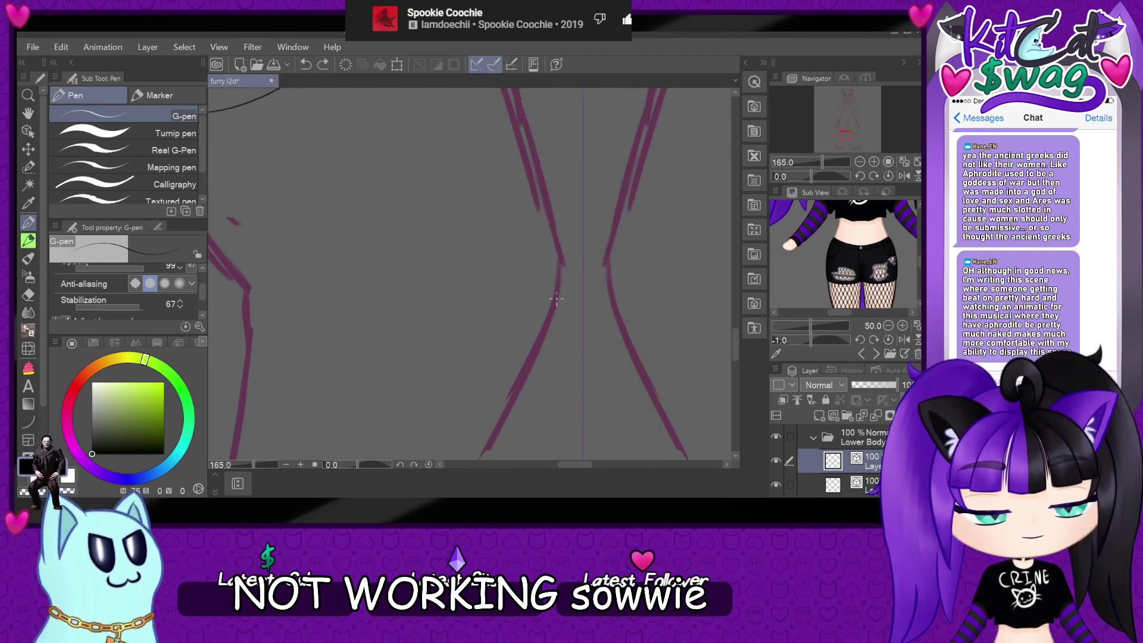
- Ink the mirrored inner-knee curve along the sketch with the G-pen, undoing and redrawing the stroke until it follows the bend
mouse_move(553, 303)
mouse_down()
mouse_move(556, 216)
mouse_move(528, 126)
mouse_up()
key(ctrl+z)
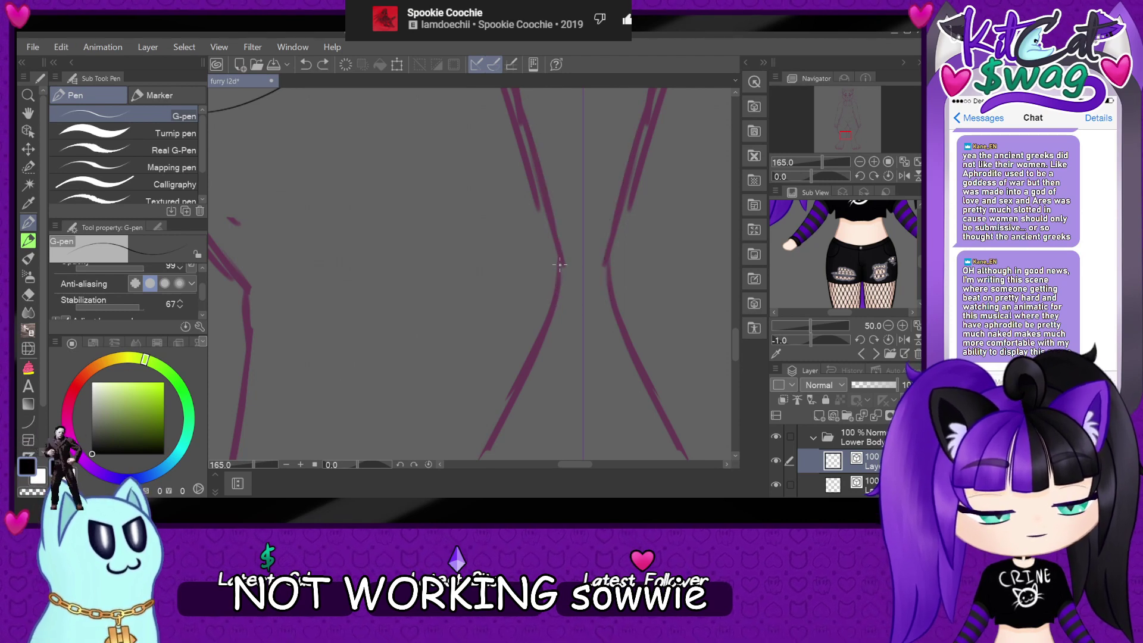
mouse_move(554, 304)
mouse_down()
mouse_move(561, 247)
mouse_move(530, 138)
mouse_up()
key(ctrl+z)
mouse_move(551, 215)
mouse_down()
mouse_move(559, 270)
mouse_move(548, 331)
mouse_up()
key(ctrl+z)
mouse_move(551, 220)
mouse_down()
mouse_move(562, 267)
mouse_move(551, 315)
mouse_up()
scroll(552, 316, down, 3)
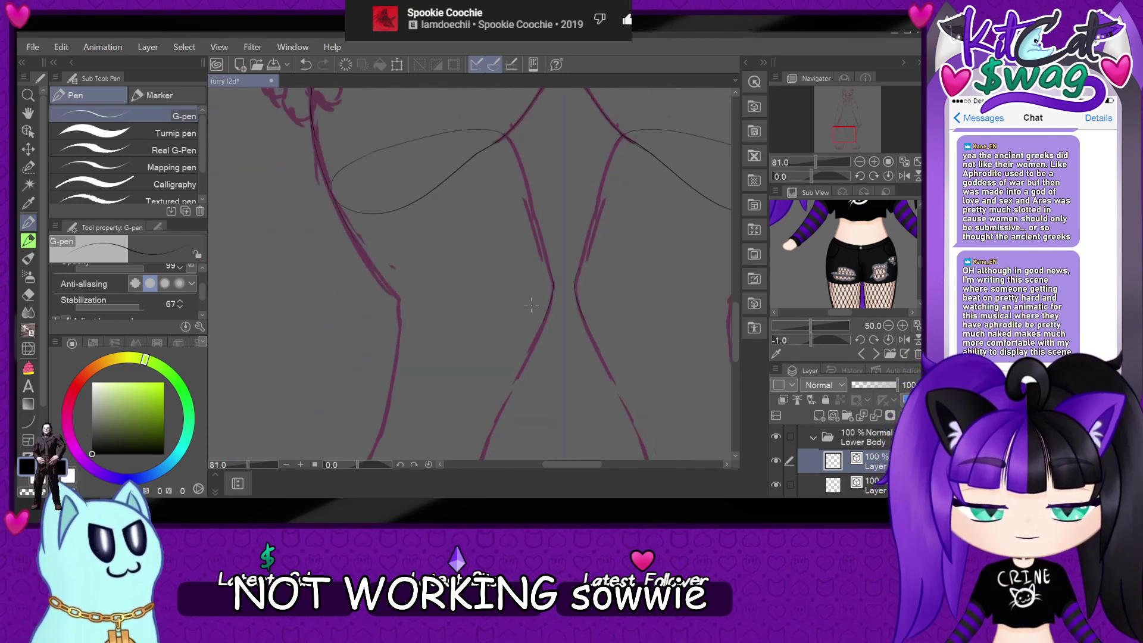
- Ink the mirrored inner-thigh line between the thigh crease and the knee curve along the sketch, replacing the strokes that stray
scroll(531, 305, up, 4)
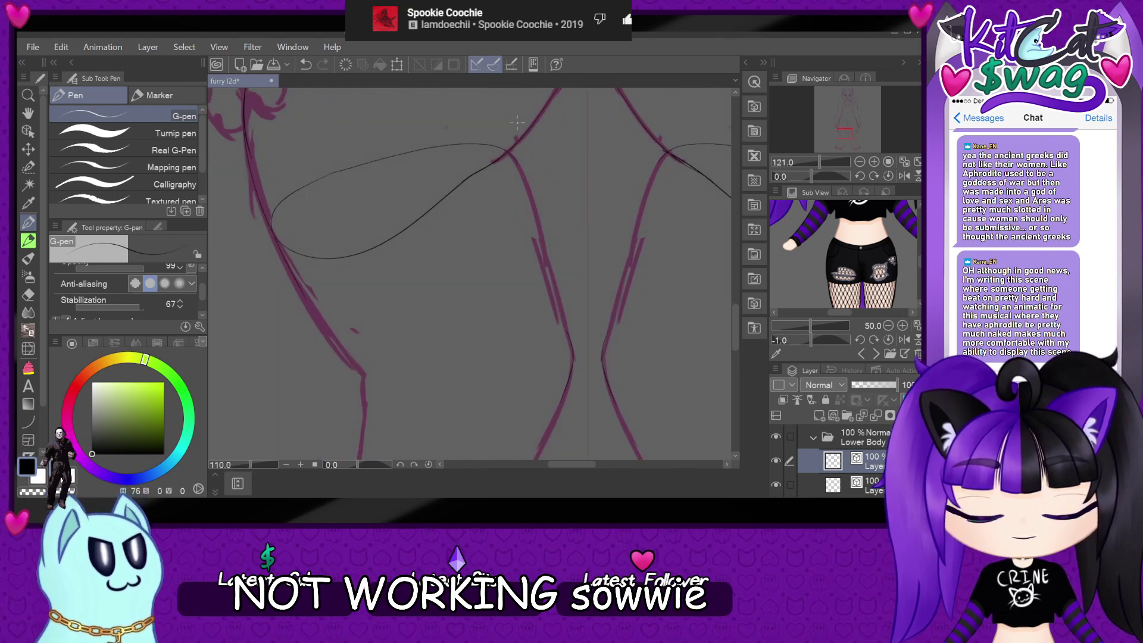
scroll(579, 237, up, 2)
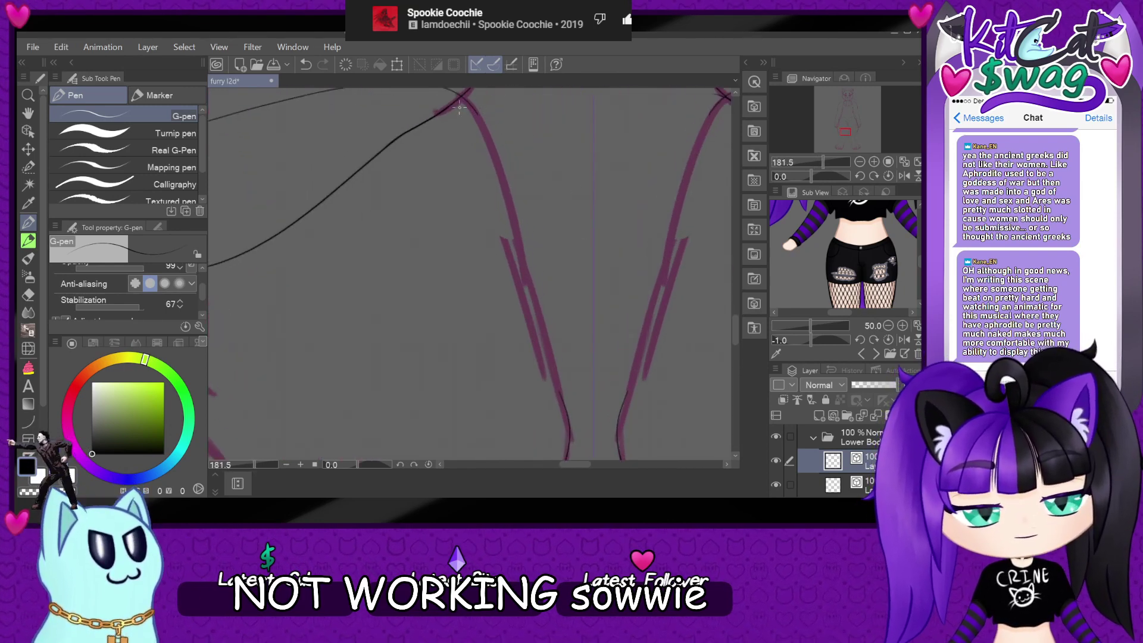
mouse_move(476, 112)
mouse_down()
mouse_move(524, 205)
mouse_move(558, 395)
mouse_up()
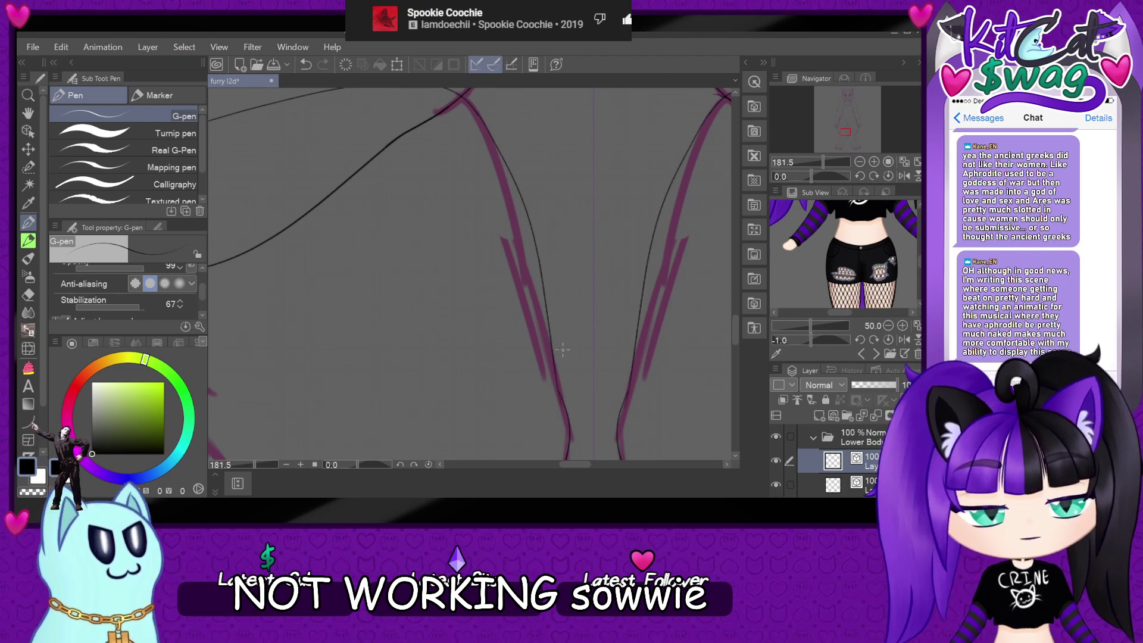
key(ctrl+z)
drag(847, 183, 790, 174)
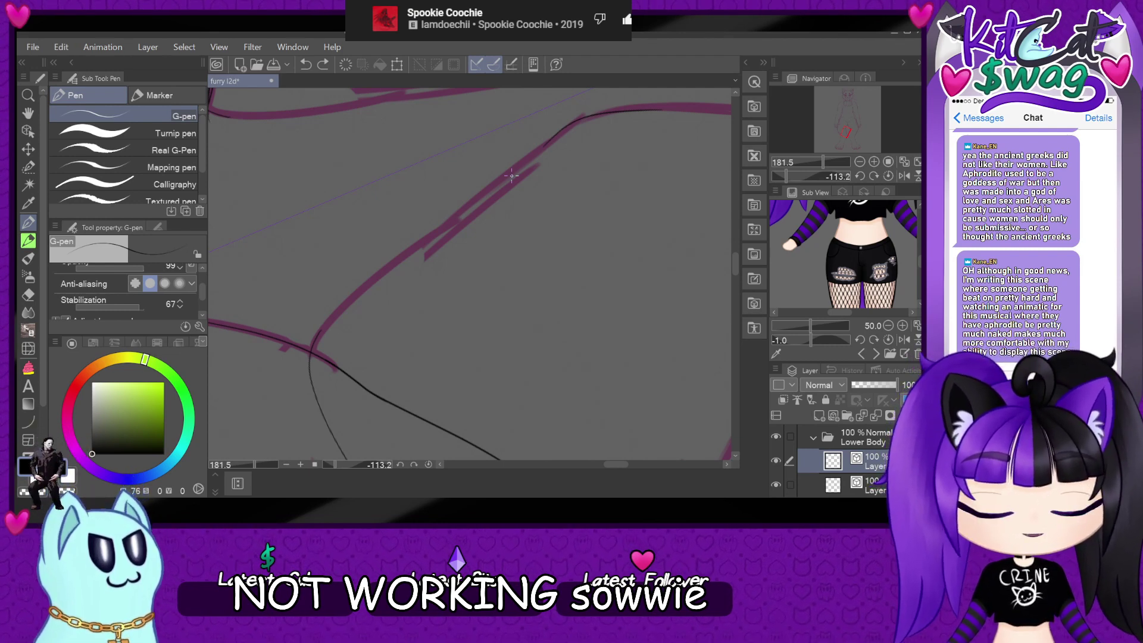
mouse_move(554, 137)
mouse_down()
mouse_move(406, 243)
mouse_move(313, 333)
mouse_up()
key(ctrl+z)
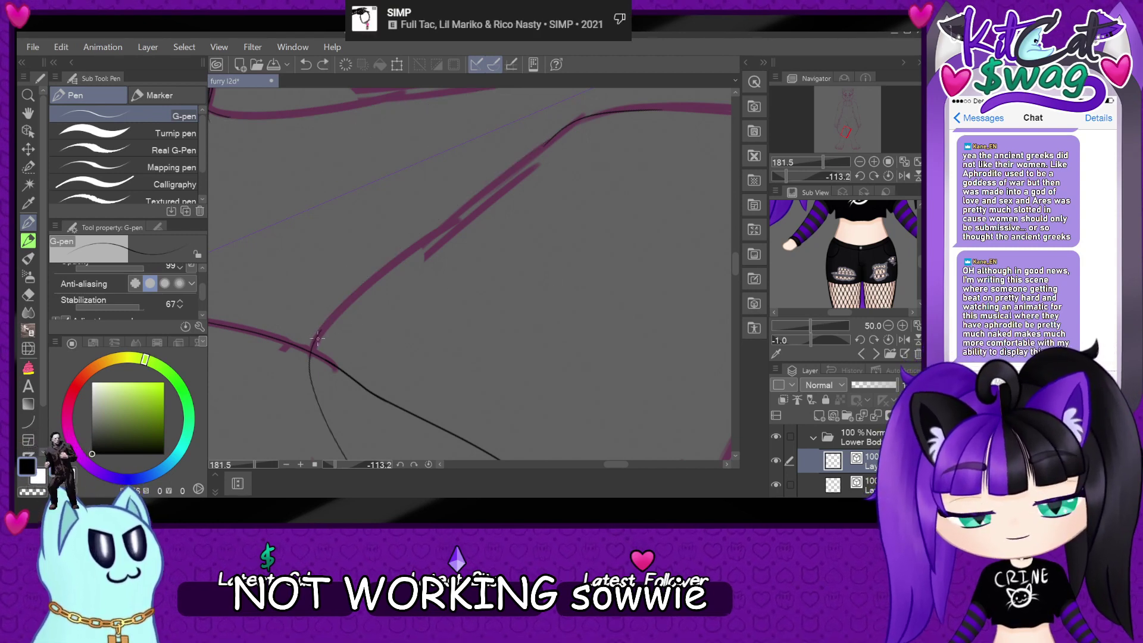
drag(316, 338, 577, 124)
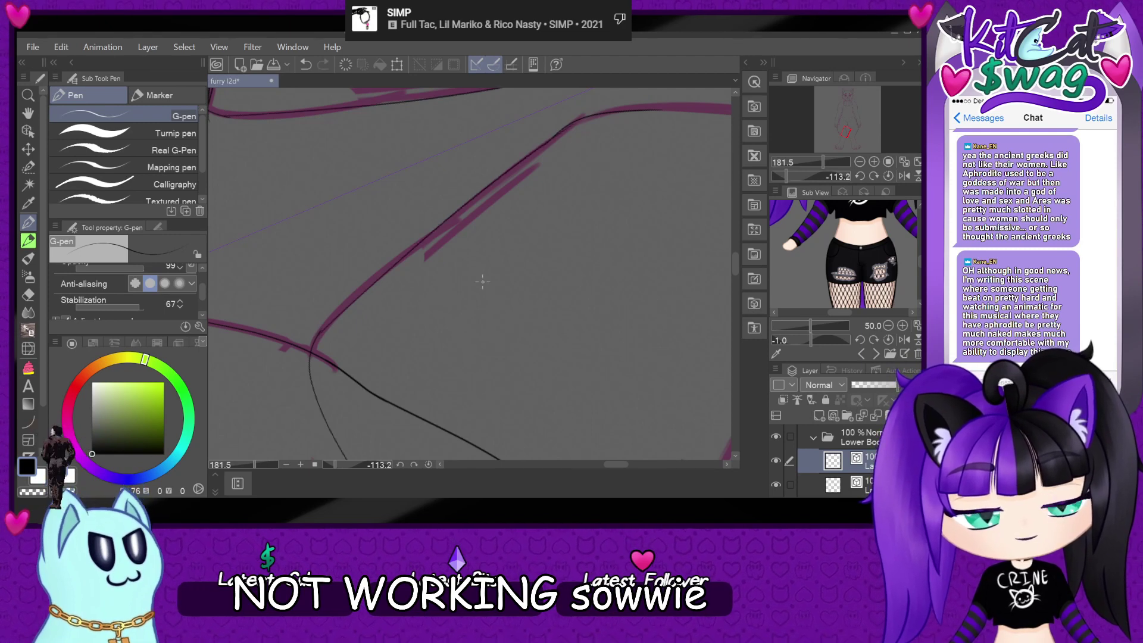
click(888, 176)
scroll(370, 285, down, 3)
scroll(330, 290, up, 1)
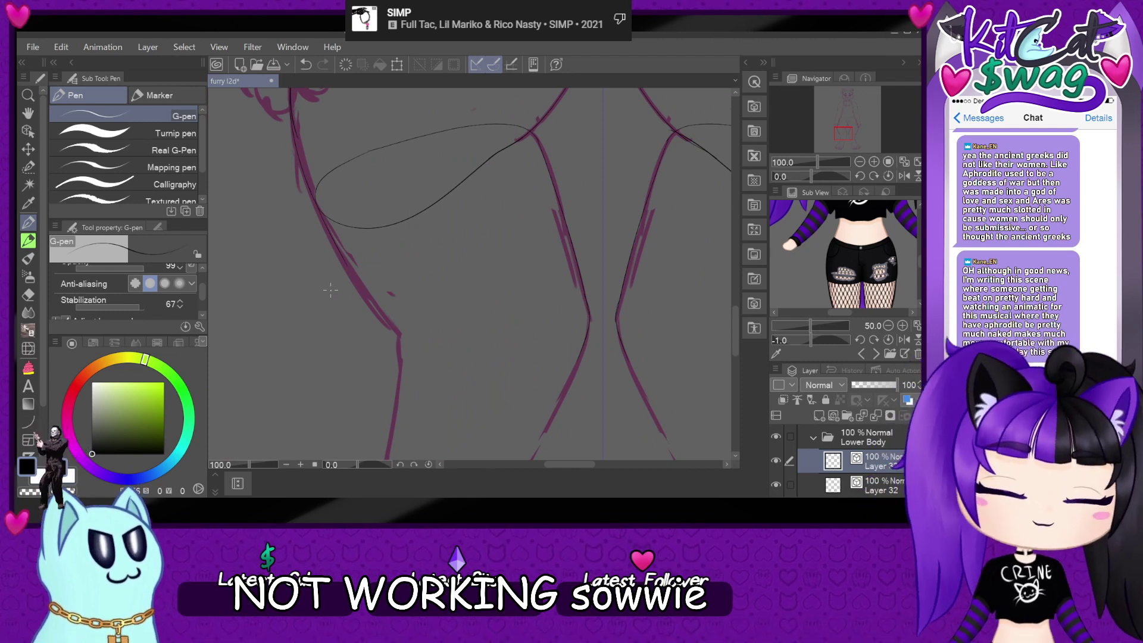
scroll(348, 240, up, 3)
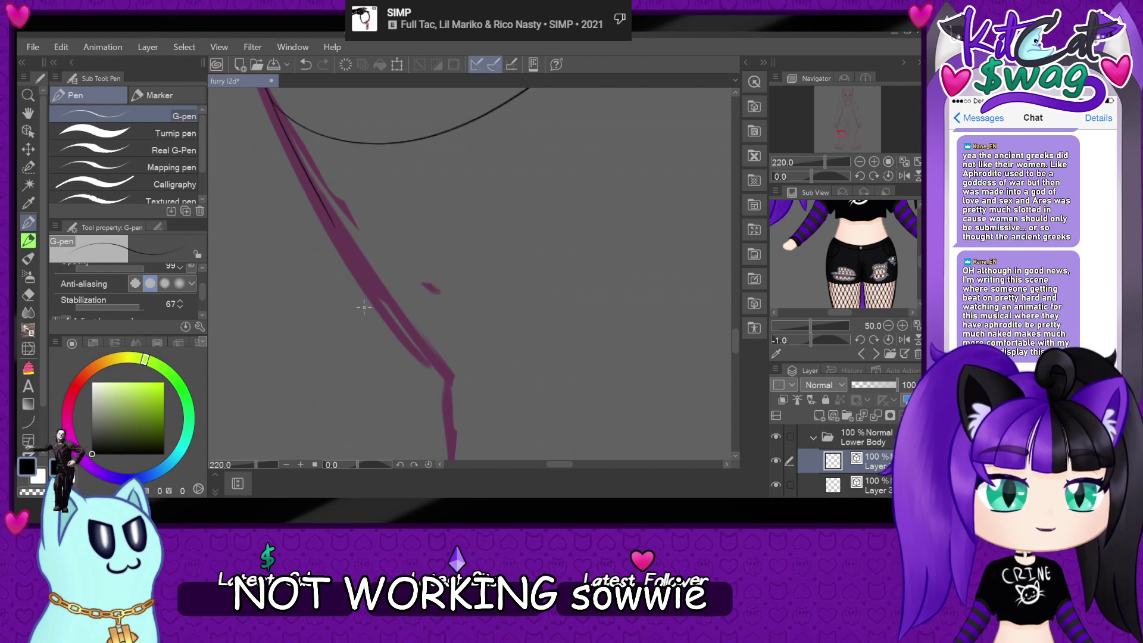
scroll(367, 322, down, 2)
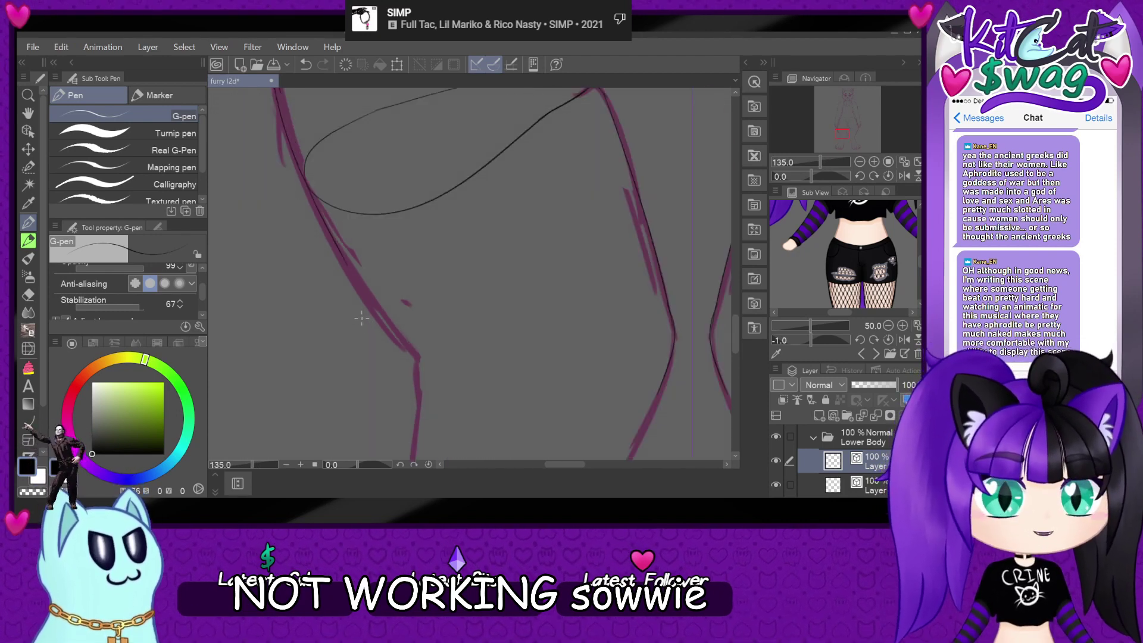
scroll(362, 318, up, 2)
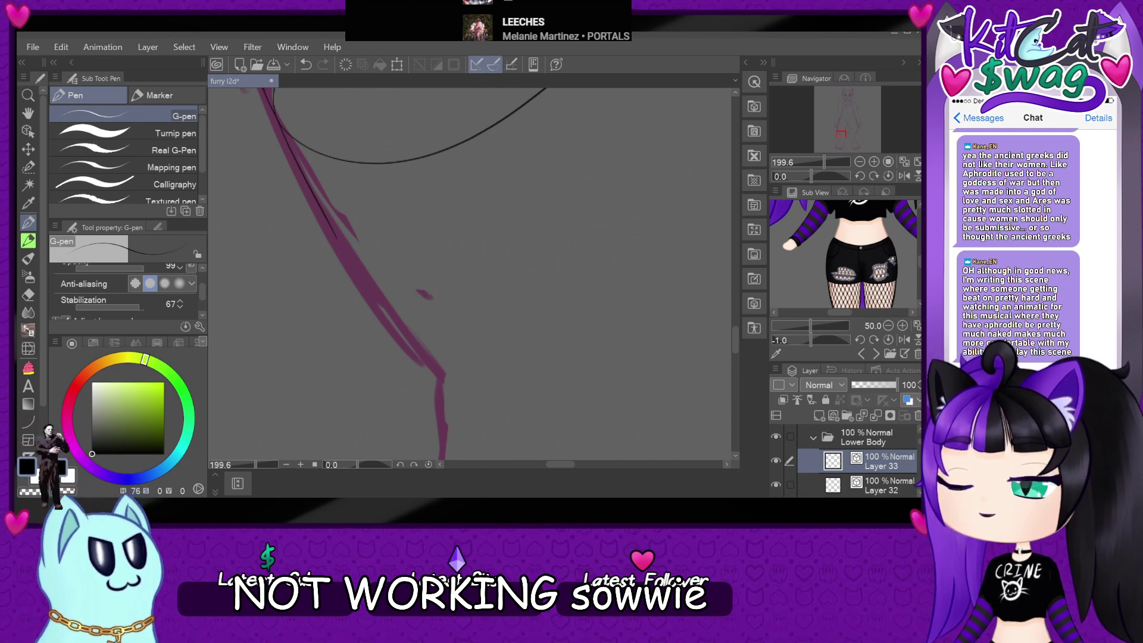
- Switch to the chat window, unmute and play the first posted TikTok clip from its start, and play the second clip below it
key(alt+Tab)
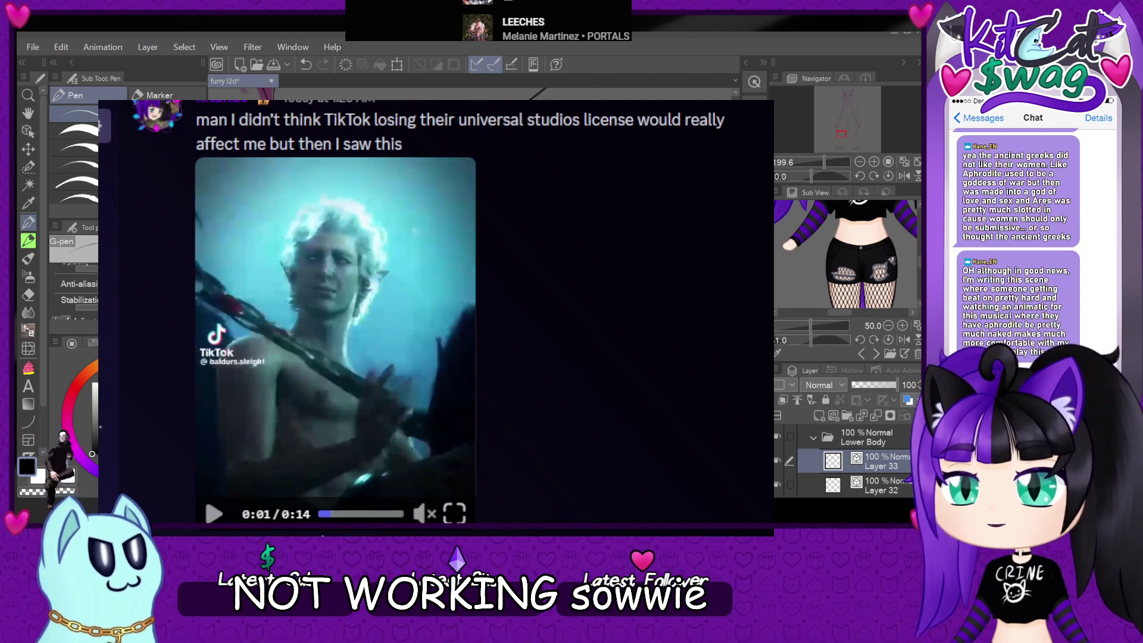
click(423, 514)
drag(325, 513, 278, 527)
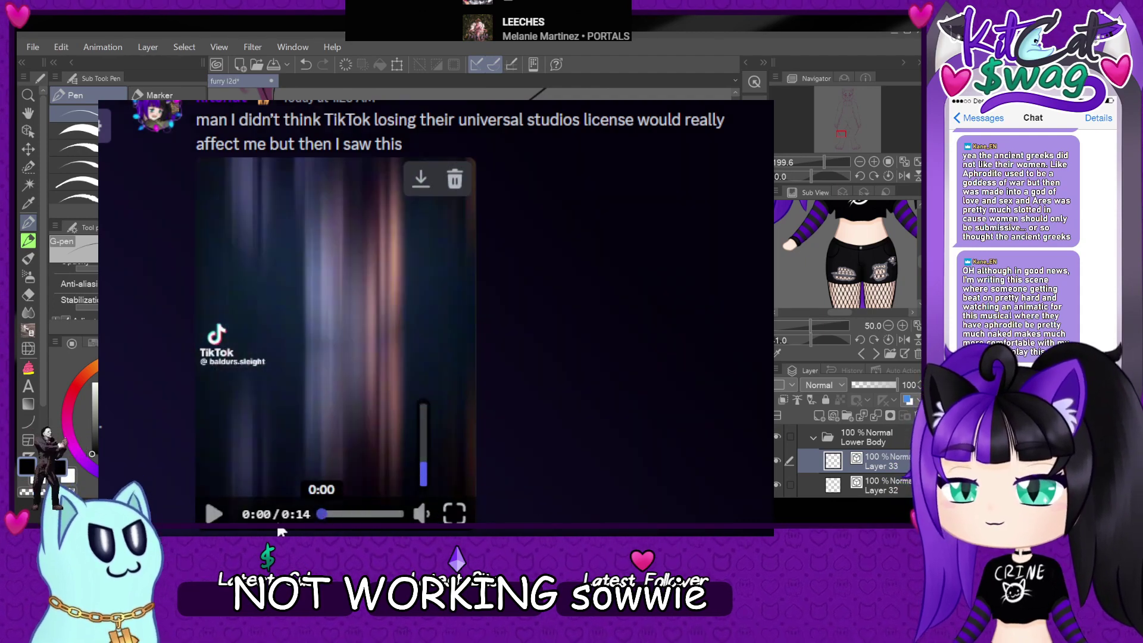
click(213, 513)
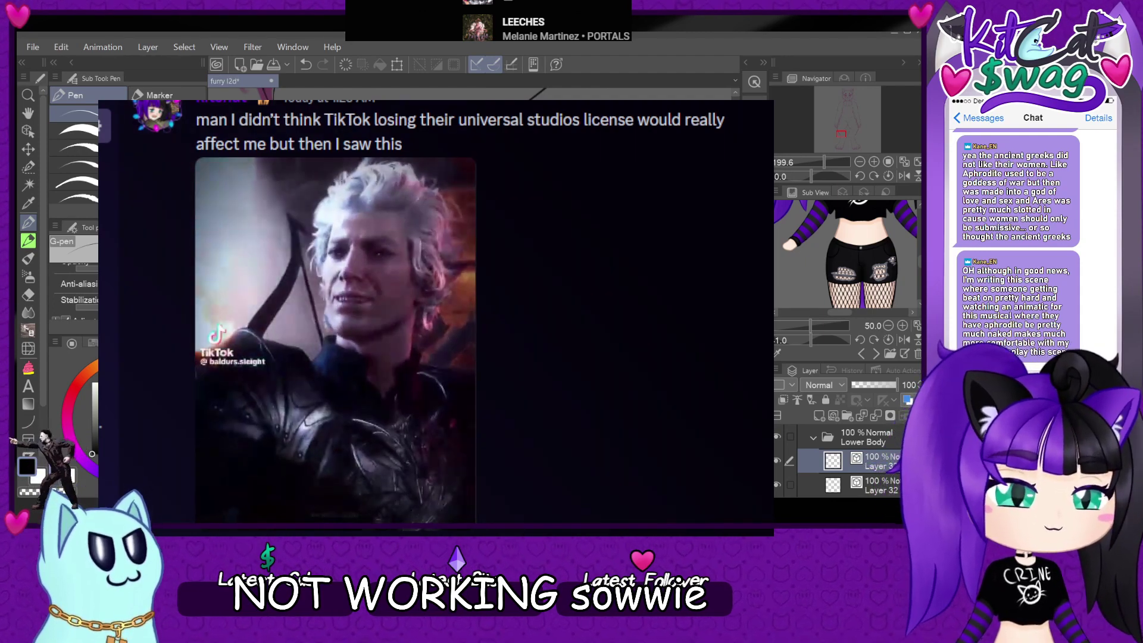
mouse_move(420, 516)
click(423, 468)
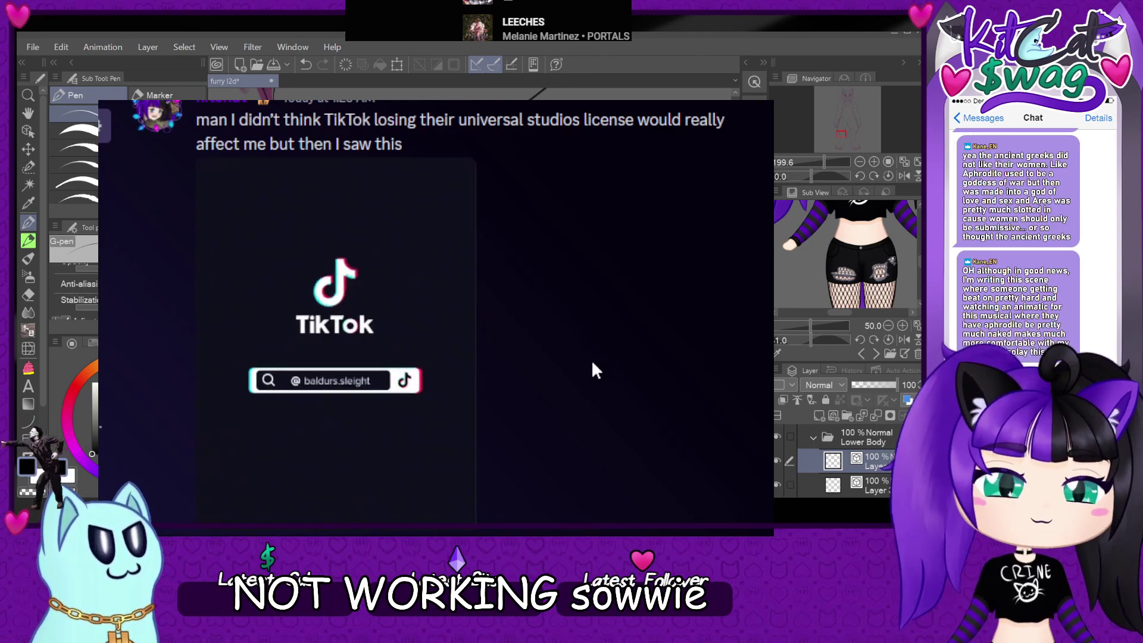
scroll(591, 360, down, 6)
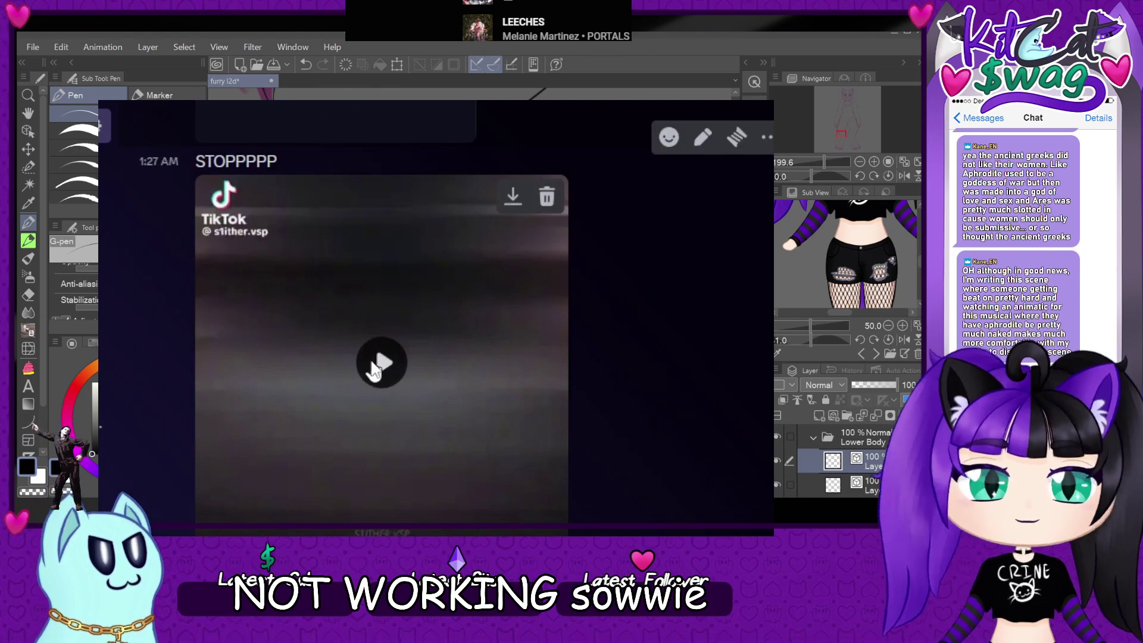
click(377, 359)
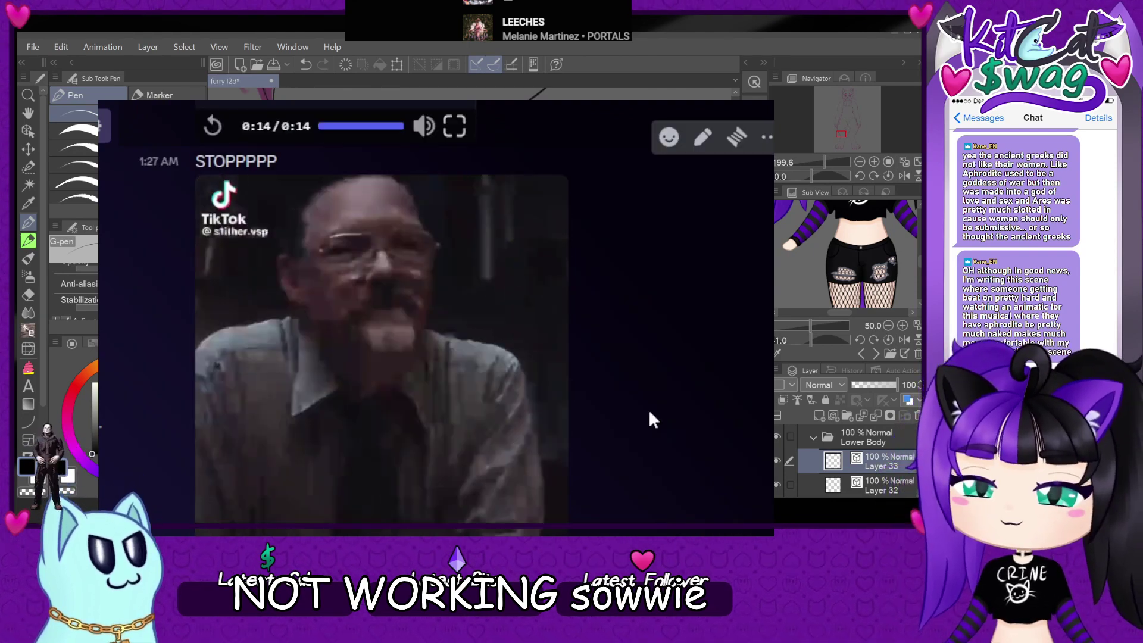
scroll(647, 417, up, 2)
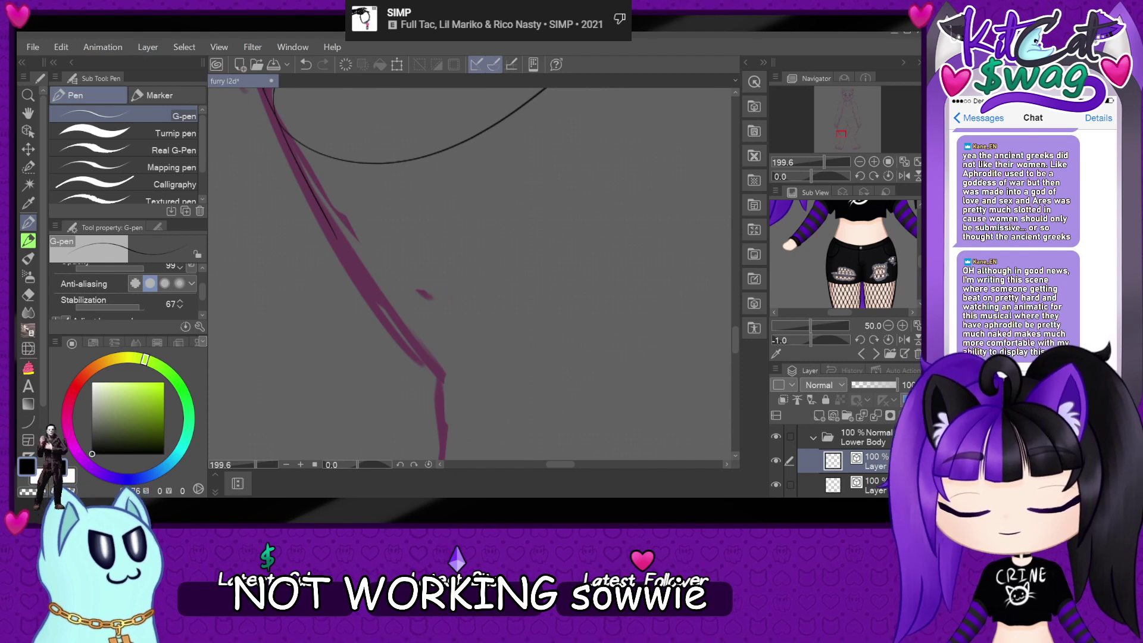
- Extend the inked outer-thigh line down along the sketch to the outer knee corner
scroll(444, 316, up, 1)
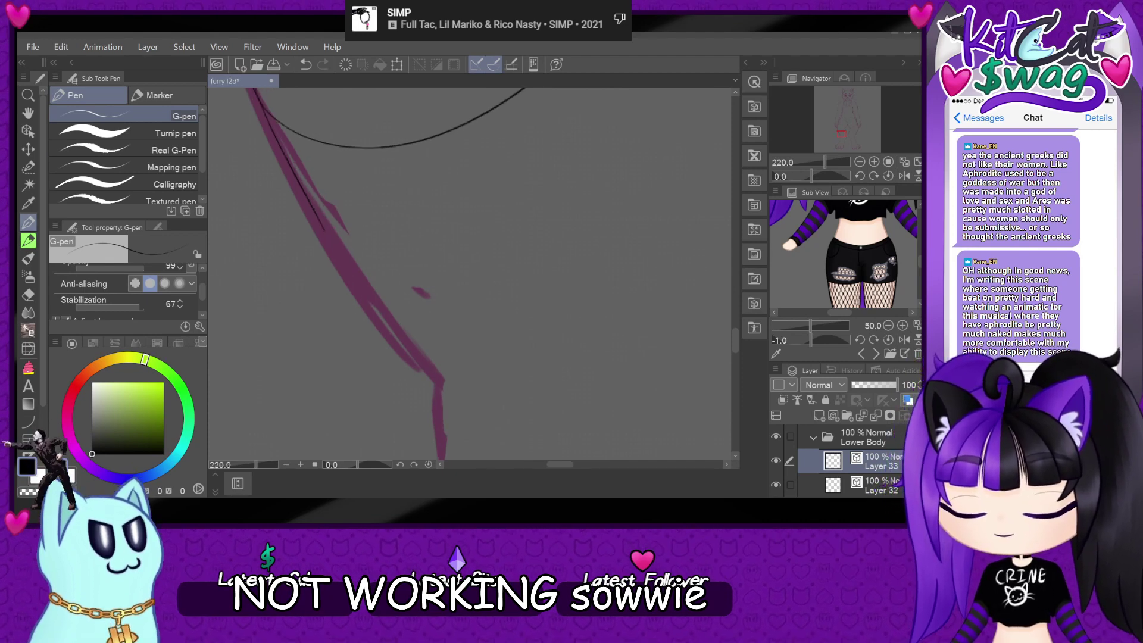
drag(799, 174, 822, 175)
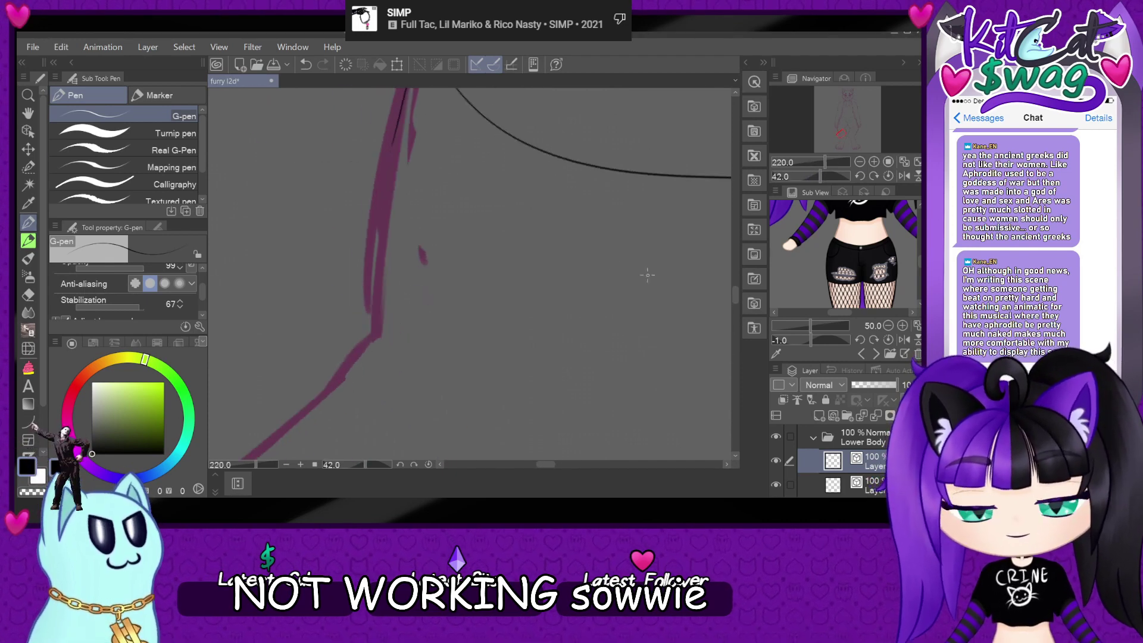
key(ctrl+plus)
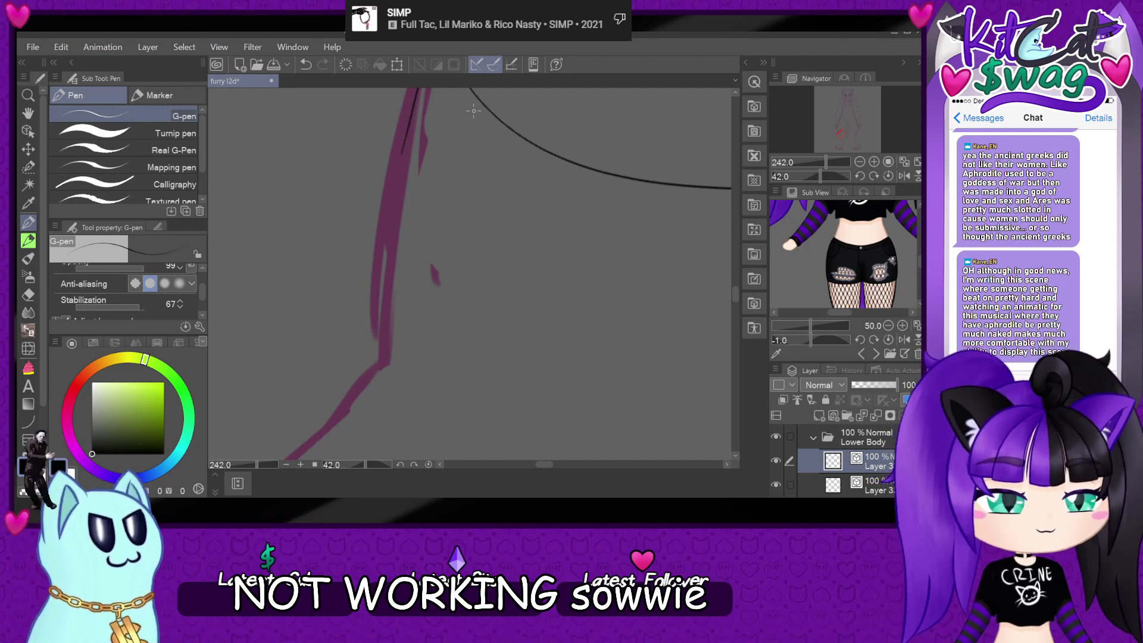
mouse_move(405, 142)
mouse_down()
mouse_move(387, 256)
mouse_move(393, 368)
mouse_up()
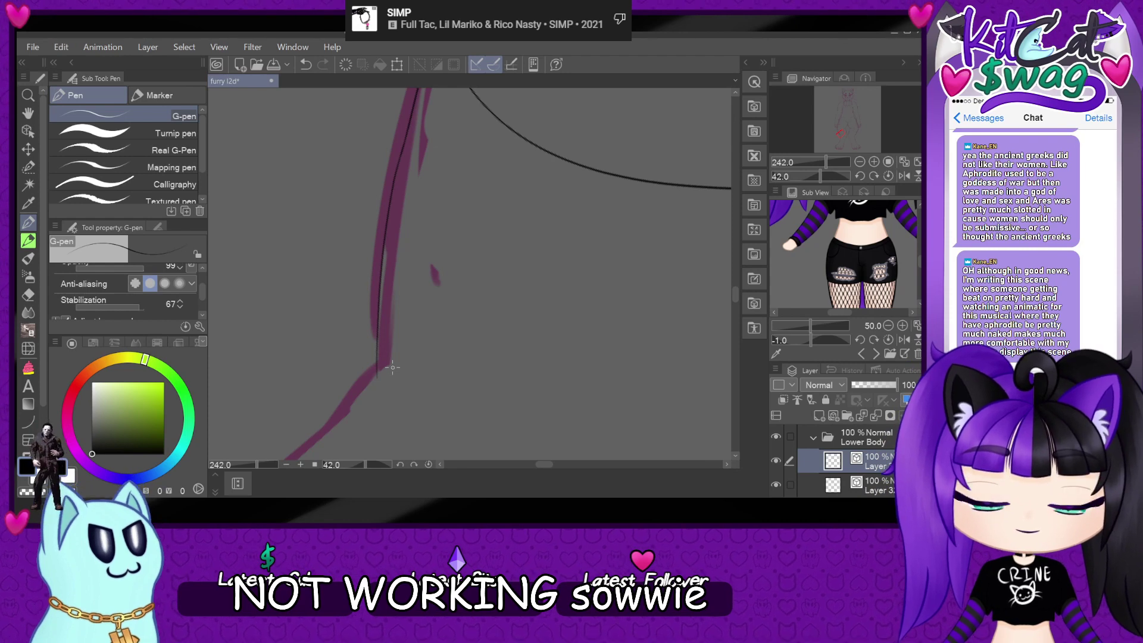
click(888, 175)
- Ink the curved lower edge of the thigh segment between the outer knee corner and the inner-knee line, using two strokes
scroll(388, 283, down, 5)
scroll(457, 414, up, 4)
scroll(457, 414, up, 2)
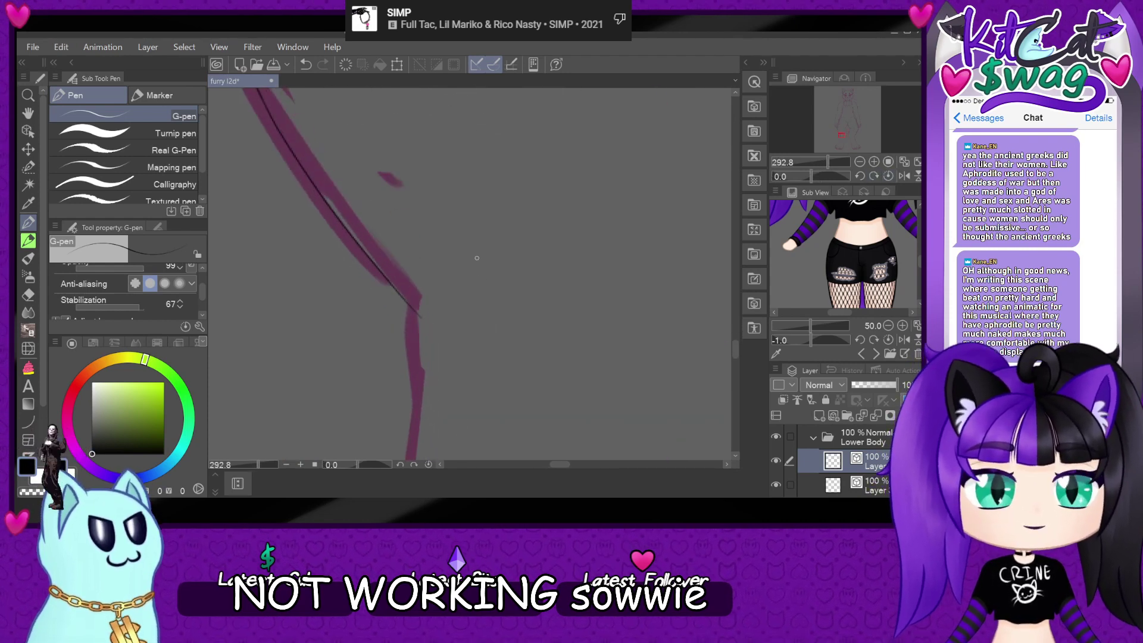
drag(811, 176, 827, 176)
mouse_move(425, 224)
mouse_down()
mouse_move(413, 253)
mouse_move(424, 407)
mouse_up()
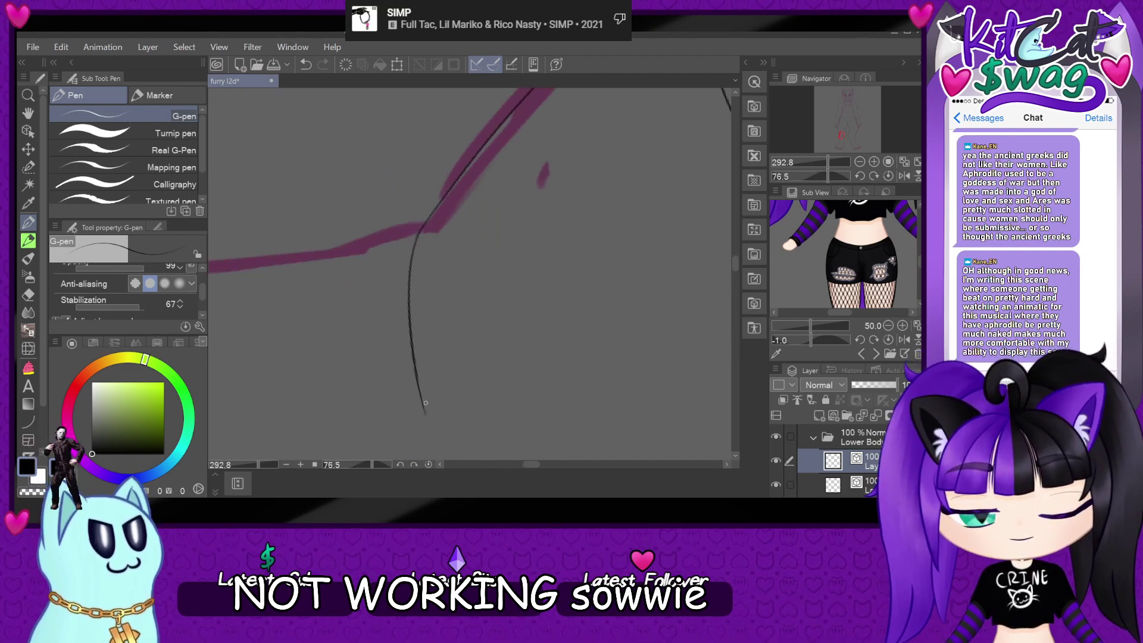
scroll(425, 403, down, 3)
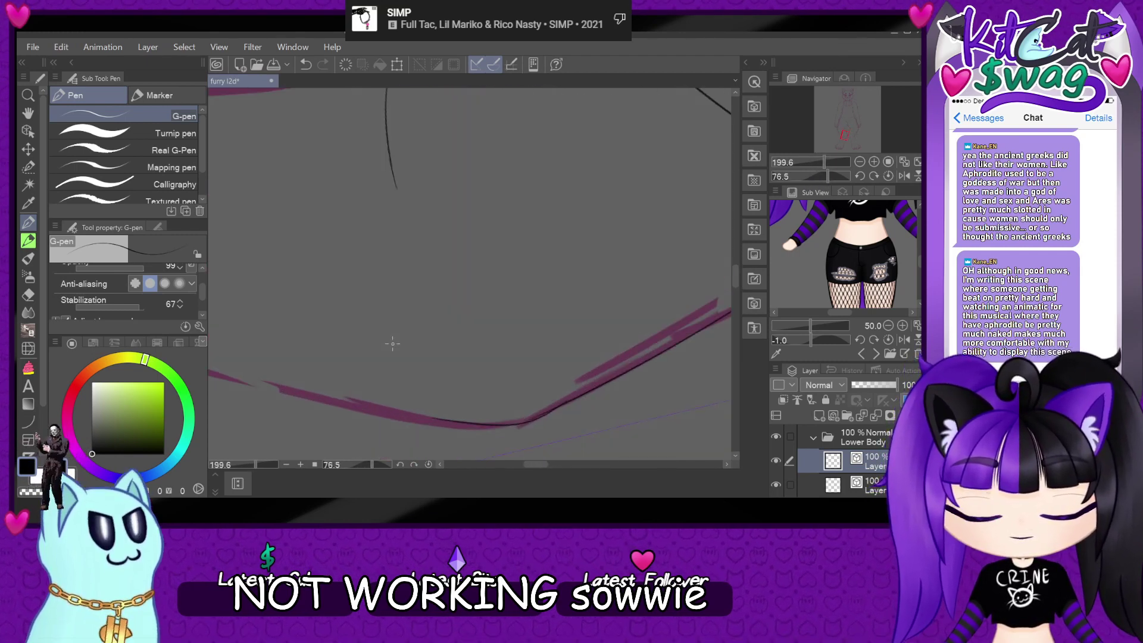
mouse_move(437, 419)
mouse_down()
mouse_move(395, 367)
mouse_move(369, 244)
mouse_move(389, 81)
mouse_up()
scroll(427, 262, down, 2)
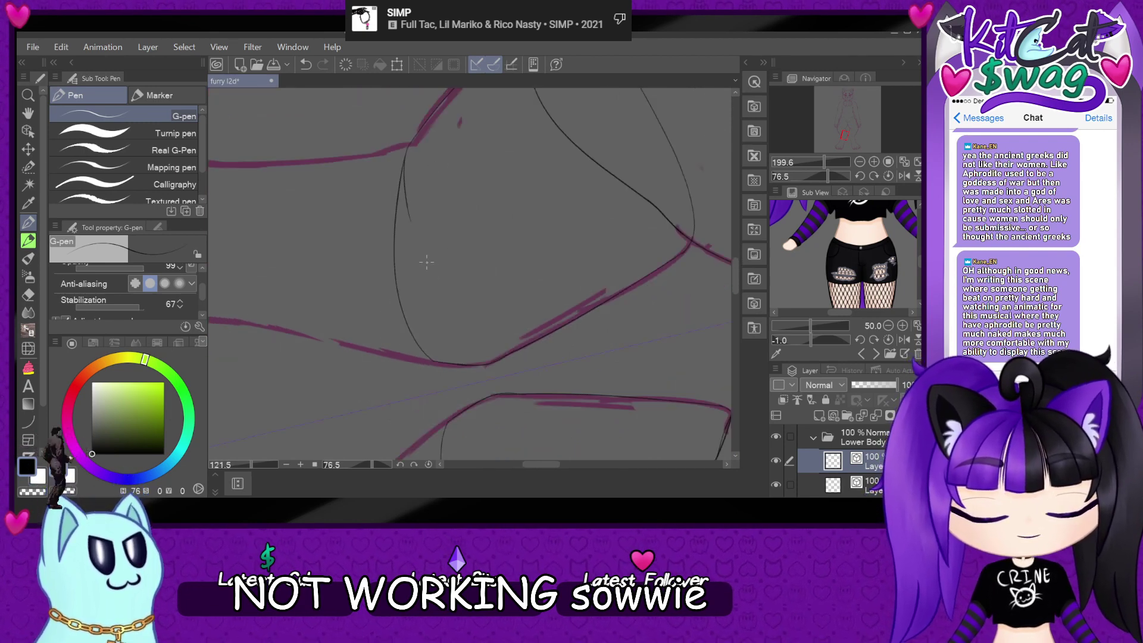
- With the Object tool, move the first knee stroke's control points onto the lower-edge curve and delete its leftover segment
scroll(395, 261, up, 3)
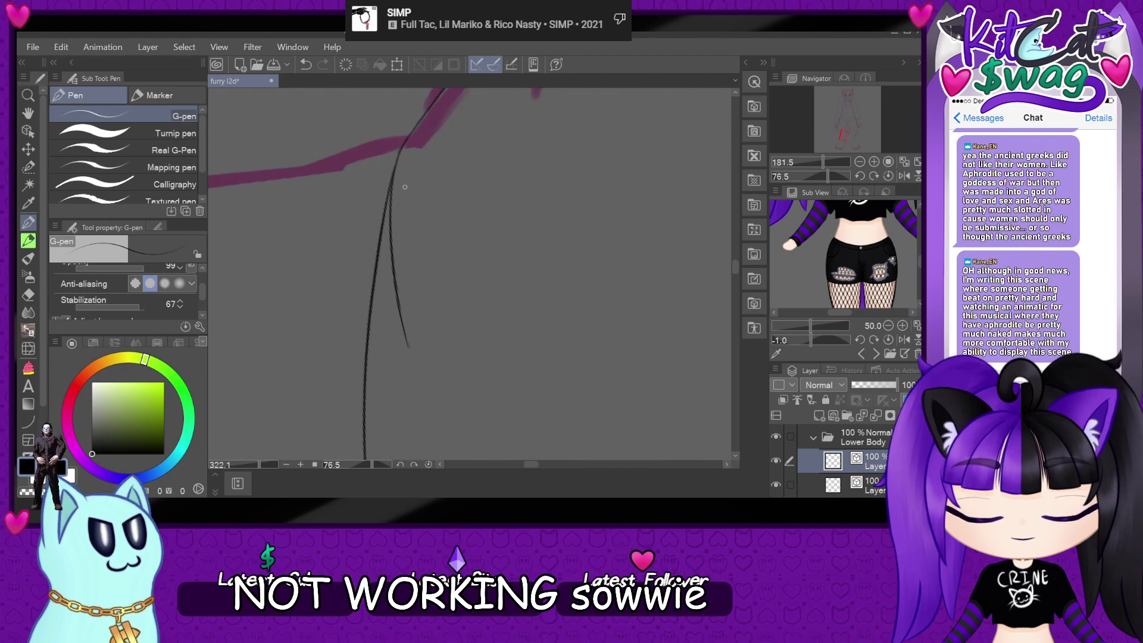
click(28, 131)
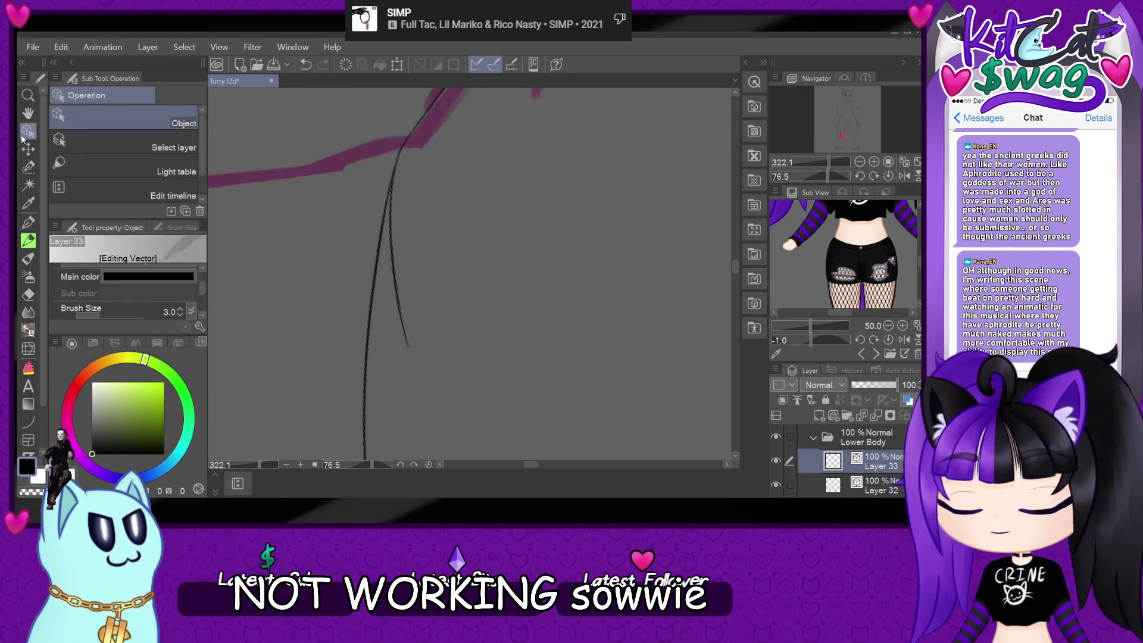
click(395, 278)
scroll(381, 243, up, 1)
scroll(381, 242, up, 1)
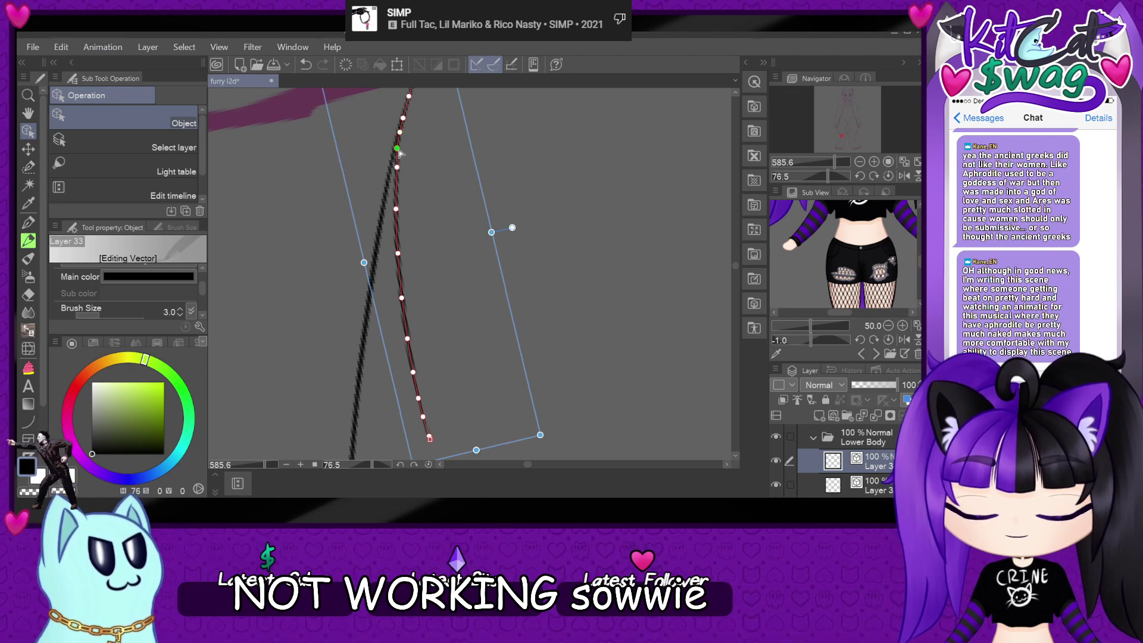
drag(398, 167, 389, 170)
drag(396, 208, 385, 207)
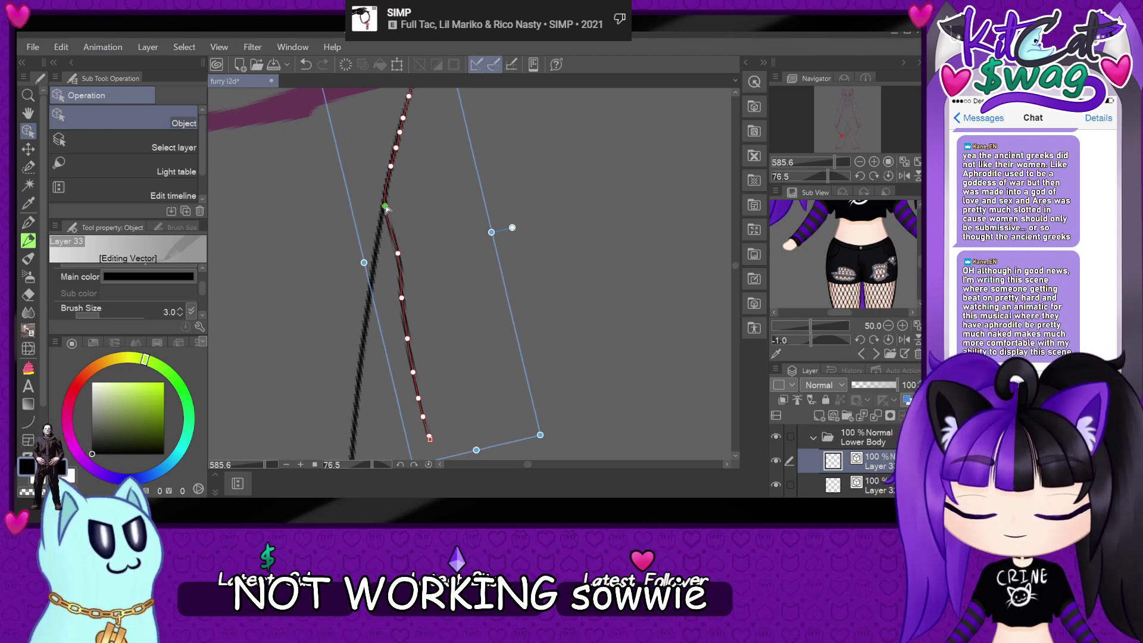
click(436, 257)
click(404, 270)
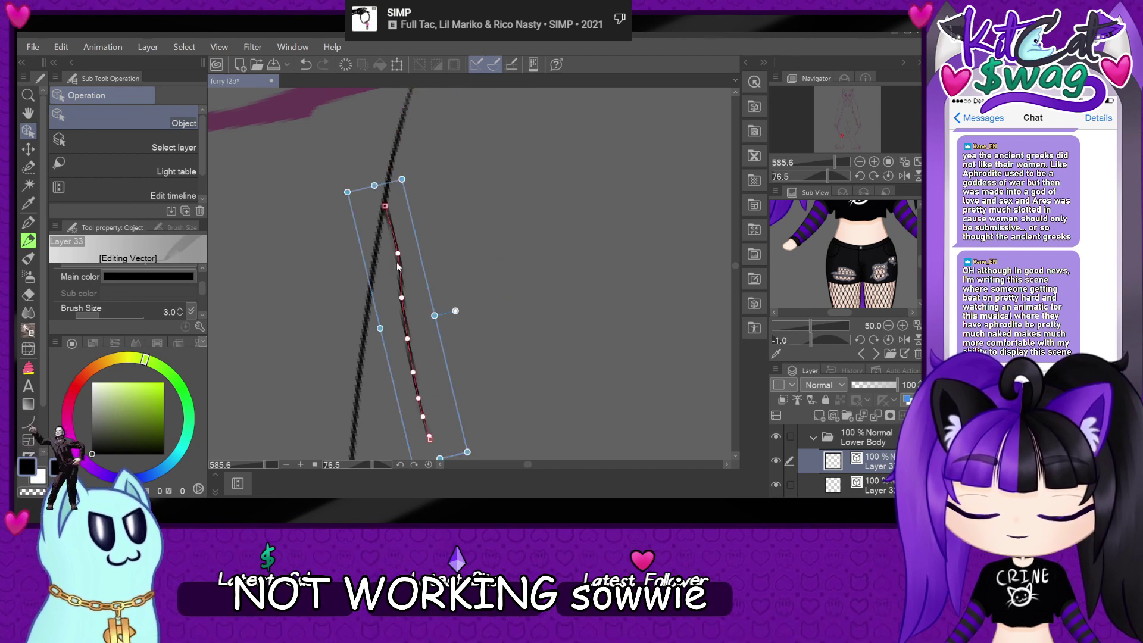
key(Delete)
scroll(609, 313, down, 5)
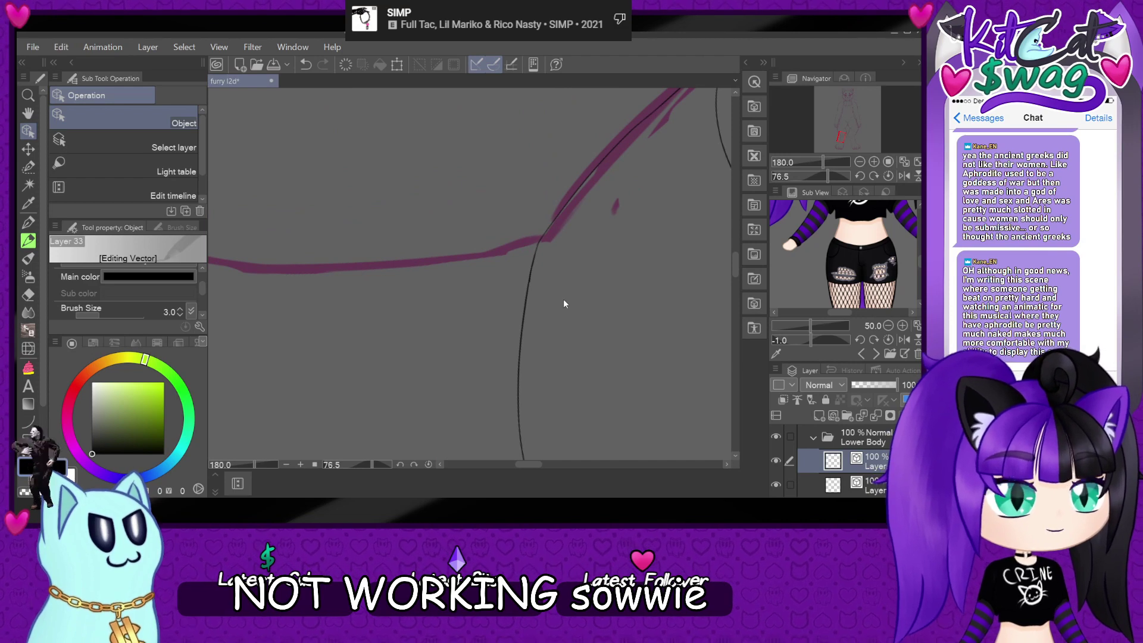
click(888, 177)
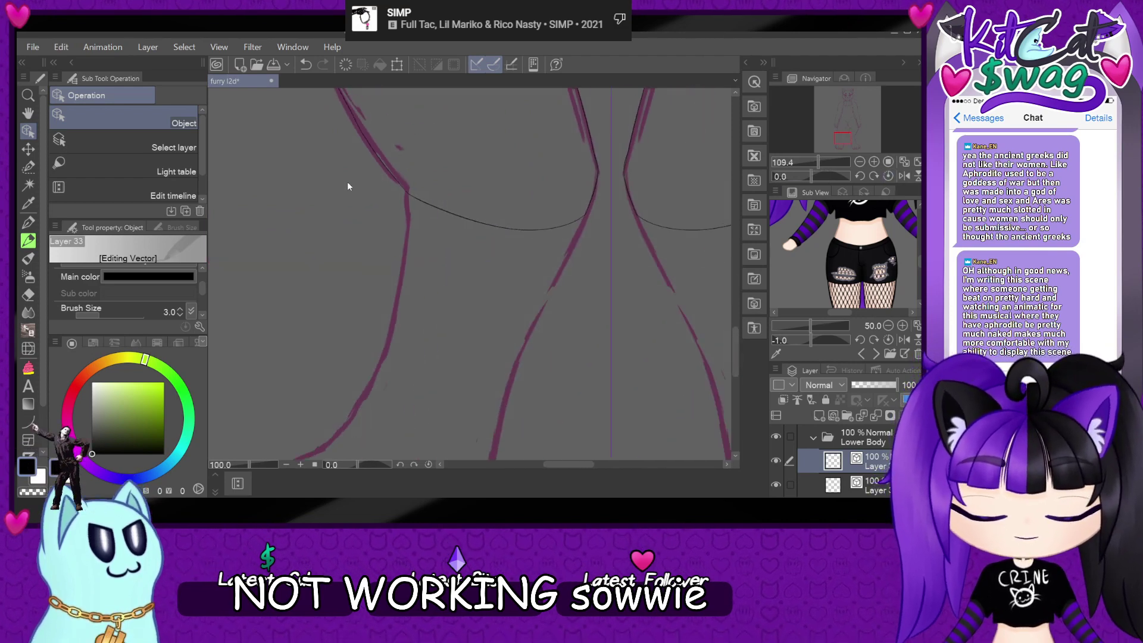
scroll(646, 163, up, 1)
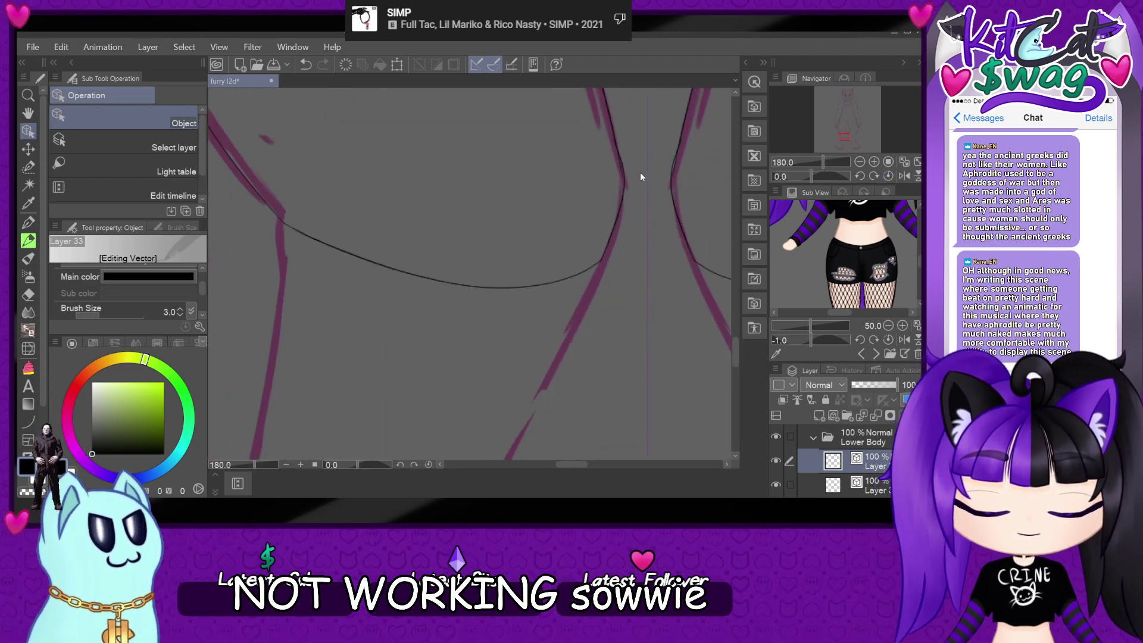
scroll(708, 149, up, 1)
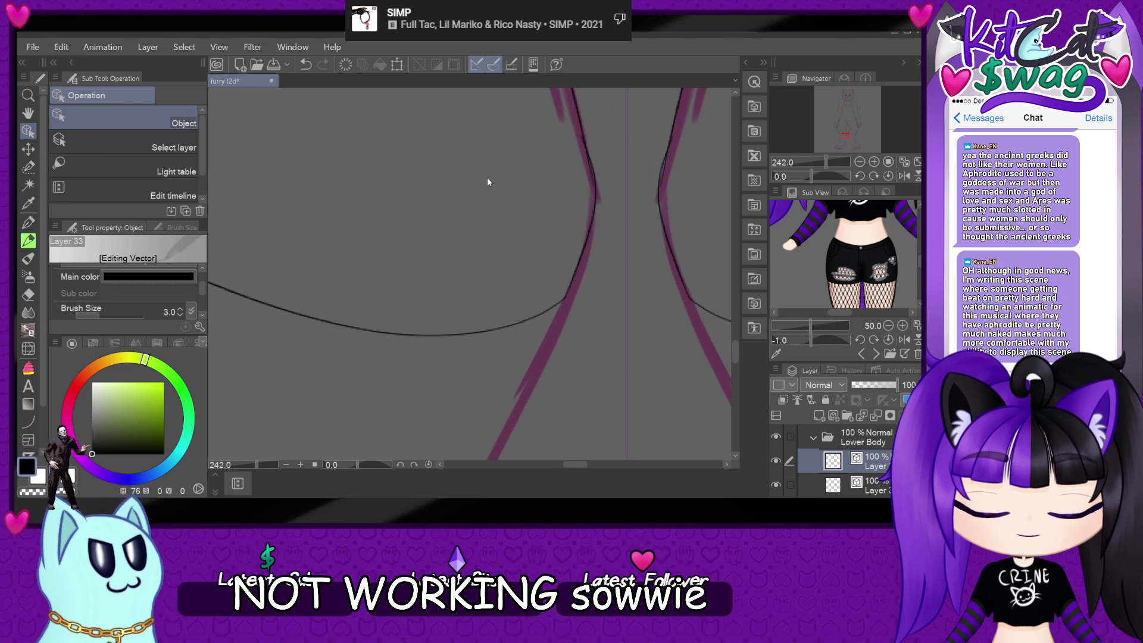
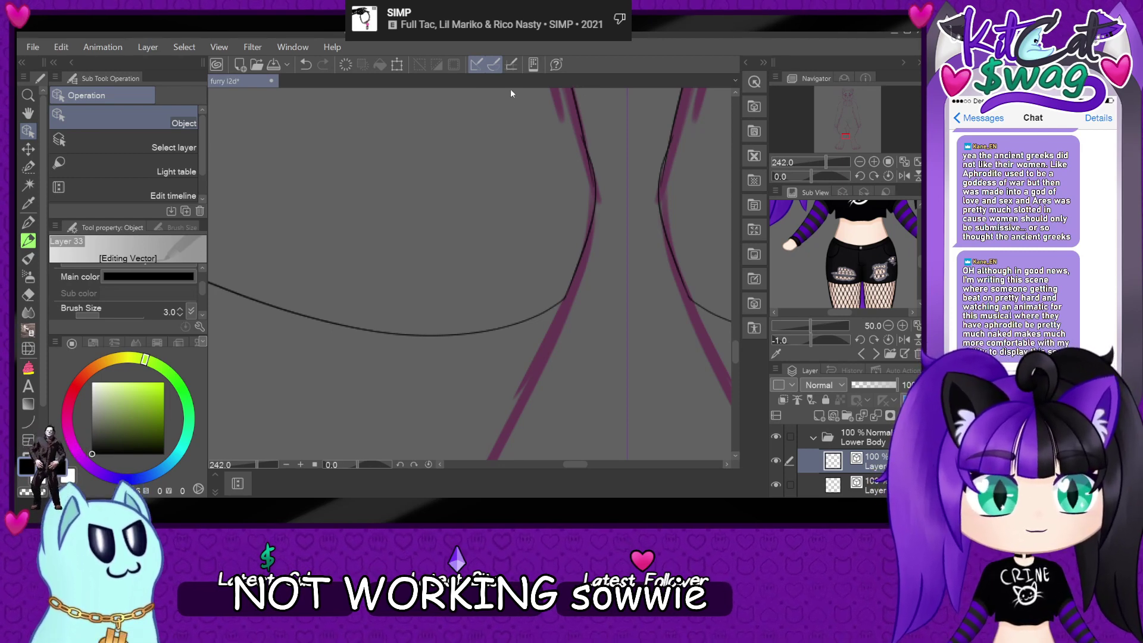
- Add a new vector layer above the upper-leg layer in the Lower Body folder for the lower leg
scroll(524, 322, down, 5)
scroll(545, 310, up, 4)
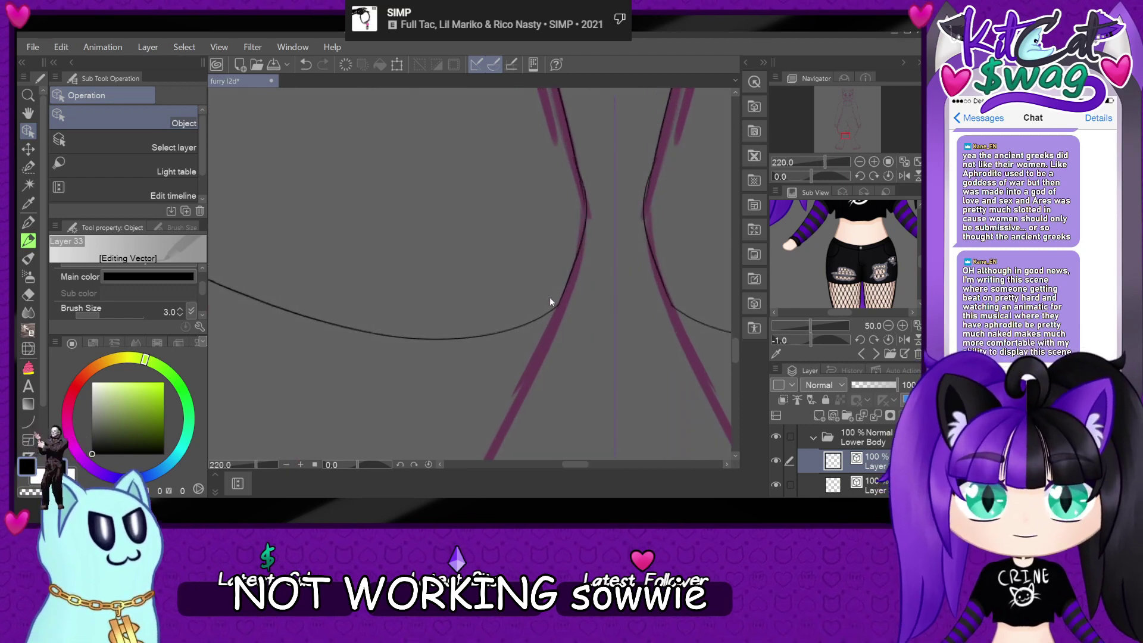
scroll(553, 295, down, 3)
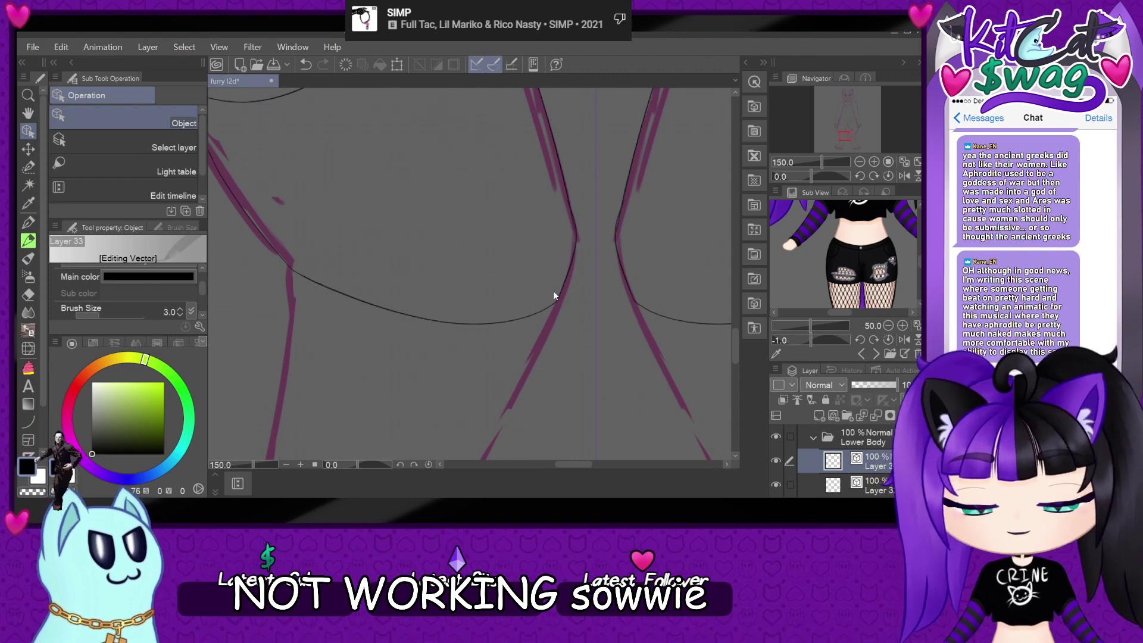
scroll(357, 268, down, 3)
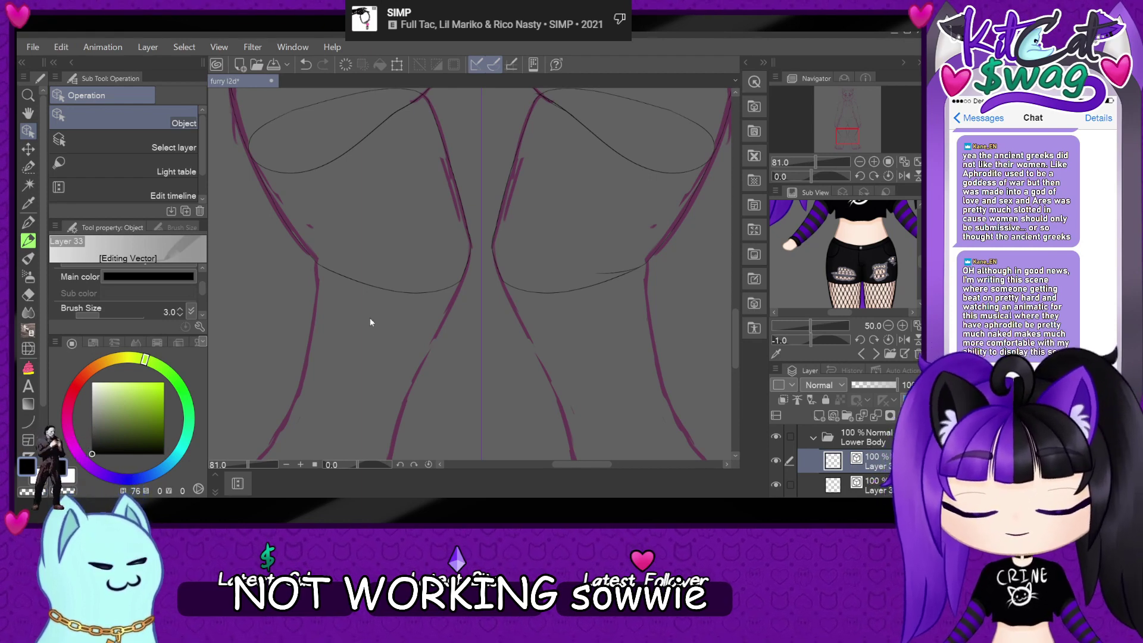
scroll(295, 274, down, 5)
scroll(228, 356, up, 4)
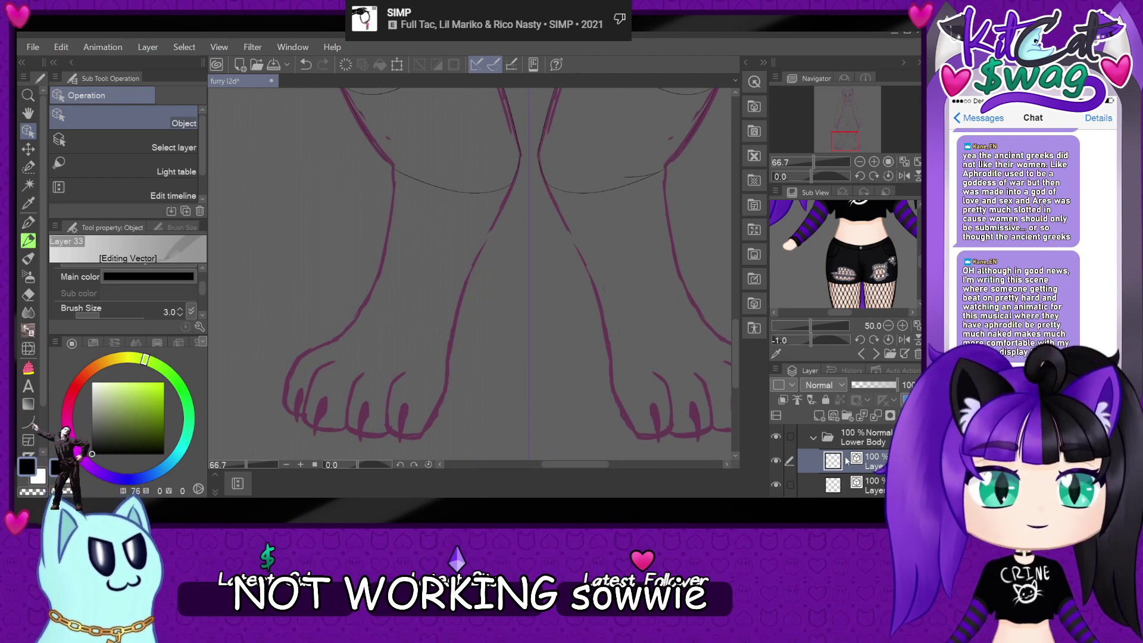
scroll(886, 489, down, 1)
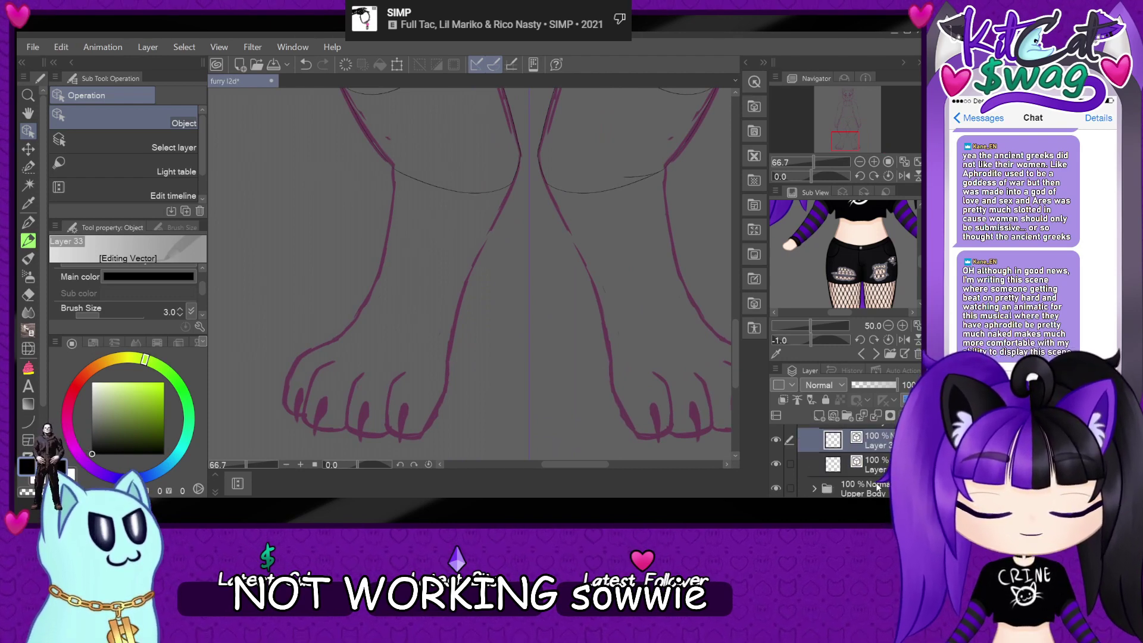
click(819, 416)
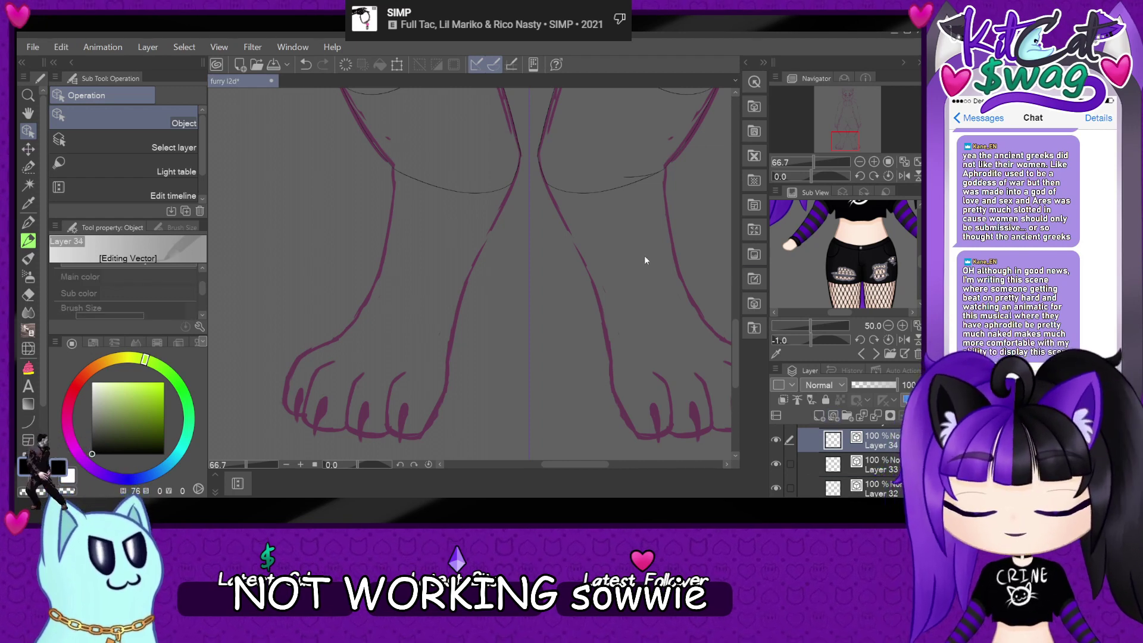
- With the G-pen, ink a short curved stroke rounding the outer knee corner on the new layer
click(28, 222)
scroll(359, 211, up, 1)
scroll(359, 211, up, 2)
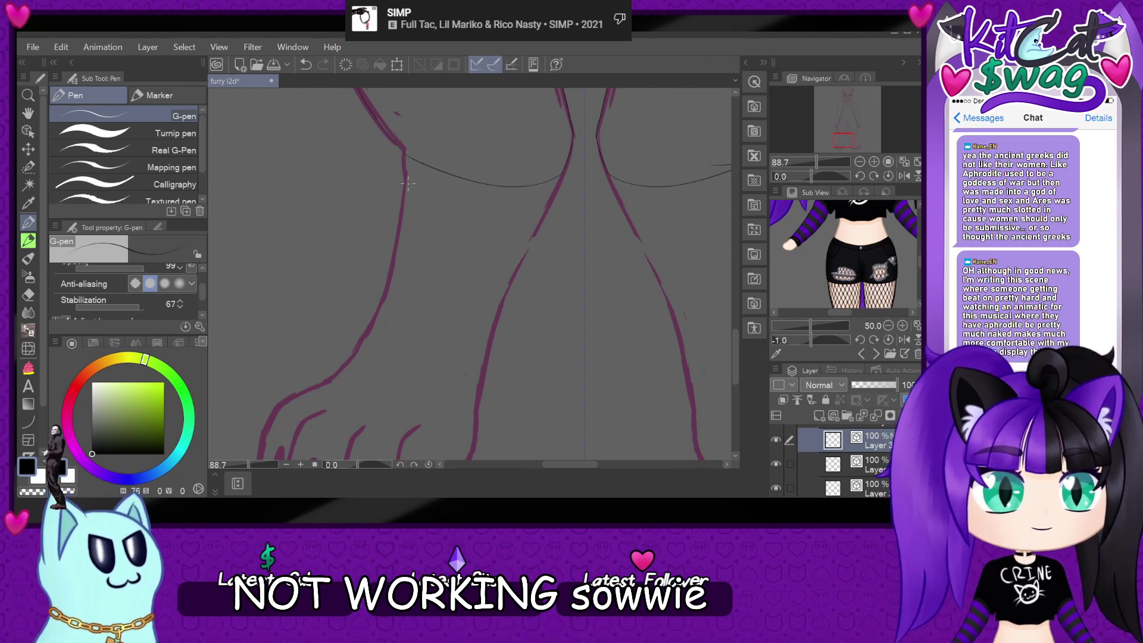
scroll(409, 181, up, 2)
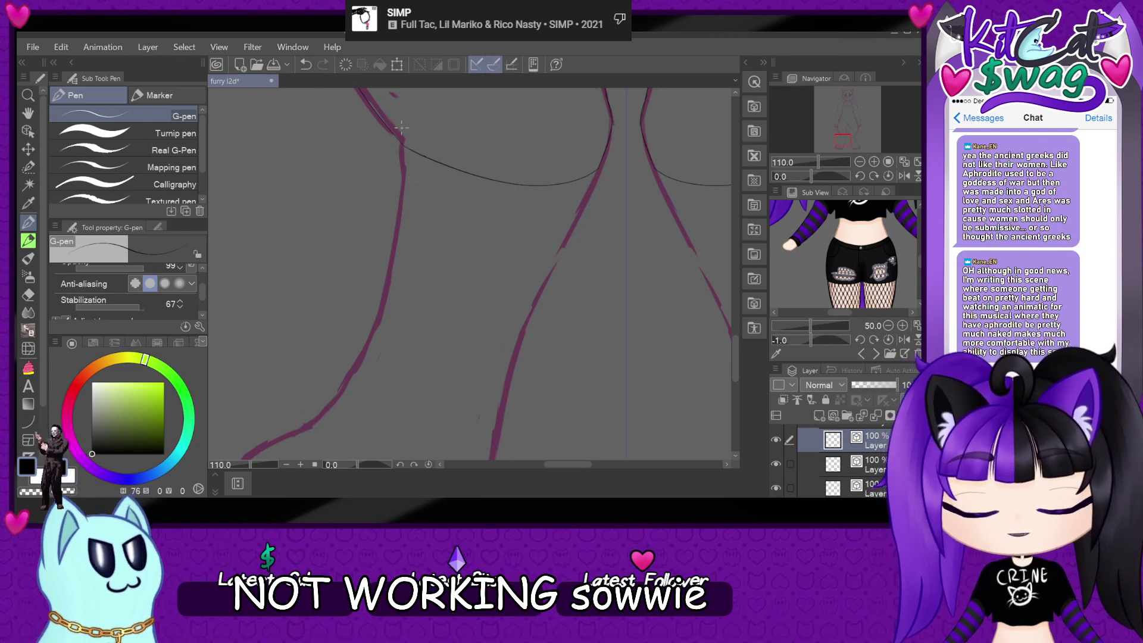
scroll(398, 127, up, 5)
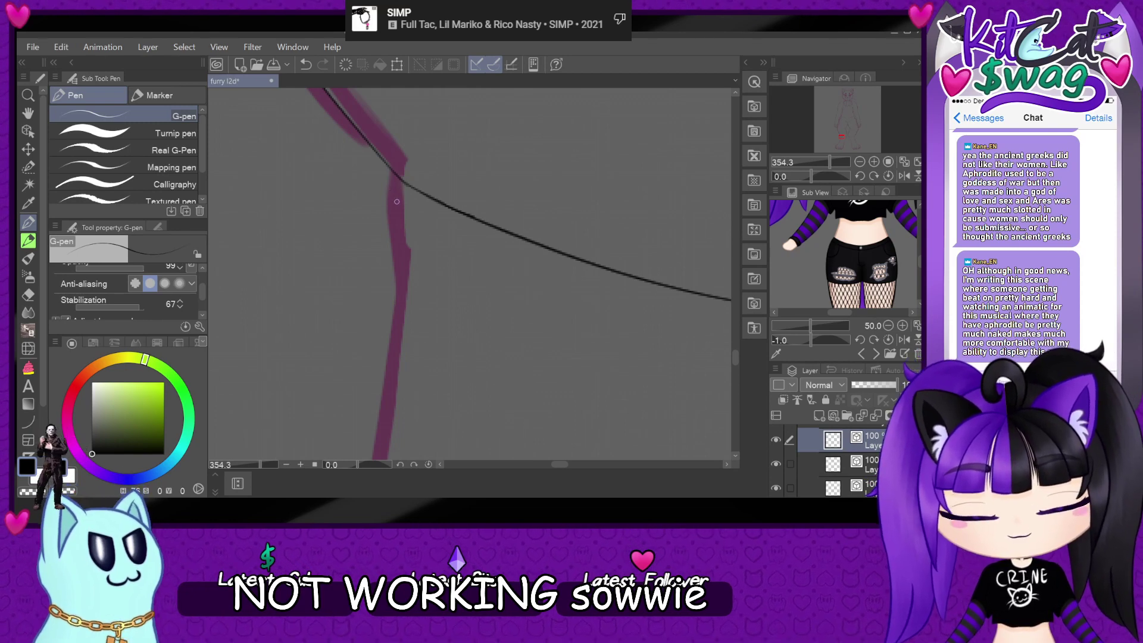
mouse_move(396, 211)
mouse_down()
mouse_move(413, 148)
mouse_move(537, 113)
mouse_up()
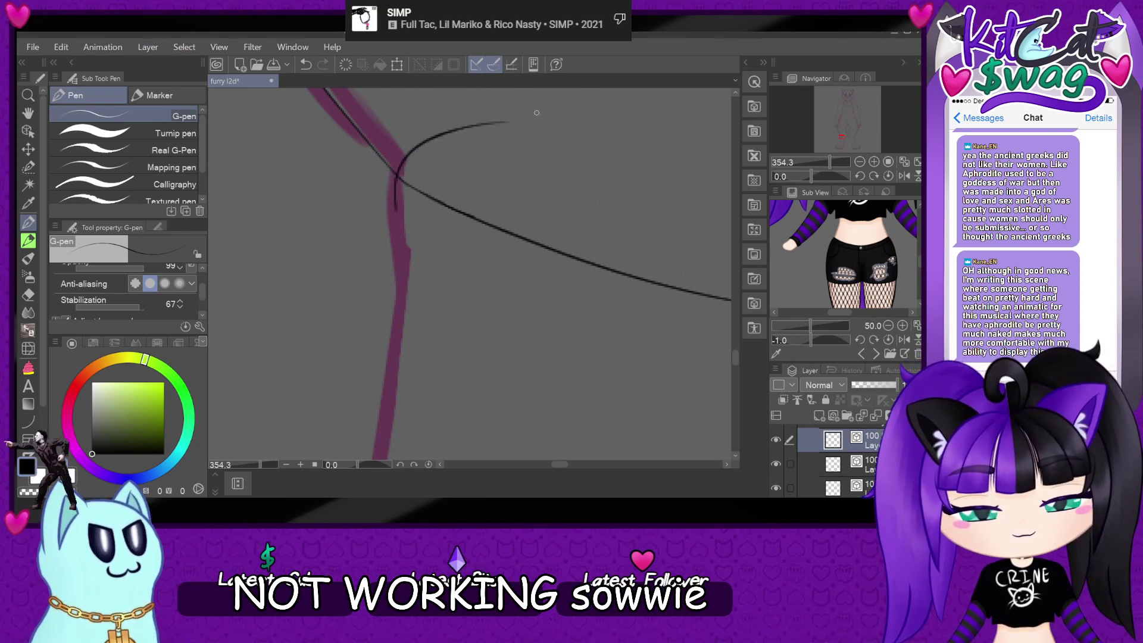
scroll(465, 209, down, 5)
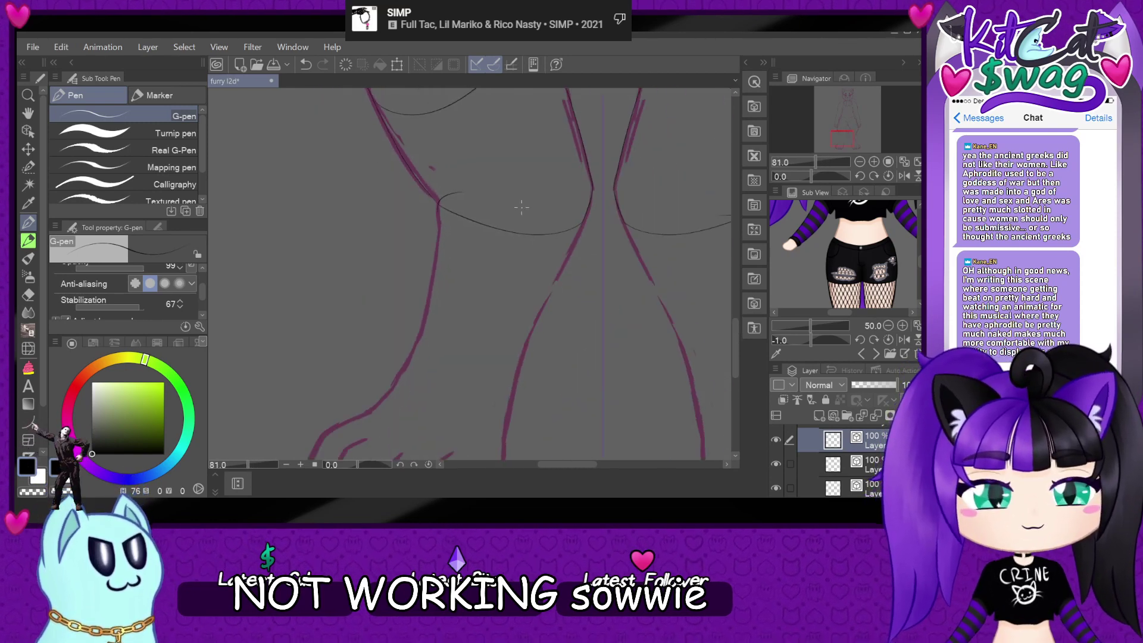
- Ink the arched top edge of the lower-leg segment from the inner knee across toward the outer knee corner
scroll(467, 400, up, 5)
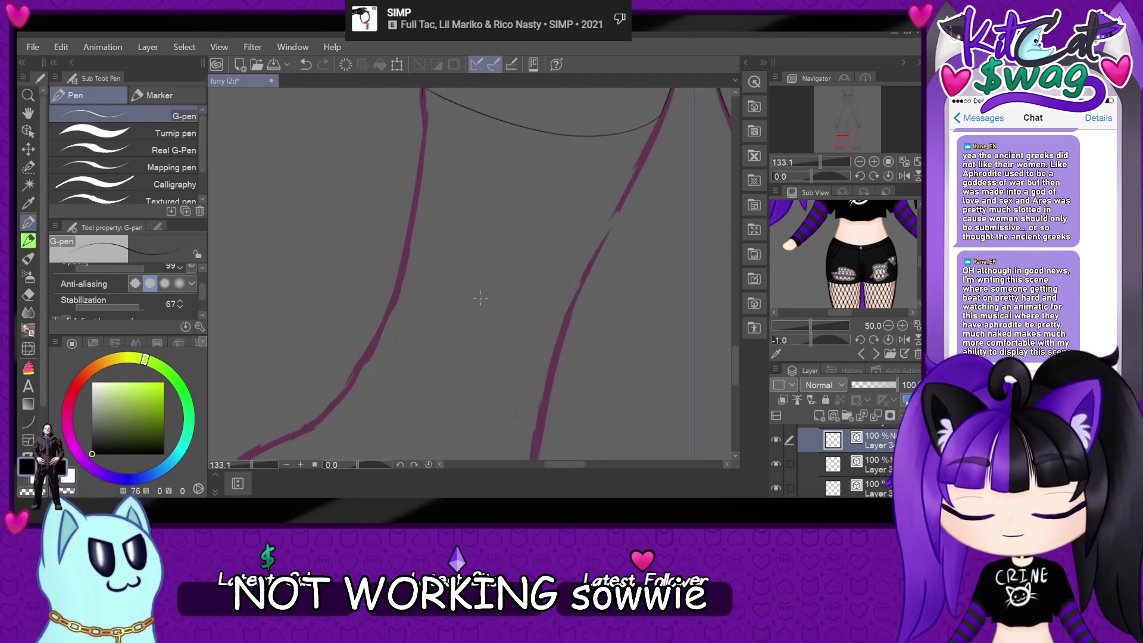
scroll(461, 314, down, 6)
scroll(615, 210, up, 4)
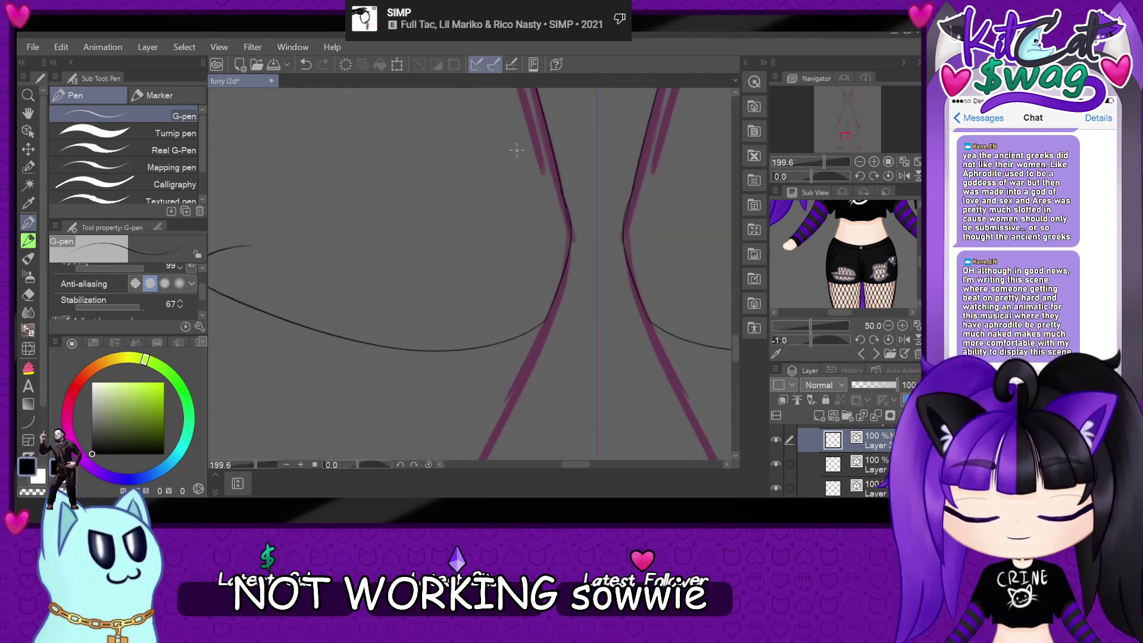
mouse_move(547, 335)
mouse_down()
mouse_move(558, 256)
mouse_move(447, 194)
mouse_move(248, 224)
mouse_up()
scroll(247, 224, down, 4)
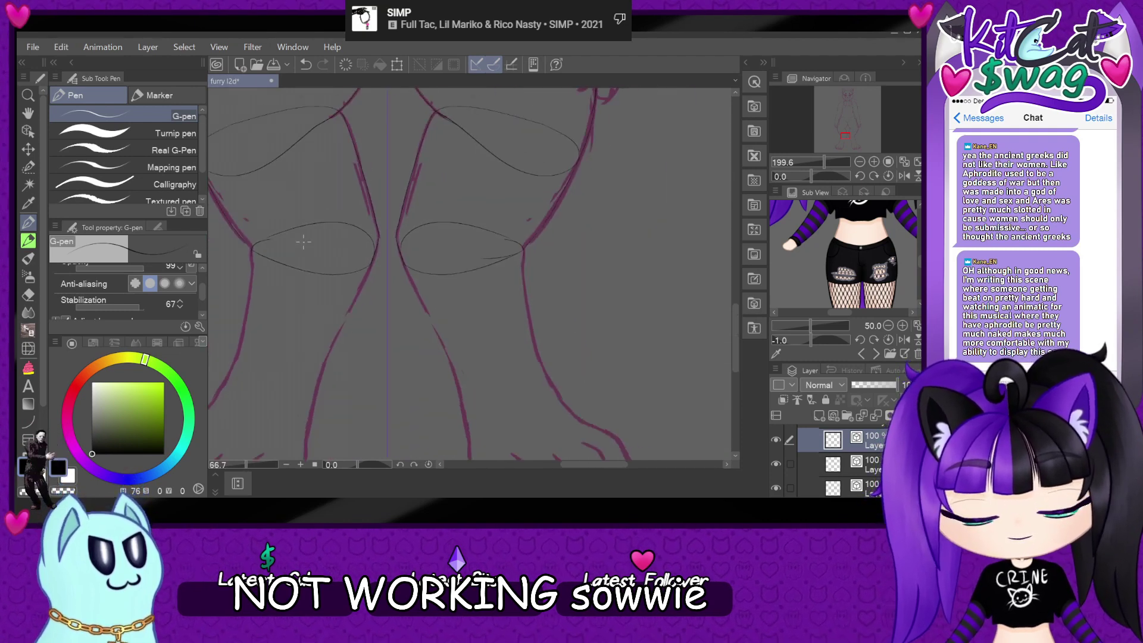
drag(233, 249, 742, 241)
scroll(501, 187, down, 5)
scroll(520, 146, up, 6)
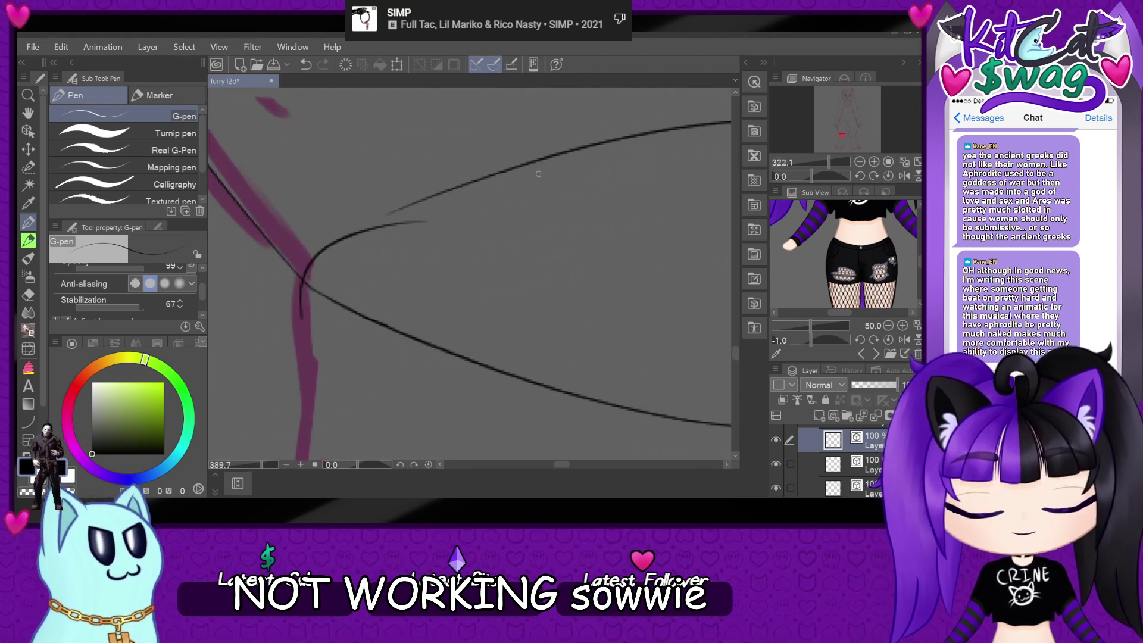
mouse_move(305, 280)
mouse_down()
mouse_move(398, 204)
mouse_move(488, 178)
mouse_up()
key(ctrl+z)
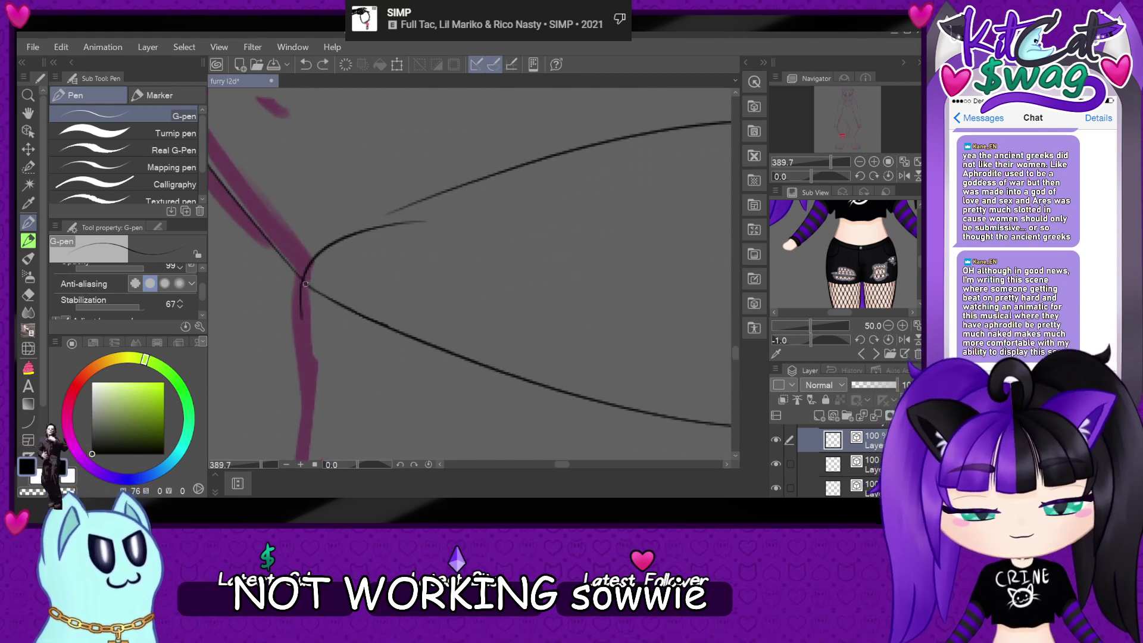
mouse_move(303, 284)
mouse_down()
mouse_move(332, 245)
mouse_move(503, 160)
mouse_up()
key(ctrl+z)
mouse_move(302, 285)
mouse_down()
mouse_move(363, 230)
mouse_move(551, 155)
mouse_up()
key(ctrl+z)
mouse_move(302, 284)
mouse_down()
mouse_move(331, 237)
mouse_move(436, 192)
mouse_move(489, 184)
mouse_up()
key(ctrl+z)
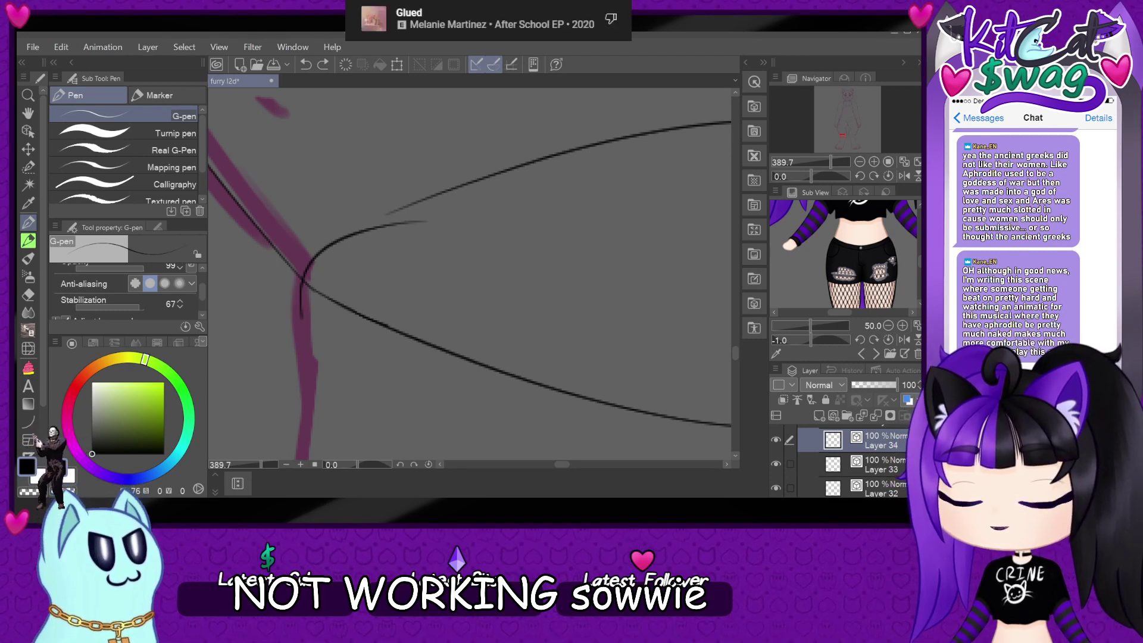
scroll(324, 217, up, 2)
mouse_move(293, 321)
mouse_down()
mouse_move(319, 269)
mouse_move(437, 206)
mouse_move(551, 177)
mouse_up()
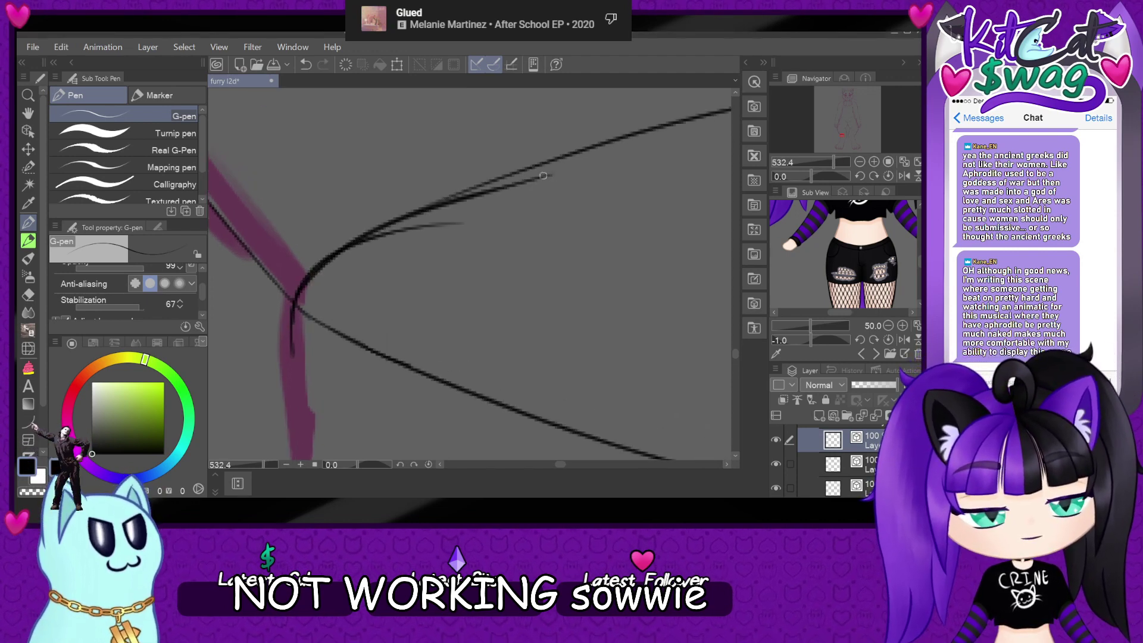
key(ctrl+z)
mouse_move(292, 333)
mouse_down()
mouse_move(379, 234)
mouse_move(567, 160)
mouse_up()
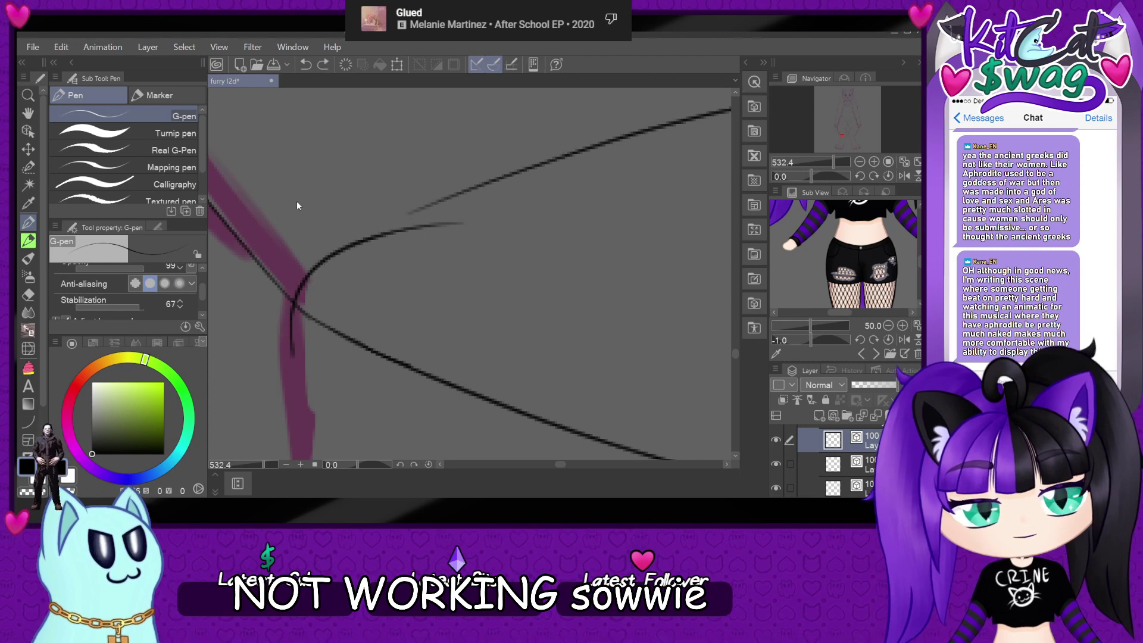
key(ctrl+z)
- Ink a stroke joining the arched top edge to the outer knee corner, and delete the earlier short corner stroke with the Object tool
mouse_move(291, 326)
mouse_down()
mouse_move(316, 267)
mouse_move(419, 201)
mouse_move(500, 182)
mouse_move(367, 232)
mouse_move(509, 185)
mouse_up()
key(ctrl+z)
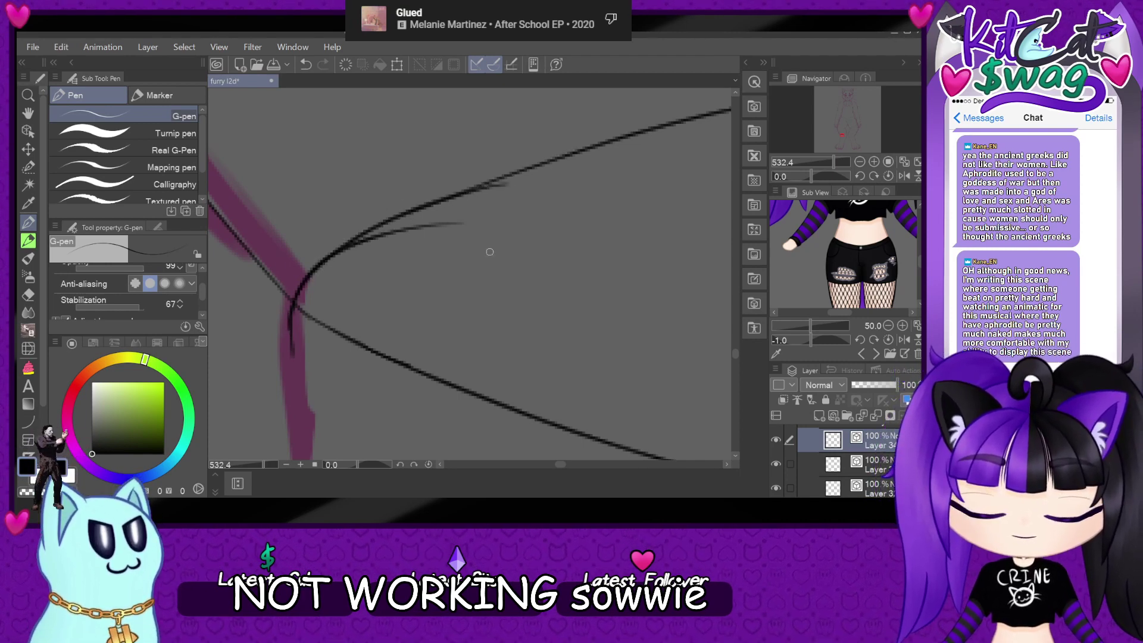
click(28, 131)
click(403, 237)
scroll(339, 277, up, 1)
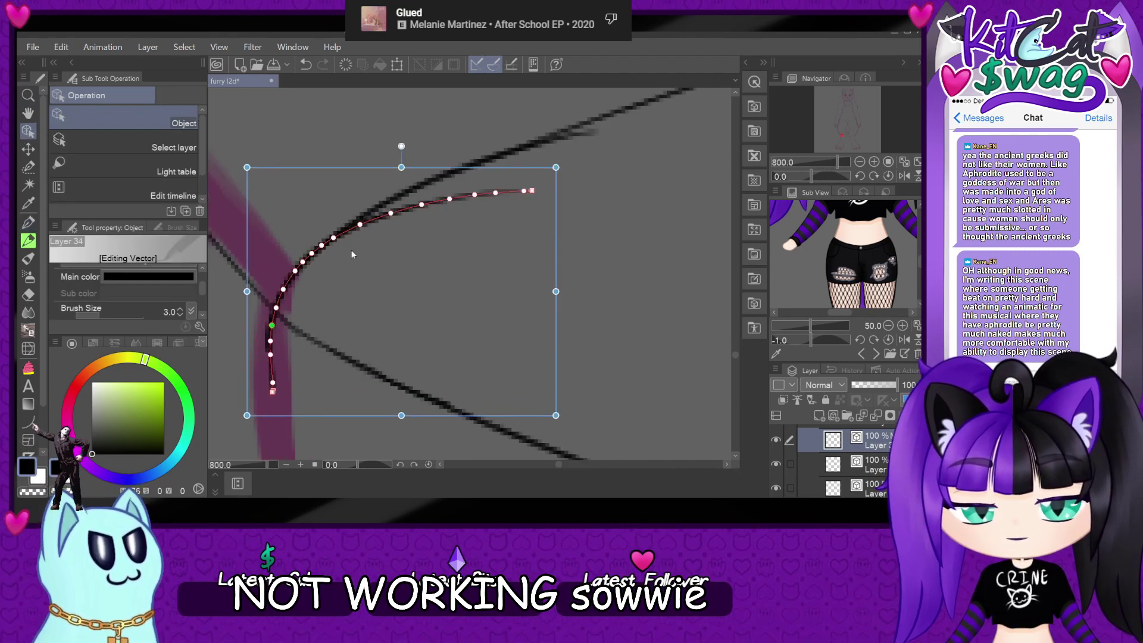
scroll(391, 272, down, 3)
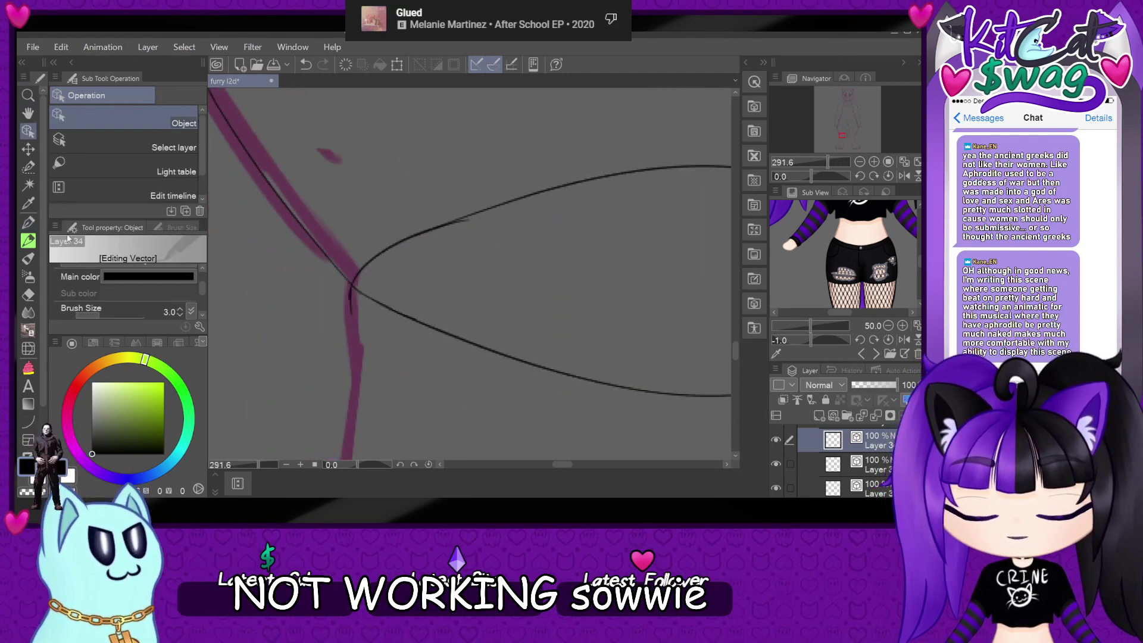
- With the G-pen, ink the upper part of the outer lower-leg line down from the outer knee corner
click(35, 221)
scroll(433, 377, down, 3)
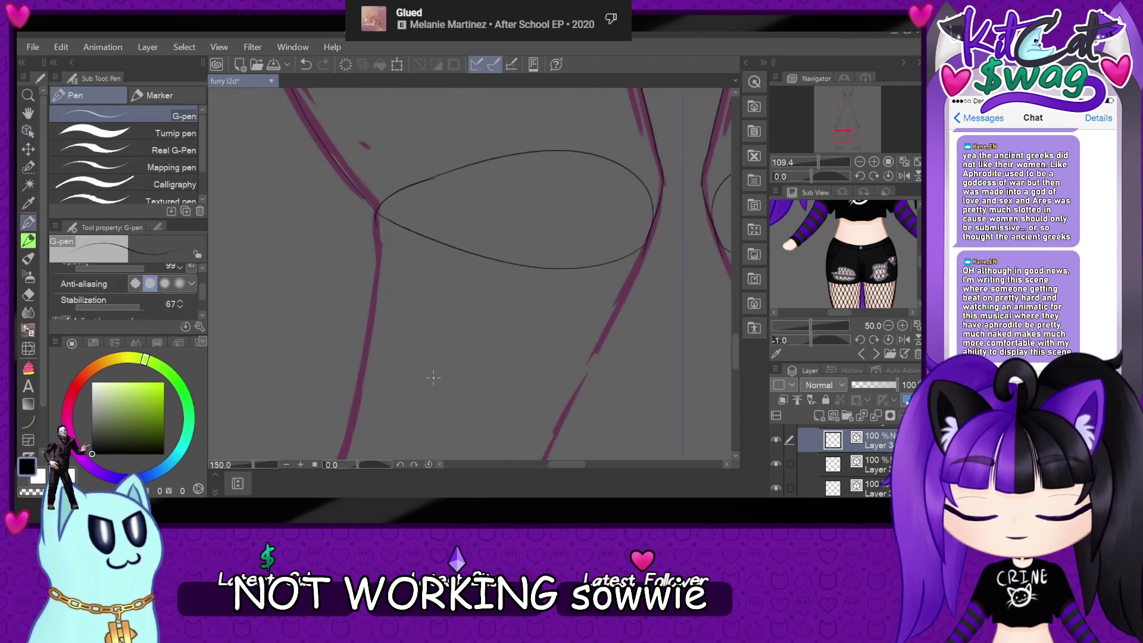
scroll(434, 377, up, 1)
drag(360, 163, 360, 383)
scroll(367, 284, down, 2)
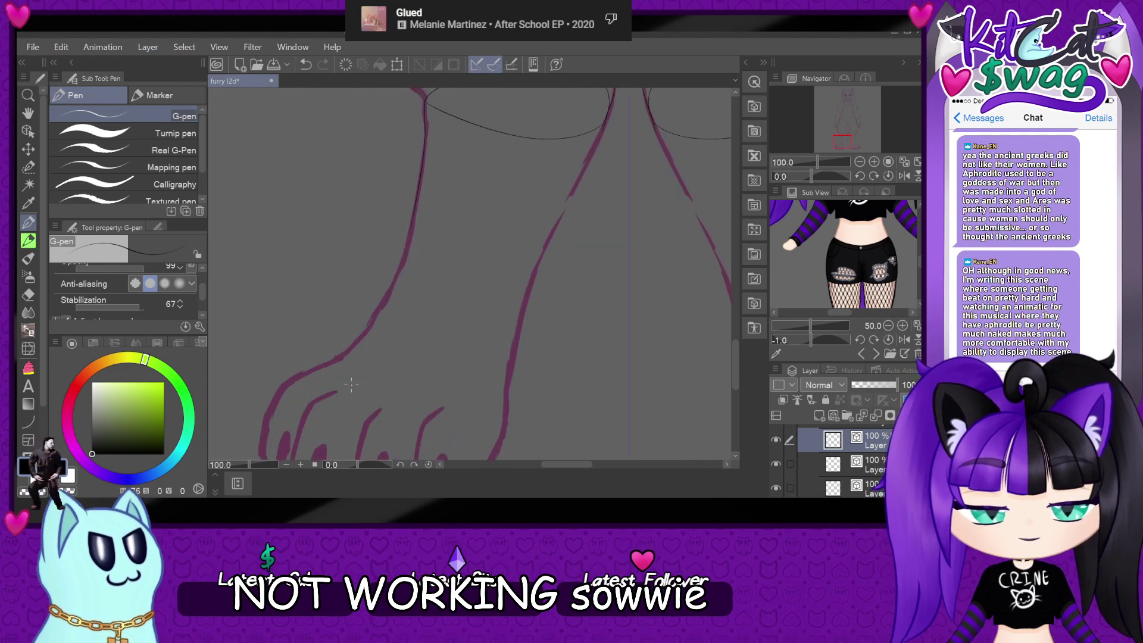
- Extend the inked outer lower-leg line down along the sketch to the outer ankle bend
scroll(352, 379, up, 2)
scroll(353, 369, down, 2)
scroll(355, 358, up, 2)
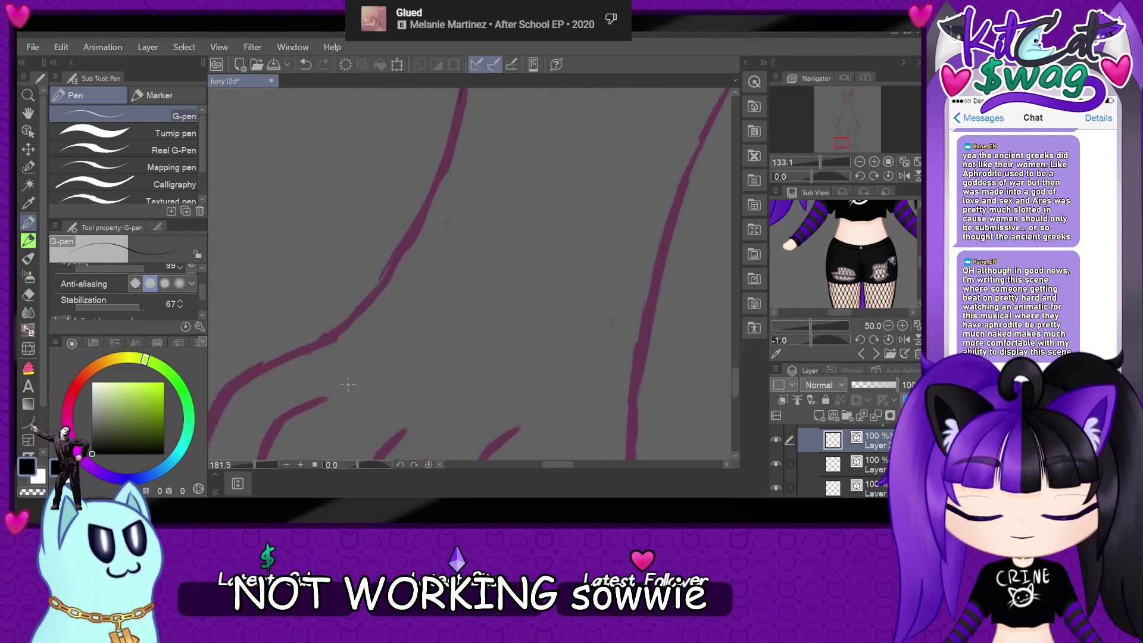
scroll(355, 358, down, 2)
scroll(355, 356, up, 2)
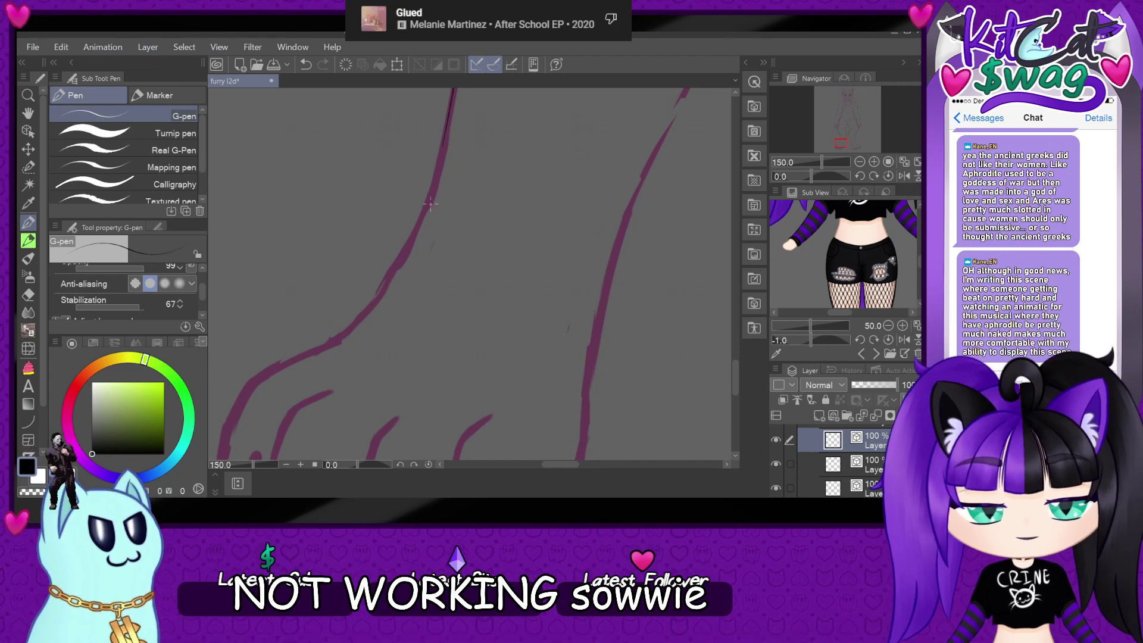
mouse_move(445, 133)
mouse_down()
mouse_move(416, 222)
mouse_move(336, 337)
mouse_up()
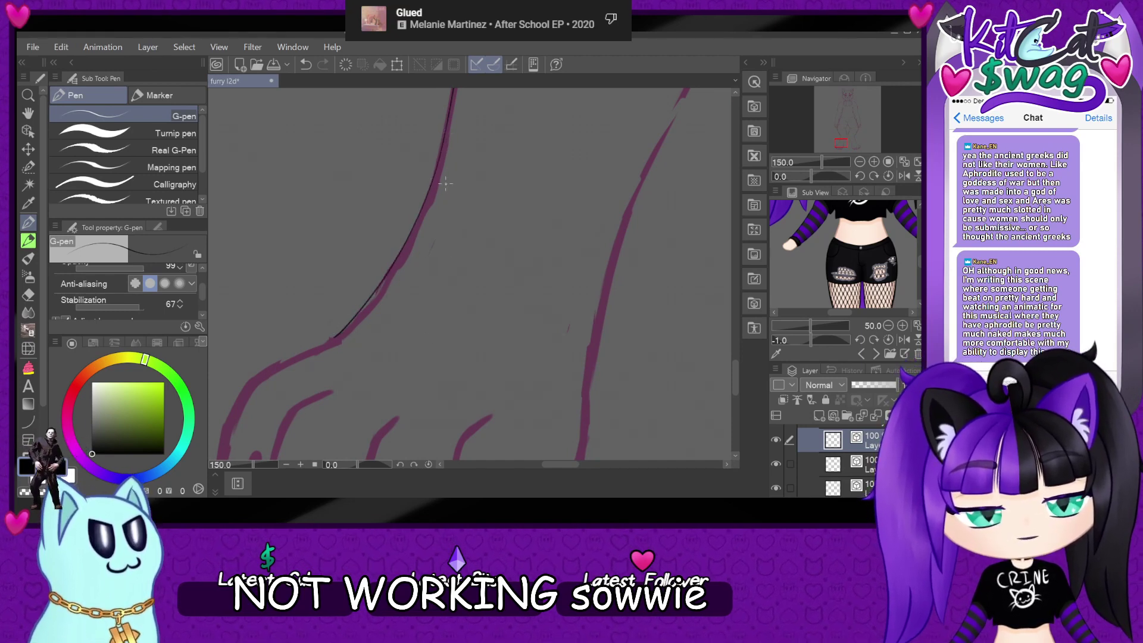
- Ink a rounded stroke from the outer ankle bend into the start of the segment's curved lower edge
scroll(456, 171, down, 2)
scroll(393, 286, up, 2)
scroll(345, 369, down, 2)
scroll(331, 407, up, 3)
scroll(337, 400, up, 2)
mouse_move(345, 178)
mouse_down()
mouse_move(376, 291)
mouse_move(500, 299)
mouse_up()
scroll(480, 229, down, 1)
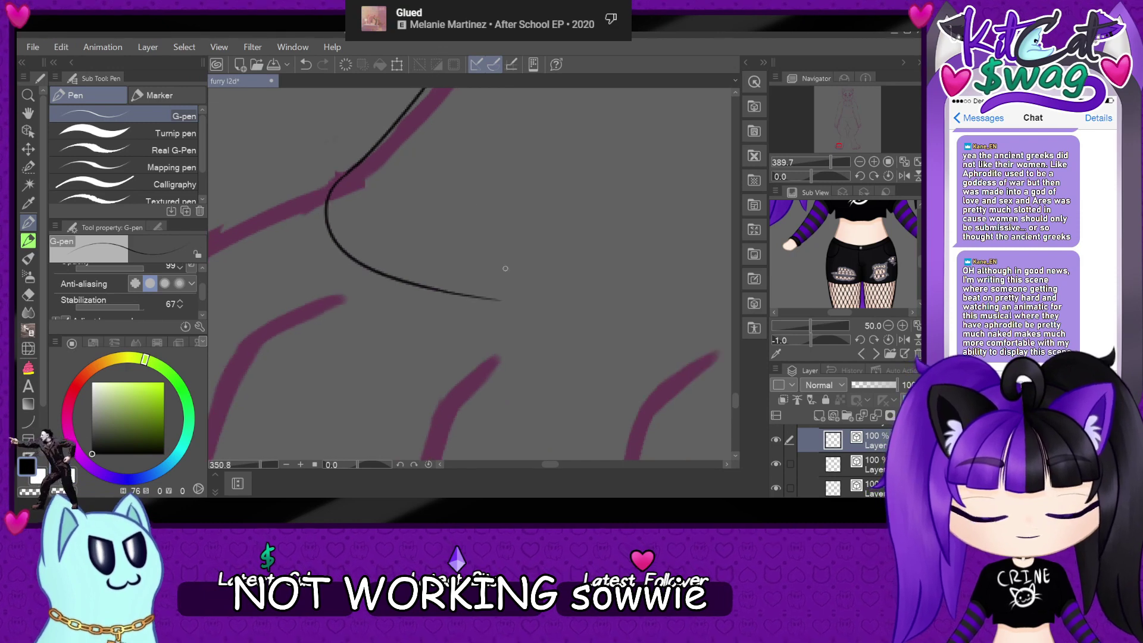
- Rotate the canvas view to 117.5 degrees and ink the rest of the lower edge across to the inner ankle line
scroll(500, 295, down, 8)
scroll(673, 285, up, 8)
drag(810, 175, 839, 176)
scroll(544, 220, down, 1)
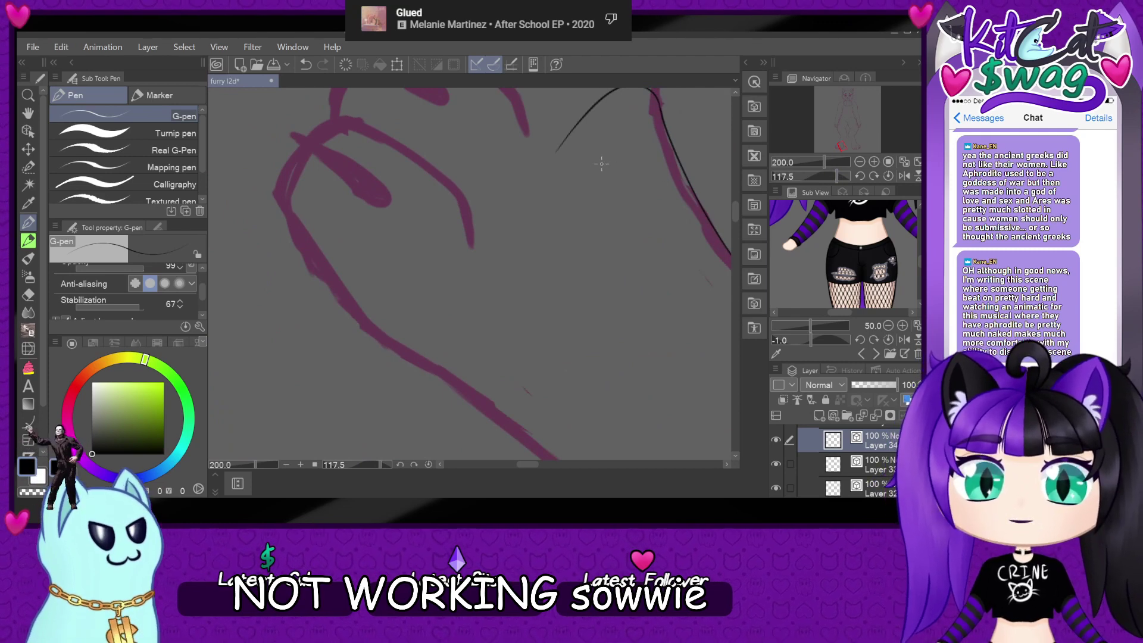
scroll(639, 243, up, 1)
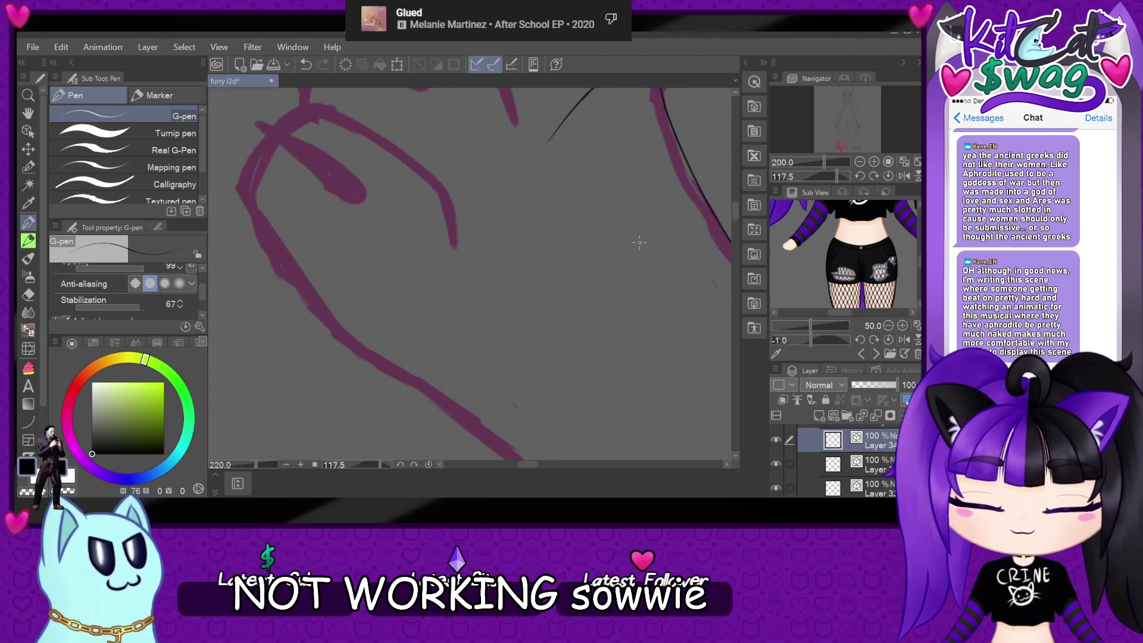
mouse_move(563, 120)
mouse_down()
mouse_move(510, 191)
mouse_move(436, 338)
mouse_up()
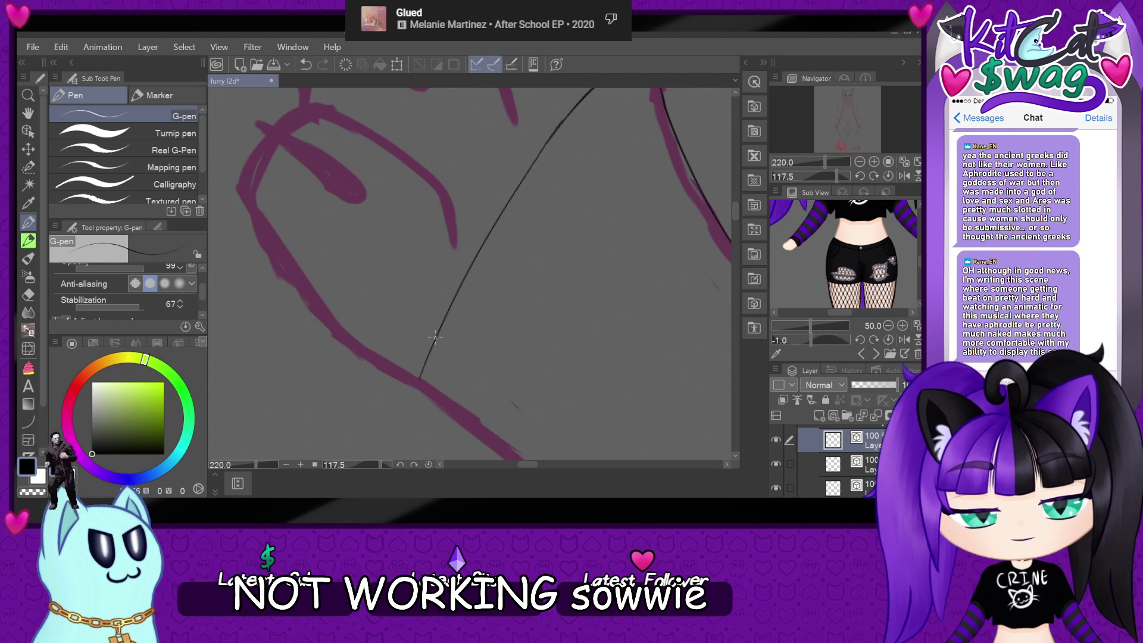
- Reset the canvas rotation and ink a short rounded corner turning the lower edge up into the inner ankle line
click(888, 175)
scroll(597, 273, up, 1)
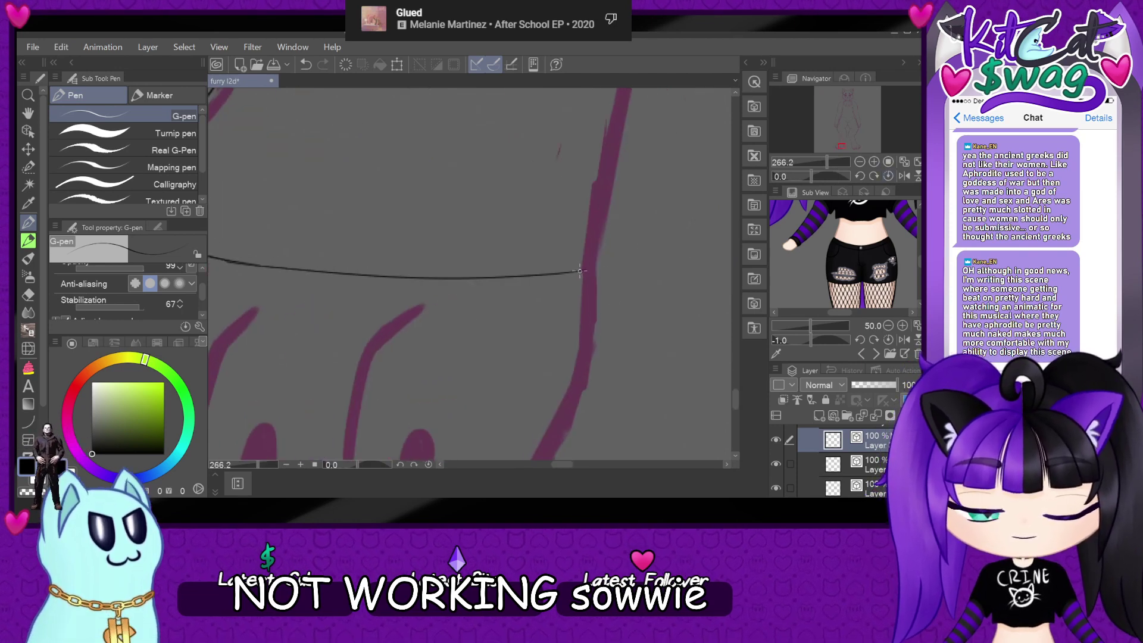
drag(586, 271, 595, 216)
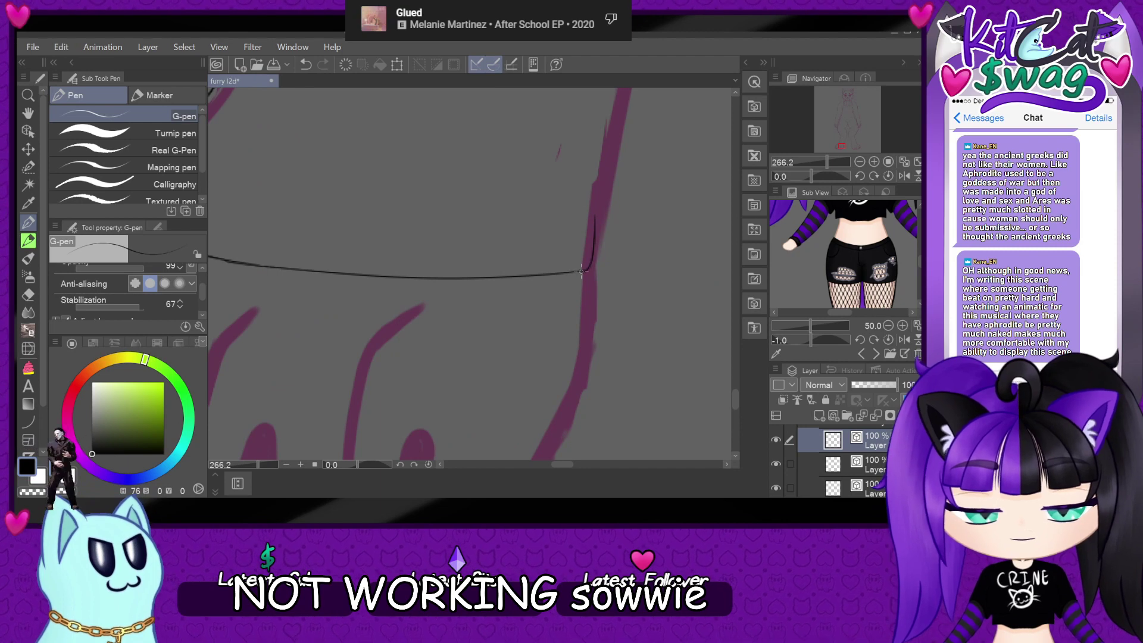
key(ctrl+z)
drag(577, 273, 601, 204)
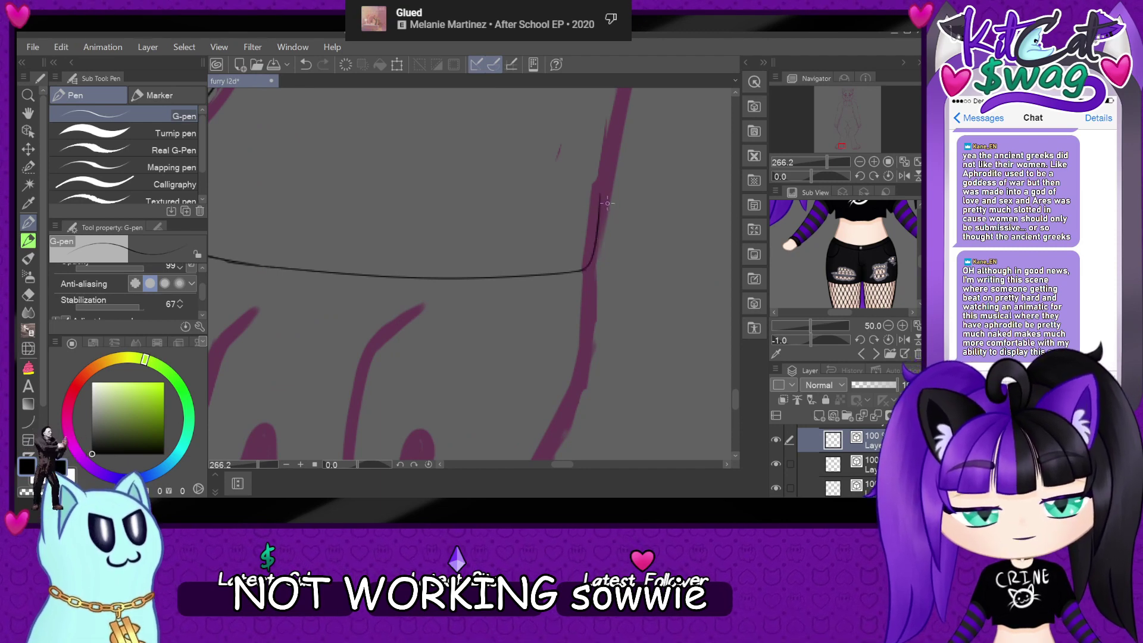
scroll(608, 202, down, 5)
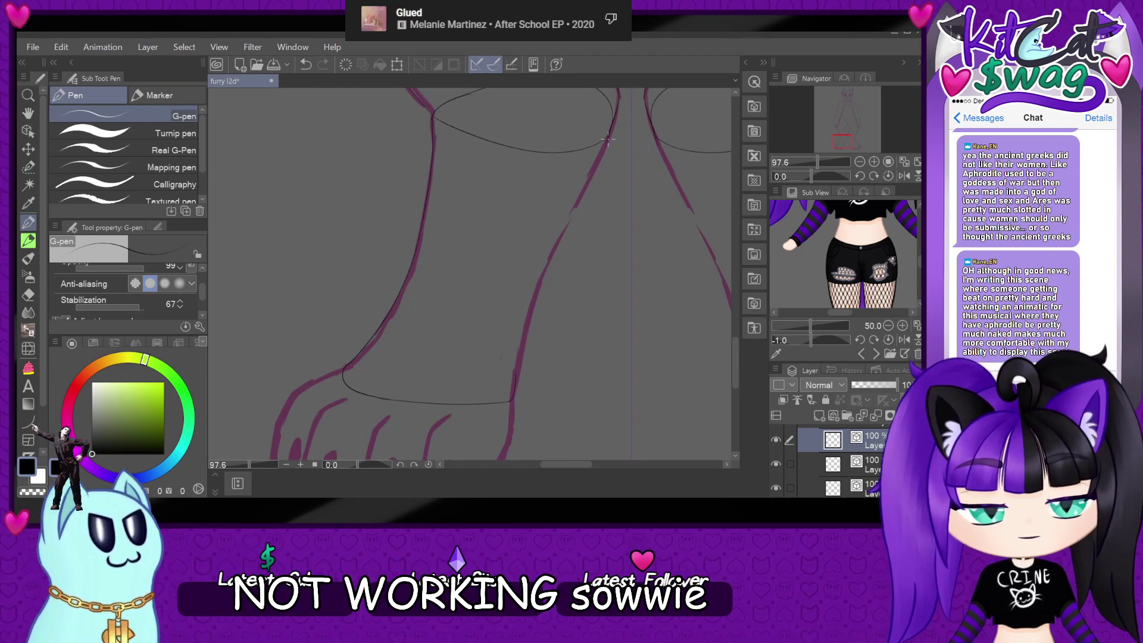
- Ink the upper part of the inner lower-leg line from the knee ellipse down along the sketch
mouse_move(602, 151)
mouse_down()
mouse_move(550, 255)
mouse_move(523, 334)
mouse_move(525, 375)
mouse_up()
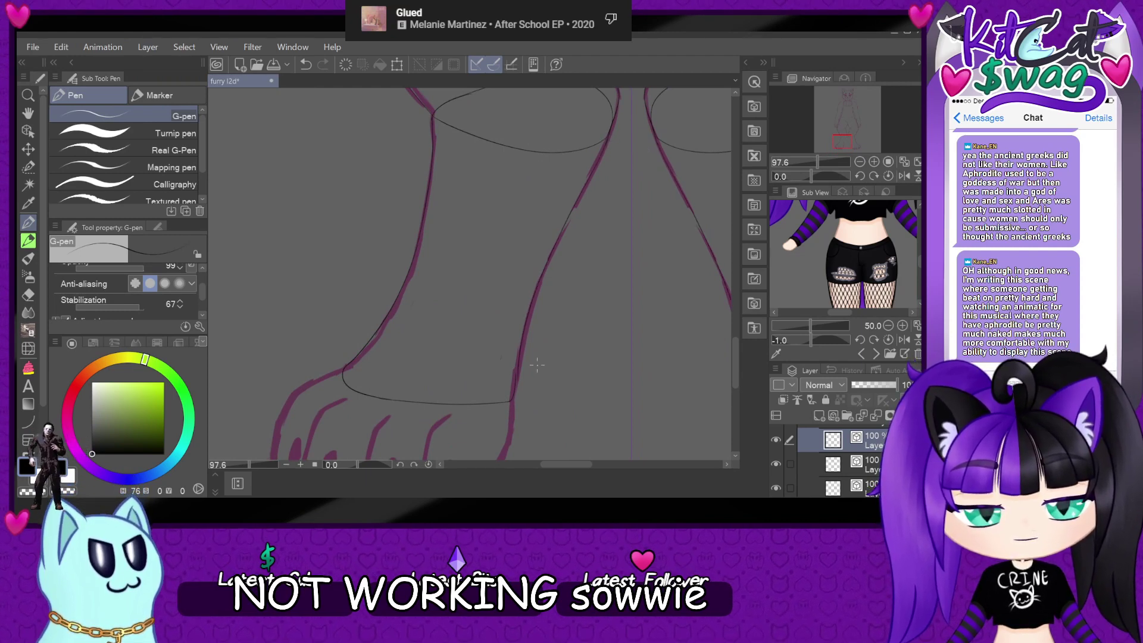
key(ctrl+z)
scroll(577, 155, up, 5)
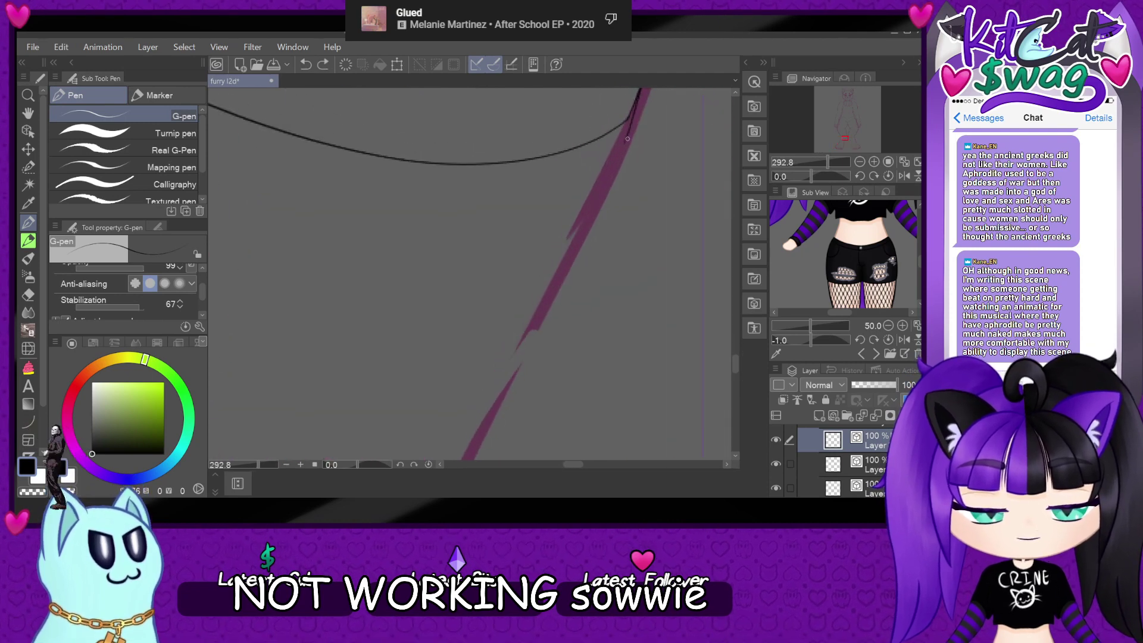
mouse_move(626, 140)
mouse_down()
mouse_move(522, 342)
mouse_move(494, 431)
mouse_up()
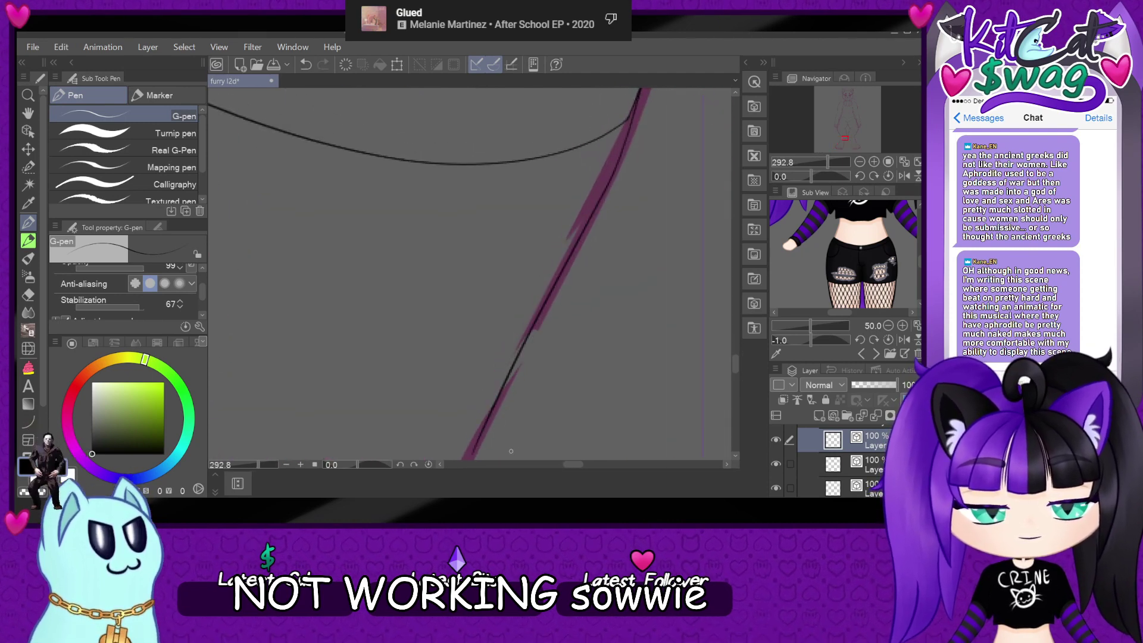
scroll(511, 451, down, 6)
scroll(508, 381, up, 4)
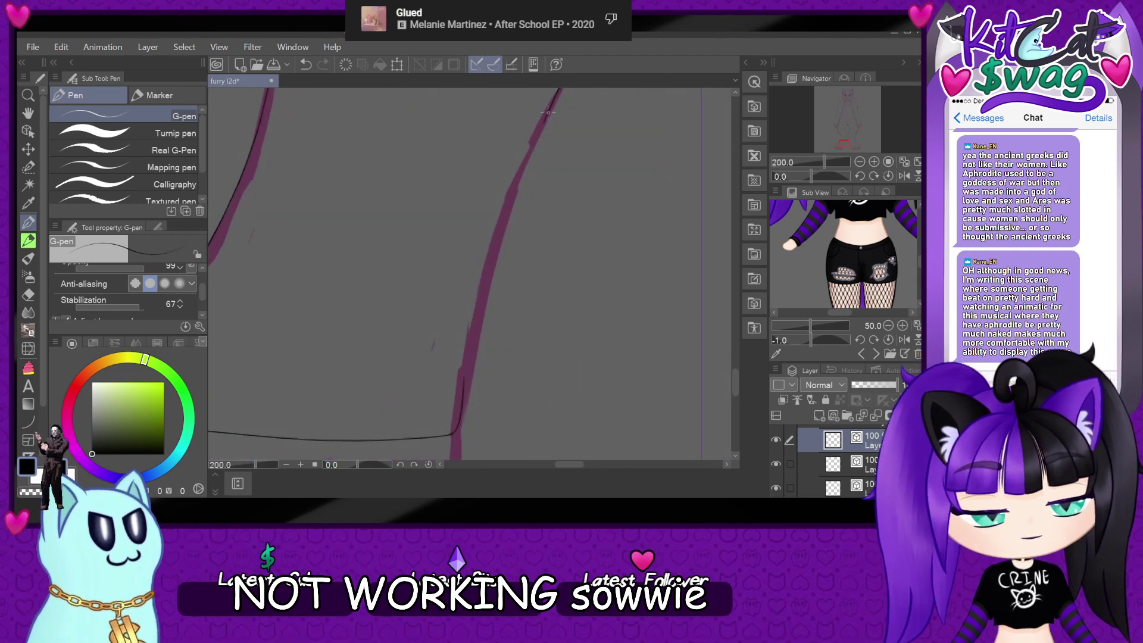
- Ink the rest of the inner lower-leg line down into the rounded corner of the lower edge, retrying the stroke until it fits
mouse_move(544, 119)
mouse_down()
mouse_move(485, 284)
mouse_move(460, 420)
mouse_up()
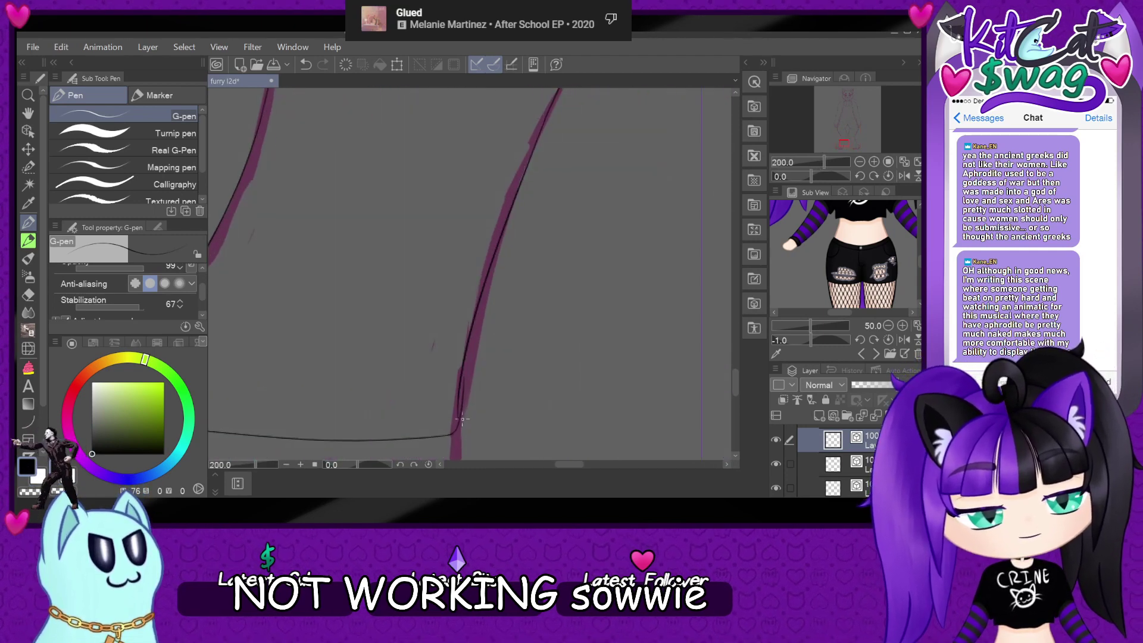
key(ctrl+z)
mouse_move(546, 115)
mouse_down()
mouse_move(484, 287)
mouse_move(466, 419)
mouse_up()
key(ctrl+z)
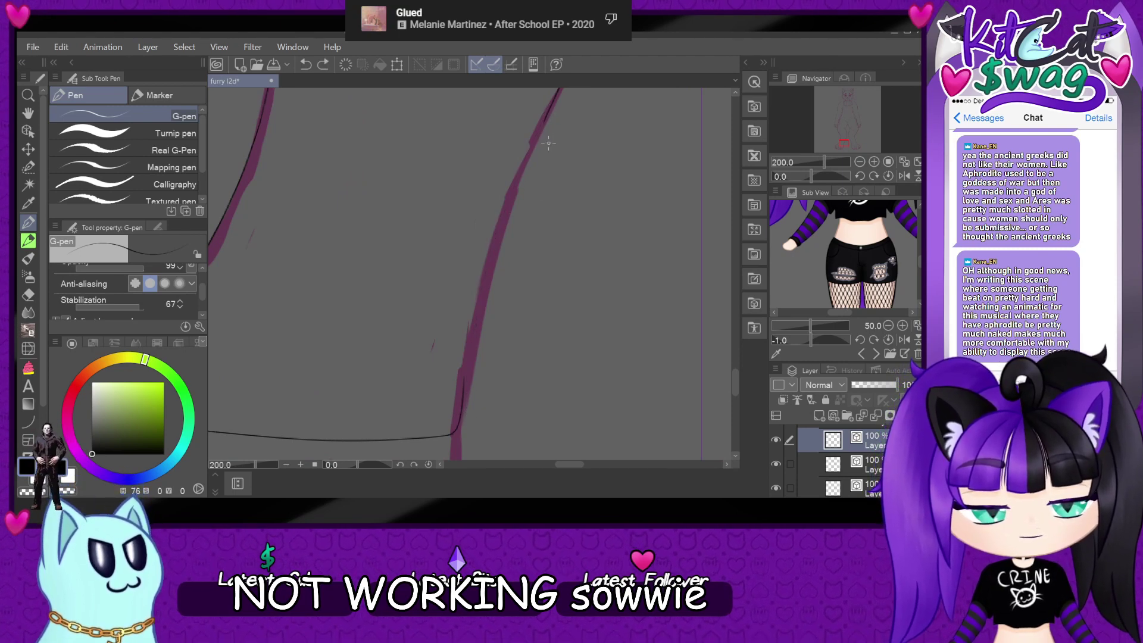
mouse_move(539, 132)
mouse_down()
mouse_move(467, 345)
mouse_move(463, 418)
mouse_up()
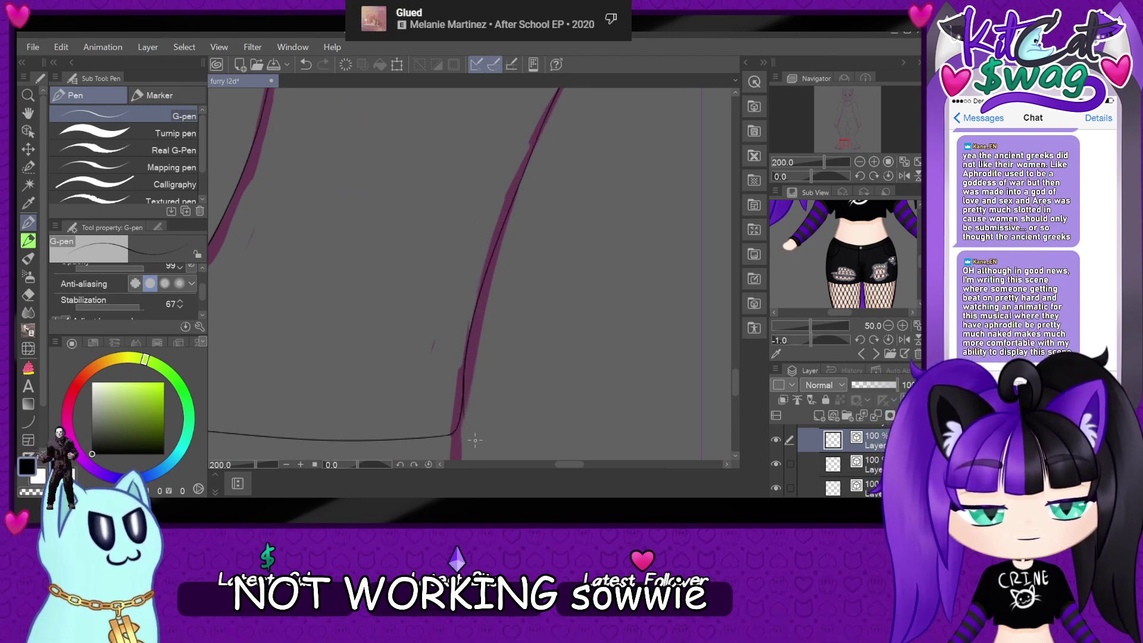
- Reshape the lower end of the inner lower-leg line by moving its vector control point to merge with the rounded corner
scroll(531, 397, up, 3)
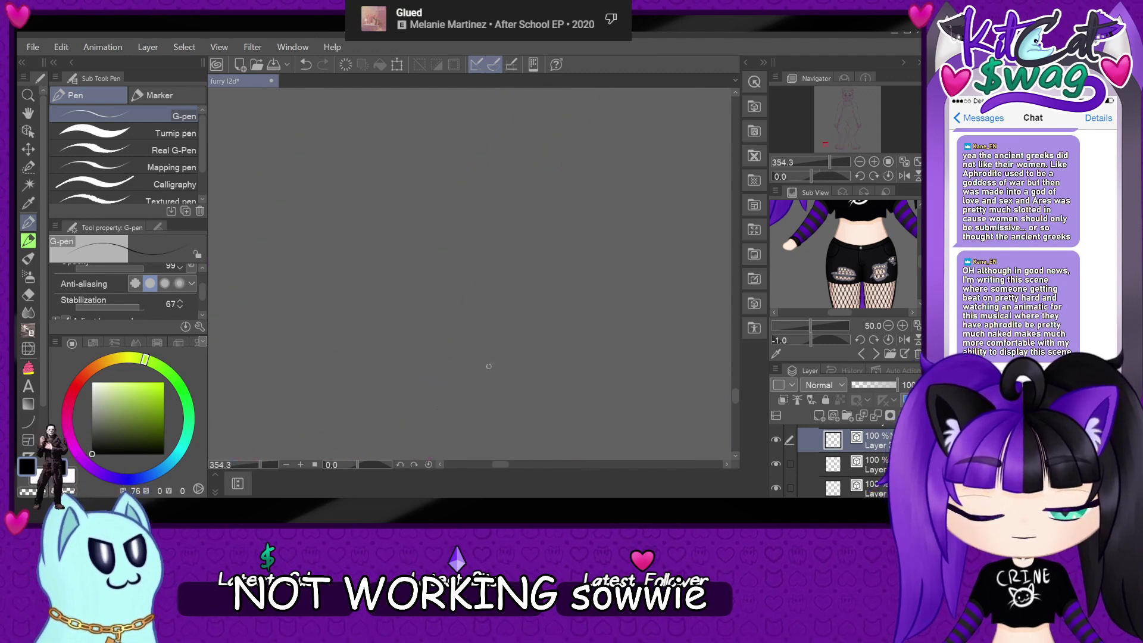
scroll(629, 247, down, 3)
click(832, 150)
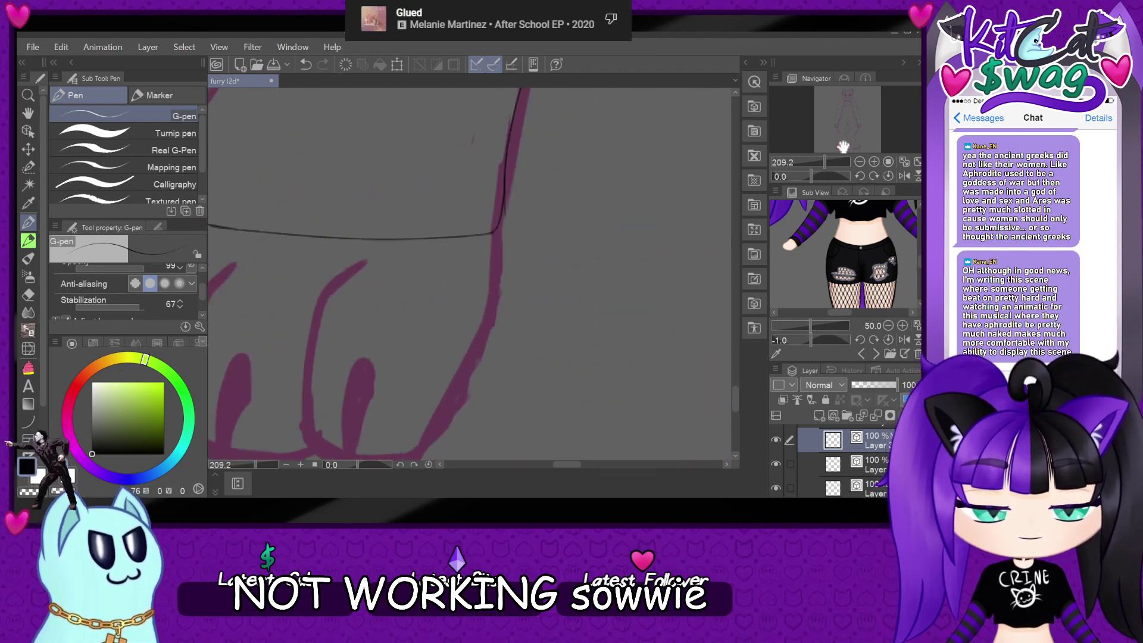
scroll(575, 160, up, 4)
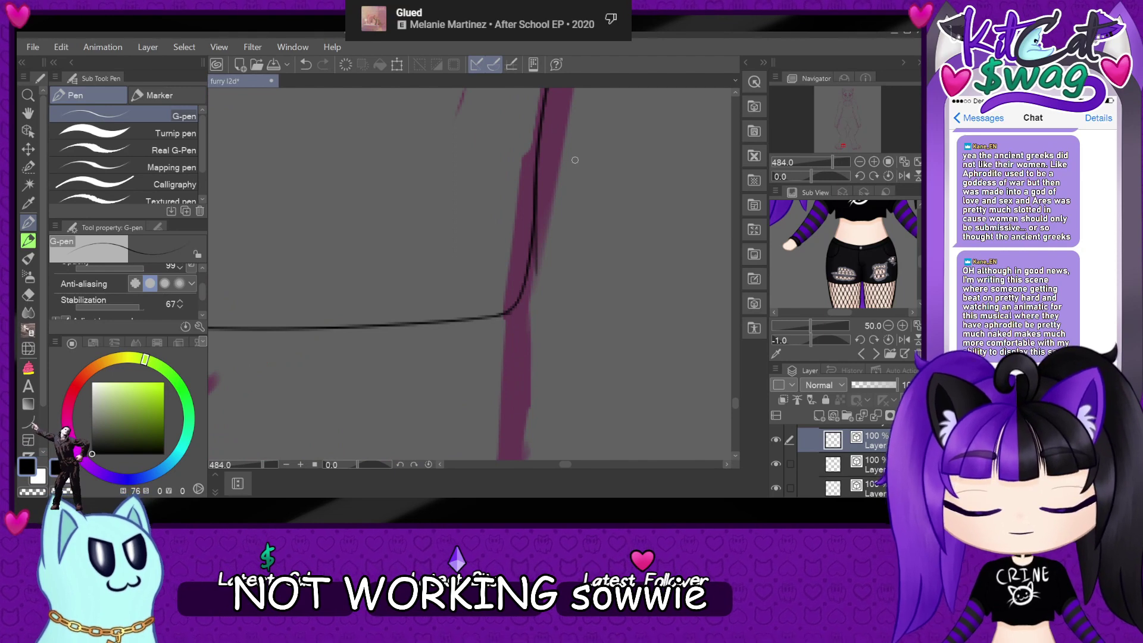
click(28, 131)
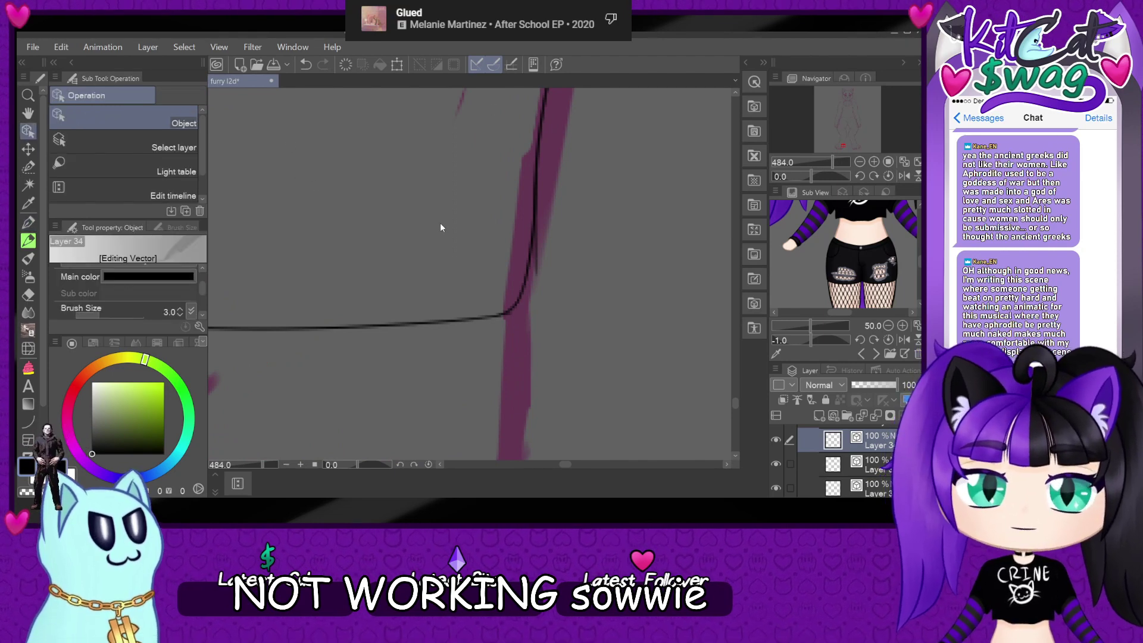
scroll(441, 228, up, 3)
click(569, 245)
drag(578, 294, 528, 337)
scroll(528, 337, down, 8)
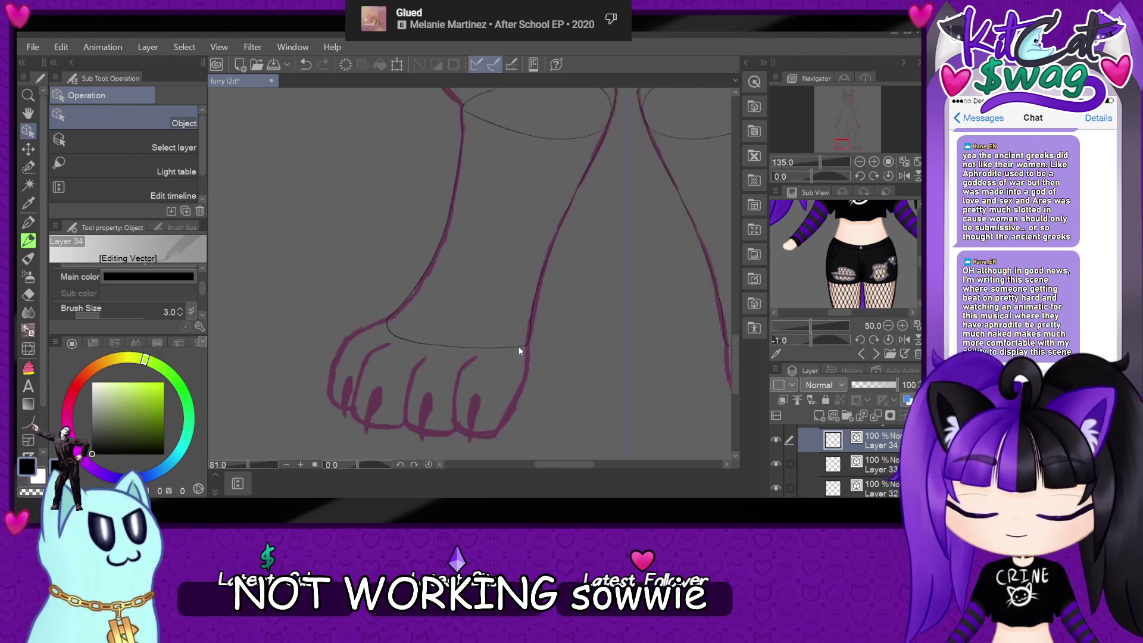
- Move the matching control point on the mirrored leg's inner line so its lower end follows the rounded corner
scroll(520, 347, down, 2)
scroll(603, 339, up, 3)
scroll(671, 340, up, 2)
scroll(670, 339, up, 2)
scroll(623, 329, up, 2)
click(553, 329)
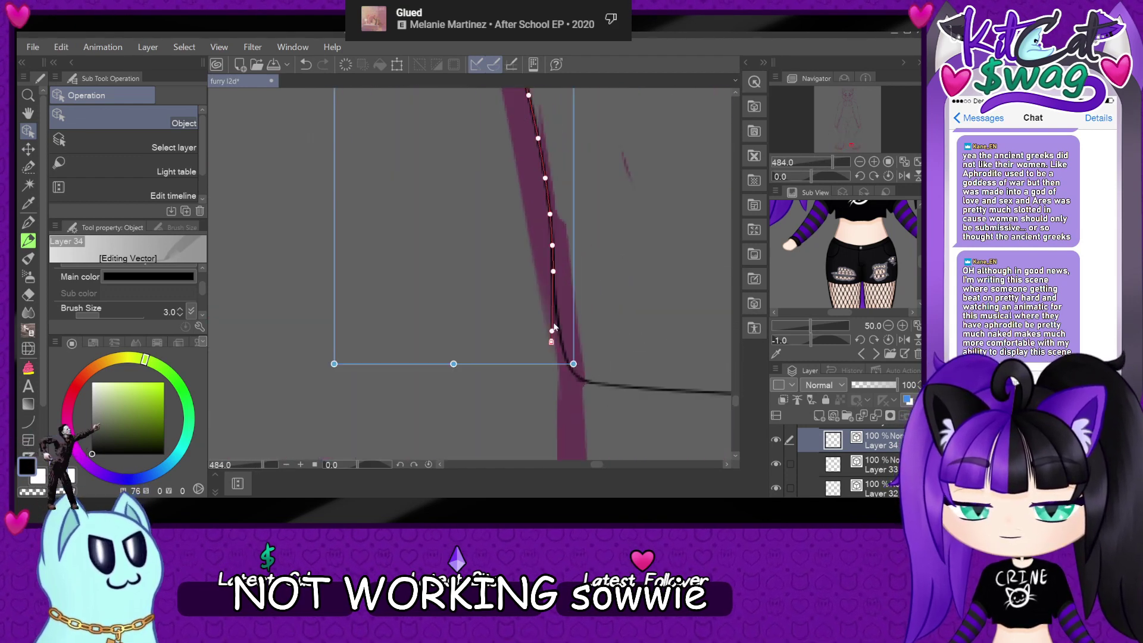
drag(553, 330, 563, 349)
scroll(528, 249, down, 2)
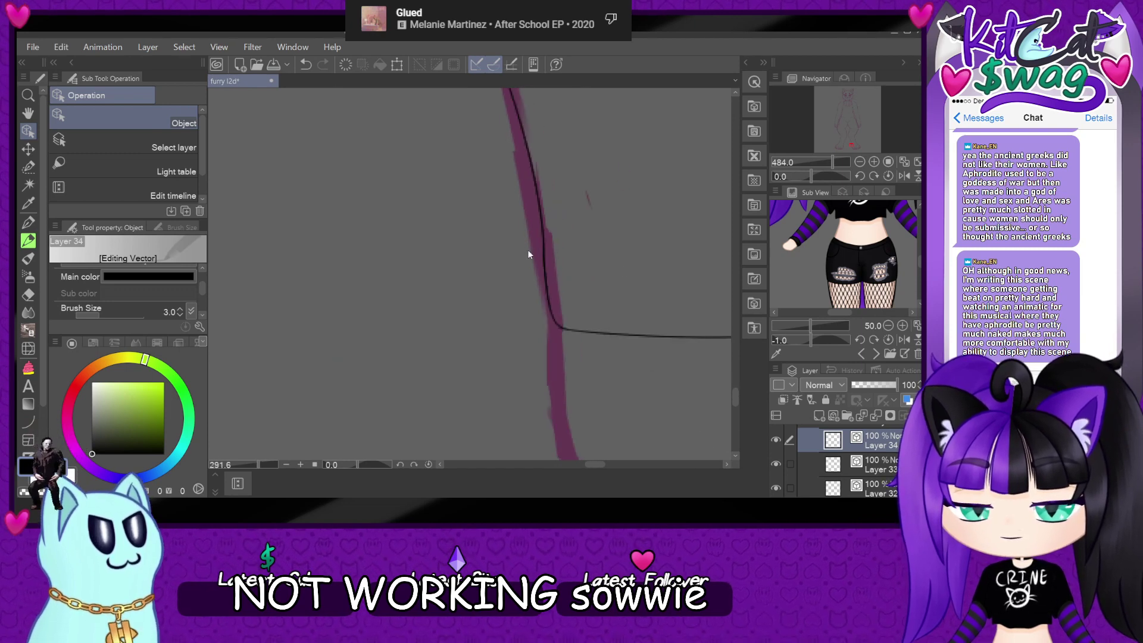
- Add a new vector layer above the lower-leg layer for the foot and return to the G-pen
scroll(528, 250, down, 6)
scroll(466, 116, up, 3)
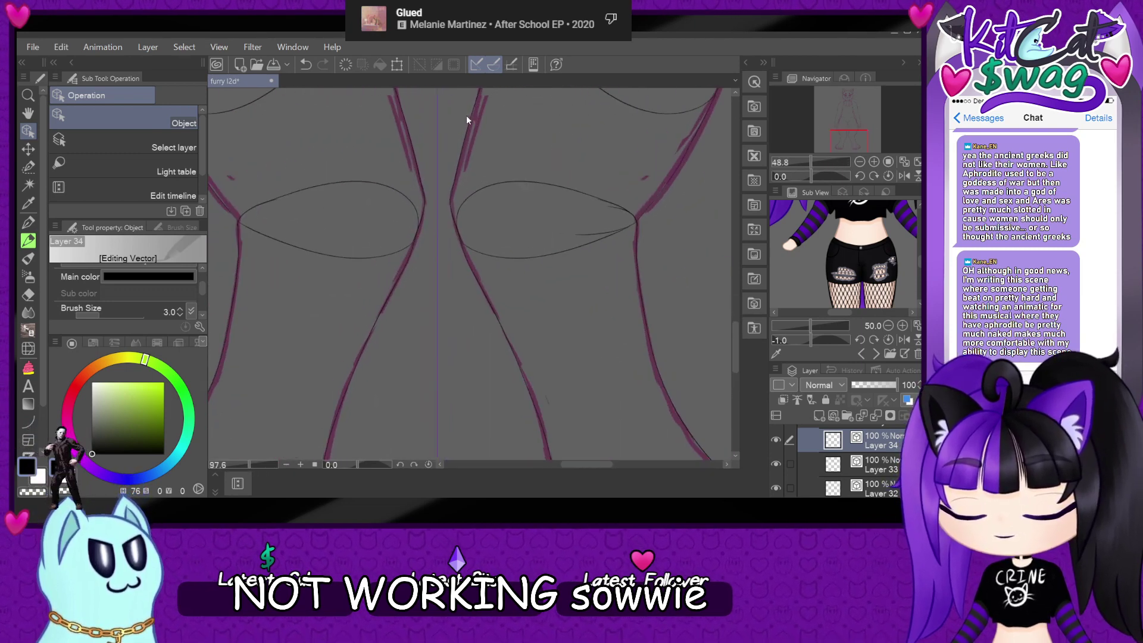
scroll(466, 326, down, 2)
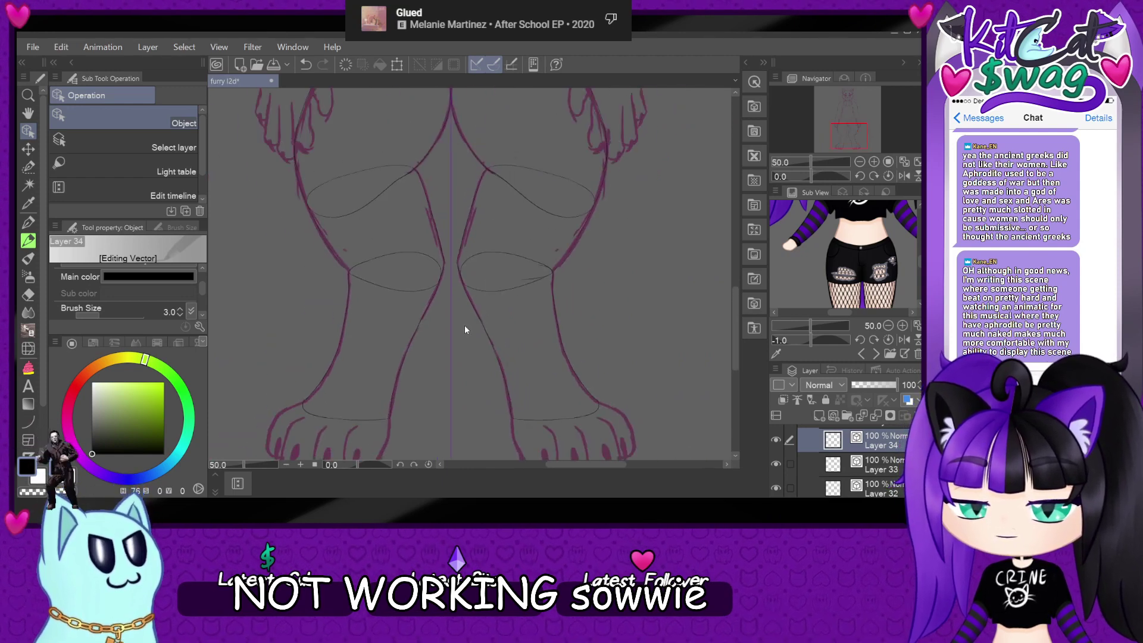
scroll(524, 274, up, 1)
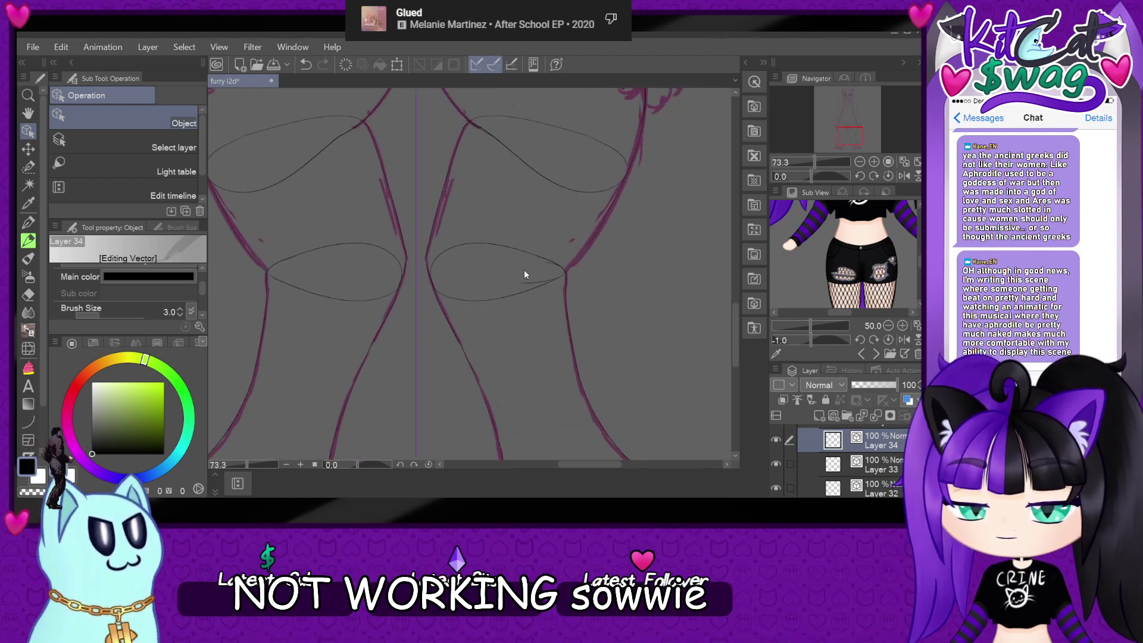
scroll(524, 269, down, 4)
scroll(332, 385, up, 2)
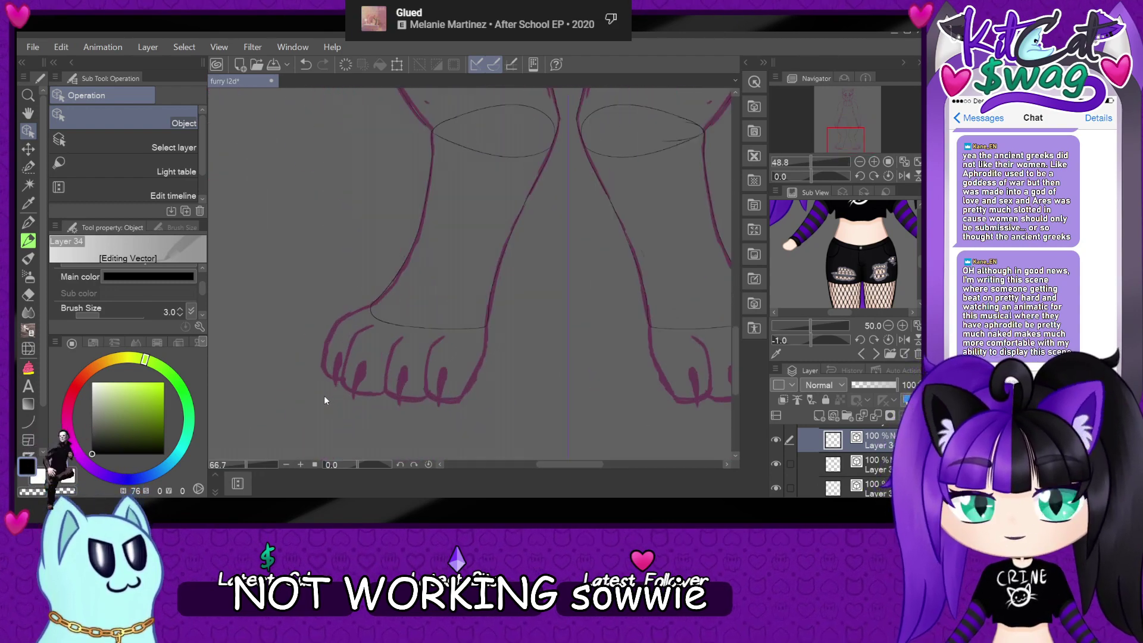
scroll(329, 384, up, 4)
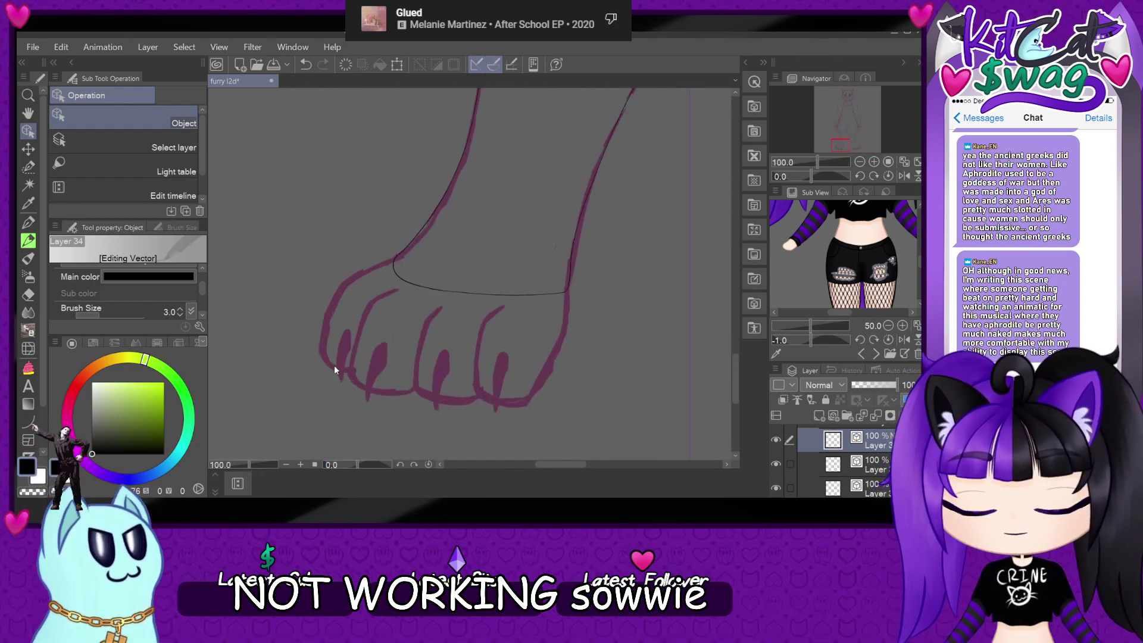
click(832, 415)
scroll(426, 277, up, 1)
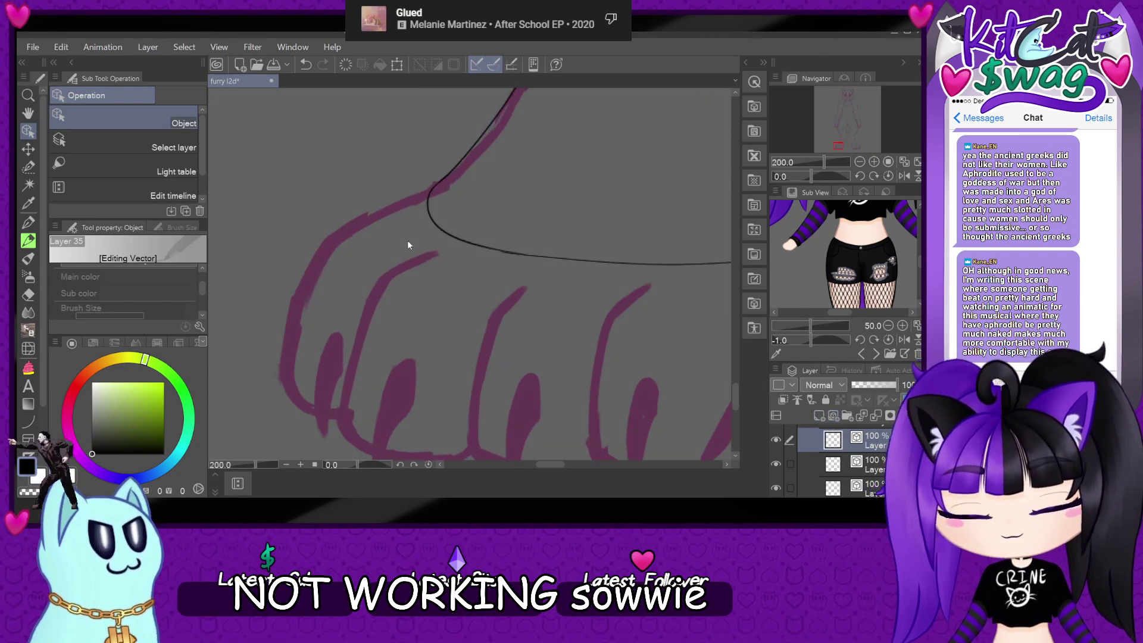
click(35, 205)
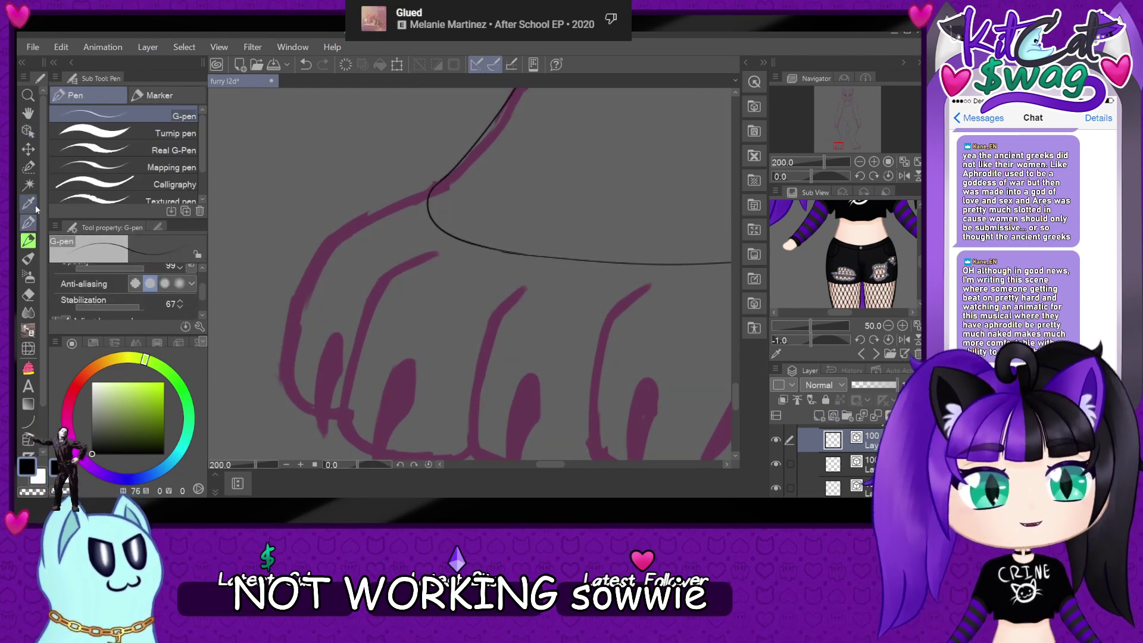
- Ink short strokes at the outer ankle bend and delete the one running down onto the foot, keeping the lead-in inside the ankle
scroll(266, 250, down, 3)
scroll(266, 240, up, 6)
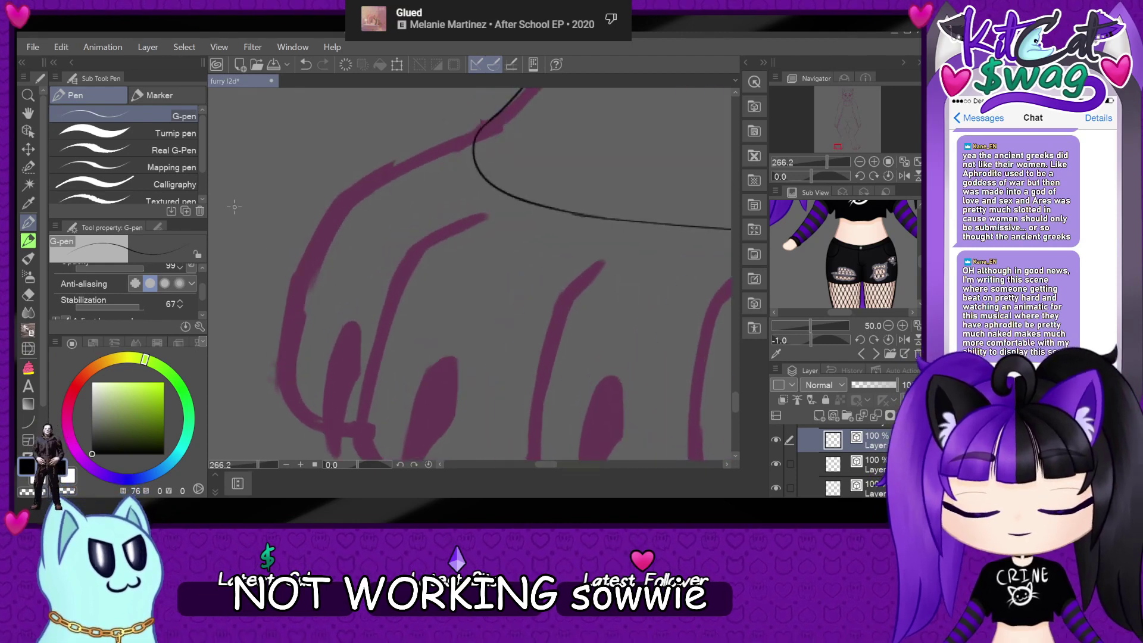
scroll(244, 216, down, 1)
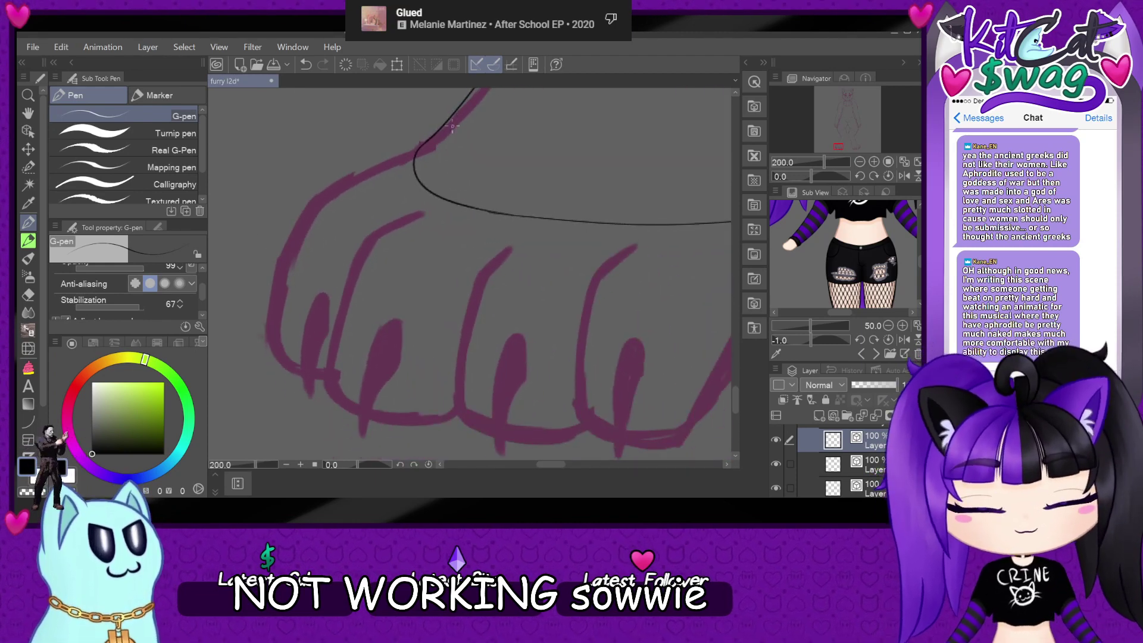
drag(425, 145, 369, 180)
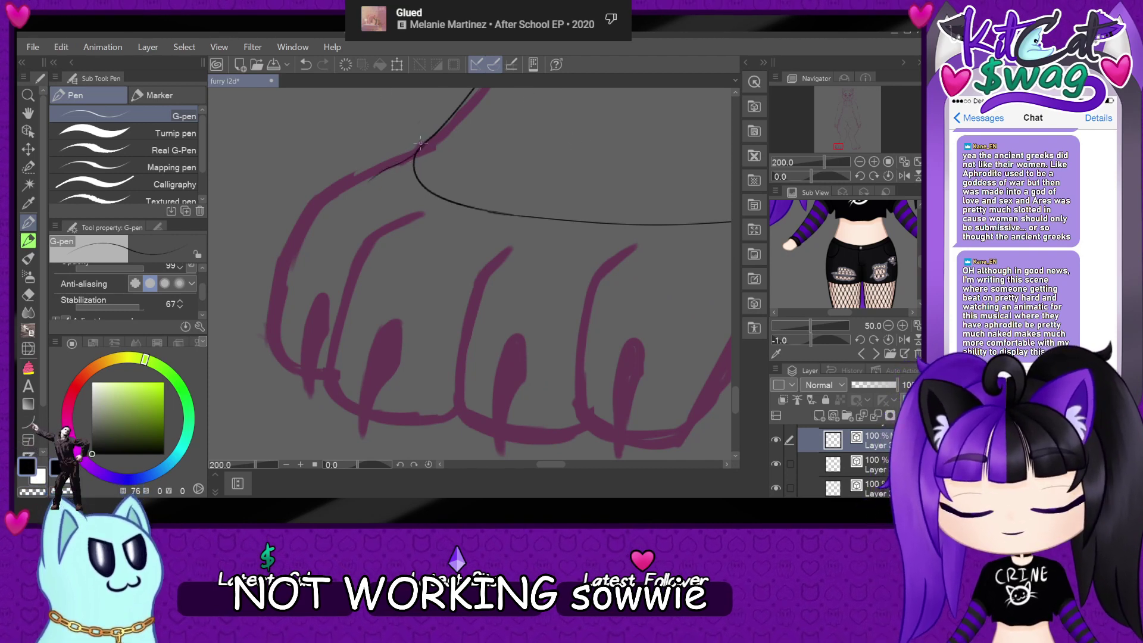
key(ctrl+z)
drag(425, 145, 371, 178)
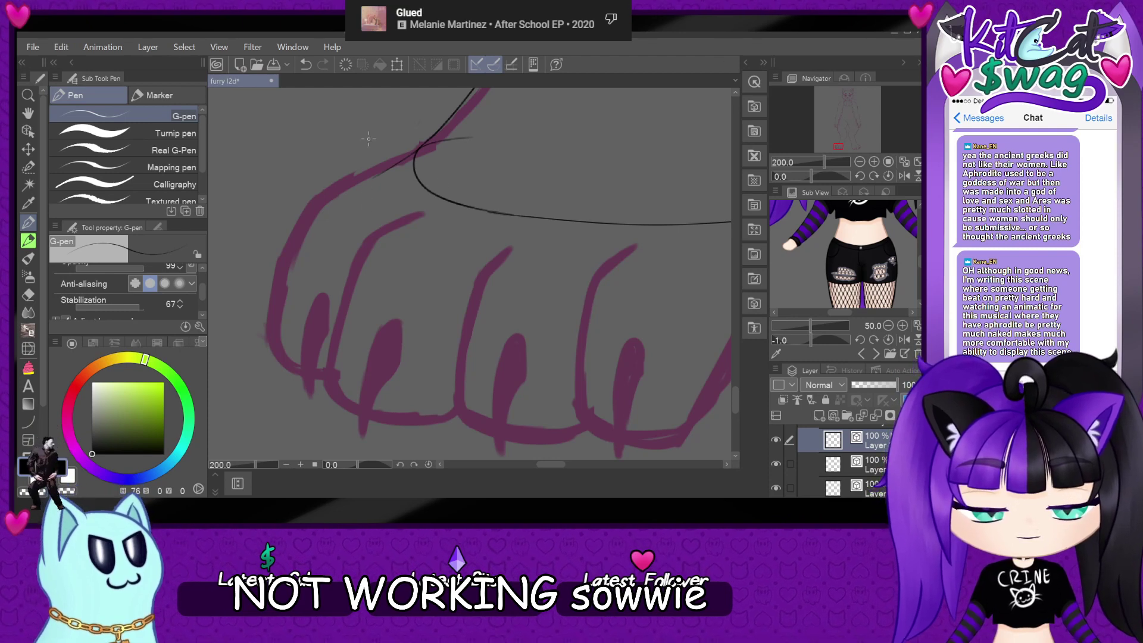
scroll(371, 141, up, 2)
key(o)
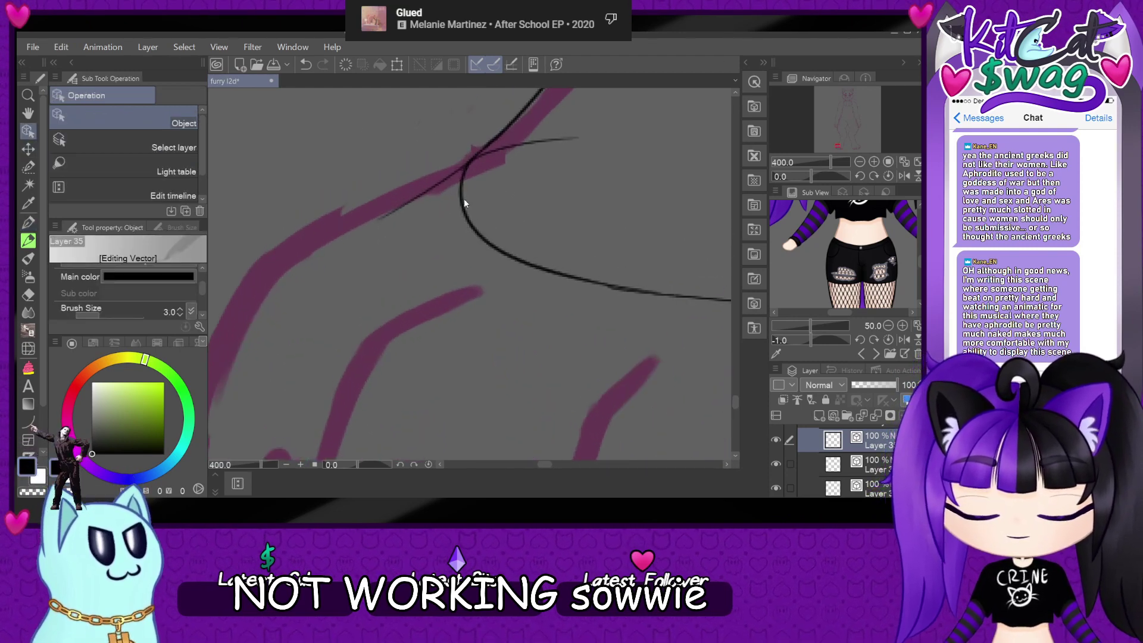
click(434, 187)
key(Delete)
- Ink the top outer edge of the foot with the G-pen, from the ankle bend down along the sketch
click(27, 227)
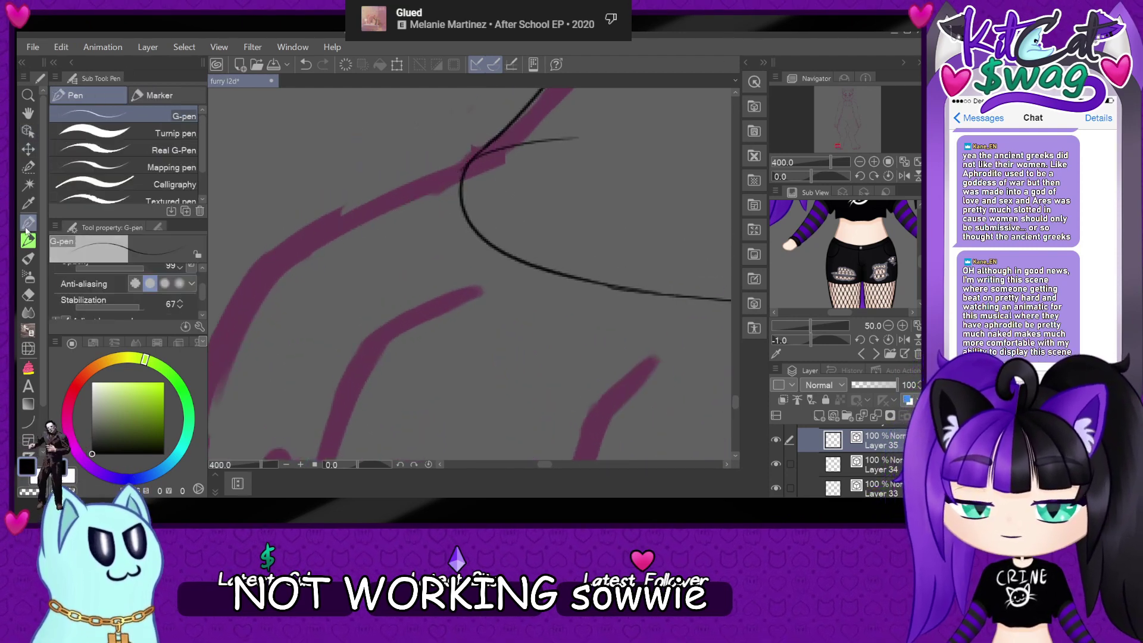
drag(484, 155, 256, 288)
key(ctrl+z)
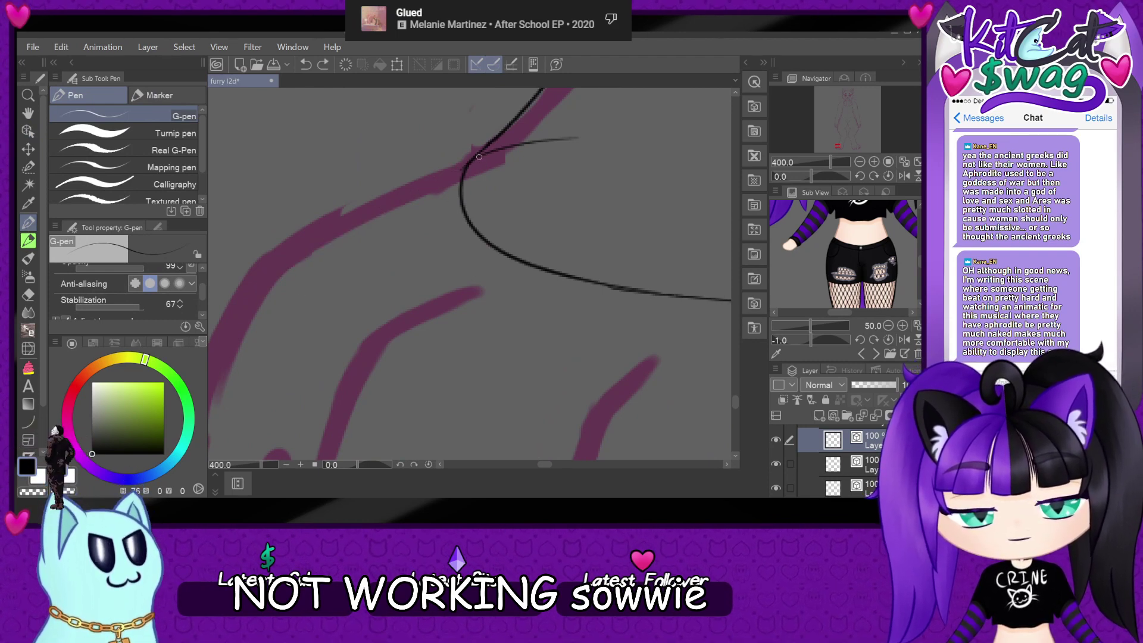
mouse_move(484, 155)
mouse_down()
mouse_move(297, 233)
mouse_move(224, 325)
mouse_move(208, 357)
mouse_up()
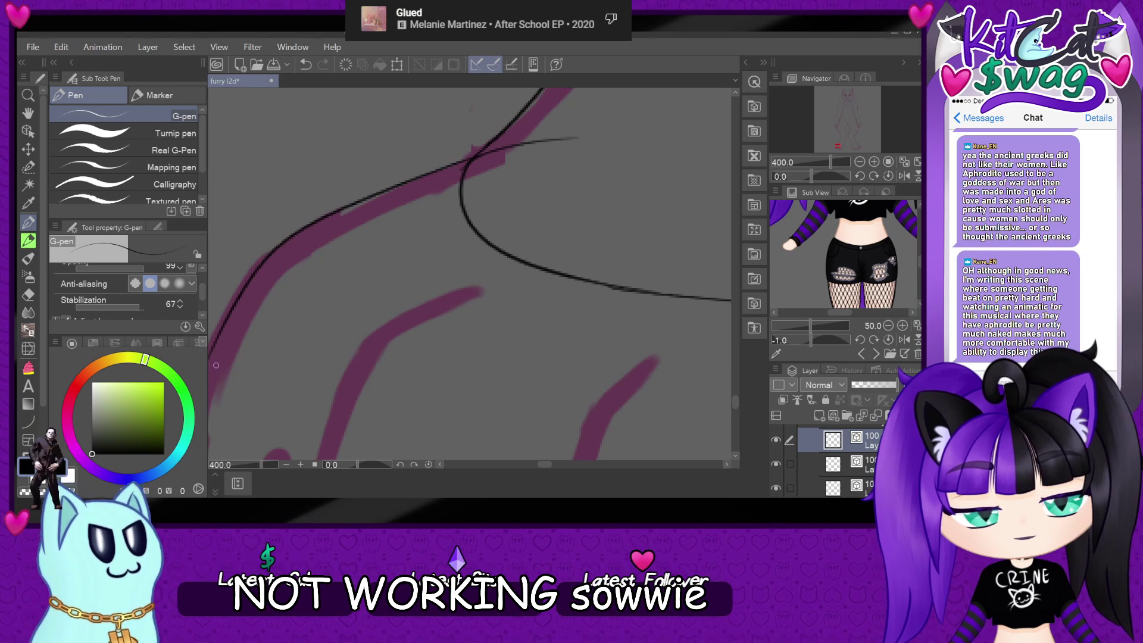
- Continue the foot's outer line down and around the tip of the outermost toe, redoing the stroke until it follows the sketch
scroll(319, 331, down, 3)
drag(319, 330, 376, 259)
scroll(255, 416, up, 3)
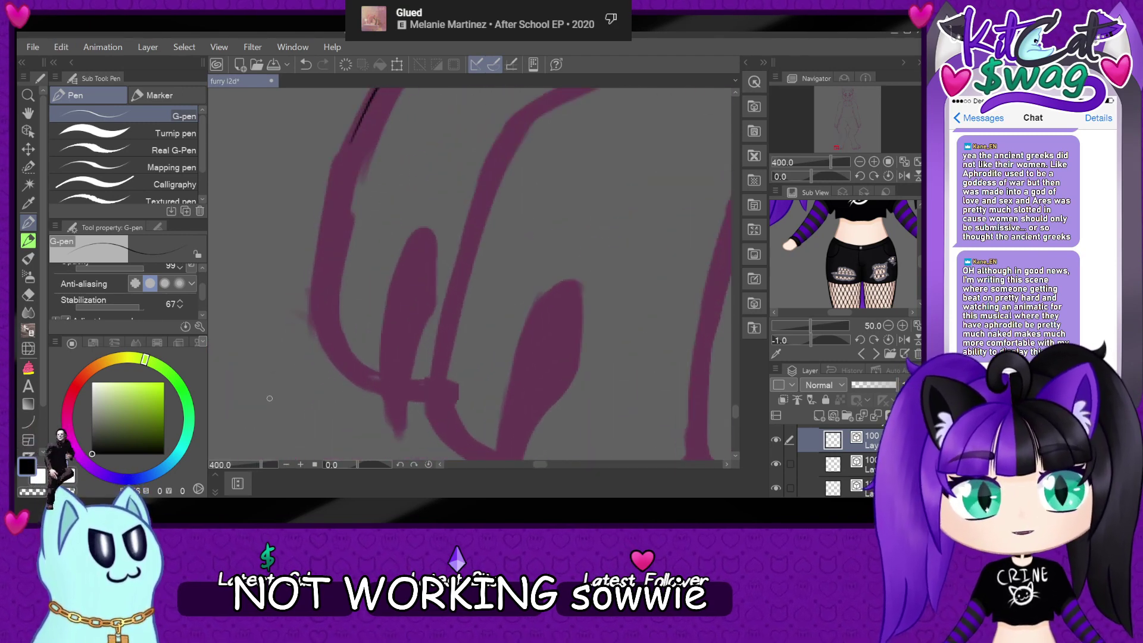
mouse_move(349, 143)
mouse_down()
mouse_move(321, 303)
mouse_move(352, 371)
mouse_move(411, 401)
mouse_up()
key(ctrl+z)
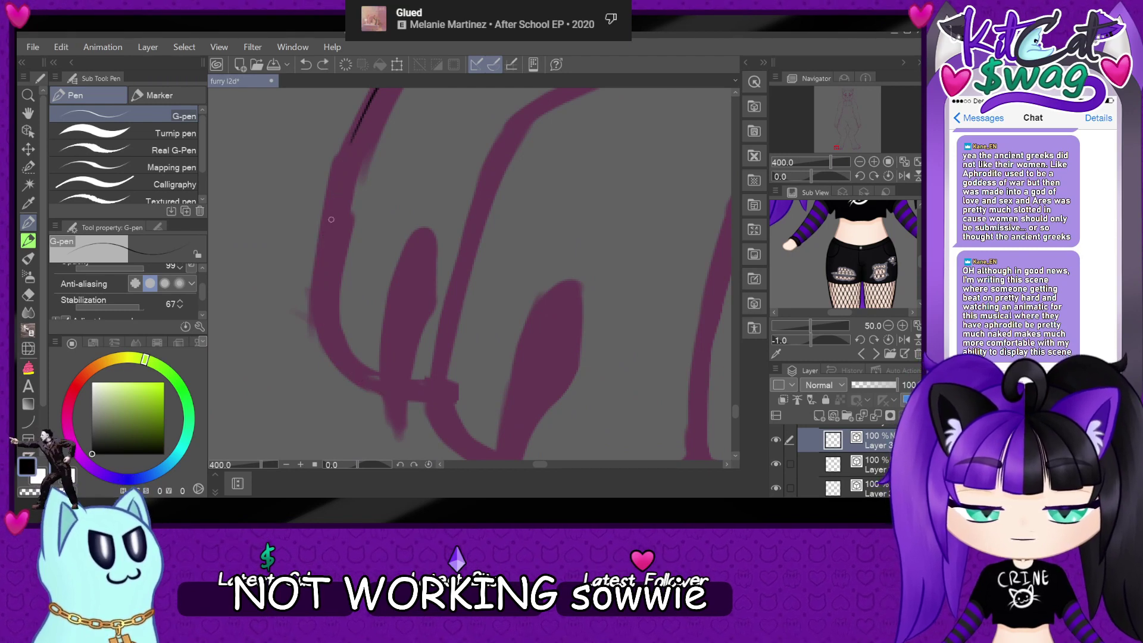
mouse_move(358, 124)
mouse_down()
mouse_move(327, 351)
mouse_move(434, 394)
mouse_up()
key(ctrl+z)
mouse_move(357, 133)
mouse_down()
mouse_move(331, 352)
mouse_move(429, 401)
mouse_up()
key(ctrl+z)
mouse_move(351, 143)
mouse_down()
mouse_move(320, 318)
mouse_move(343, 372)
mouse_move(424, 395)
mouse_move(467, 388)
mouse_up()
scroll(462, 368, down, 2)
scroll(477, 344, down, 2)
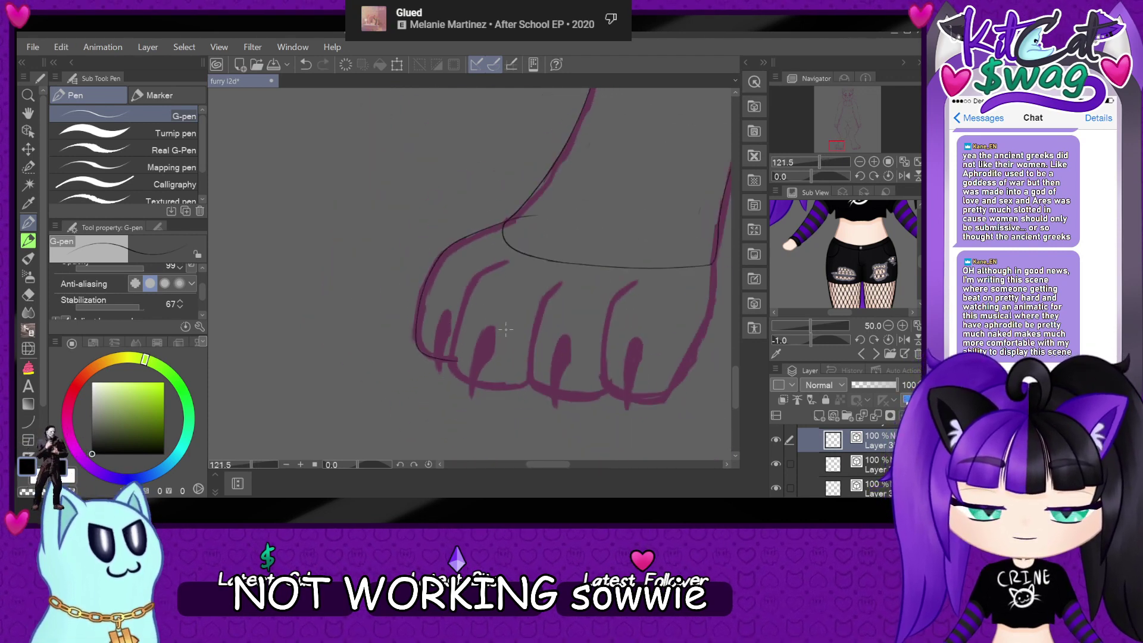
scroll(515, 344, up, 4)
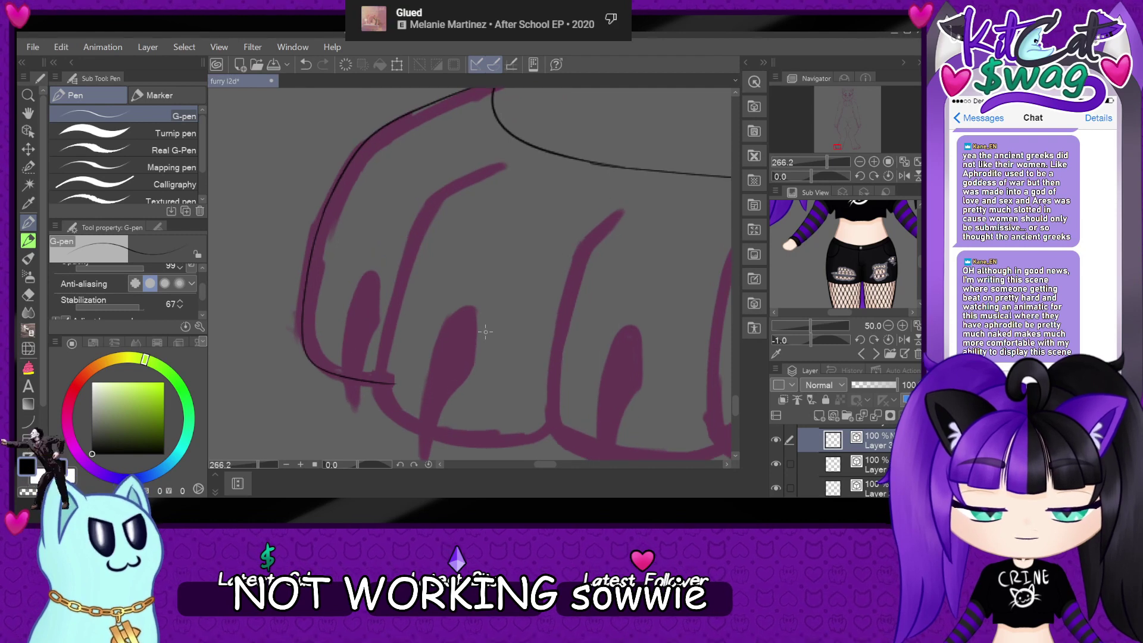
key(ctrl+z)
scroll(337, 249, down, 2)
scroll(338, 249, down, 1)
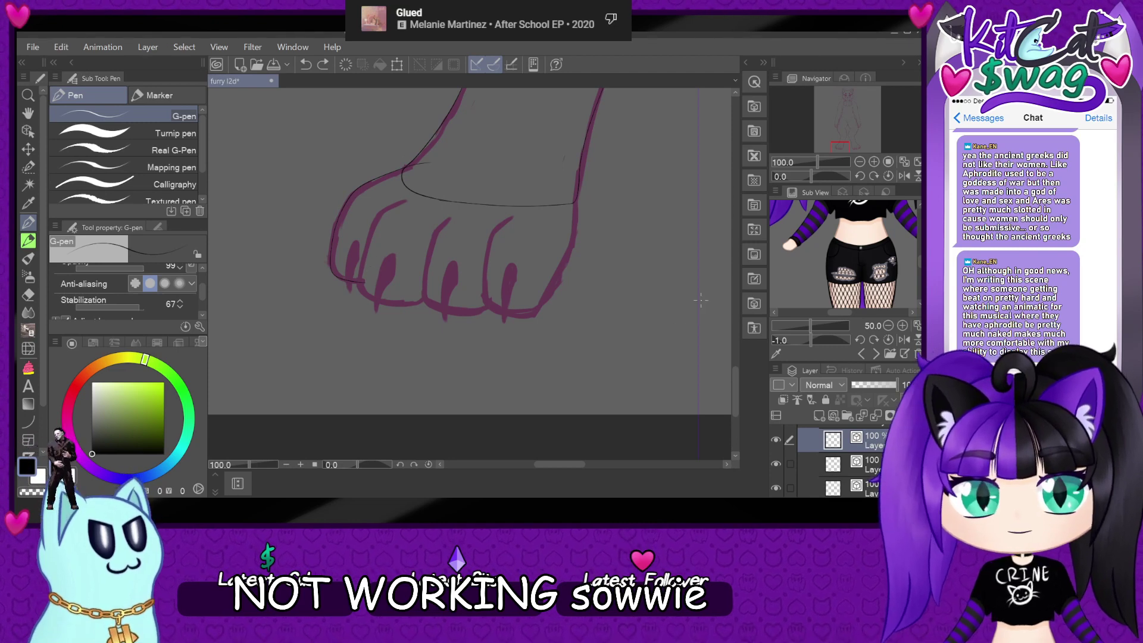
scroll(699, 307, up, 4)
scroll(498, 304, down, 4)
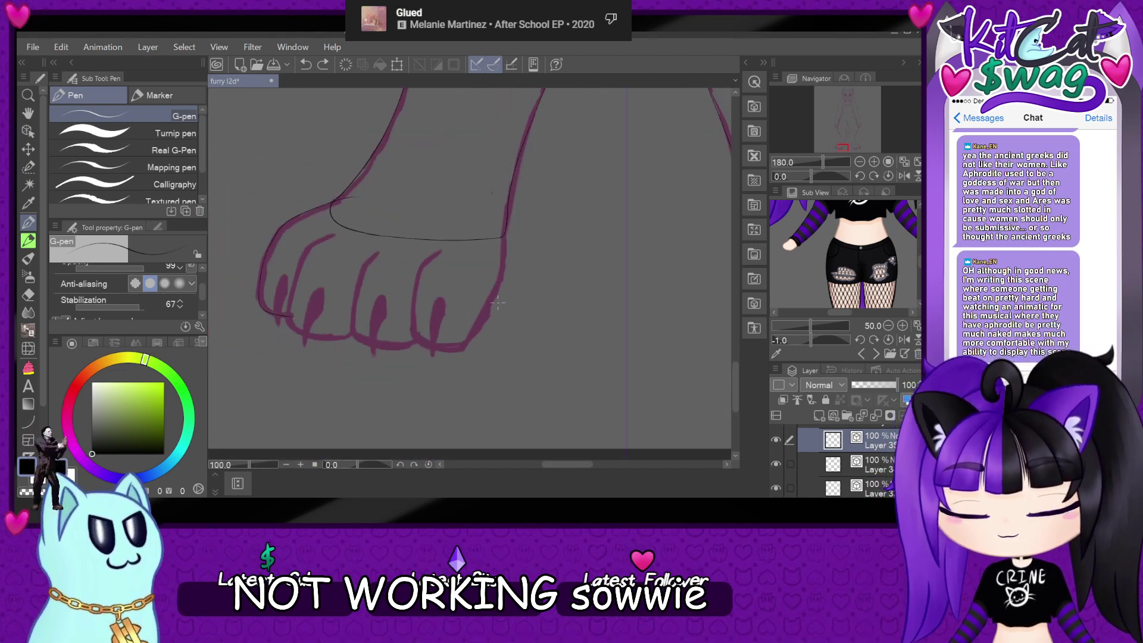
- Ink the foot's inner edge from the ankle down toward the innermost toe, redoing the stroke until it follows the sketch
scroll(503, 261, up, 4)
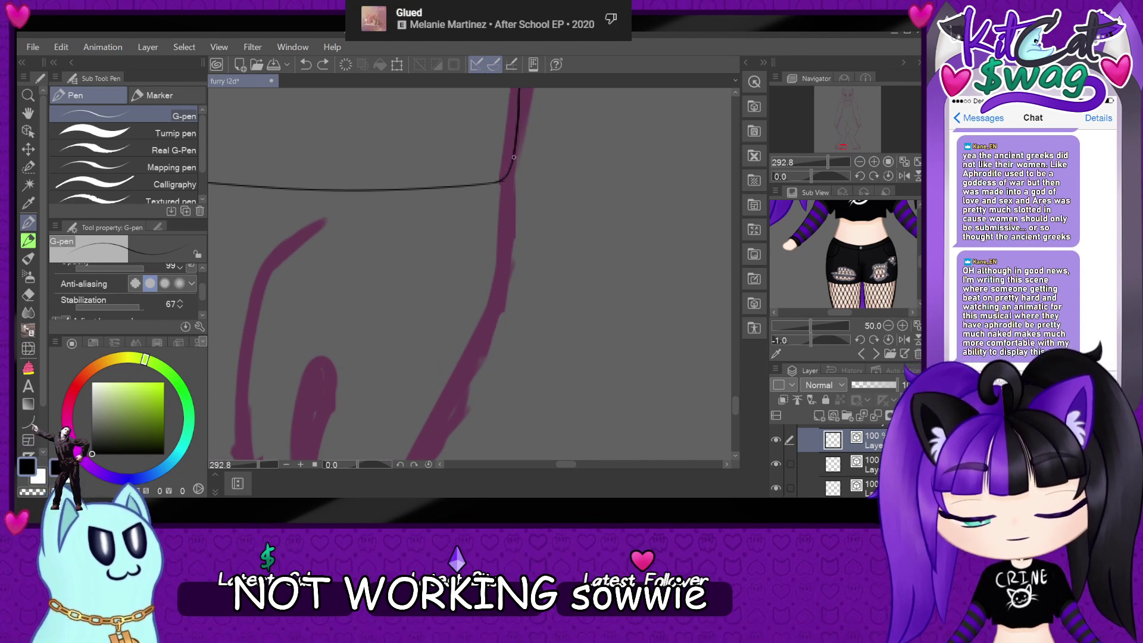
mouse_move(515, 132)
mouse_down()
mouse_move(517, 216)
mouse_move(474, 377)
mouse_up()
key(ctrl+z)
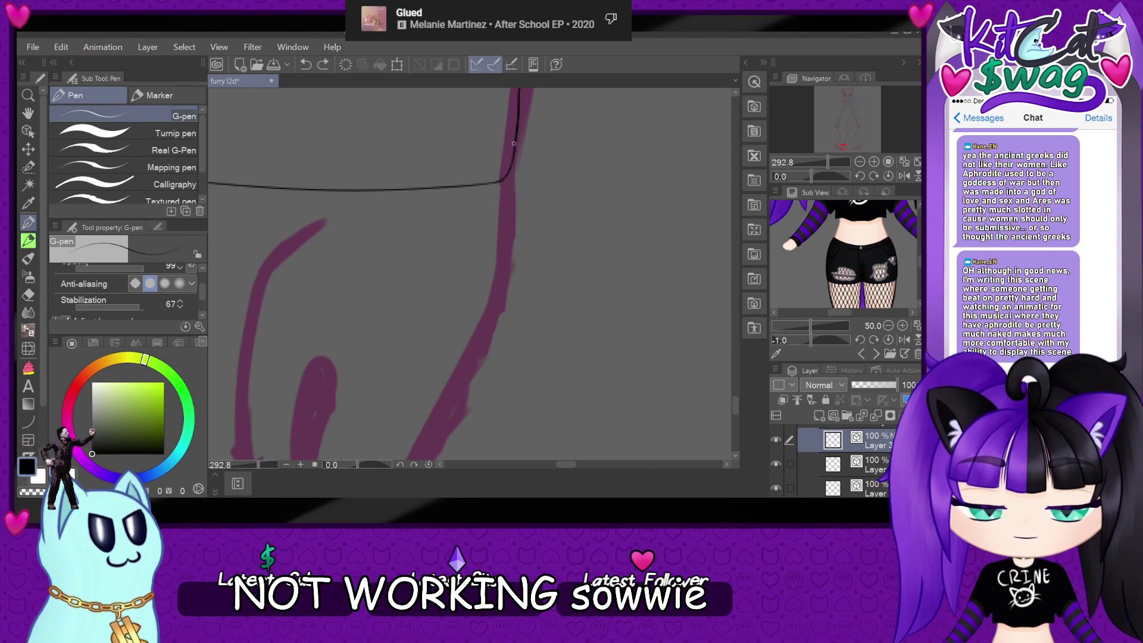
mouse_move(517, 135)
mouse_down()
mouse_move(499, 297)
mouse_move(436, 445)
mouse_up()
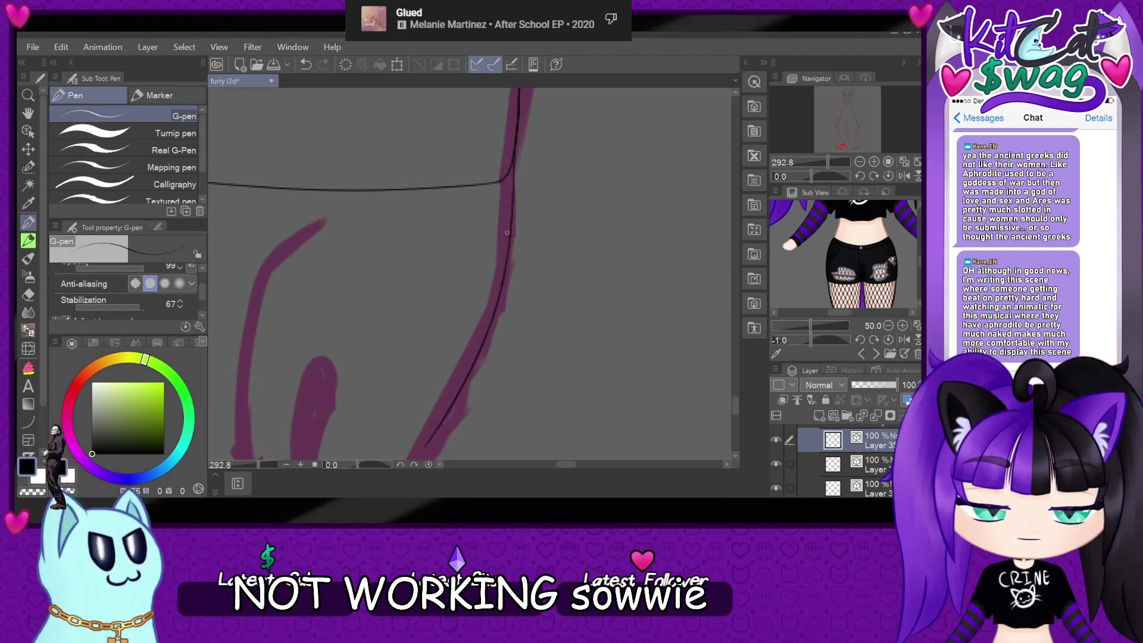
scroll(480, 256, down, 5)
- Ink a short curved lead-in from the inner ankle edge up and inward across the ankle
scroll(457, 218, up, 4)
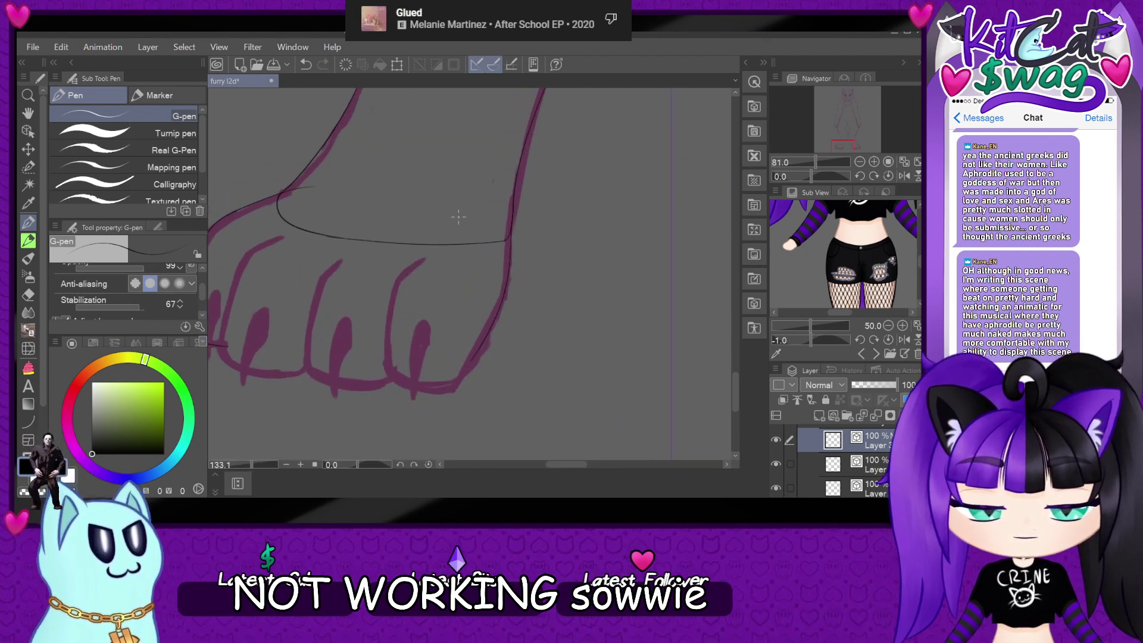
scroll(560, 308, up, 3)
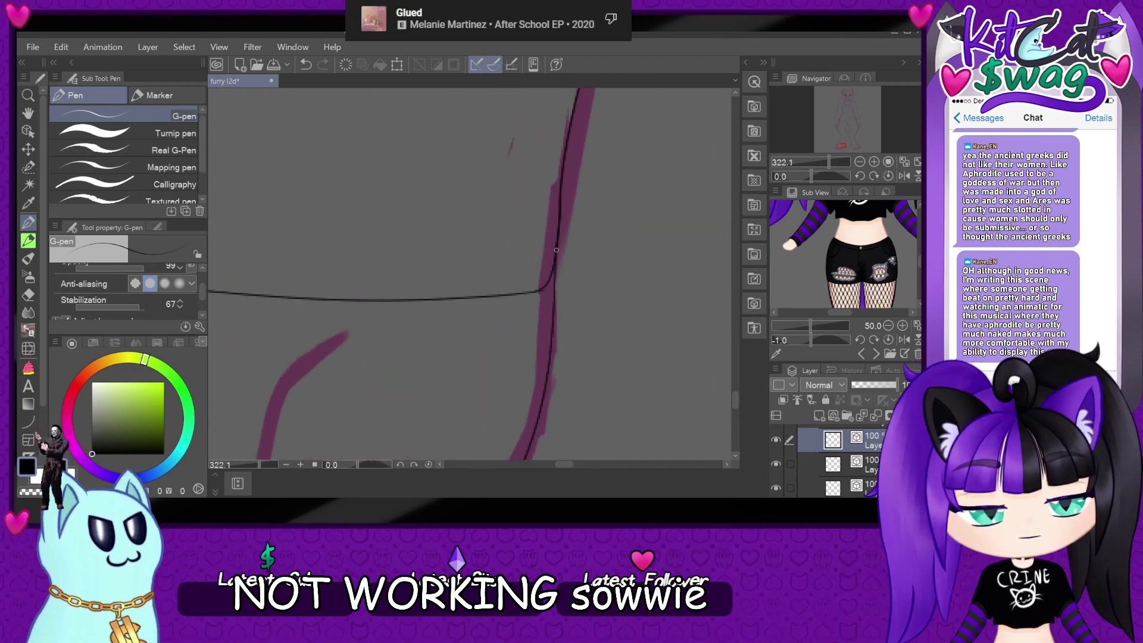
drag(555, 234, 471, 166)
scroll(471, 166, down, 7)
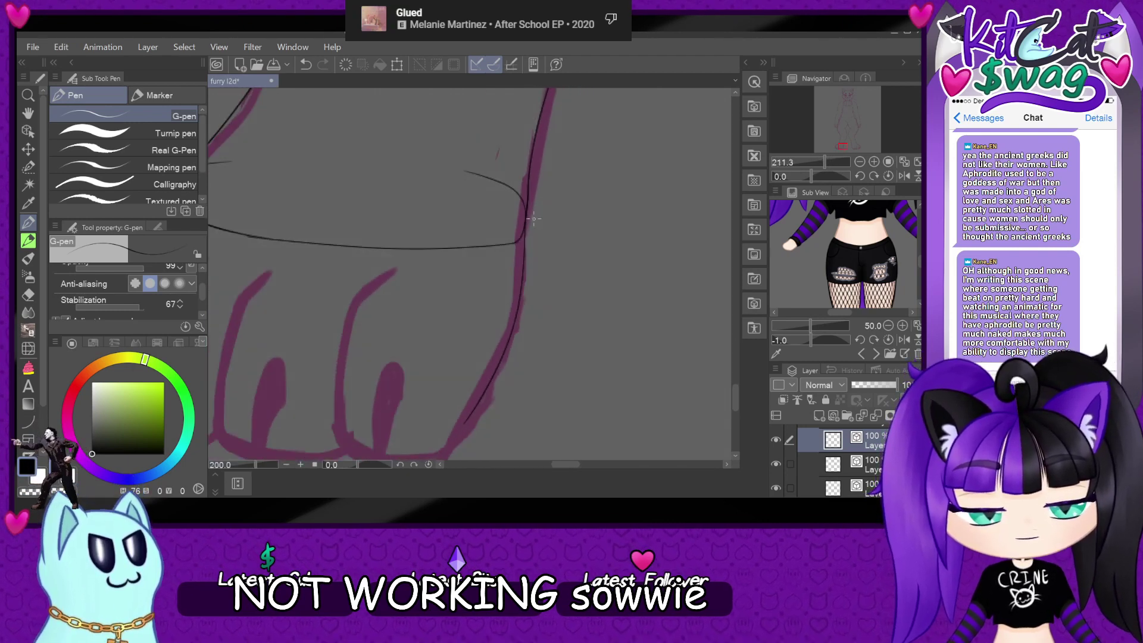
- Delete the short lead-in stroke at the outer ankle bend and re-ink it with the G-pen at a steeper angle
scroll(293, 167, up, 10)
scroll(295, 168, up, 5)
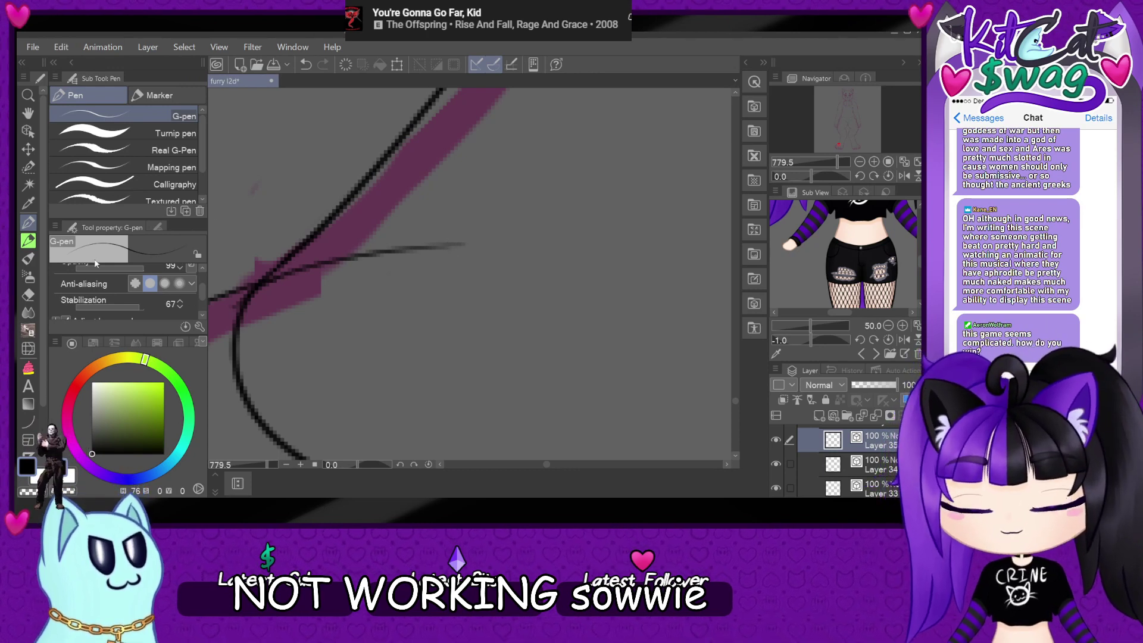
key(o)
click(283, 274)
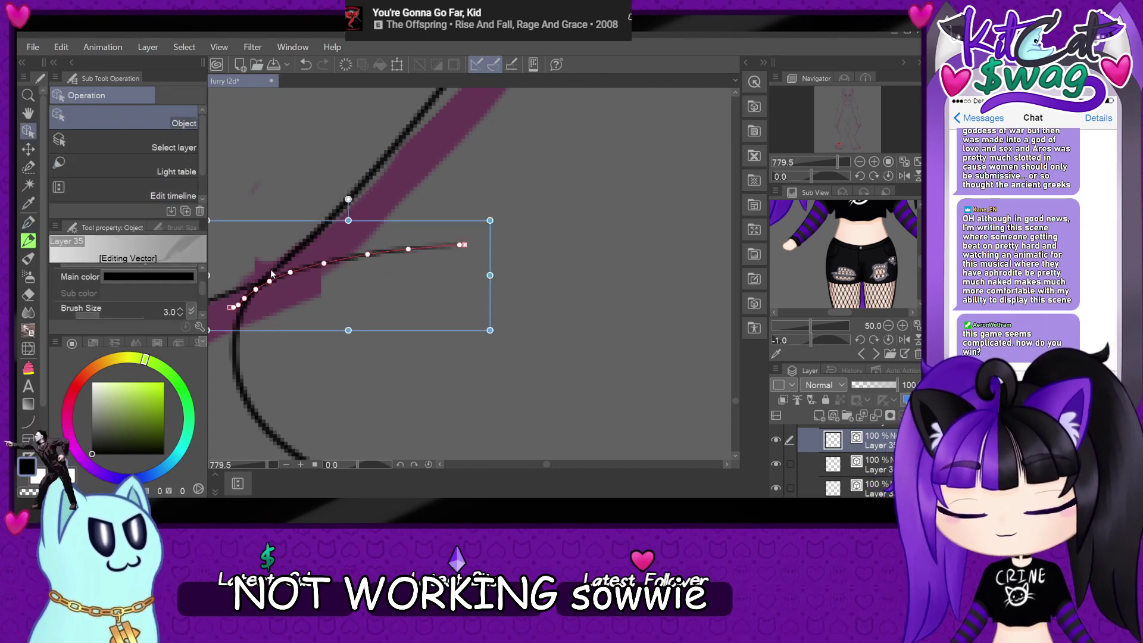
key(Delete)
click(218, 286)
key(p)
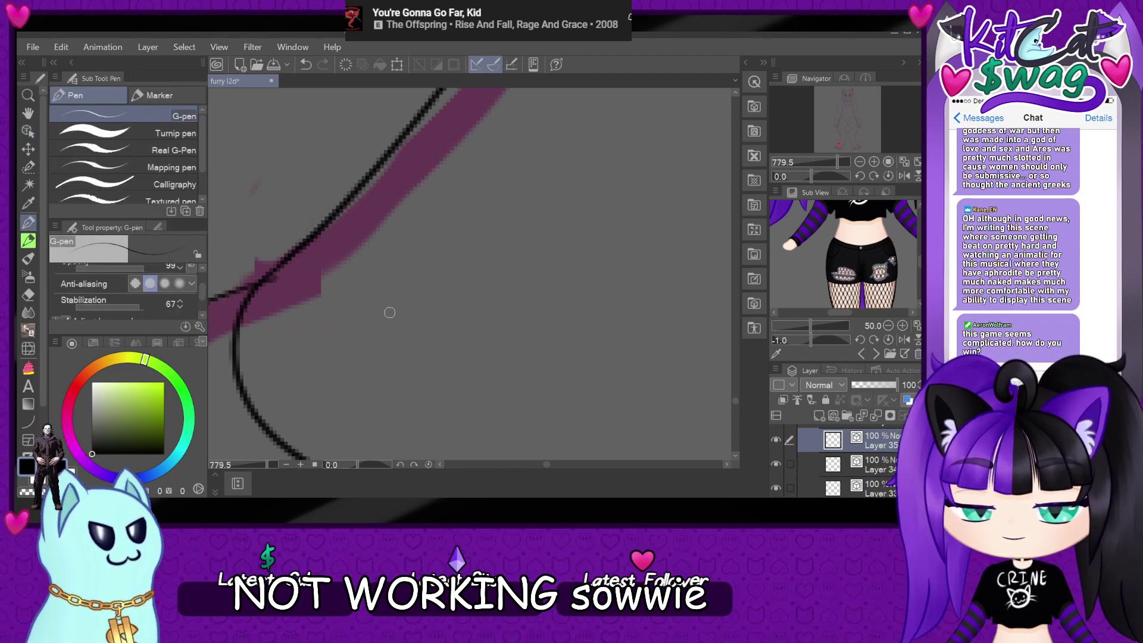
mouse_move(241, 290)
mouse_down()
mouse_move(342, 222)
mouse_move(465, 204)
mouse_up()
drag(367, 113, 239, 333)
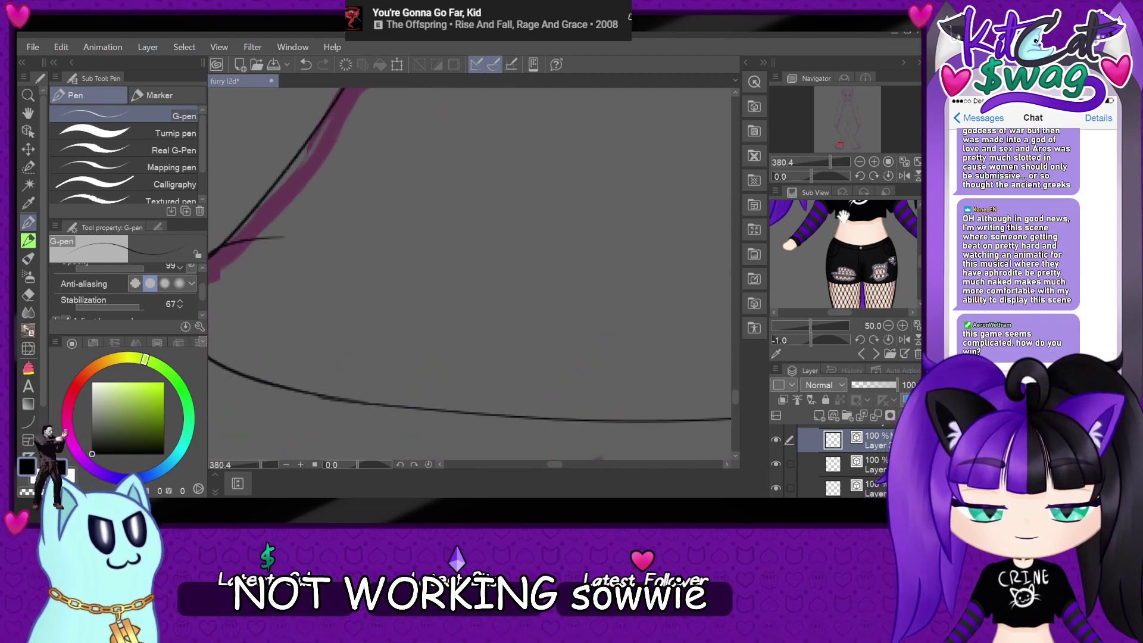
- Rotate the canvas, ink one curve across the ankle joining the outer and inner lead-ins, and reset the rotation
mouse_move(812, 177)
mouse_down()
mouse_move(796, 174)
mouse_move(805, 176)
mouse_up()
scroll(612, 282, down, 3)
scroll(556, 332, up, 3)
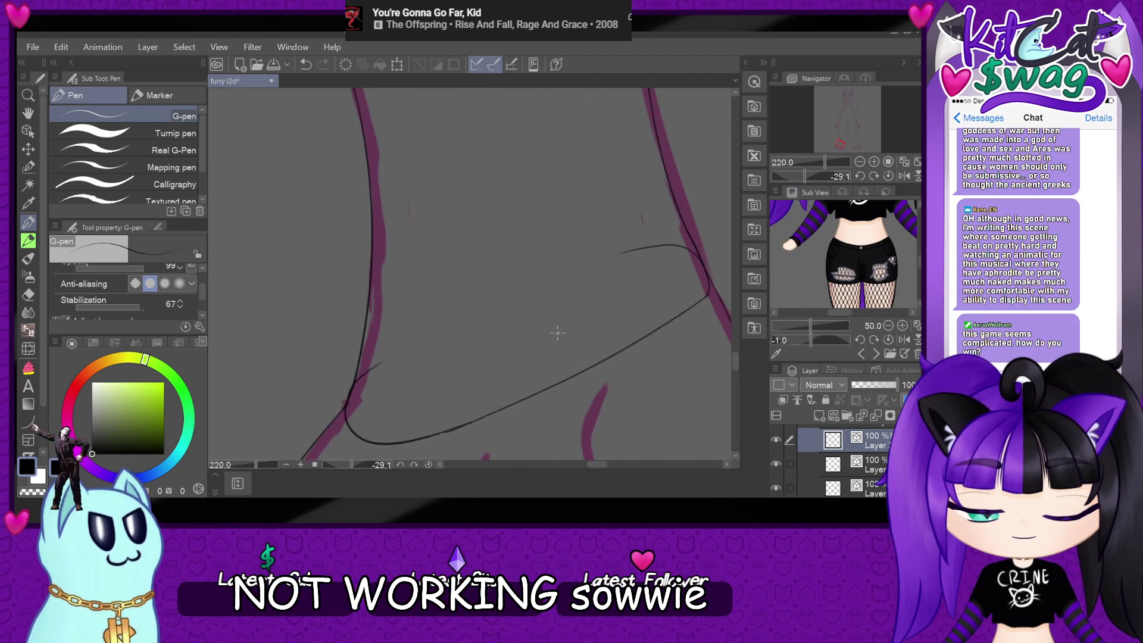
scroll(576, 358, up, 1)
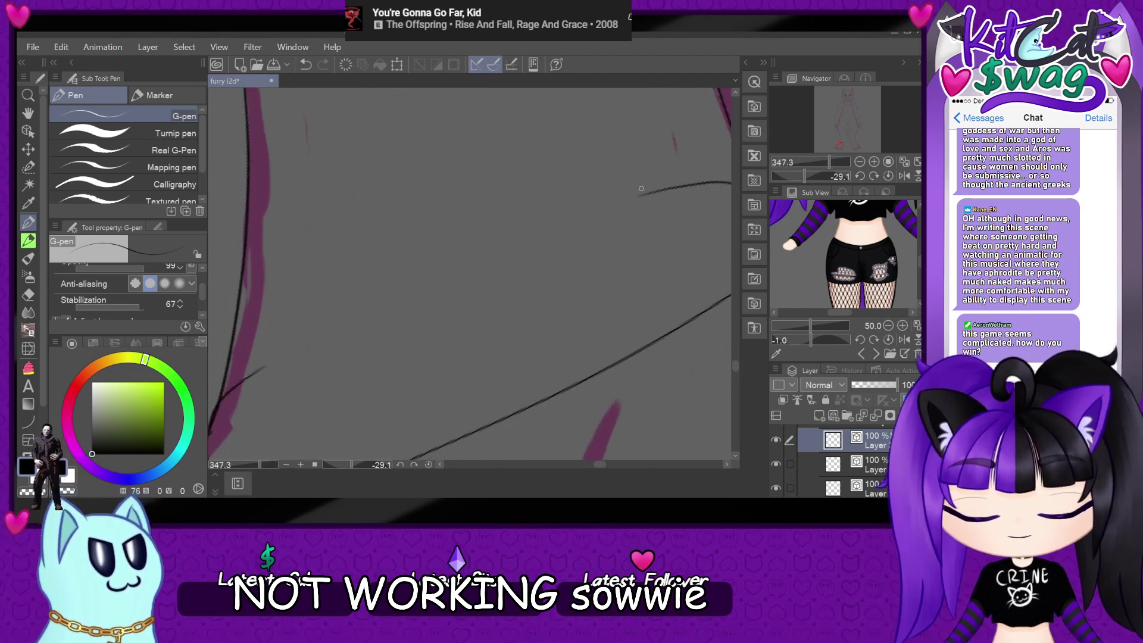
mouse_move(655, 192)
mouse_down()
mouse_move(292, 343)
mouse_move(256, 382)
mouse_move(334, 324)
mouse_move(524, 241)
mouse_move(729, 182)
mouse_move(412, 274)
mouse_move(258, 386)
mouse_move(323, 330)
mouse_move(643, 188)
mouse_move(724, 179)
mouse_up()
key(ctrl+z)
key(ctrl+z)
key(ctrl+z)
key(ctrl+z)
mouse_move(261, 371)
mouse_down()
mouse_move(543, 238)
mouse_move(727, 182)
mouse_up()
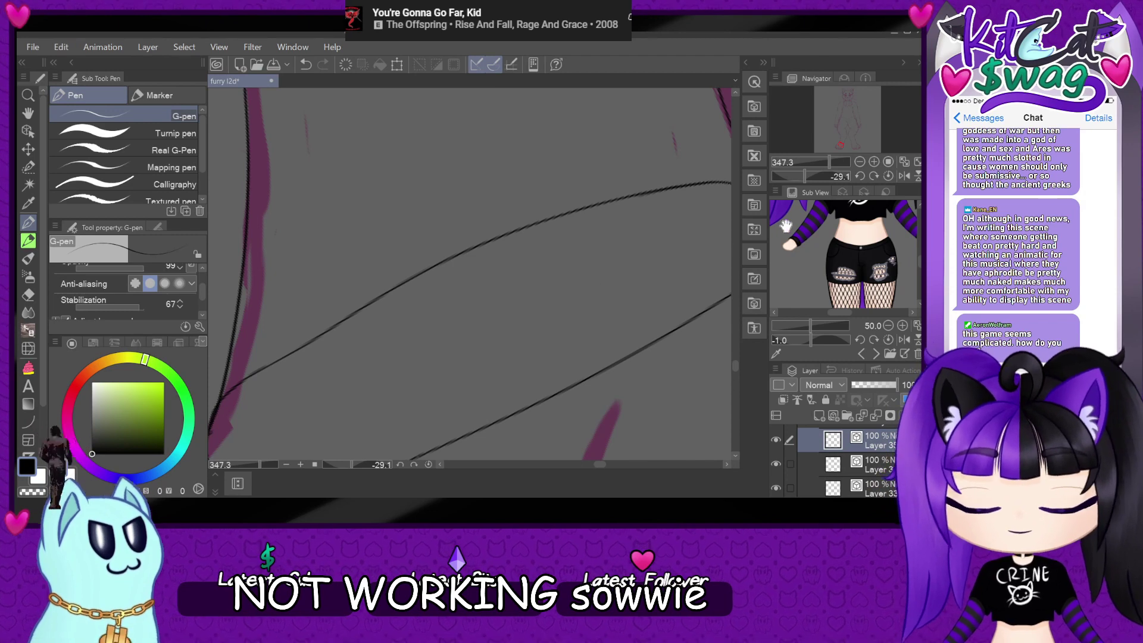
click(883, 177)
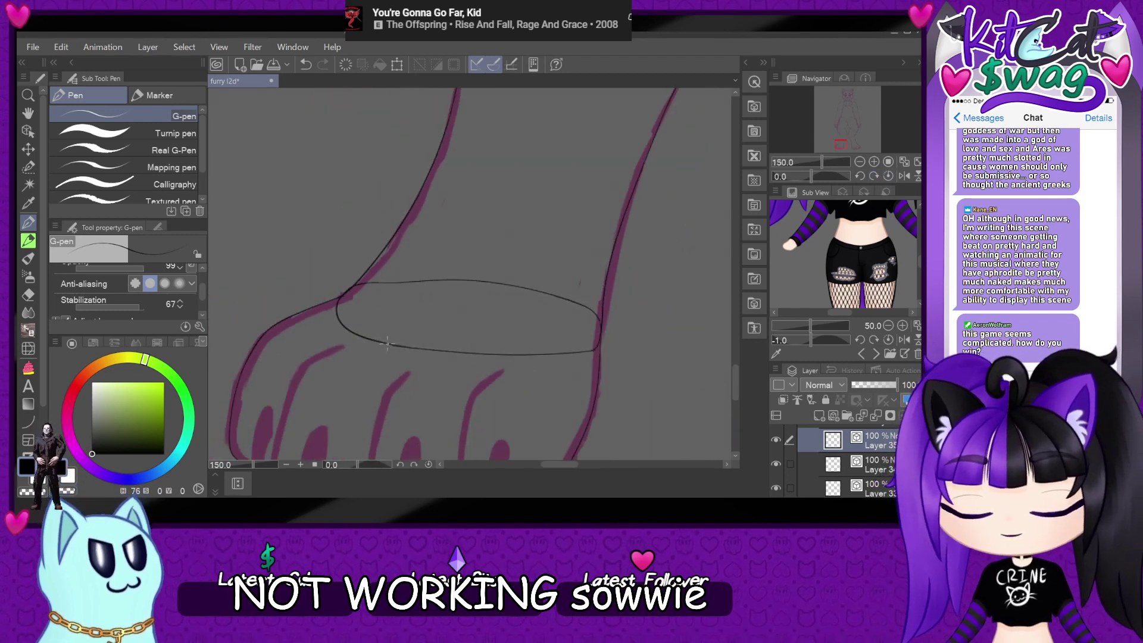
- Ink the dividing lines and rounded tips of the three toes beside the outermost one, one stroke per toe along the sketch
scroll(337, 415, up, 7)
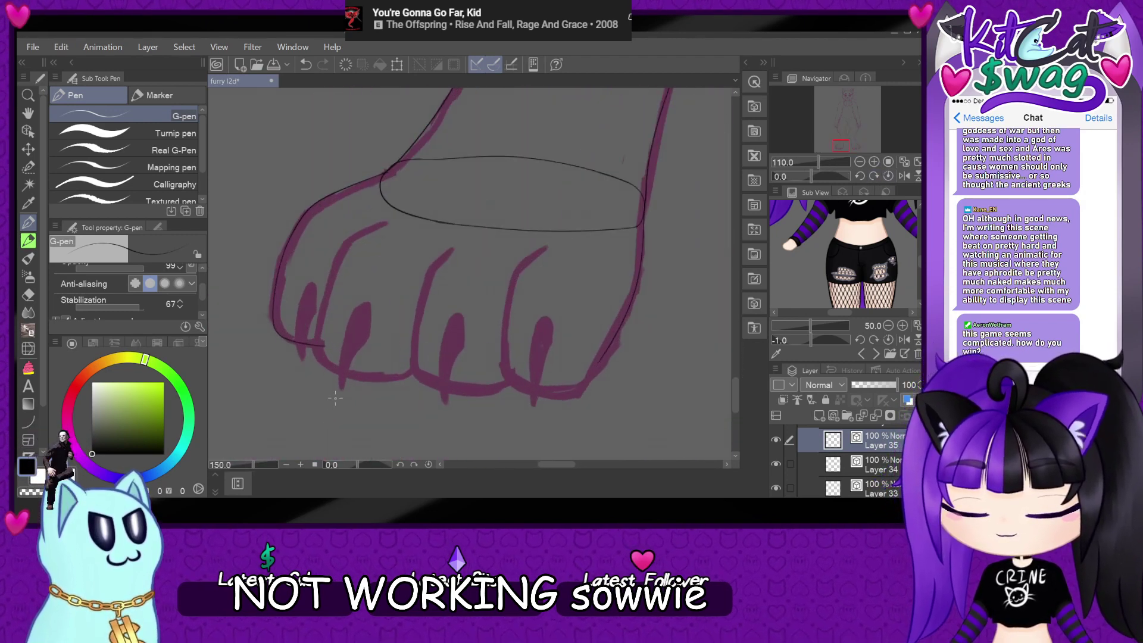
scroll(241, 264, up, 2)
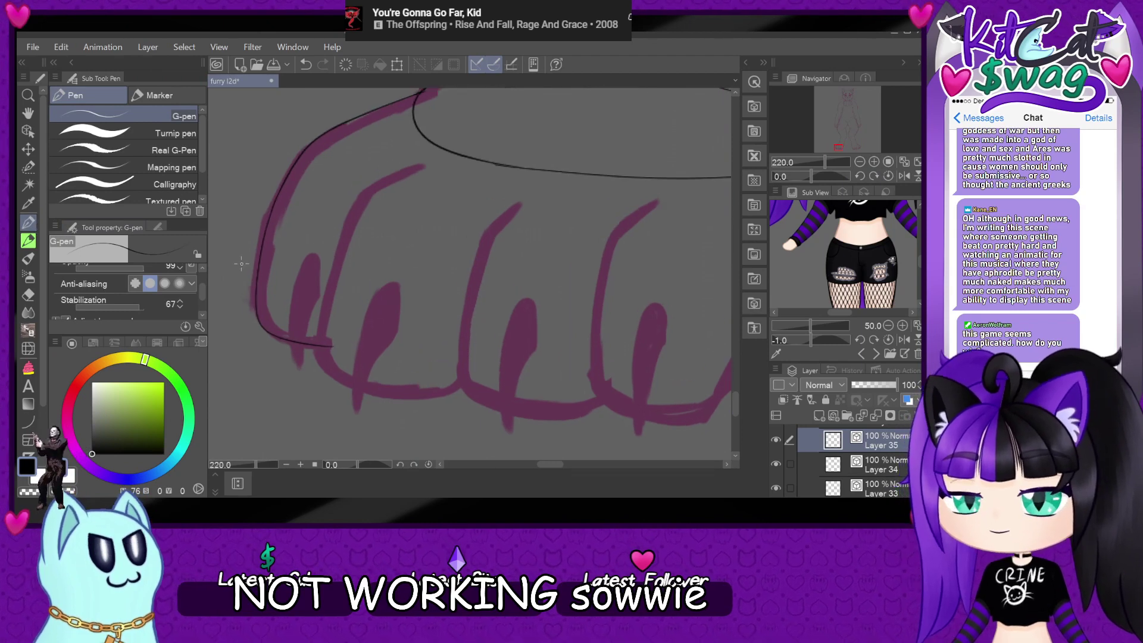
mouse_move(464, 144)
mouse_down()
mouse_move(405, 173)
mouse_move(369, 220)
mouse_move(340, 365)
mouse_move(347, 391)
mouse_move(387, 414)
mouse_move(445, 425)
mouse_move(519, 415)
mouse_up()
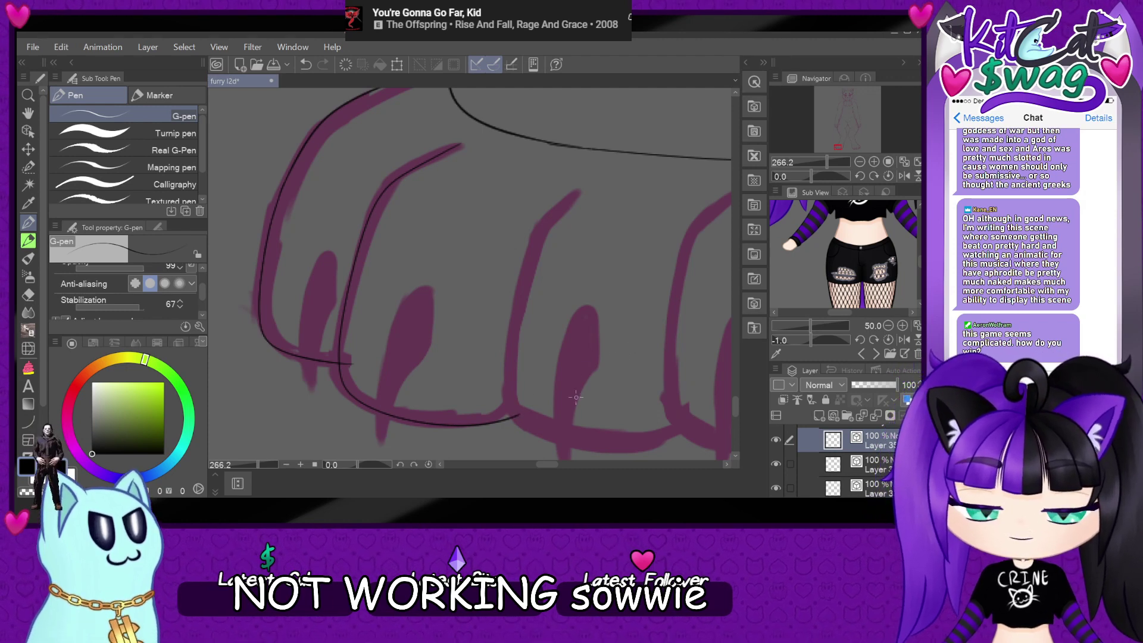
mouse_move(578, 189)
mouse_down()
mouse_move(524, 271)
mouse_move(514, 346)
mouse_move(523, 425)
mouse_move(645, 445)
mouse_move(690, 413)
mouse_up()
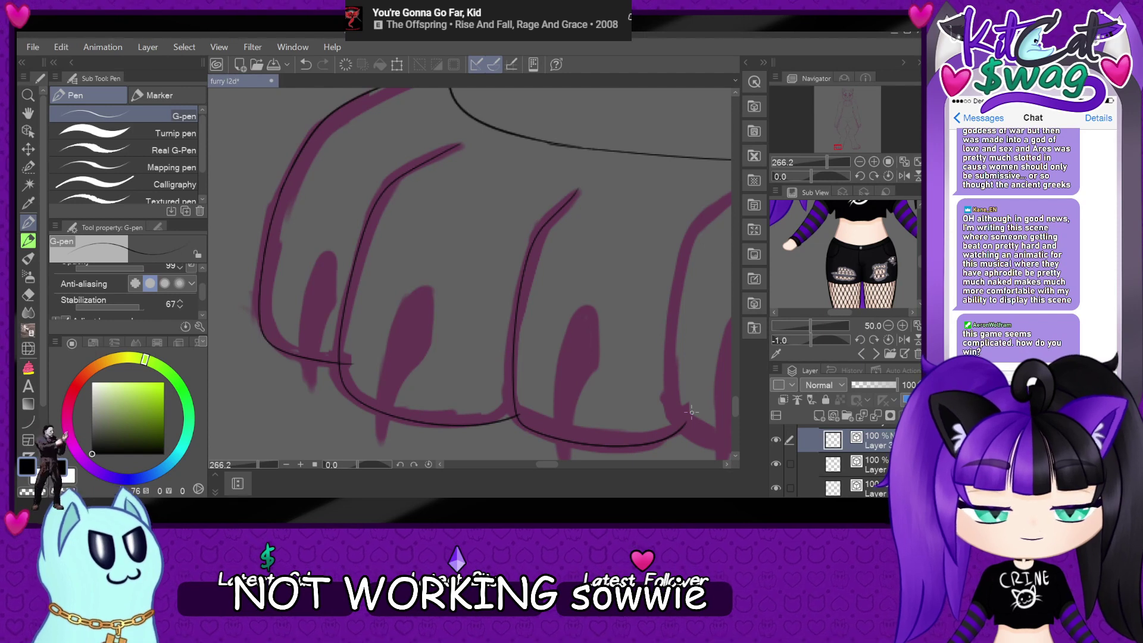
scroll(625, 311, down, 10)
scroll(698, 352, up, 11)
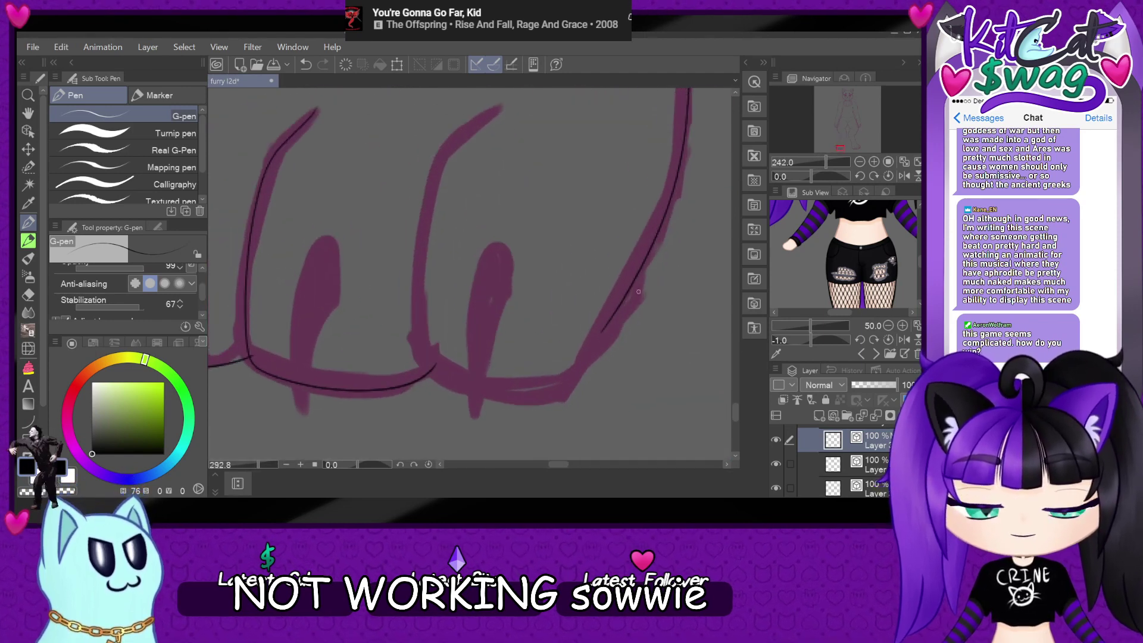
scroll(656, 298, down, 1)
mouse_move(519, 158)
mouse_down()
mouse_move(471, 197)
mouse_move(458, 316)
mouse_move(529, 393)
mouse_move(619, 344)
mouse_up()
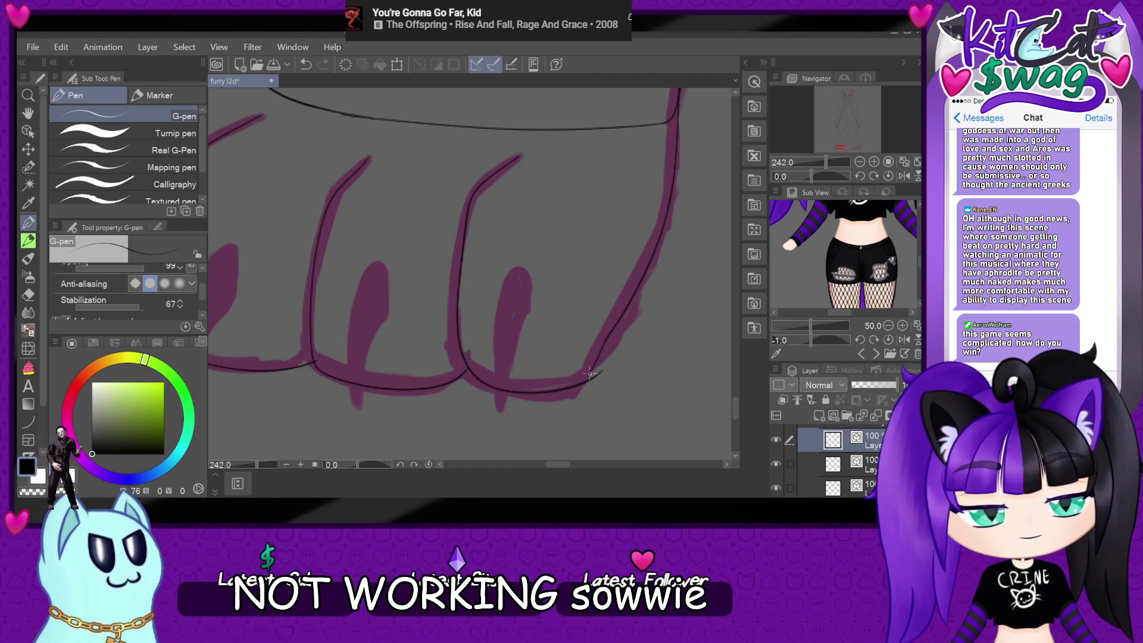
scroll(629, 421, up, 3)
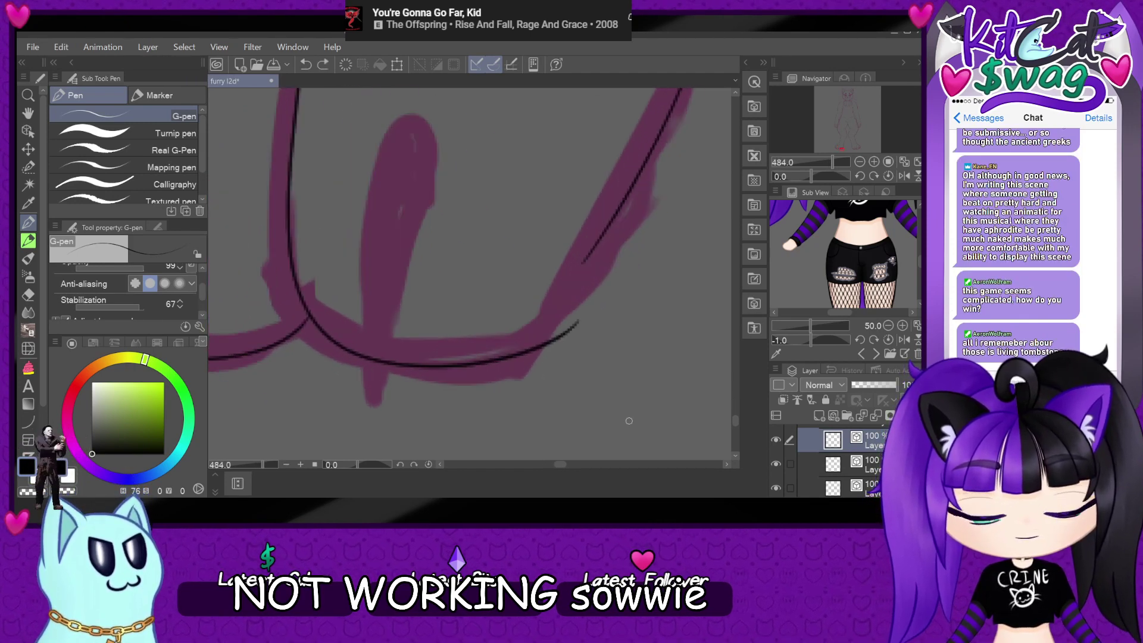
drag(583, 261, 501, 356)
key(ctrl+z)
drag(602, 240, 507, 354)
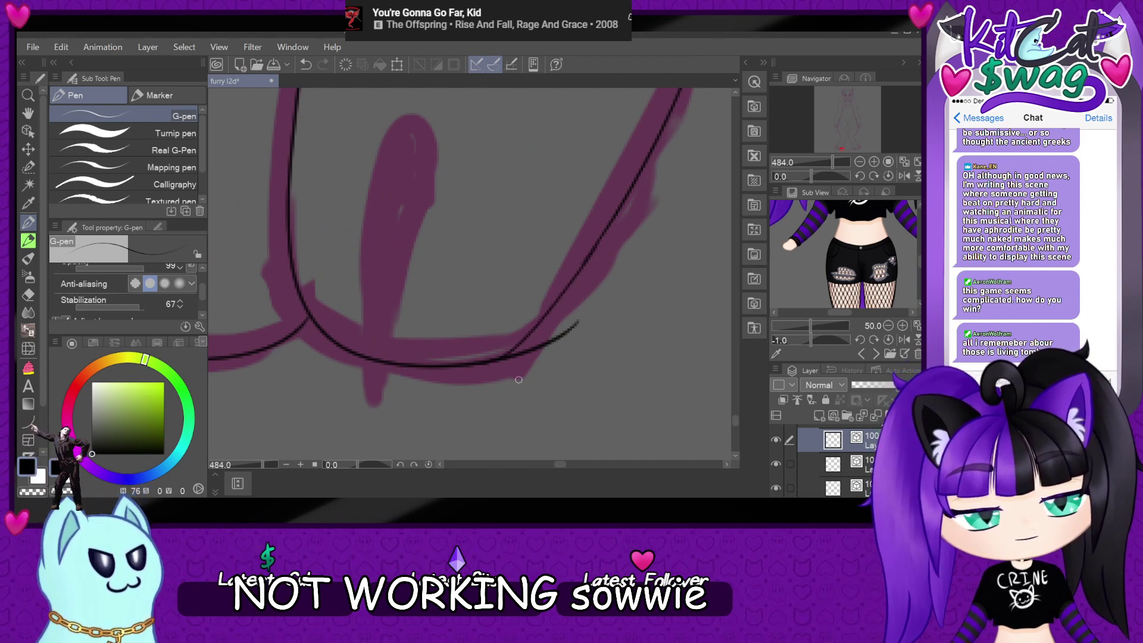
key(ctrl+z)
scroll(457, 373, down, 2)
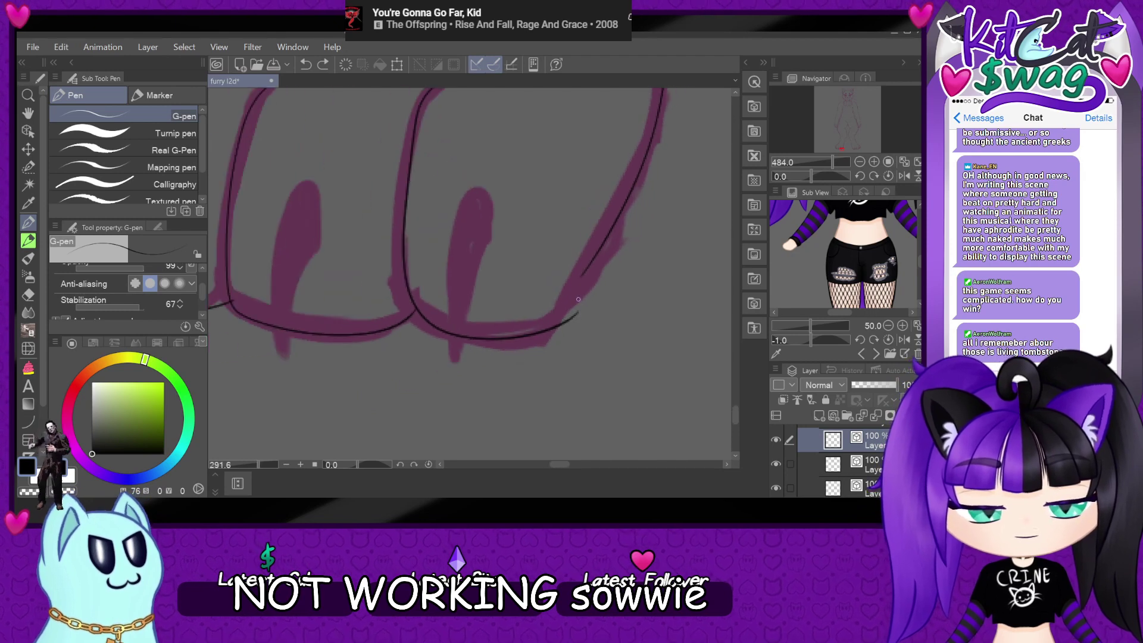
- Rotate the canvas, ink a stroke joining the foot's inner edge to the innermost toe tip, and reset the rotation
scroll(628, 290, up, 1)
drag(805, 181, 841, 188)
scroll(529, 212, down, 2)
scroll(529, 212, up, 4)
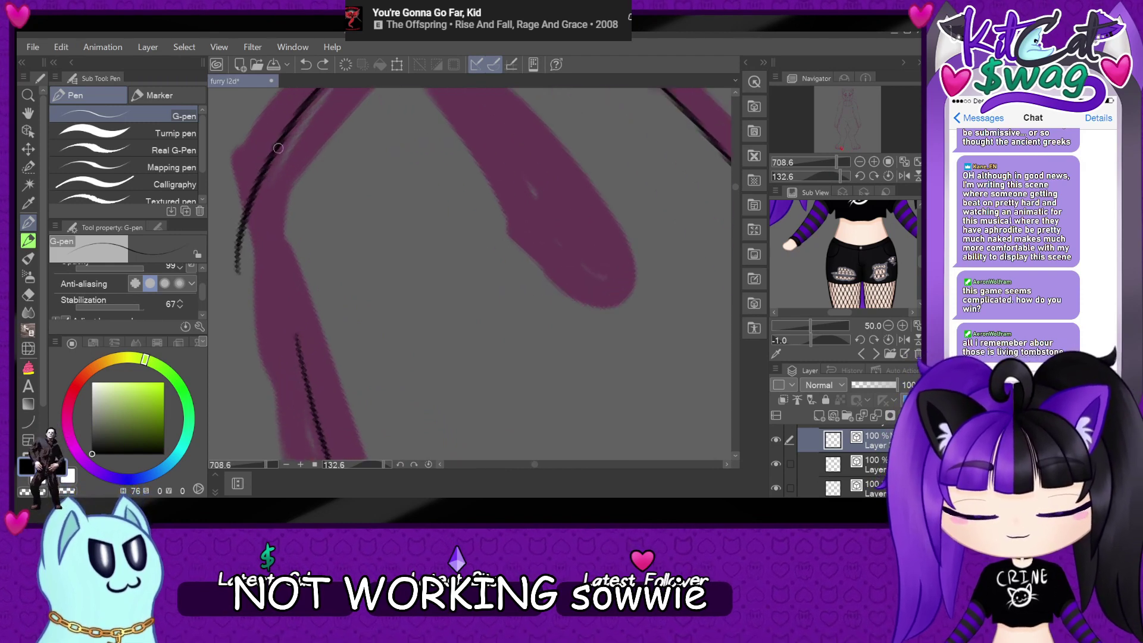
mouse_move(275, 149)
mouse_down()
mouse_move(250, 194)
mouse_move(259, 272)
mouse_move(318, 407)
mouse_up()
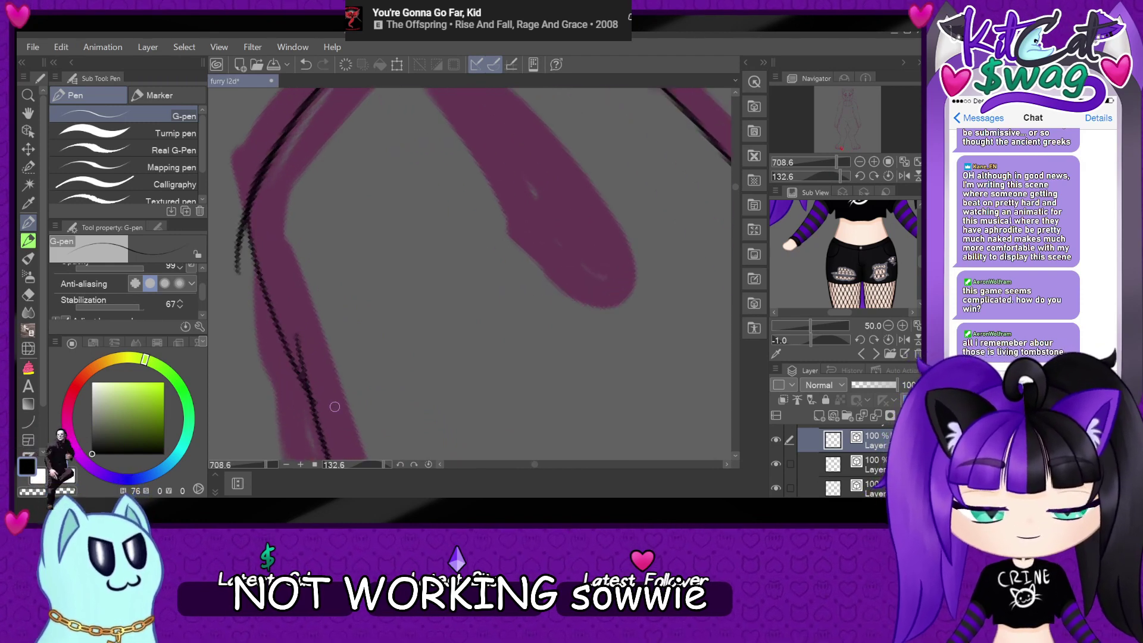
key(ctrl+z)
mouse_move(261, 184)
mouse_down()
mouse_move(261, 274)
mouse_move(301, 394)
mouse_move(316, 420)
mouse_up()
key(ctrl+z)
mouse_move(273, 150)
mouse_down()
mouse_move(259, 181)
mouse_move(267, 313)
mouse_move(326, 442)
mouse_up()
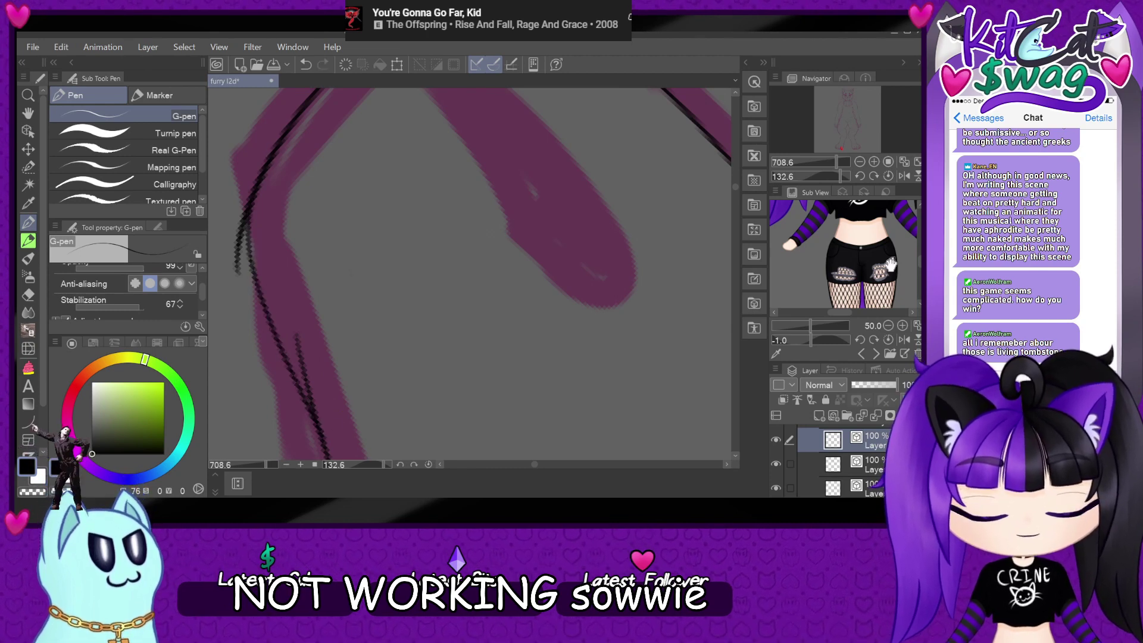
click(888, 176)
click(842, 152)
scroll(565, 298, down, 3)
scroll(517, 290, down, 2)
drag(837, 149, 843, 148)
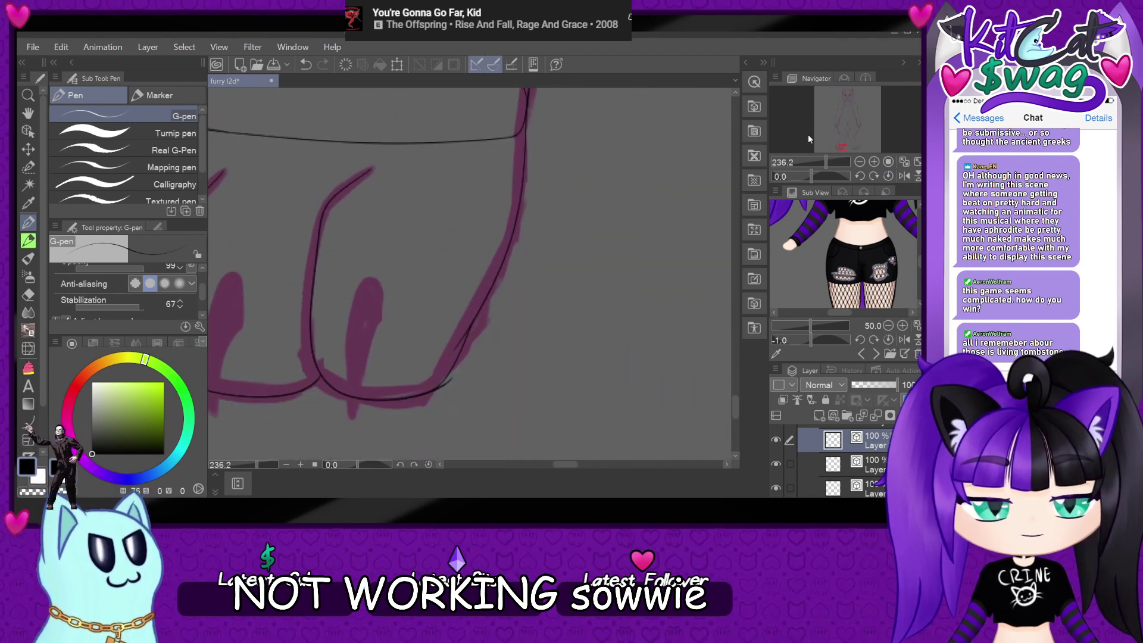
- Move the overshooting end control points of the foot's inner edge and the innermost toe line onto the joining stroke
scroll(453, 411, up, 3)
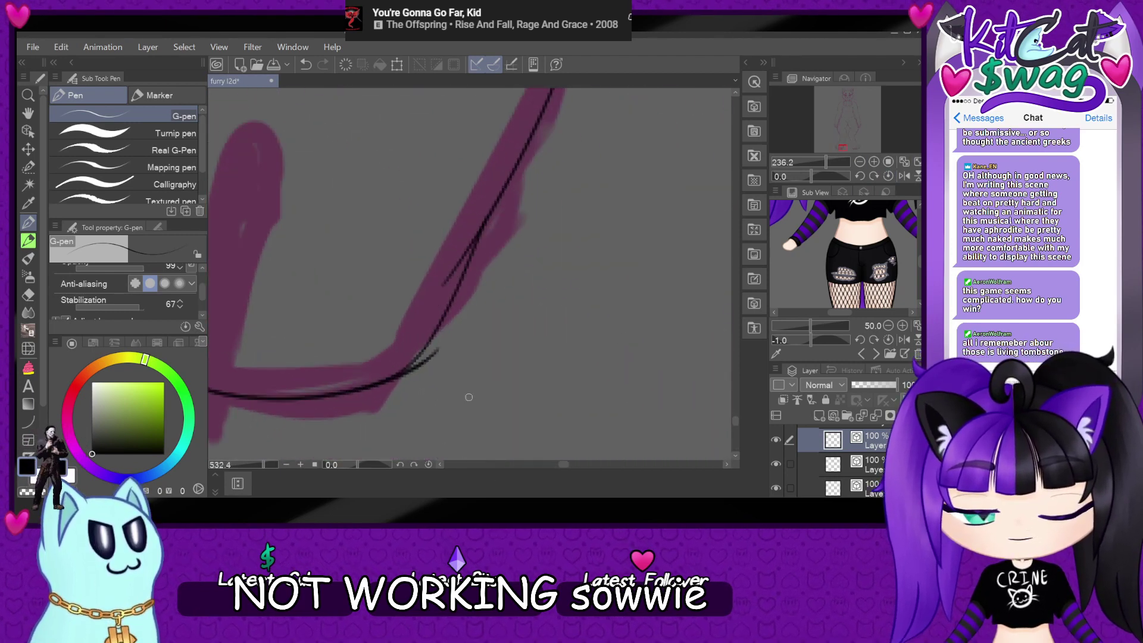
click(28, 131)
click(486, 223)
drag(472, 243, 459, 293)
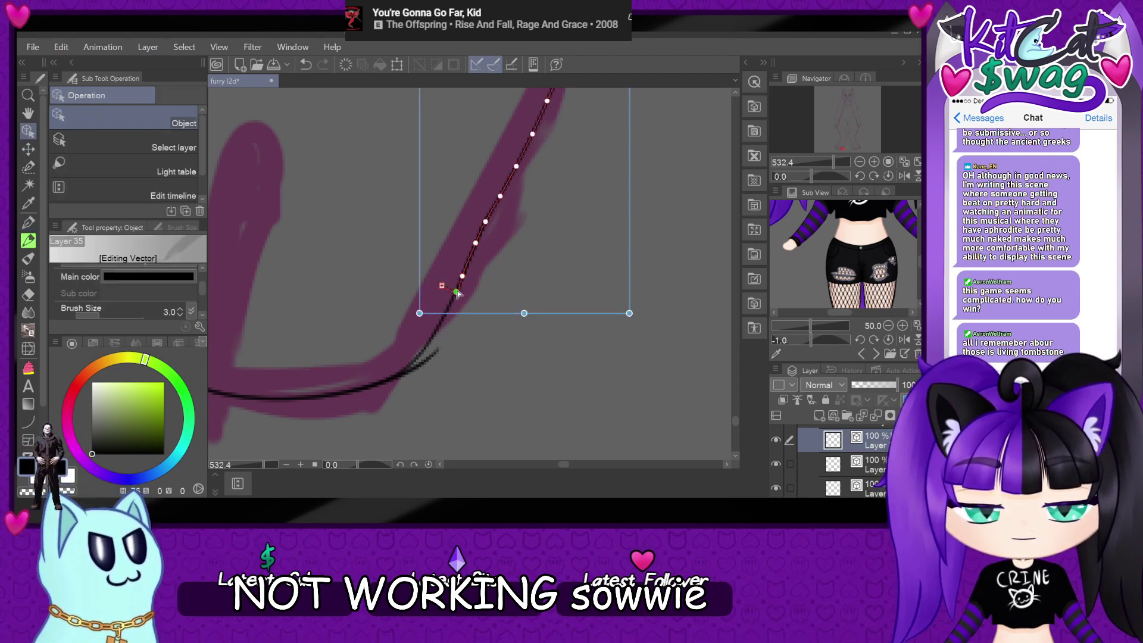
click(514, 355)
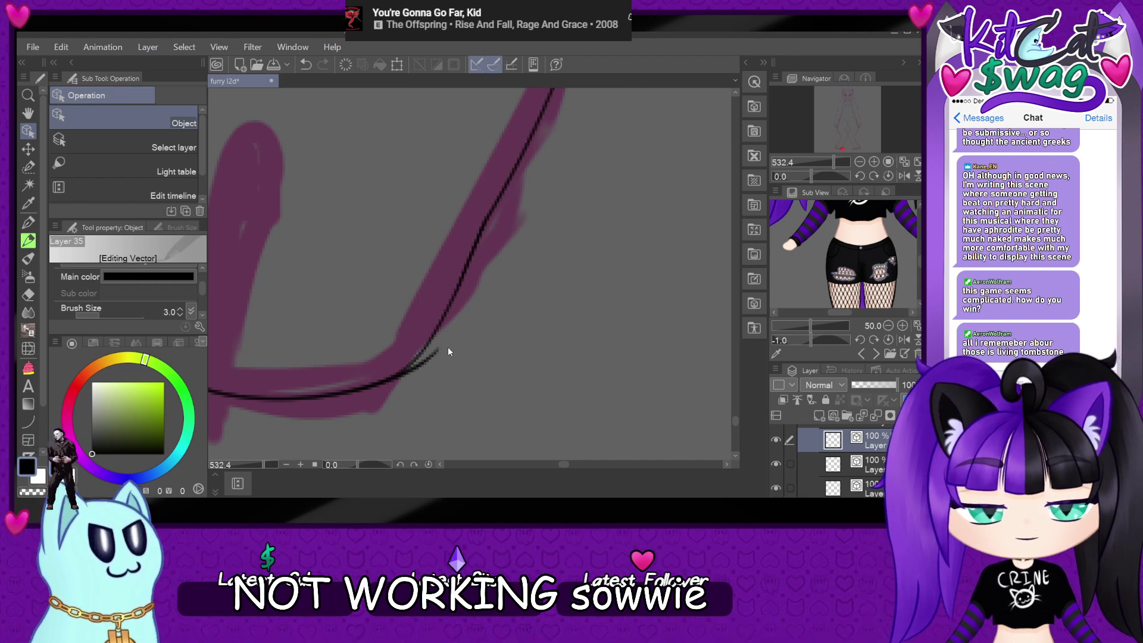
click(436, 357)
drag(417, 369, 425, 350)
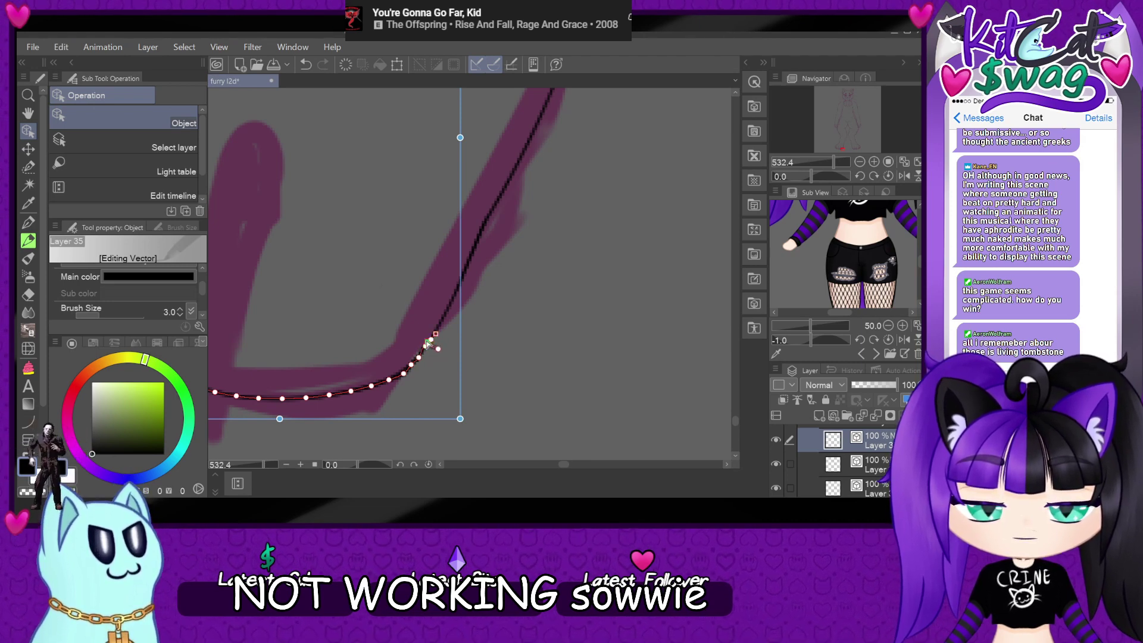
drag(426, 341, 427, 342)
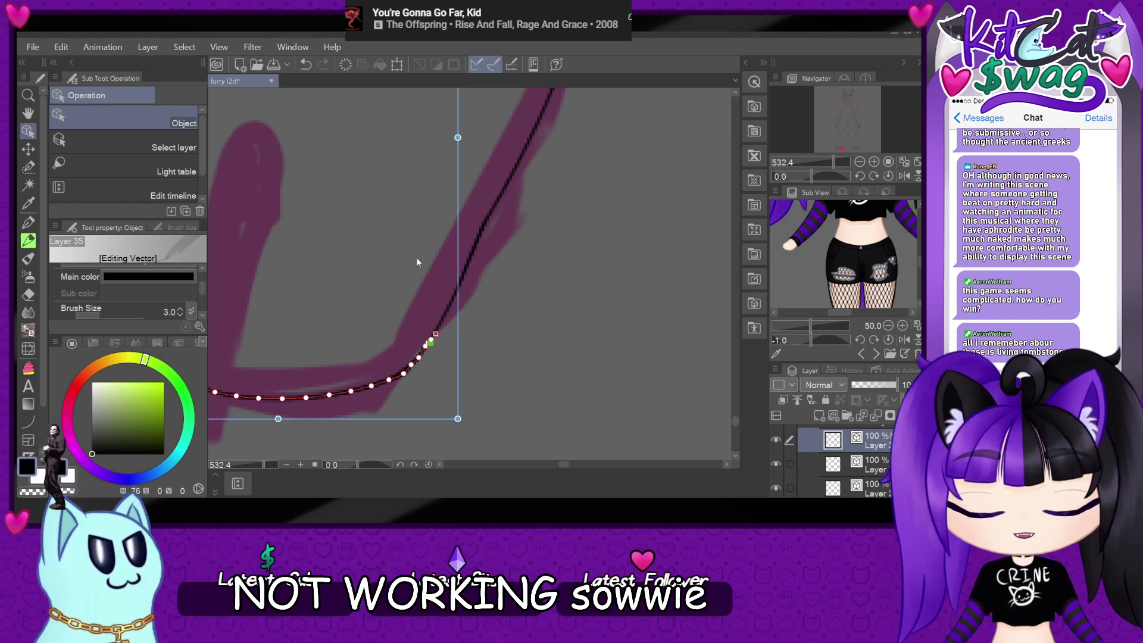
- Adjust the line end where two neighbouring toe outlines meet and delete the tiny leftover stroke at that junction
scroll(571, 277, down, 5)
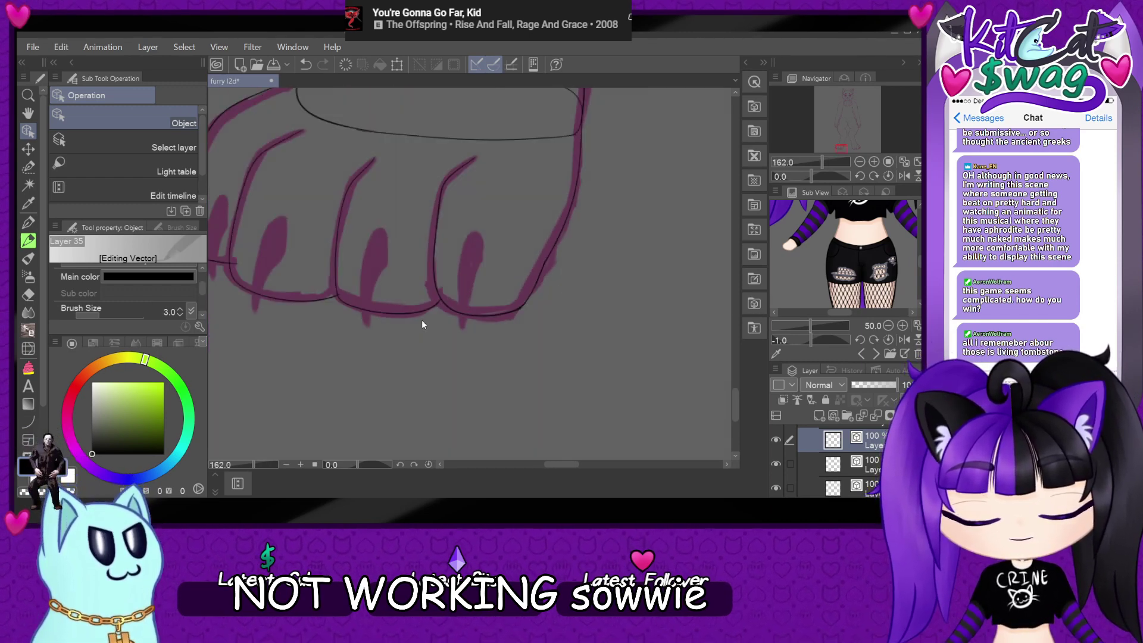
scroll(311, 288, up, 6)
click(390, 294)
scroll(389, 291, up, 2)
drag(397, 290, 400, 289)
click(451, 330)
click(409, 281)
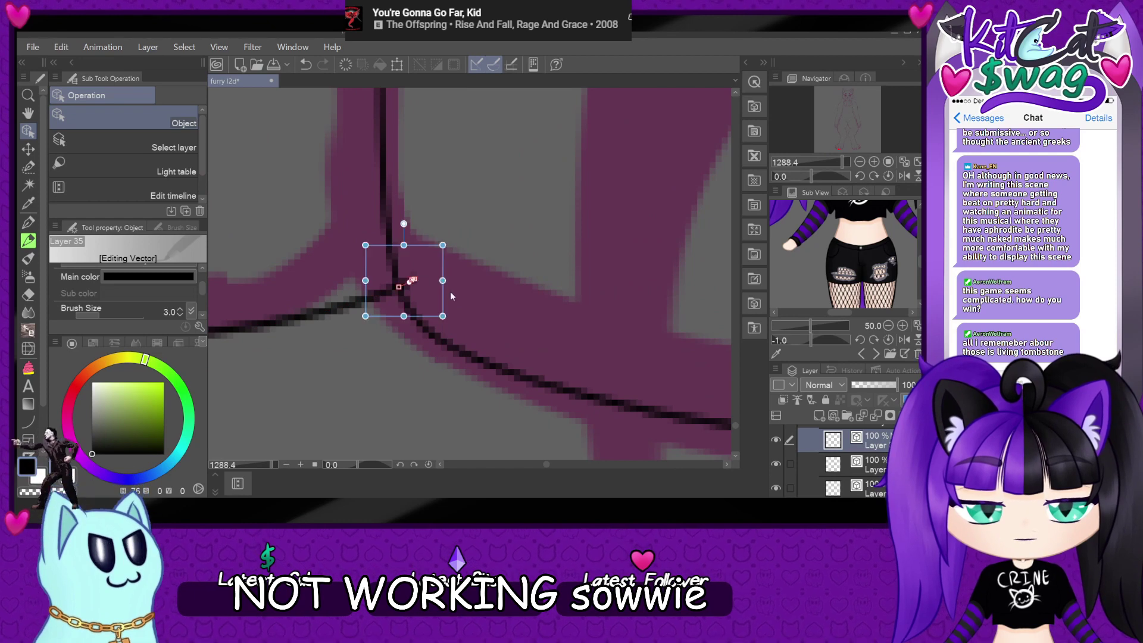
key(Delete)
scroll(455, 293, down, 4)
scroll(334, 263, up, 5)
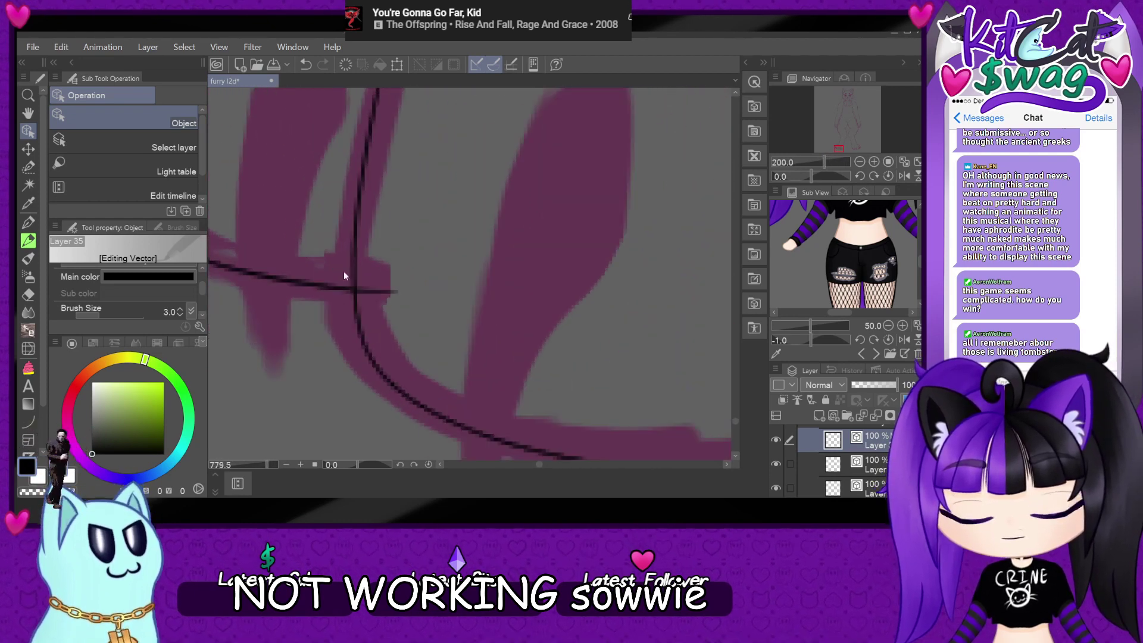
- Cut the outermost toe's tip line where it meets the neighbouring toe's outline and delete the overshooting end
click(364, 295)
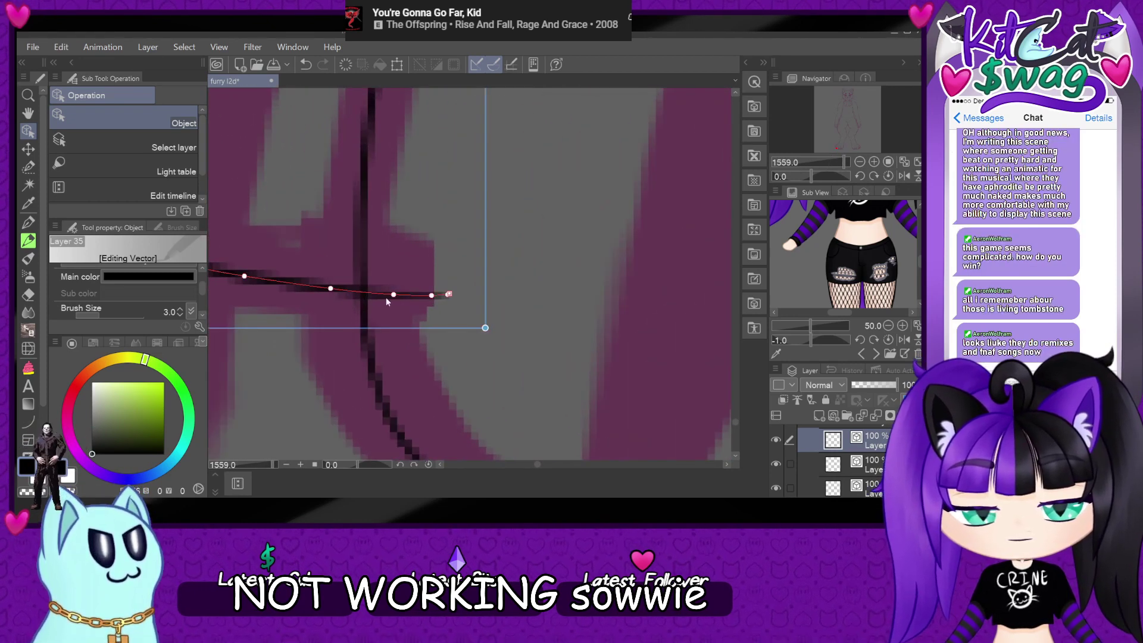
drag(395, 302, 365, 299)
click(420, 298)
key(Delete)
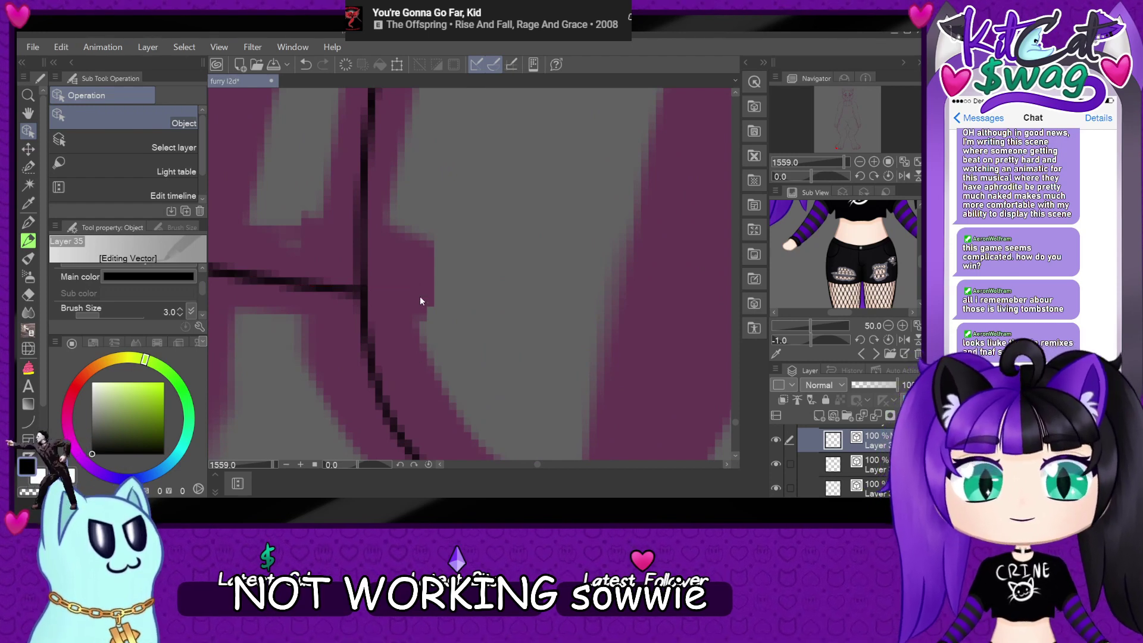
scroll(393, 284, down, 5)
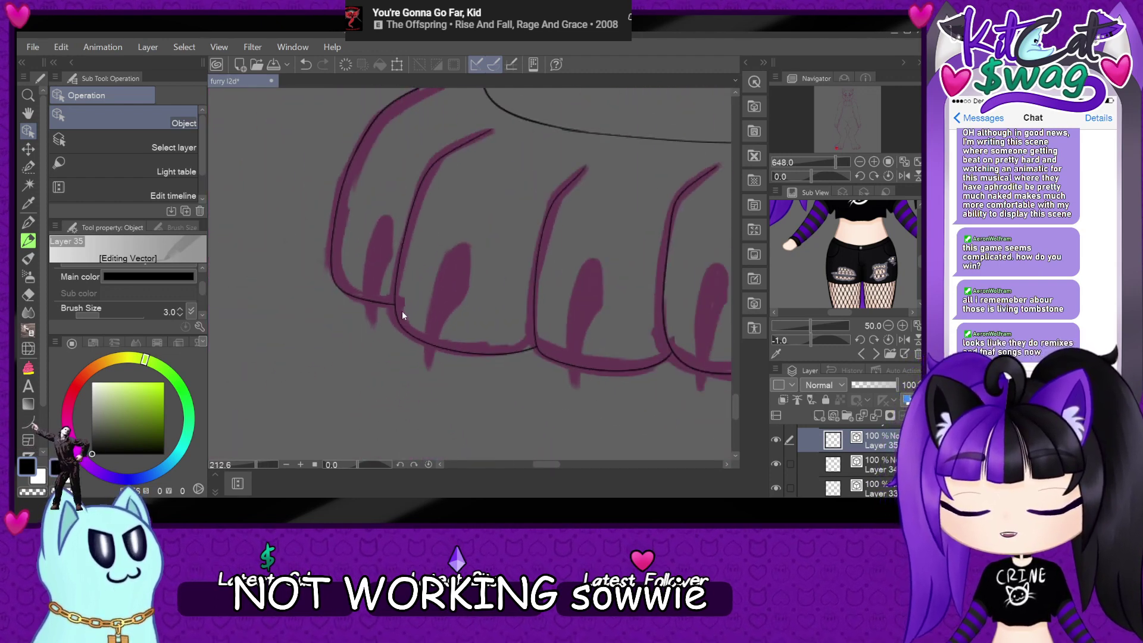
scroll(402, 311, down, 3)
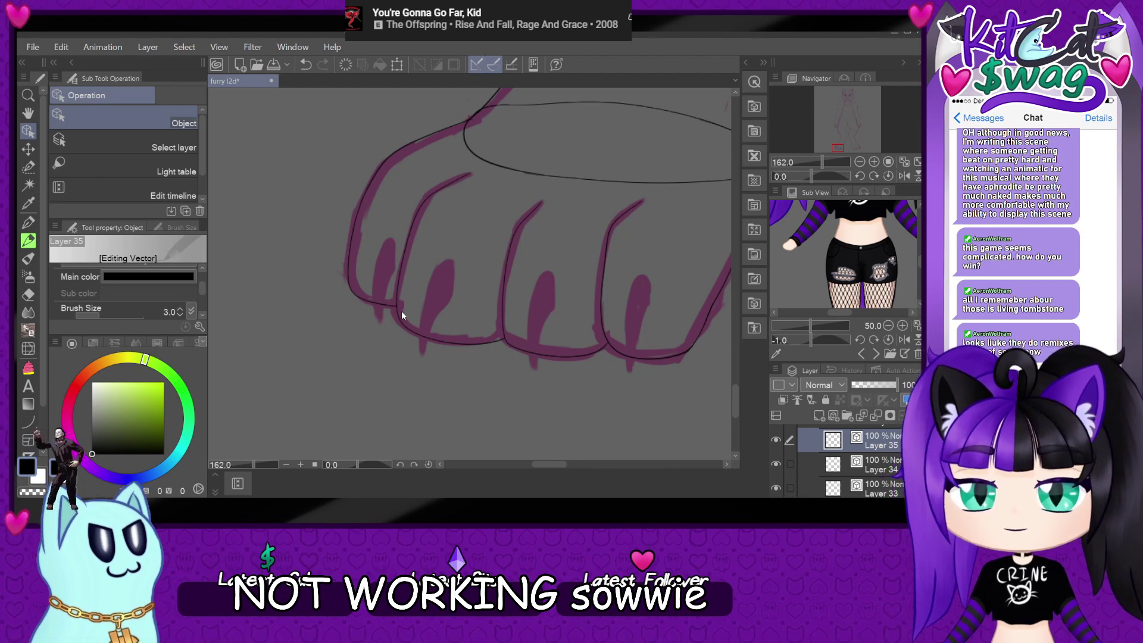
scroll(363, 292, down, 1)
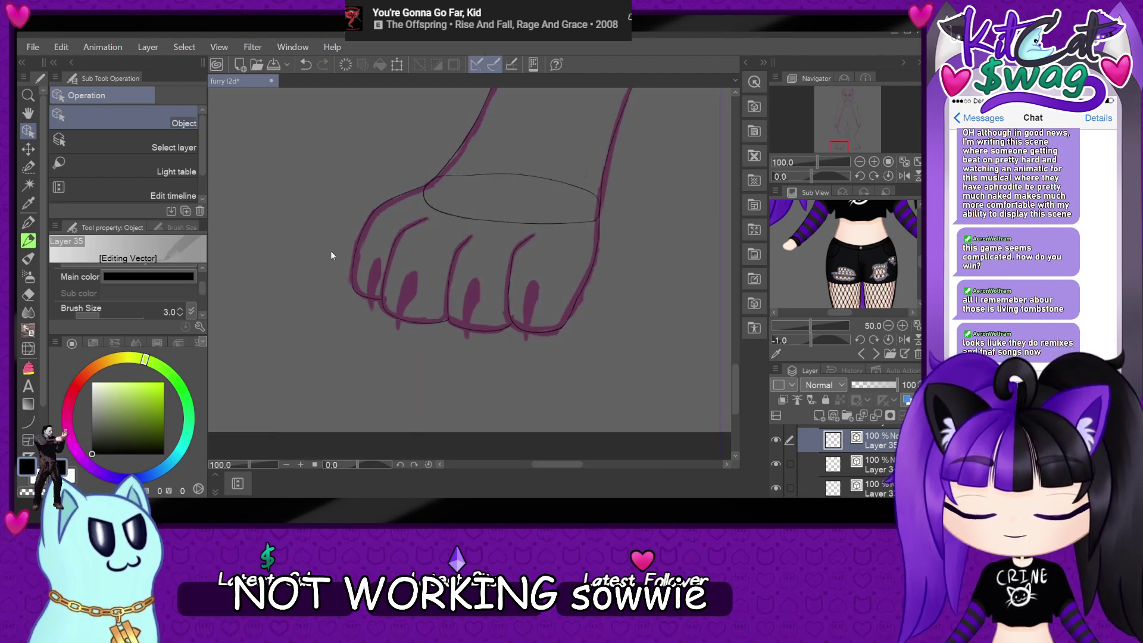
scroll(420, 303, up, 3)
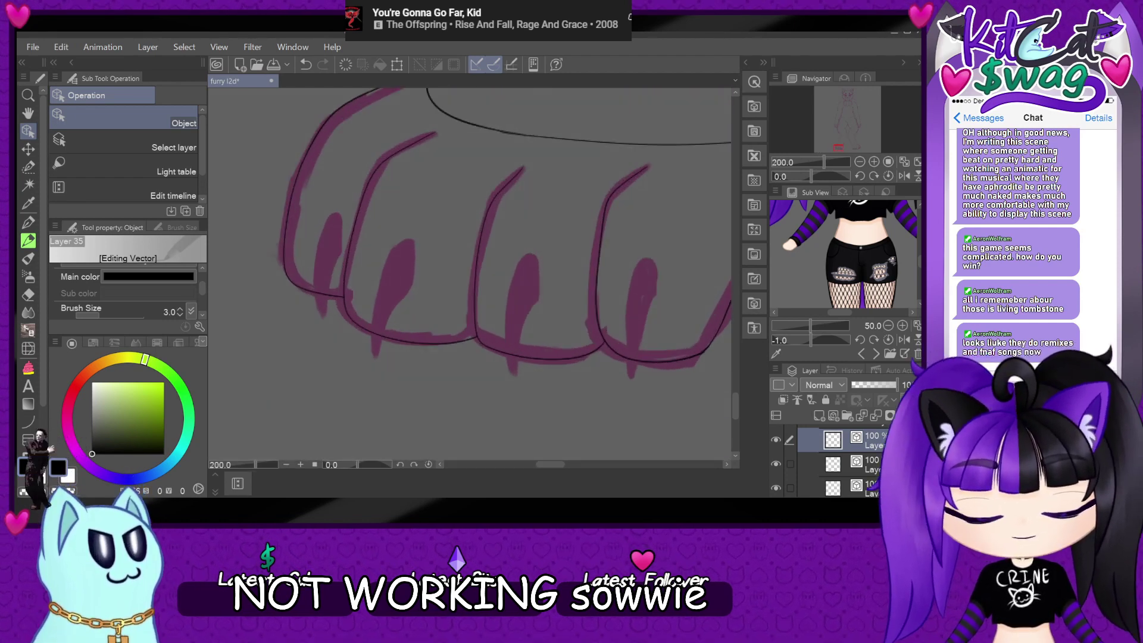
- Add a new vector layer at the top of the Lower Body folder and choose the G-pen for inking the claws
click(834, 416)
scroll(420, 319, down, 2)
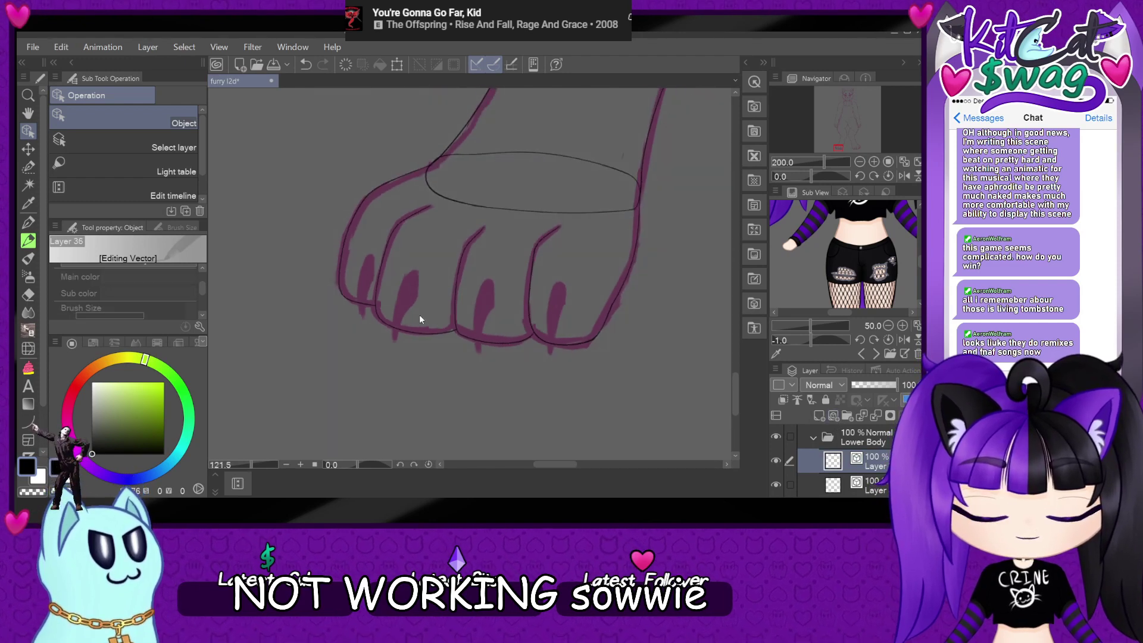
scroll(420, 320, up, 3)
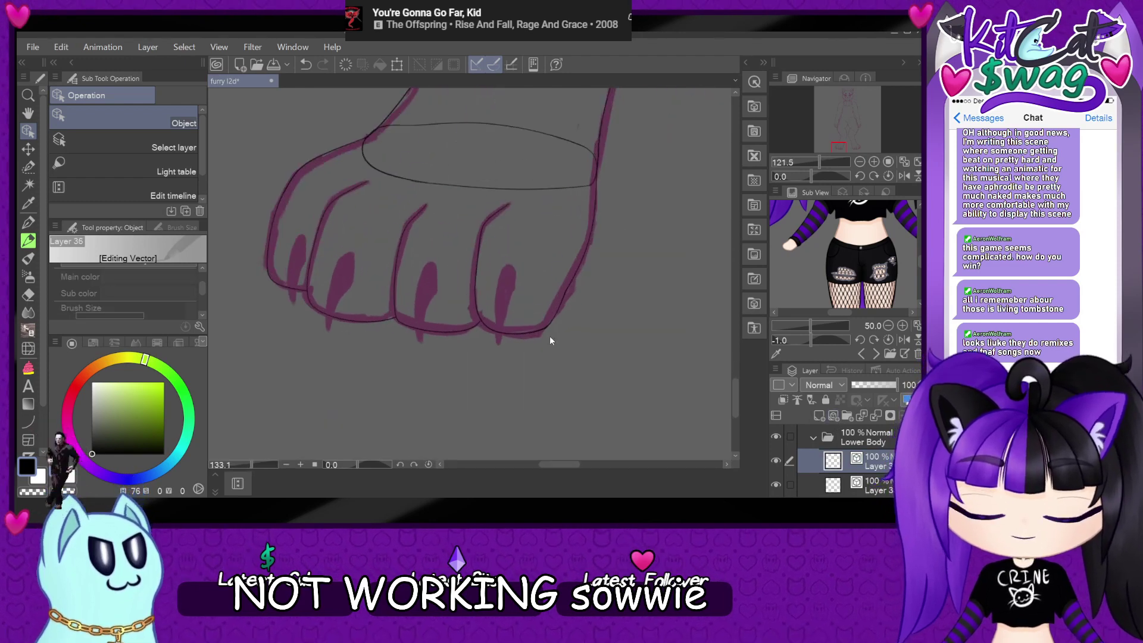
click(29, 222)
scroll(494, 286, up, 1)
mouse_move(489, 376)
mouse_down()
mouse_move(497, 208)
mouse_move(527, 211)
mouse_move(503, 314)
mouse_move(505, 395)
mouse_up()
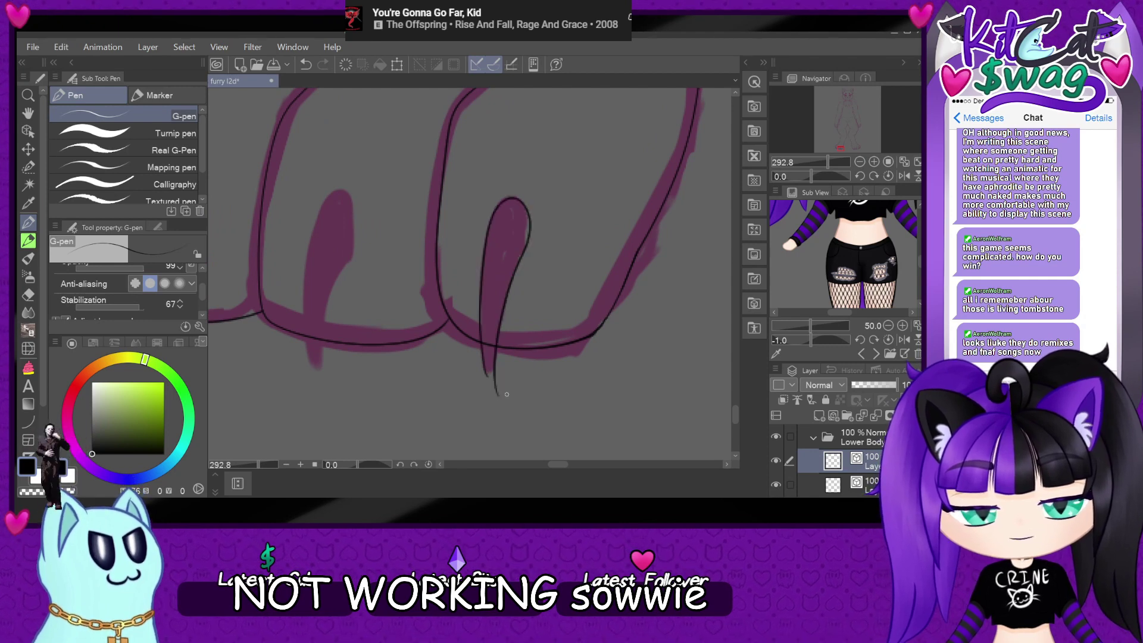
key(ctrl+z)
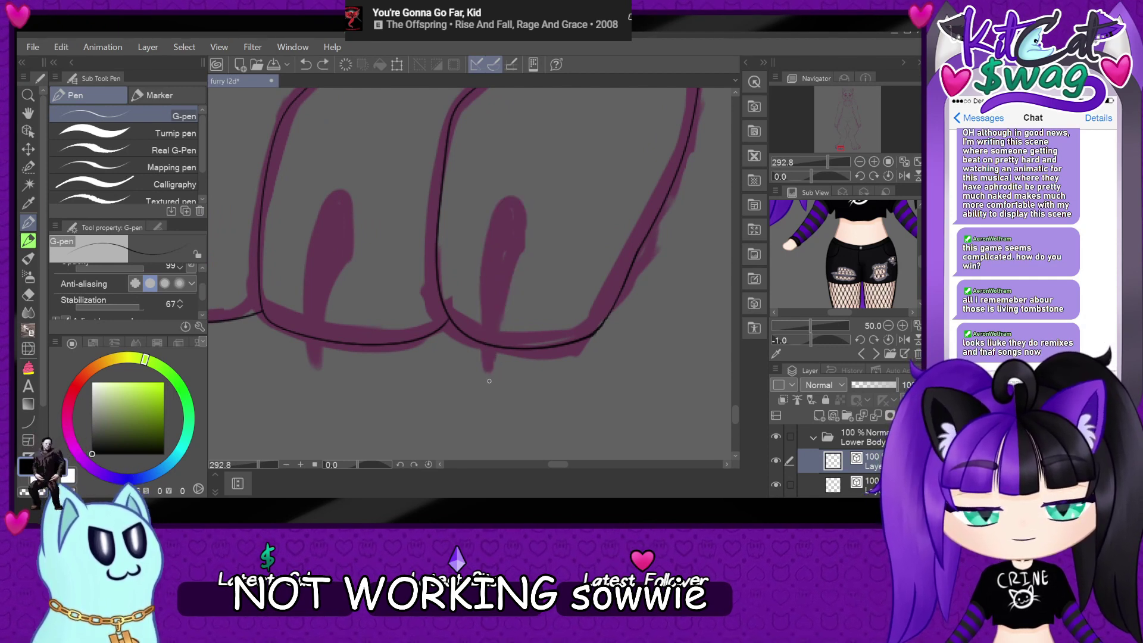
mouse_move(489, 379)
mouse_down()
mouse_move(480, 246)
mouse_move(531, 225)
mouse_move(492, 393)
mouse_up()
key(ctrl+z)
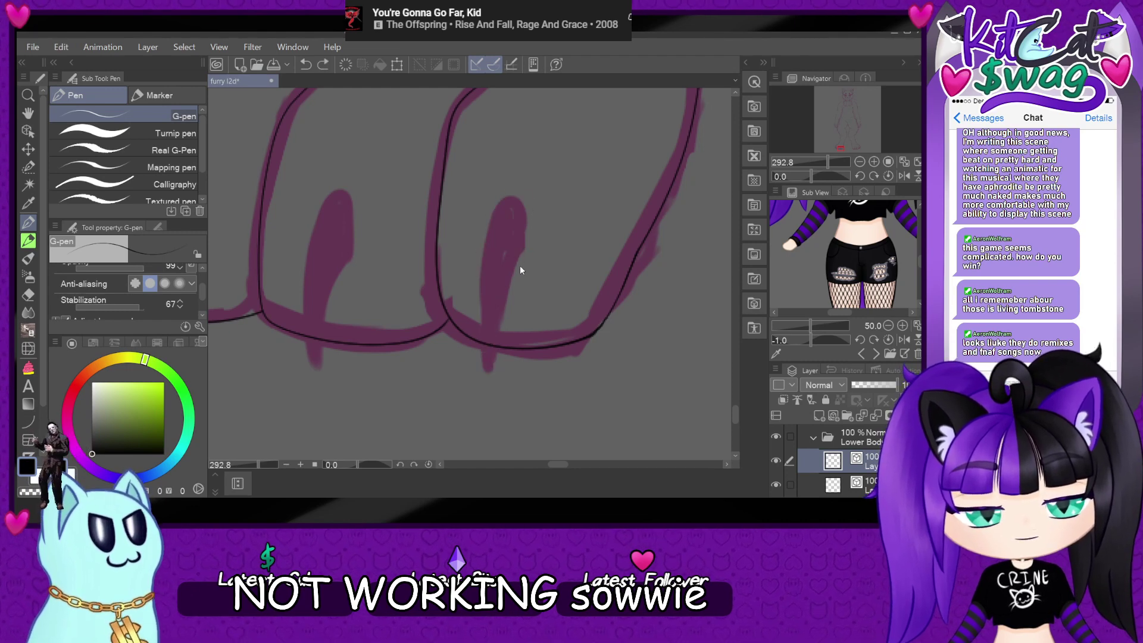
mouse_move(492, 214)
mouse_down()
mouse_move(480, 314)
mouse_move(488, 393)
mouse_up()
key(ctrl+z)
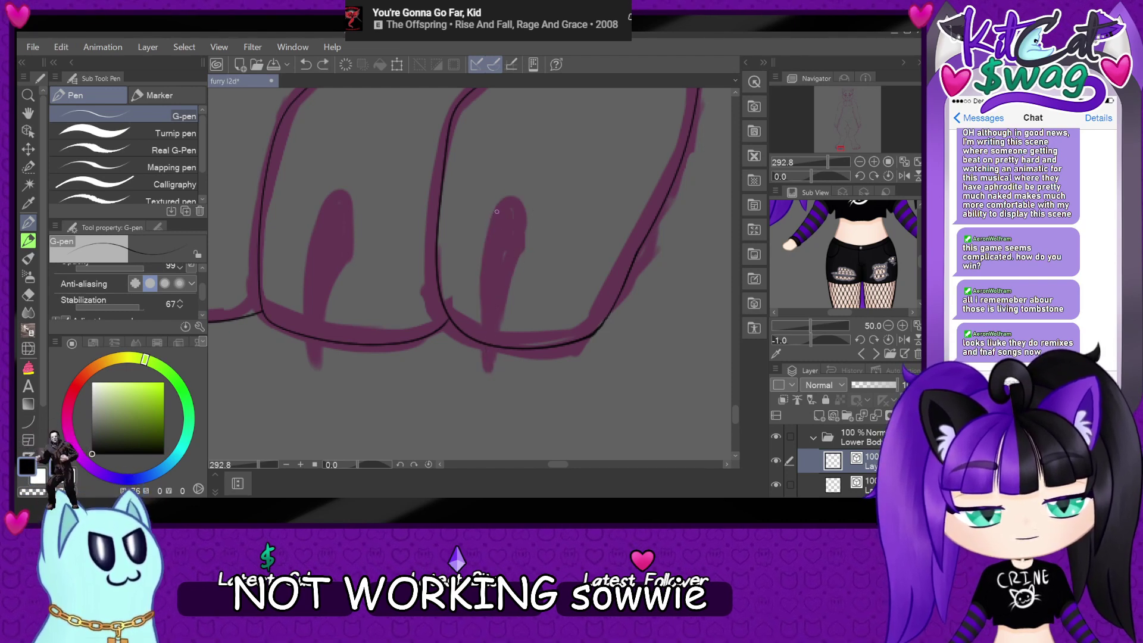
- Ink both sides of the innermost toe's claw down past the toe outline and join them with a rounded top
drag(487, 232, 492, 370)
mouse_move(523, 253)
mouse_down()
mouse_move(506, 298)
mouse_move(494, 404)
mouse_up()
key(ctrl+z)
mouse_move(523, 252)
mouse_down()
mouse_move(497, 319)
mouse_move(492, 400)
mouse_up()
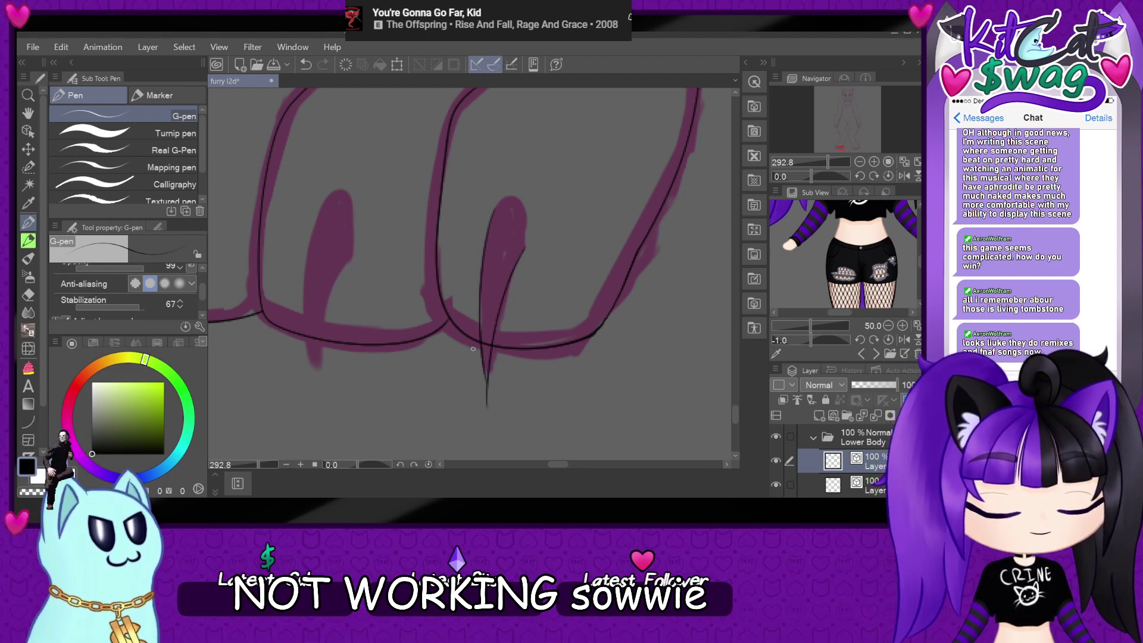
scroll(527, 178, up, 5)
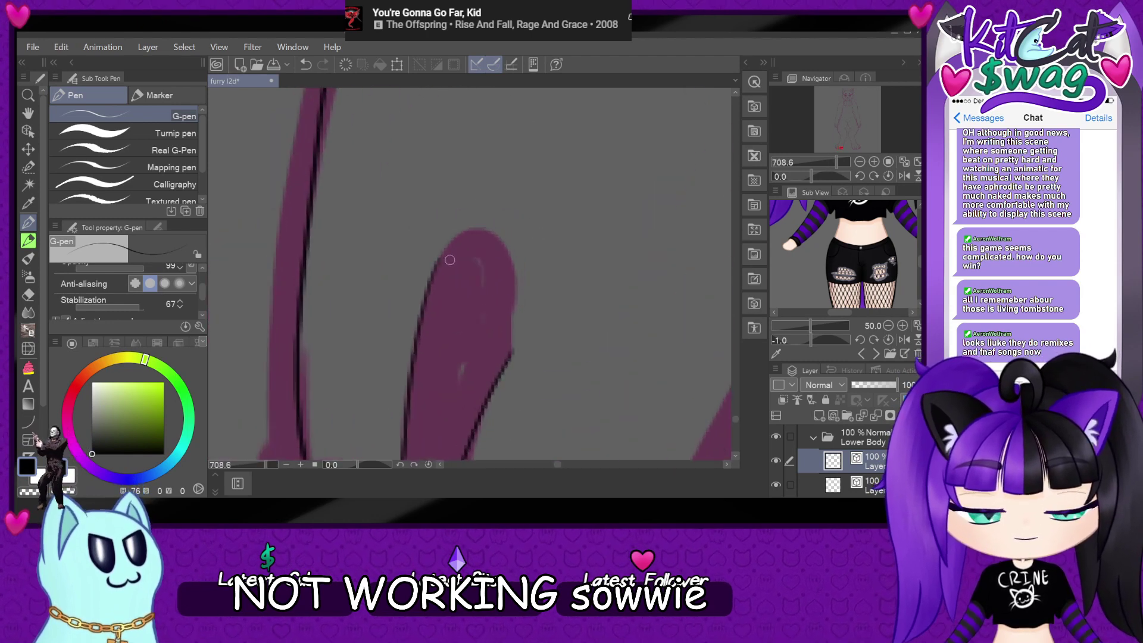
mouse_move(443, 252)
mouse_down()
mouse_move(496, 235)
mouse_move(516, 276)
mouse_move(515, 369)
mouse_up()
key(ctrl+z)
mouse_move(432, 277)
mouse_down()
mouse_move(481, 228)
mouse_move(509, 254)
mouse_move(510, 361)
mouse_up()
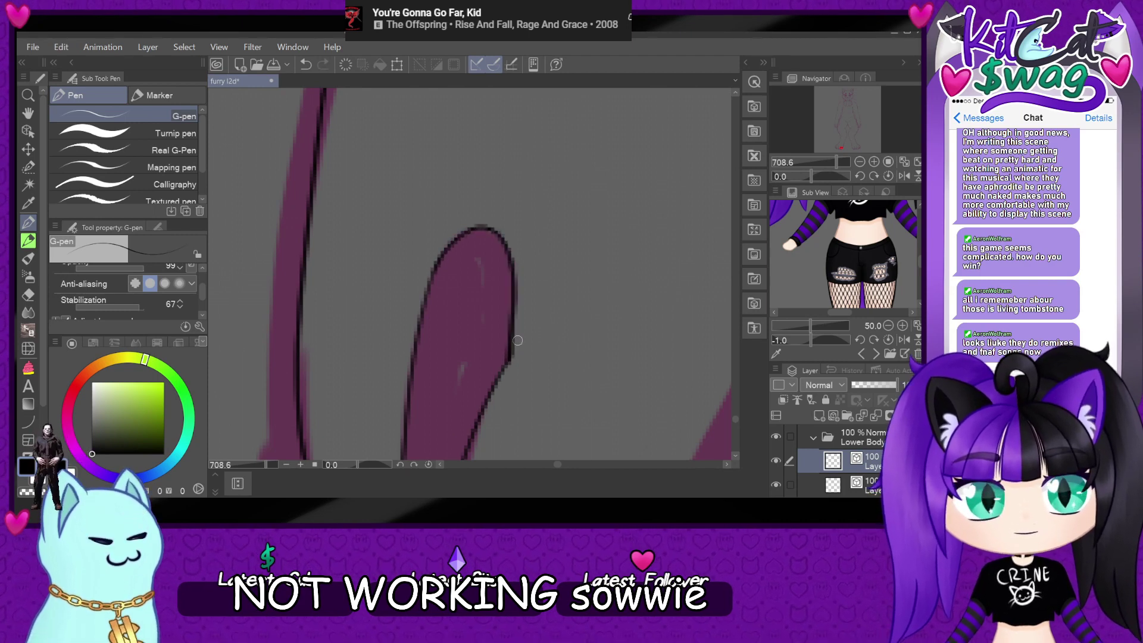
- Trim the overshooting line end below the innermost claw so both sides meet in a sharp tip
scroll(564, 250, down, 4)
scroll(513, 409, up, 3)
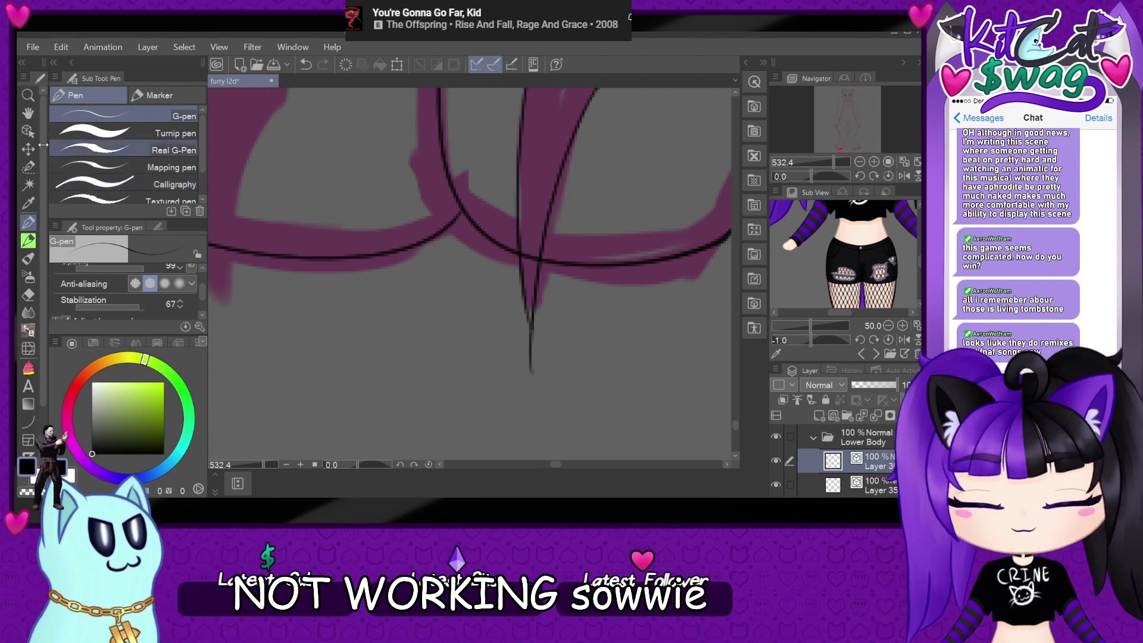
click(28, 130)
scroll(561, 334, up, 3)
click(473, 284)
scroll(480, 232, up, 1)
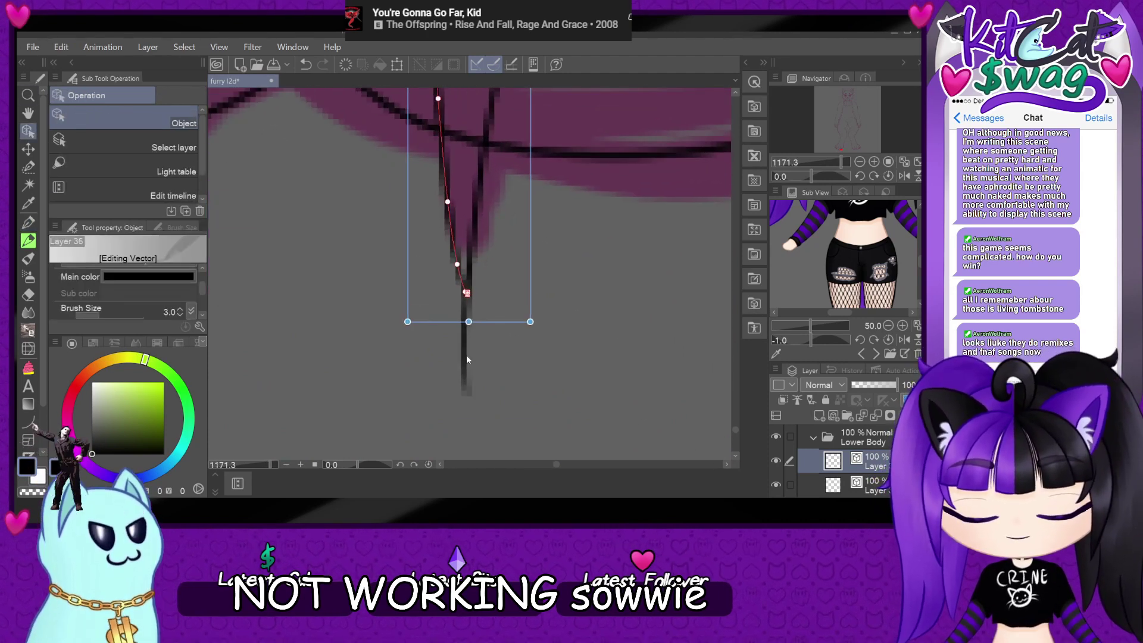
scroll(470, 299, up, 1)
drag(467, 287, 462, 286)
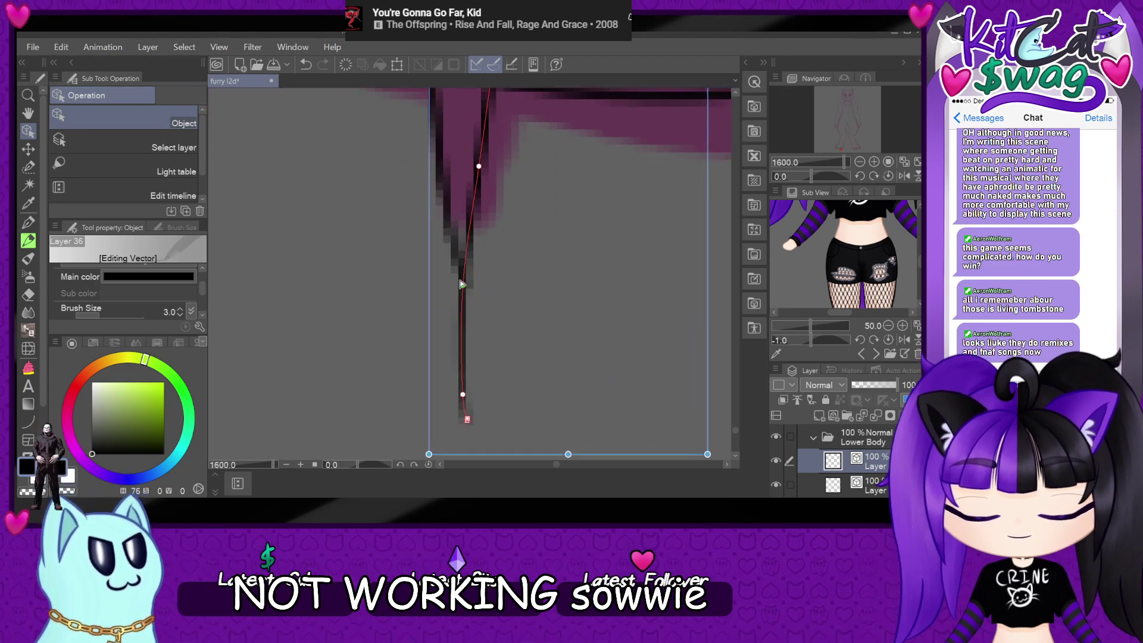
scroll(474, 345, down, 6)
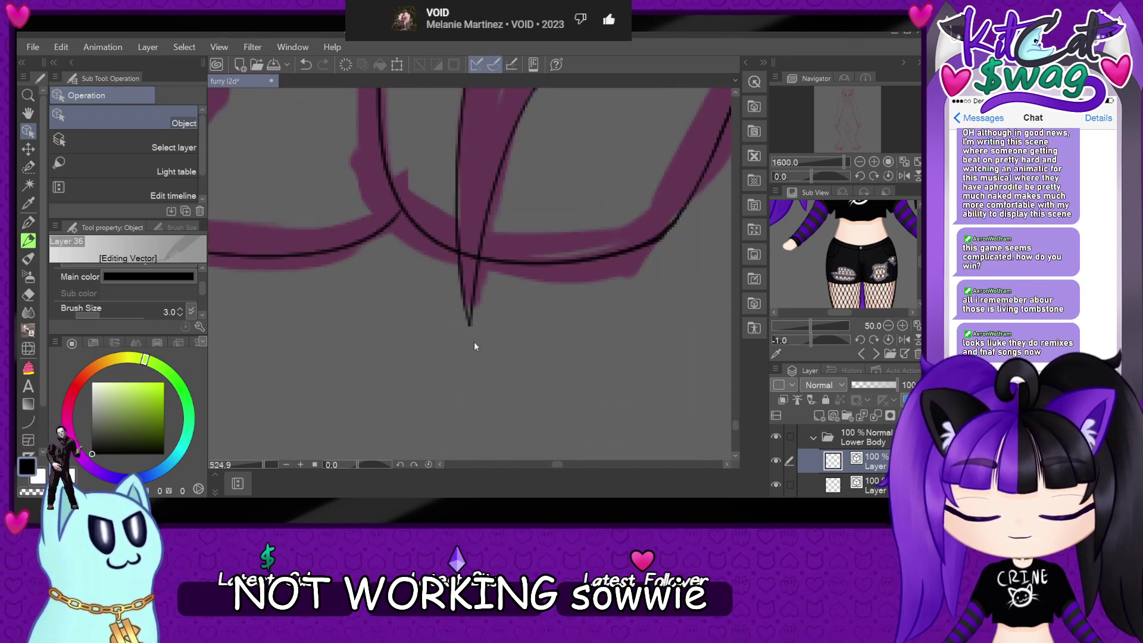
- Ink the outer edge of the claw on the toe beside the innermost one, curving down to its tip
click(28, 223)
scroll(309, 251, up, 3)
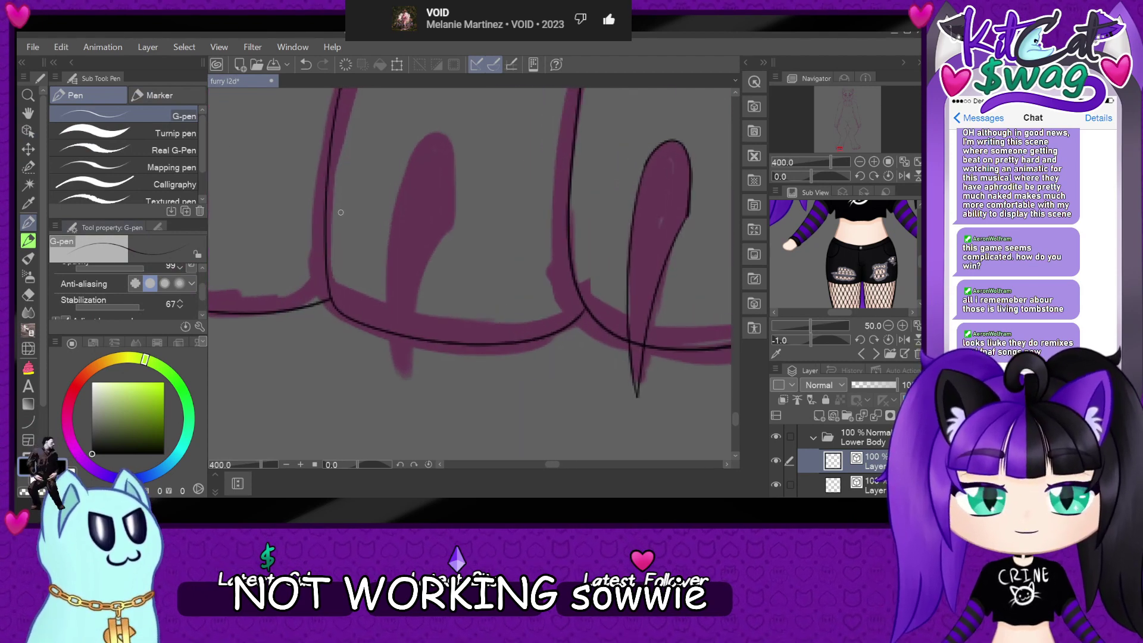
mouse_move(407, 168)
mouse_down()
mouse_move(384, 265)
mouse_move(407, 388)
mouse_up()
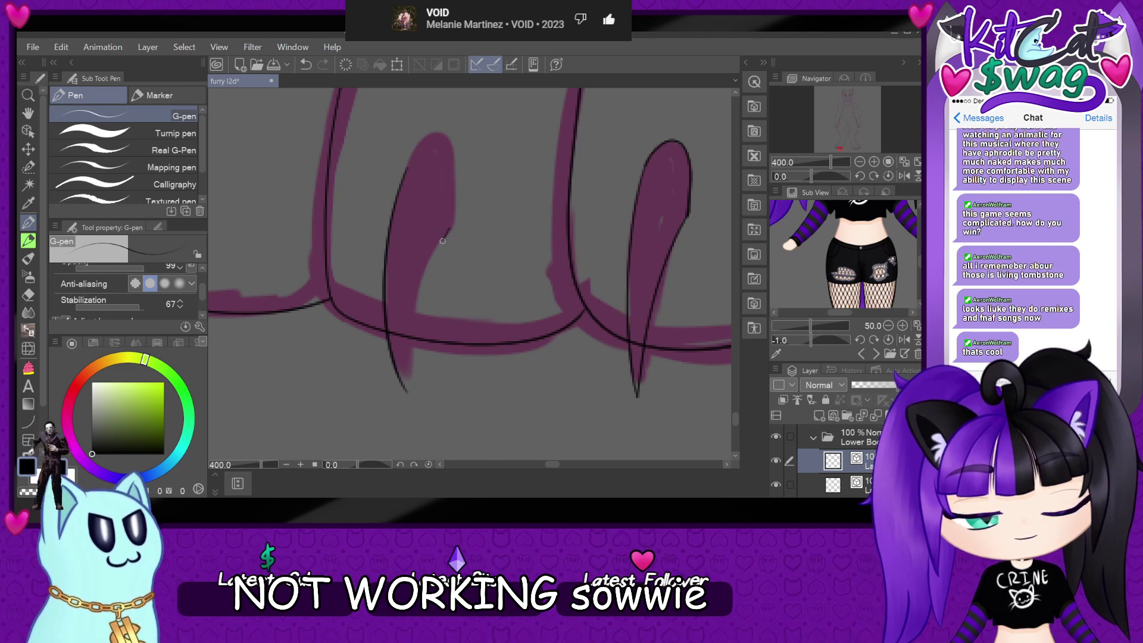
drag(446, 236, 415, 400)
key(ctrl+z)
mouse_move(450, 228)
mouse_down()
mouse_move(429, 279)
mouse_move(420, 408)
mouse_up()
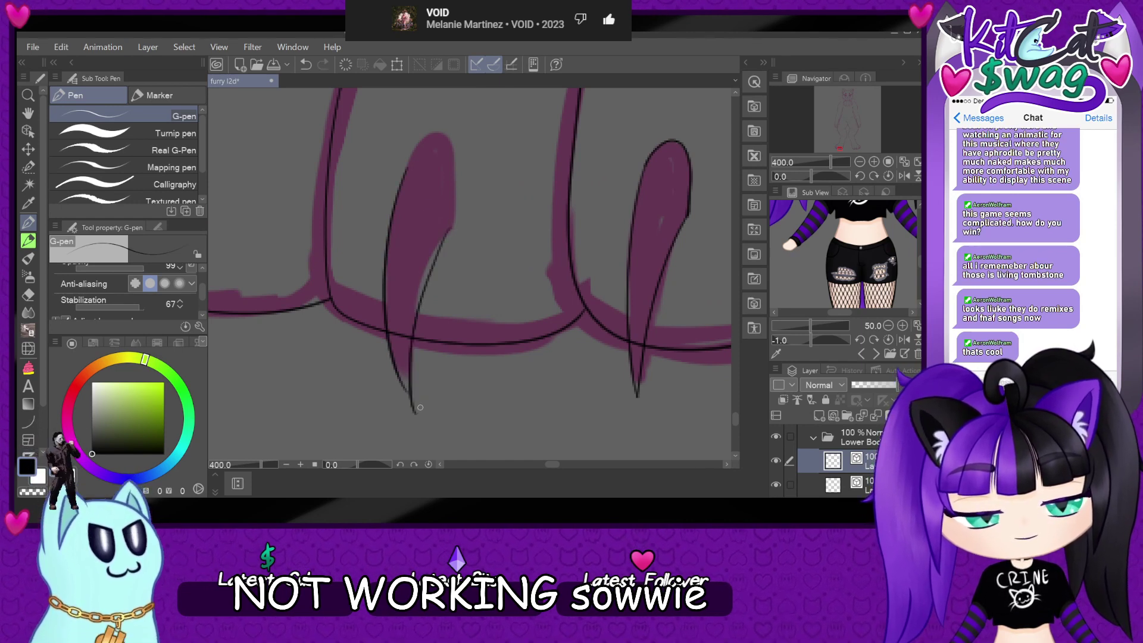
key(ctrl+z)
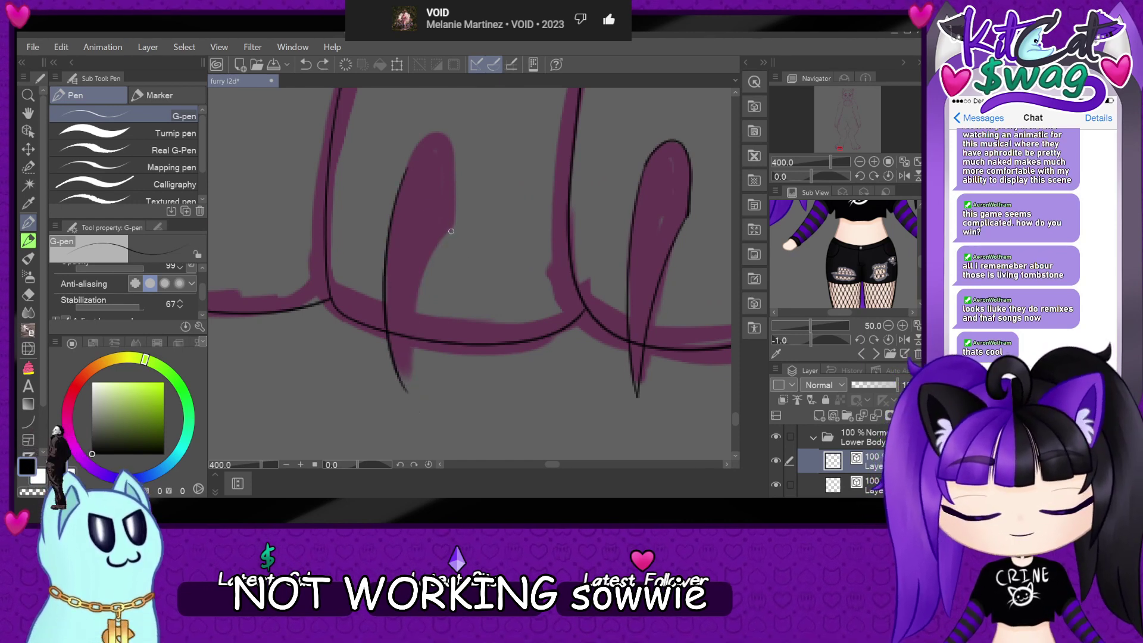
mouse_move(435, 251)
mouse_down()
mouse_move(409, 324)
mouse_move(408, 407)
mouse_up()
key(ctrl+z)
drag(436, 261, 414, 422)
key(ctrl+z)
mouse_move(456, 225)
mouse_down()
mouse_move(412, 356)
mouse_move(407, 420)
mouse_move(442, 240)
mouse_move(411, 420)
mouse_up()
key(ctrl+z)
key(ctrl+z)
mouse_move(455, 227)
mouse_down()
mouse_move(422, 313)
mouse_move(415, 434)
mouse_up()
key(ctrl+z)
- Ink the second claw's inner edge curving down past the tip and draw its rounded top over the sketch
drag(431, 267, 423, 424)
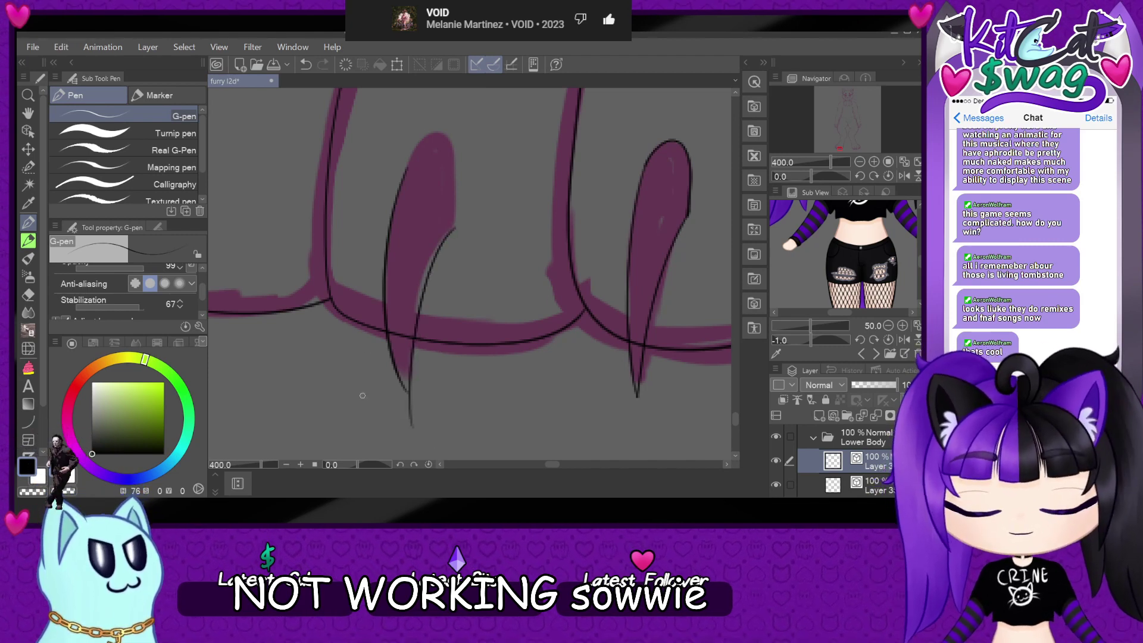
scroll(434, 273, up, 1)
scroll(438, 121, up, 2)
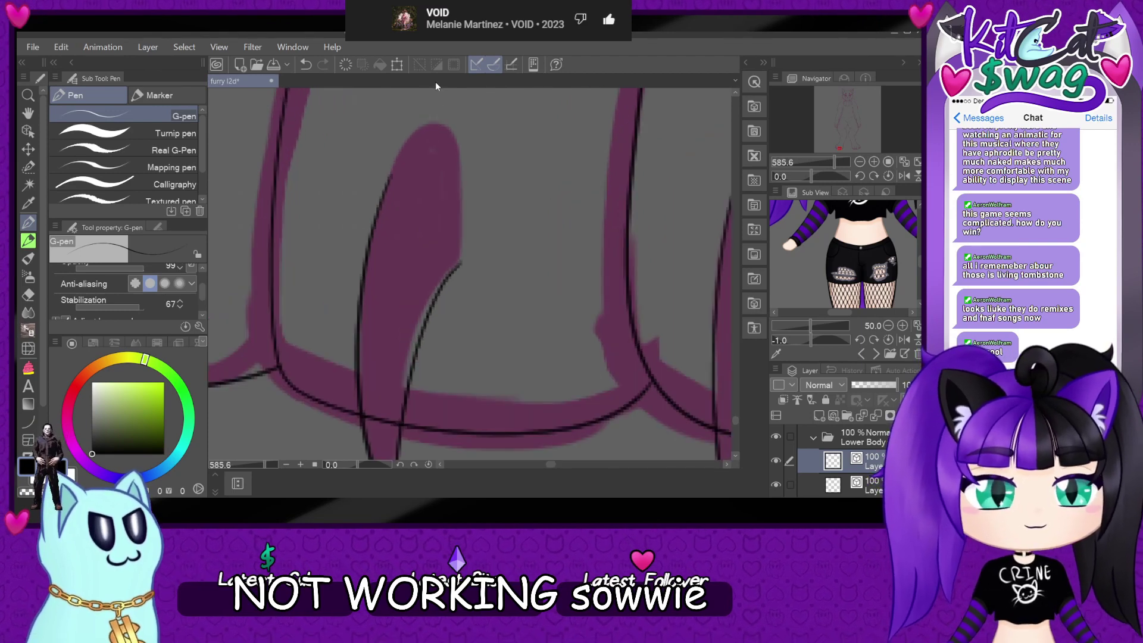
scroll(447, 104, up, 2)
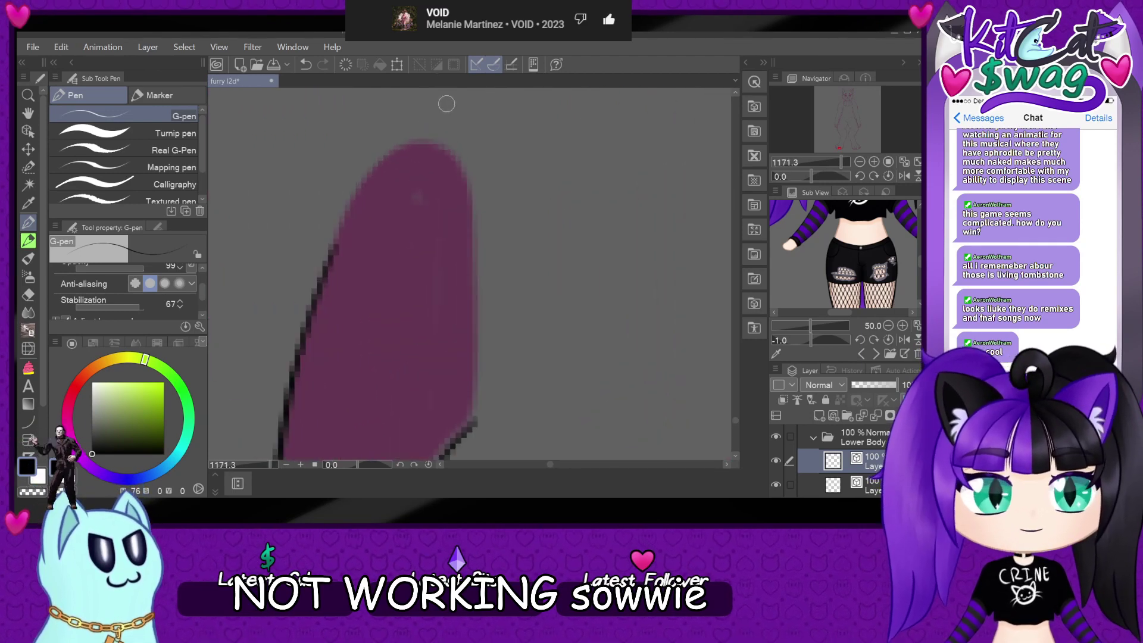
mouse_move(321, 287)
mouse_down()
mouse_move(353, 202)
mouse_move(409, 143)
mouse_move(486, 201)
mouse_move(509, 339)
mouse_up()
key(ctrl+z)
mouse_move(319, 285)
mouse_down()
mouse_move(340, 230)
mouse_move(399, 158)
mouse_move(462, 191)
mouse_move(474, 330)
mouse_up()
key(ctrl+z)
mouse_move(323, 275)
mouse_down()
mouse_move(350, 201)
mouse_move(407, 145)
mouse_move(460, 169)
mouse_move(483, 339)
mouse_up()
- Ink a stroke joining the second claw's rounded top to its inner edge
drag(480, 237, 463, 439)
key(ctrl+z)
drag(482, 268, 463, 434)
scroll(618, 326, down, 3)
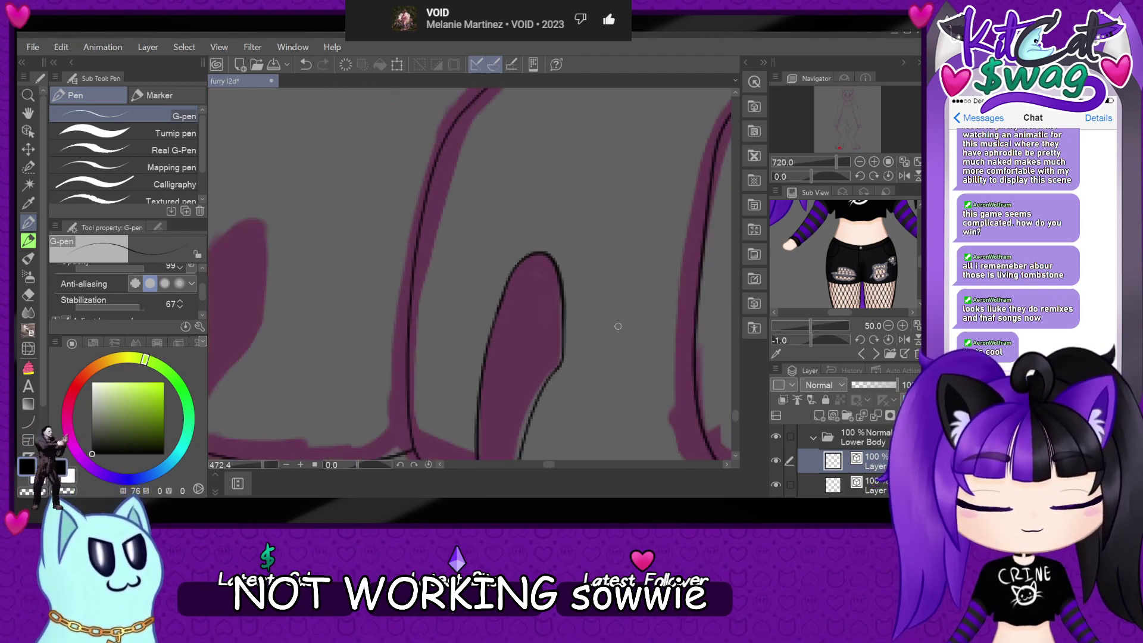
- Cut the second claw's inner edge line at the claw tip and delete the overshooting end
scroll(618, 326, down, 5)
scroll(587, 411, up, 3)
scroll(596, 462, up, 3)
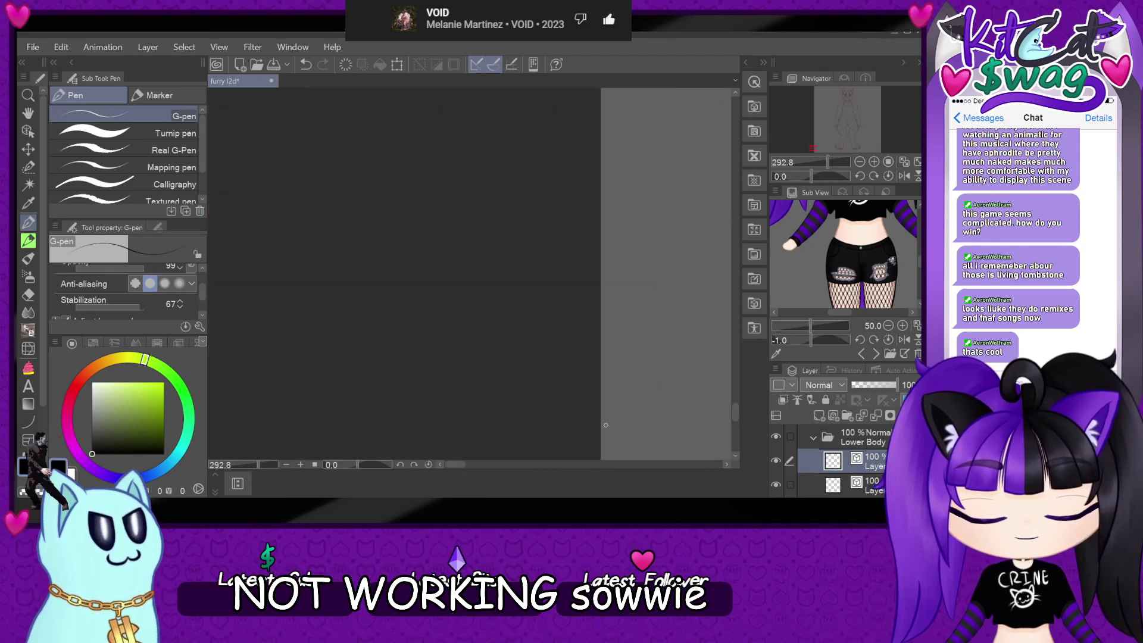
scroll(606, 426, down, 3)
drag(834, 147, 840, 148)
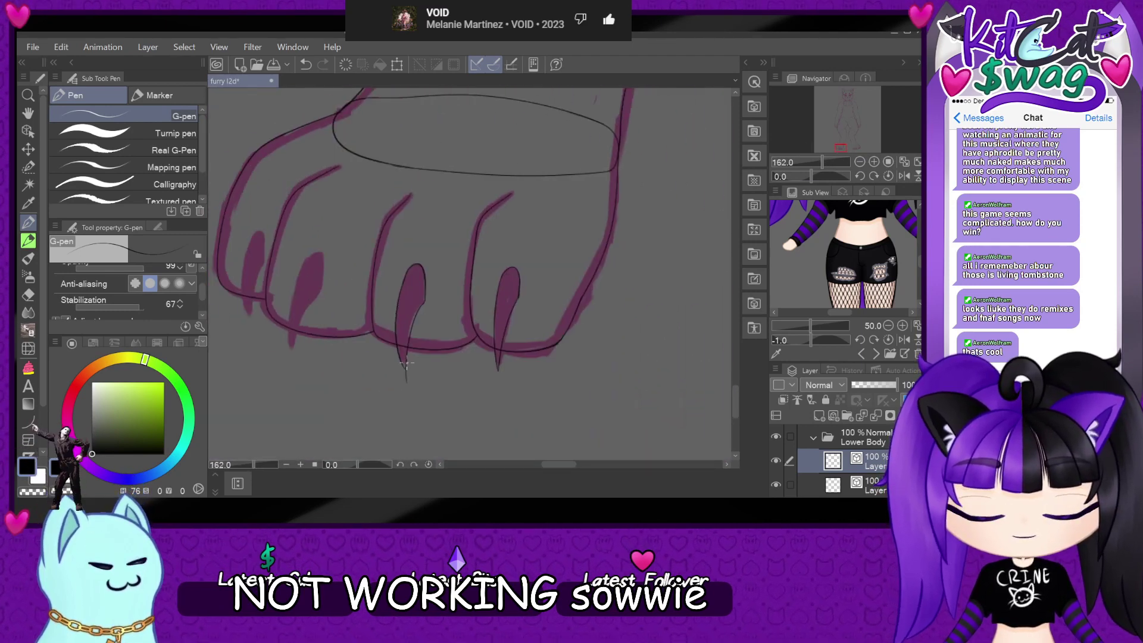
scroll(410, 357, up, 4)
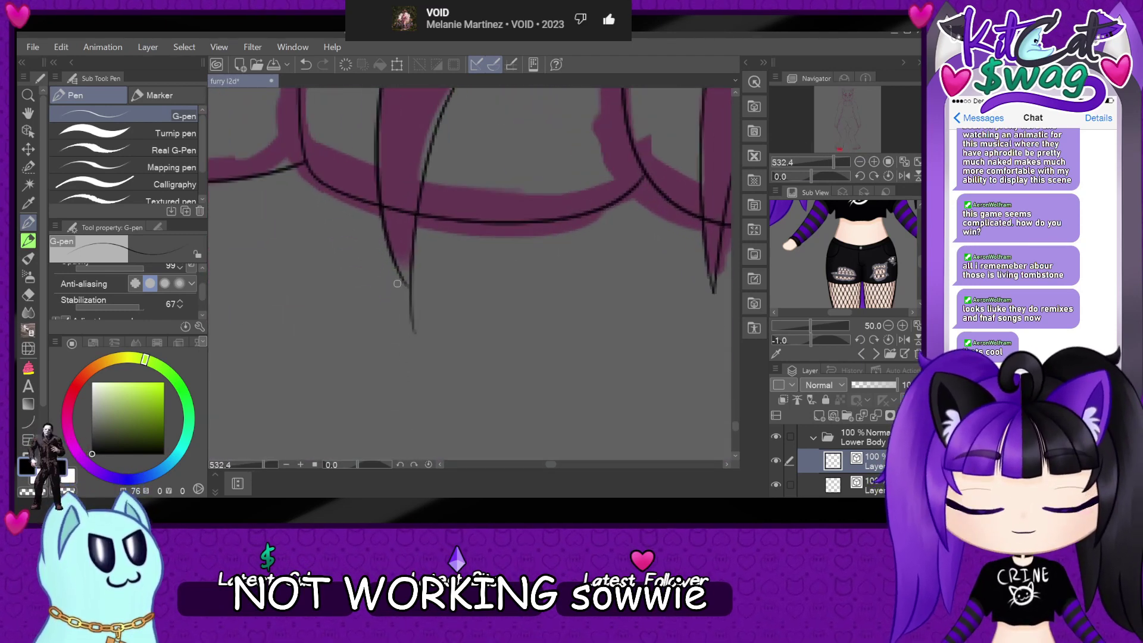
scroll(398, 283, up, 2)
click(28, 131)
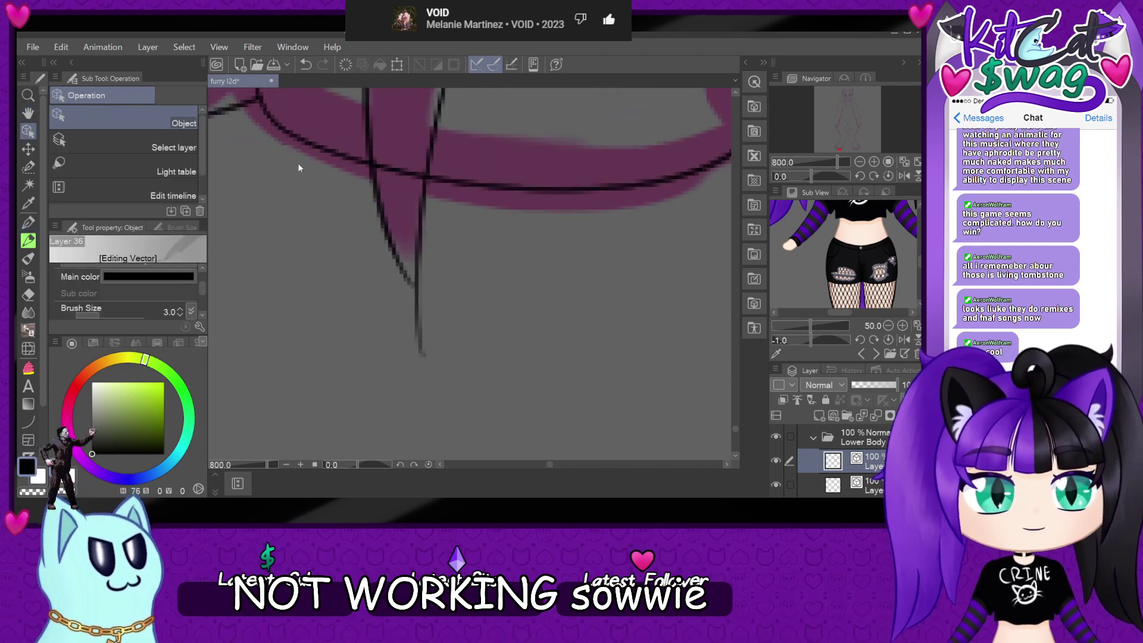
scroll(299, 168, up, 2)
click(491, 398)
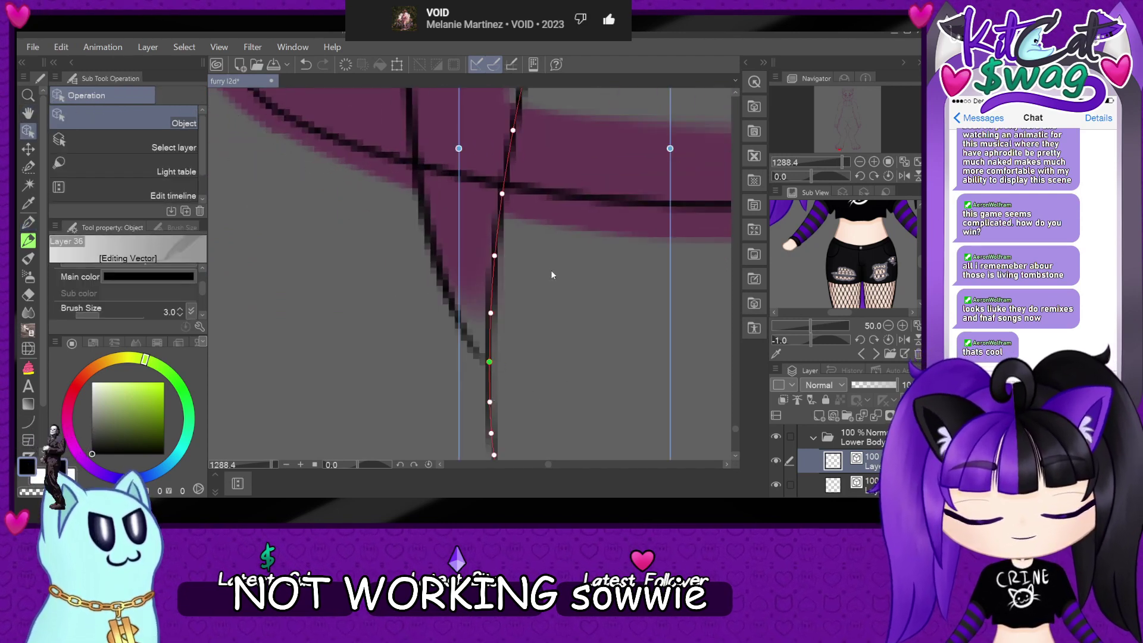
click(542, 242)
click(491, 405)
key(Delete)
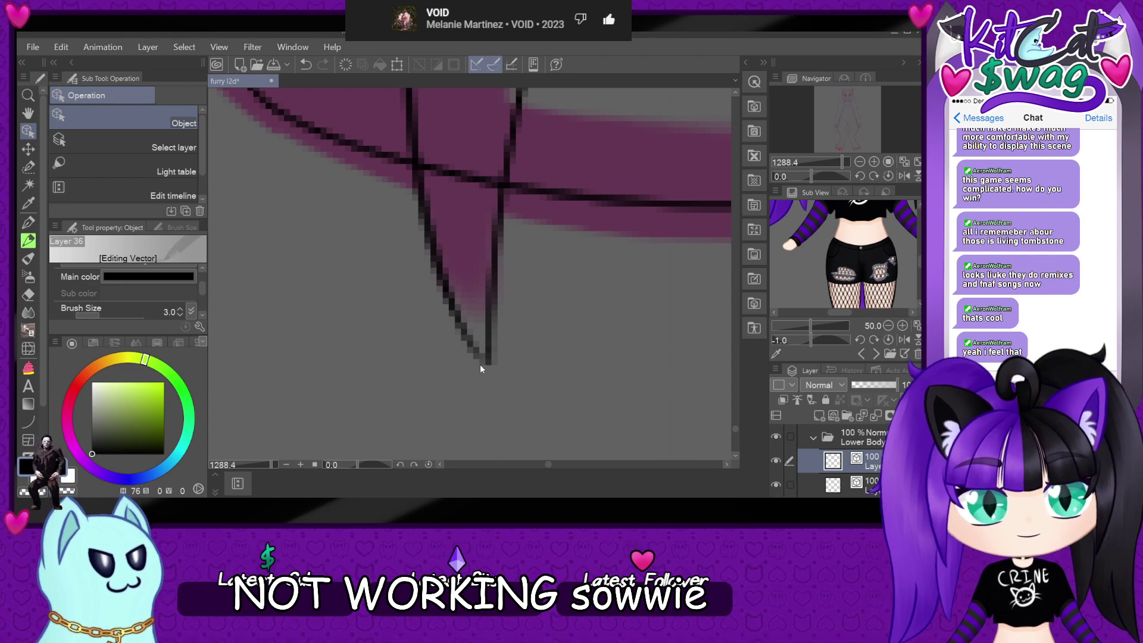
scroll(481, 370, down, 6)
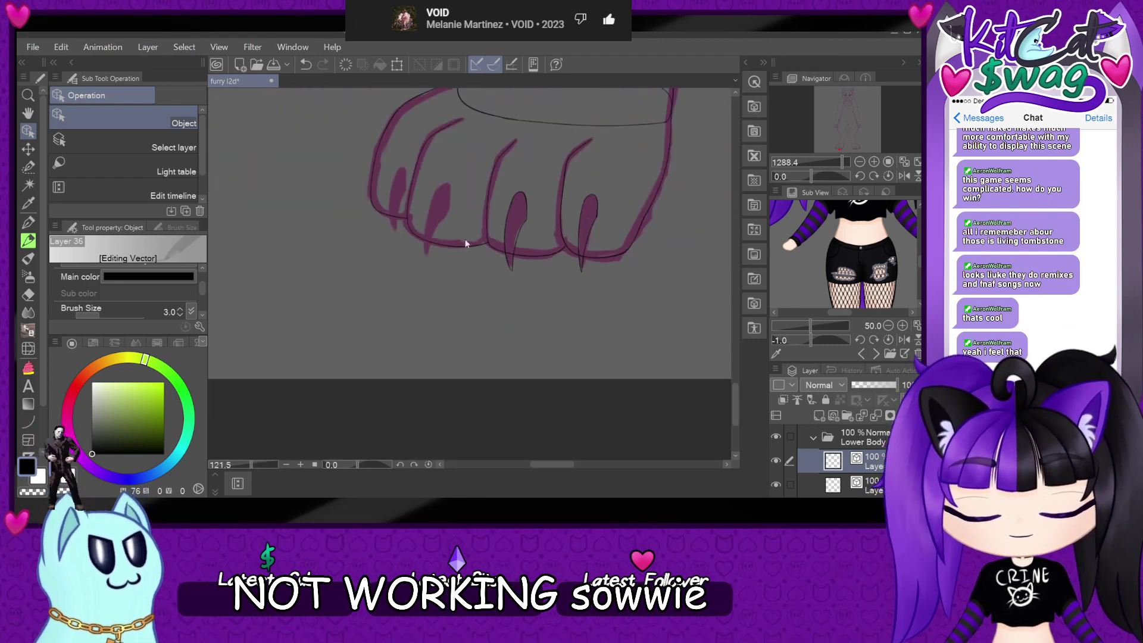
scroll(452, 176, up, 1)
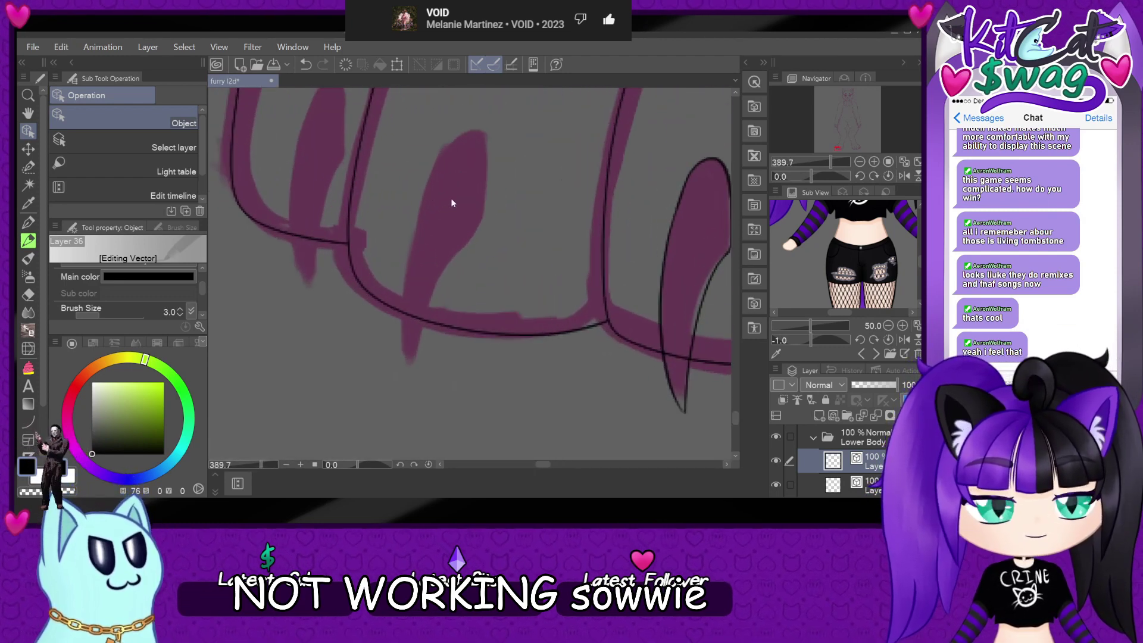
- Ink the outer edge of the third claw, curving down from its rounded top to the tip
key(p)
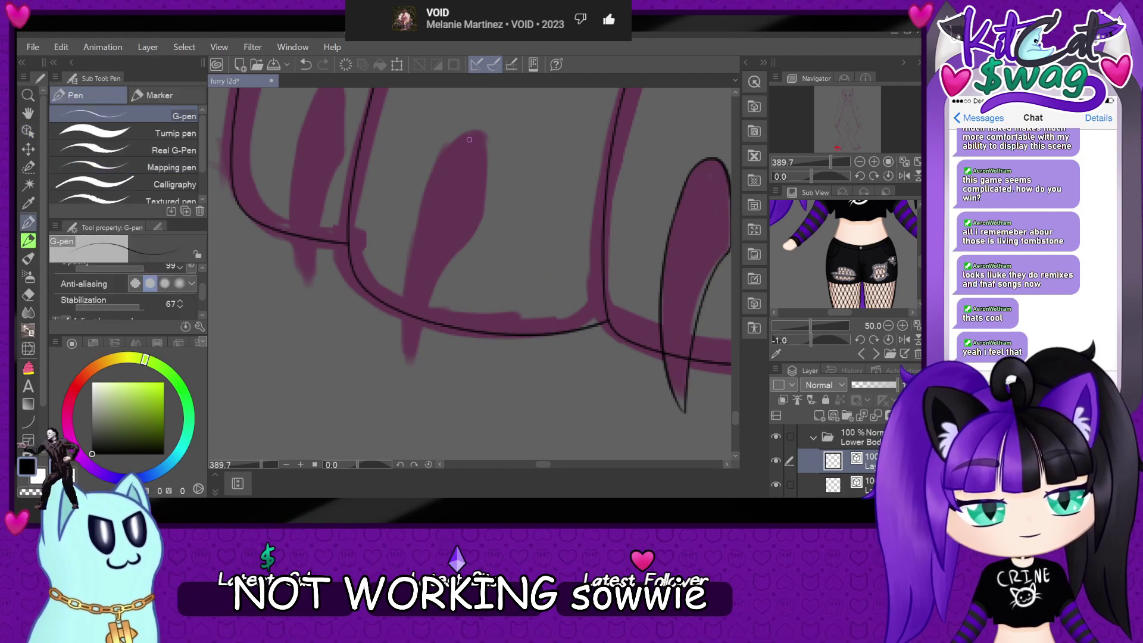
mouse_move(484, 138)
mouse_down()
mouse_move(432, 169)
mouse_move(411, 385)
mouse_up()
key(ctrl+z)
mouse_move(451, 145)
mouse_down()
mouse_move(408, 255)
mouse_move(410, 381)
mouse_up()
- Ink the third claw's inner edge curving down past the tip and close its rounded top over the sketch
mouse_move(485, 212)
mouse_down()
mouse_move(448, 265)
mouse_move(404, 394)
mouse_up()
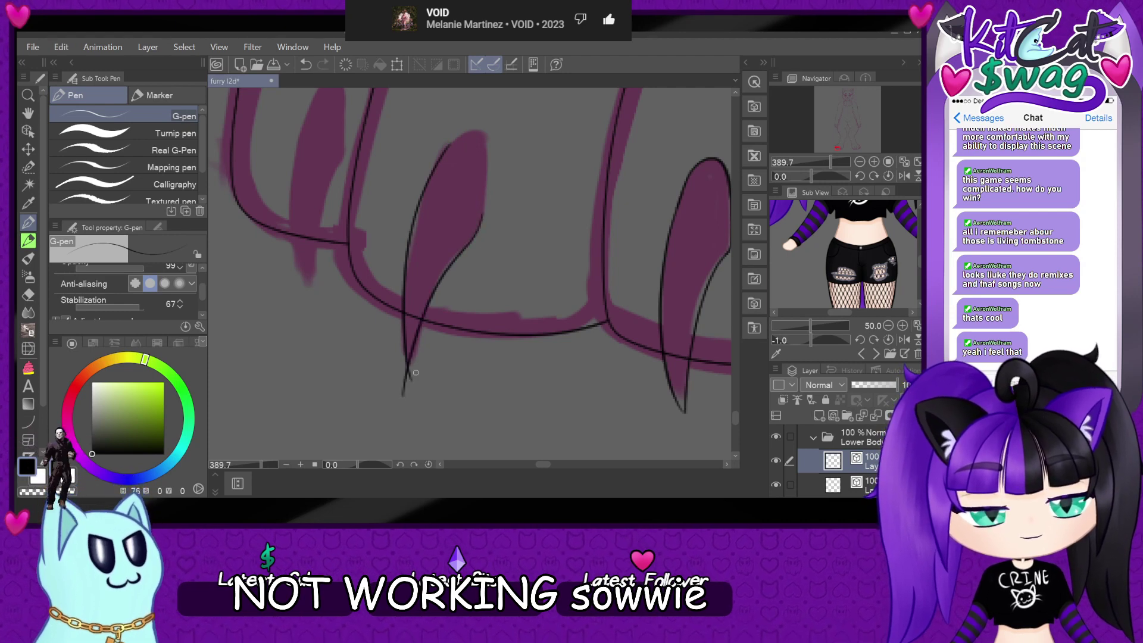
key(ctrl+z)
mouse_move(483, 209)
mouse_down()
mouse_move(423, 329)
mouse_move(417, 402)
mouse_up()
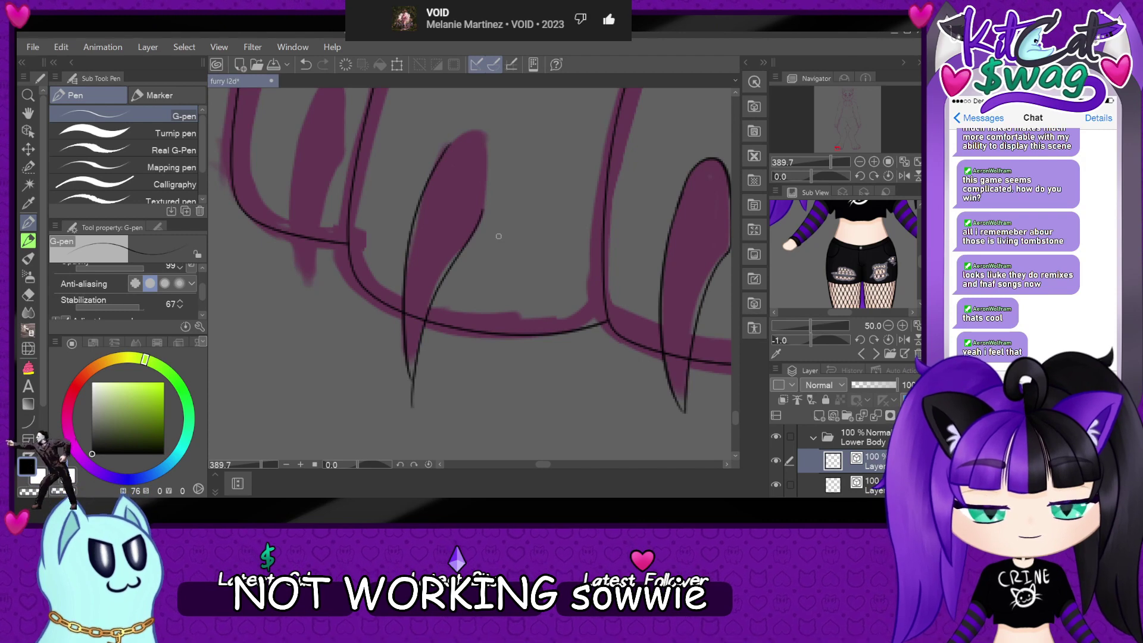
key(ctrl+z)
mouse_move(483, 208)
mouse_down()
mouse_move(421, 322)
mouse_move(417, 393)
mouse_up()
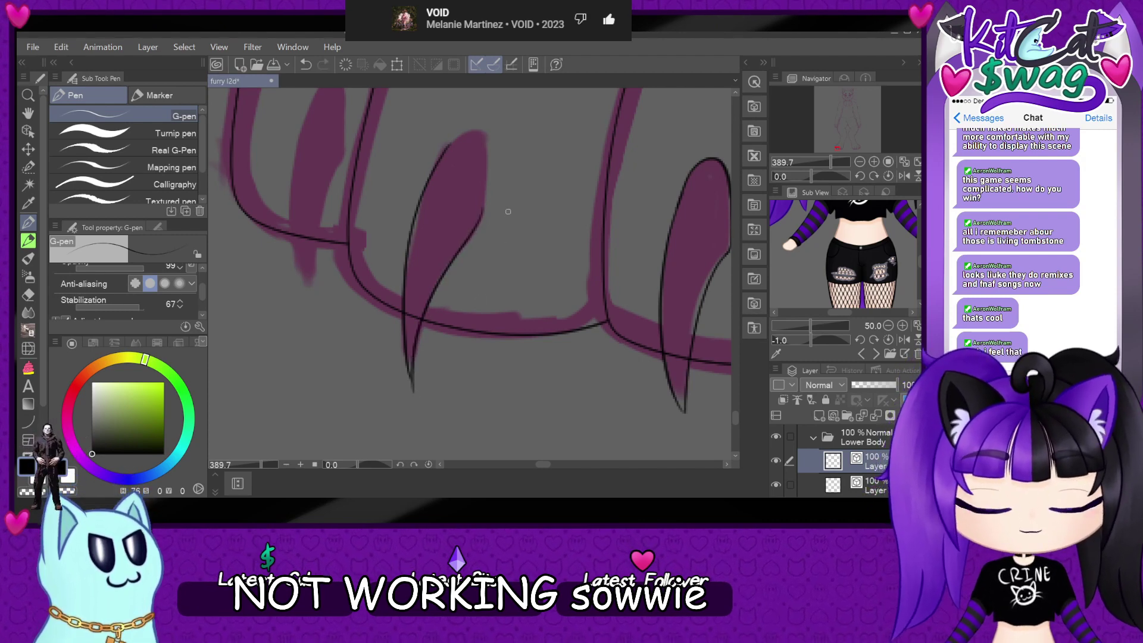
scroll(497, 119, up, 6)
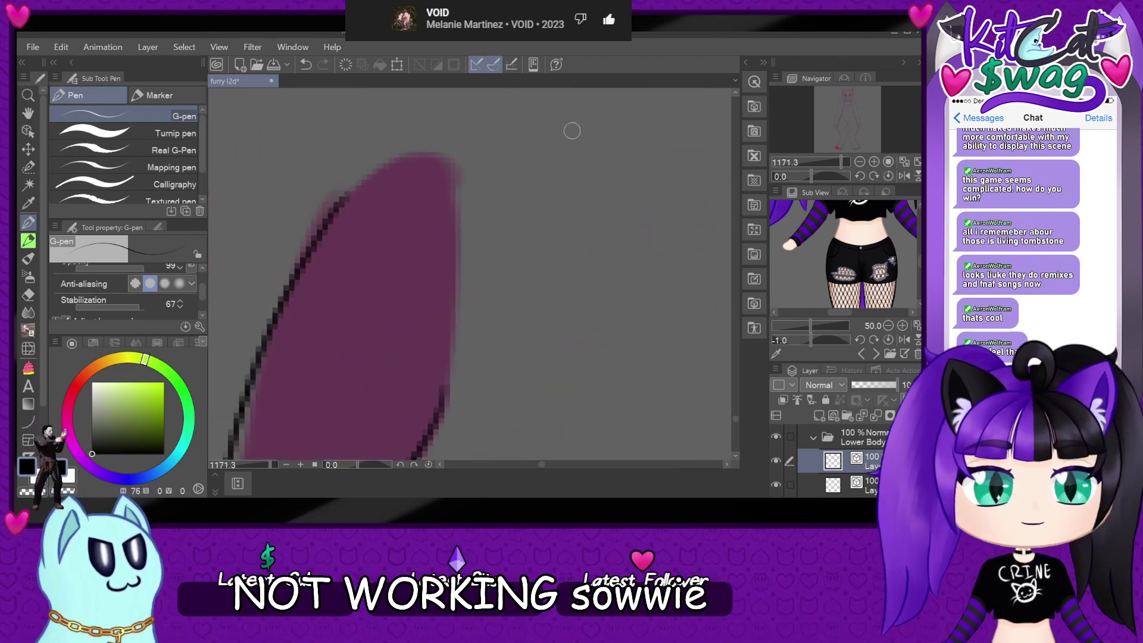
mouse_move(329, 219)
mouse_down()
mouse_move(458, 201)
mouse_move(445, 425)
mouse_up()
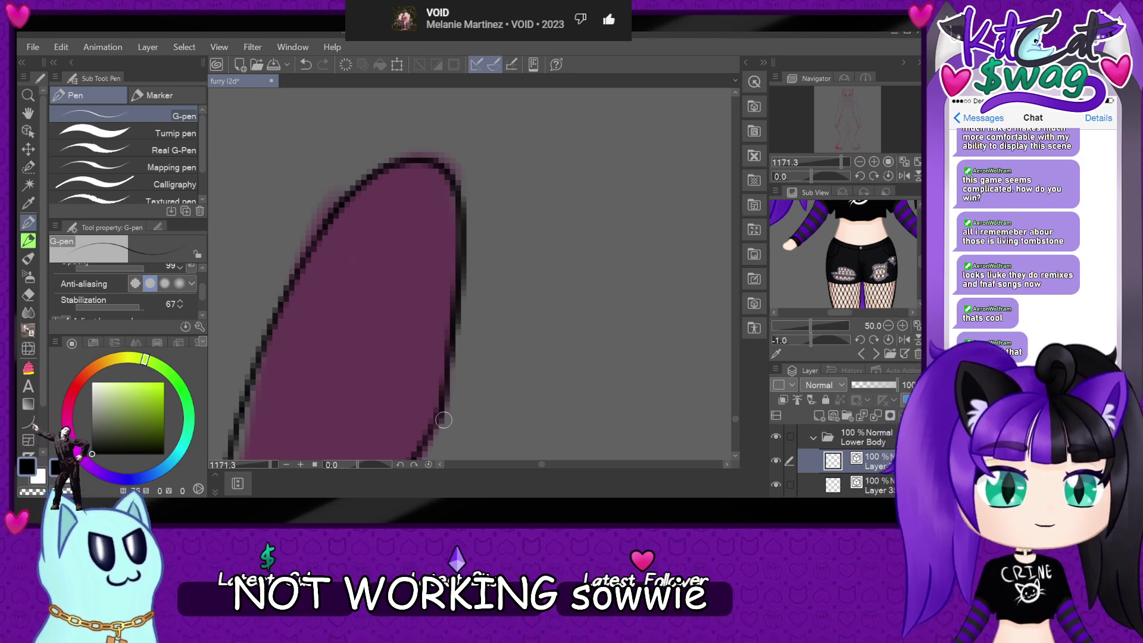
- Try to erase the overshooting line end at the third claw's tip
scroll(476, 246, down, 7)
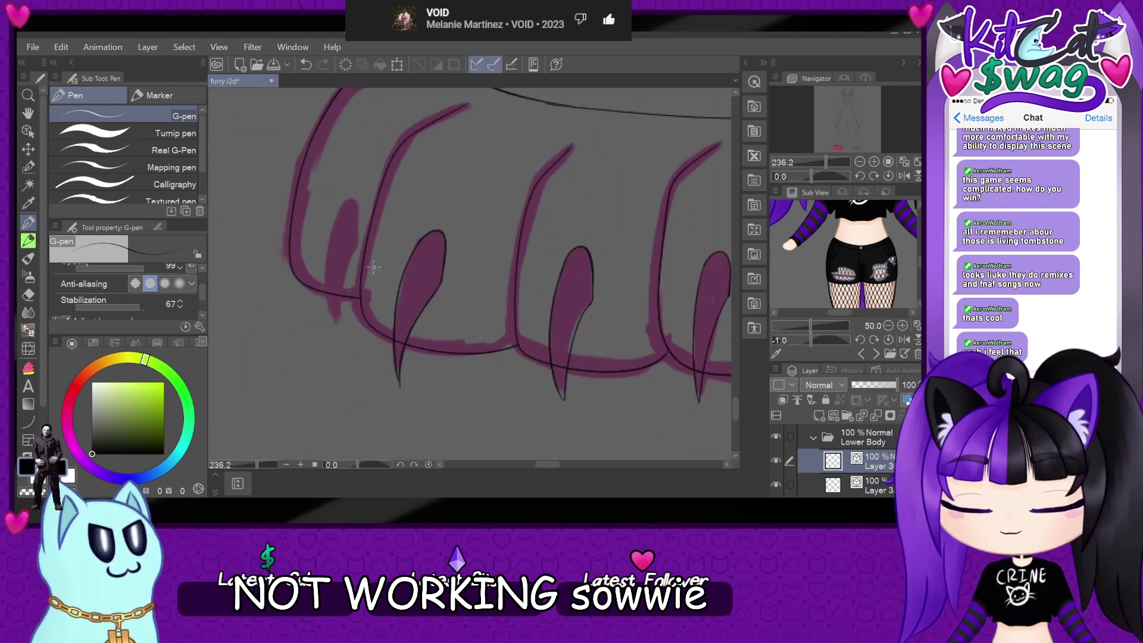
scroll(306, 279, up, 1)
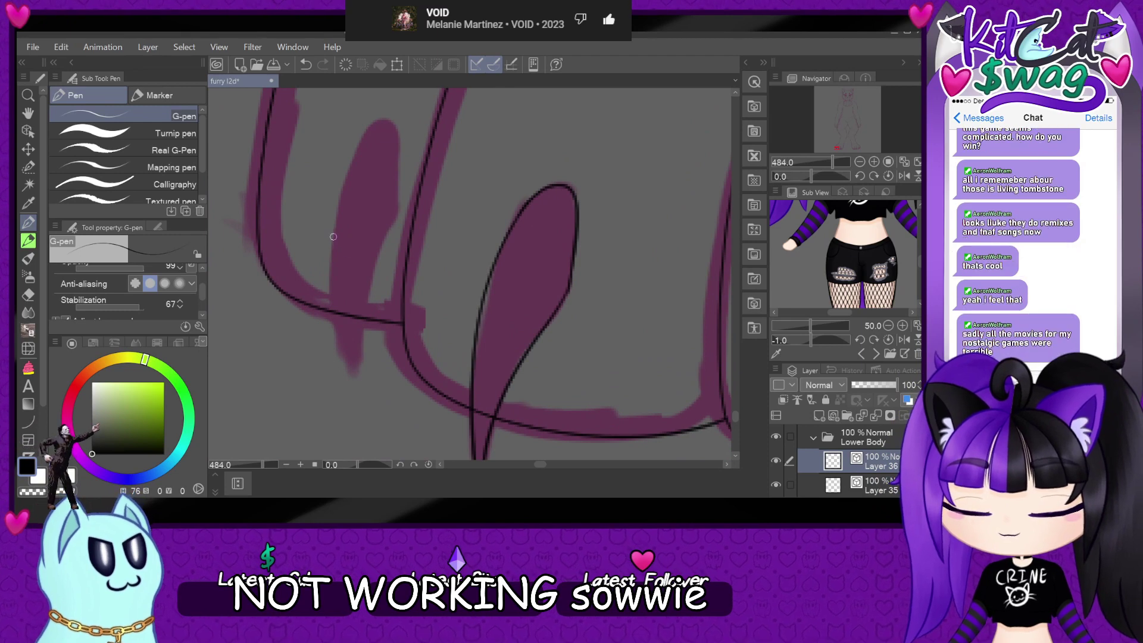
scroll(440, 392, down, 2)
scroll(443, 407, up, 3)
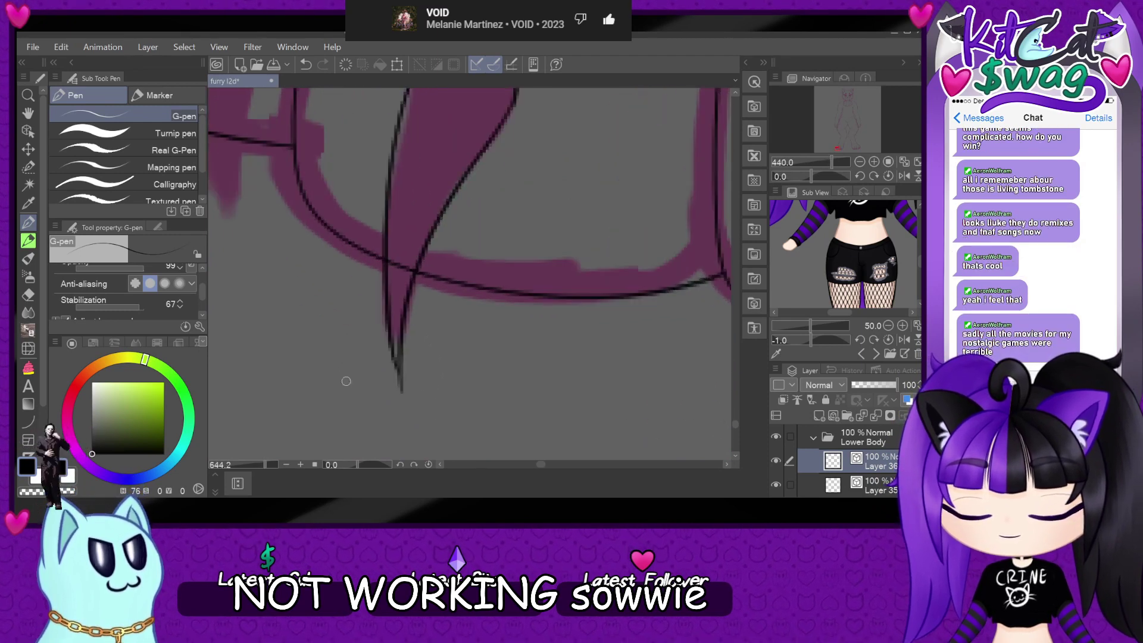
click(29, 294)
drag(382, 383, 411, 414)
mouse_move(417, 350)
mouse_down()
mouse_move(401, 401)
mouse_move(411, 403)
mouse_move(413, 365)
mouse_up()
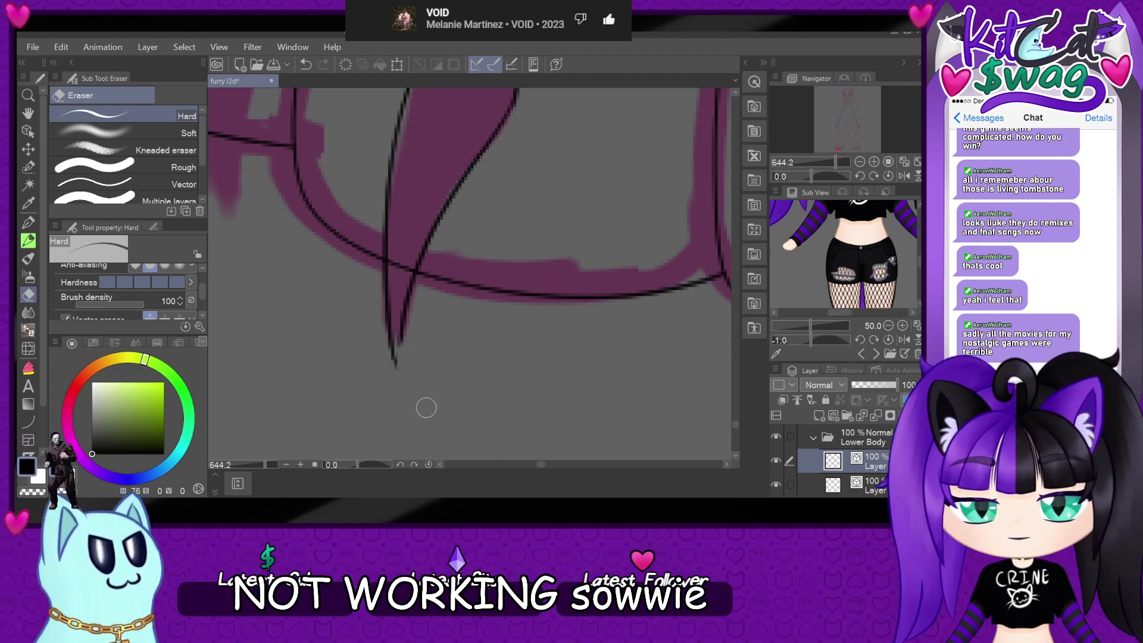
key(ctrl+z)
key(ctrl+z)
key(ctrl+z)
key(ctrl+z)
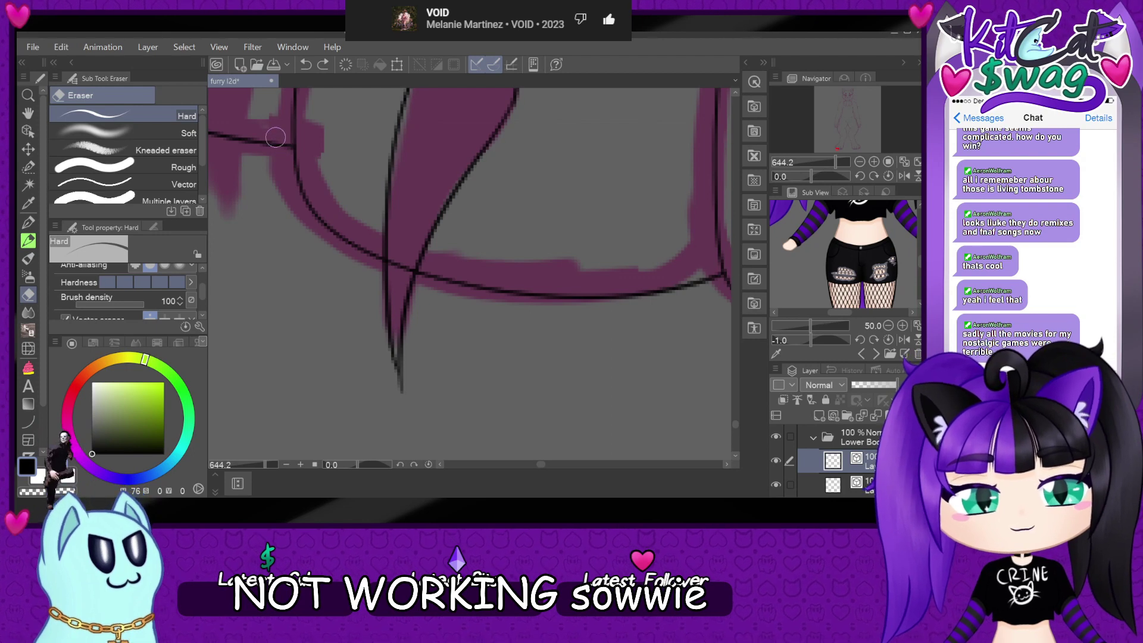
- Cut the third claw's inner edge line at the claw tip and delete the overshooting end
click(28, 131)
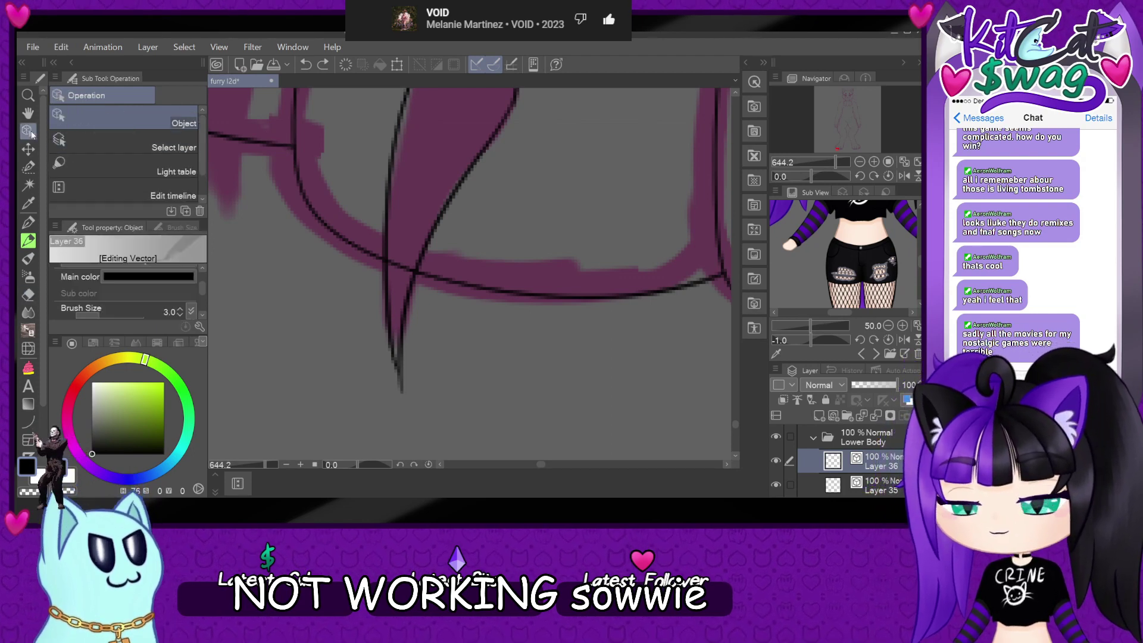
scroll(407, 384, up, 3)
scroll(390, 360, up, 1)
click(351, 316)
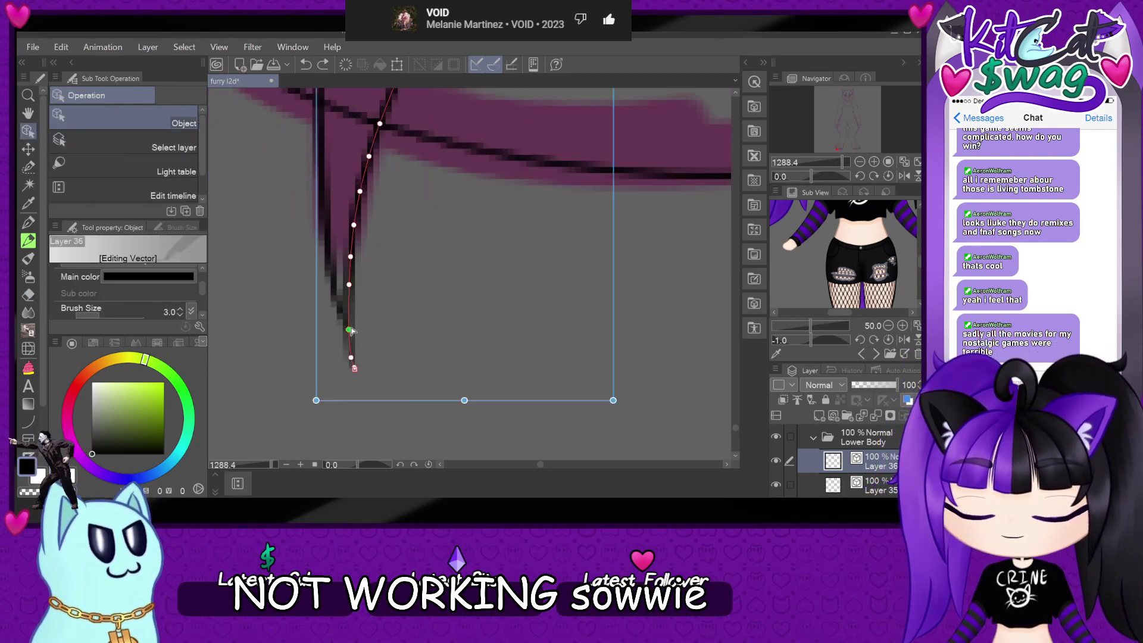
click(413, 200)
click(348, 357)
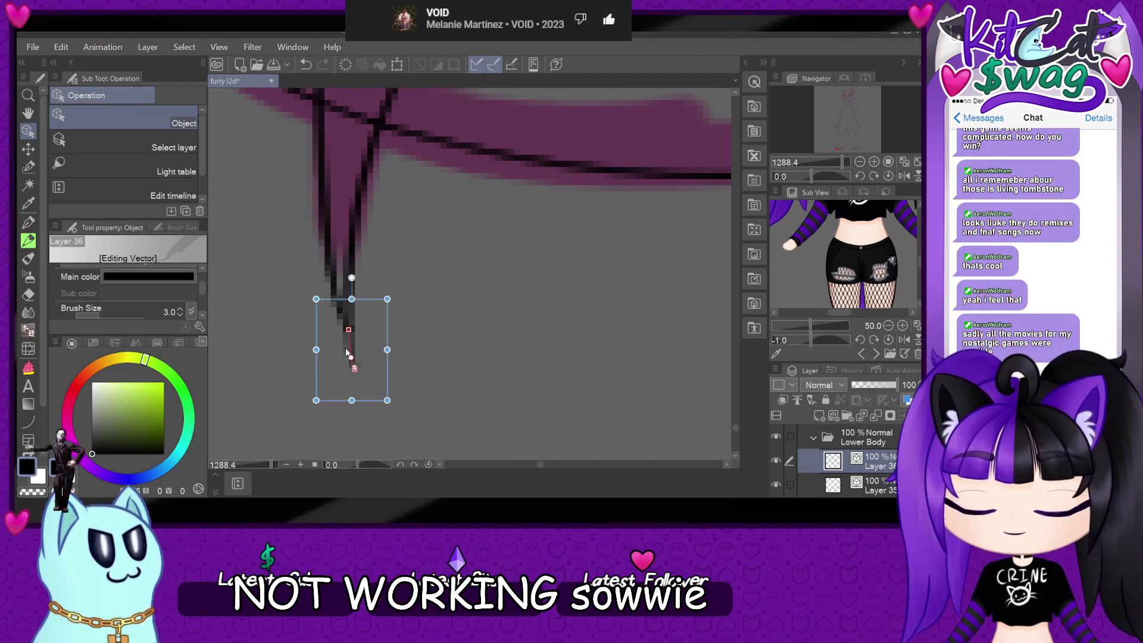
click(388, 275)
scroll(388, 276, down, 8)
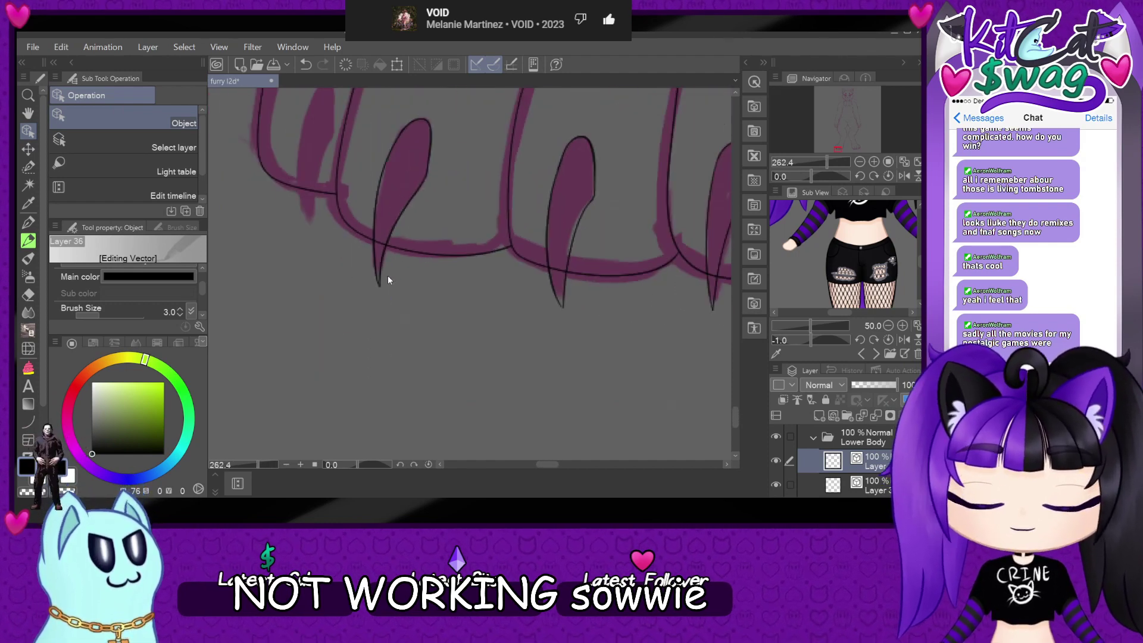
- Ink the outer edge of the small claw on the outermost toe, curving down to its tip
click(28, 222)
scroll(341, 133, down, 1)
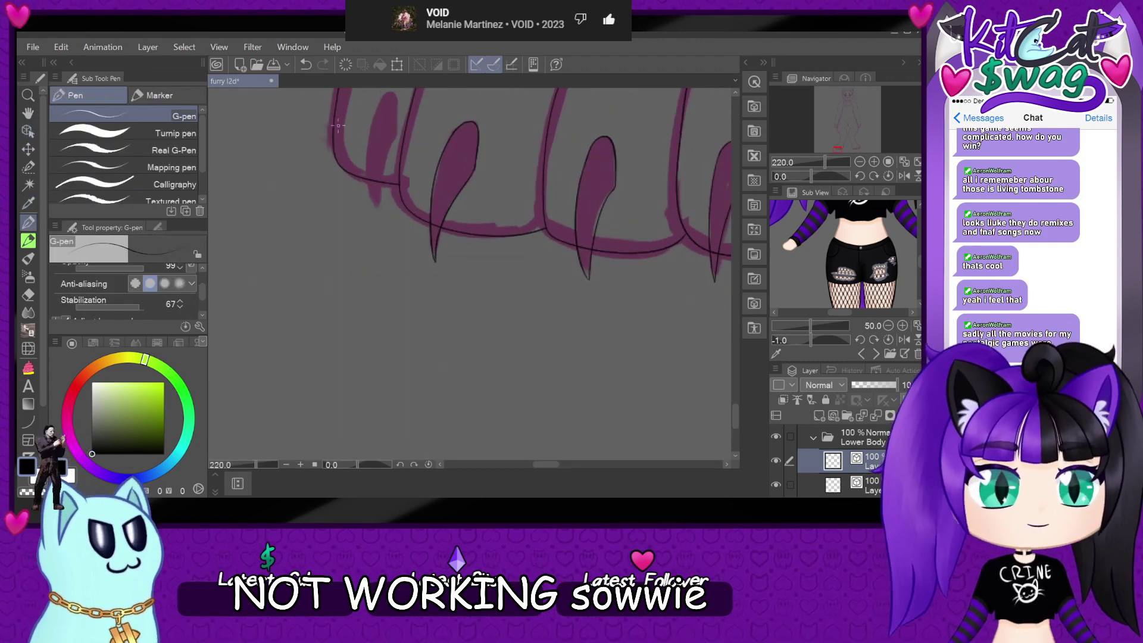
scroll(342, 133, up, 3)
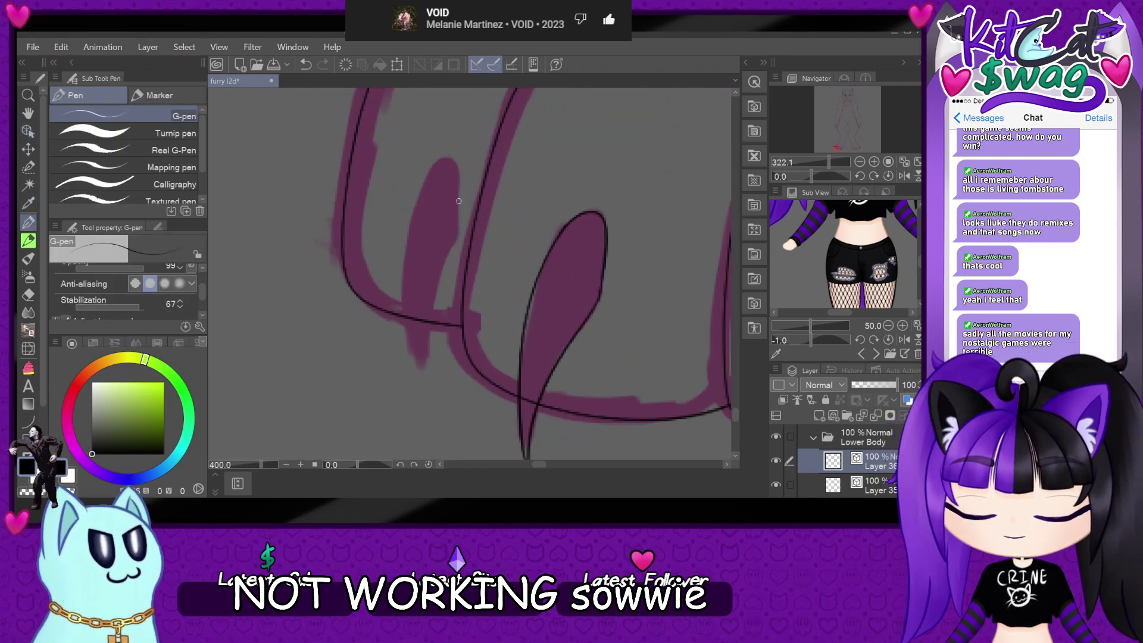
scroll(459, 201, up, 1)
mouse_move(416, 170)
mouse_down()
mouse_move(389, 268)
mouse_move(426, 448)
mouse_up()
key(ctrl+z)
mouse_move(416, 167)
mouse_down()
mouse_move(394, 361)
mouse_move(426, 432)
mouse_move(413, 184)
mouse_move(385, 315)
mouse_move(413, 424)
mouse_up()
key(ctrl+z)
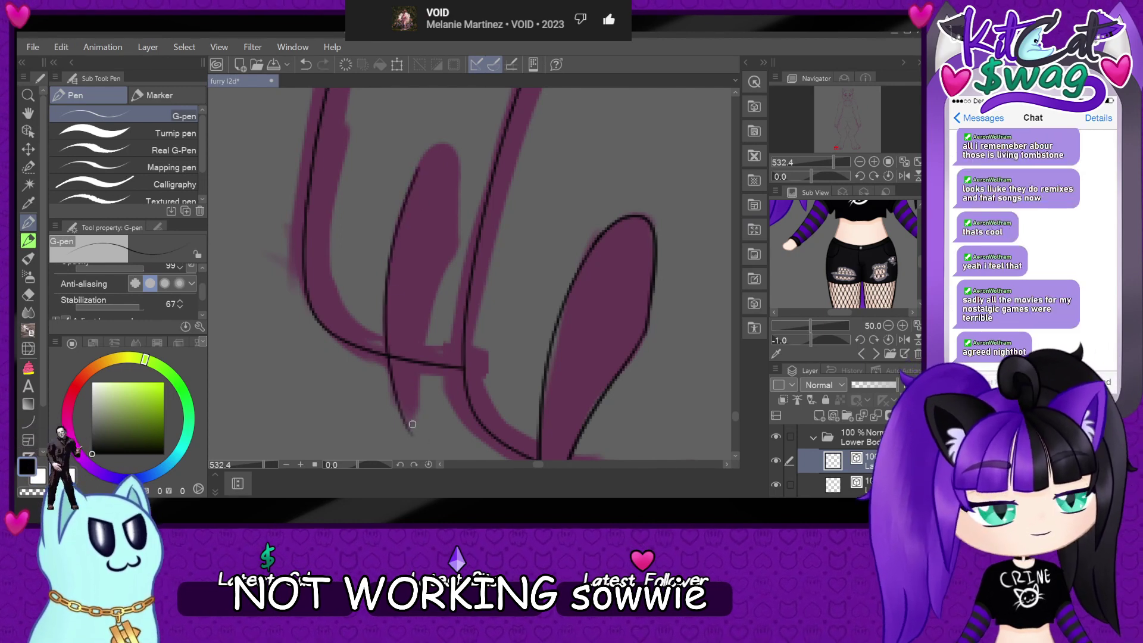
- Ink the outermost claw's inner edge as a curve running down past the tip
drag(453, 251, 409, 458)
key(ctrl+z)
mouse_move(455, 253)
mouse_down()
mouse_move(425, 347)
mouse_move(421, 459)
mouse_up()
key(ctrl+z)
mouse_move(457, 249)
mouse_down()
mouse_move(430, 309)
mouse_move(416, 455)
mouse_up()
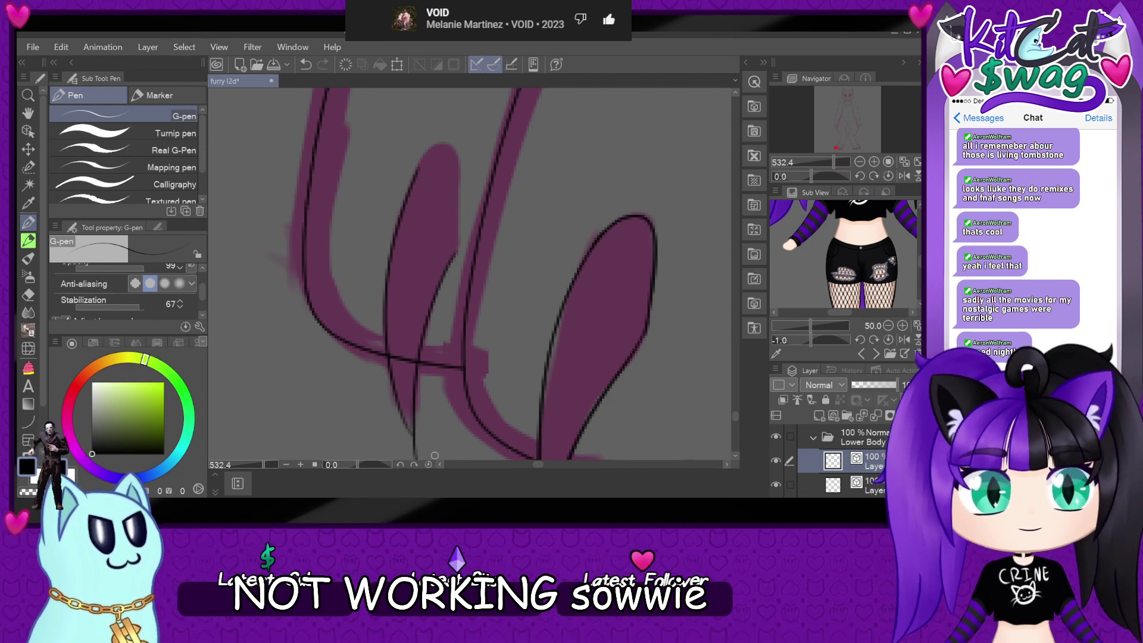
- Cut the outermost claw's inner edge line at the claw tip and delete the overshooting end
scroll(434, 456, down, 8)
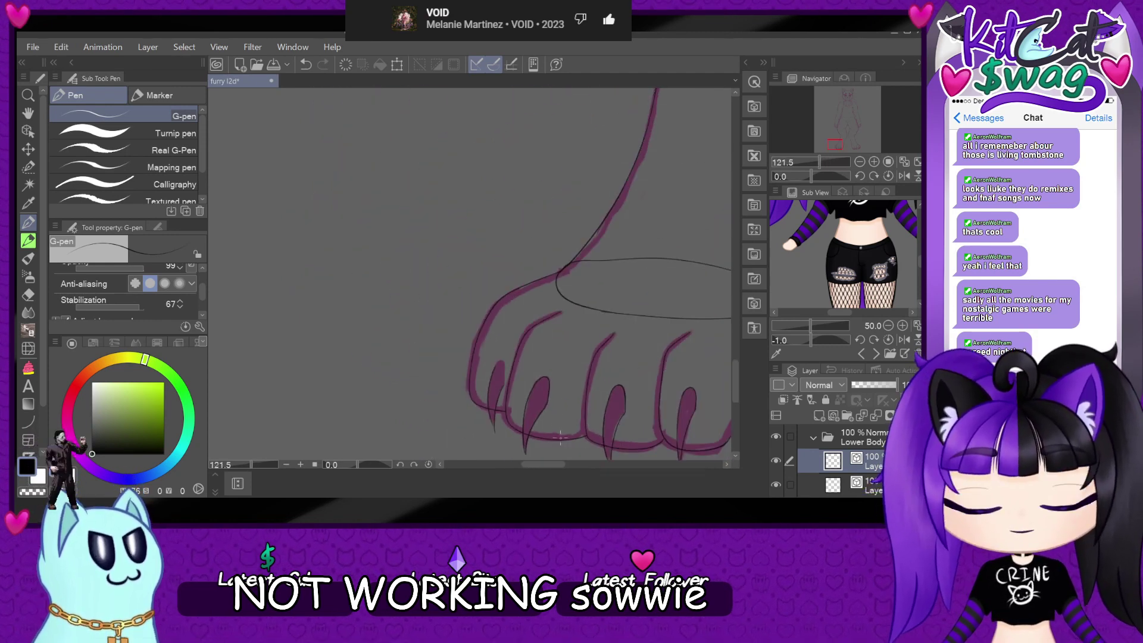
scroll(560, 433, up, 8)
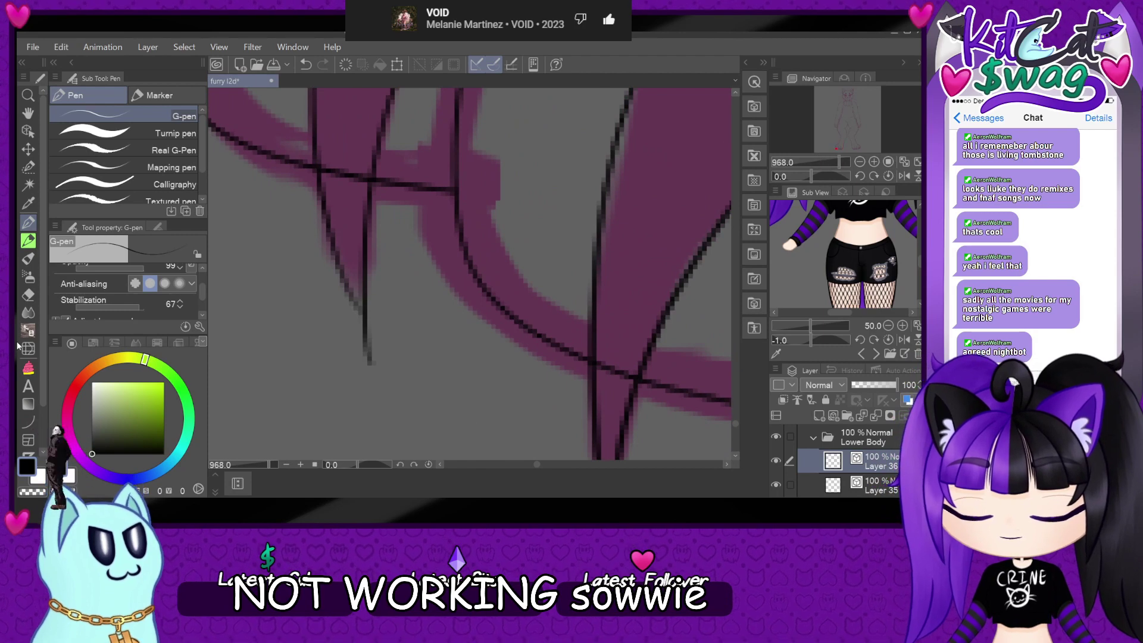
click(28, 131)
click(368, 337)
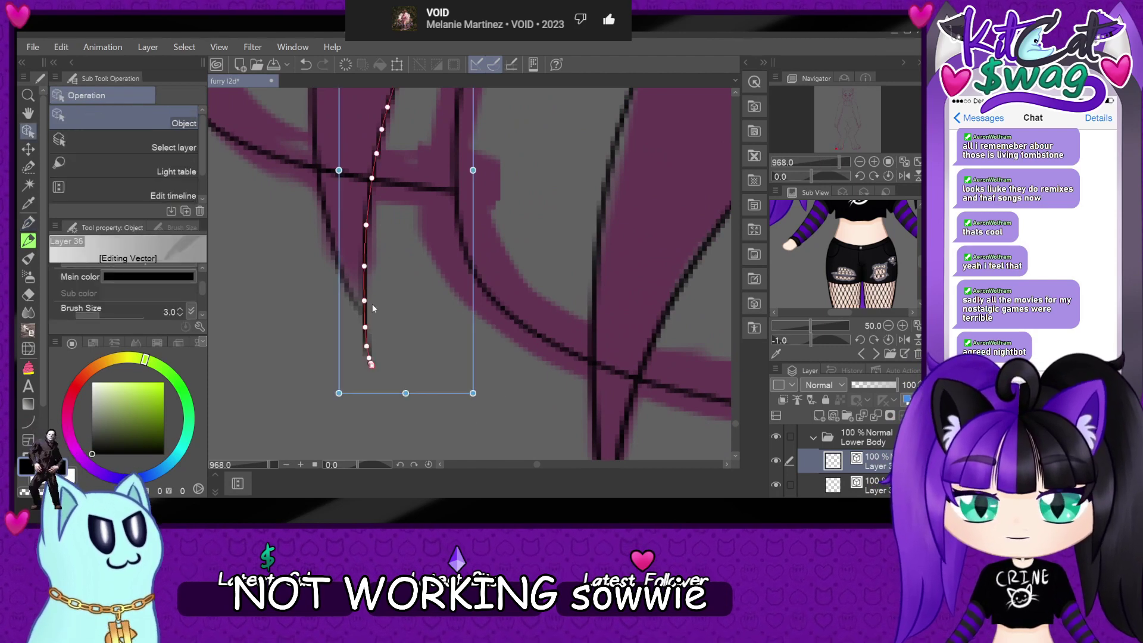
drag(365, 302, 365, 314)
click(390, 350)
click(370, 354)
key(Delete)
scroll(374, 358, down, 7)
- Ink the outermost claw's rounded top over the sketch, joining its outer and inner edges
scroll(384, 231, up, 6)
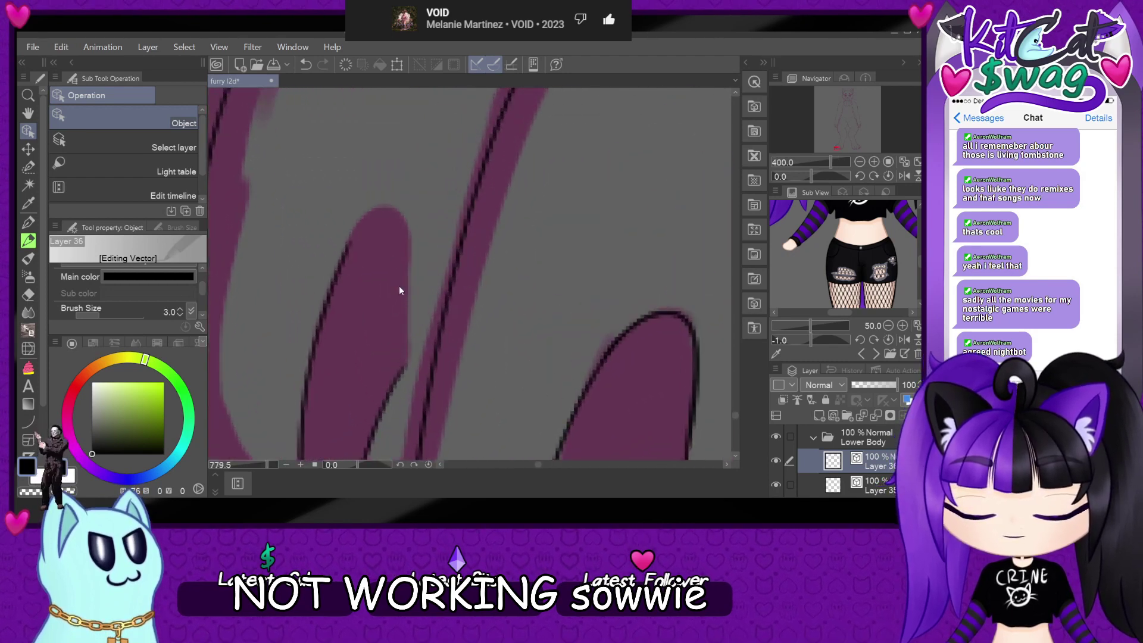
key(p)
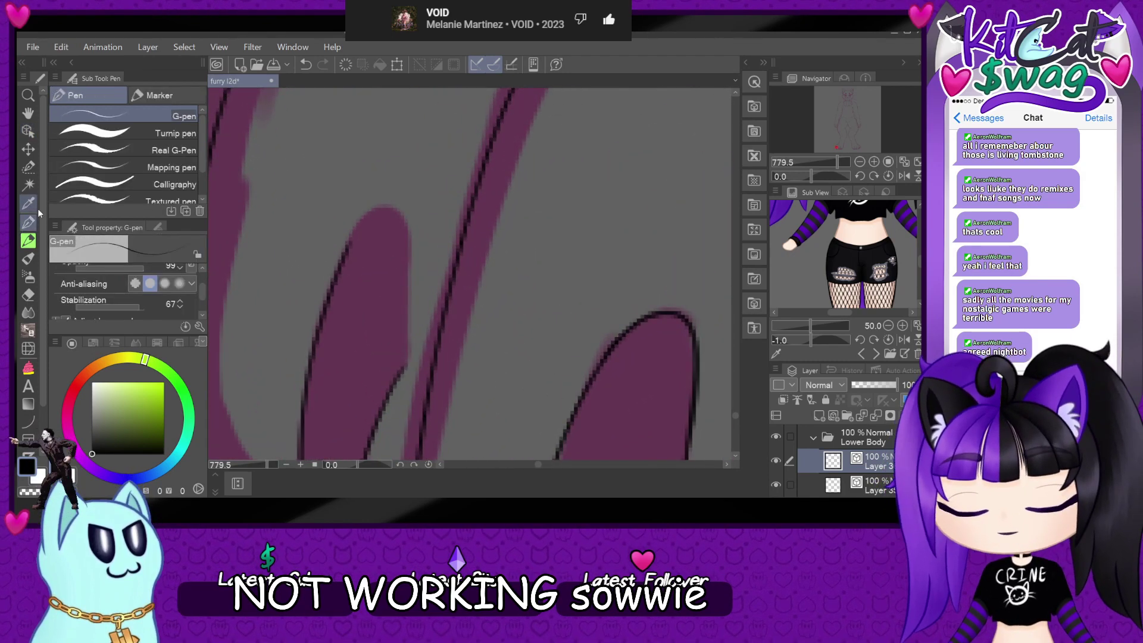
mouse_move(347, 248)
mouse_down()
mouse_move(391, 208)
mouse_move(411, 245)
mouse_move(393, 390)
mouse_up()
key(ctrl+z)
mouse_move(343, 257)
mouse_down()
mouse_move(384, 208)
mouse_move(410, 232)
mouse_move(396, 384)
mouse_up()
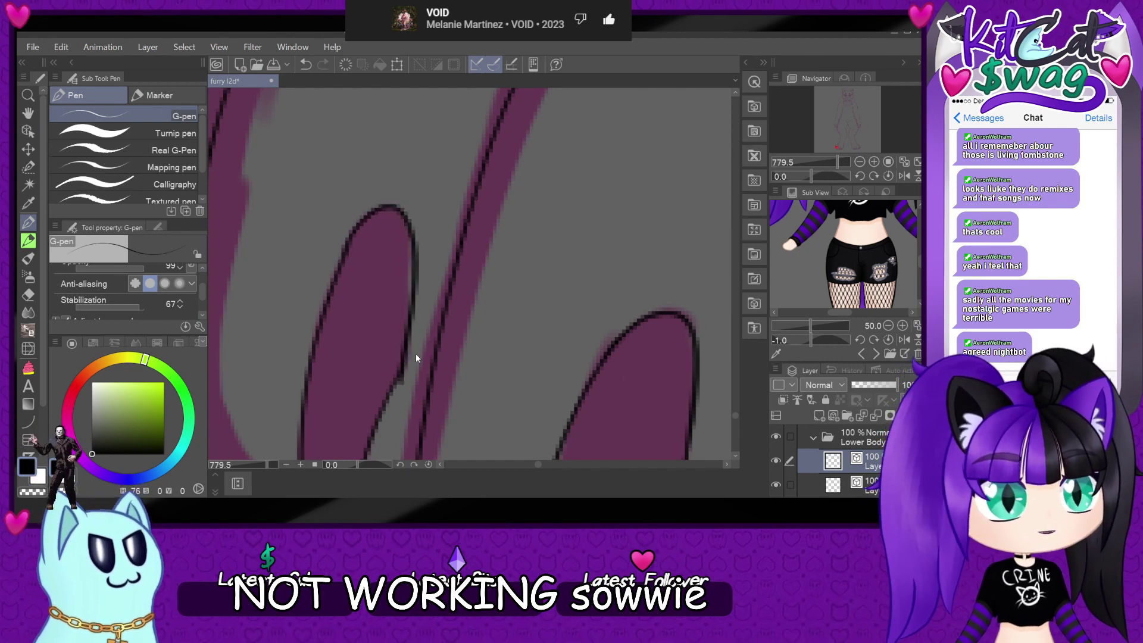
key(ctrl+z)
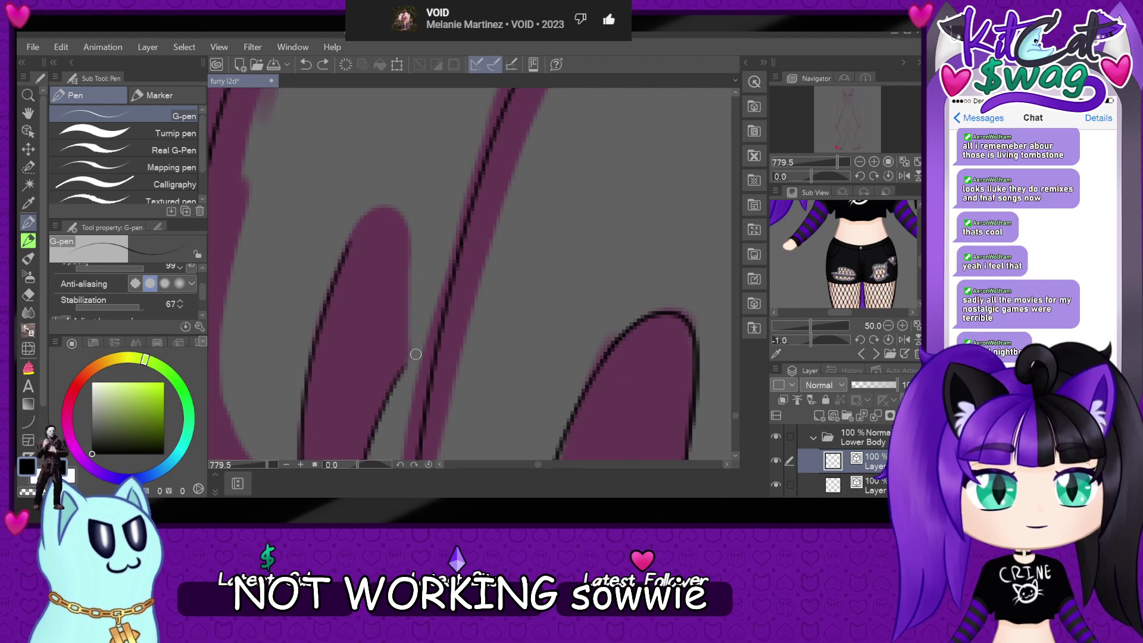
mouse_move(402, 373)
mouse_down()
mouse_move(401, 215)
mouse_move(371, 212)
mouse_move(363, 258)
mouse_up()
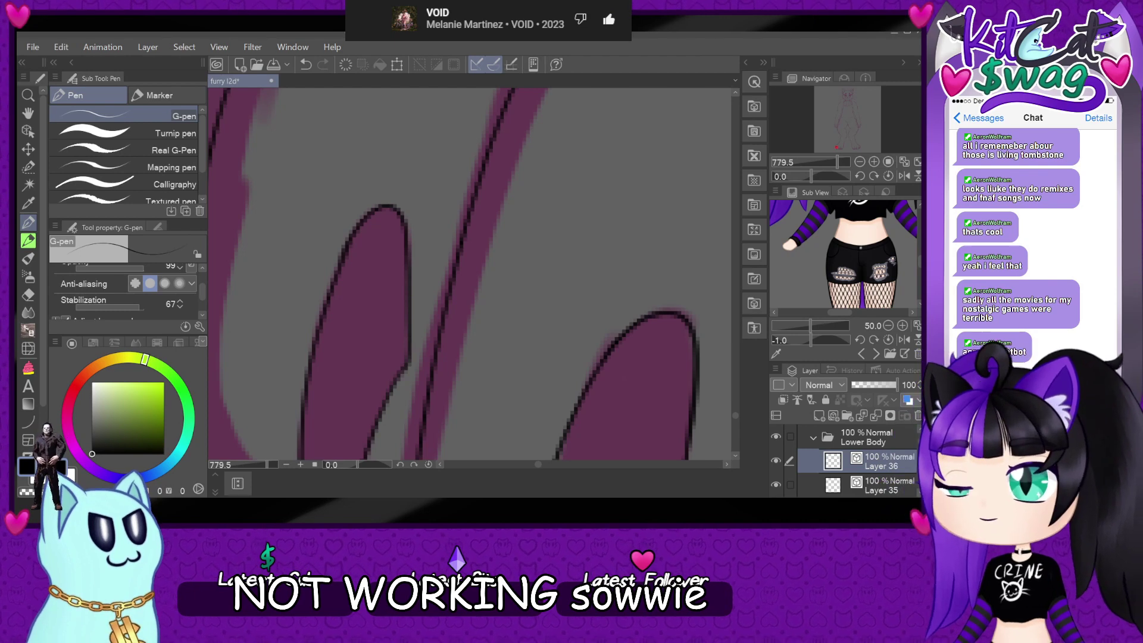
- Examine the legs and the whole figure, and inspect the torso and chest fluff sketch
scroll(451, 356, down, 7)
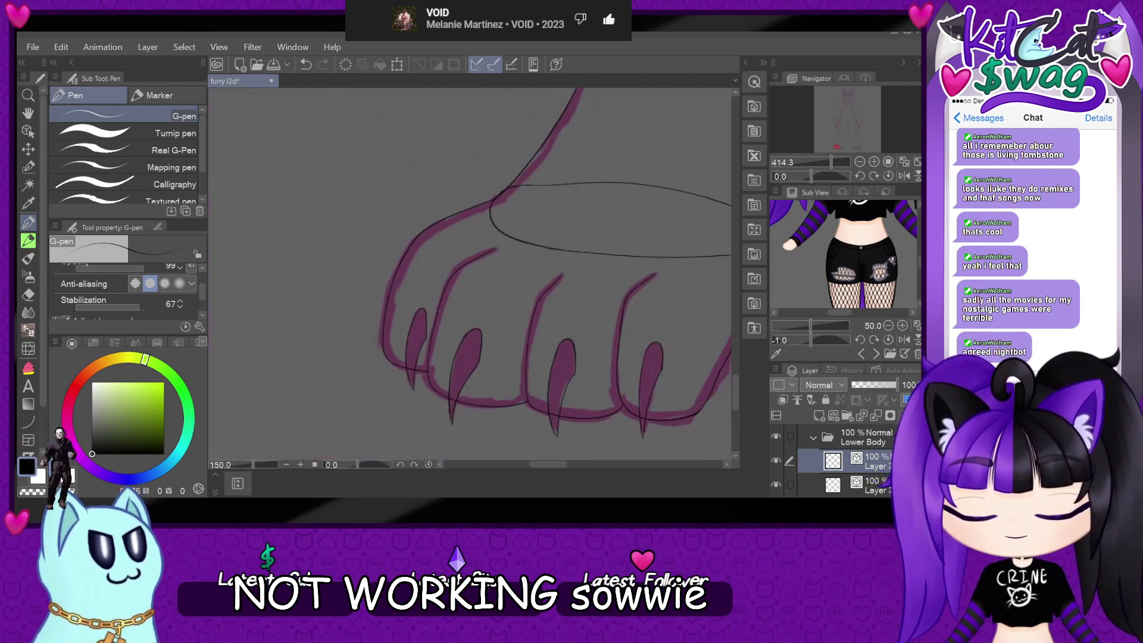
scroll(451, 356, down, 4)
scroll(470, 274, down, 3)
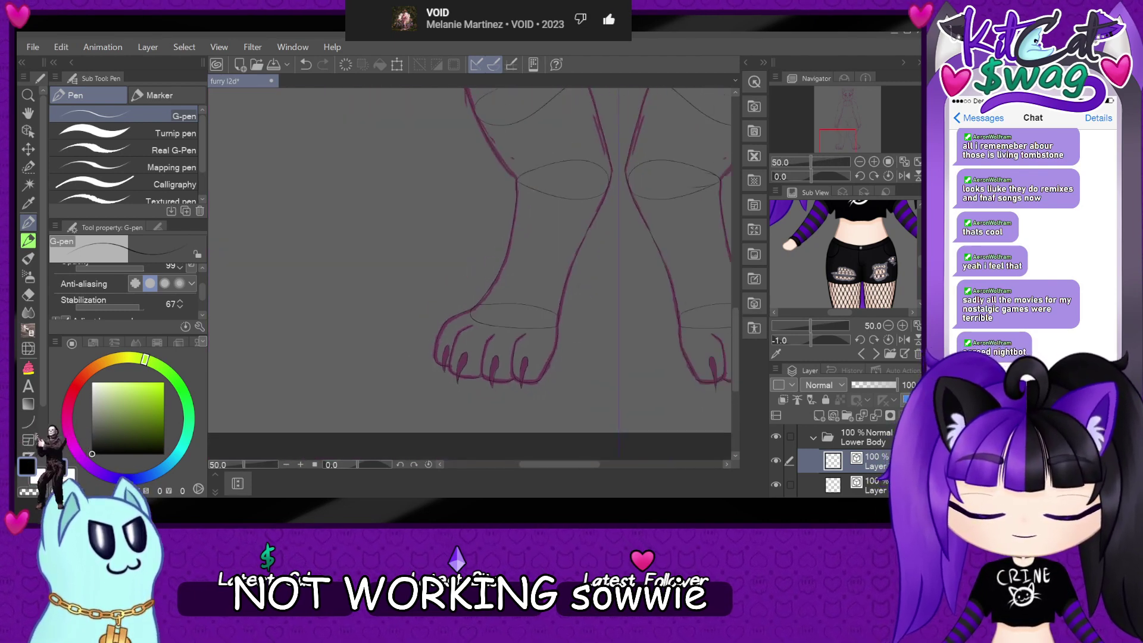
scroll(542, 306, down, 5)
scroll(571, 196, up, 3)
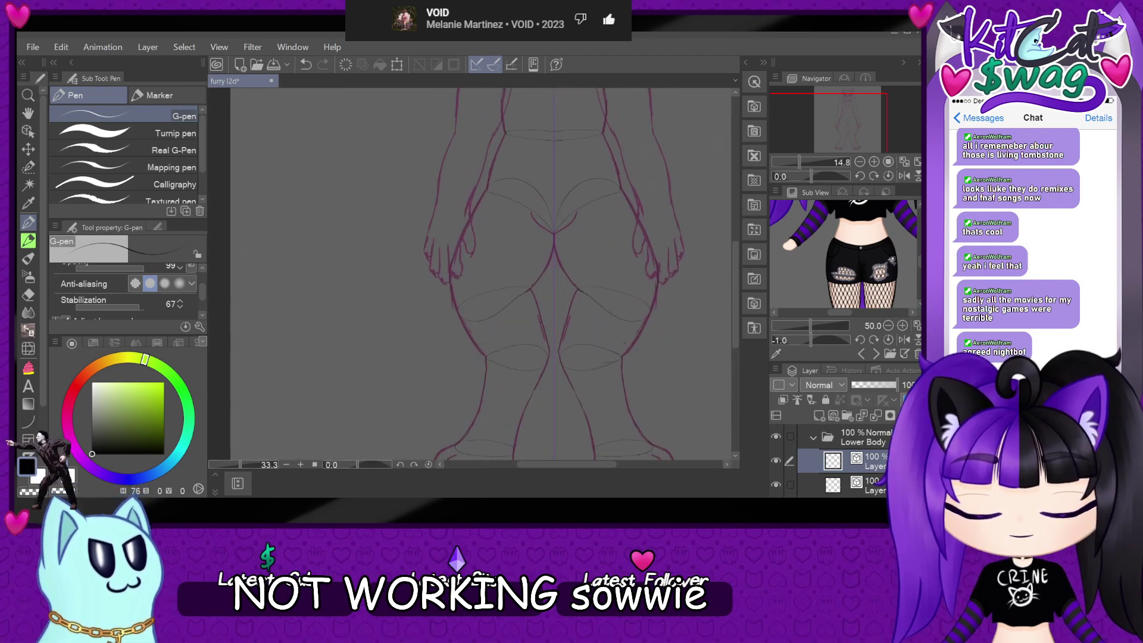
scroll(470, 274, down, 2)
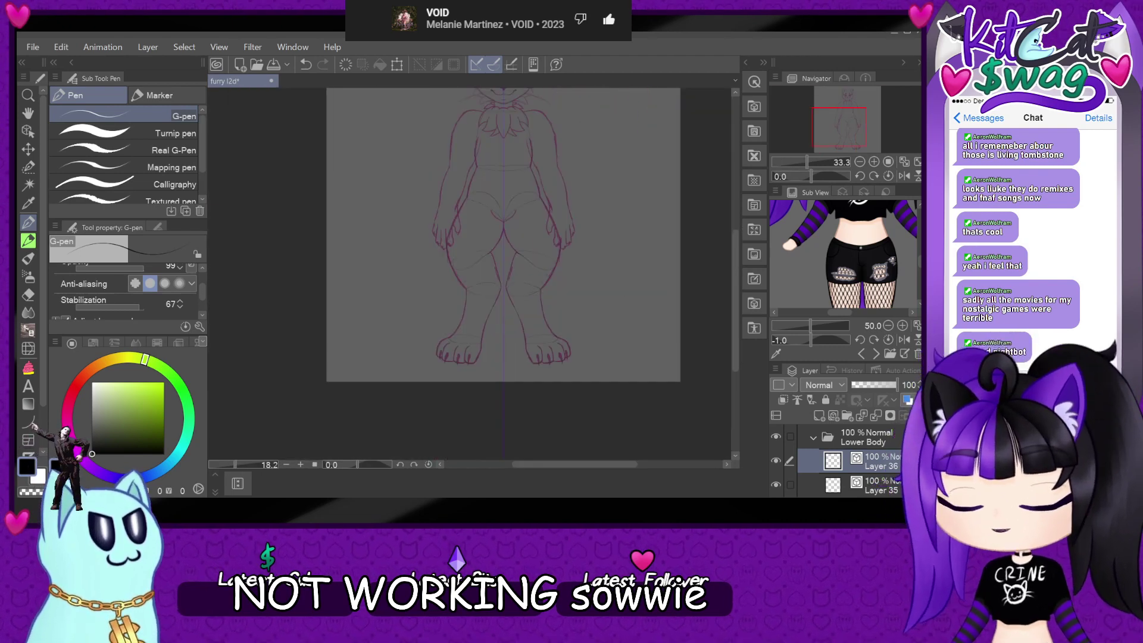
scroll(470, 274, up, 3)
scroll(471, 274, up, 1)
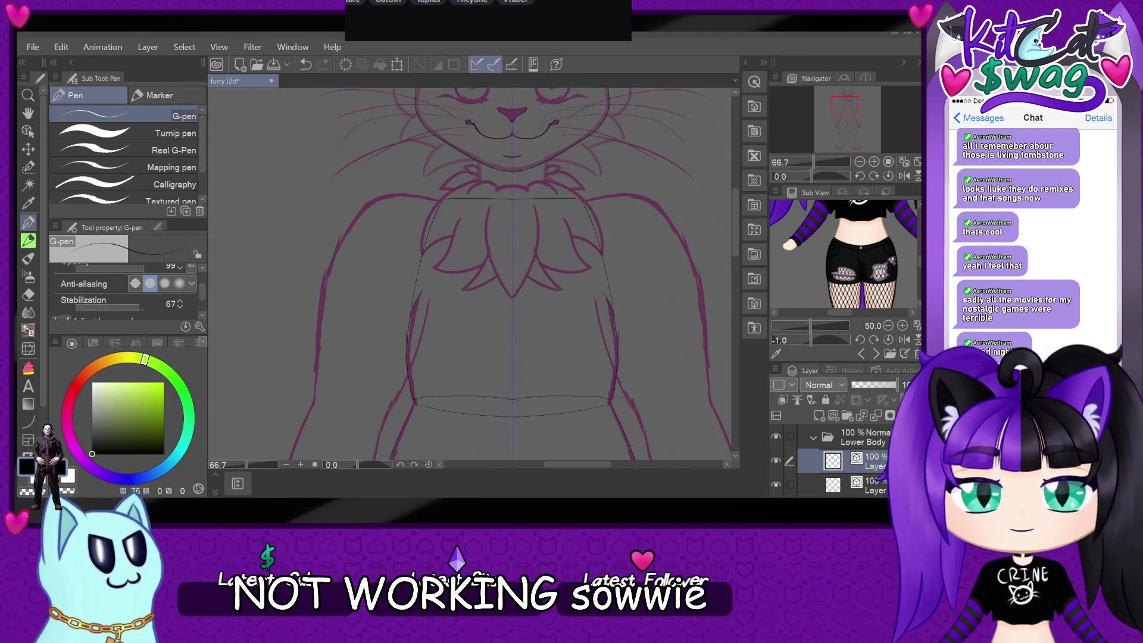
scroll(473, 277, down, 2)
scroll(500, 292, up, 2)
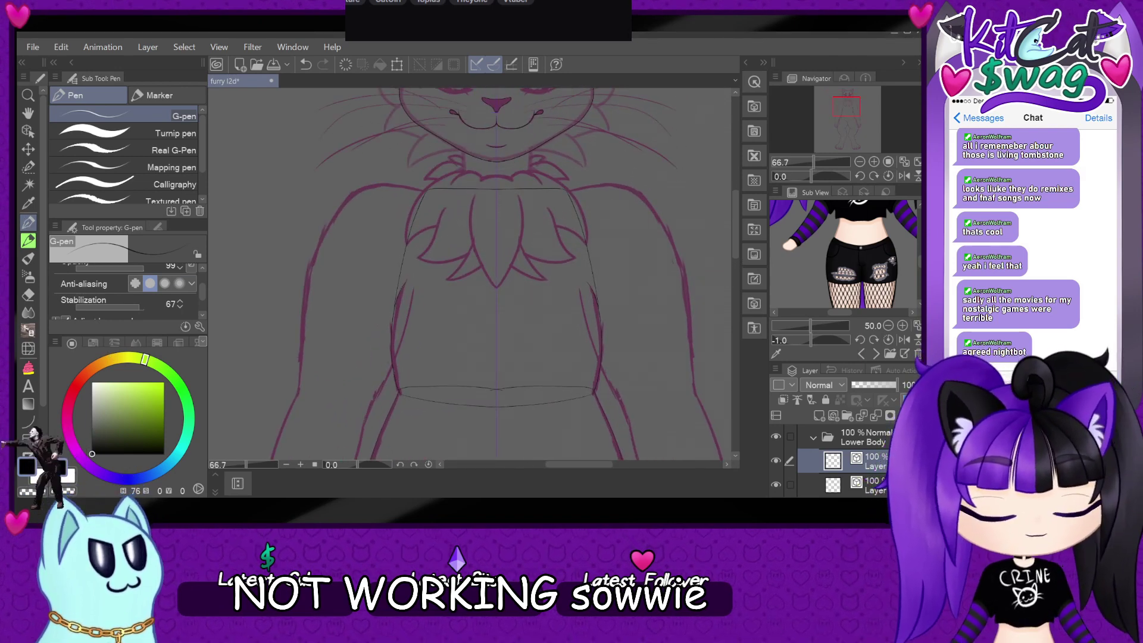
scroll(864, 454, down, 1)
scroll(865, 454, up, 1)
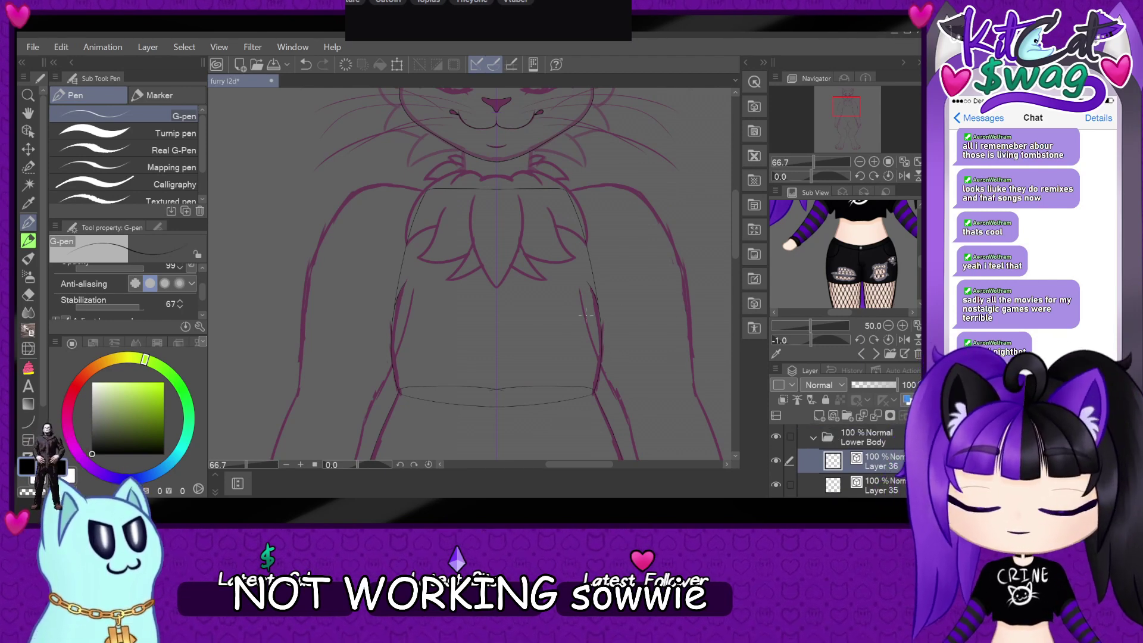
scroll(460, 206, up, 6)
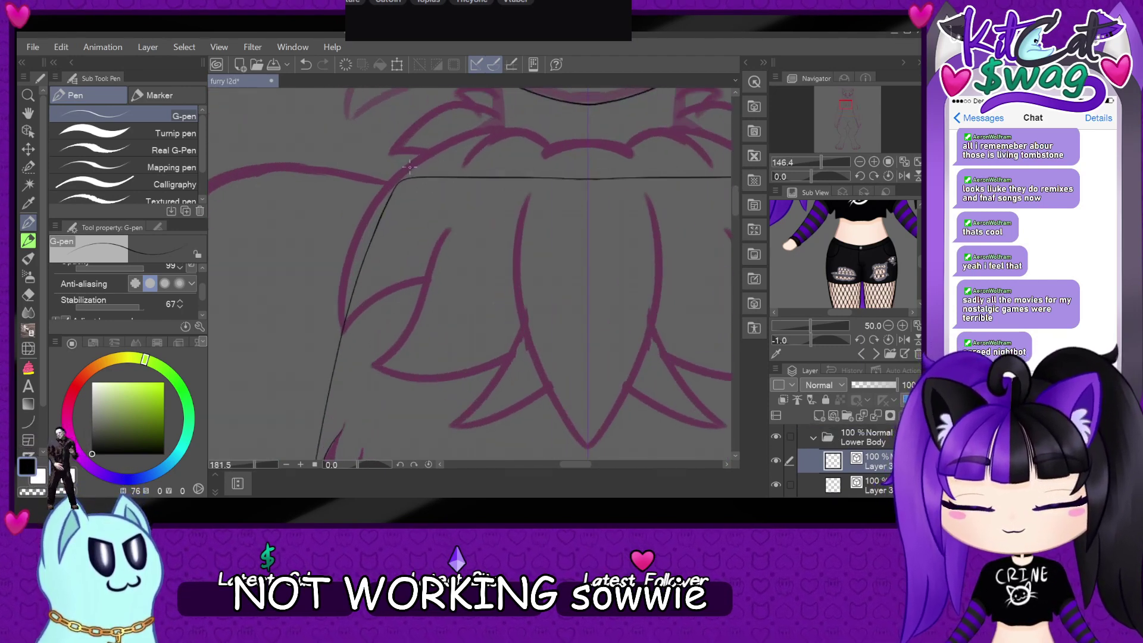
- Show the hidden Layer 3 Copy in the sketch folder to reveal the bust sketch on the torso
scroll(392, 178, down, 3)
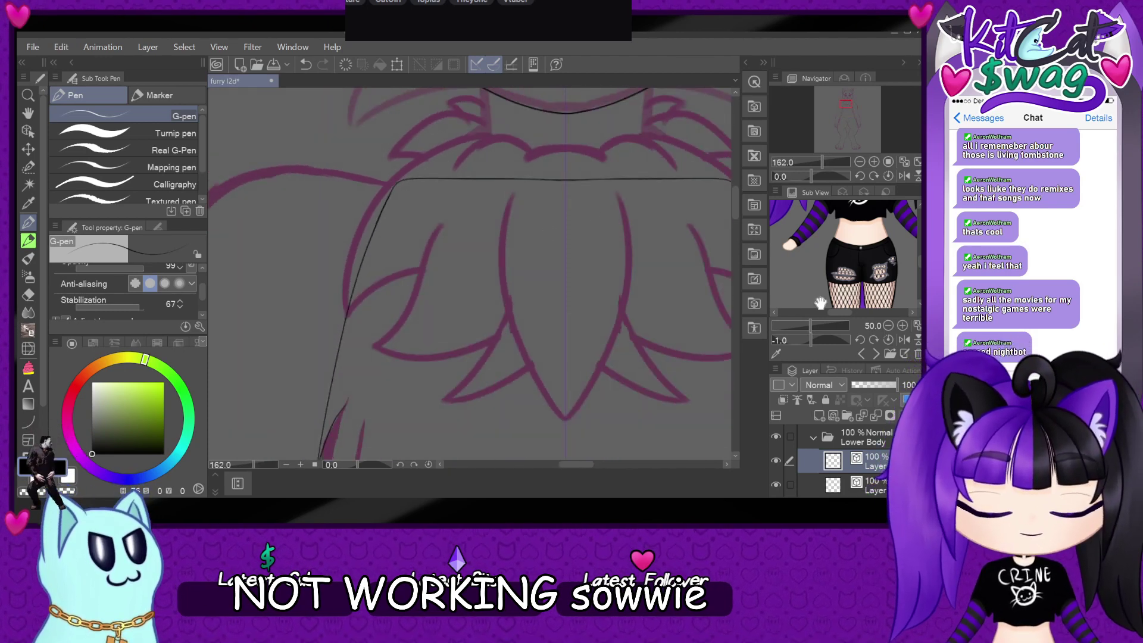
scroll(614, 213, down, 5)
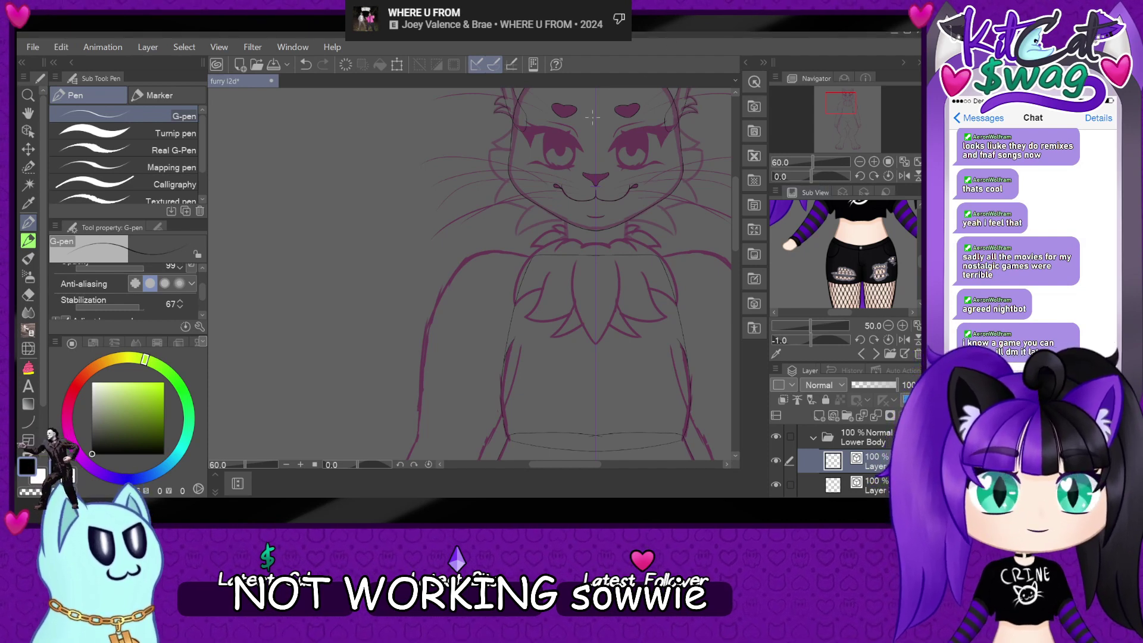
scroll(534, 191, up, 4)
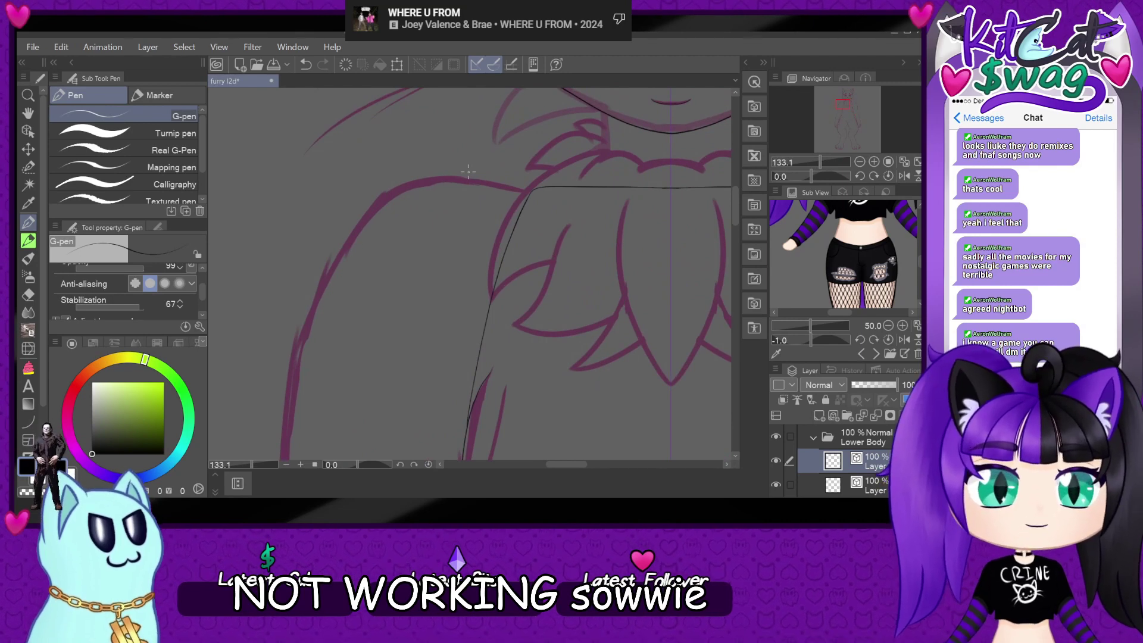
scroll(436, 215, down, 2)
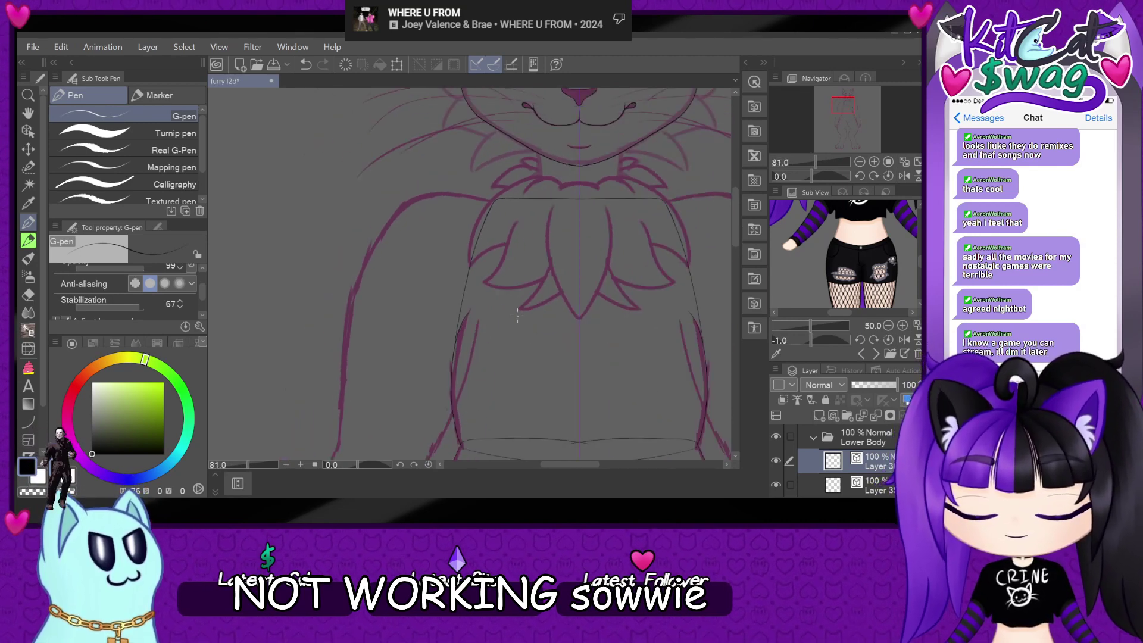
scroll(563, 256, down, 2)
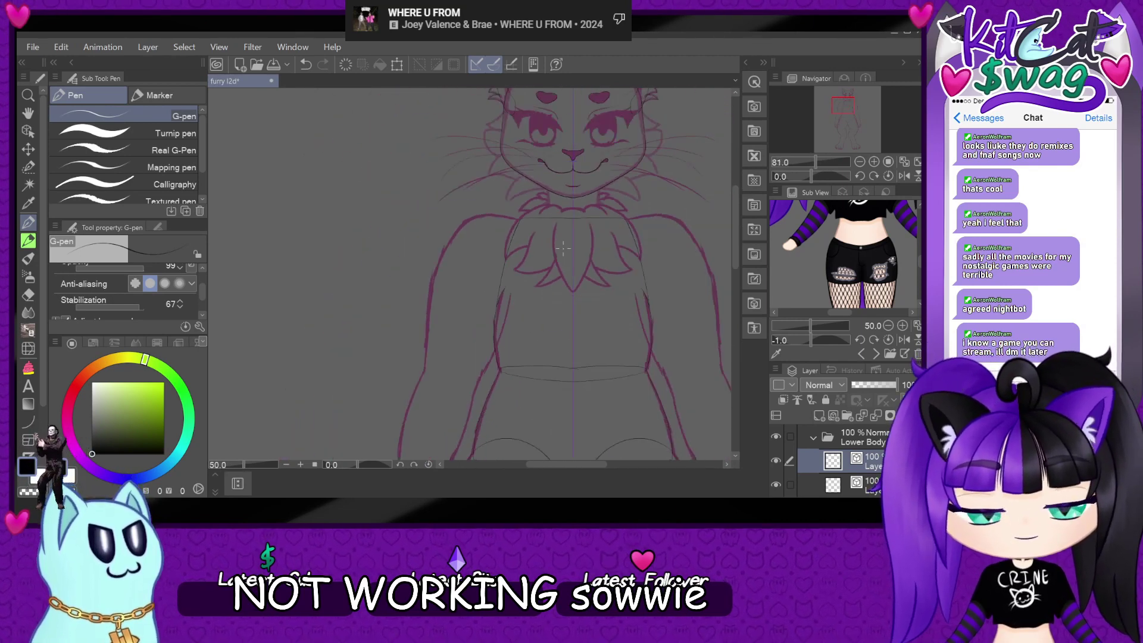
scroll(828, 452, up, 5)
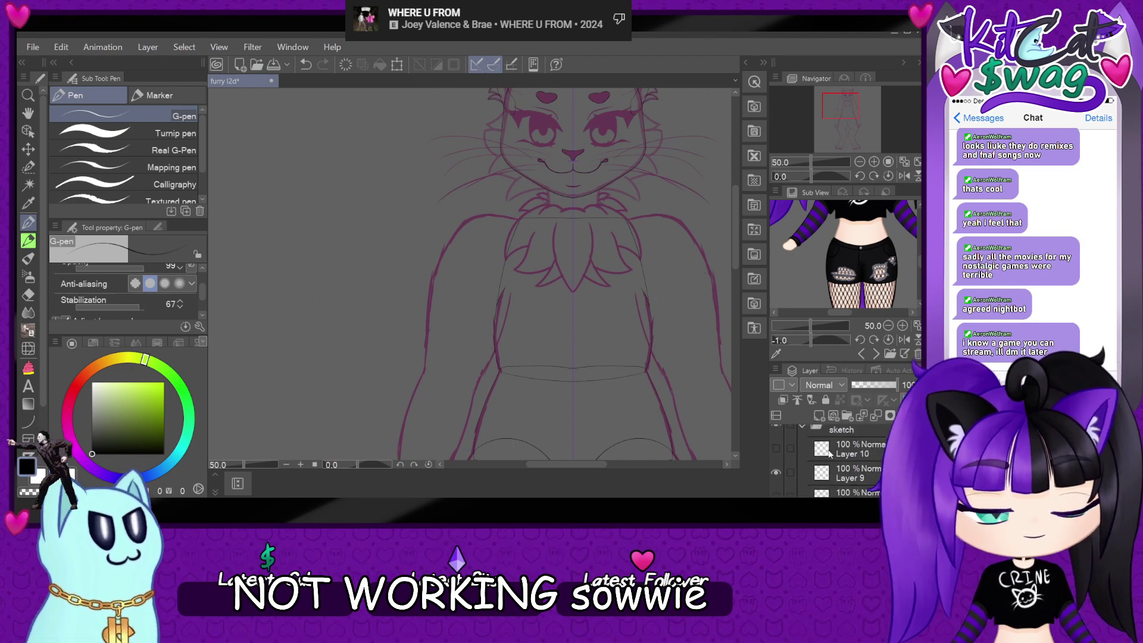
click(776, 449)
click(777, 449)
click(777, 493)
click(776, 493)
scroll(781, 480, down, 1)
scroll(784, 477, down, 1)
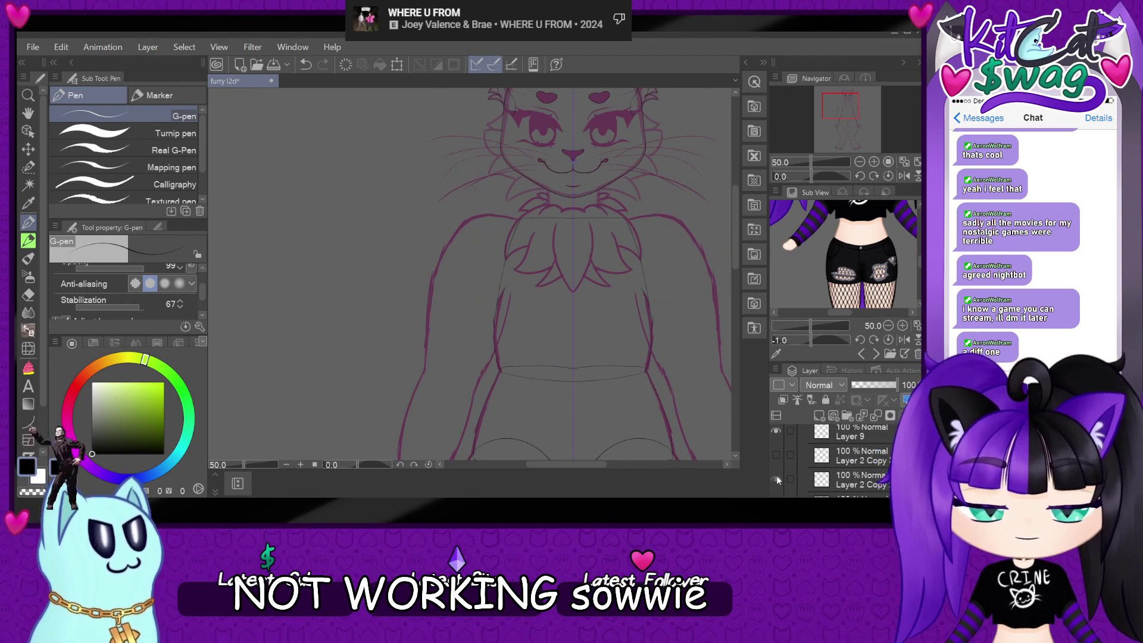
scroll(778, 477, down, 1)
click(777, 486)
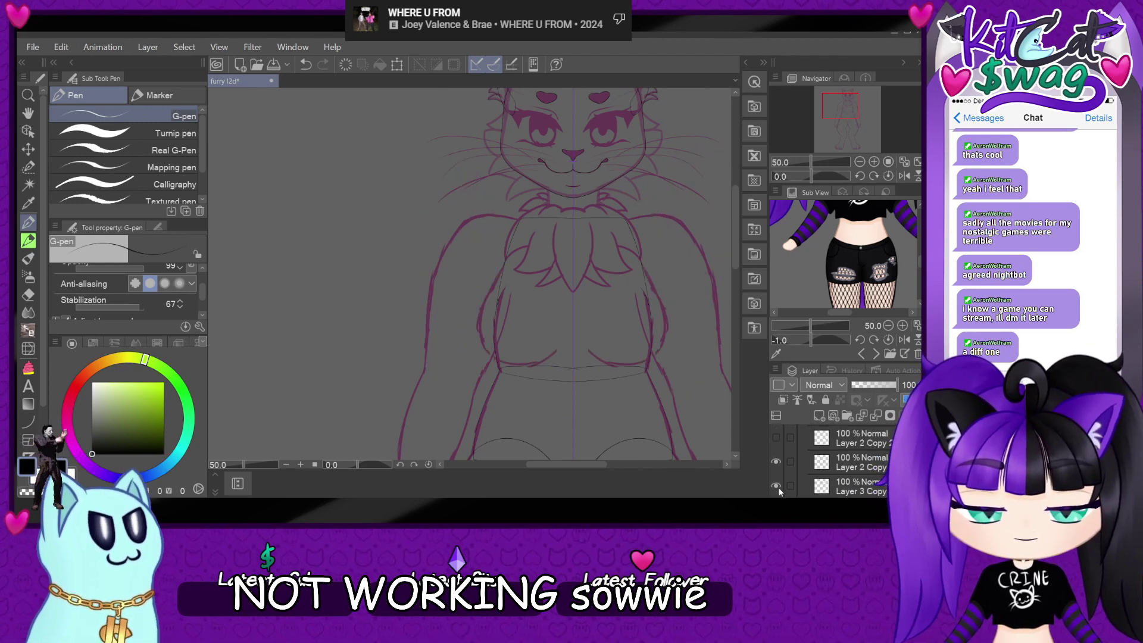
- Ink the bust contour over the sketch, curving from the armpit around the outer side and along the underside
scroll(817, 466, up, 3)
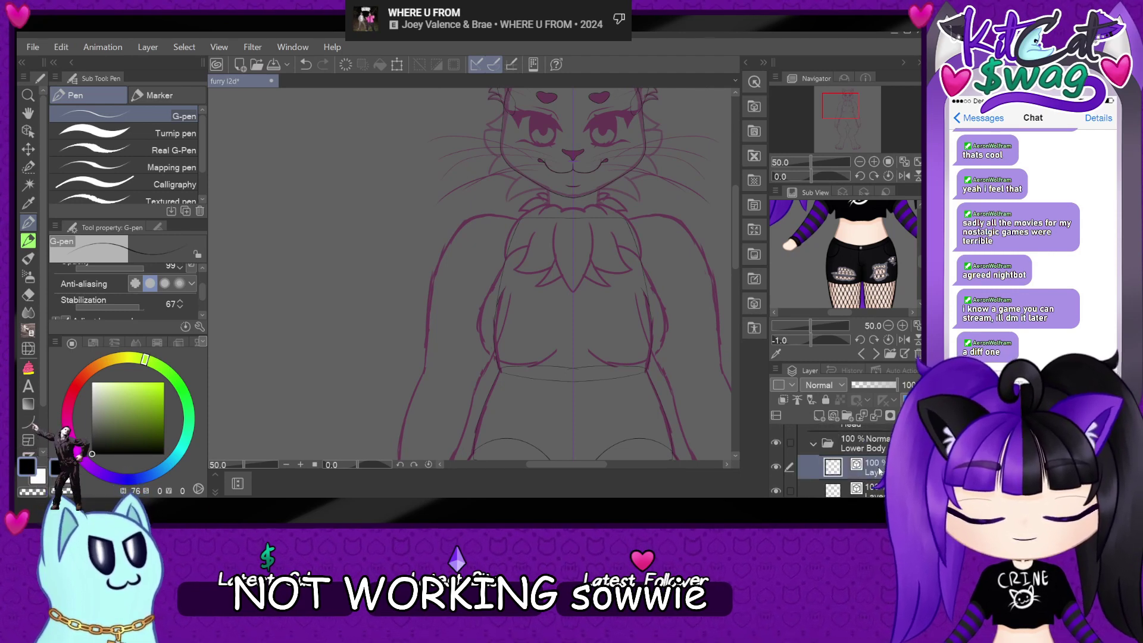
scroll(594, 359, up, 6)
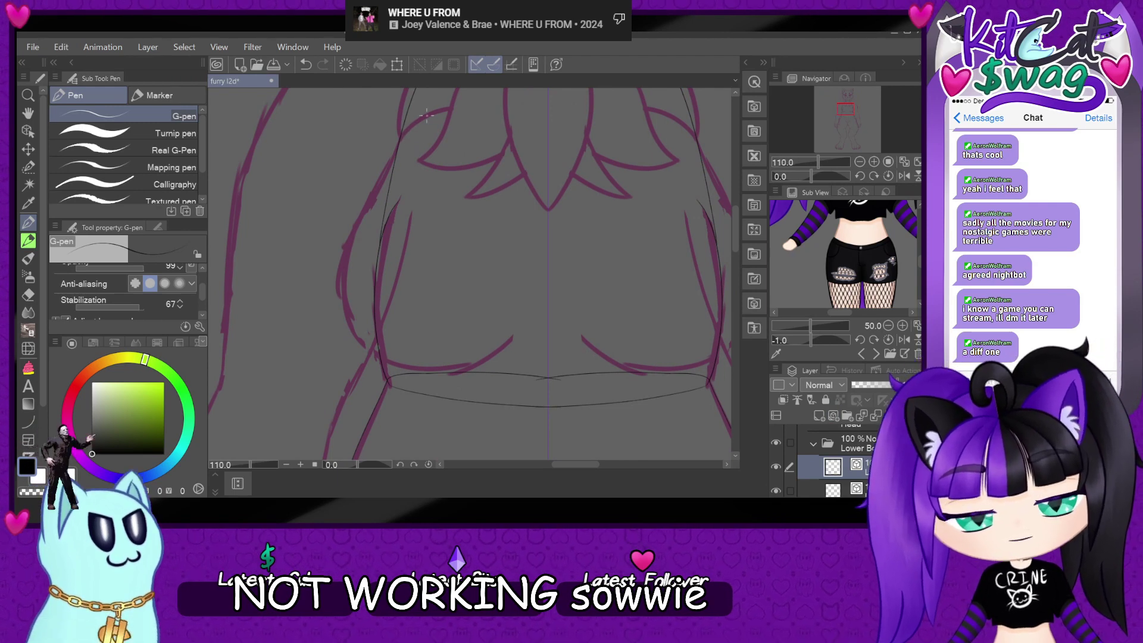
scroll(427, 115, up, 2)
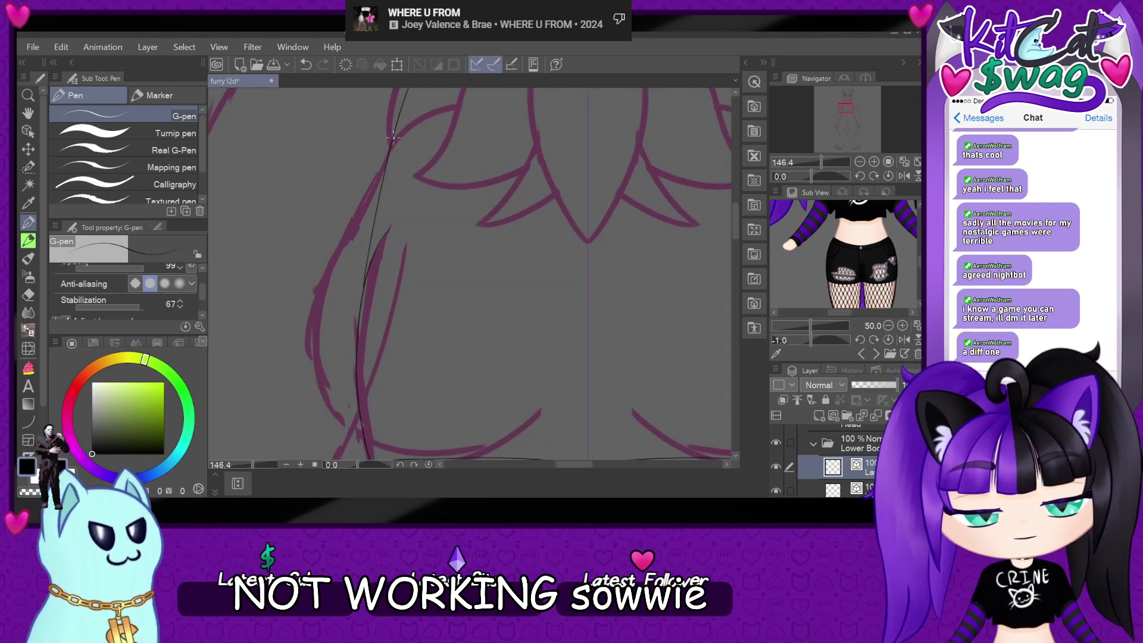
mouse_move(384, 161)
mouse_down()
mouse_move(313, 346)
mouse_move(372, 437)
mouse_move(565, 339)
mouse_up()
scroll(566, 342, down, 2)
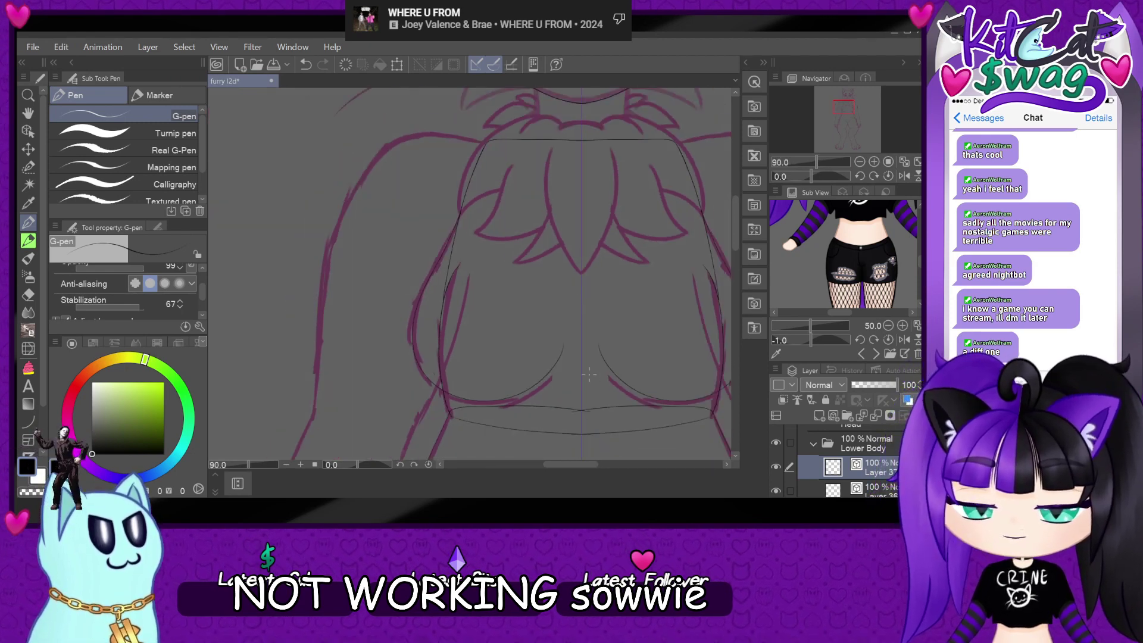
scroll(590, 374, up, 2)
scroll(590, 374, down, 3)
- Toggle the sketch folder's visibility off and on to check the inked torso lines
scroll(834, 470, down, 1)
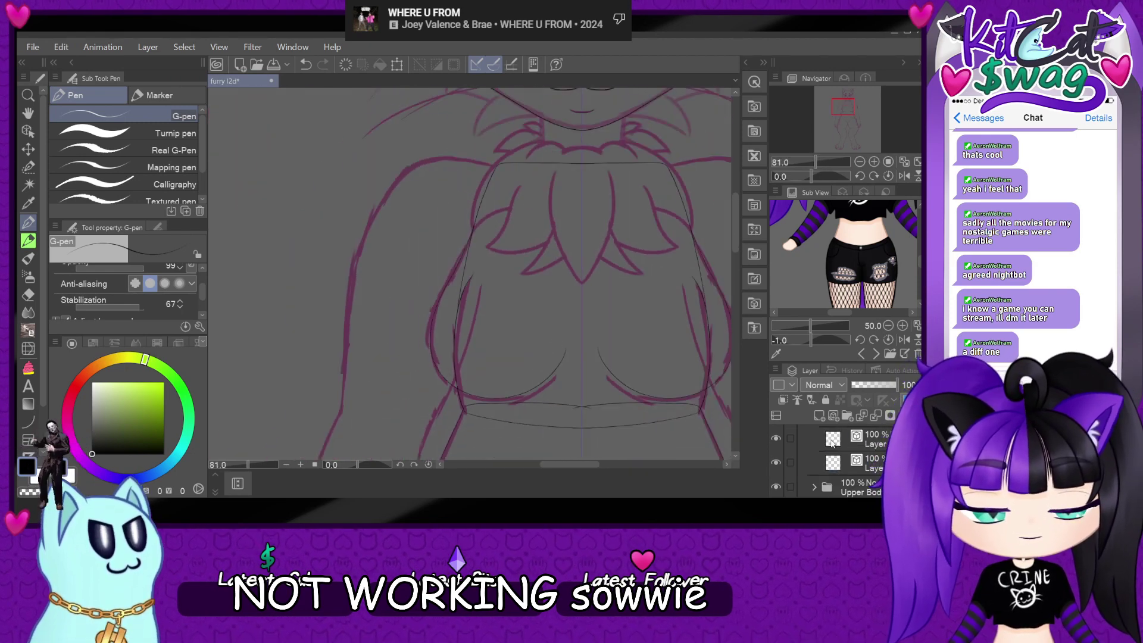
scroll(817, 487, down, 1)
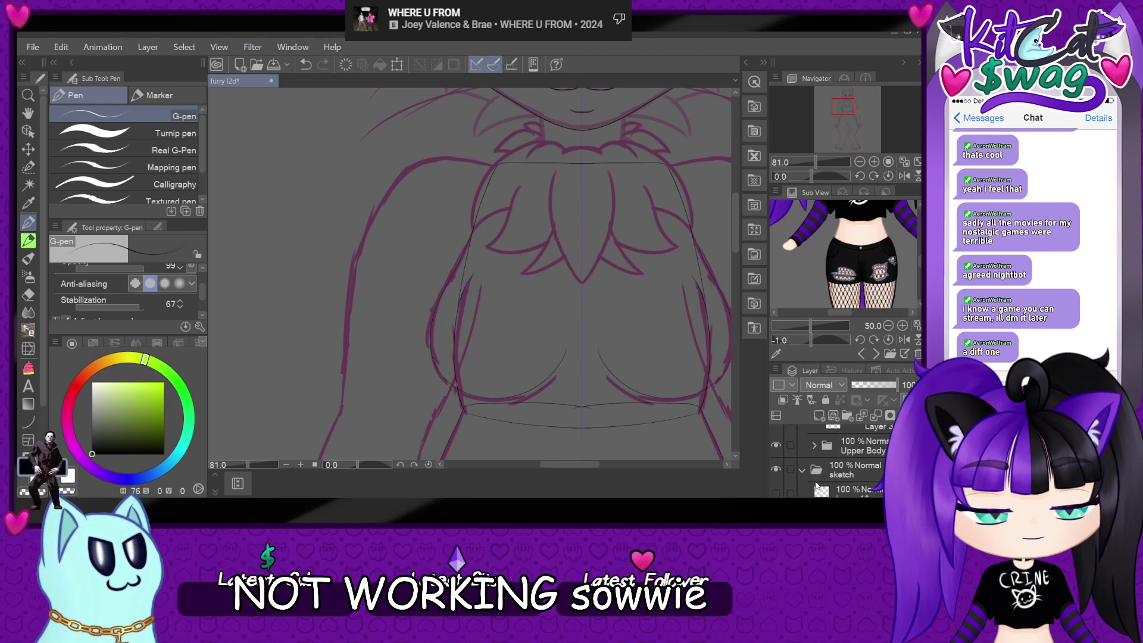
click(778, 472)
scroll(623, 390, down, 2)
scroll(622, 390, up, 2)
click(778, 472)
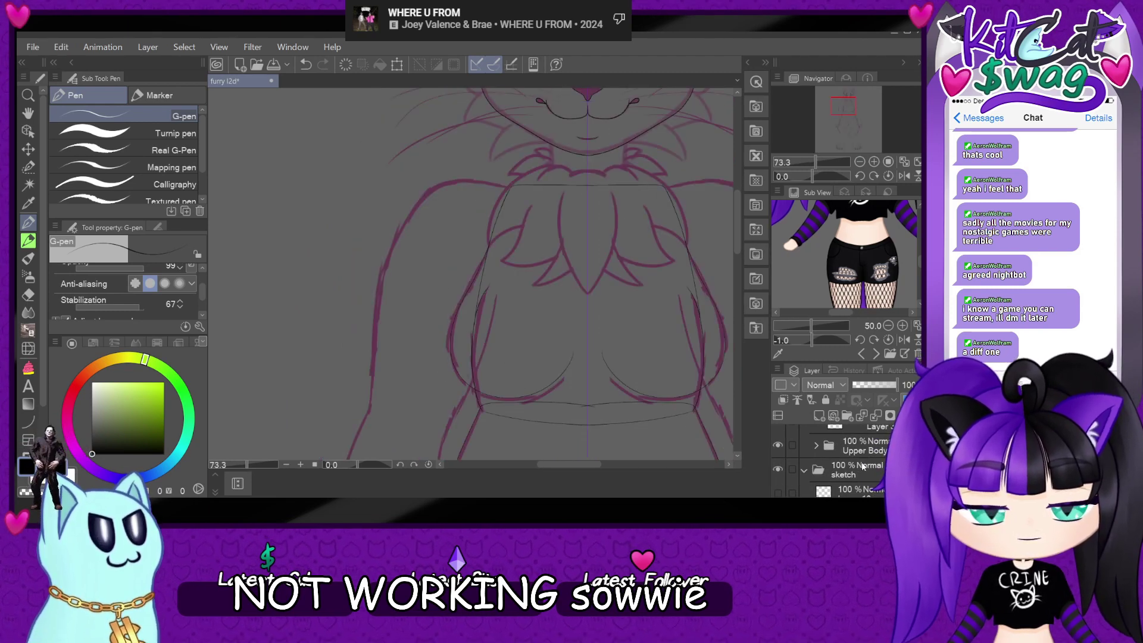
- Move the torso and bust line layer from the Lower Body folder into the Upper Body folder and expand that folder
scroll(863, 468, down, 2)
scroll(862, 466, up, 4)
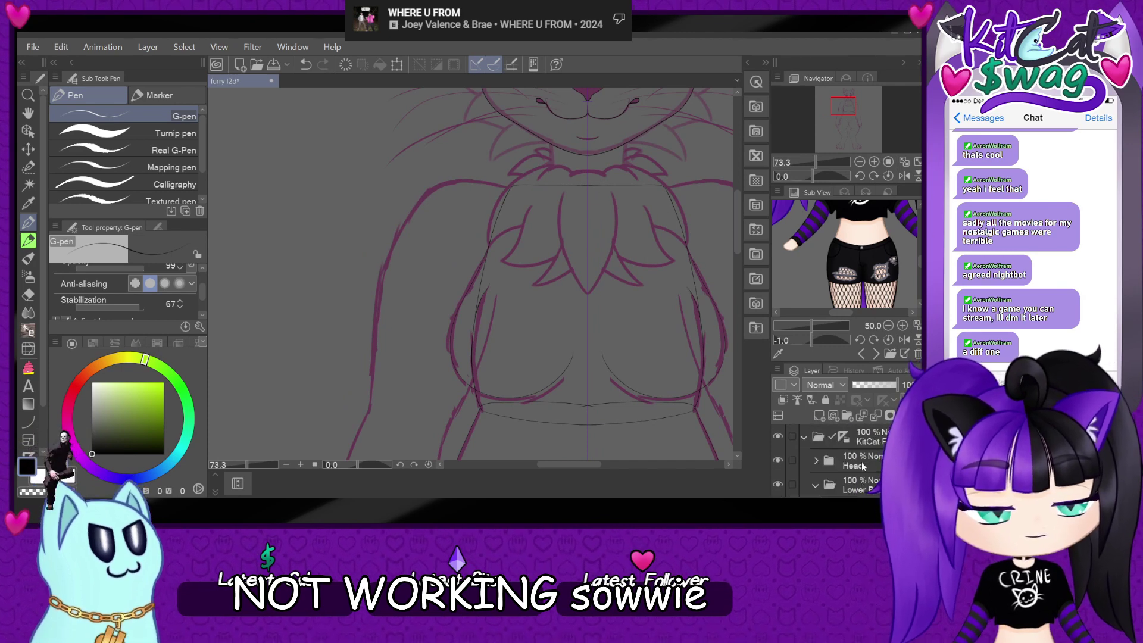
scroll(863, 466, down, 2)
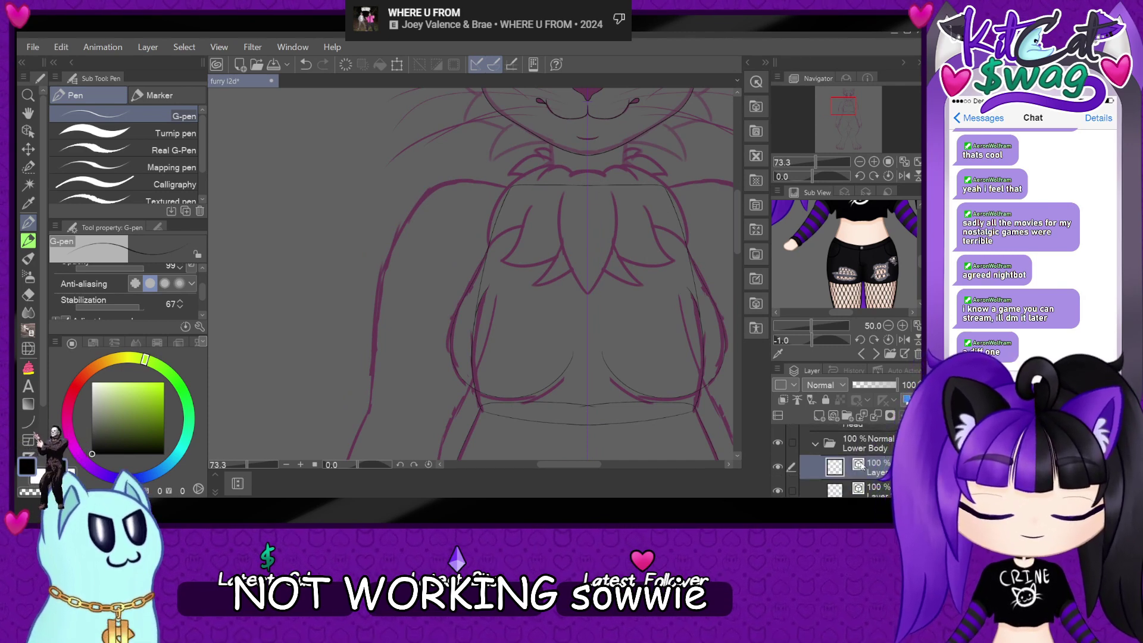
scroll(809, 455, up, 1)
drag(834, 487, 863, 474)
scroll(818, 484, down, 1)
click(810, 448)
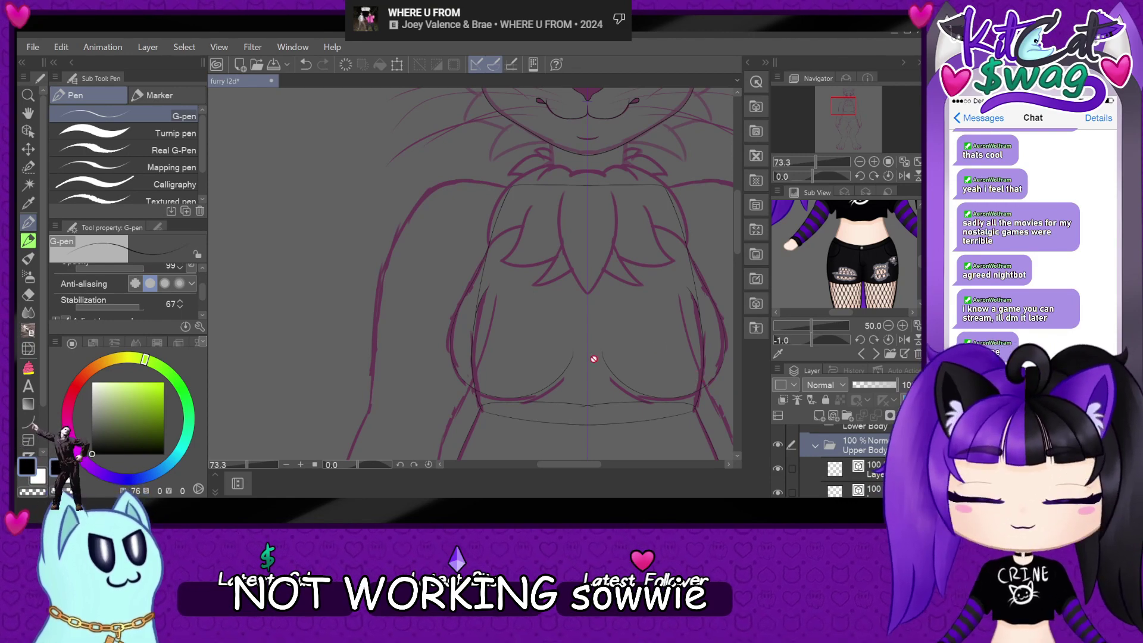
- Select the top vector layer in the Upper Body folder and try inking the central scallop of the neck fluff
scroll(512, 337, down, 3)
scroll(500, 328, up, 3)
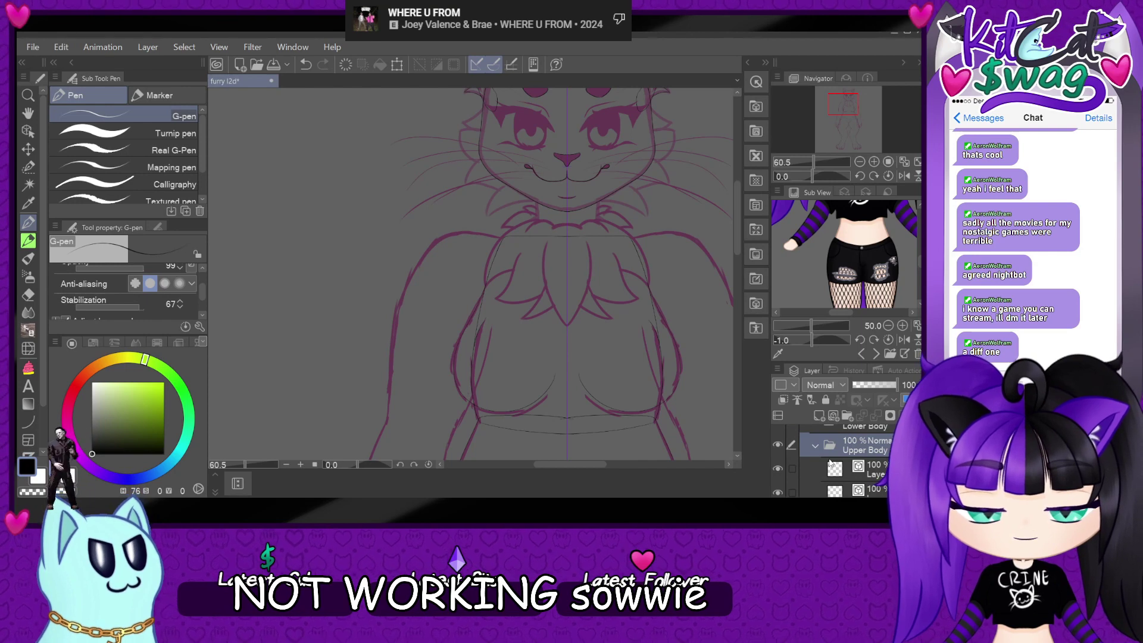
scroll(832, 463, down, 1)
click(832, 450)
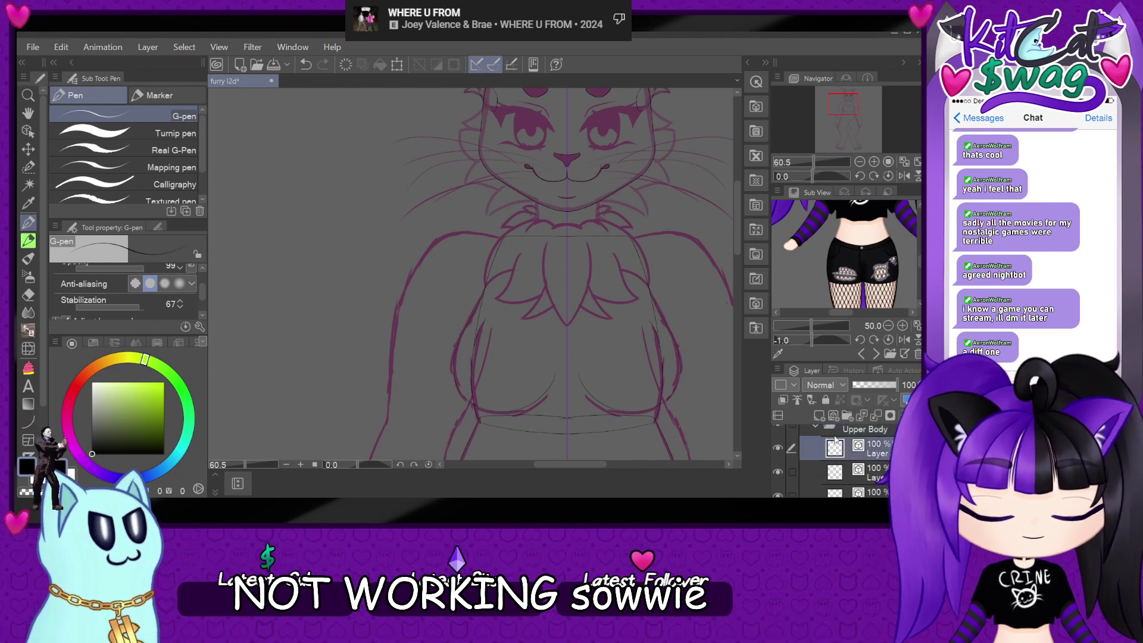
scroll(603, 255, up, 5)
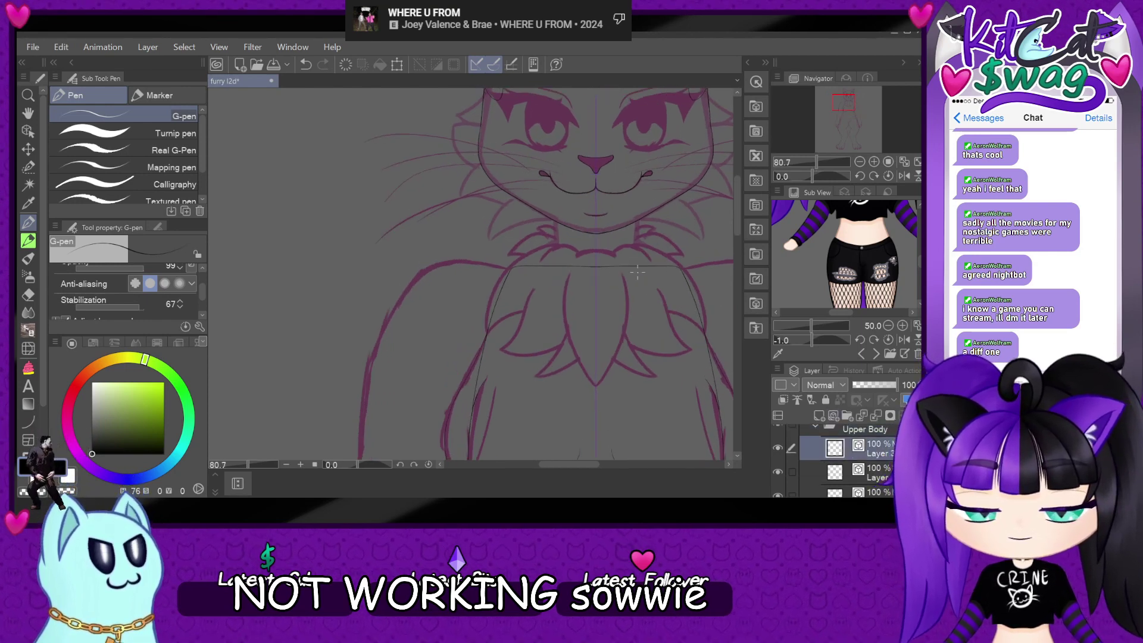
scroll(603, 255, up, 1)
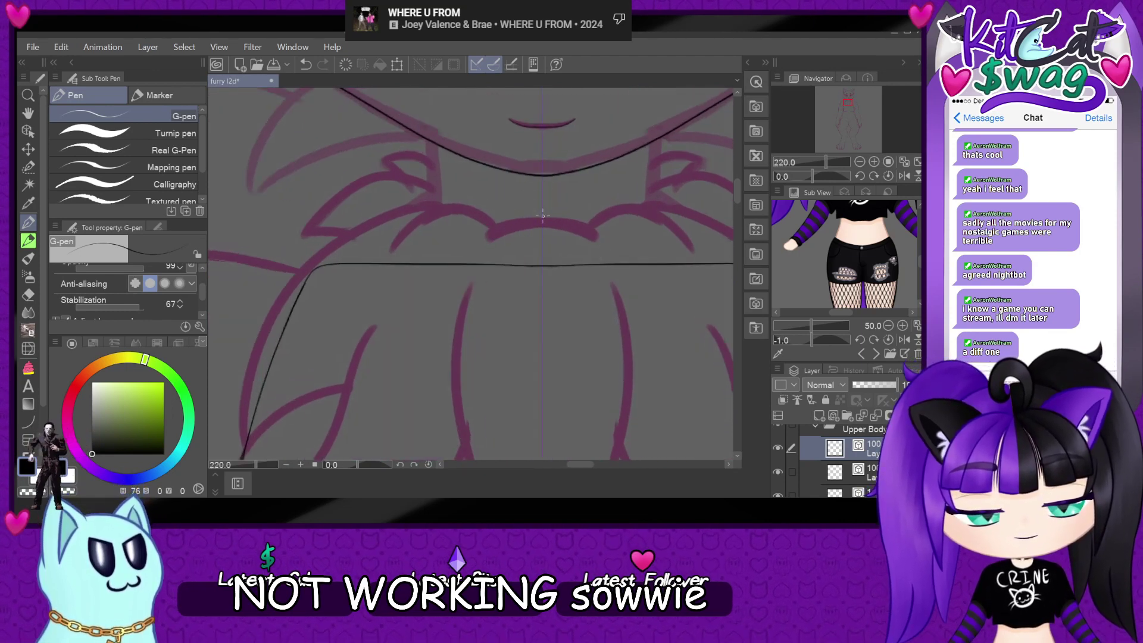
drag(542, 221, 598, 240)
key(ctrl+z)
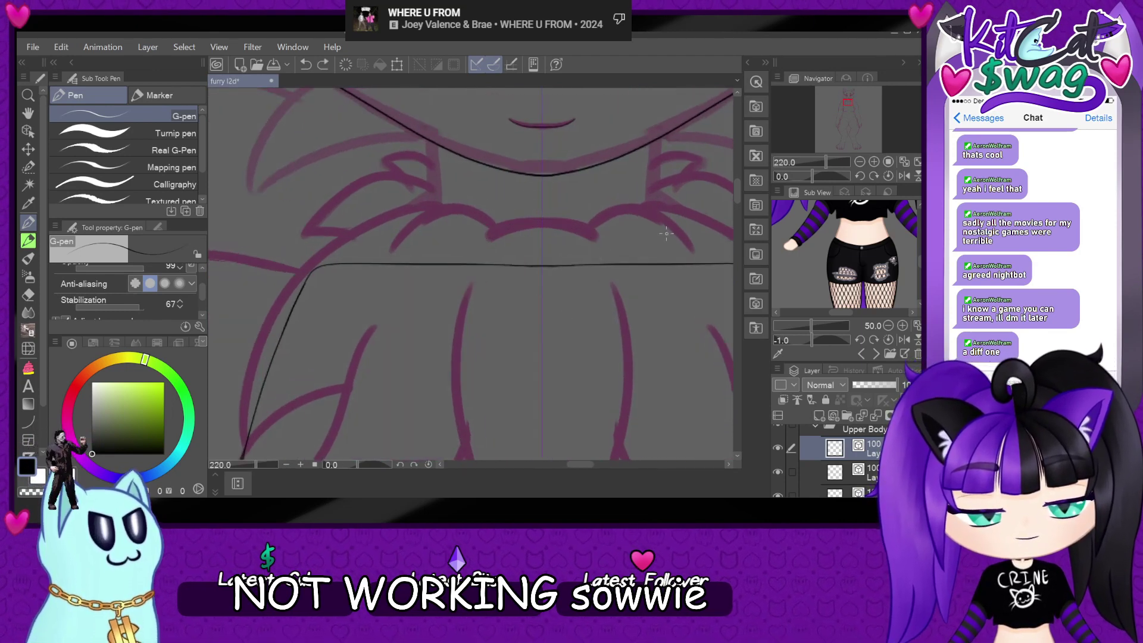
- Ink the central scallop and the adjoining scallop of the neck fluff on a rotated canvas and reset the rotation
scroll(586, 189, up, 3)
scroll(568, 224, up, 1)
drag(811, 177, 803, 177)
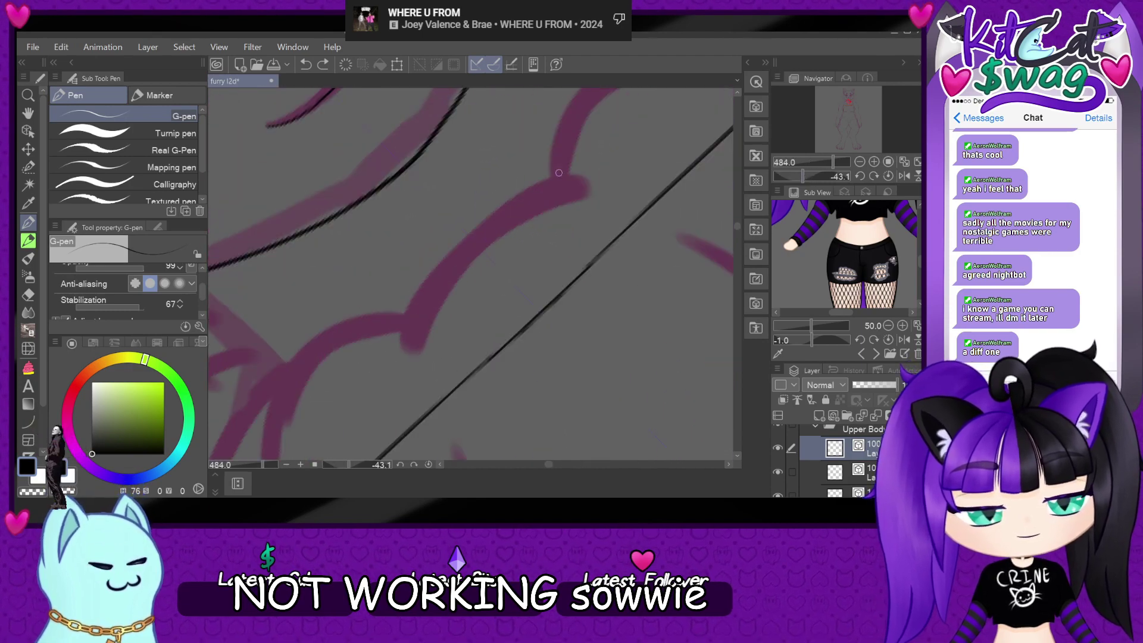
drag(611, 188, 412, 374)
scroll(425, 363, down, 5)
scroll(338, 370, up, 4)
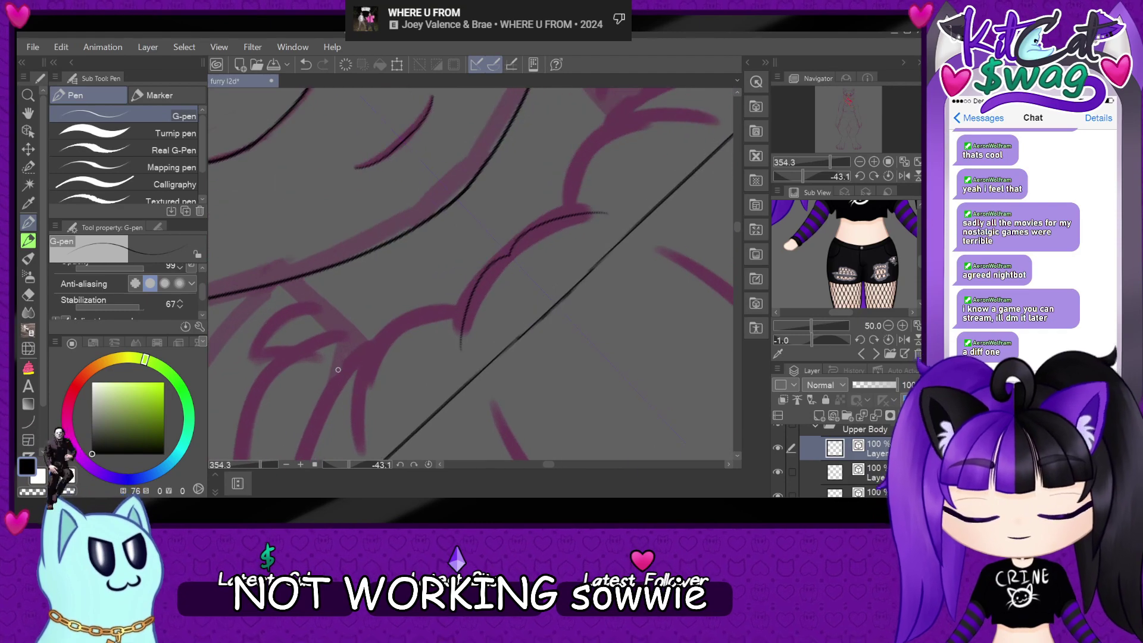
mouse_move(468, 311)
mouse_down()
mouse_move(358, 394)
mouse_move(358, 451)
mouse_up()
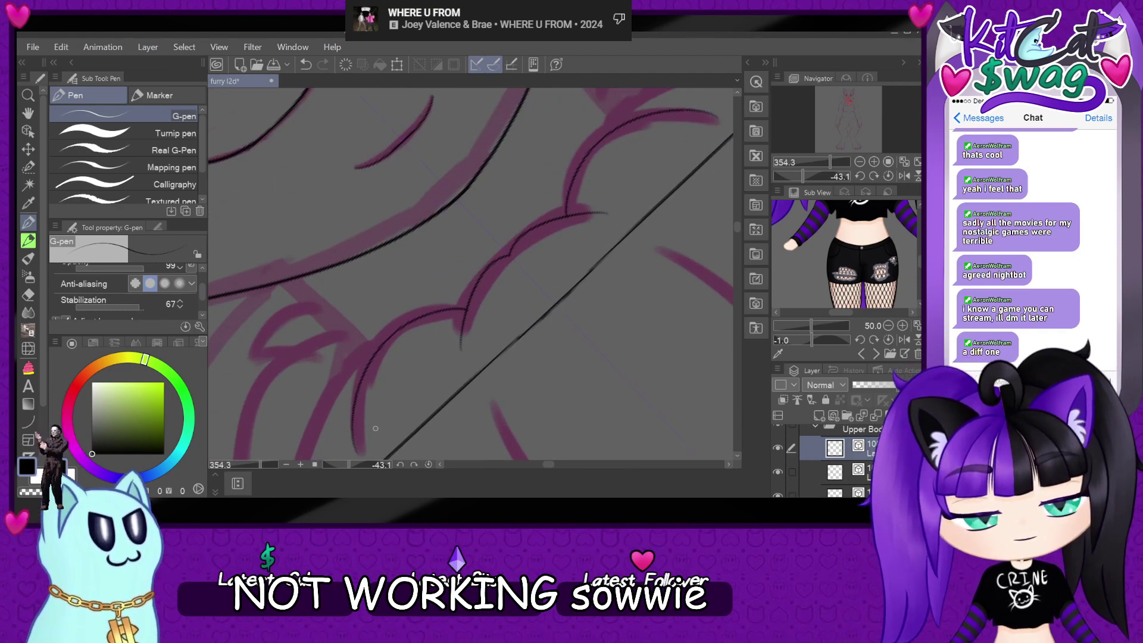
scroll(399, 345, down, 2)
click(888, 176)
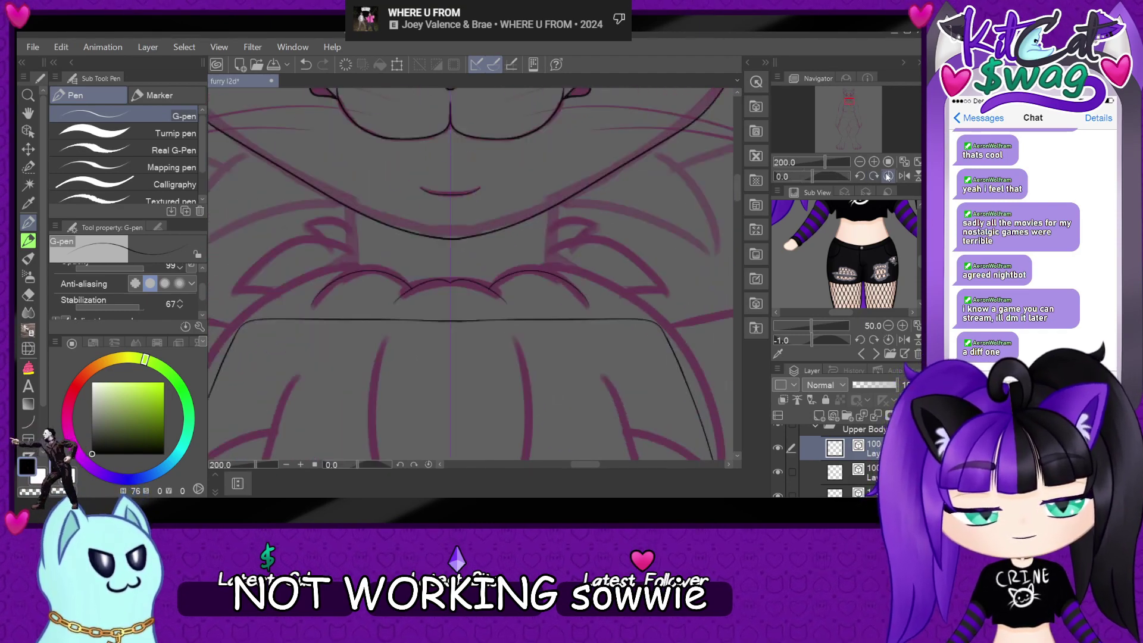
- Ink the chest fluff's outer edge, curving from the neck scallop down to the base of the side tuft
scroll(397, 224, up, 2)
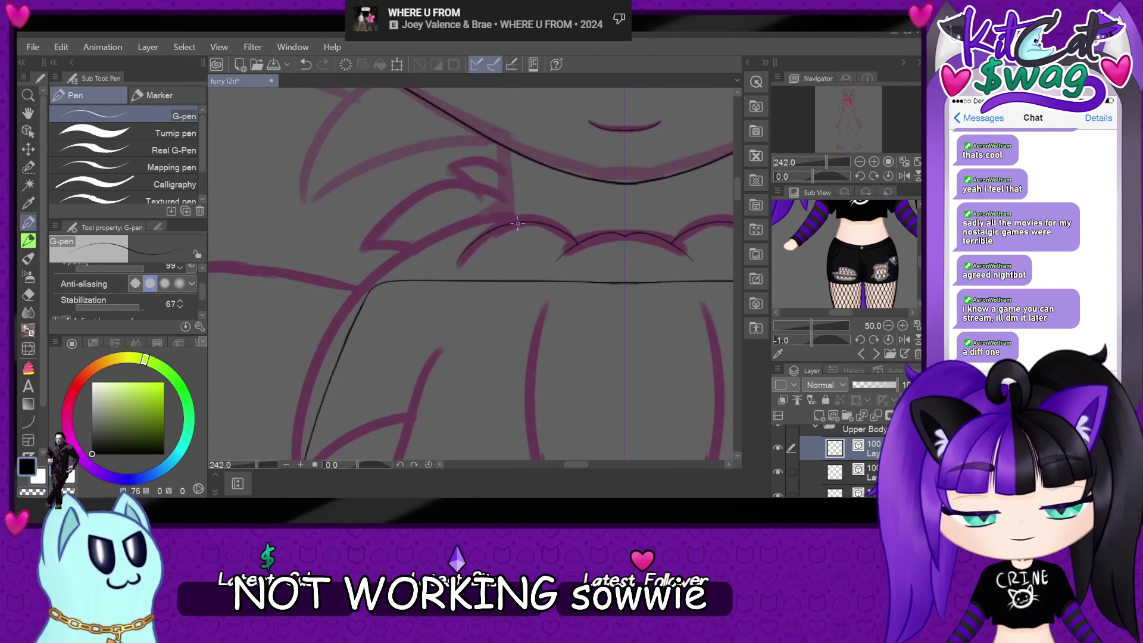
mouse_move(519, 223)
mouse_down()
mouse_move(444, 245)
mouse_move(303, 426)
mouse_up()
scroll(351, 378, down, 5)
scroll(336, 400, up, 5)
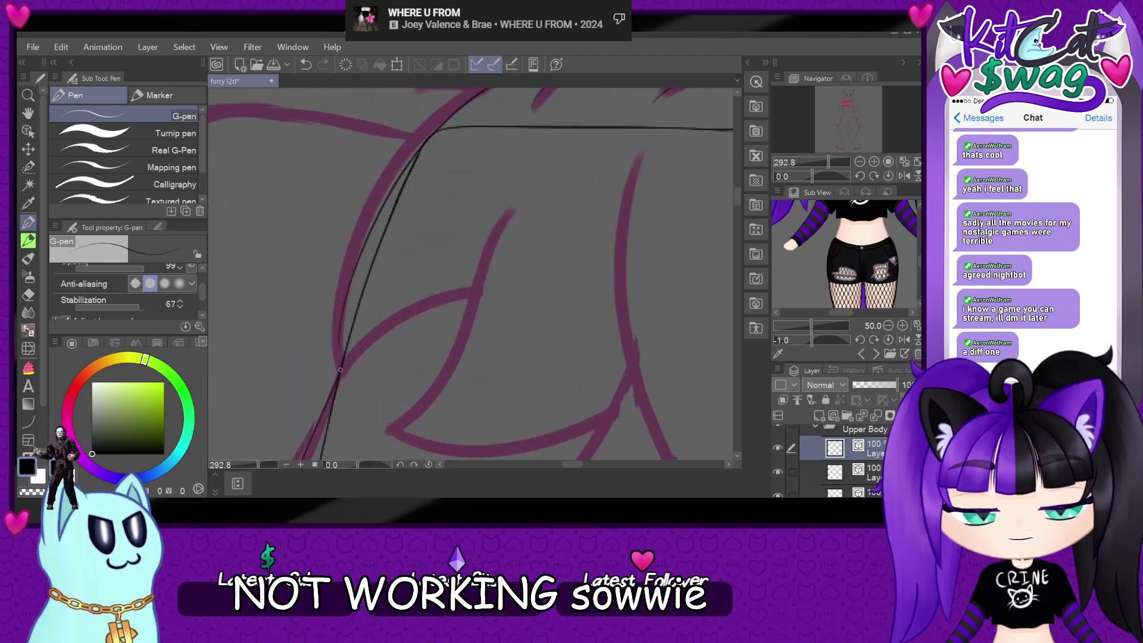
drag(340, 369, 339, 321)
drag(341, 362, 338, 320)
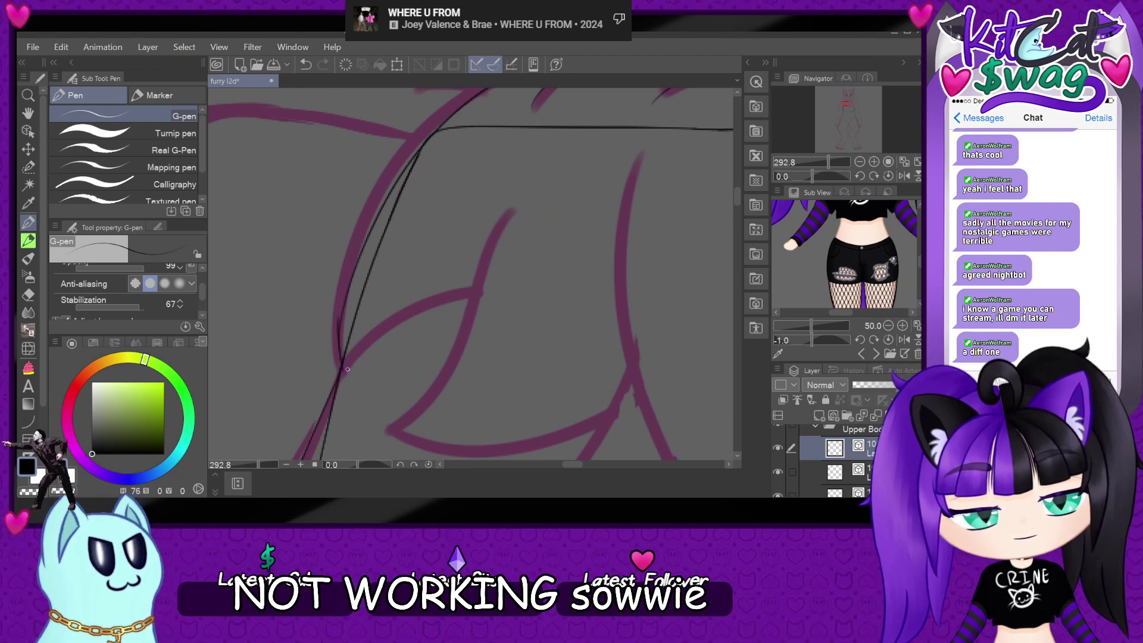
drag(342, 363, 338, 322)
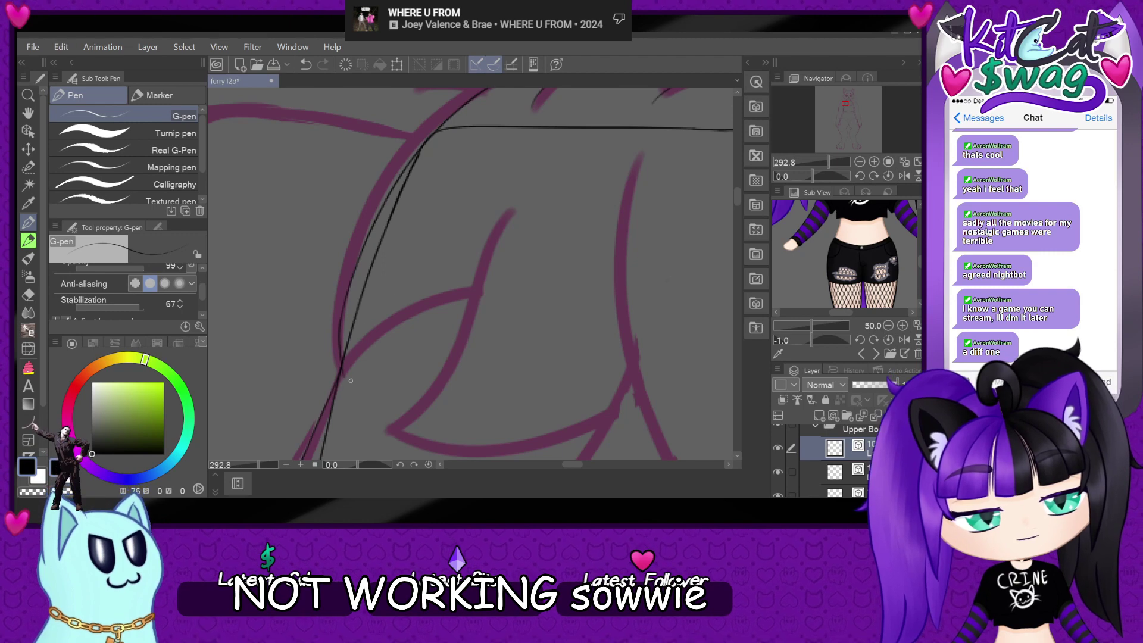
- Ink the upper and lower edges of the side tuft and the smaller tuft beneath it over the sketch
mouse_move(343, 377)
mouse_down()
mouse_move(452, 296)
mouse_move(511, 287)
mouse_up()
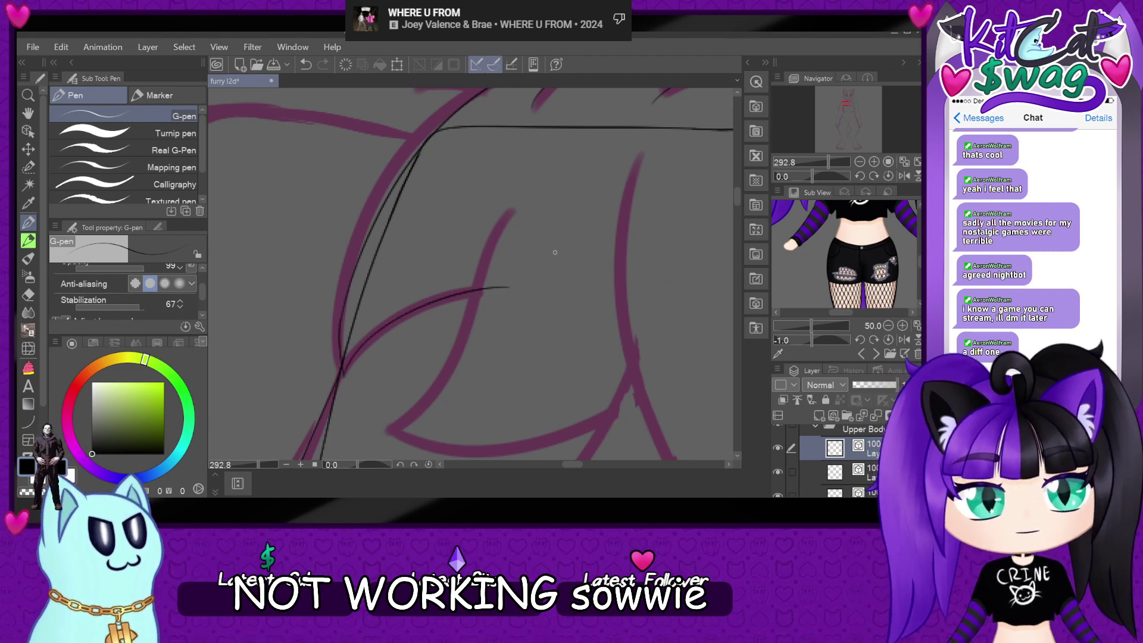
scroll(555, 253, down, 6)
scroll(636, 378, up, 4)
mouse_move(488, 150)
mouse_down()
mouse_move(420, 300)
mouse_move(438, 352)
mouse_move(613, 296)
mouse_up()
drag(597, 255, 484, 408)
key(ctrl+z)
mouse_move(590, 252)
mouse_down()
mouse_move(577, 292)
mouse_move(479, 410)
mouse_move(625, 356)
mouse_up()
scroll(653, 339, down, 6)
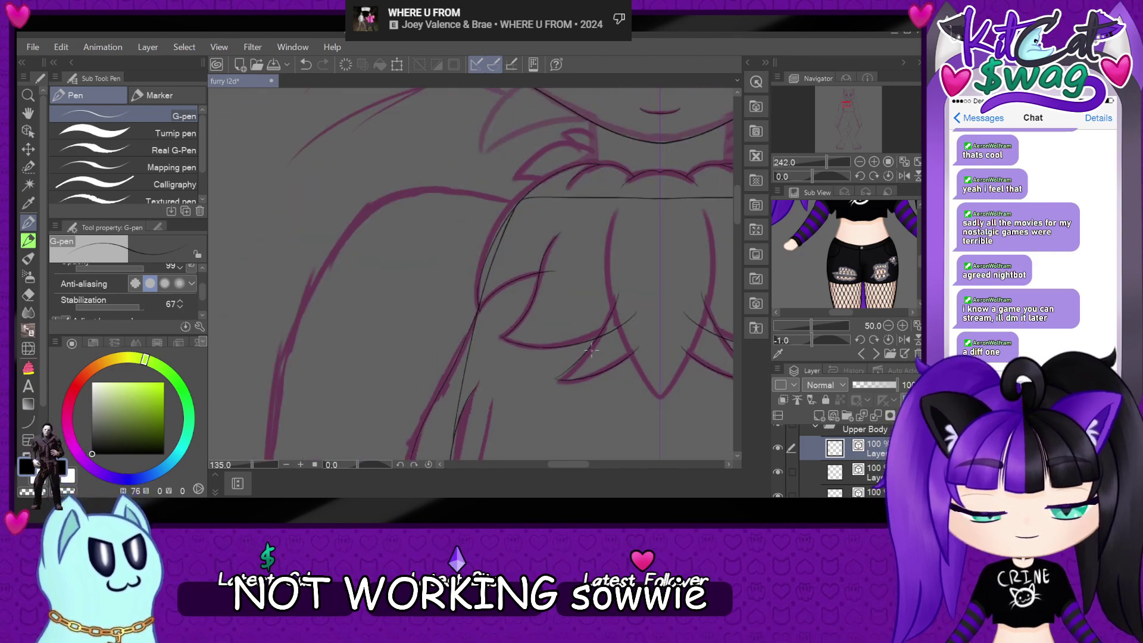
- Ink the central tuft's long curved edge, running down past the tip on the symmetry axis
scroll(692, 345, up, 2)
mouse_move(482, 148)
mouse_down()
mouse_move(475, 257)
mouse_move(579, 438)
mouse_up()
key(ctrl+z)
mouse_move(482, 147)
mouse_down()
mouse_move(566, 447)
mouse_move(477, 261)
mouse_move(483, 153)
mouse_move(517, 401)
mouse_move(553, 444)
mouse_up()
key(ctrl+z)
key(ctrl+z)
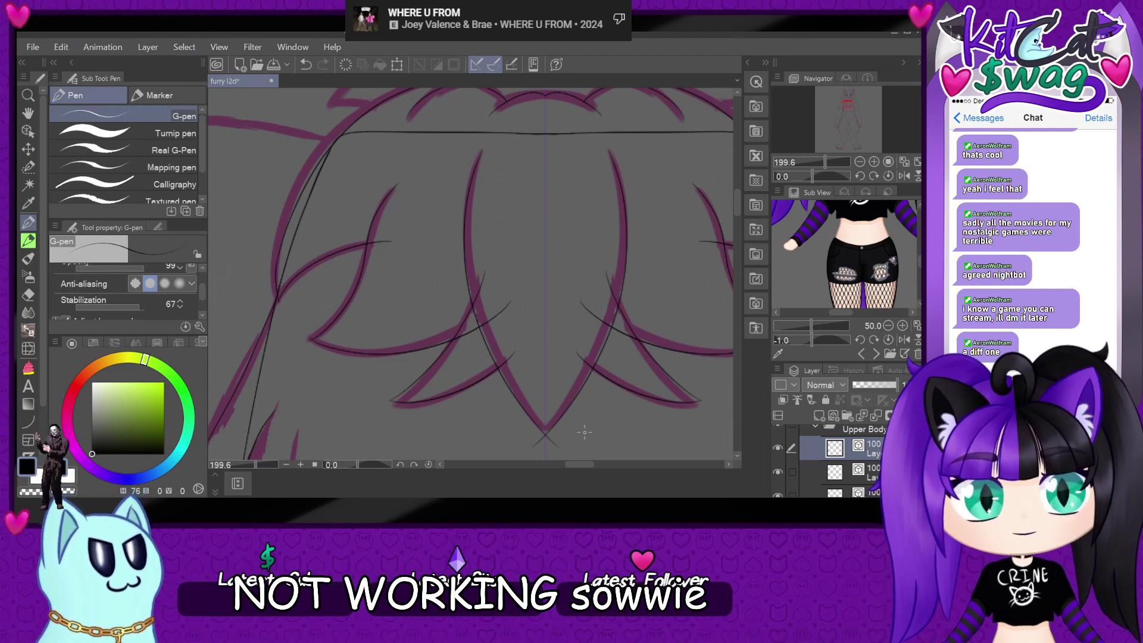
- Cut the central tuft's mirrored lines where they cross at the tip and delete both overshooting ends
scroll(584, 432, up, 10)
scroll(556, 440, up, 2)
click(28, 131)
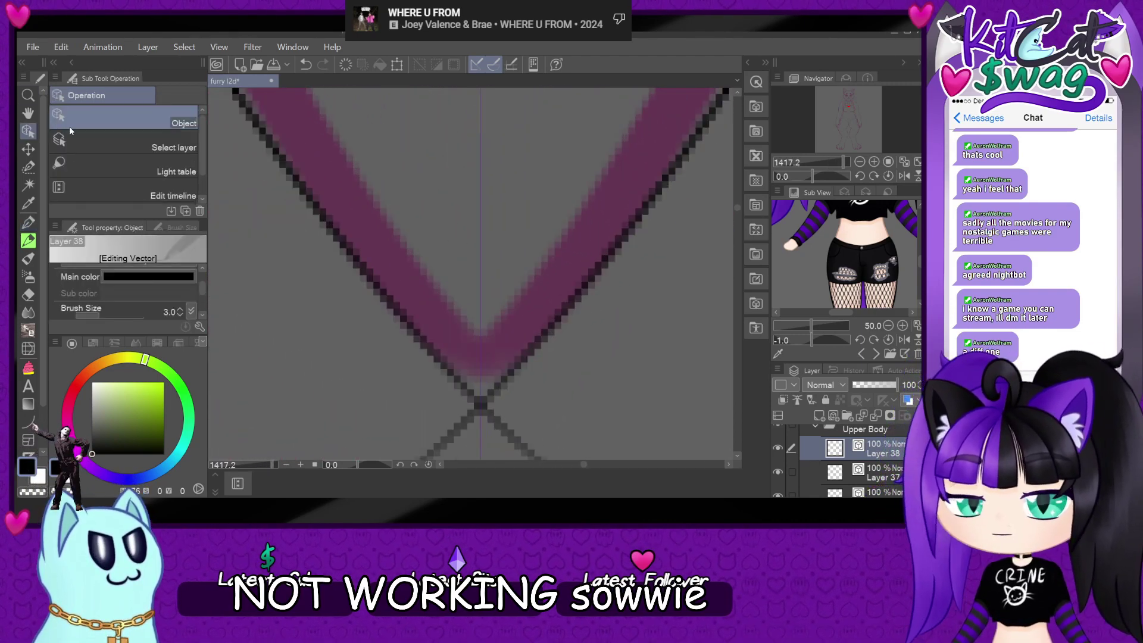
click(494, 415)
drag(468, 391, 478, 403)
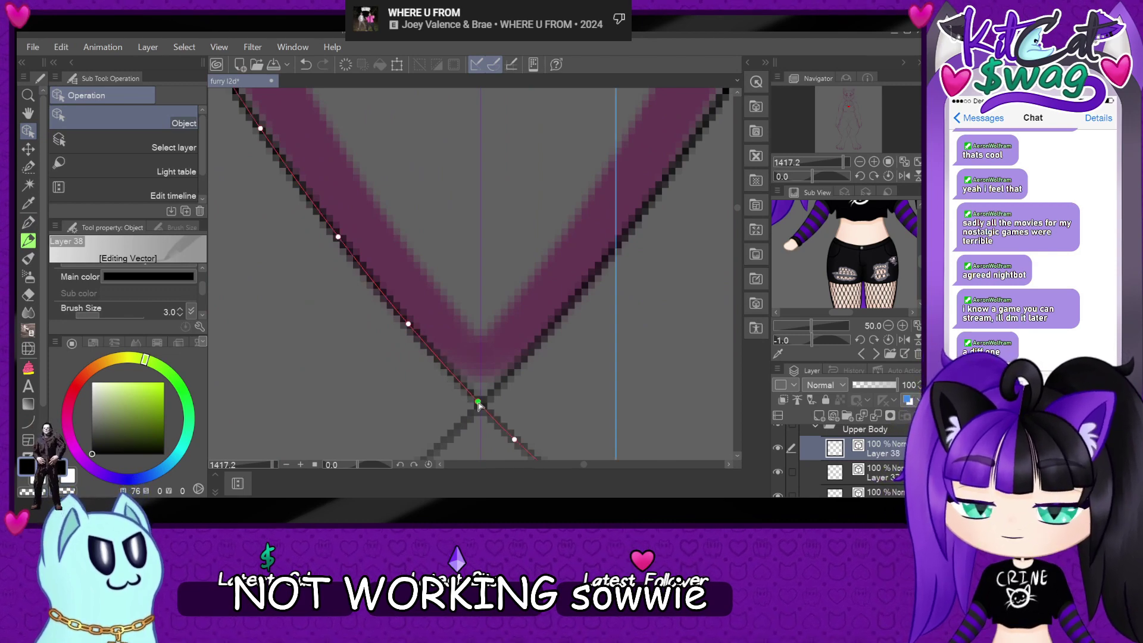
click(562, 272)
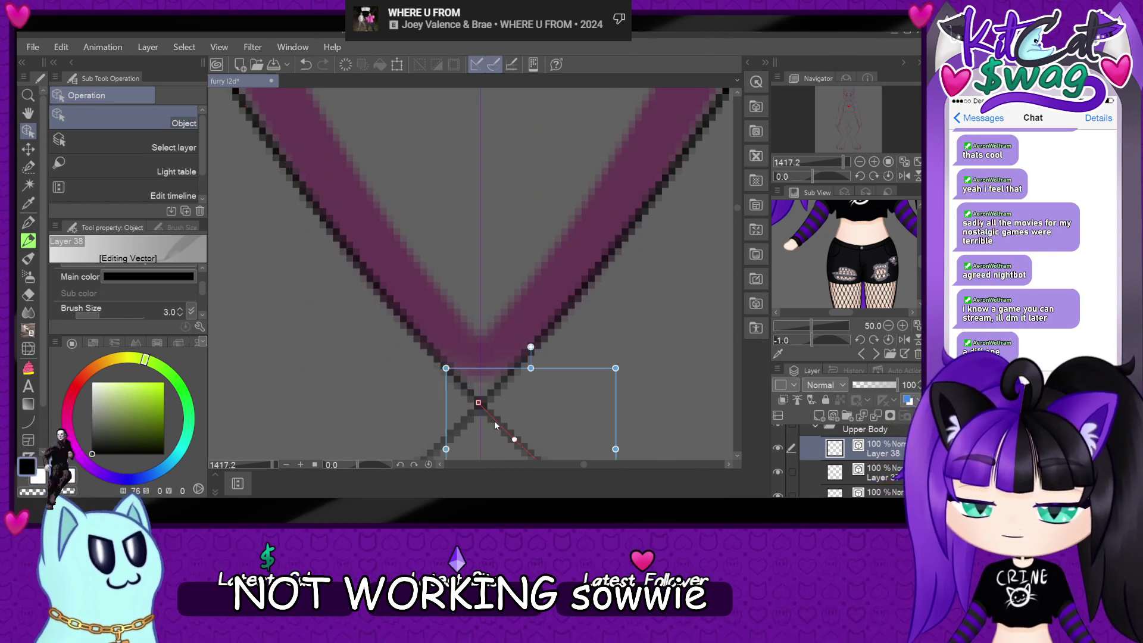
click(495, 390)
drag(493, 393, 481, 405)
click(550, 274)
- Review the inked chest fluff and save the illustration
scroll(442, 358, down, 15)
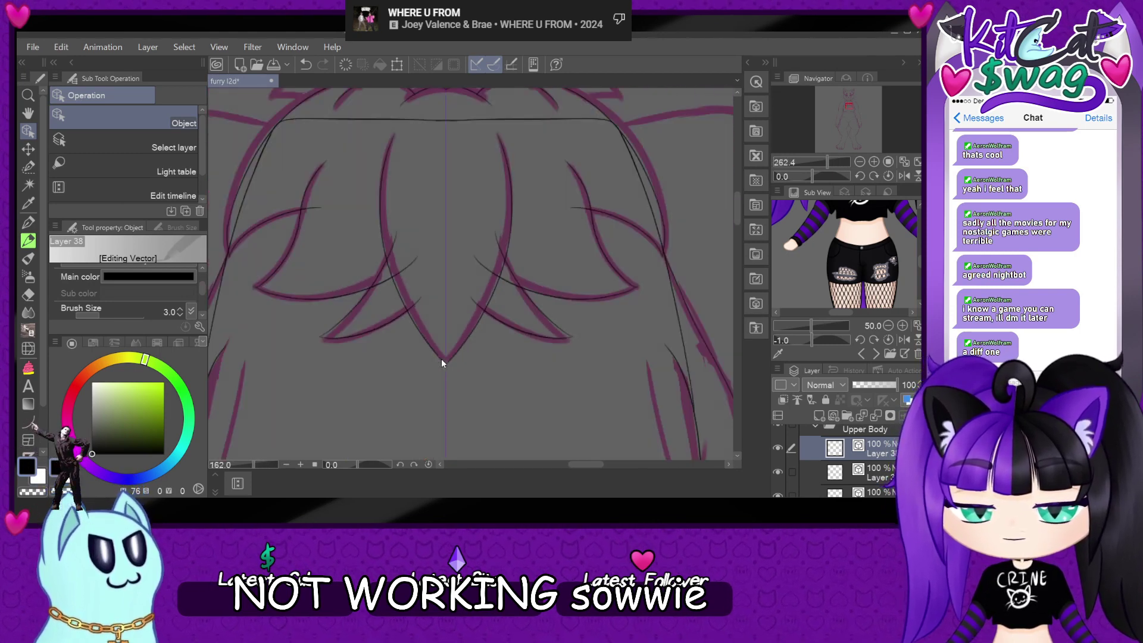
scroll(441, 358, up, 2)
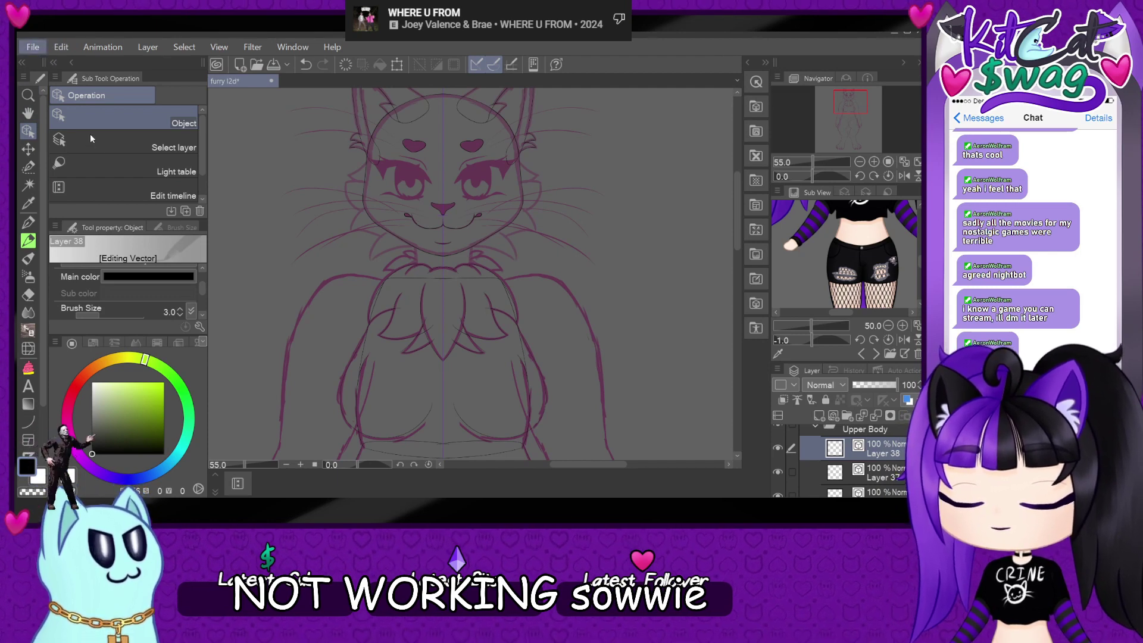
key(ctrl+s)
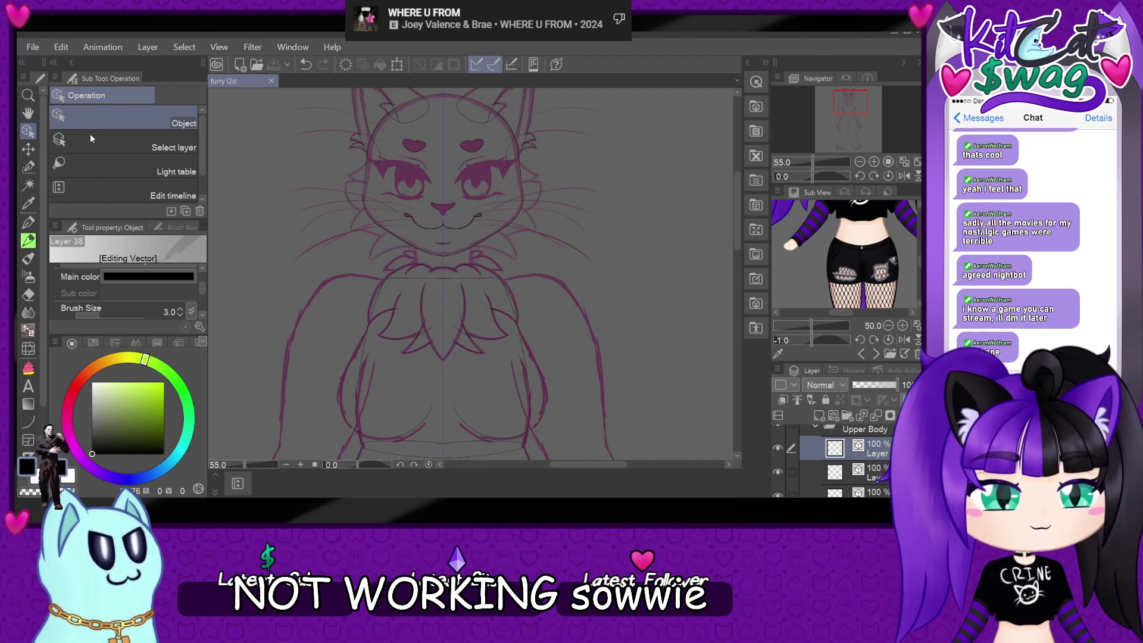